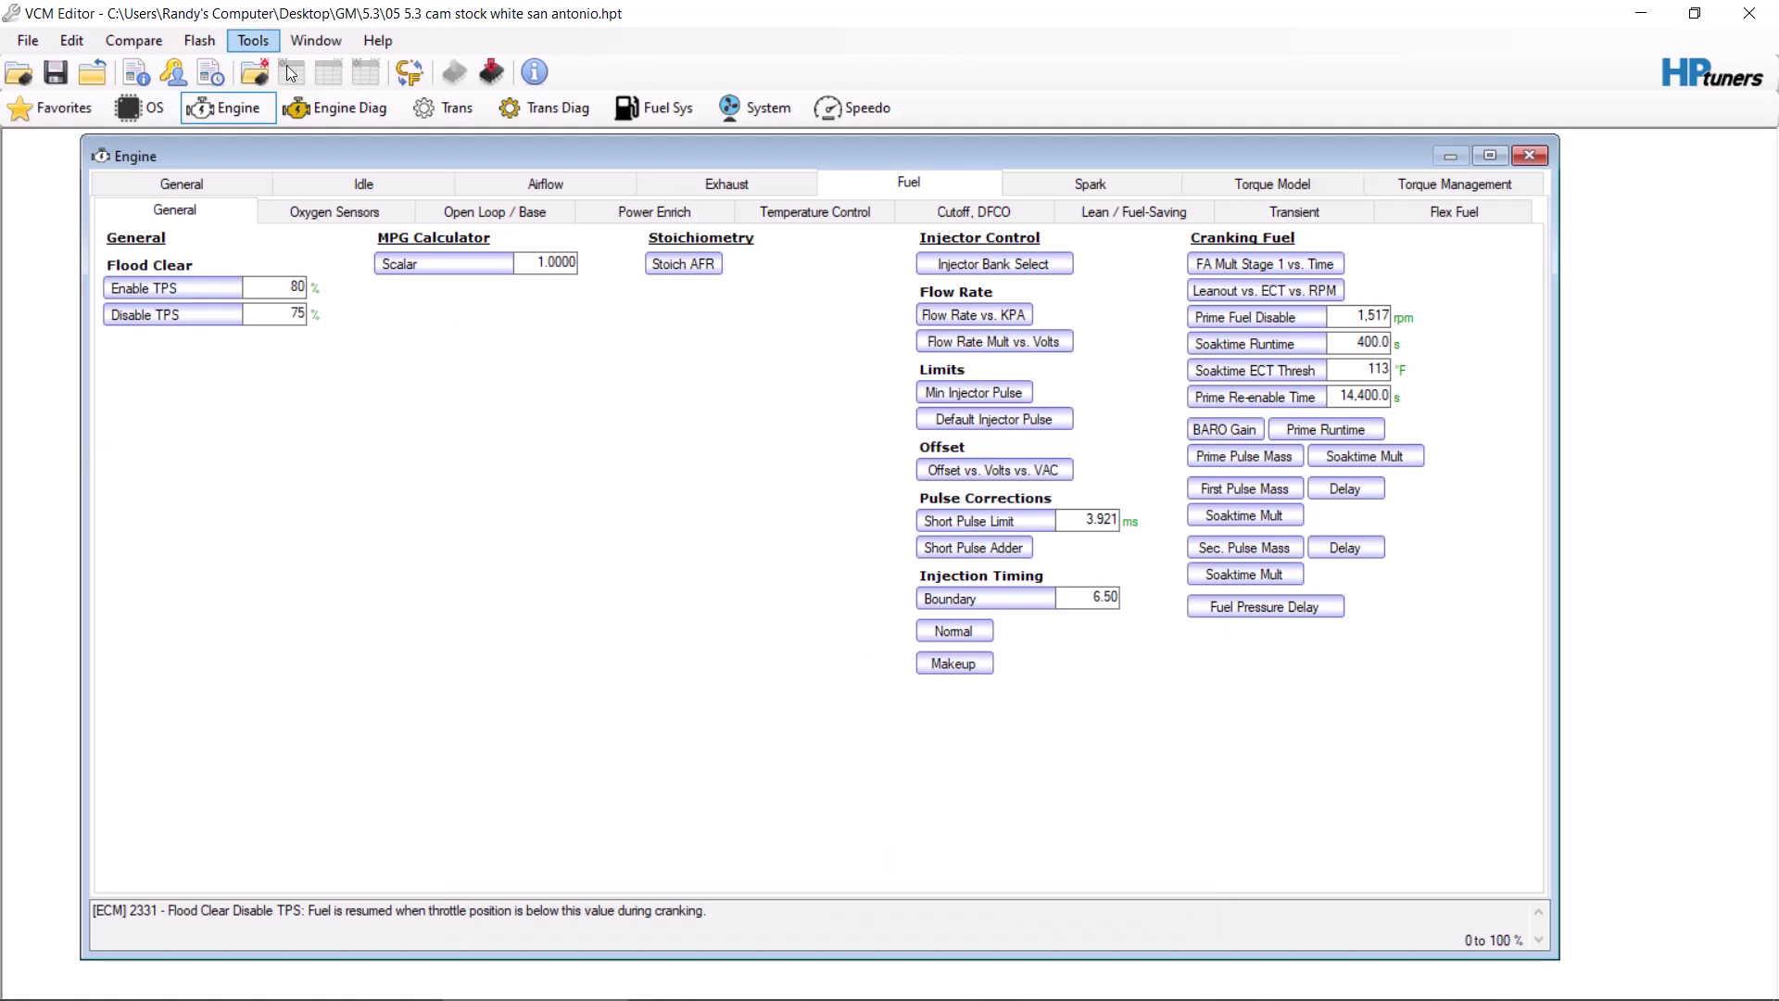
# Step: Look through the engine's General, Idle RPM, Idle Airflow, Airflow and Exhaust parameter pages
pyautogui.click(237, 191)
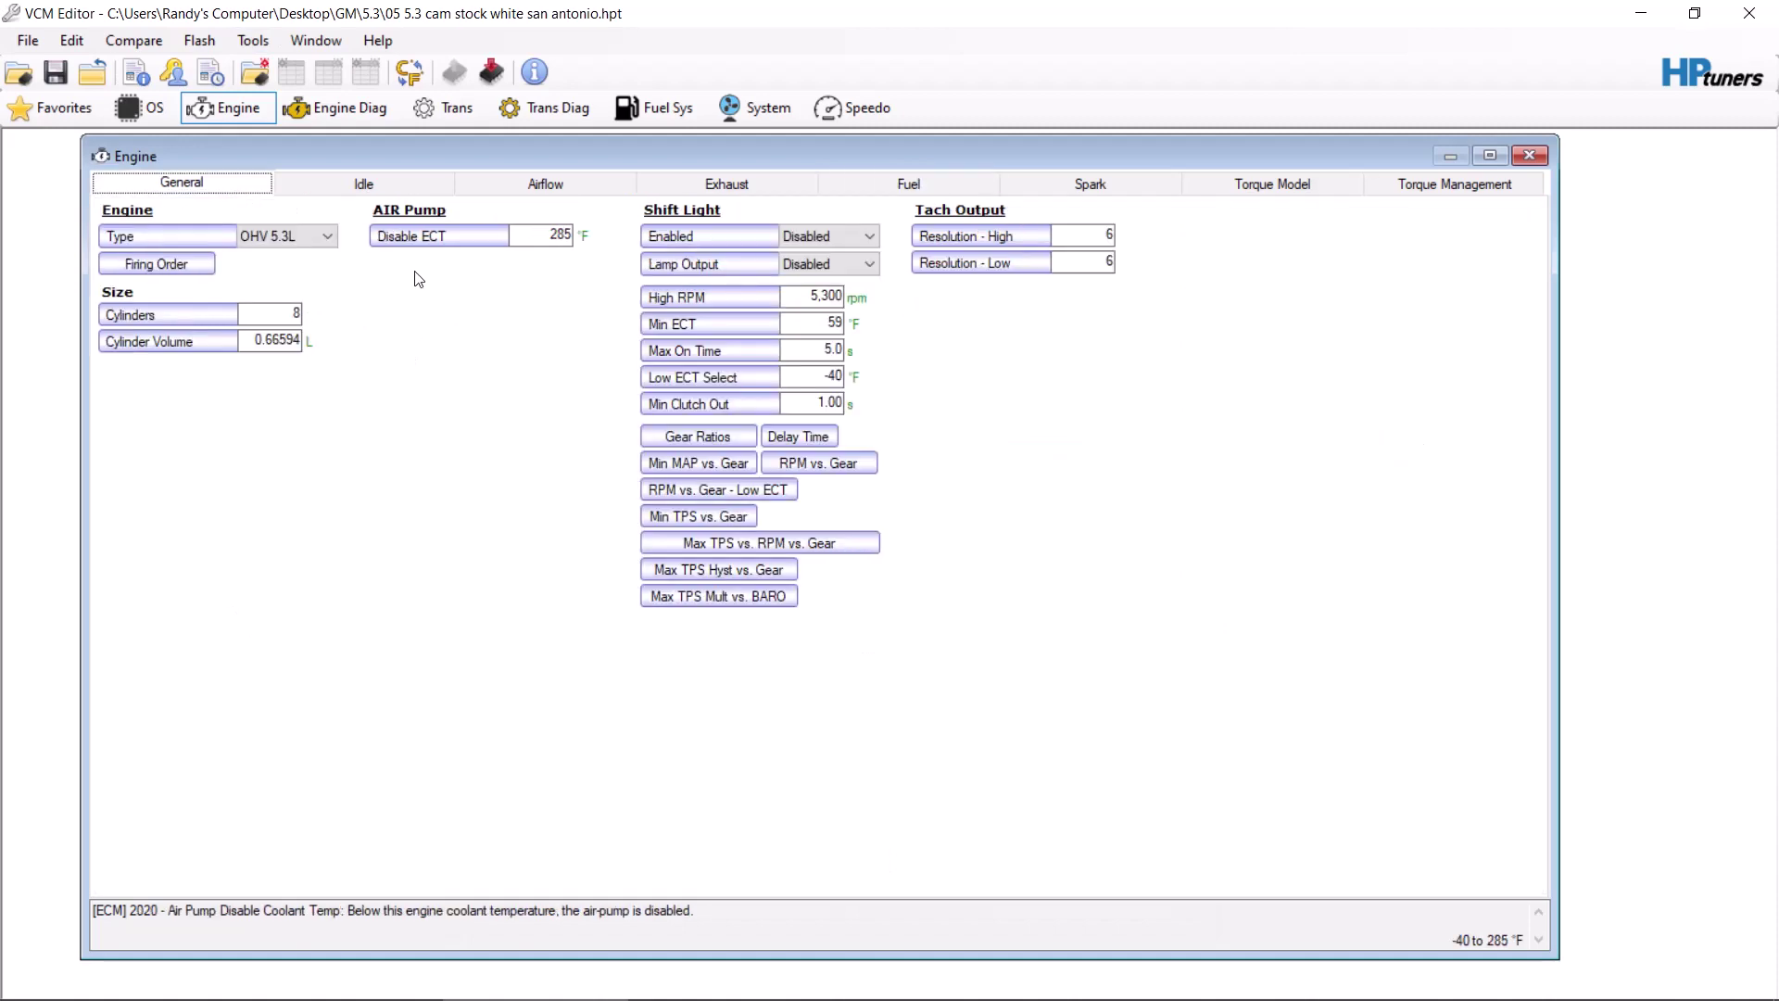
pyautogui.click(398, 192)
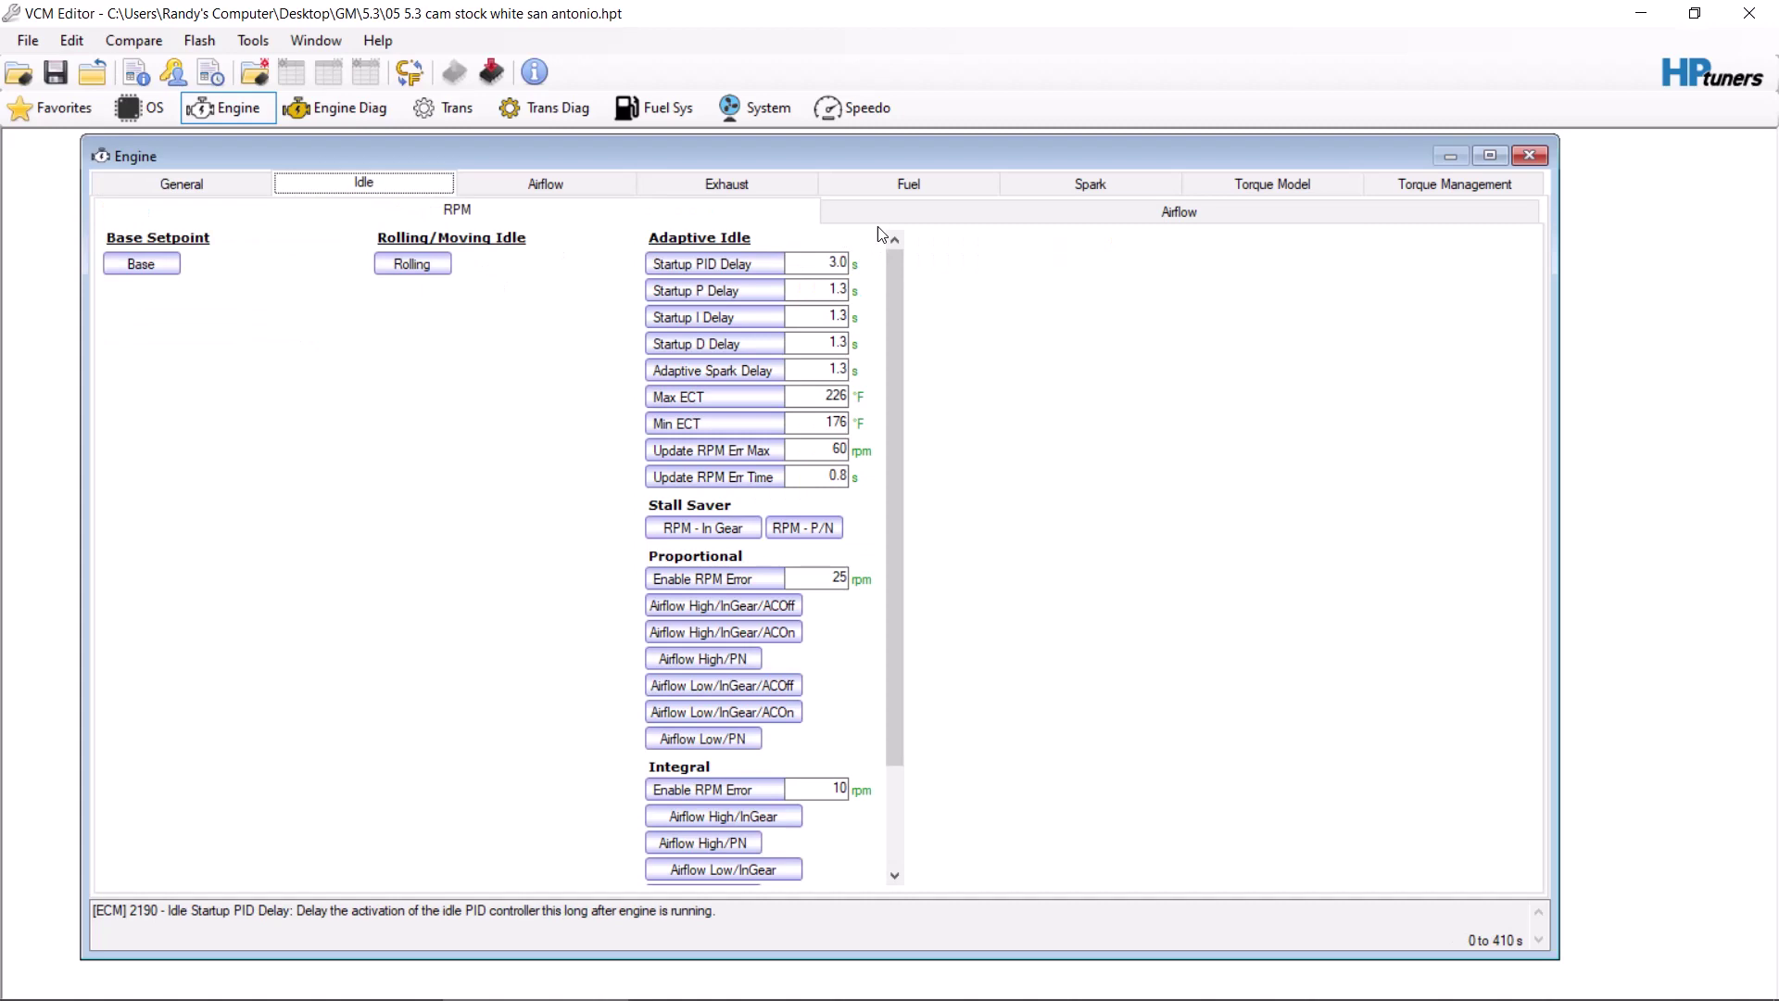
pyautogui.click(889, 215)
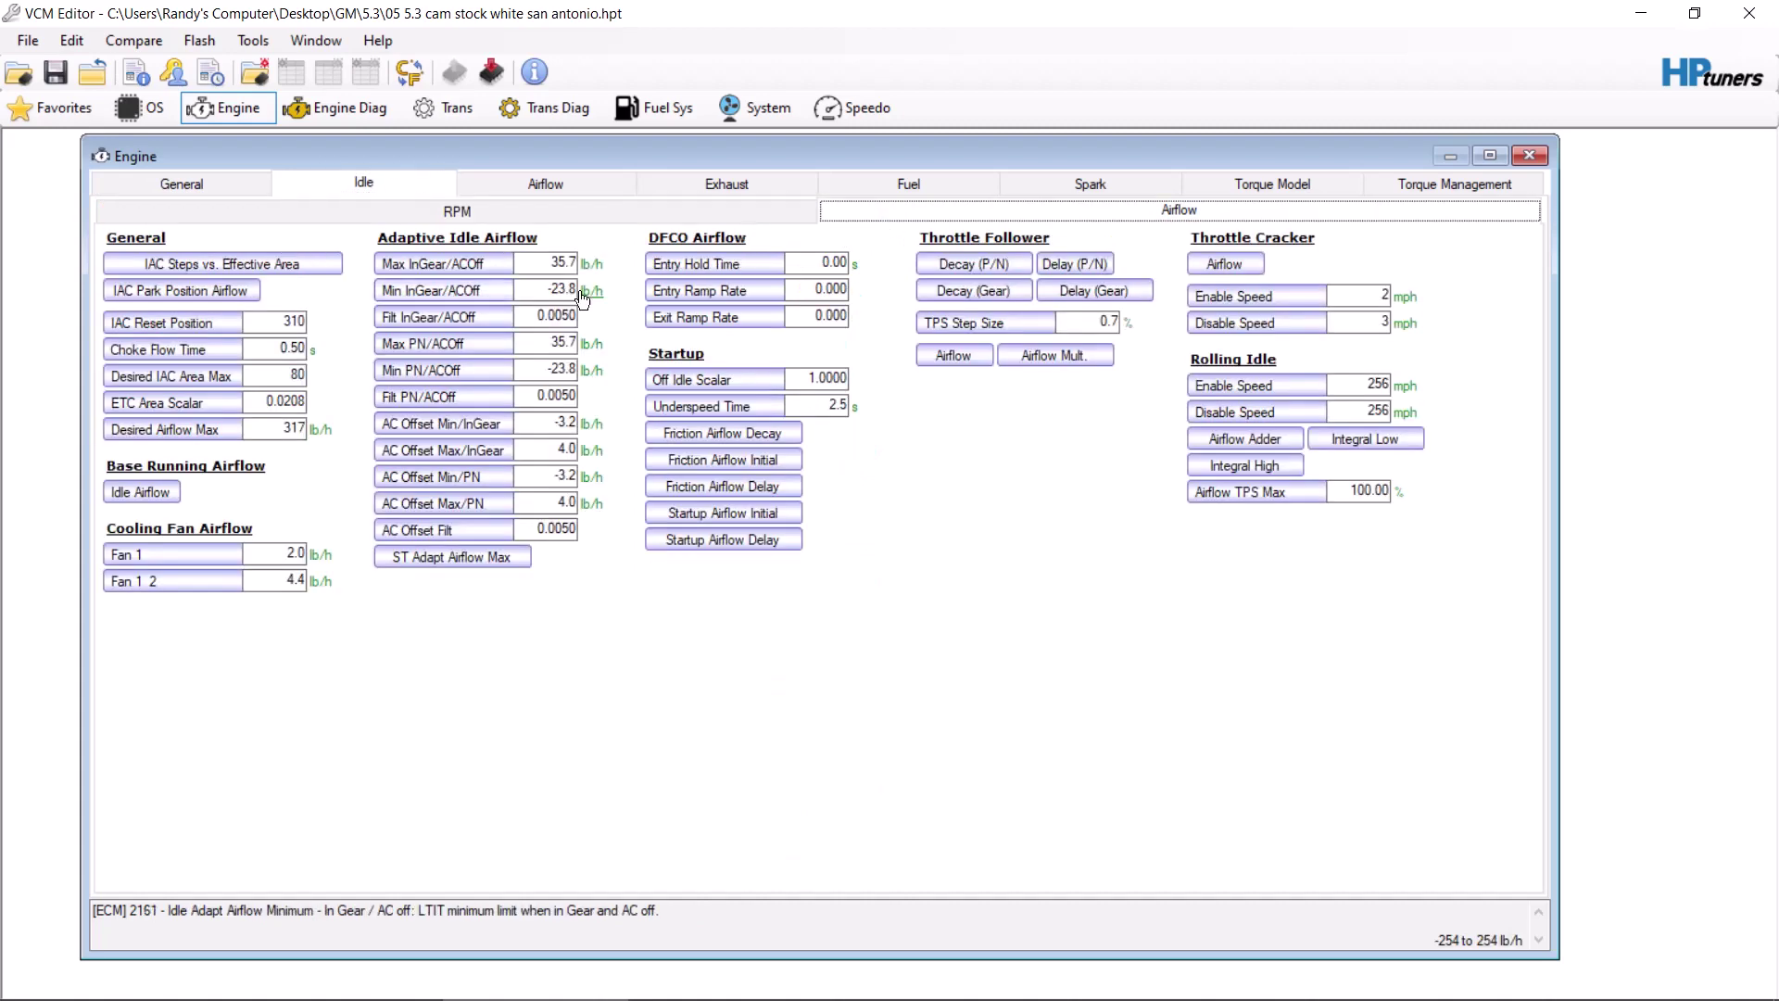
pyautogui.click(598, 190)
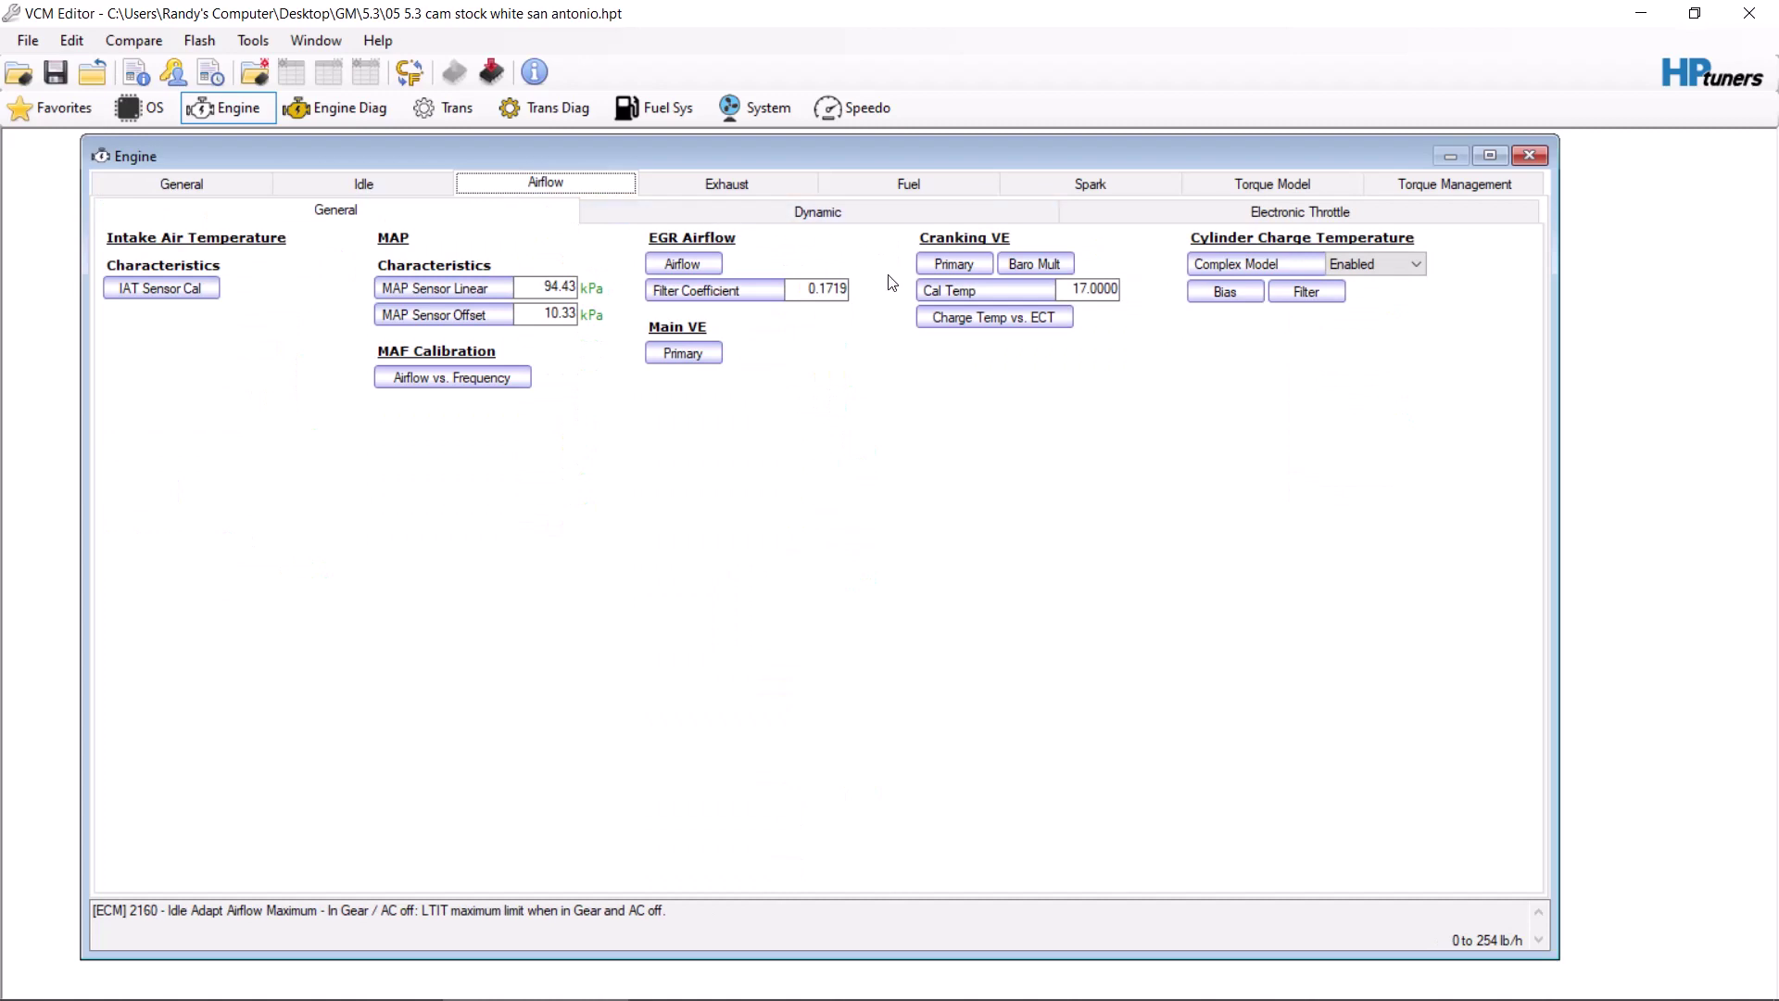
pyautogui.click(744, 190)
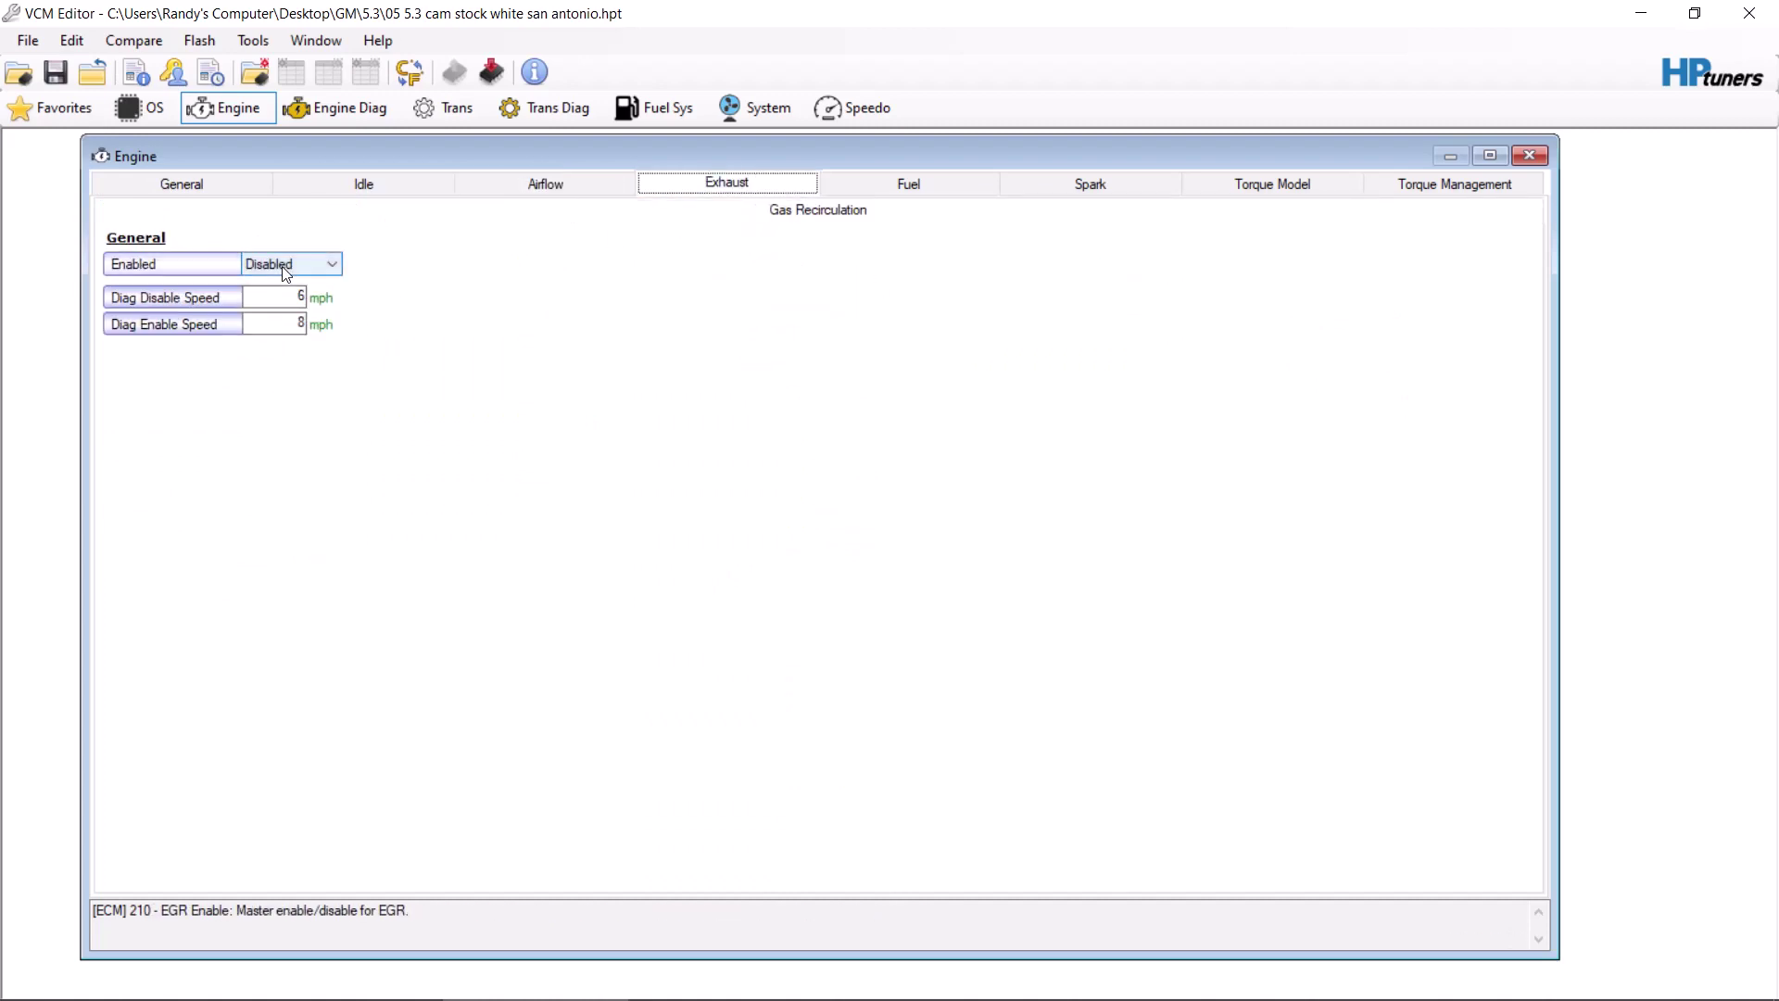
# Step: In the fuel power enrichment settings, set the cold throttle threshold to 45% from 0 to 3,600 rpm
pyautogui.click(933, 195)
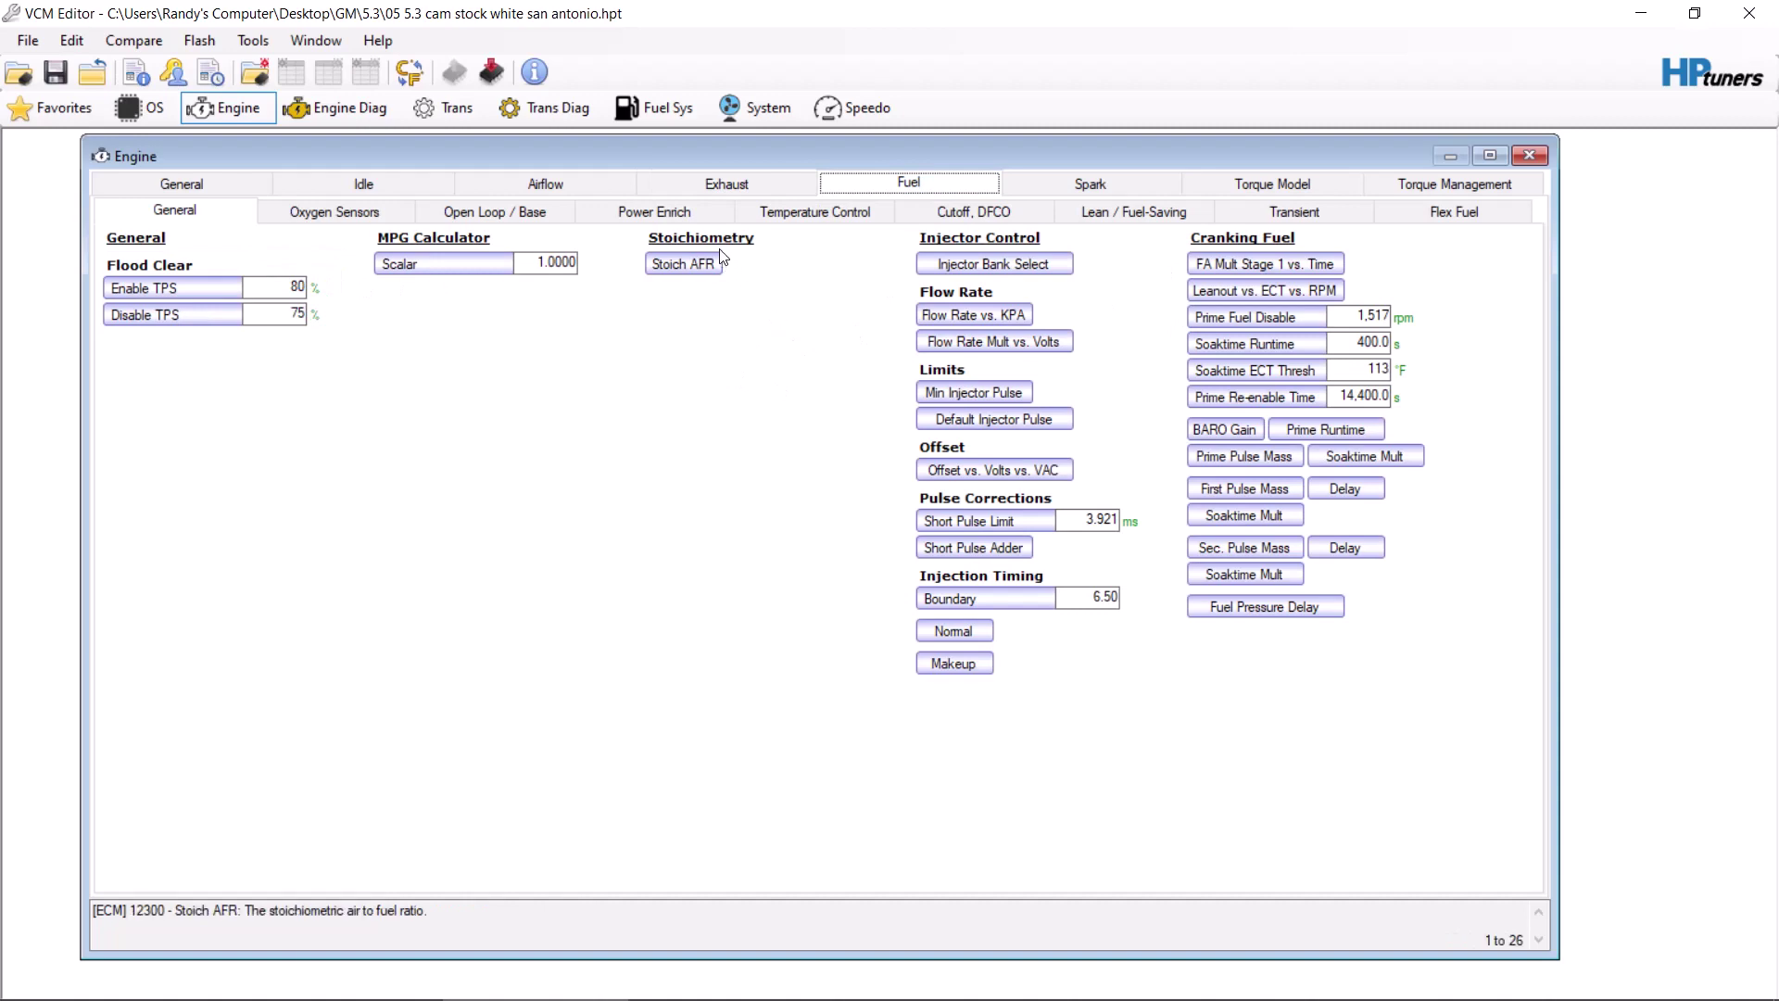
pyautogui.click(652, 211)
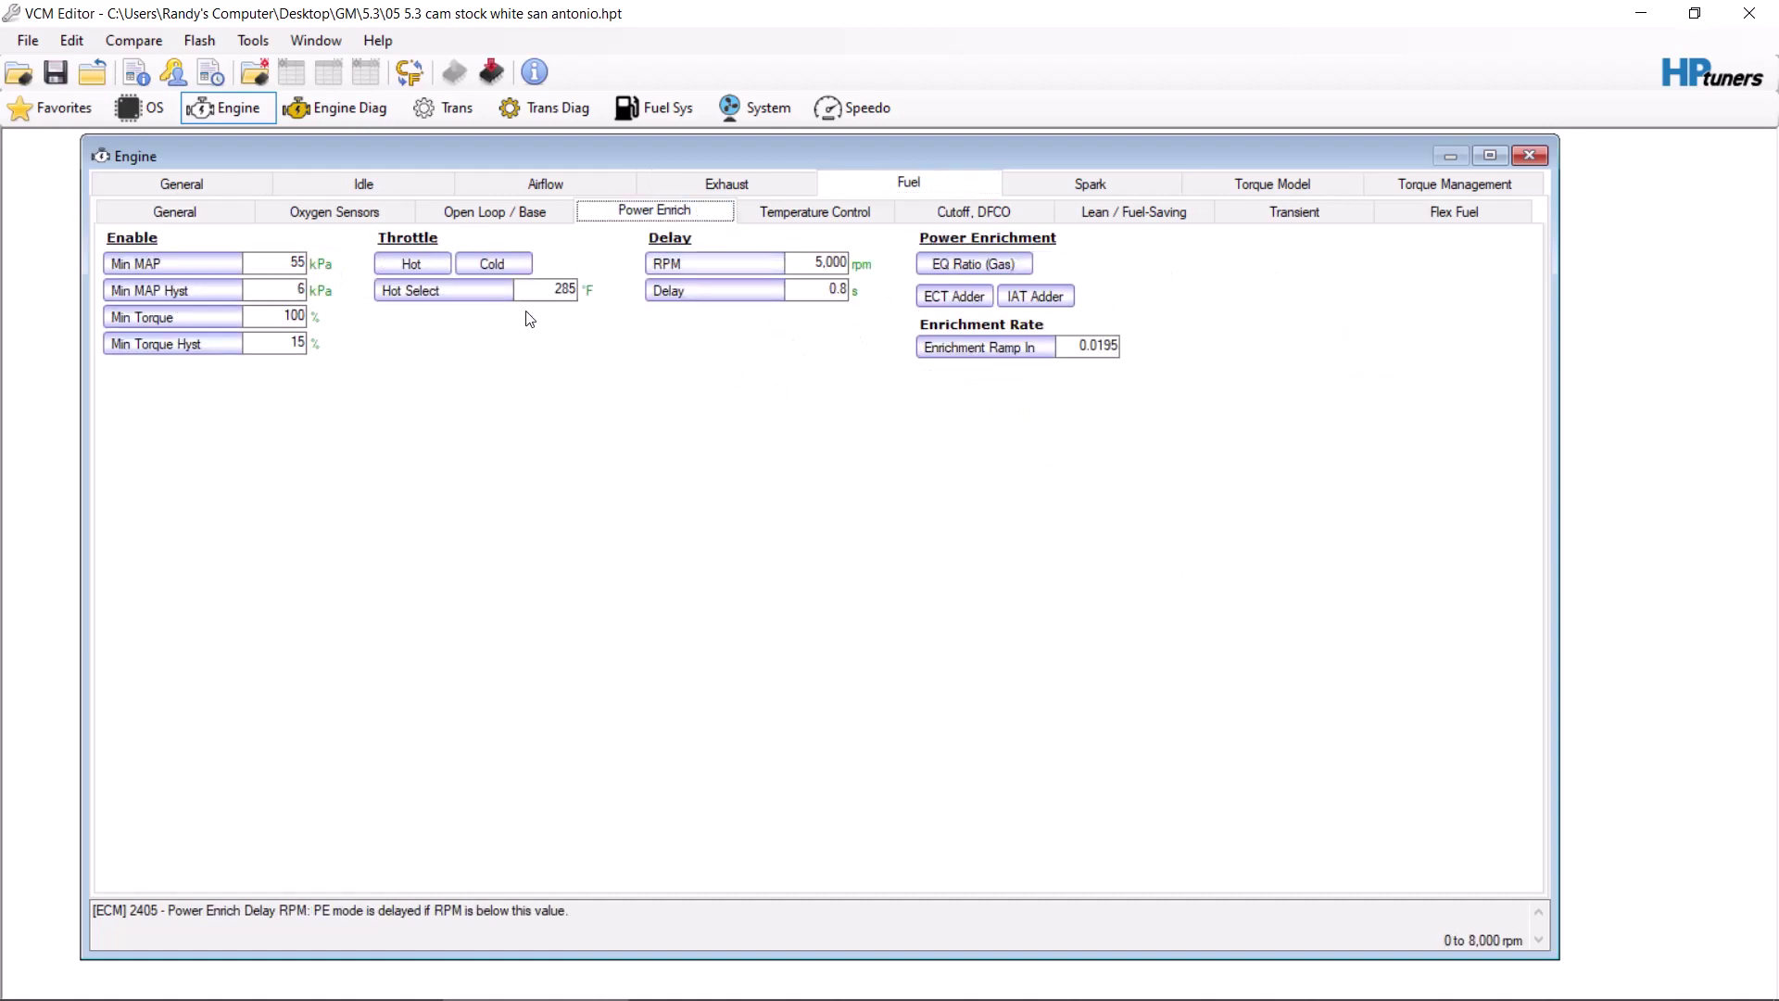
pyautogui.click(500, 263)
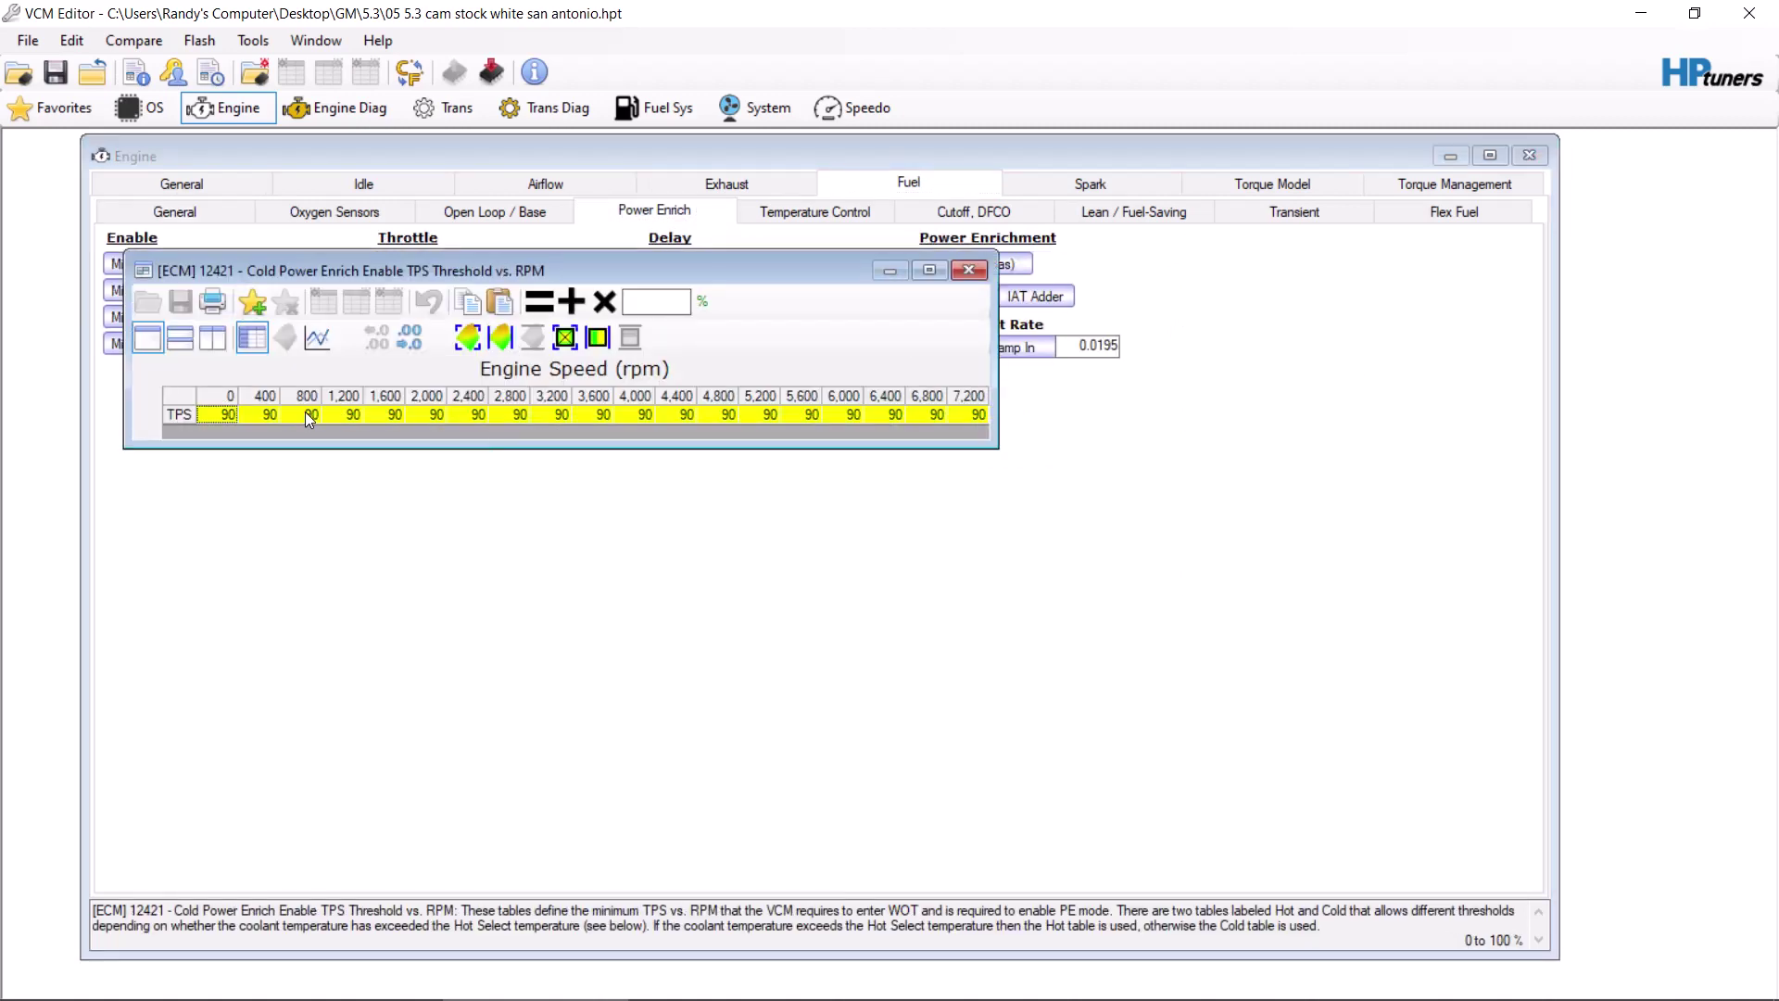
pyautogui.moveTo(222, 419); pyautogui.dragTo(534, 446)
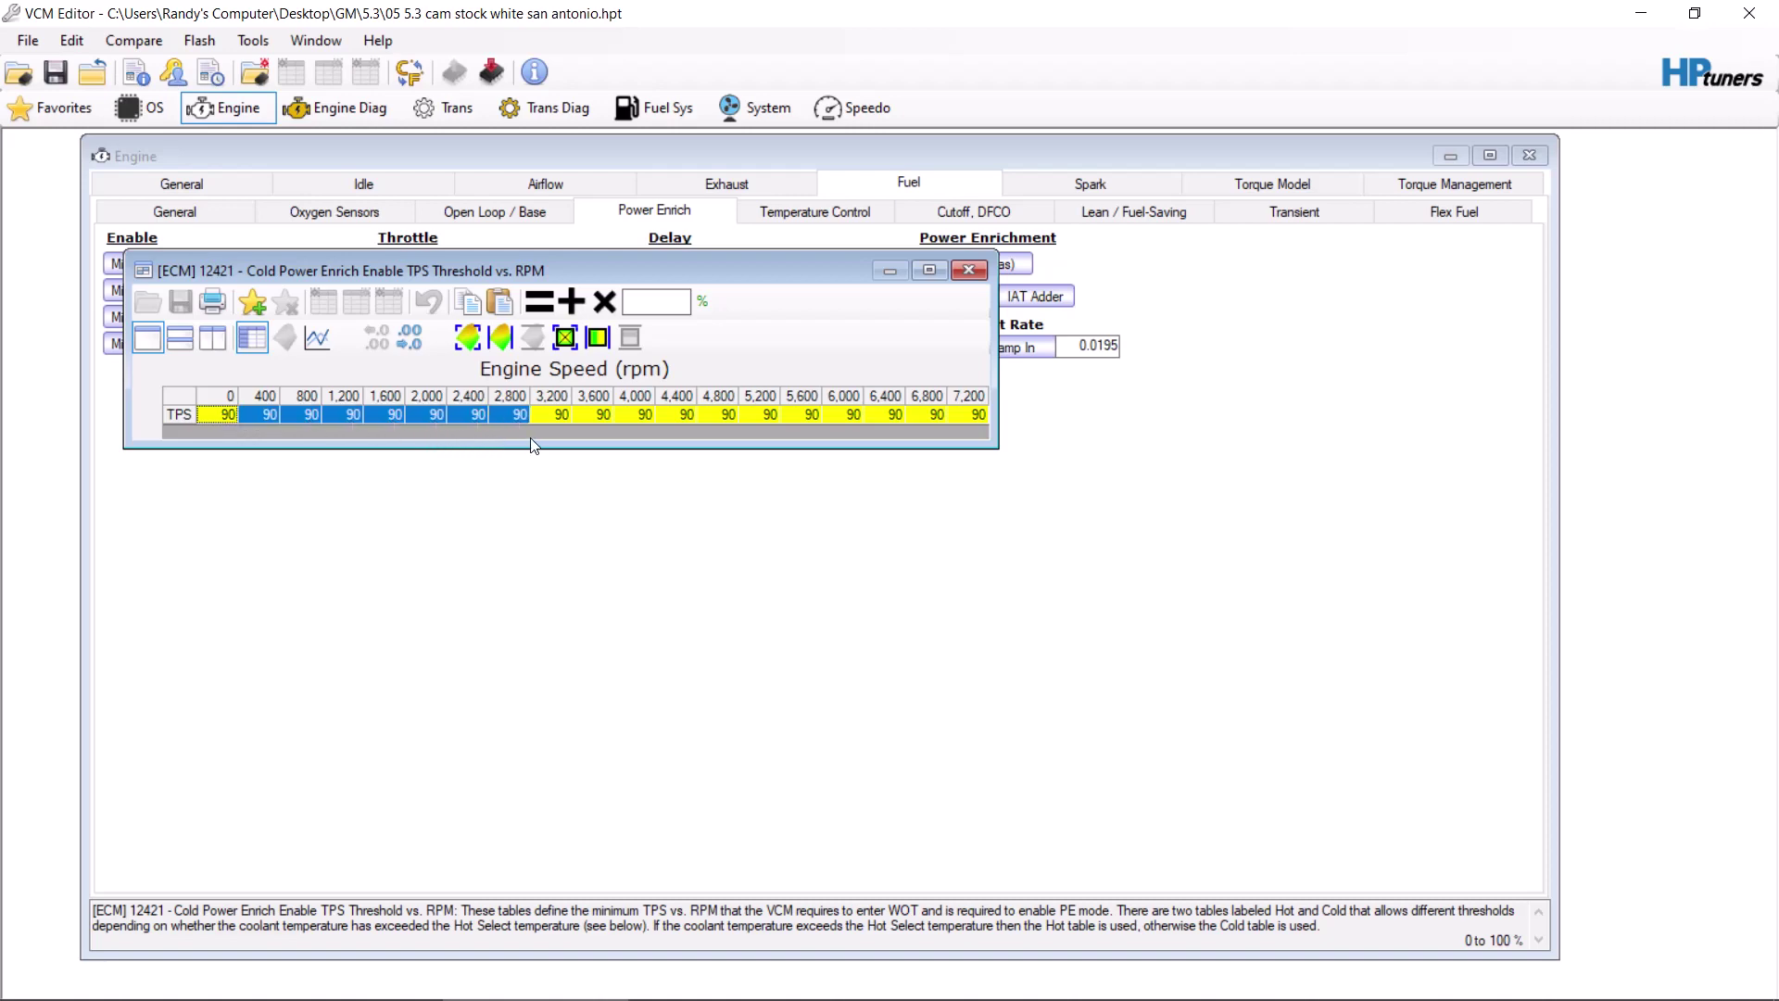
pyautogui.click(666, 301)
pyautogui.write('45')
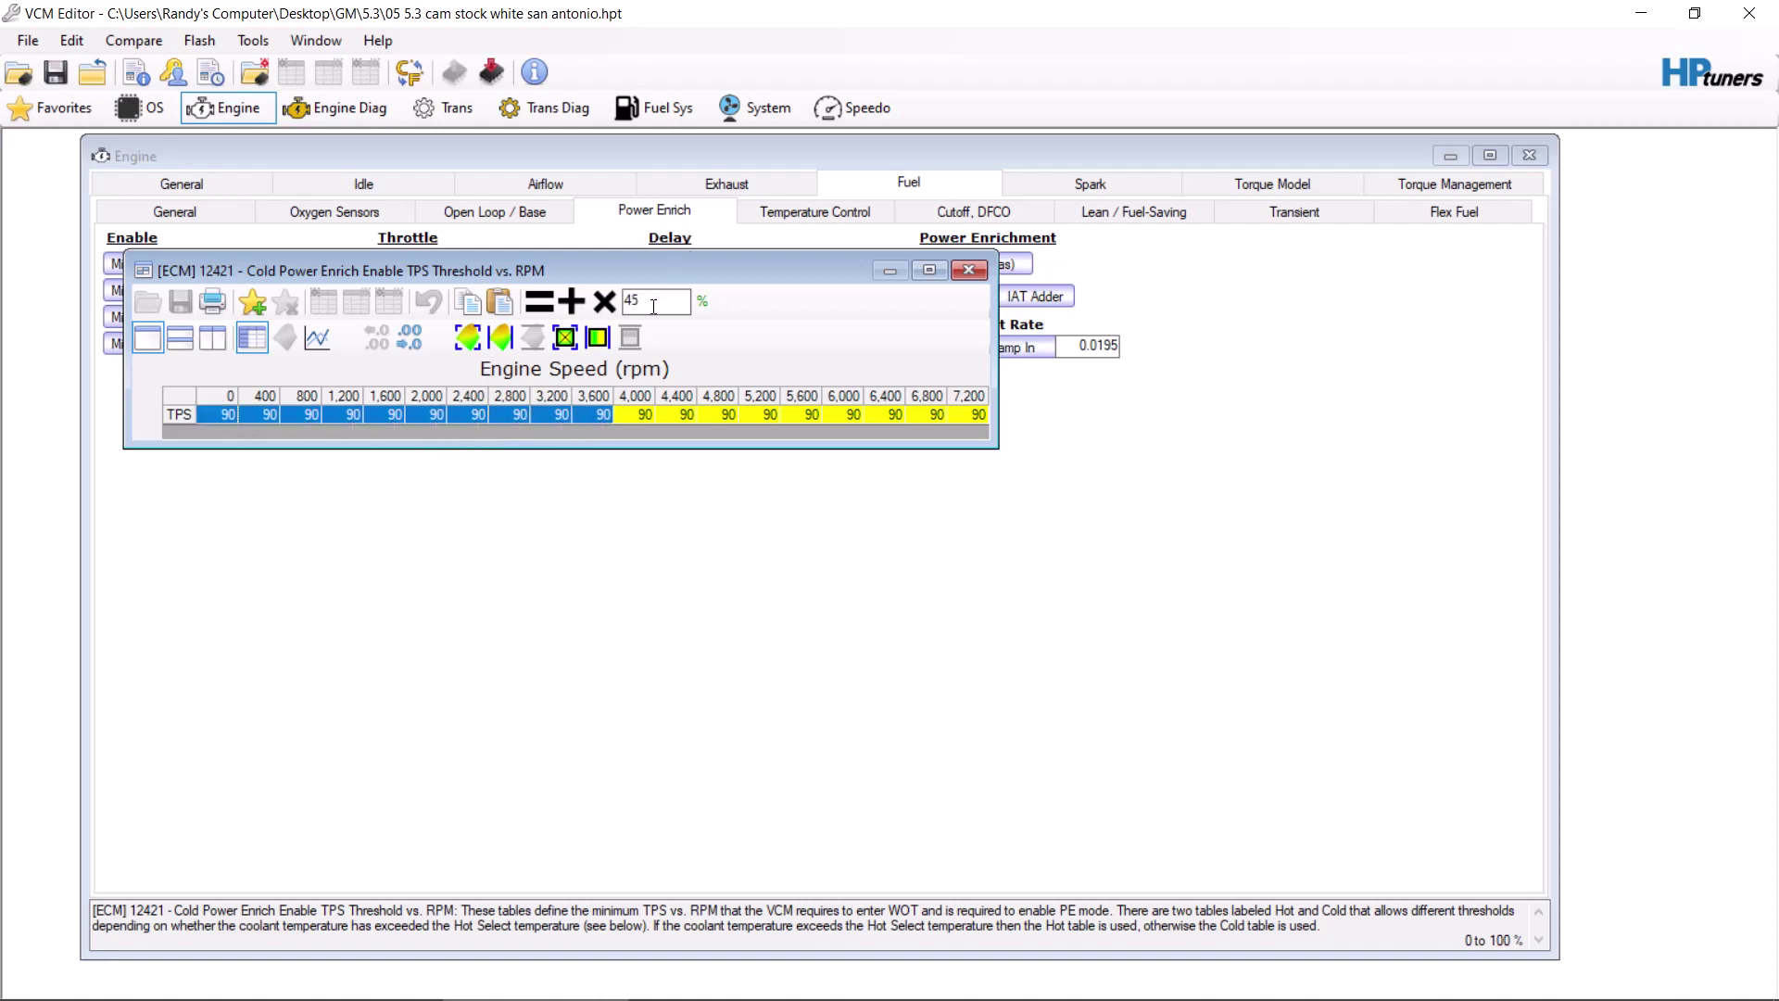
pyautogui.click(540, 301)
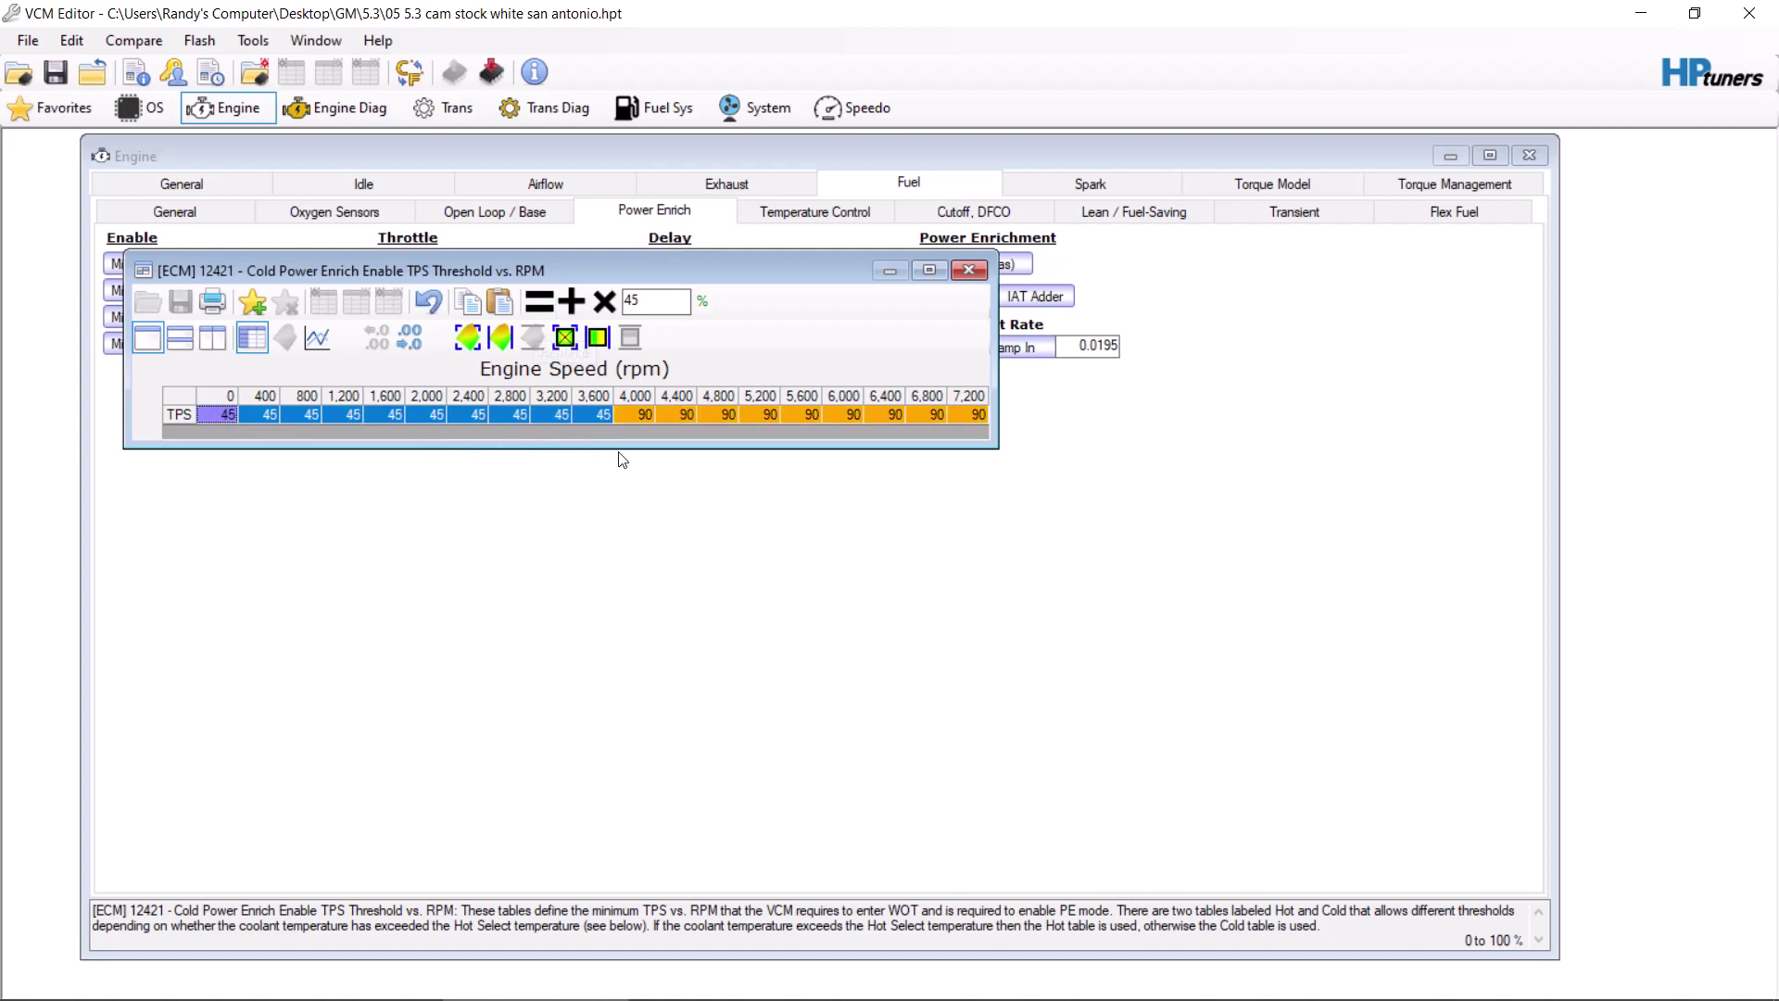
# Step: Set the cold power enrichment throttle threshold to 30% from 4,000 to 7,200 rpm and close the table
pyautogui.click(658, 298)
pyautogui.write('30')
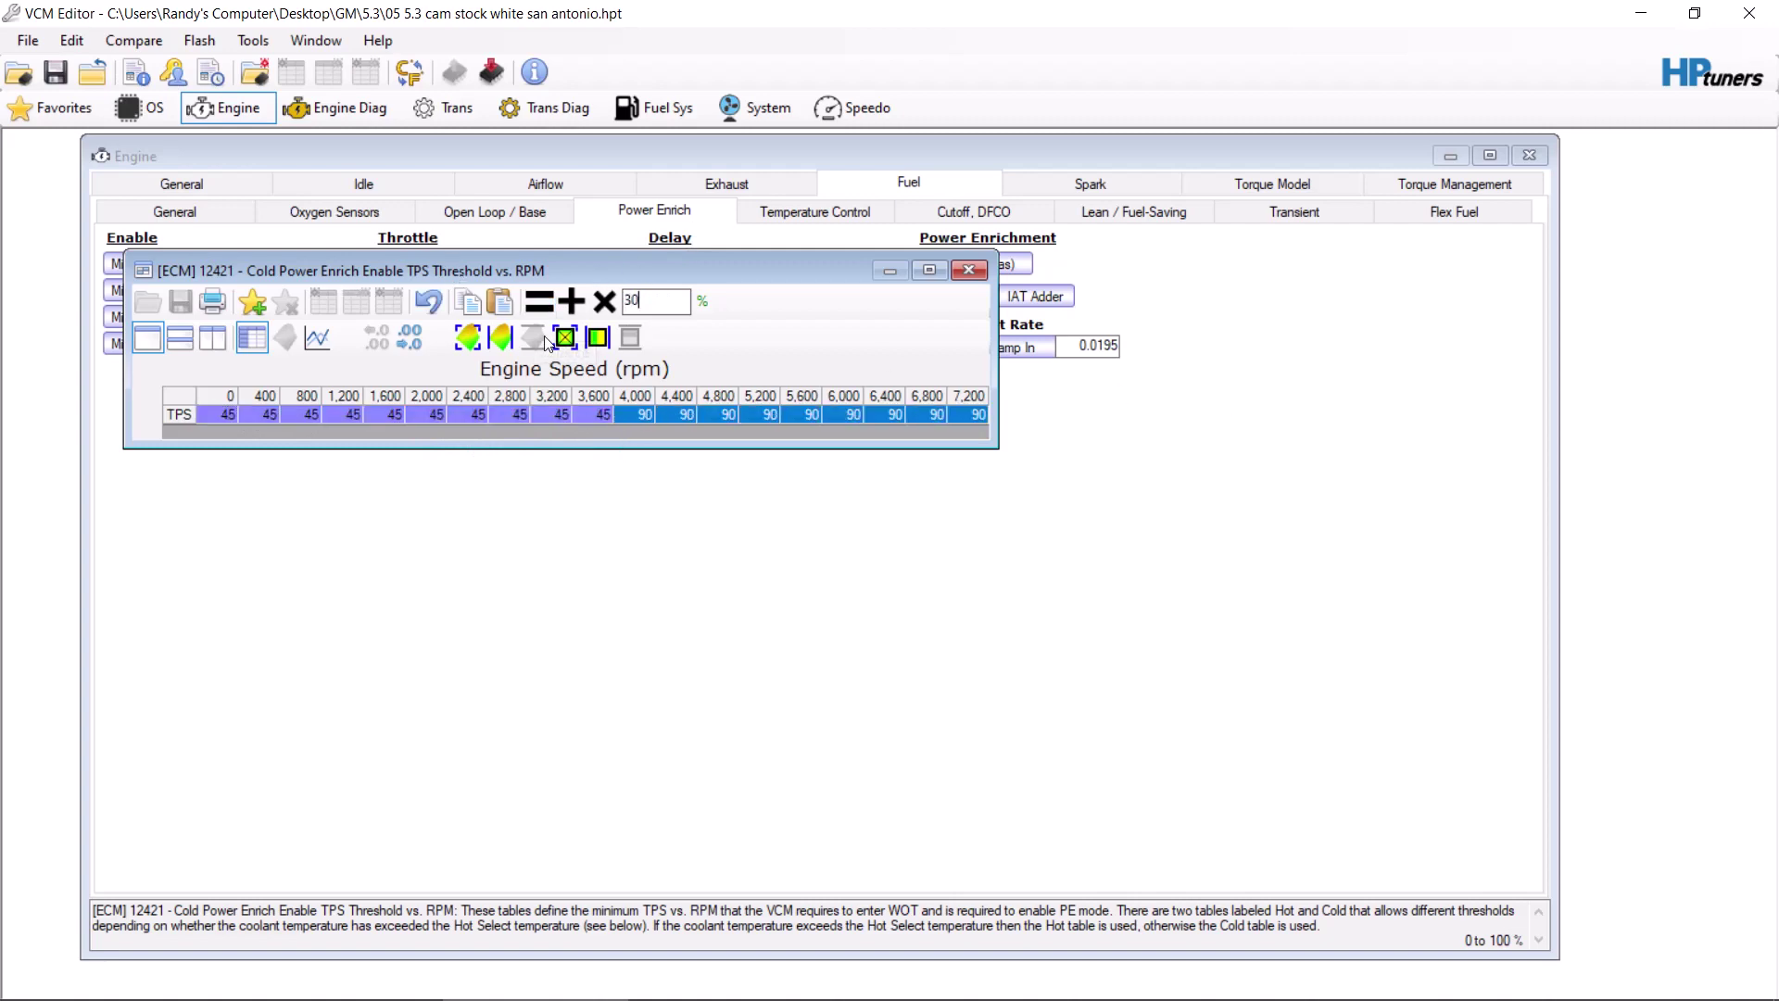
pyautogui.click(540, 301)
pyautogui.click(970, 271)
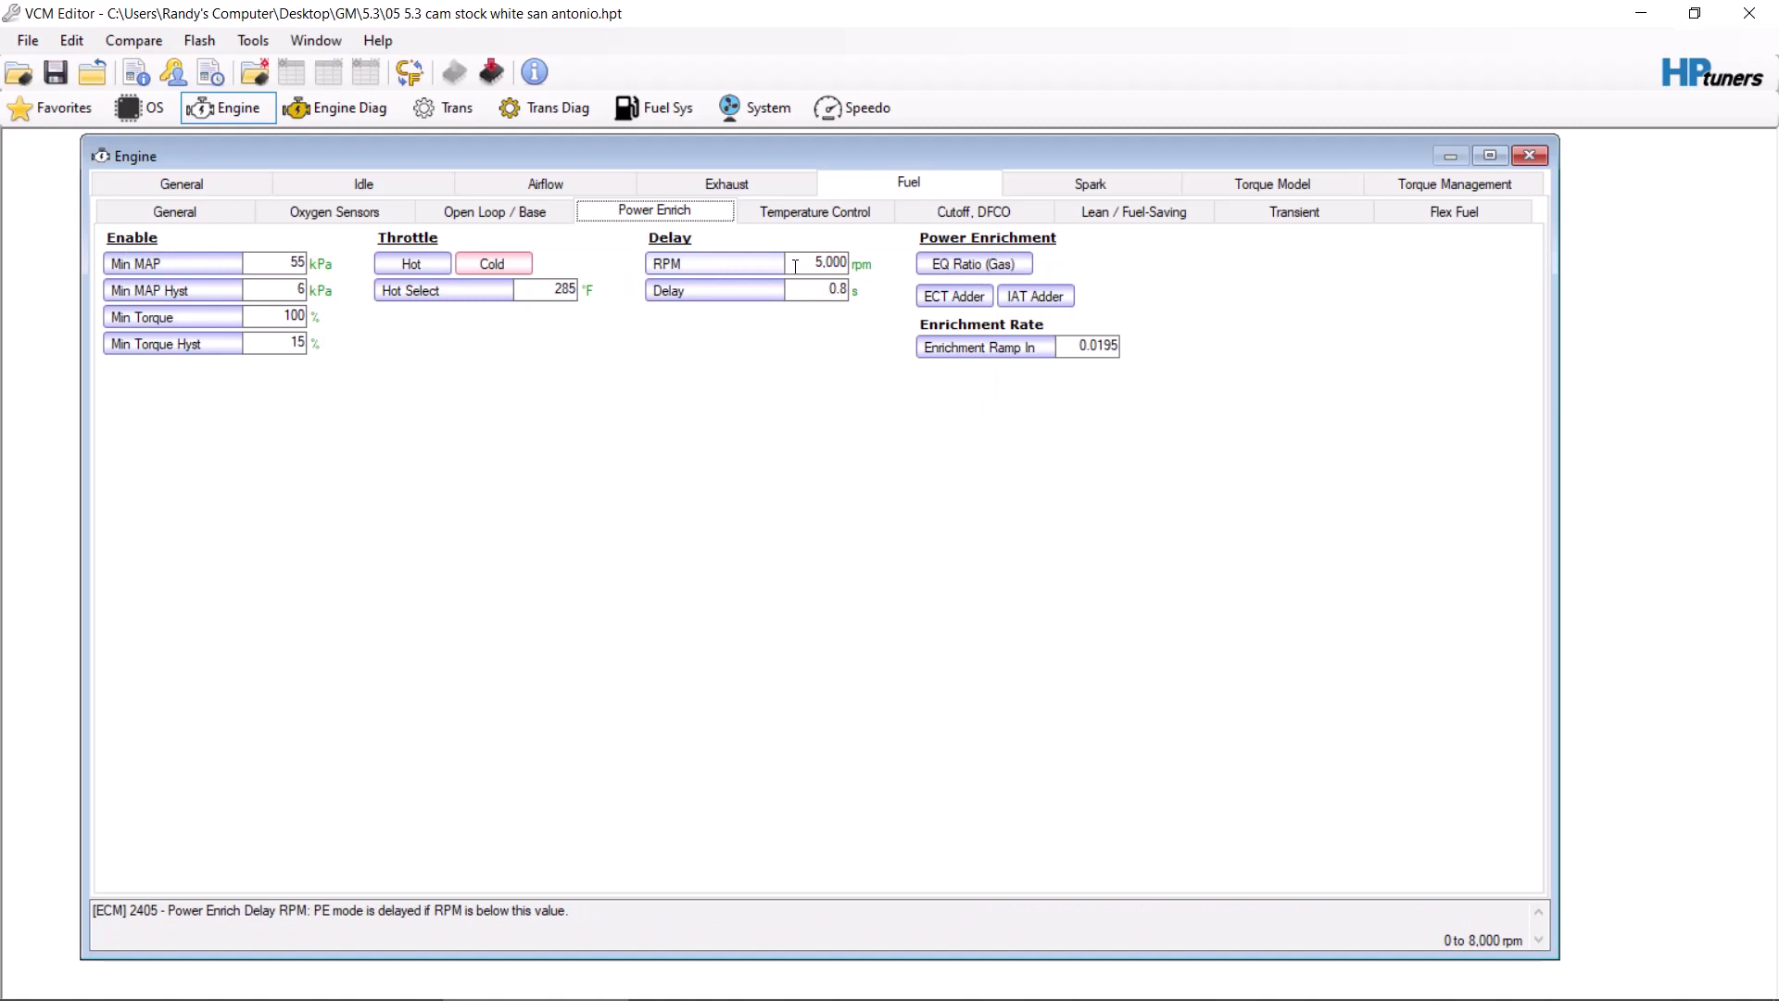
# Step: Set the power enrichment delay RPM to 0 and its delay time to 0 seconds
pyautogui.click(795, 267)
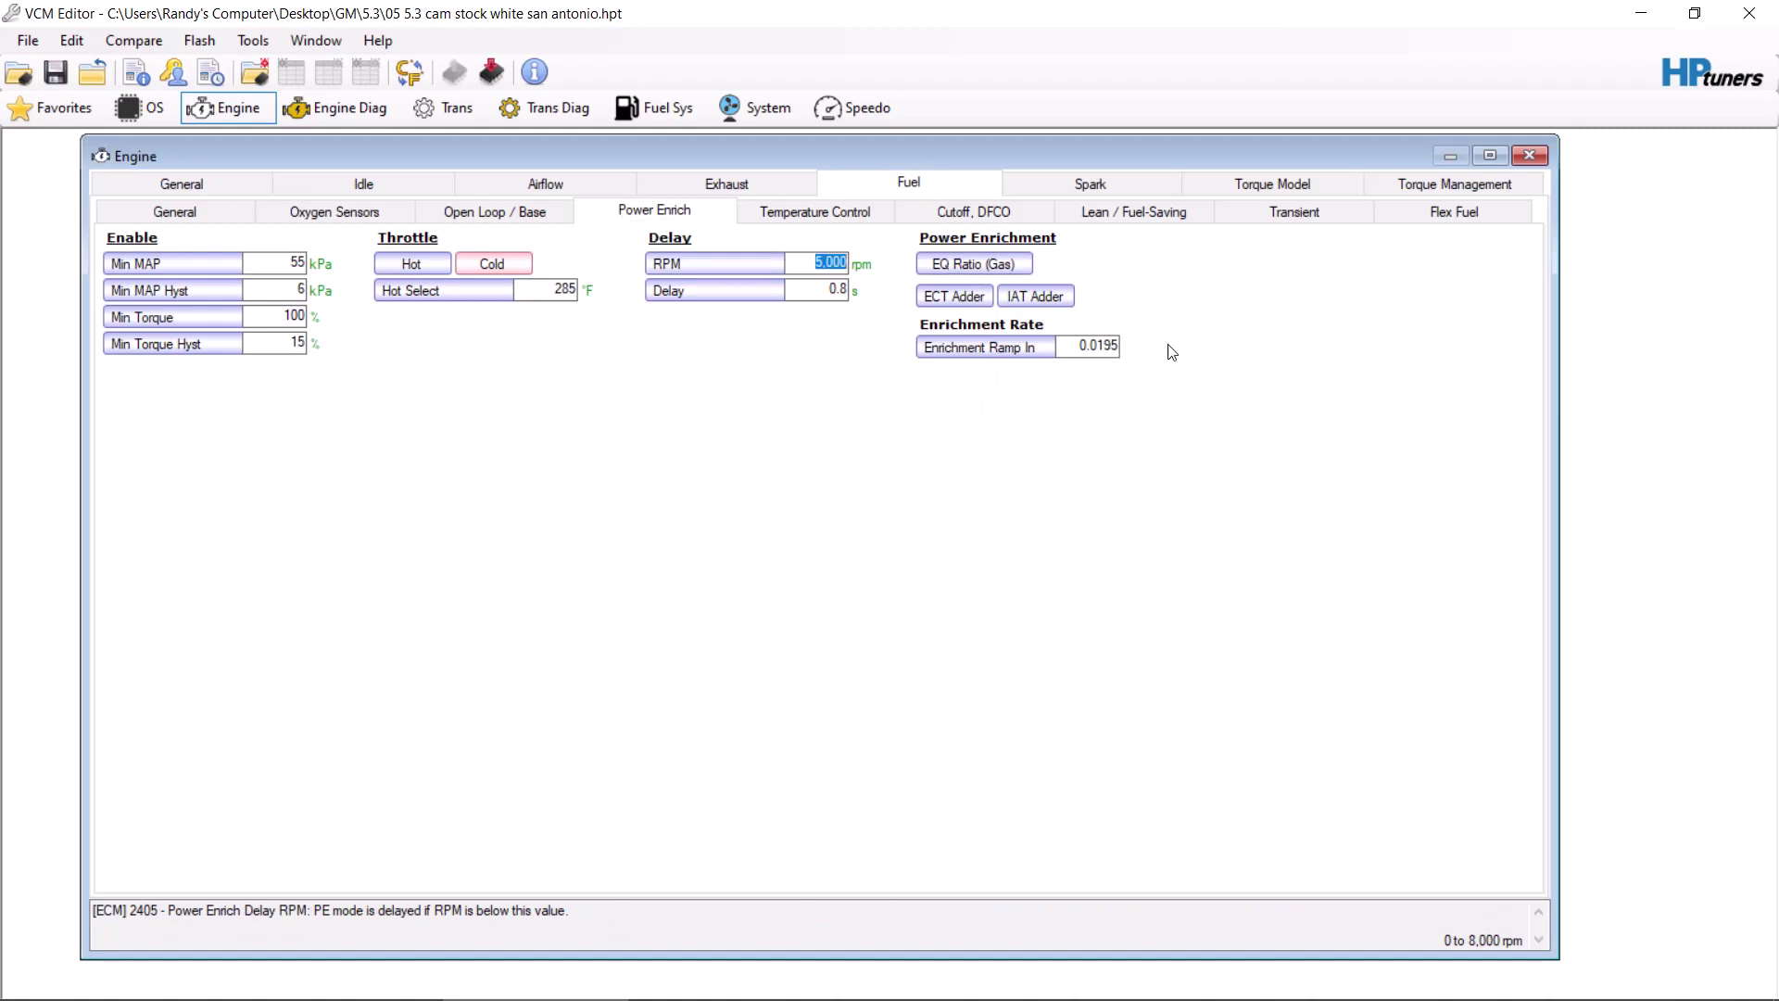
pyautogui.write('0')
pyautogui.press('Tab')
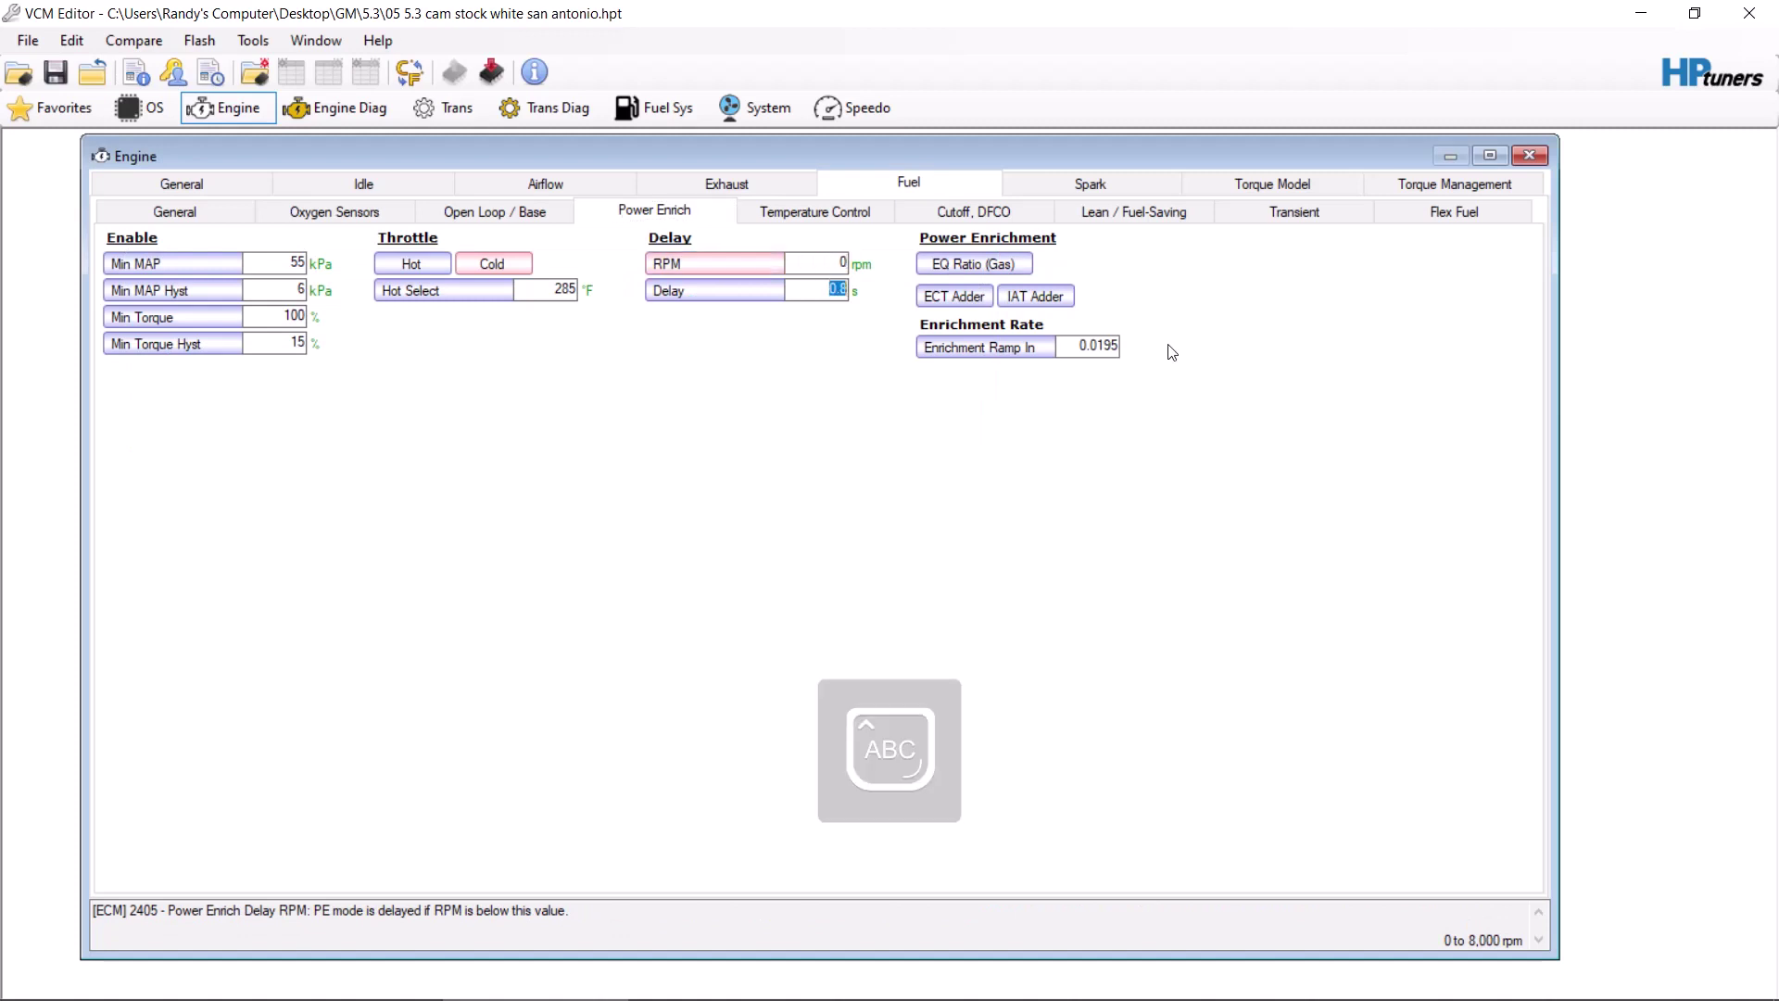
pyautogui.press('capslock')
pyautogui.write('0')
pyautogui.press('Tab')
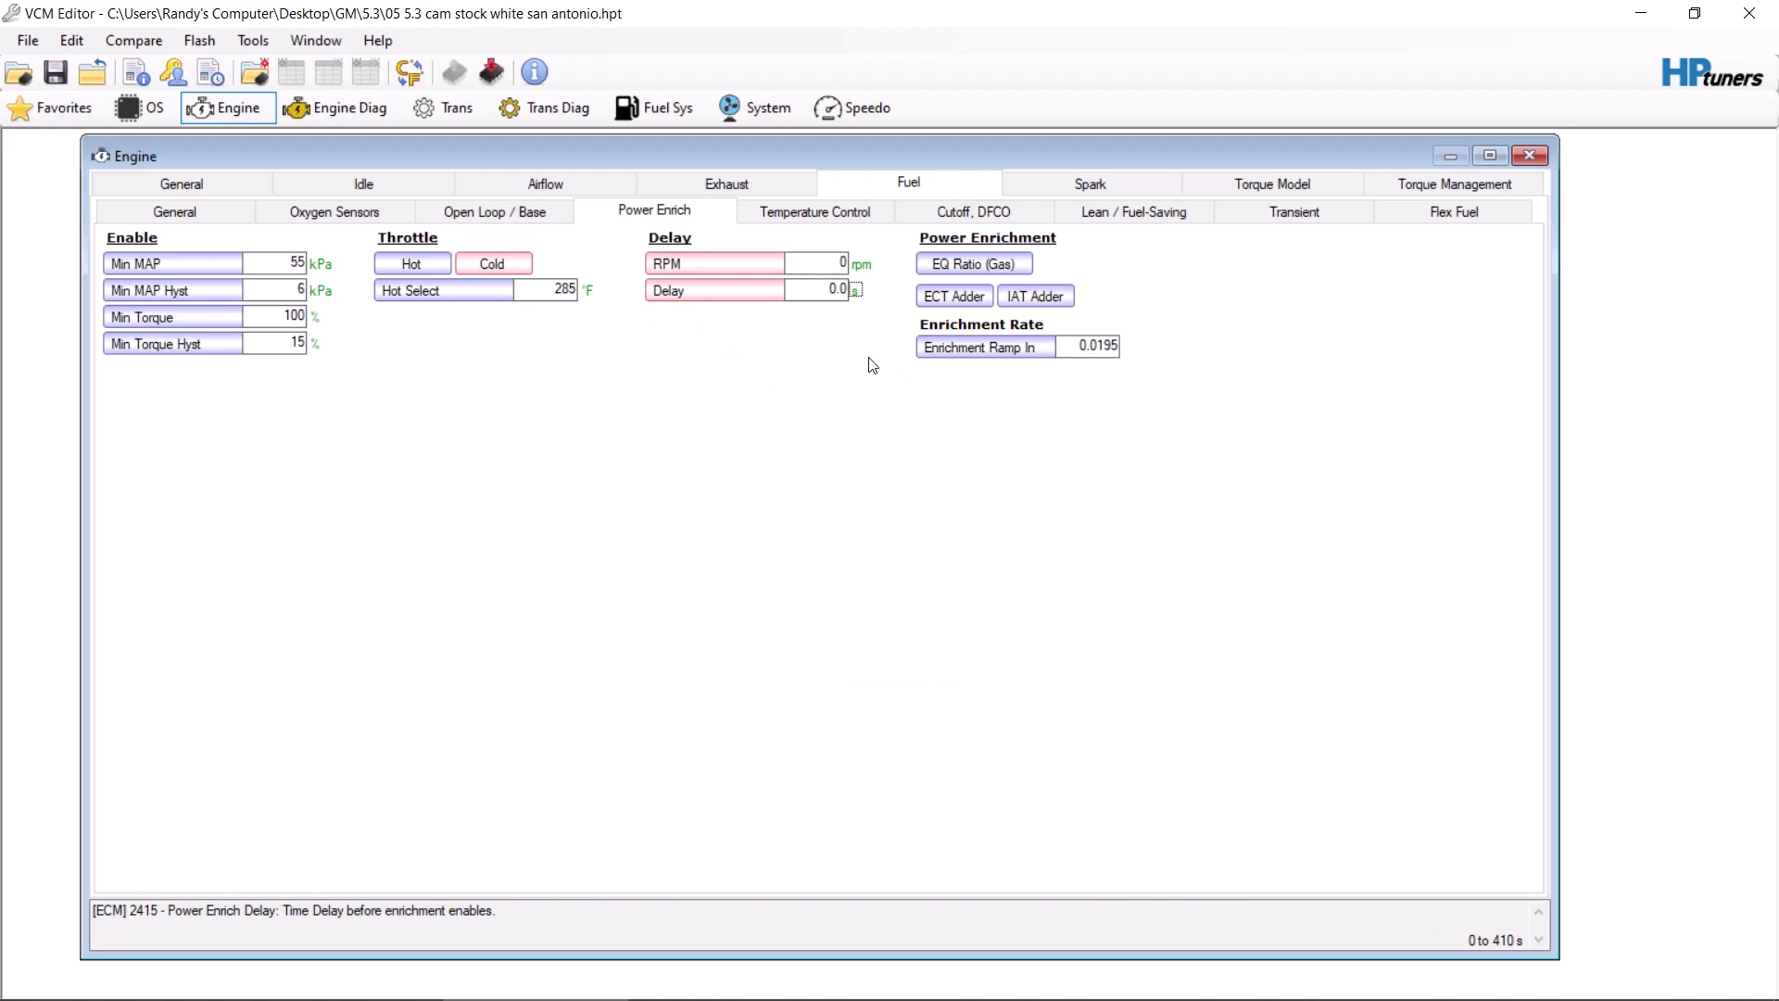
# Step: Set the power enrichment ramp-in rate to 1
pyautogui.click(1098, 346)
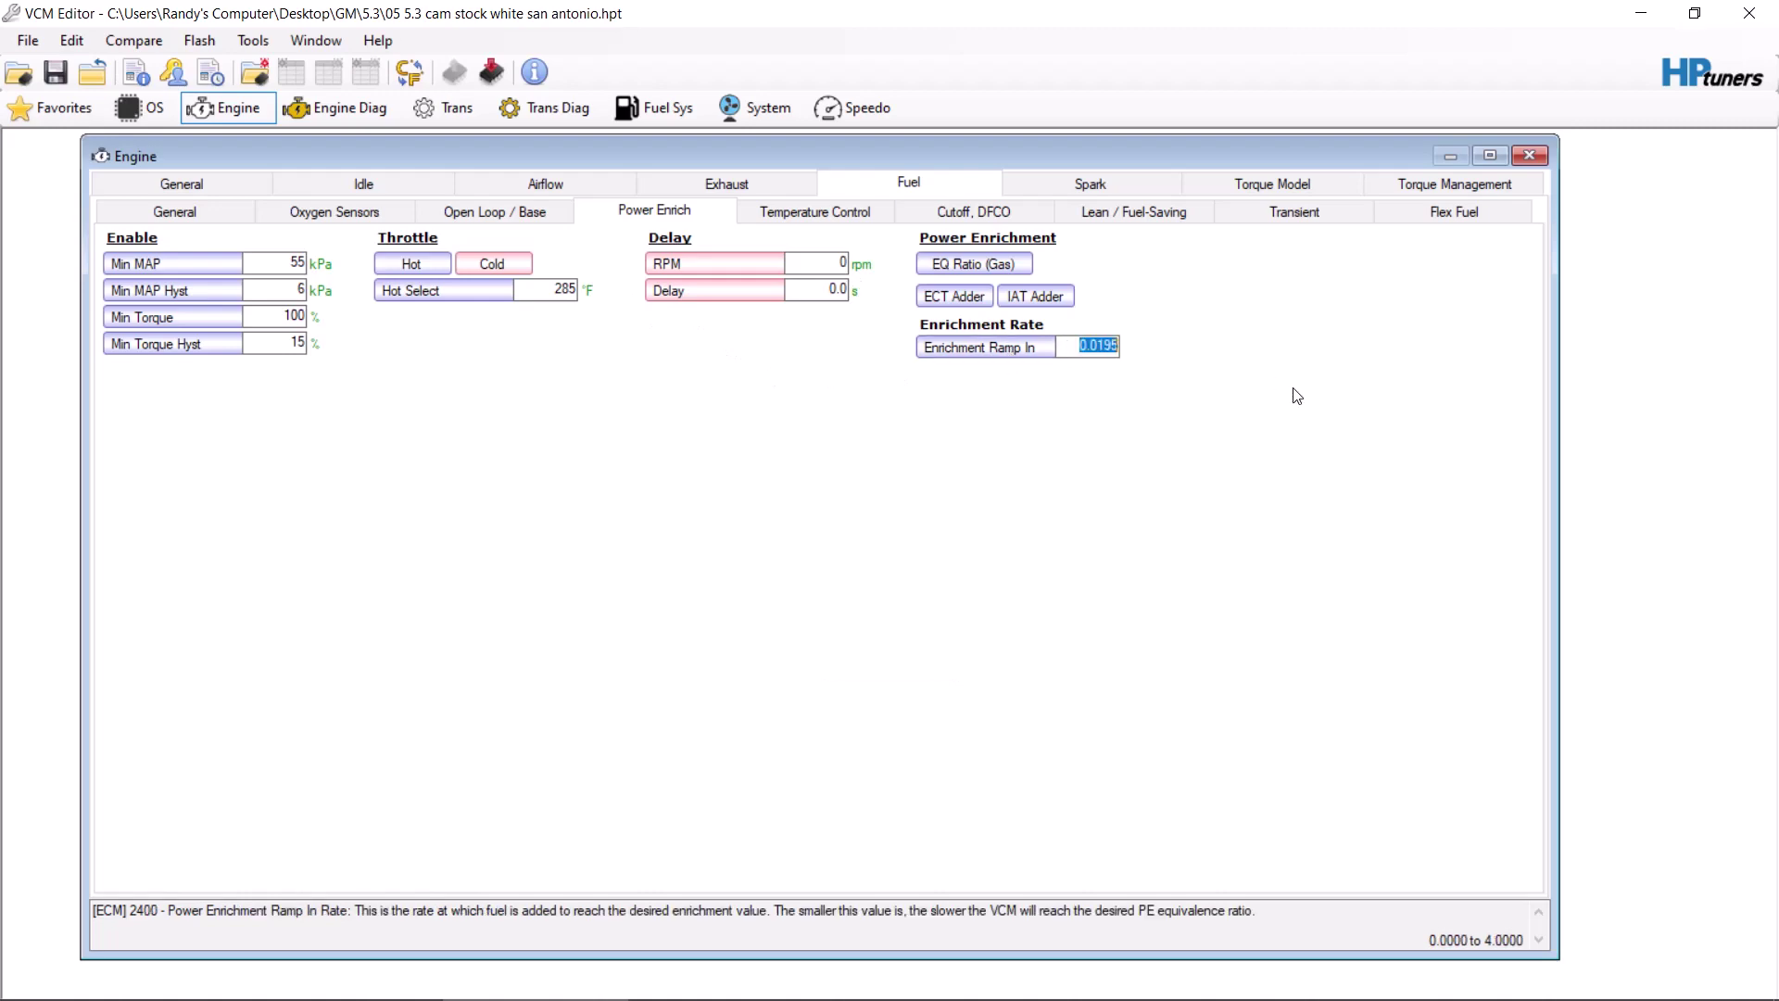
pyautogui.write('1')
pyautogui.press('Return')
# Step: Set the power enrichment EQ ratio for gas to 1 from 0 to 1,200 rpm
pyautogui.click(949, 267)
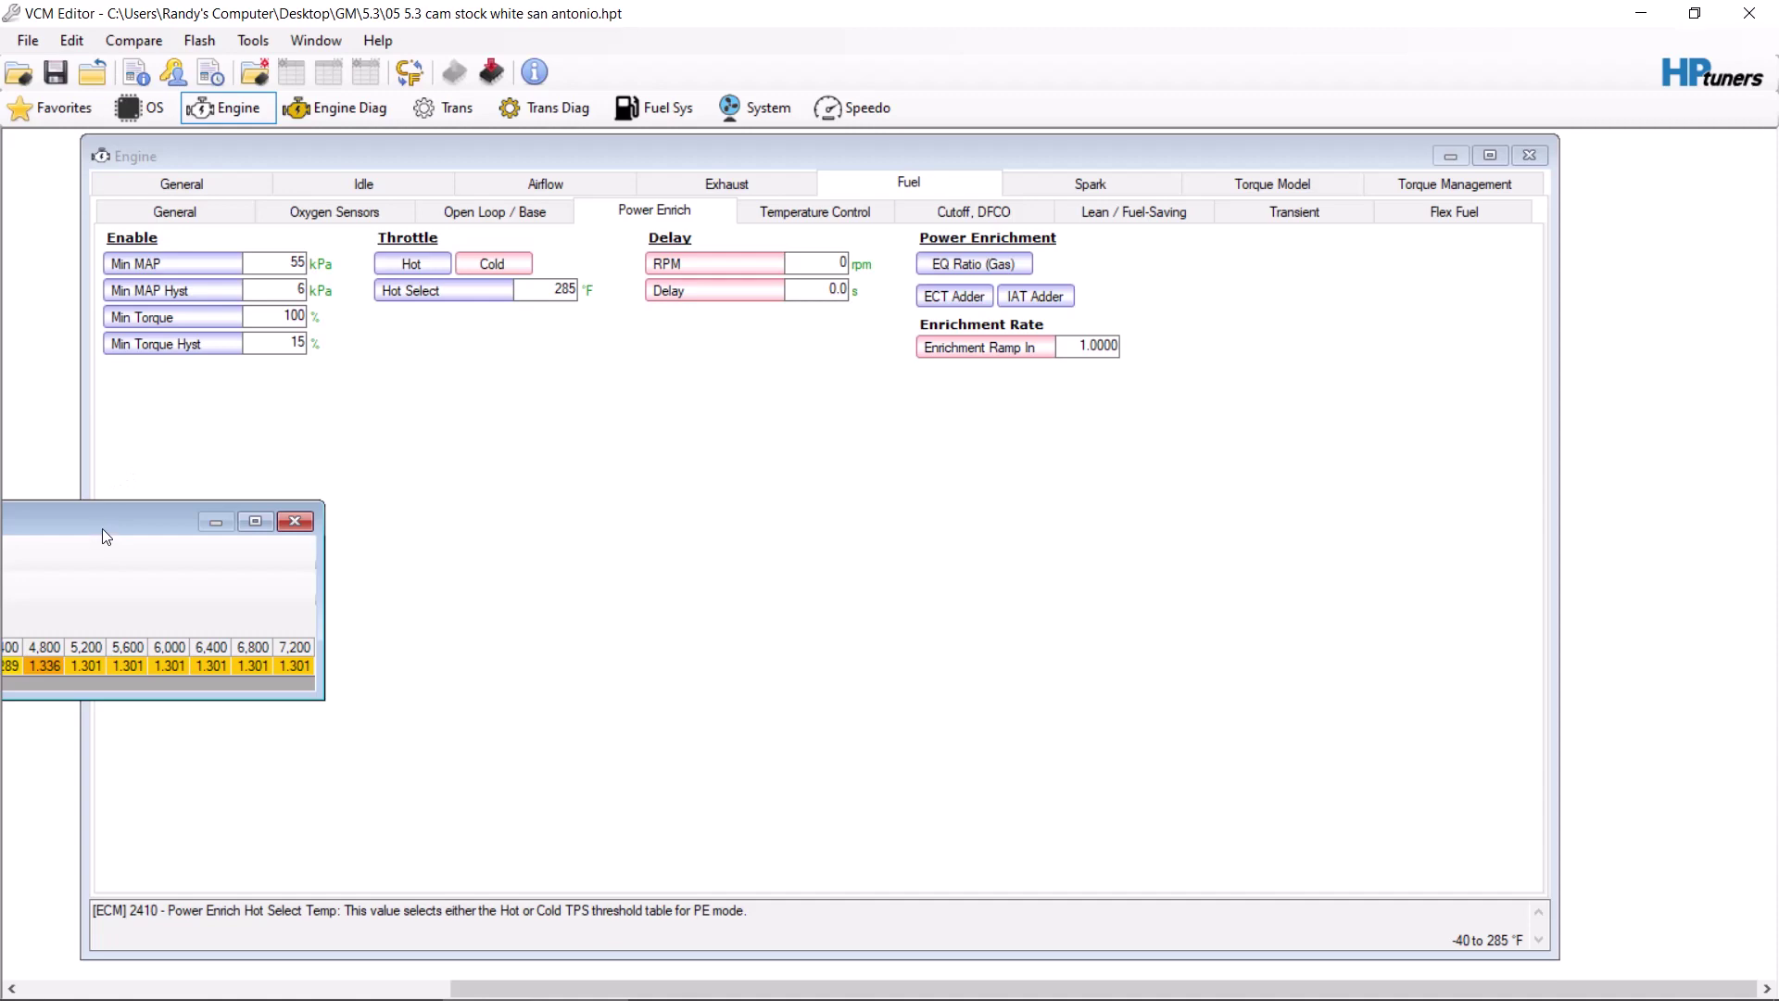
pyautogui.moveTo(102, 528); pyautogui.dragTo(919, 463)
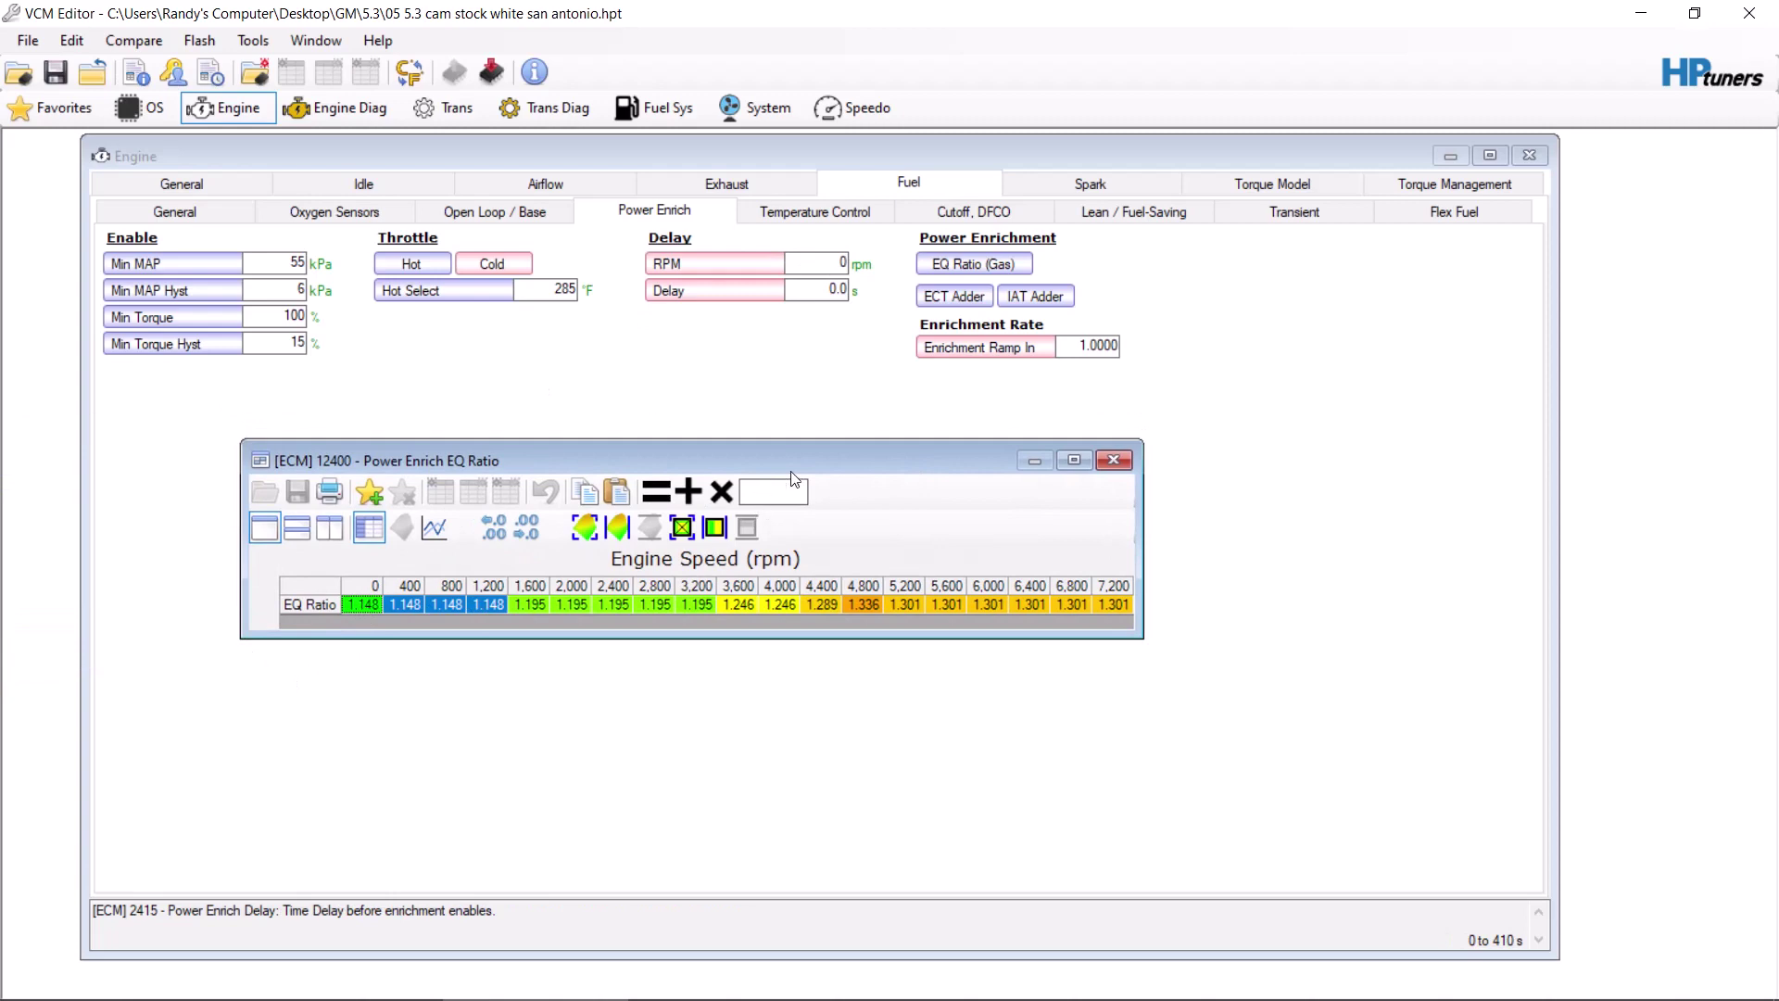
pyautogui.click(780, 493)
pyautogui.write('1')
pyautogui.click(656, 492)
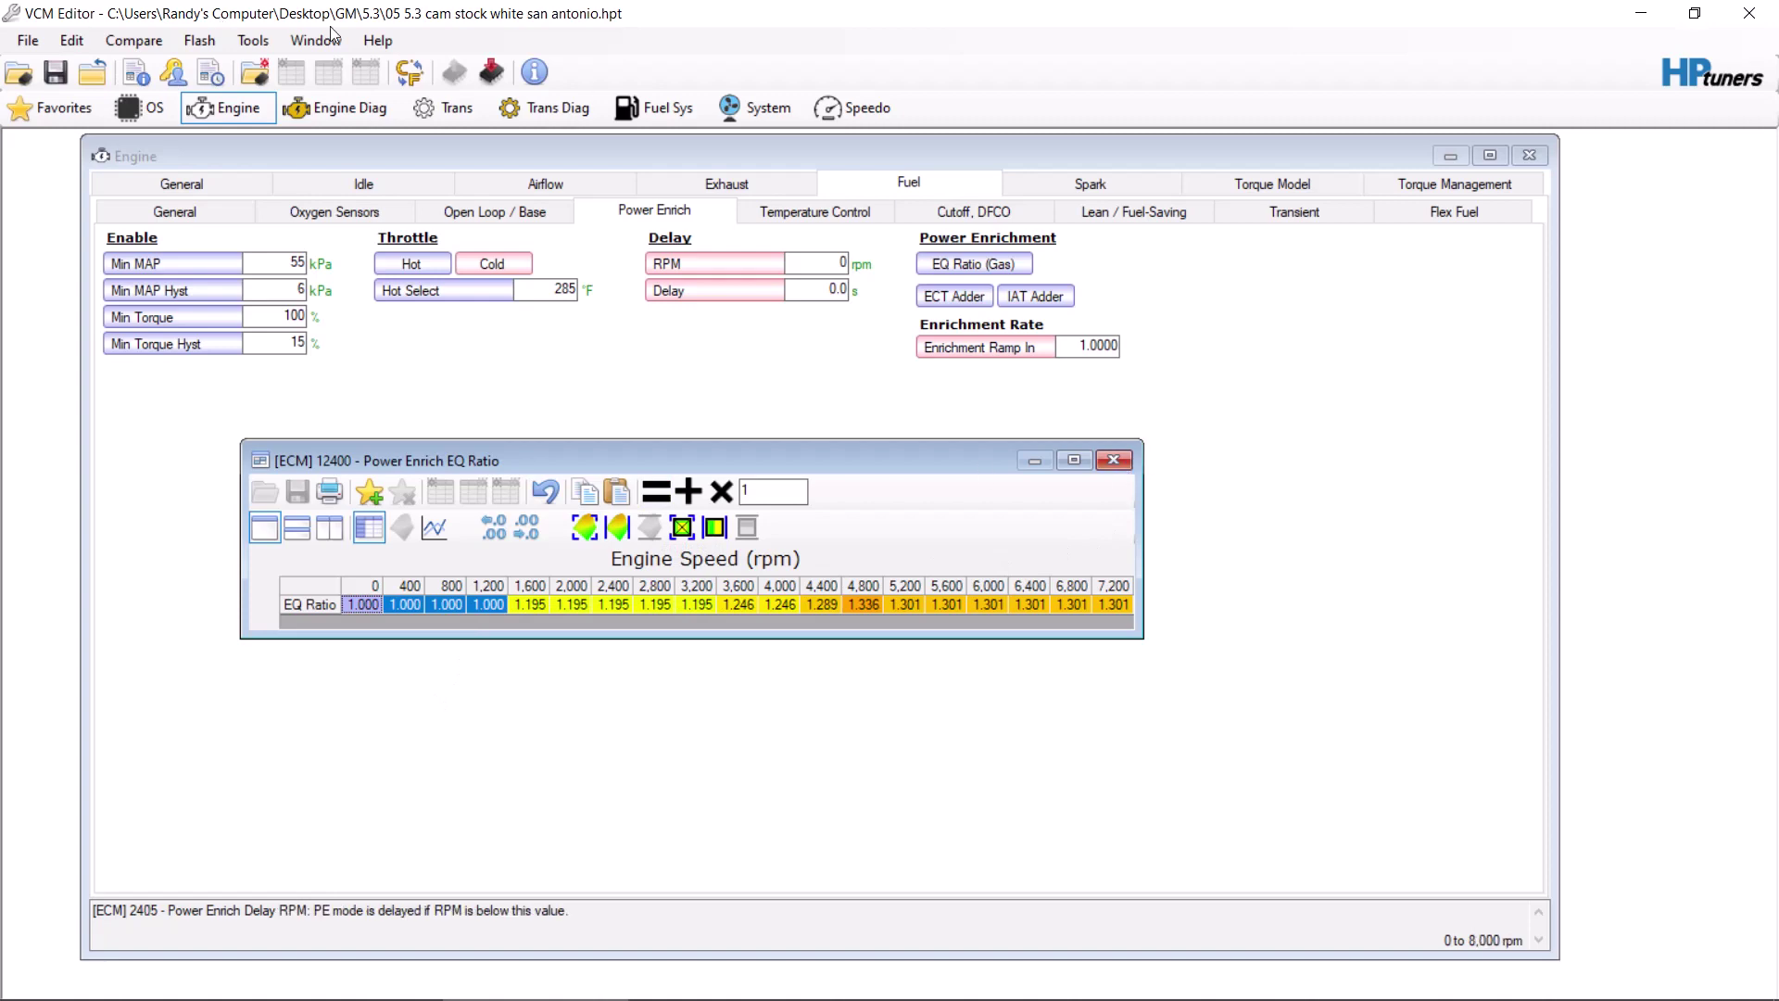
pyautogui.click(253, 41)
pyautogui.click(276, 64)
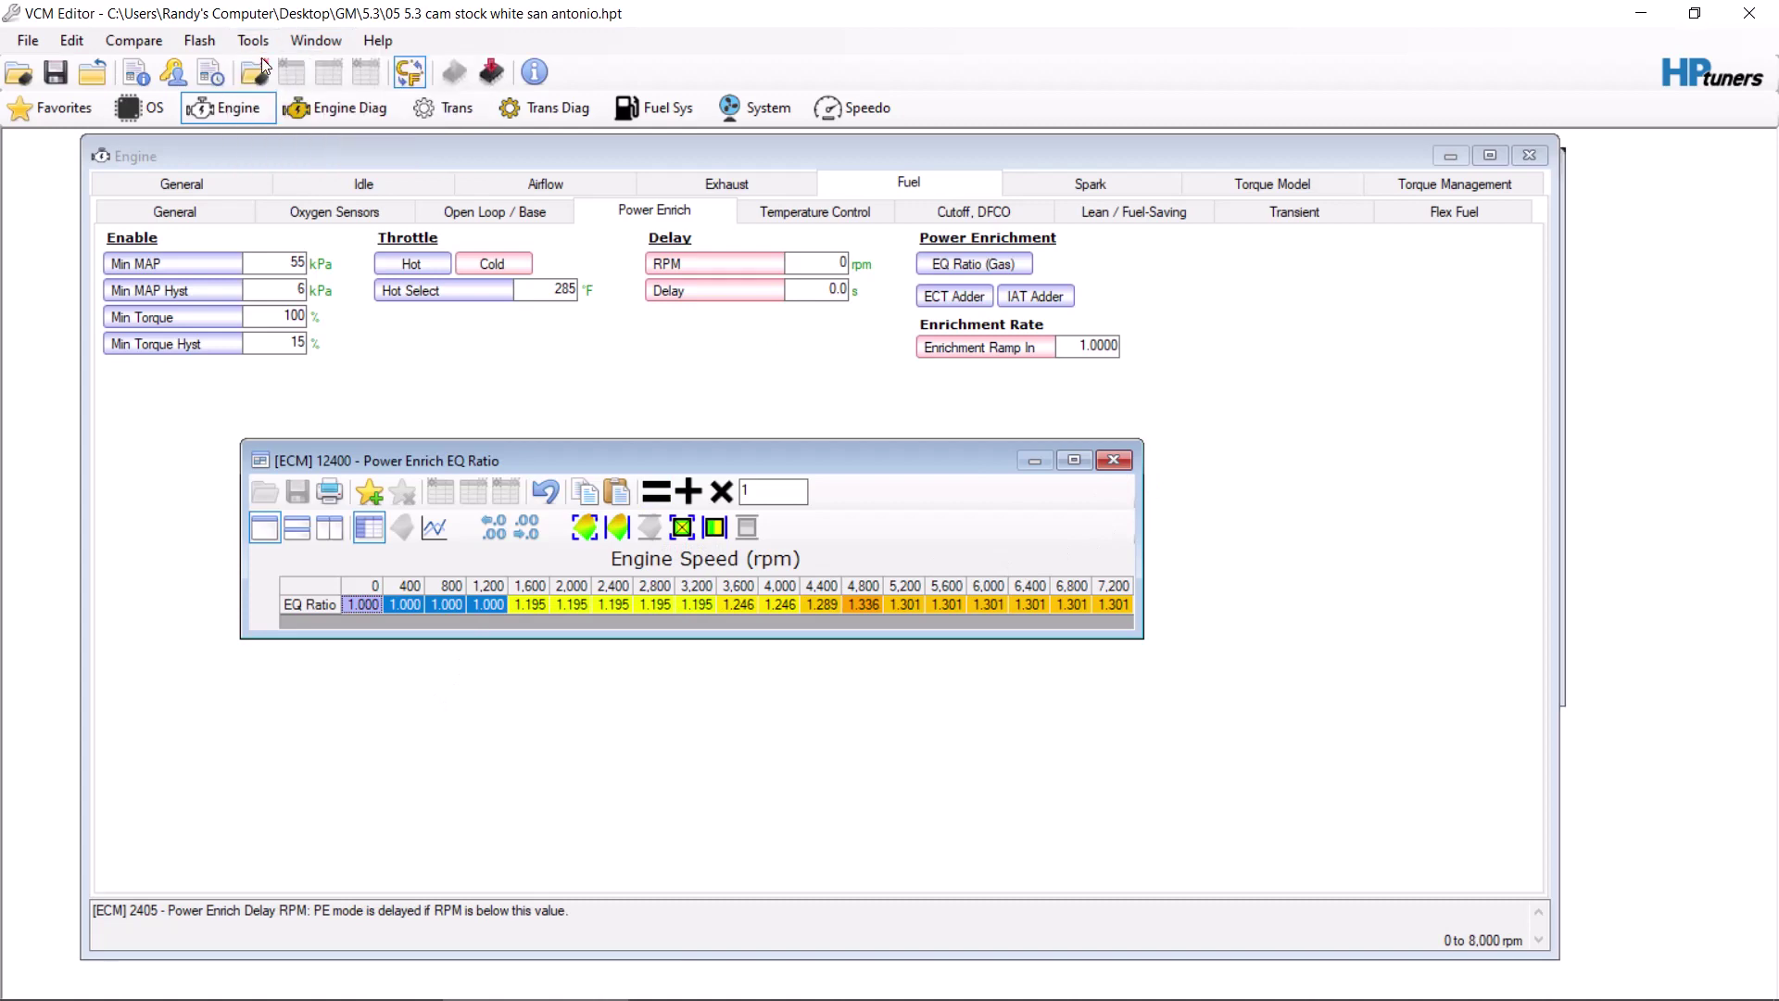
pyautogui.click(1541, 164)
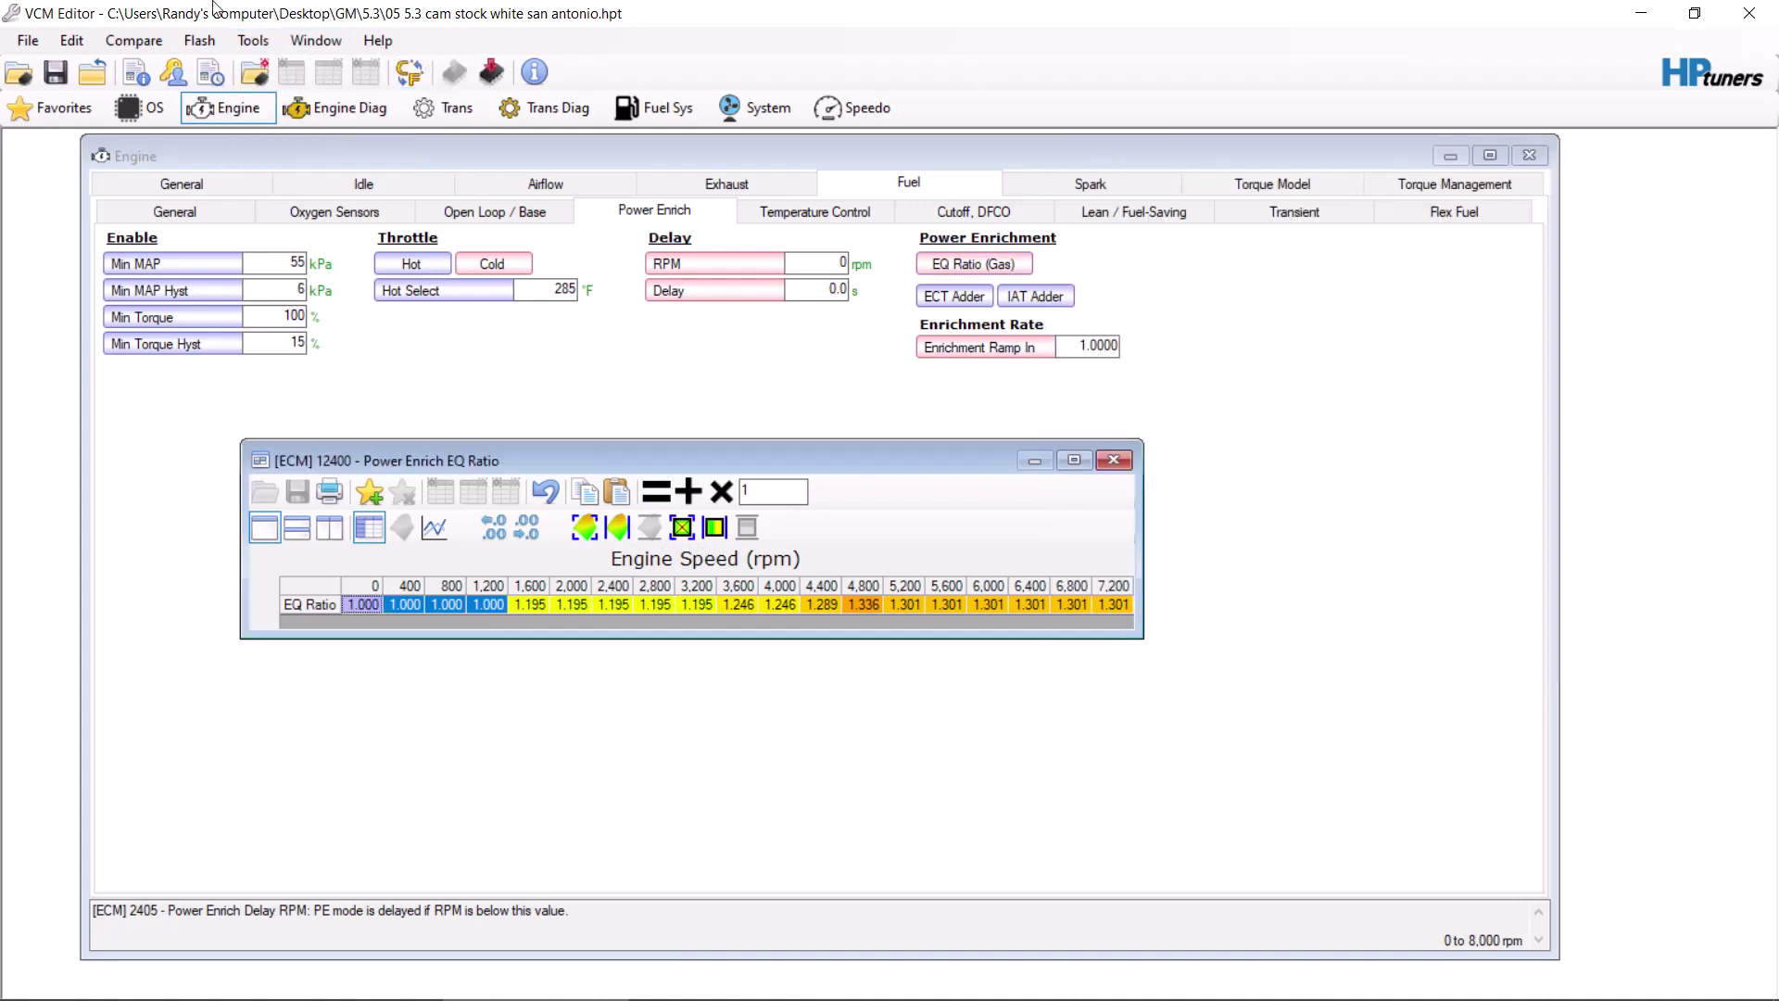
# Step: Calculate the air-fuel ratio for the 1.195 EQ ratio from 14.7 with the built-in calculator, and close the EQ ratio table
pyautogui.click(239, 41)
pyautogui.click(287, 92)
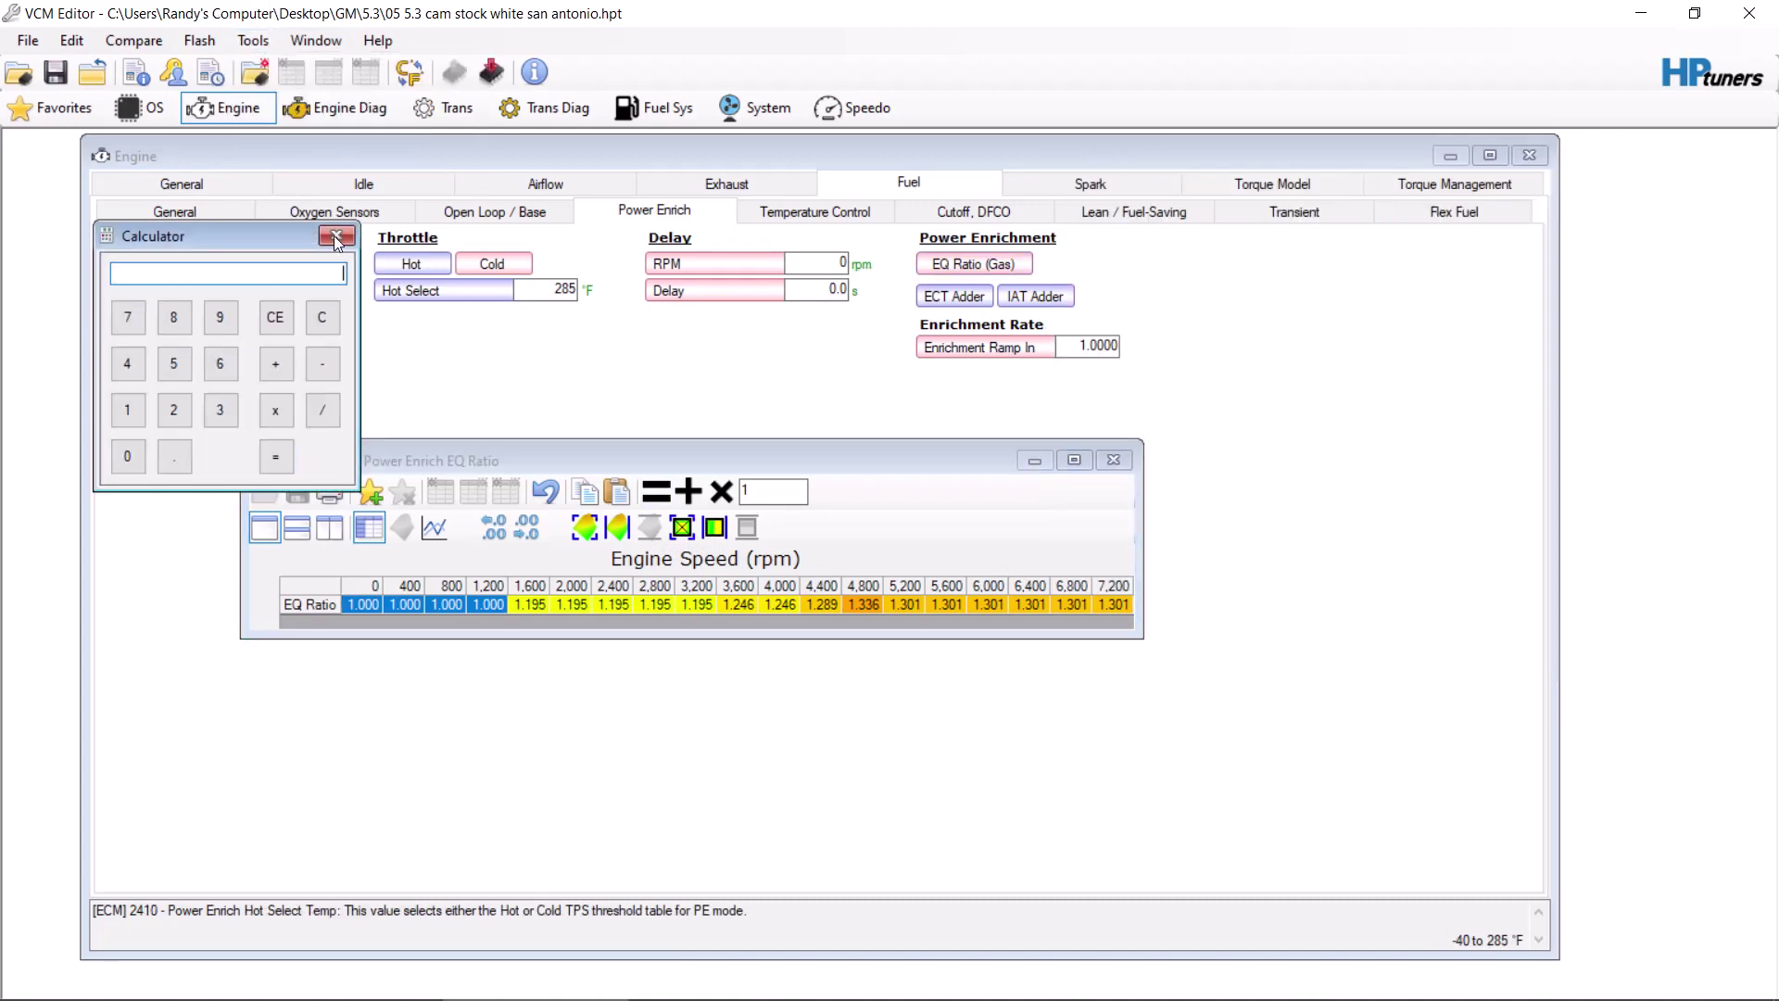
pyautogui.click(129, 412)
pyautogui.click(131, 376)
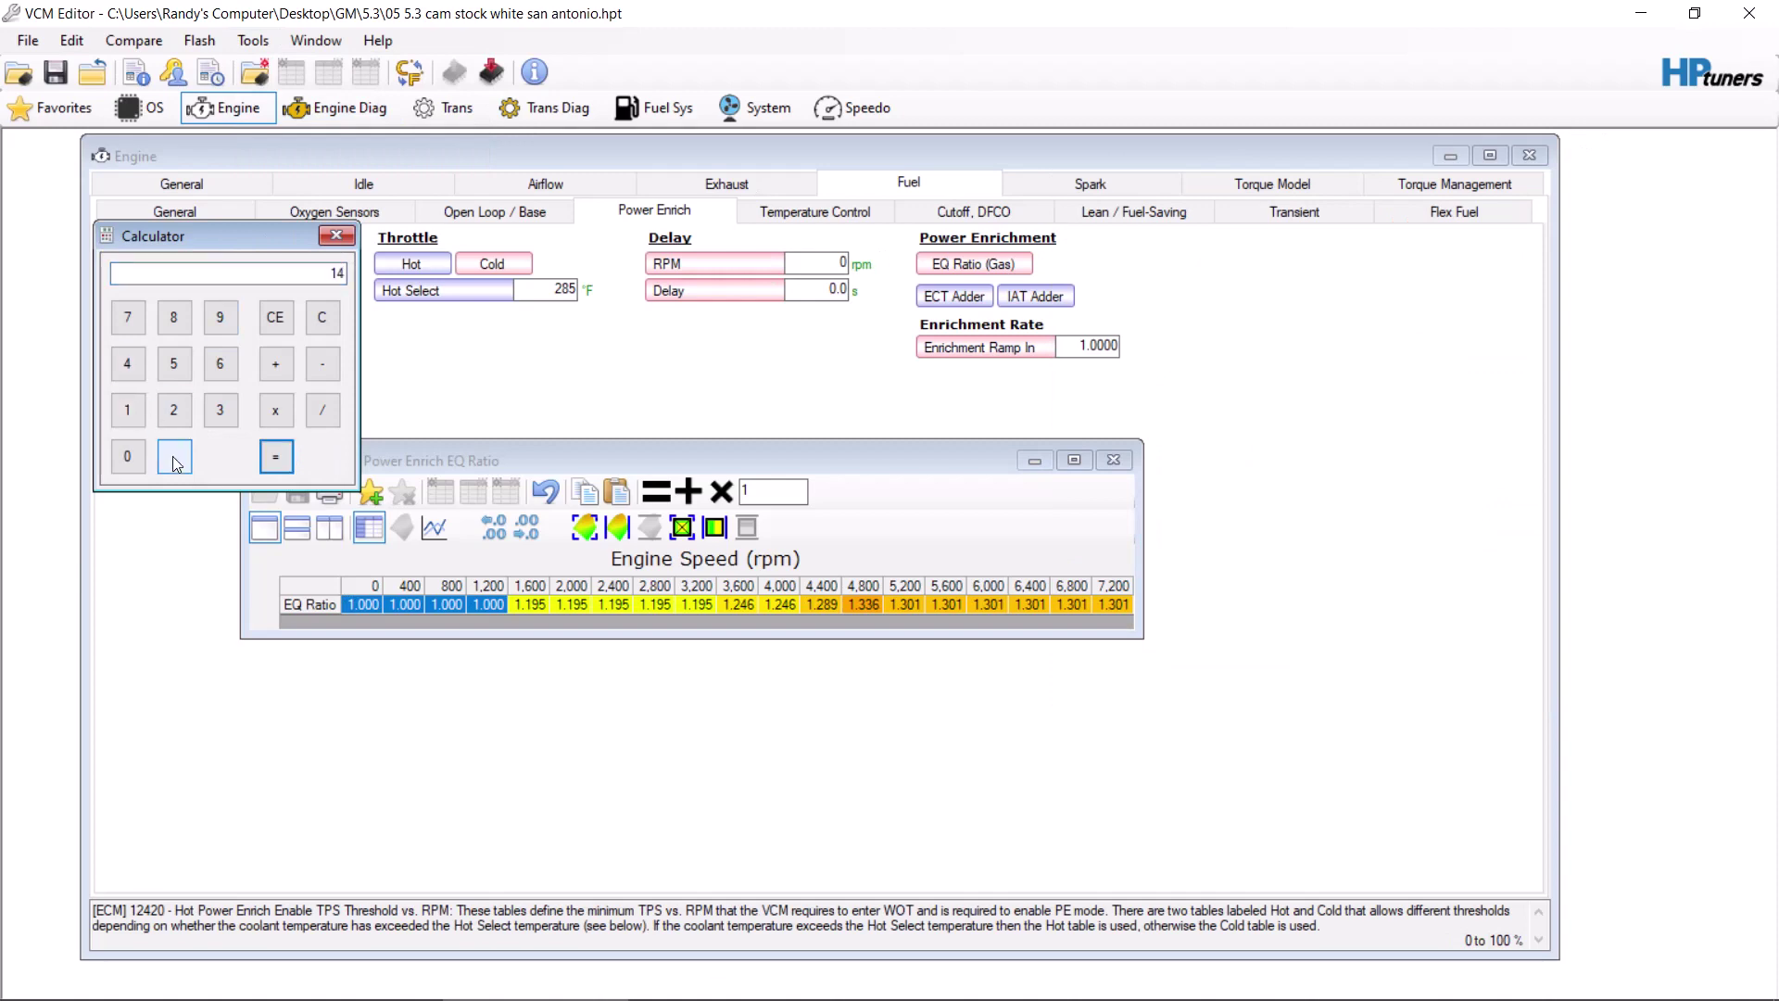
pyautogui.click(173, 456)
pyautogui.click(131, 320)
pyautogui.click(275, 363)
pyautogui.click(165, 398)
pyautogui.click(129, 414)
pyautogui.click(174, 456)
pyautogui.click(134, 419)
pyautogui.click(216, 318)
pyautogui.click(173, 363)
pyautogui.click(274, 459)
pyautogui.click(335, 235)
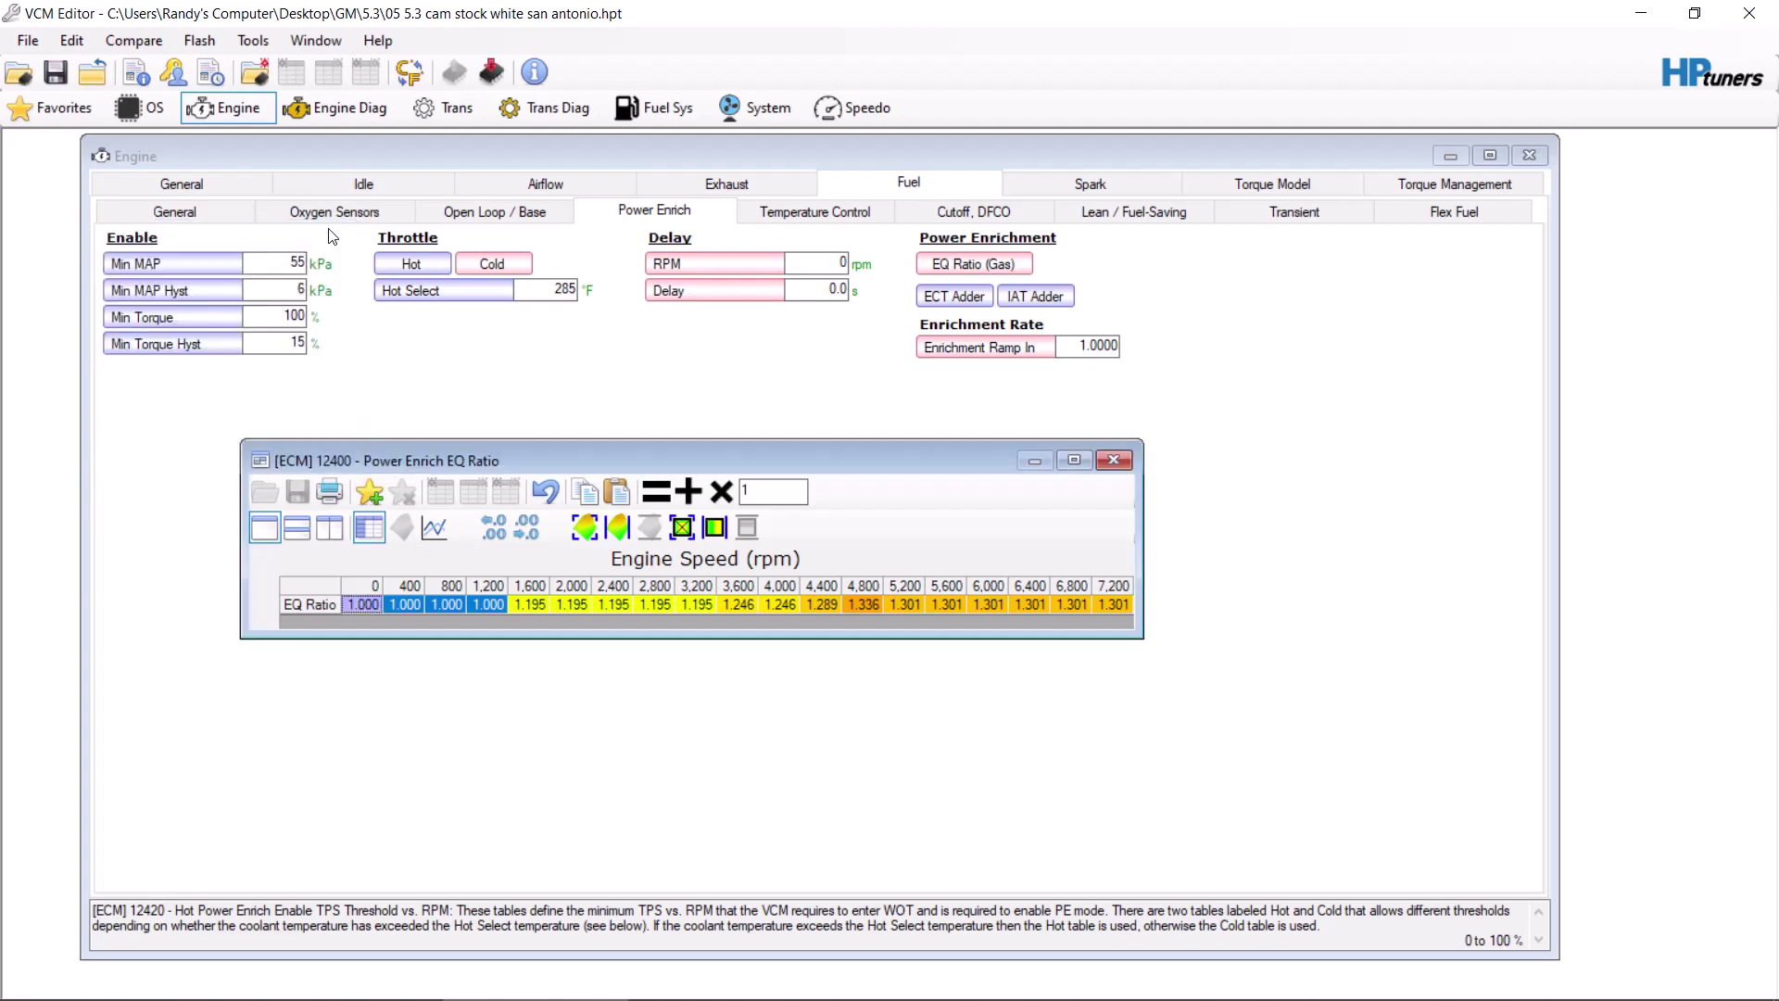
pyautogui.click(1123, 468)
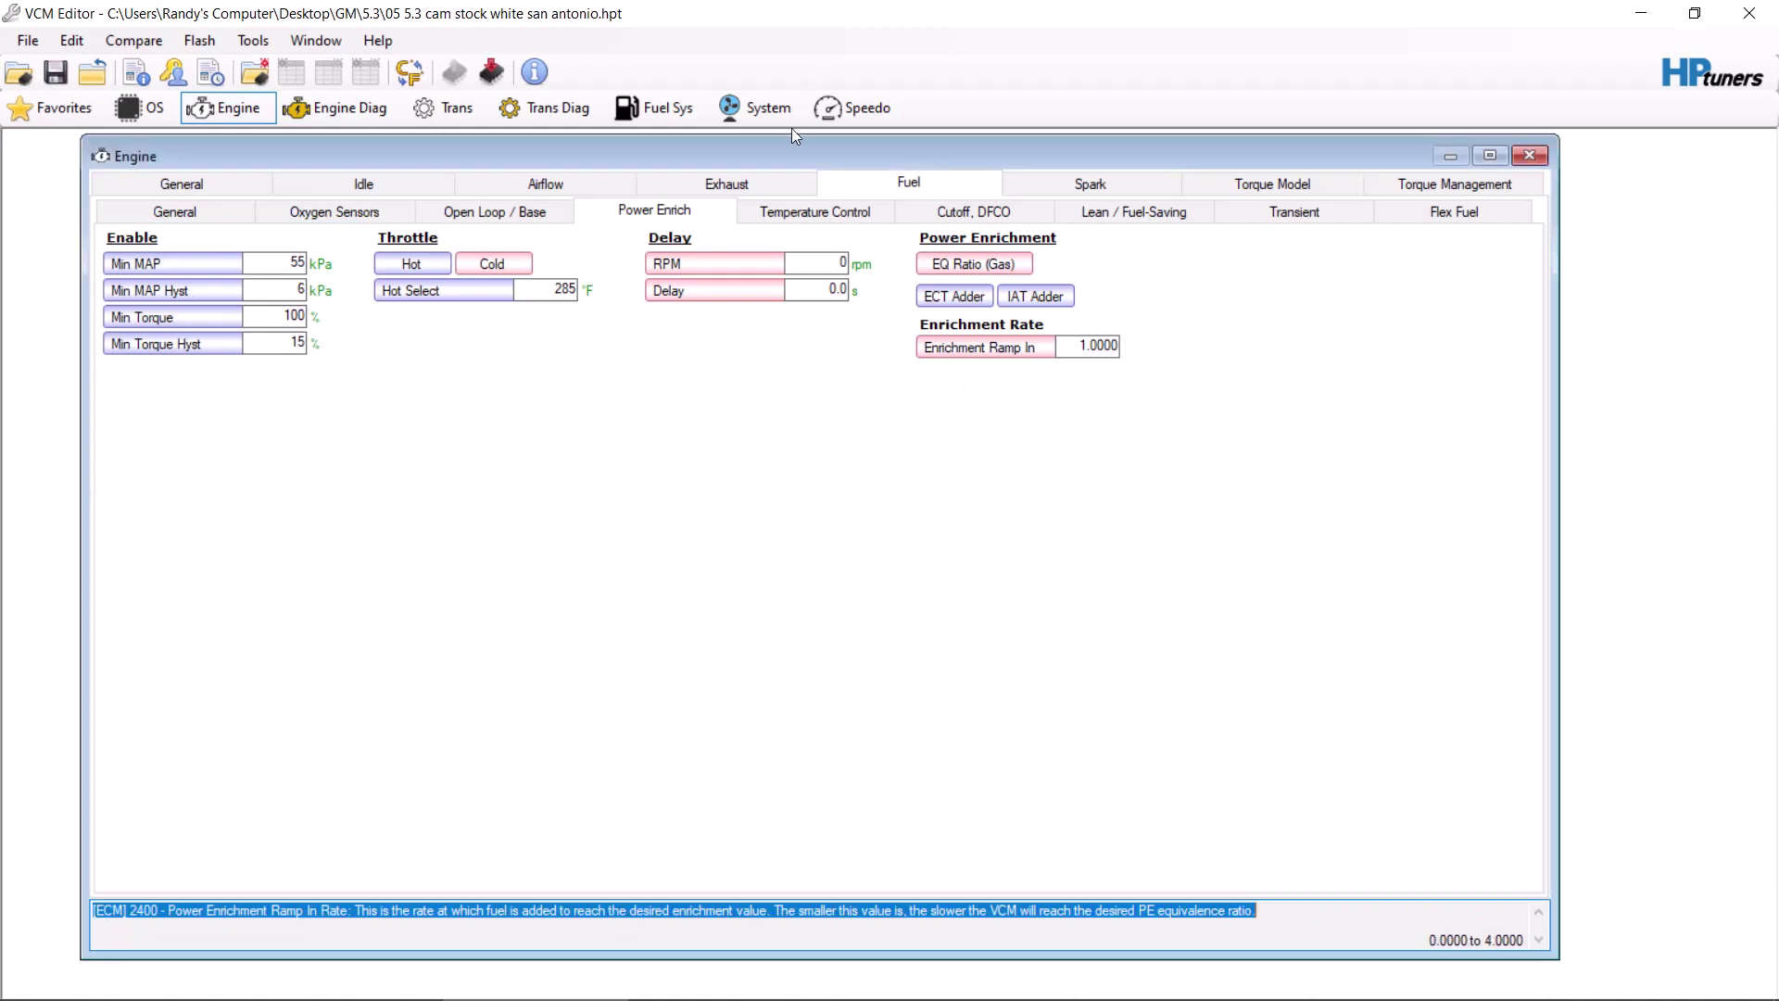
# Step: Disable COT catalyst protection in the fuel temperature control settings
pyautogui.click(825, 215)
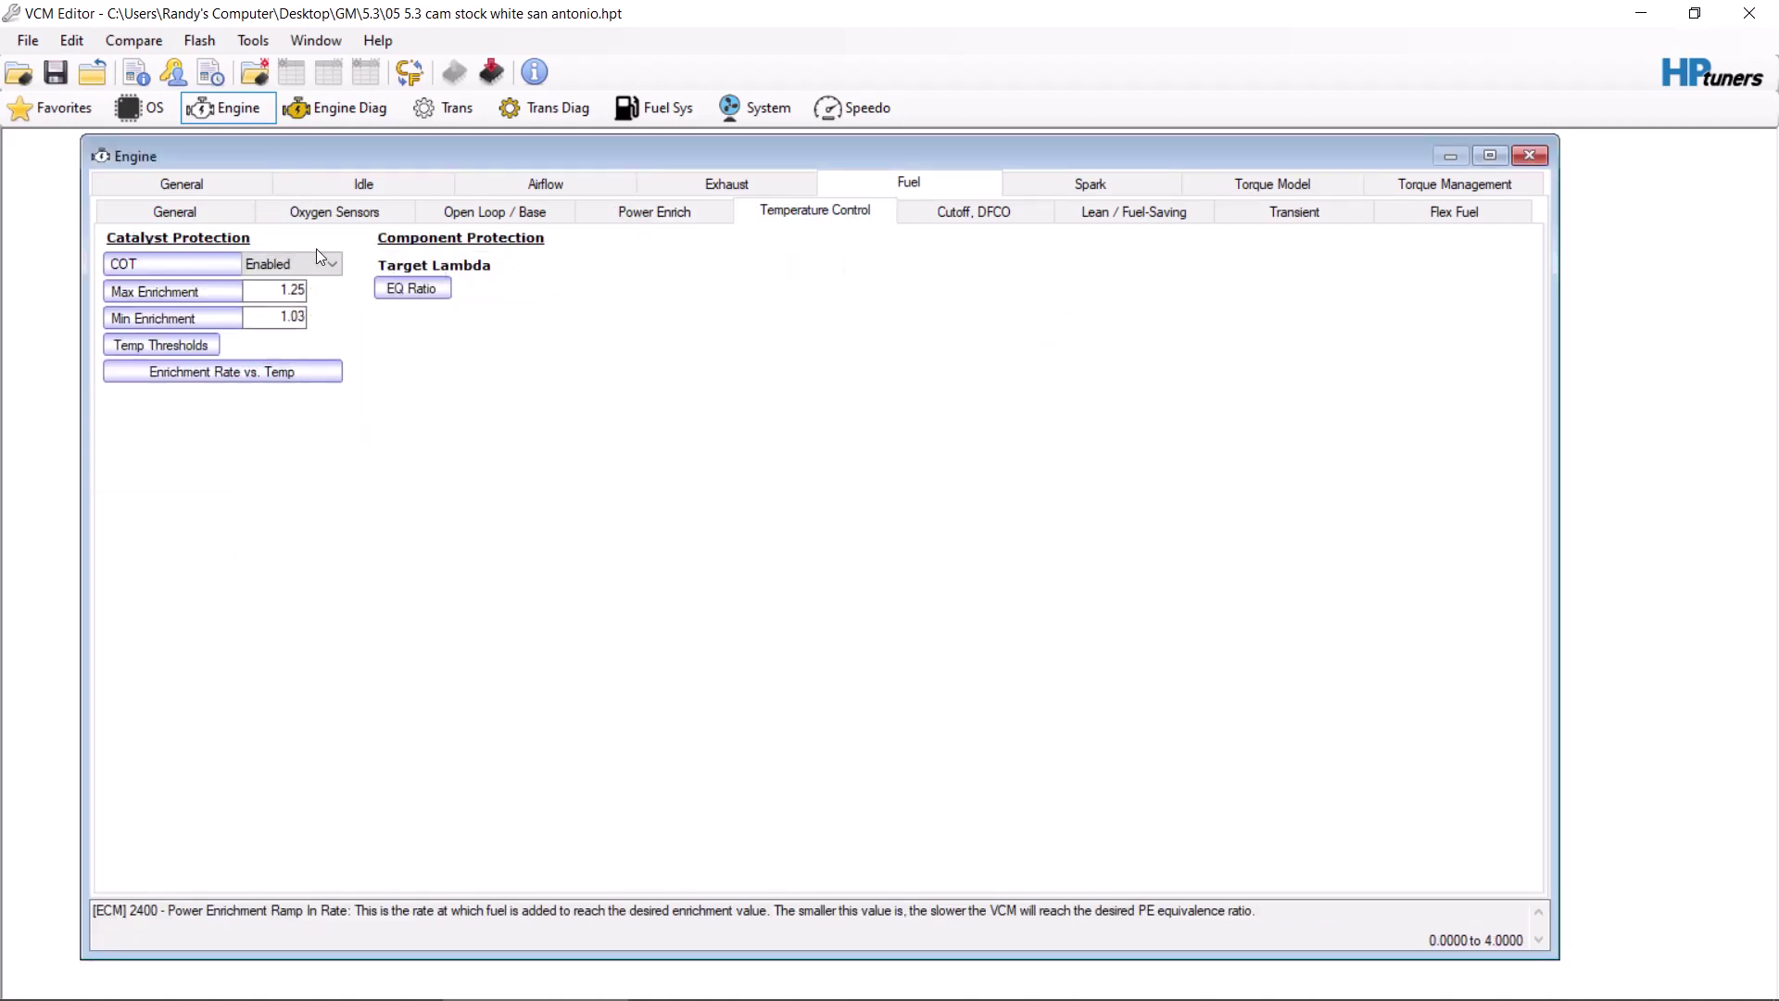
pyautogui.click(320, 259)
pyautogui.click(292, 277)
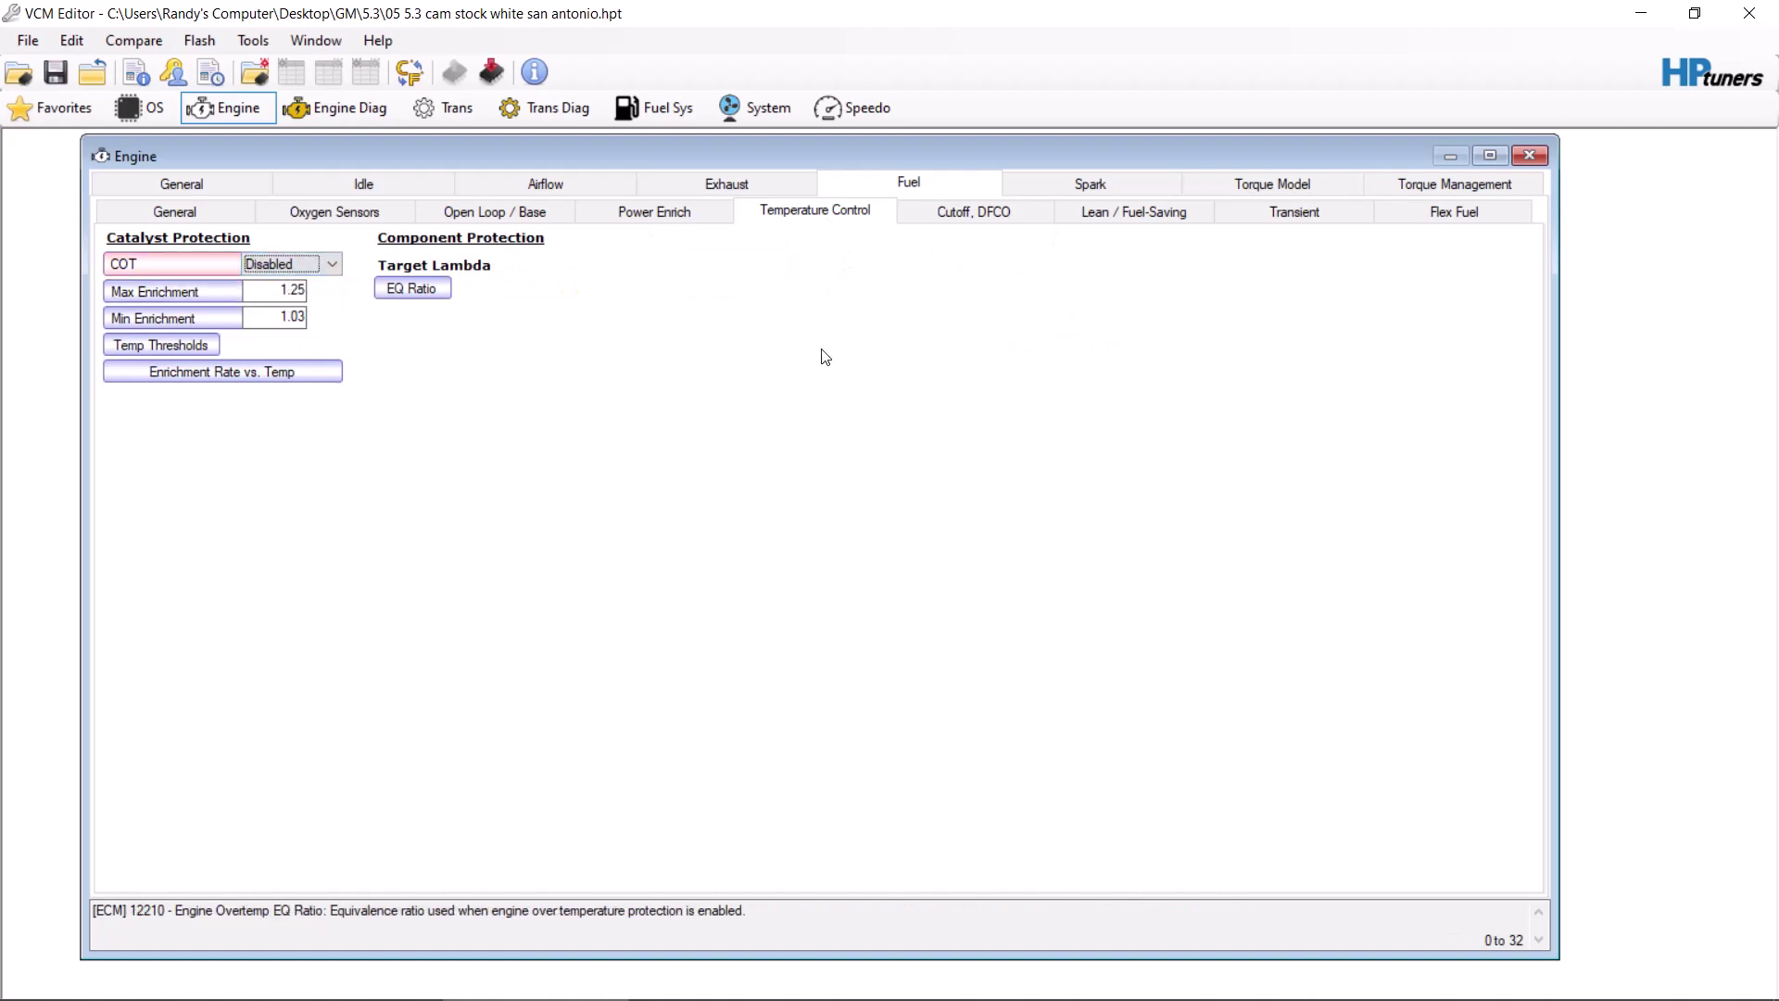
# Step: Set both the Bad VSS and the P/N fuel cutoff limits to 7000 rpm
pyautogui.click(982, 219)
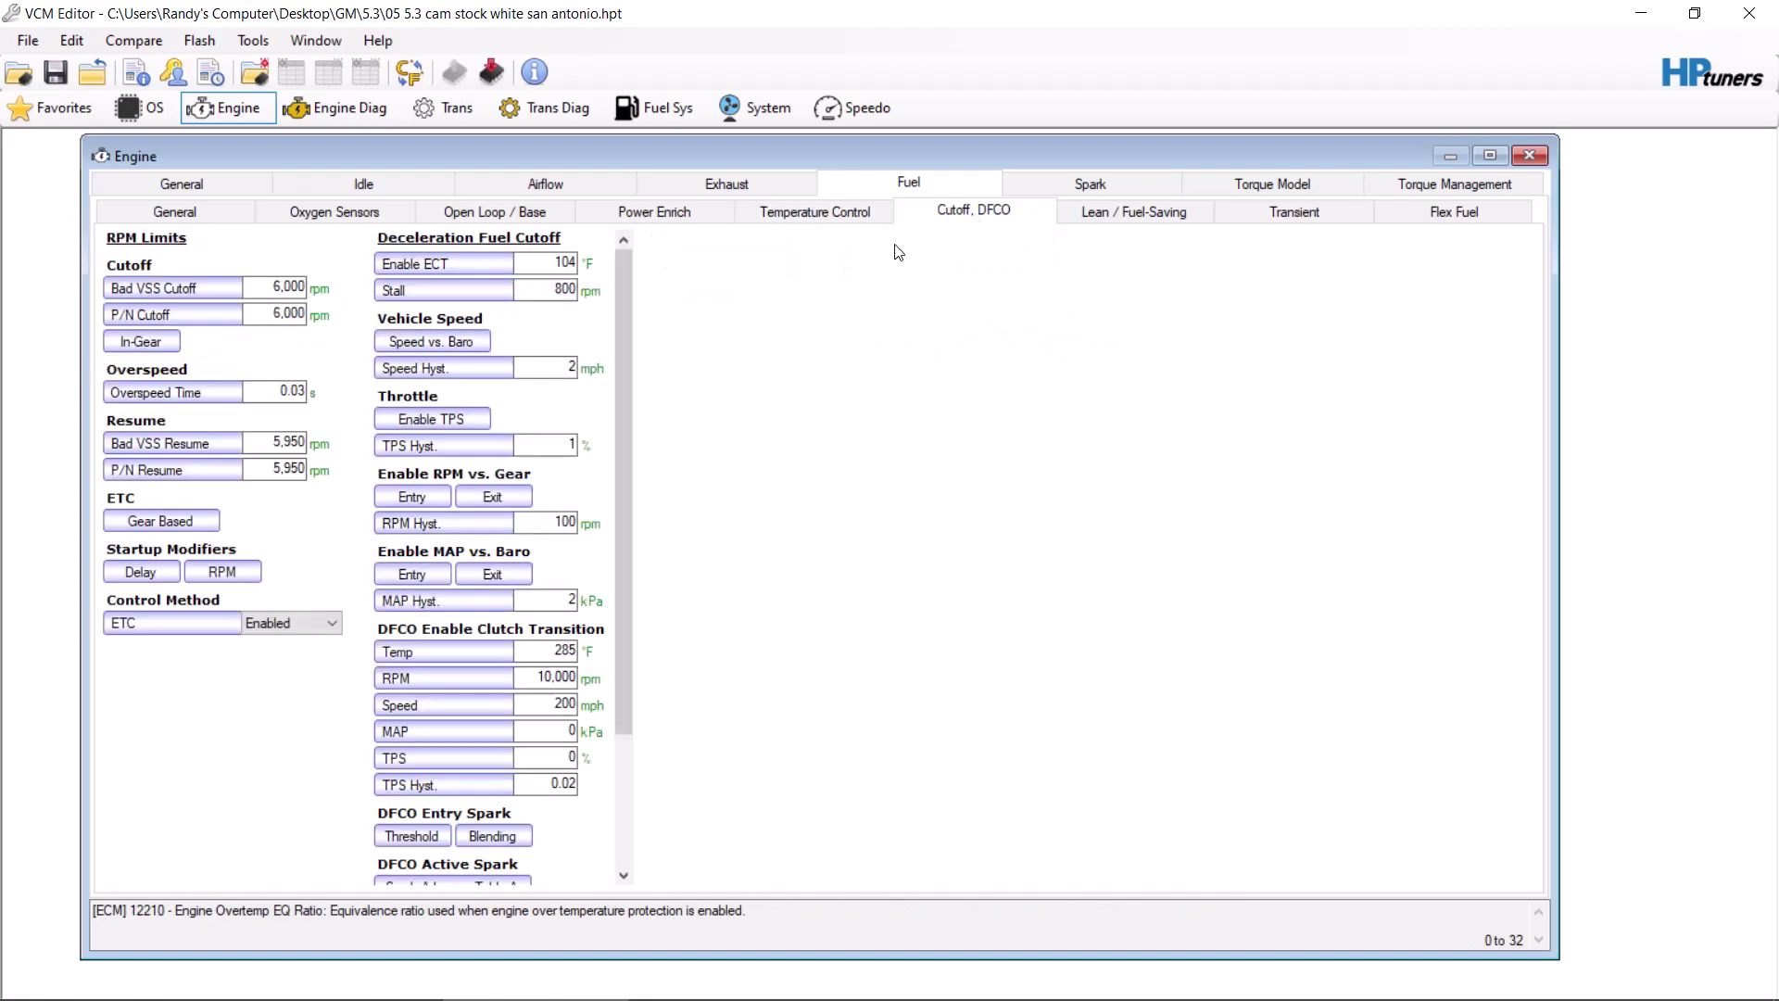
pyautogui.click(278, 287)
pyautogui.write('70')
pyautogui.press('Return')
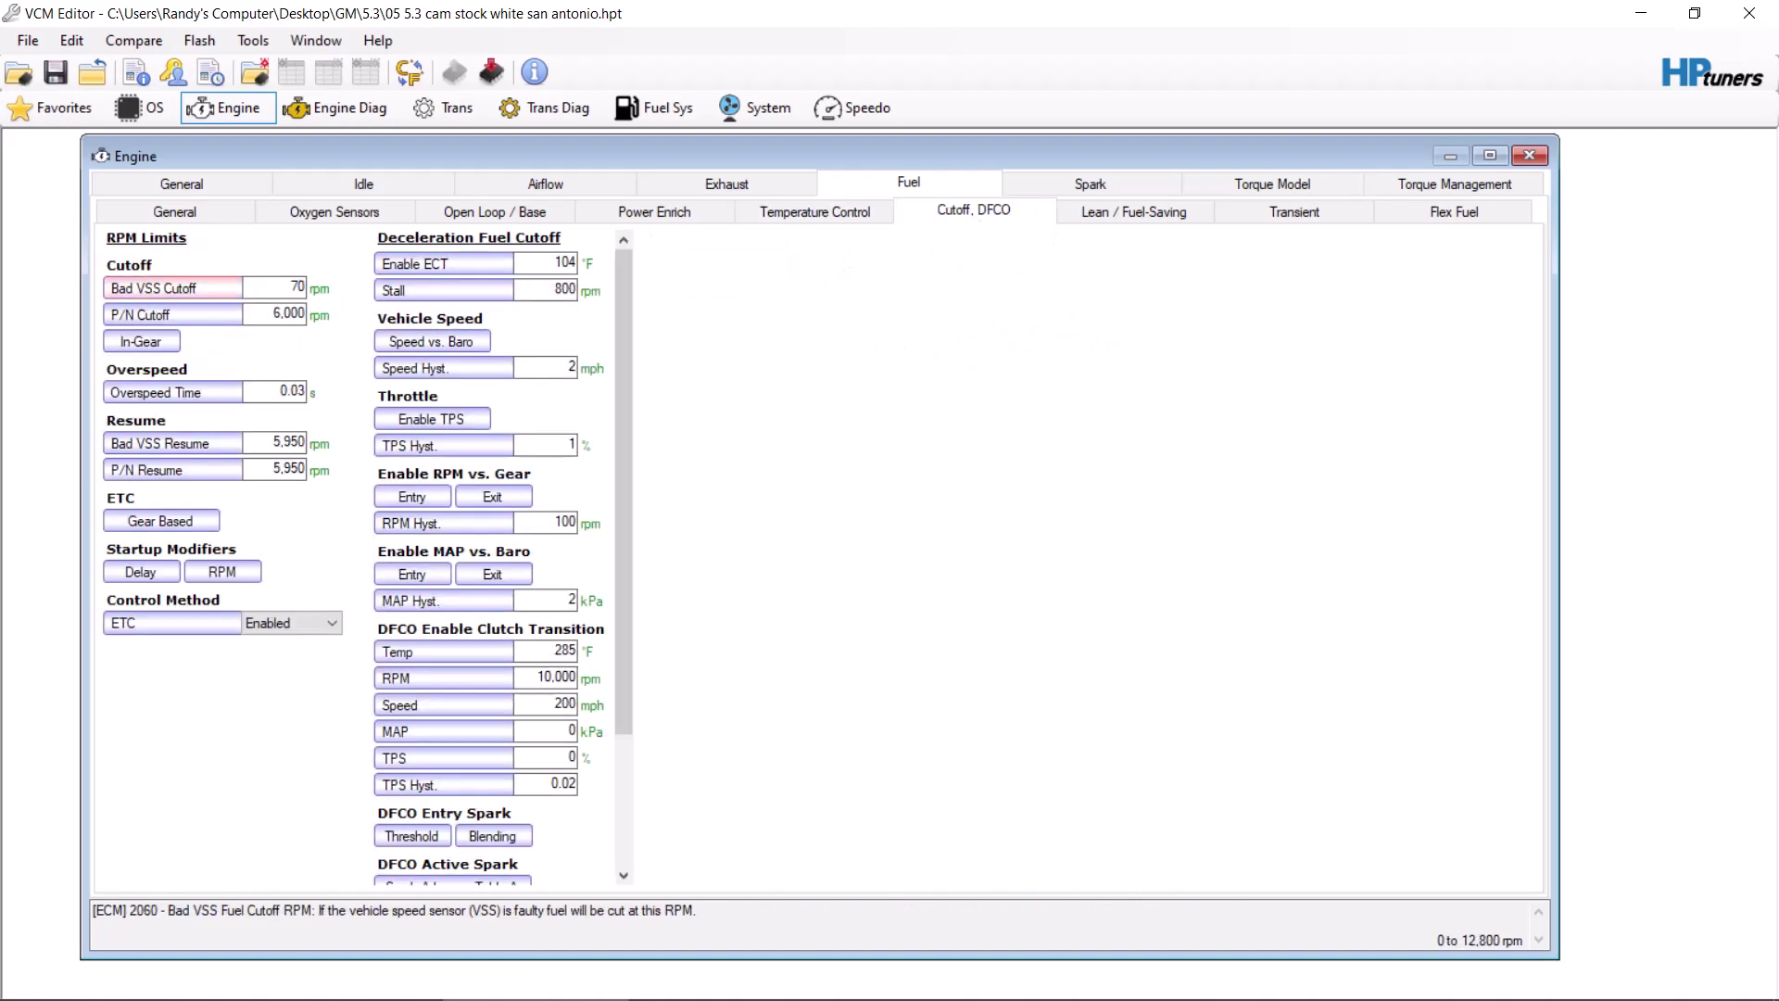
pyautogui.write('0')
pyautogui.press('Tab')
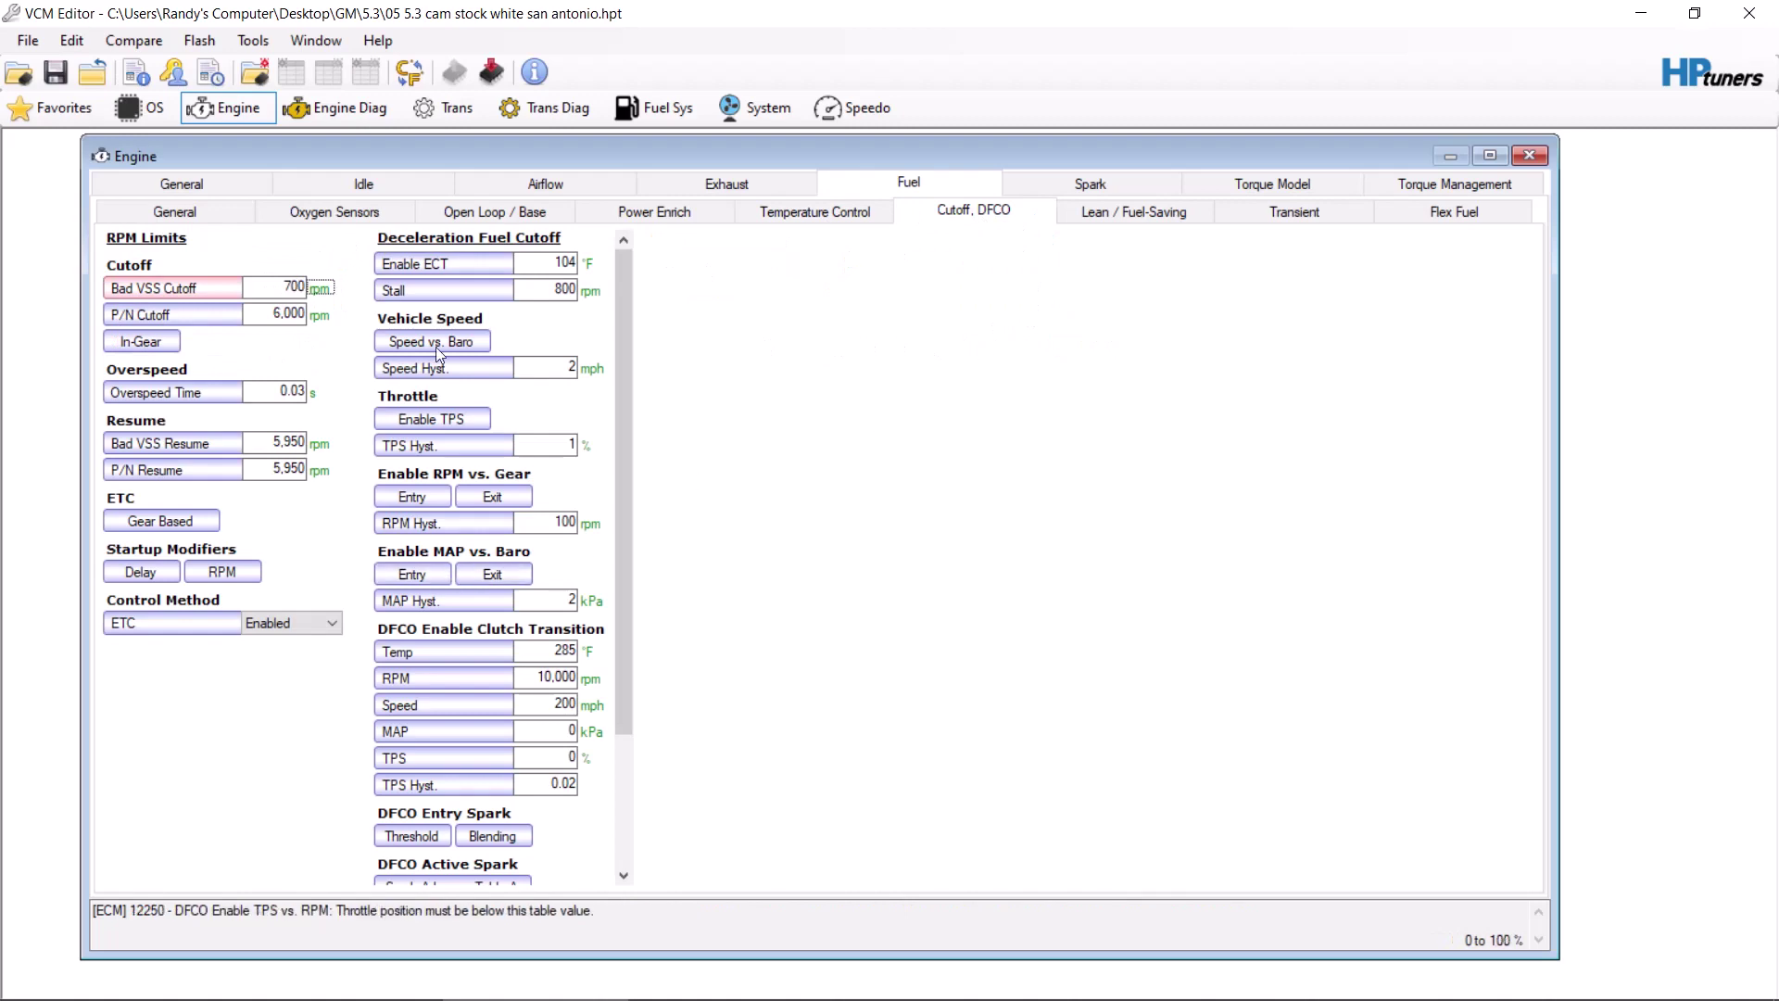
pyautogui.click(289, 287)
pyautogui.write('7000')
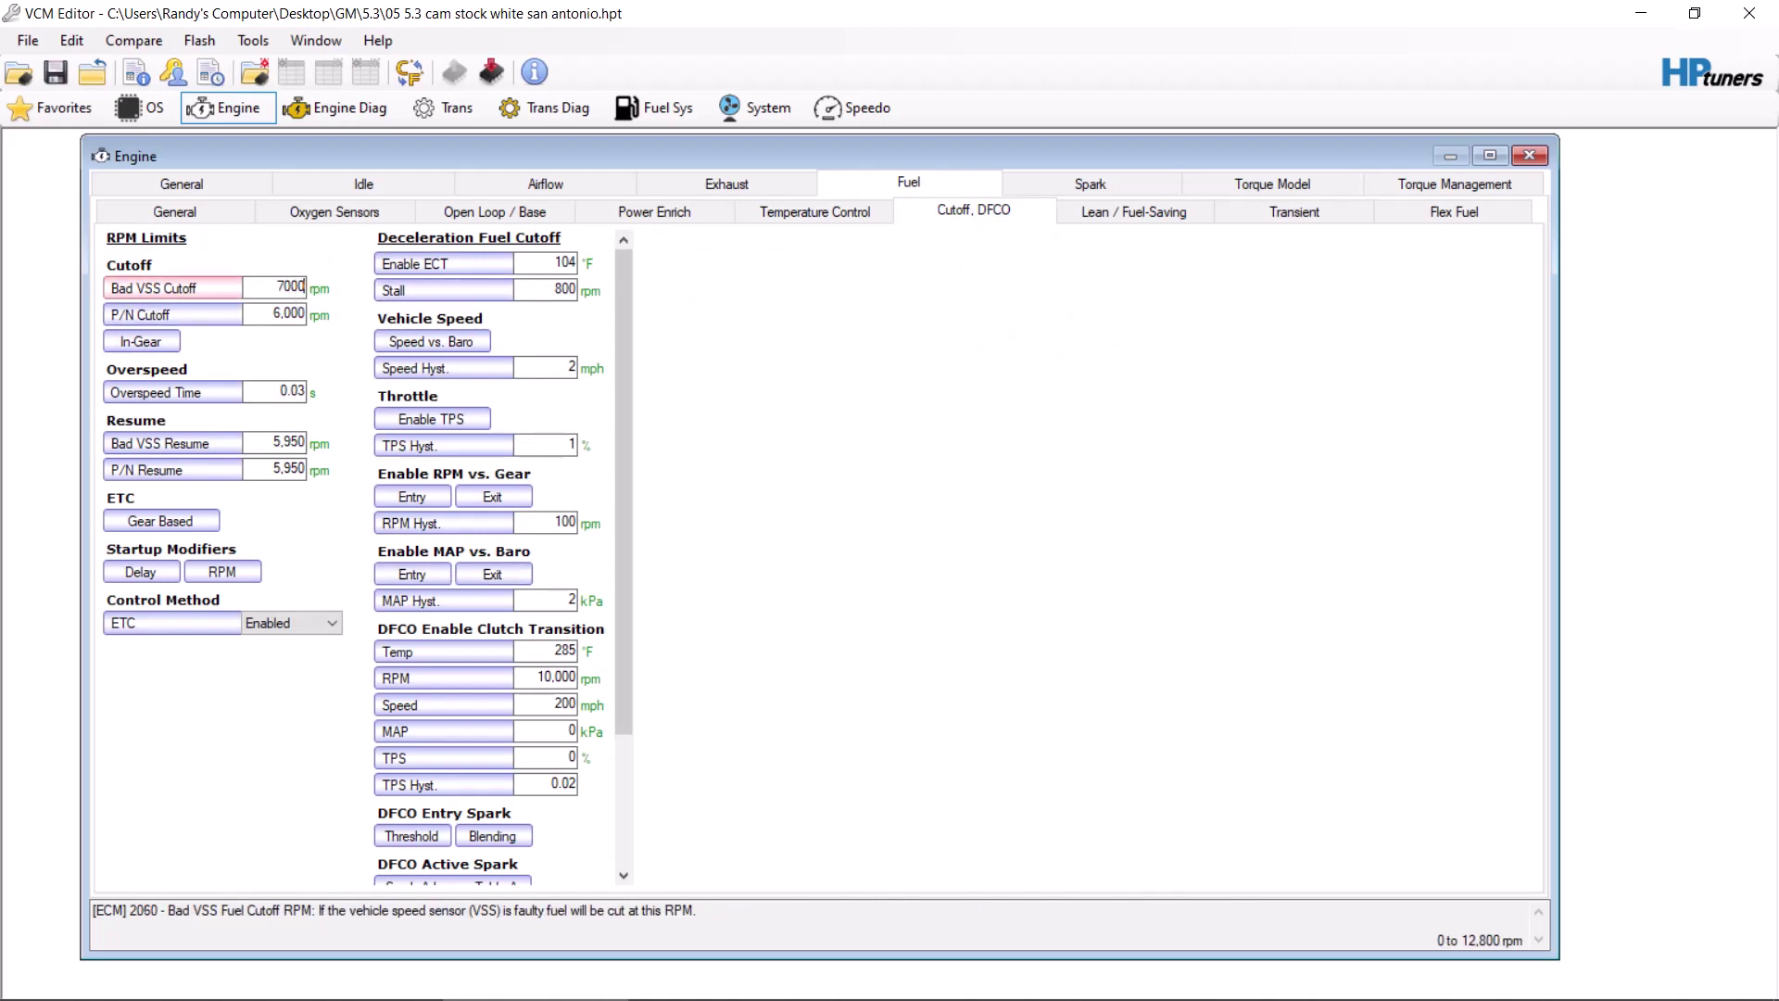
pyautogui.press('Tab')
pyautogui.press('Tab')
pyautogui.write('7000')
pyautogui.press('Tab')
# Step: Add 1000 rpm to every cutoff and resume value in the in-gear fuel cutoff table
pyautogui.click(143, 341)
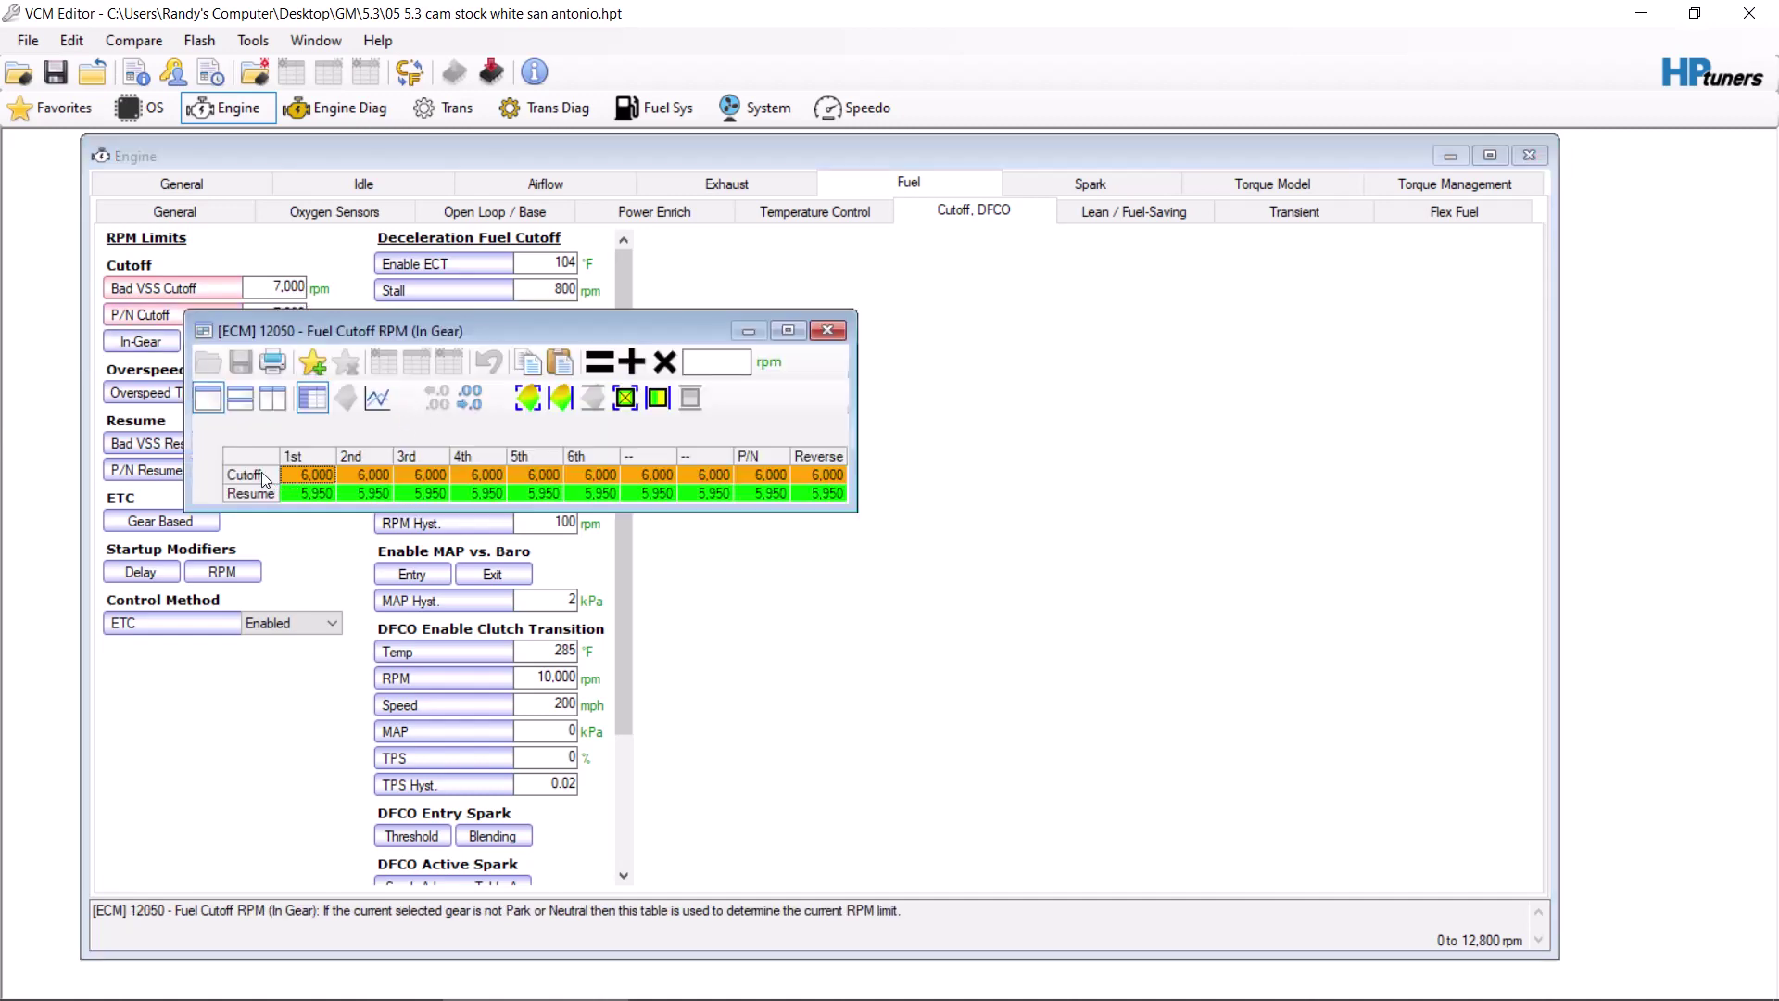
pyautogui.click(262, 458)
pyautogui.click(740, 361)
pyautogui.write('100')
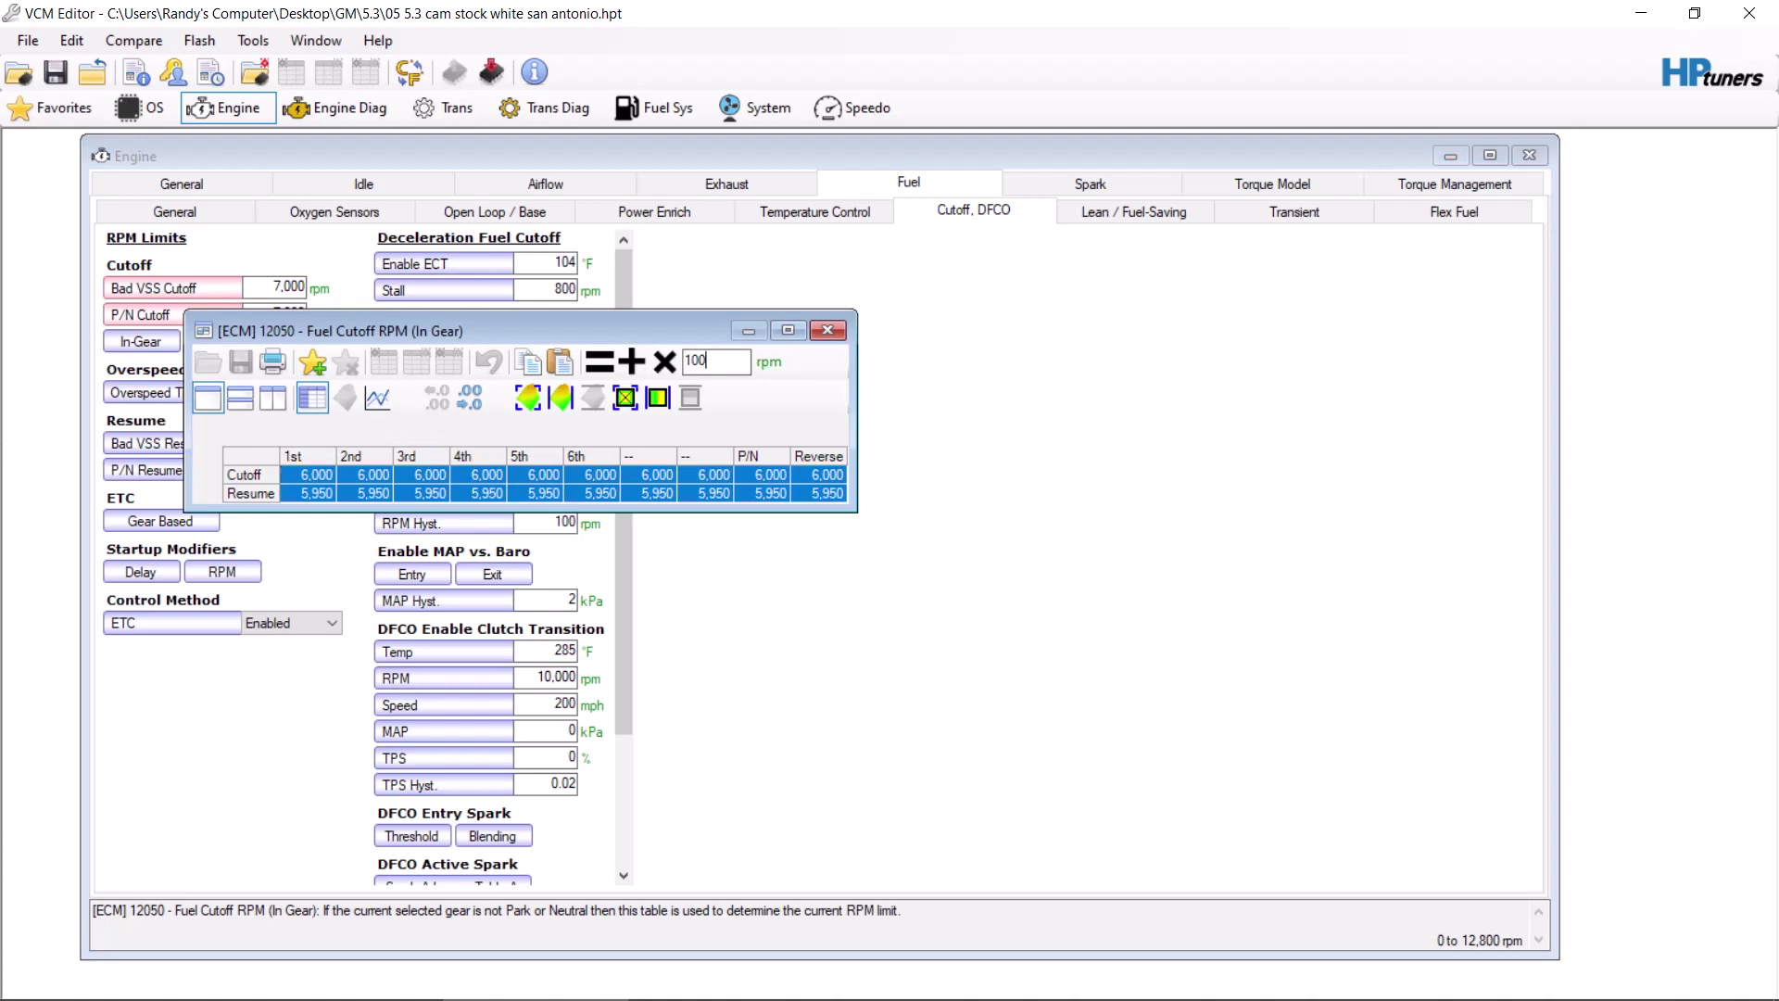
pyautogui.write('0')
pyautogui.click(634, 363)
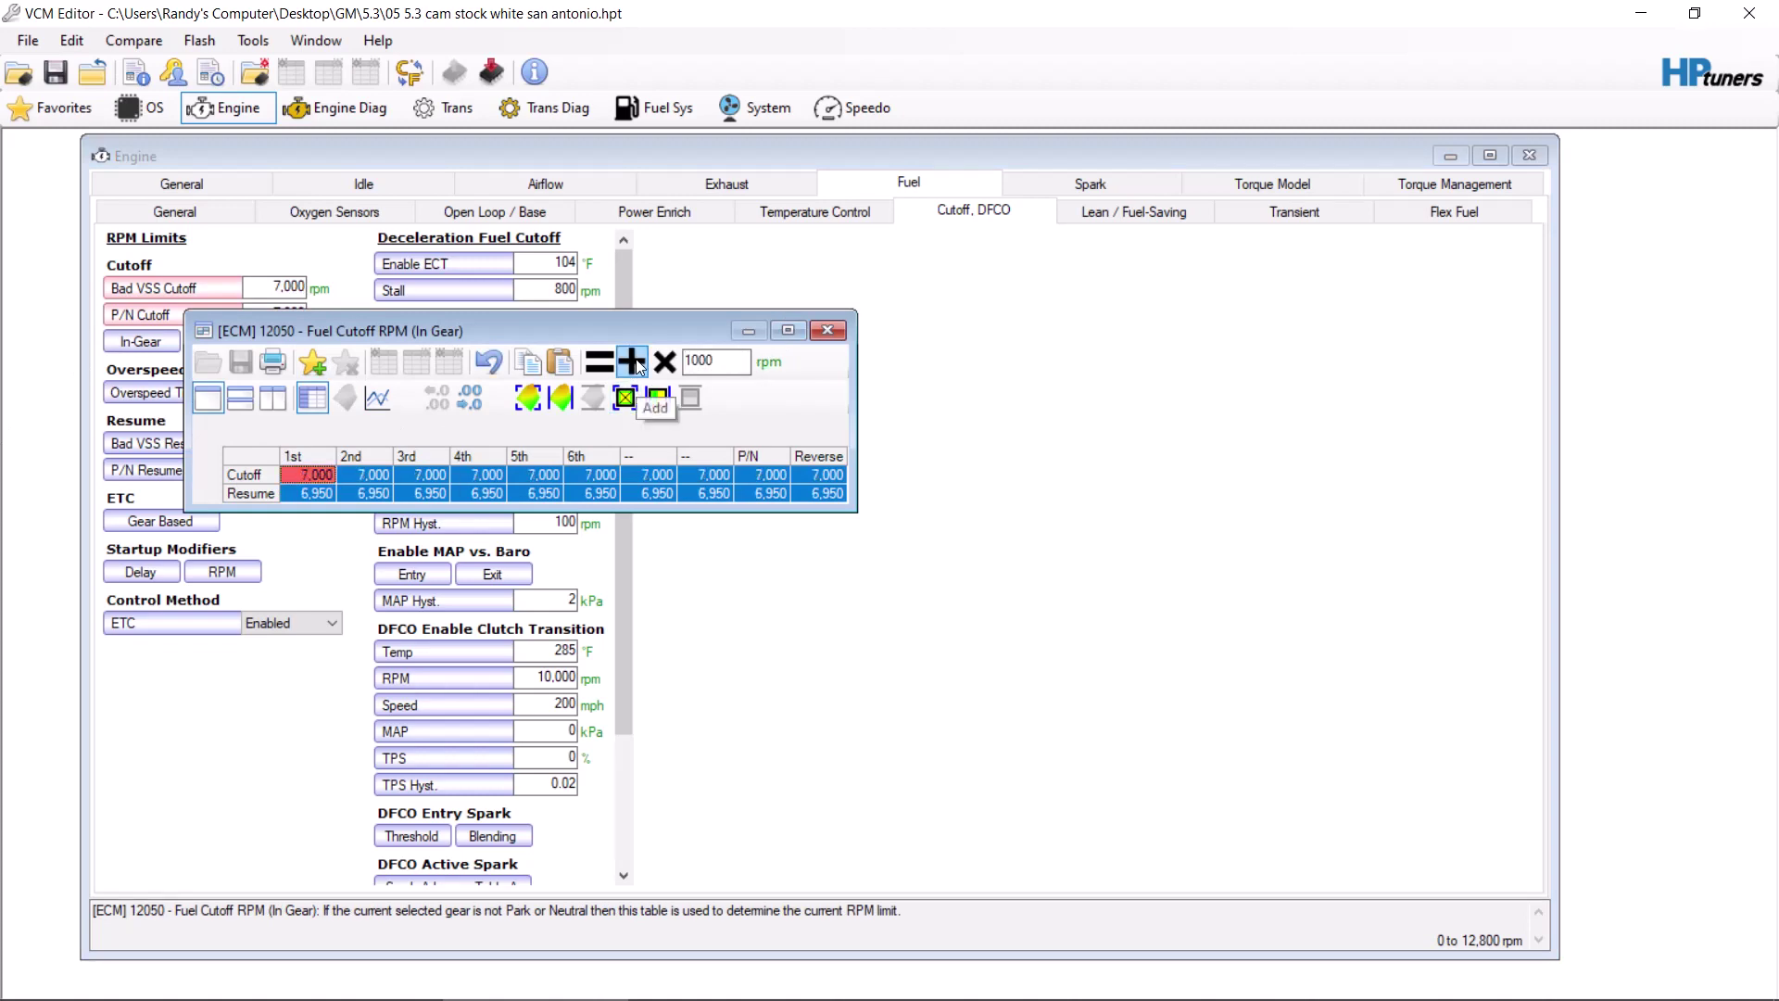
# Step: Set the gear-based ETC RPM limit to 7000 rpm for all gears, including P/N and Reverse
pyautogui.click(834, 332)
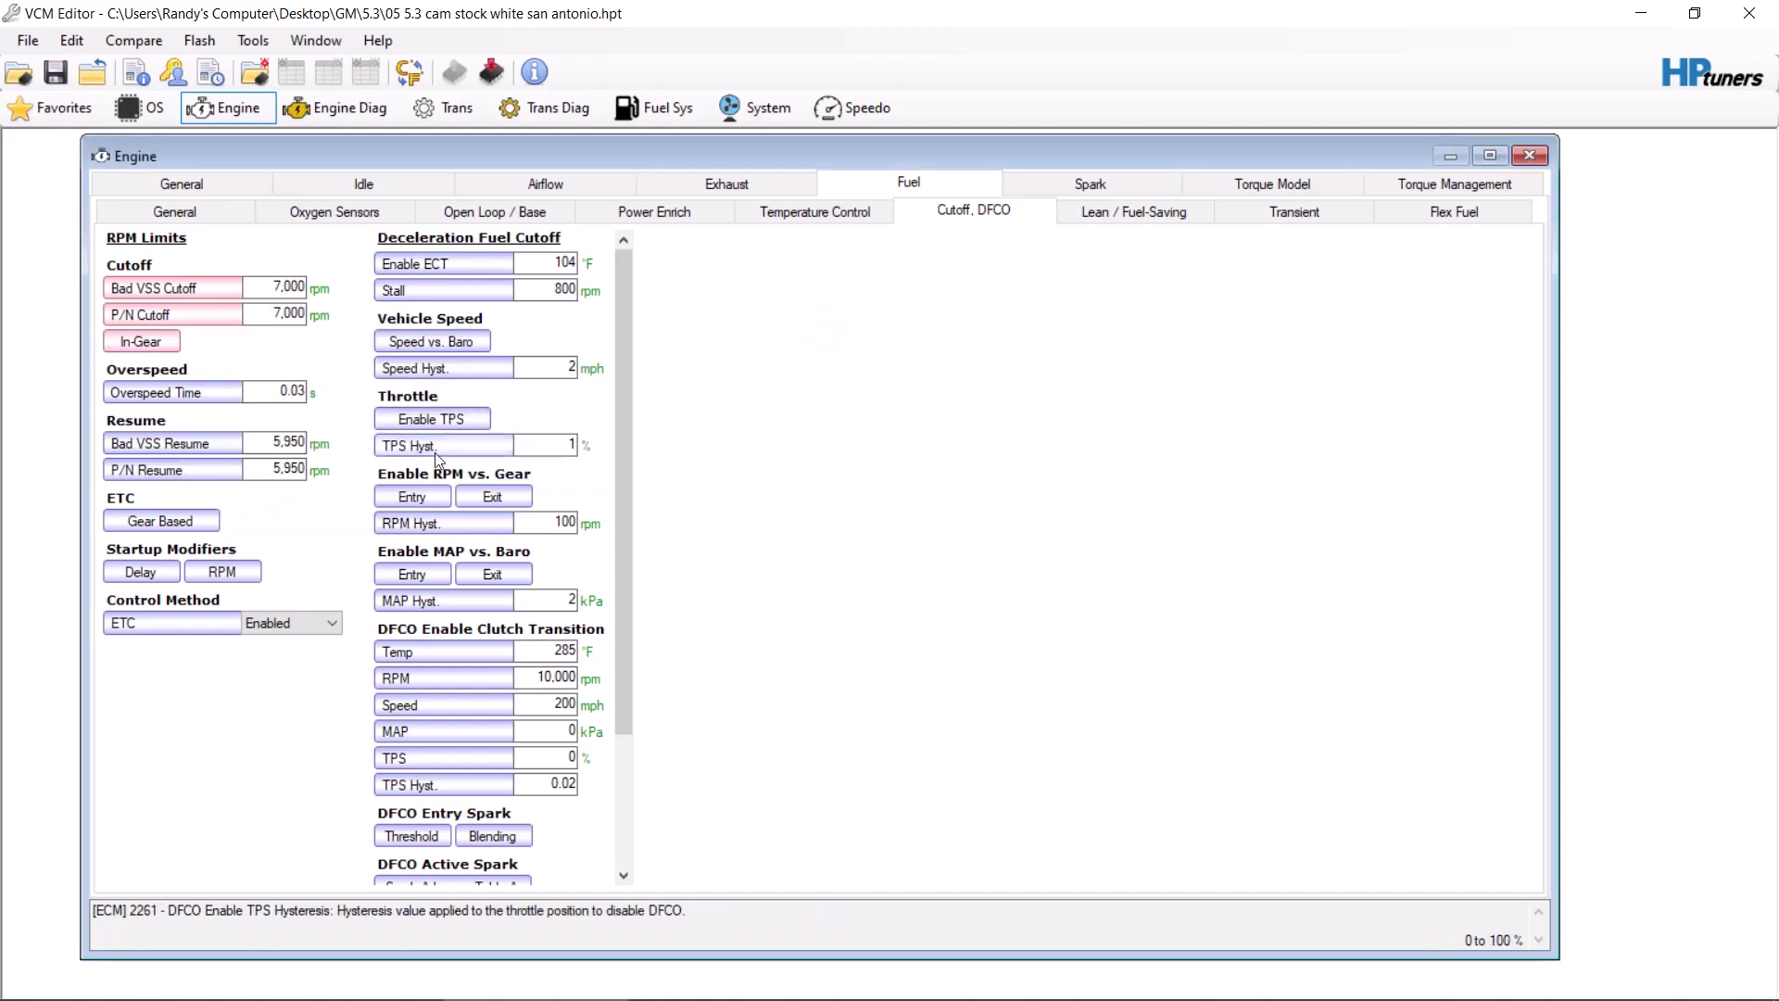
pyautogui.click(161, 521)
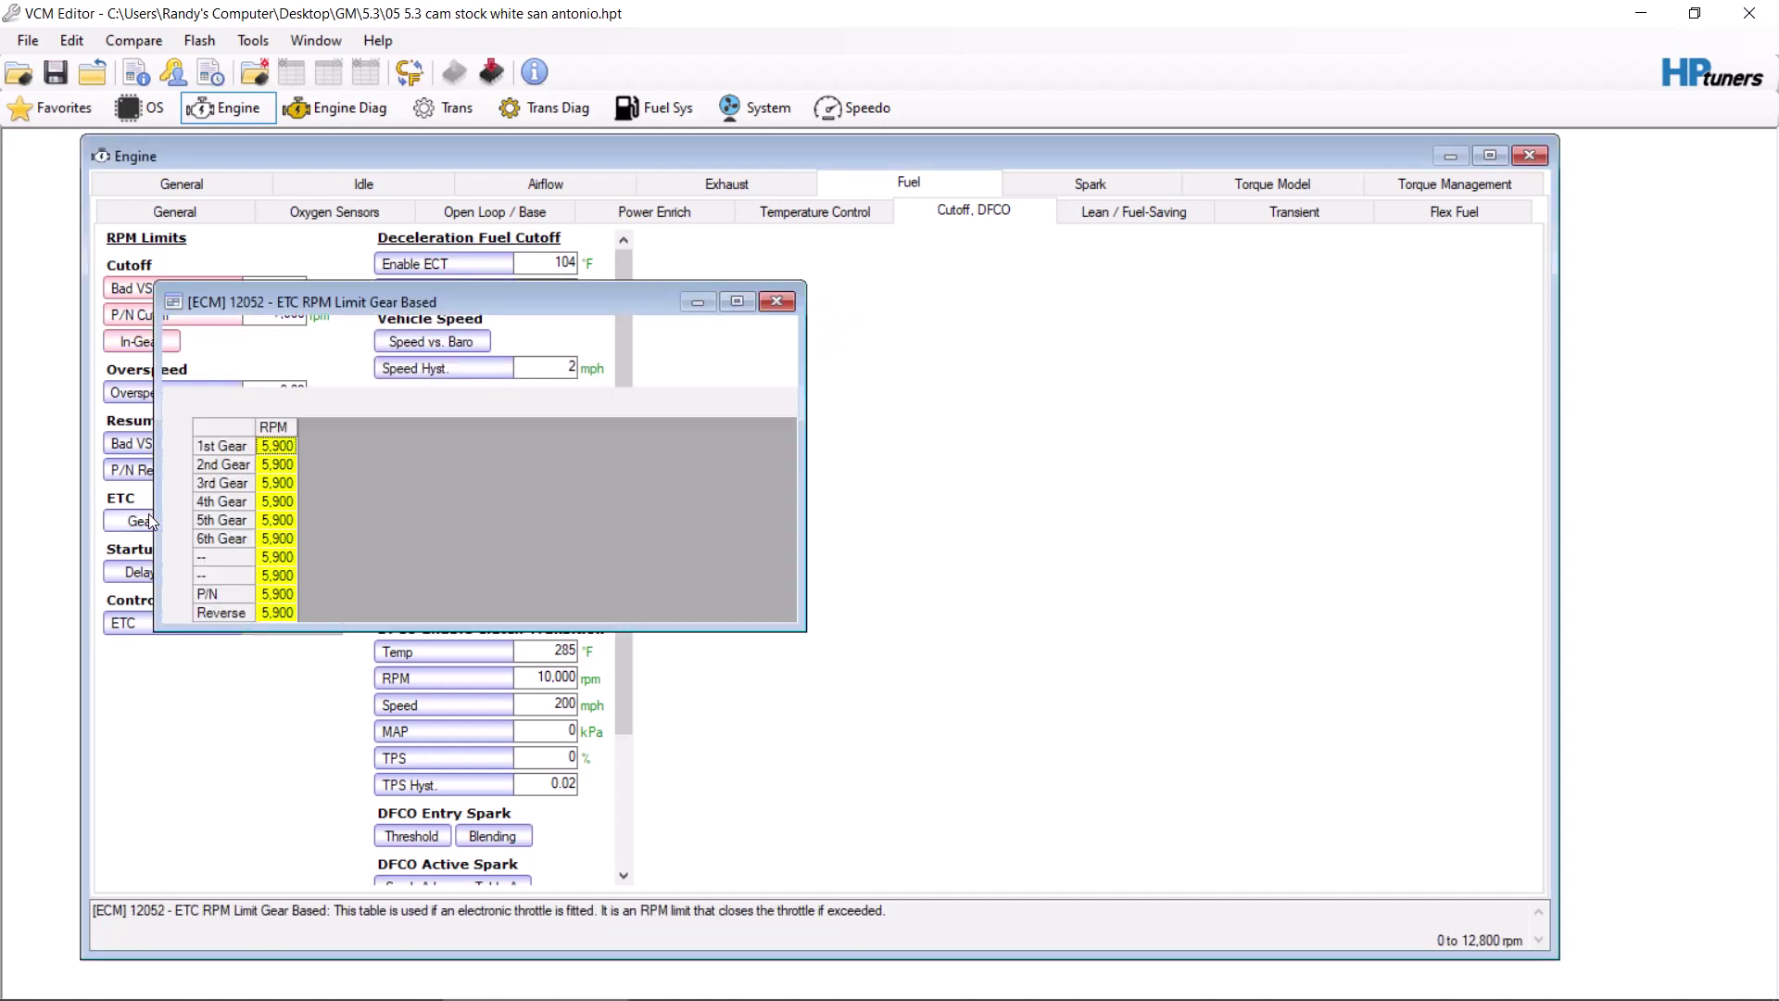
pyautogui.click(221, 432)
pyautogui.click(701, 333)
pyautogui.write('7000')
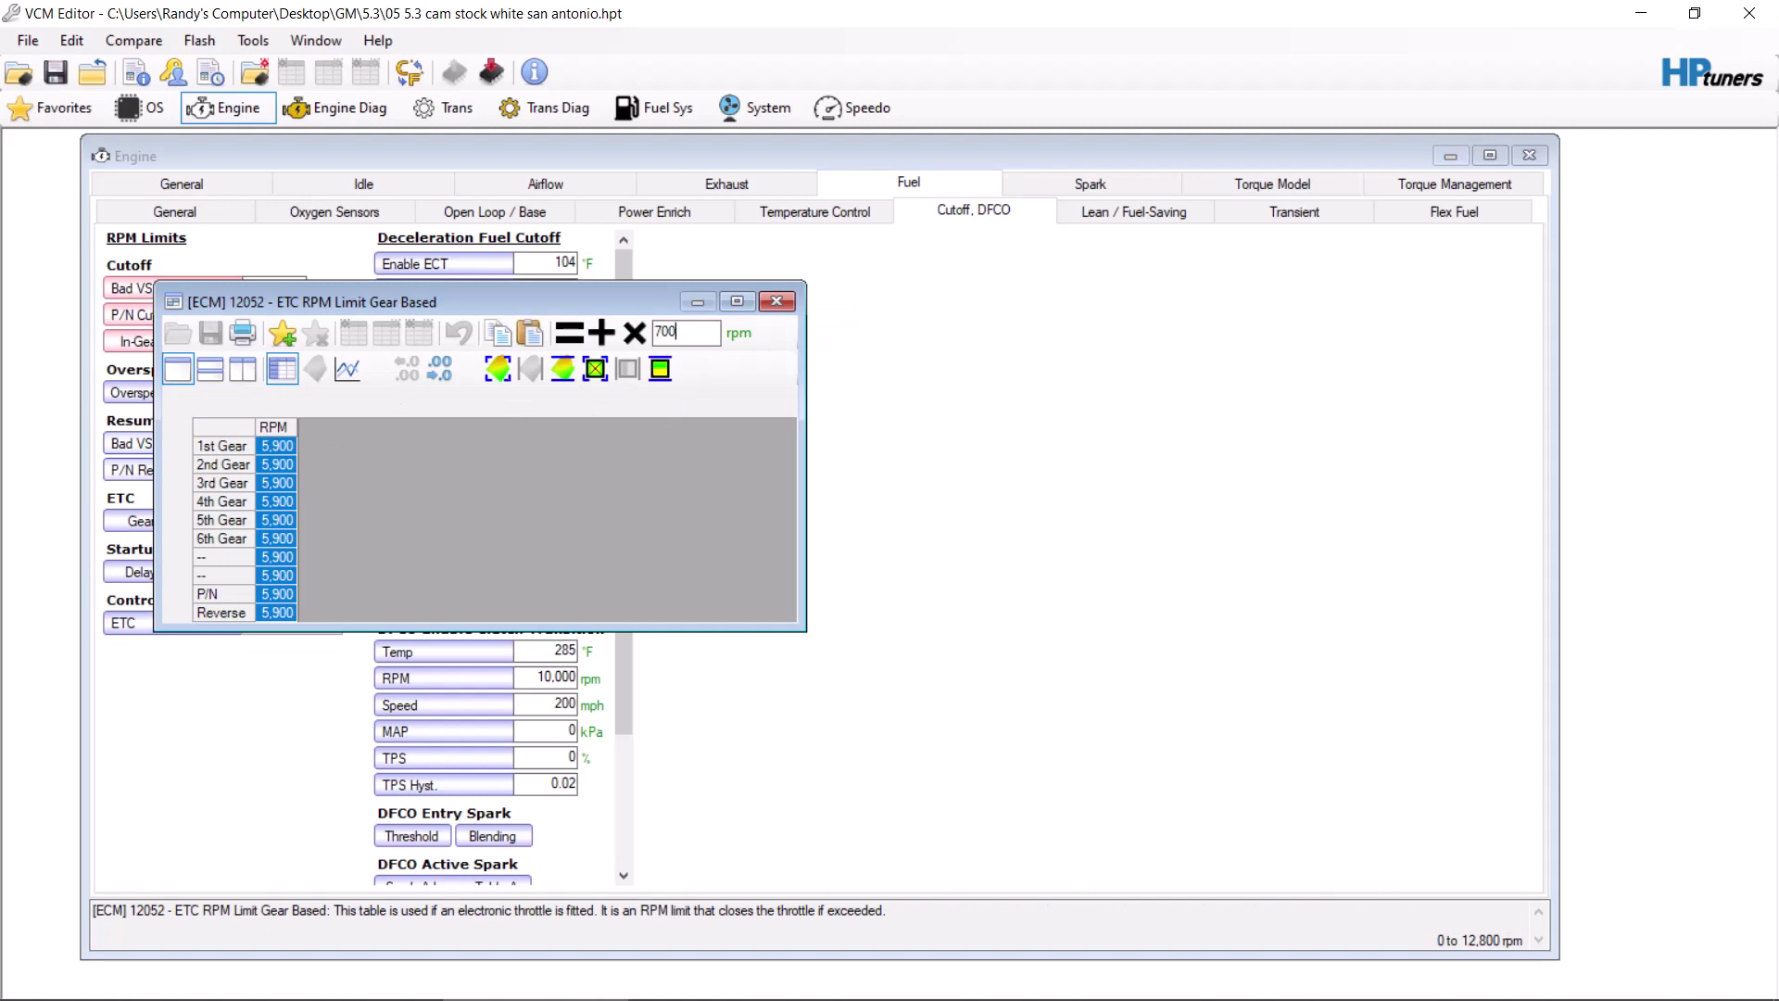
pyautogui.click(569, 333)
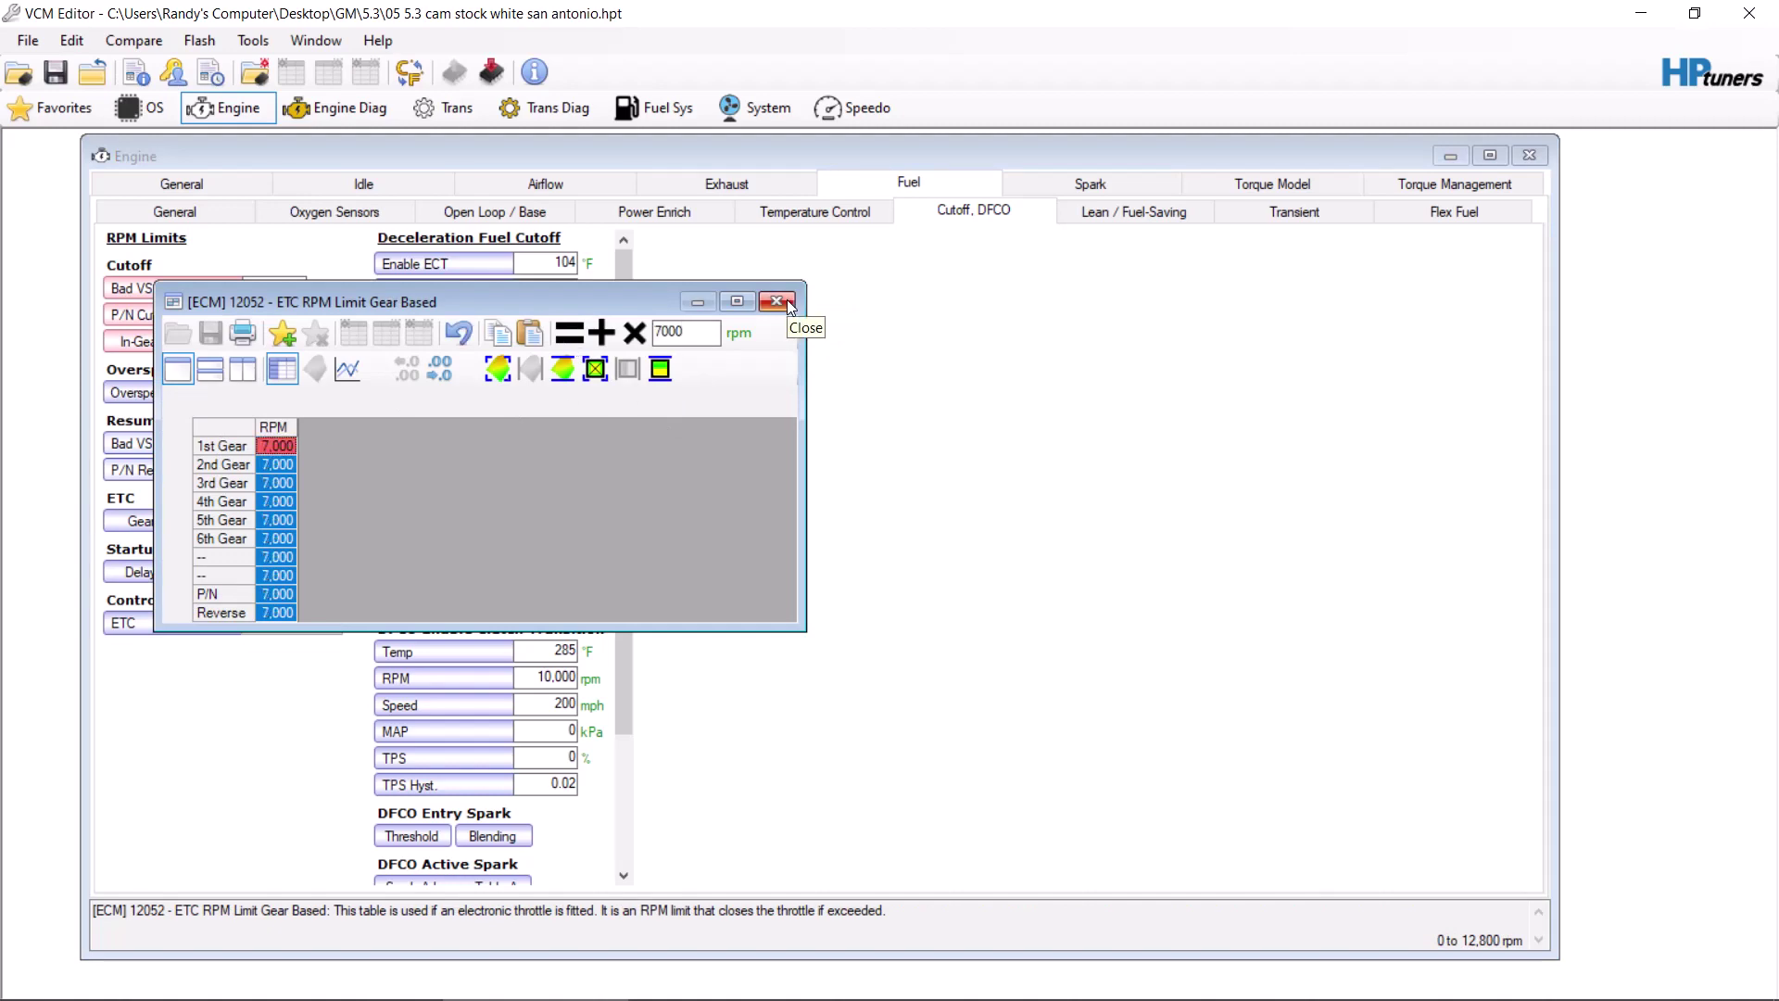
pyautogui.click(777, 302)
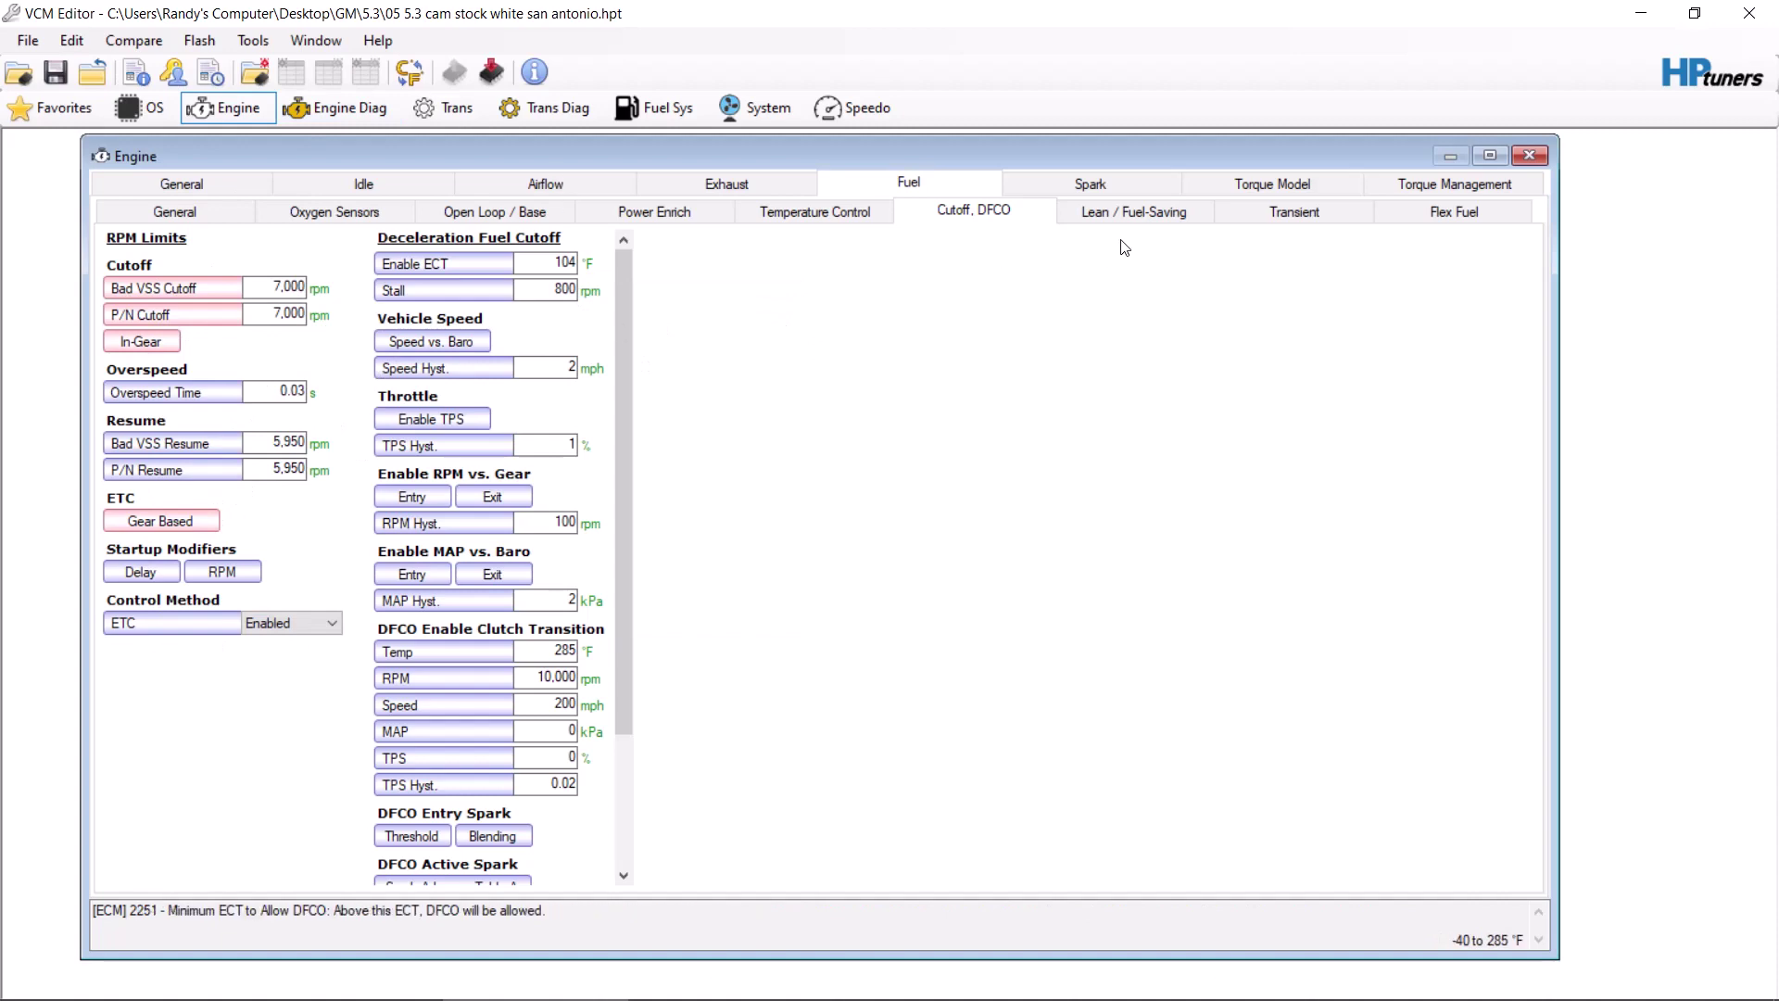
# Step: Review the lean cruise, transient fuel and flex fuel settings of the fuel section
pyautogui.click(1134, 218)
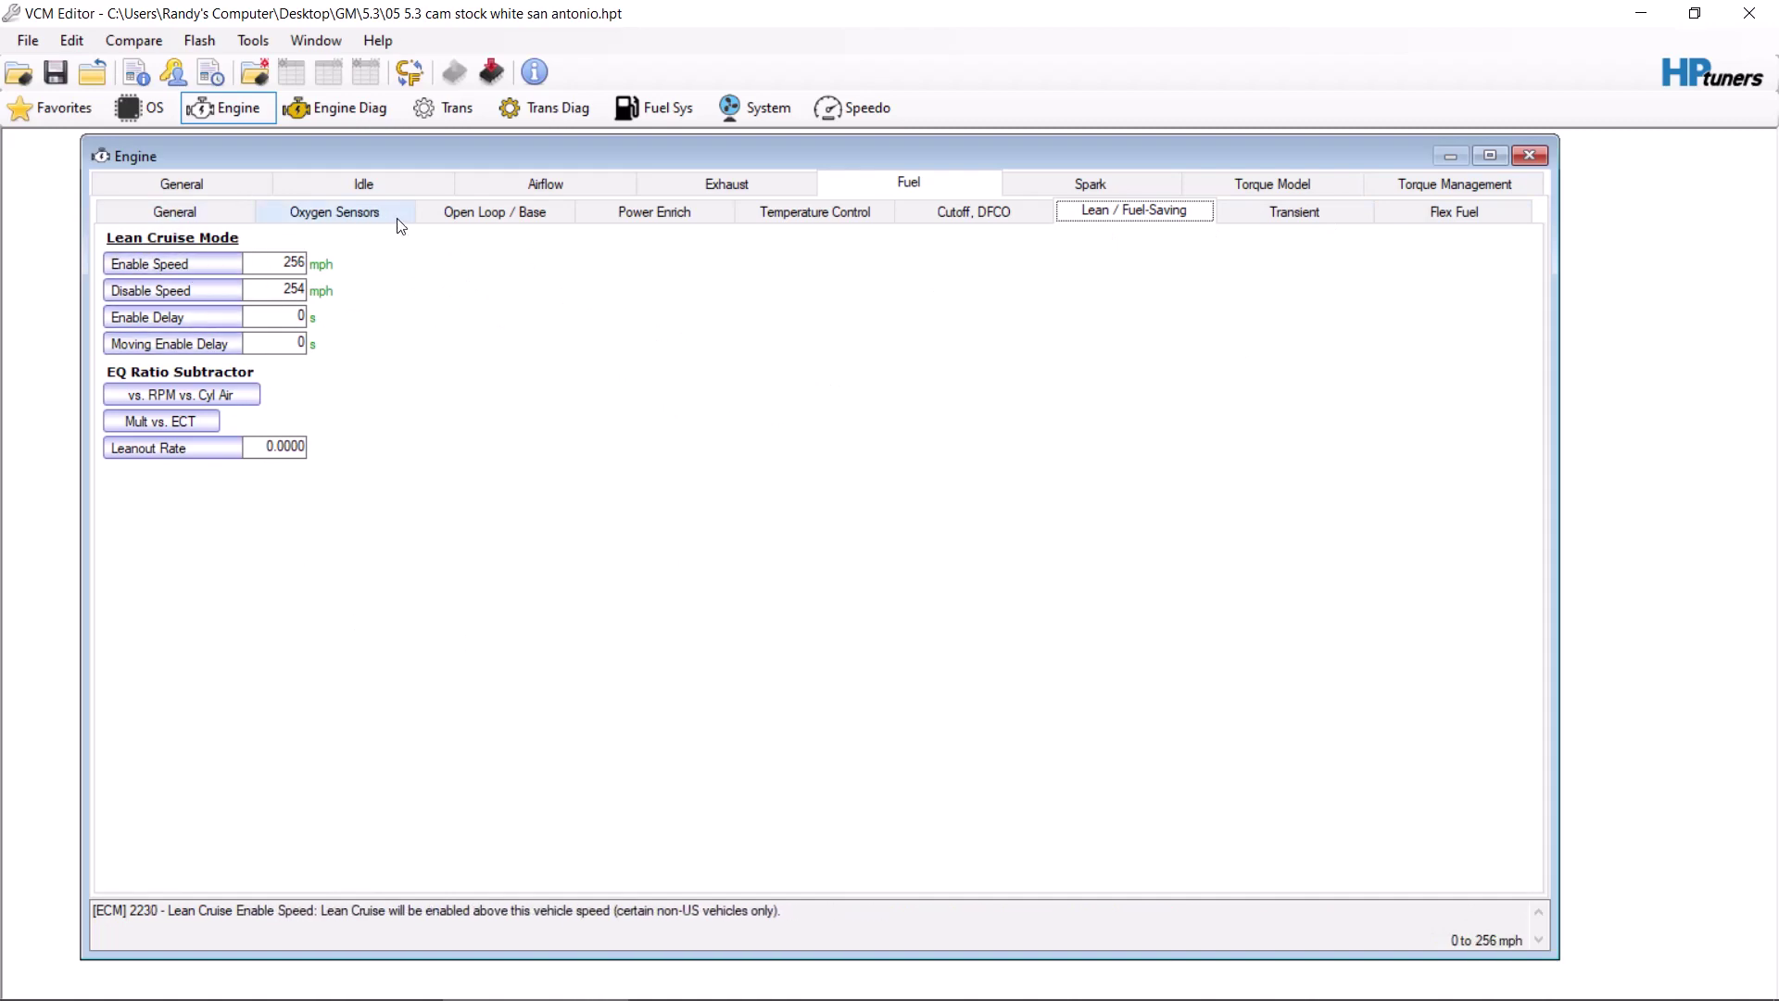
pyautogui.click(1327, 212)
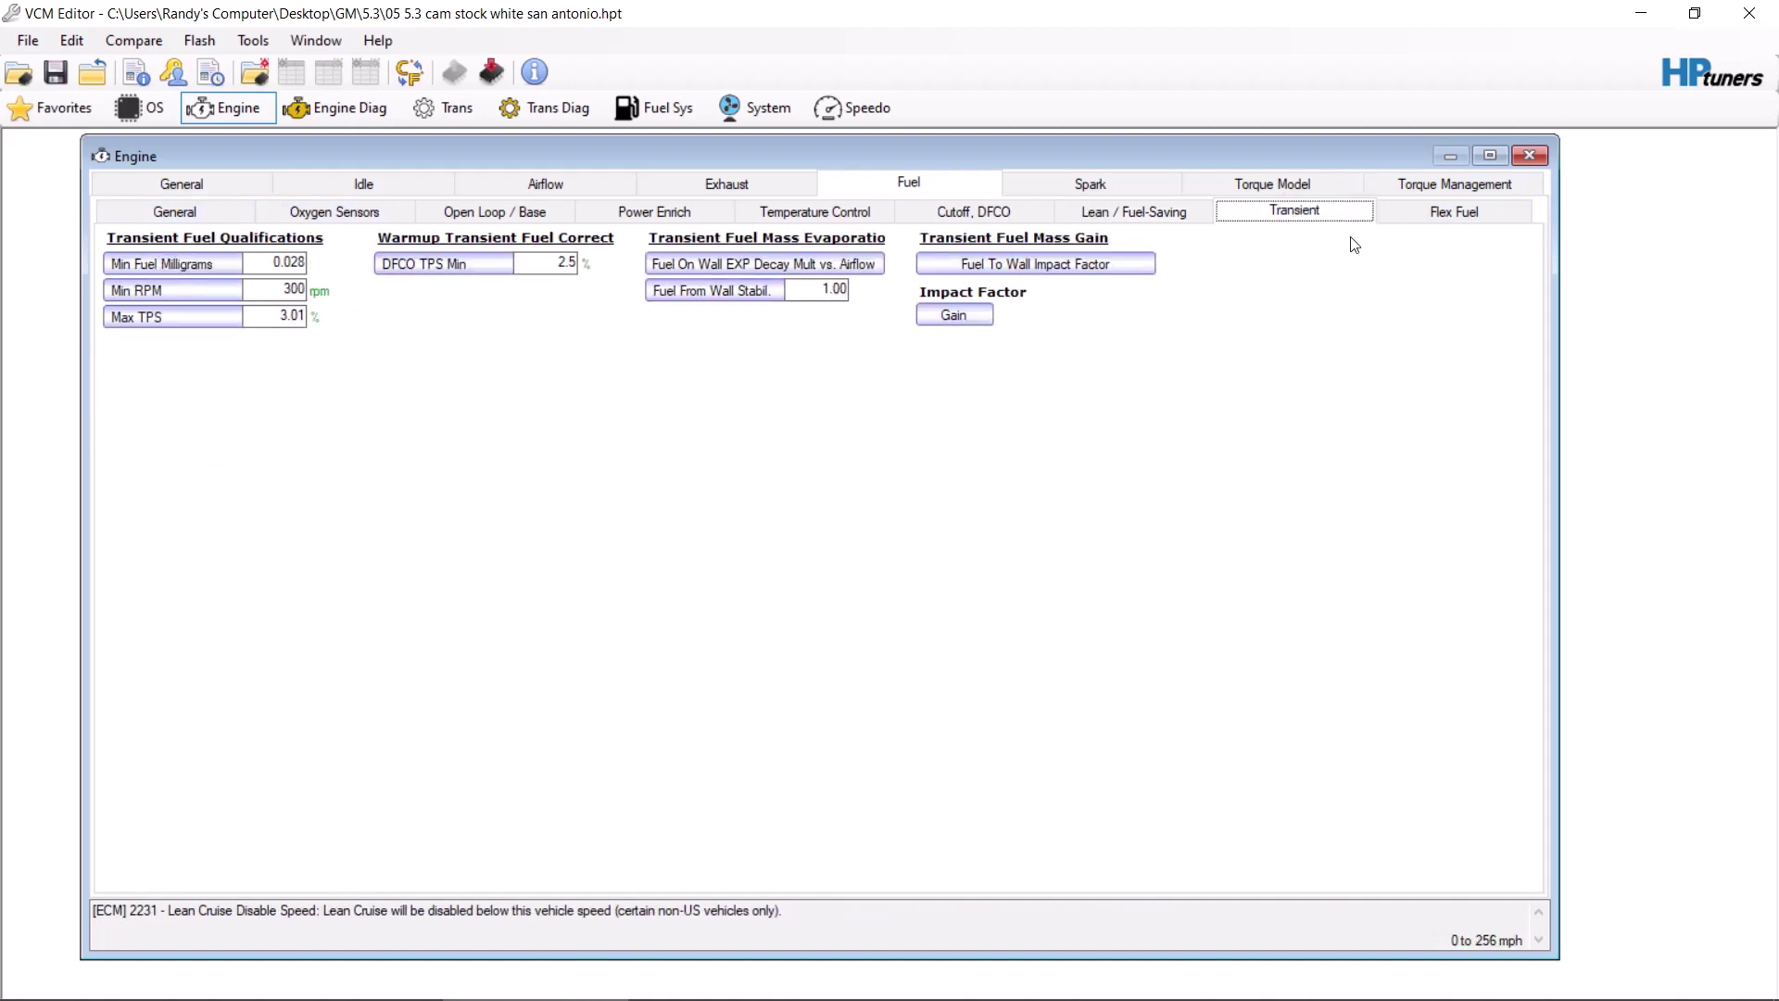
pyautogui.click(1440, 213)
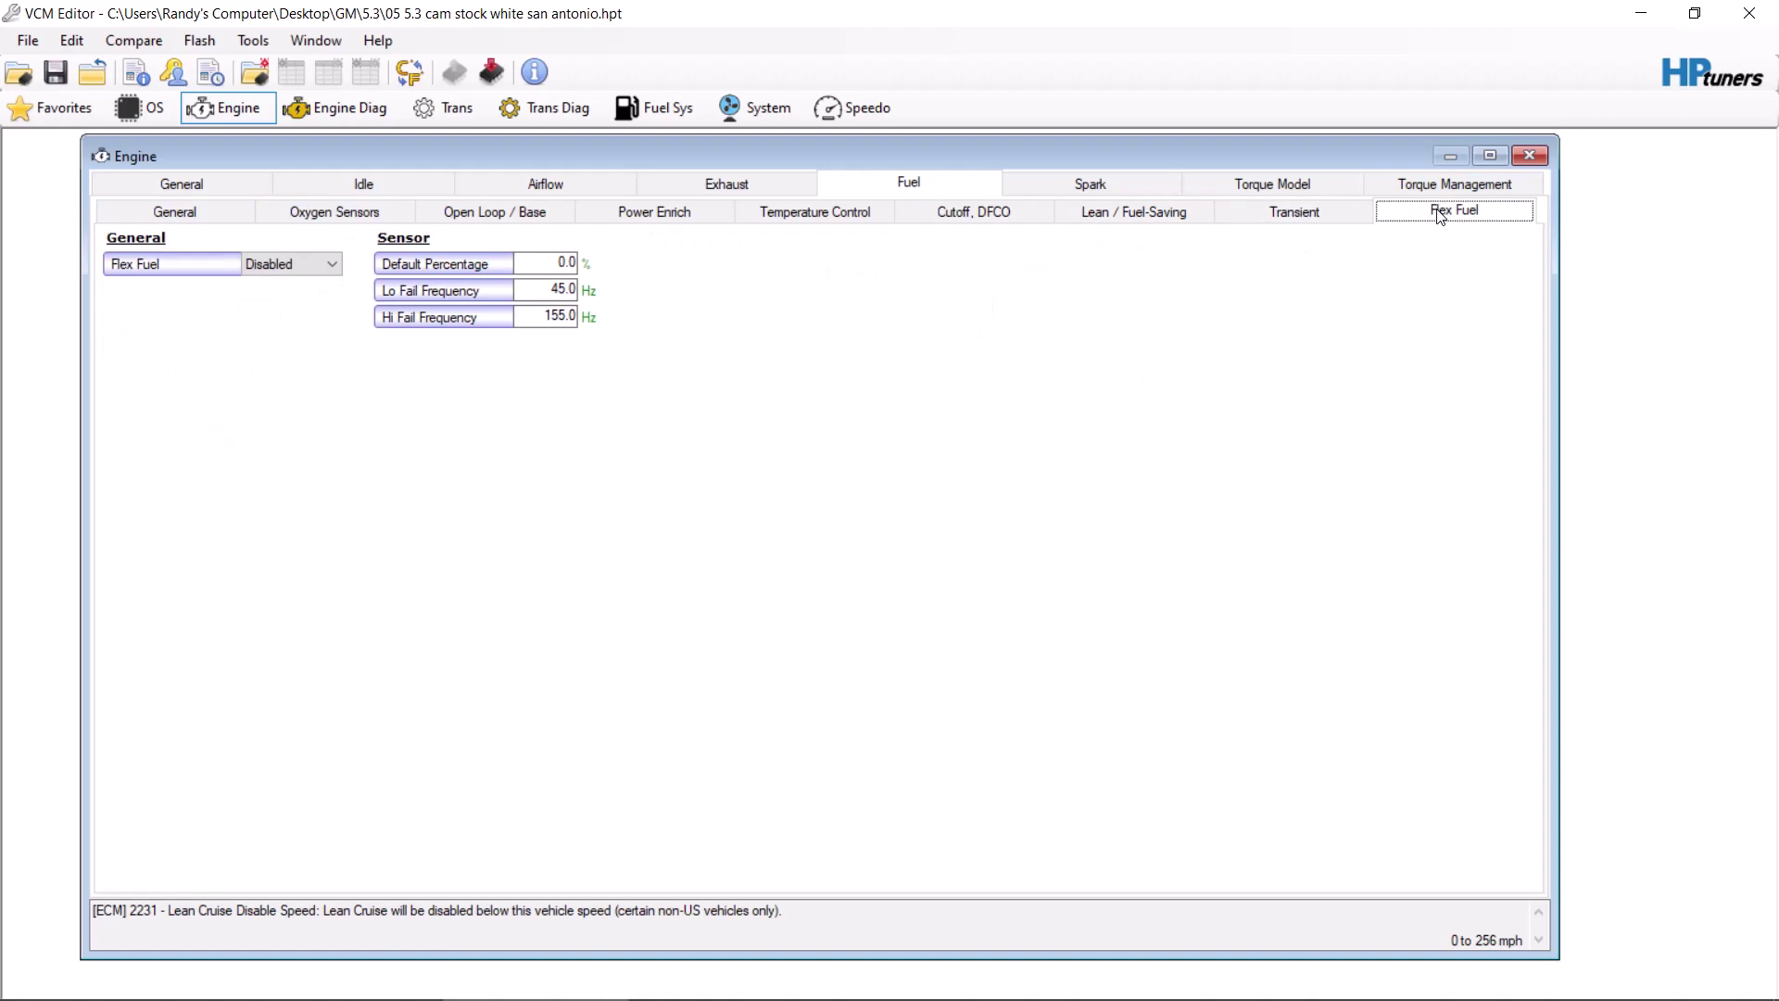
# Step: In the high octane main spark table, set the 0.80 to 1.20 g cells from 400 to 1,600 rpm to 0 degrees
pyautogui.click(1088, 186)
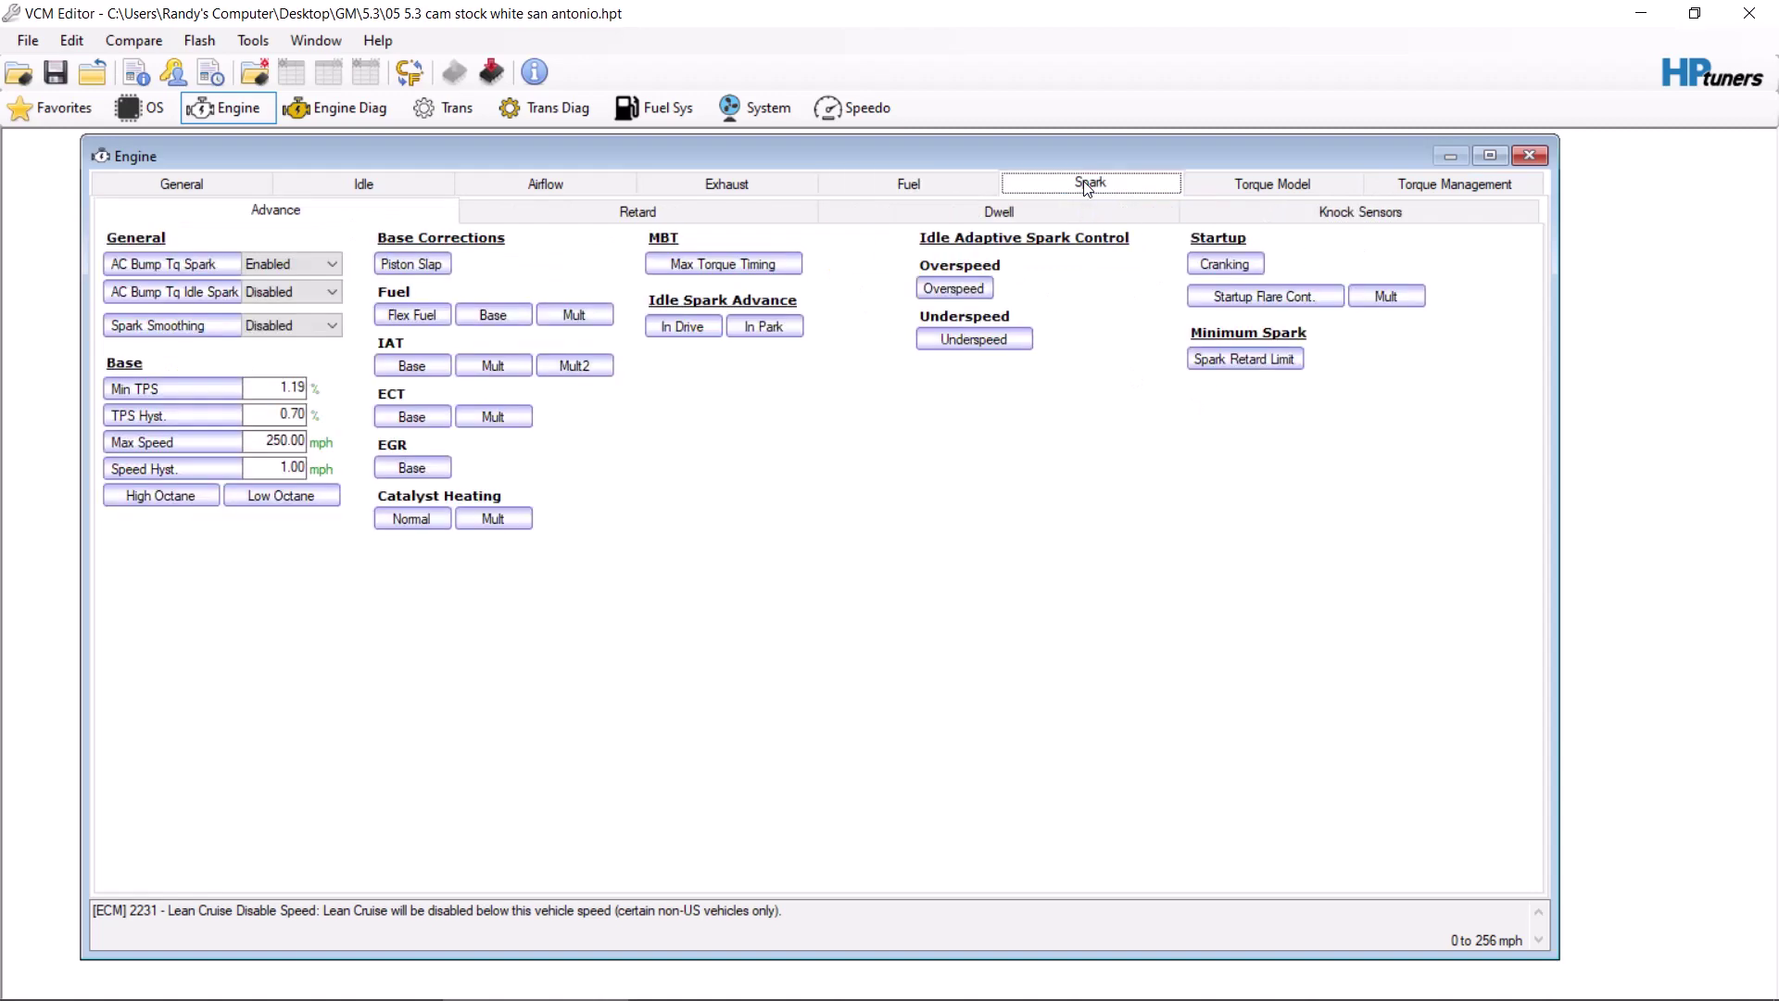
pyautogui.click(186, 496)
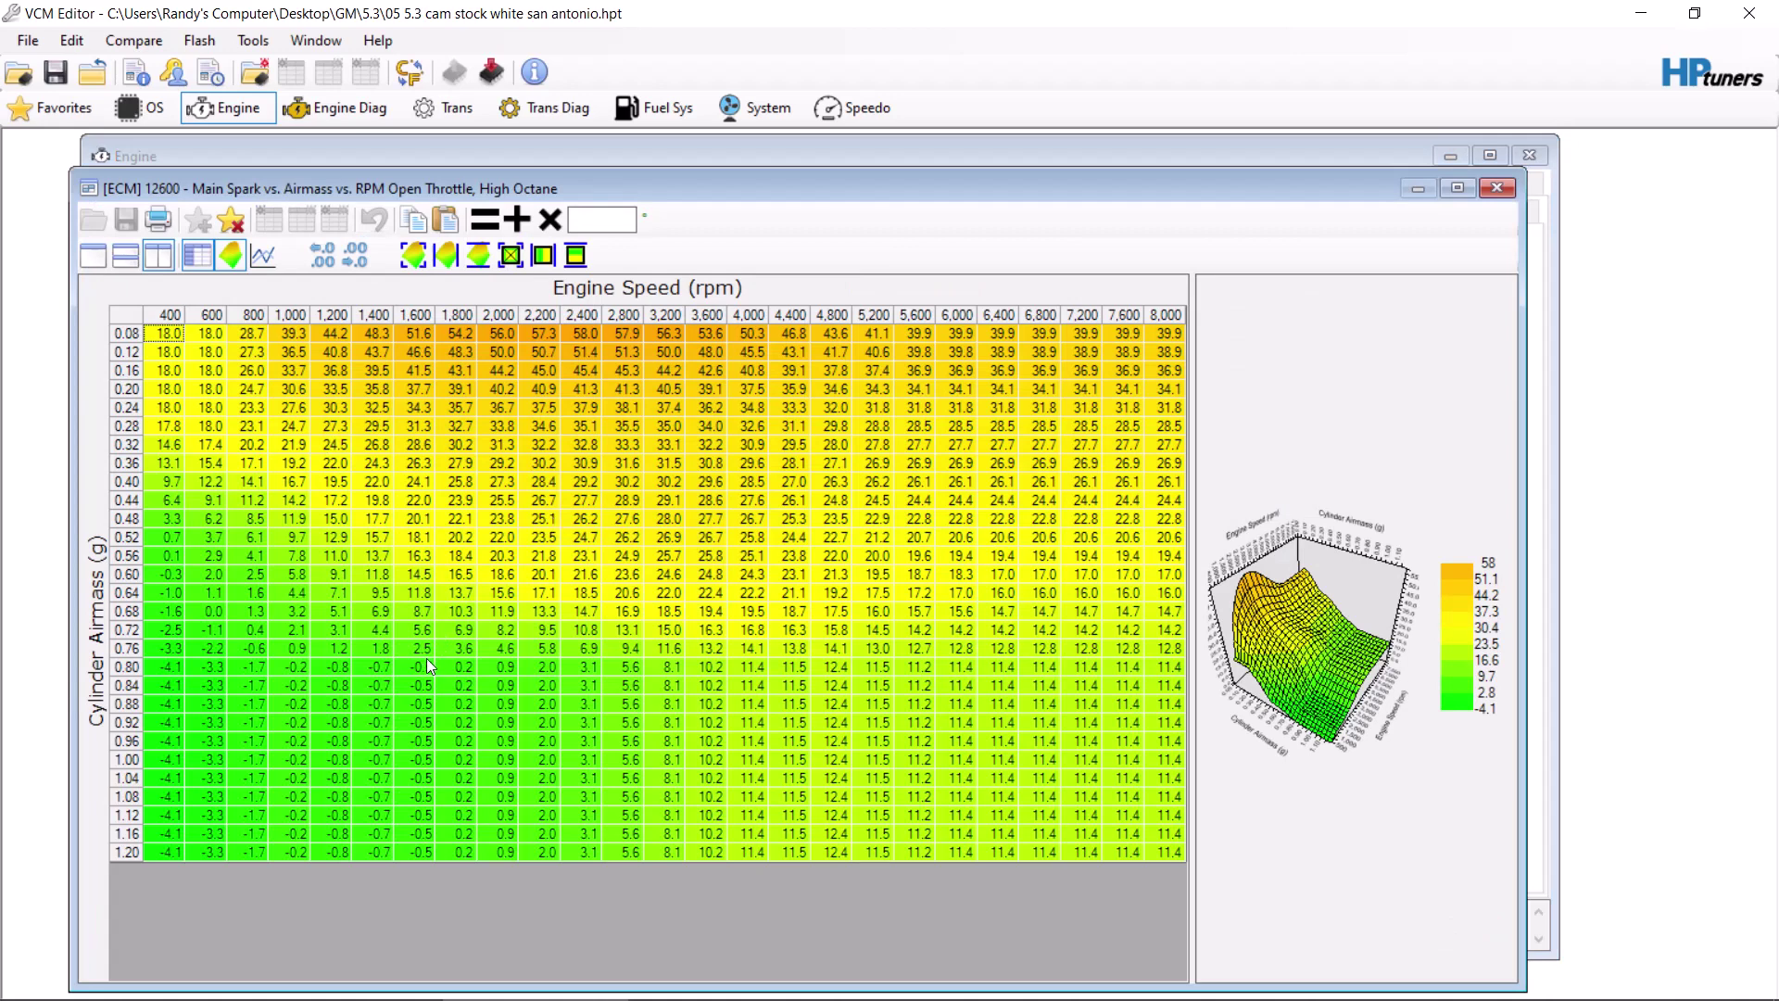
pyautogui.moveTo(415, 667); pyautogui.dragTo(162, 852)
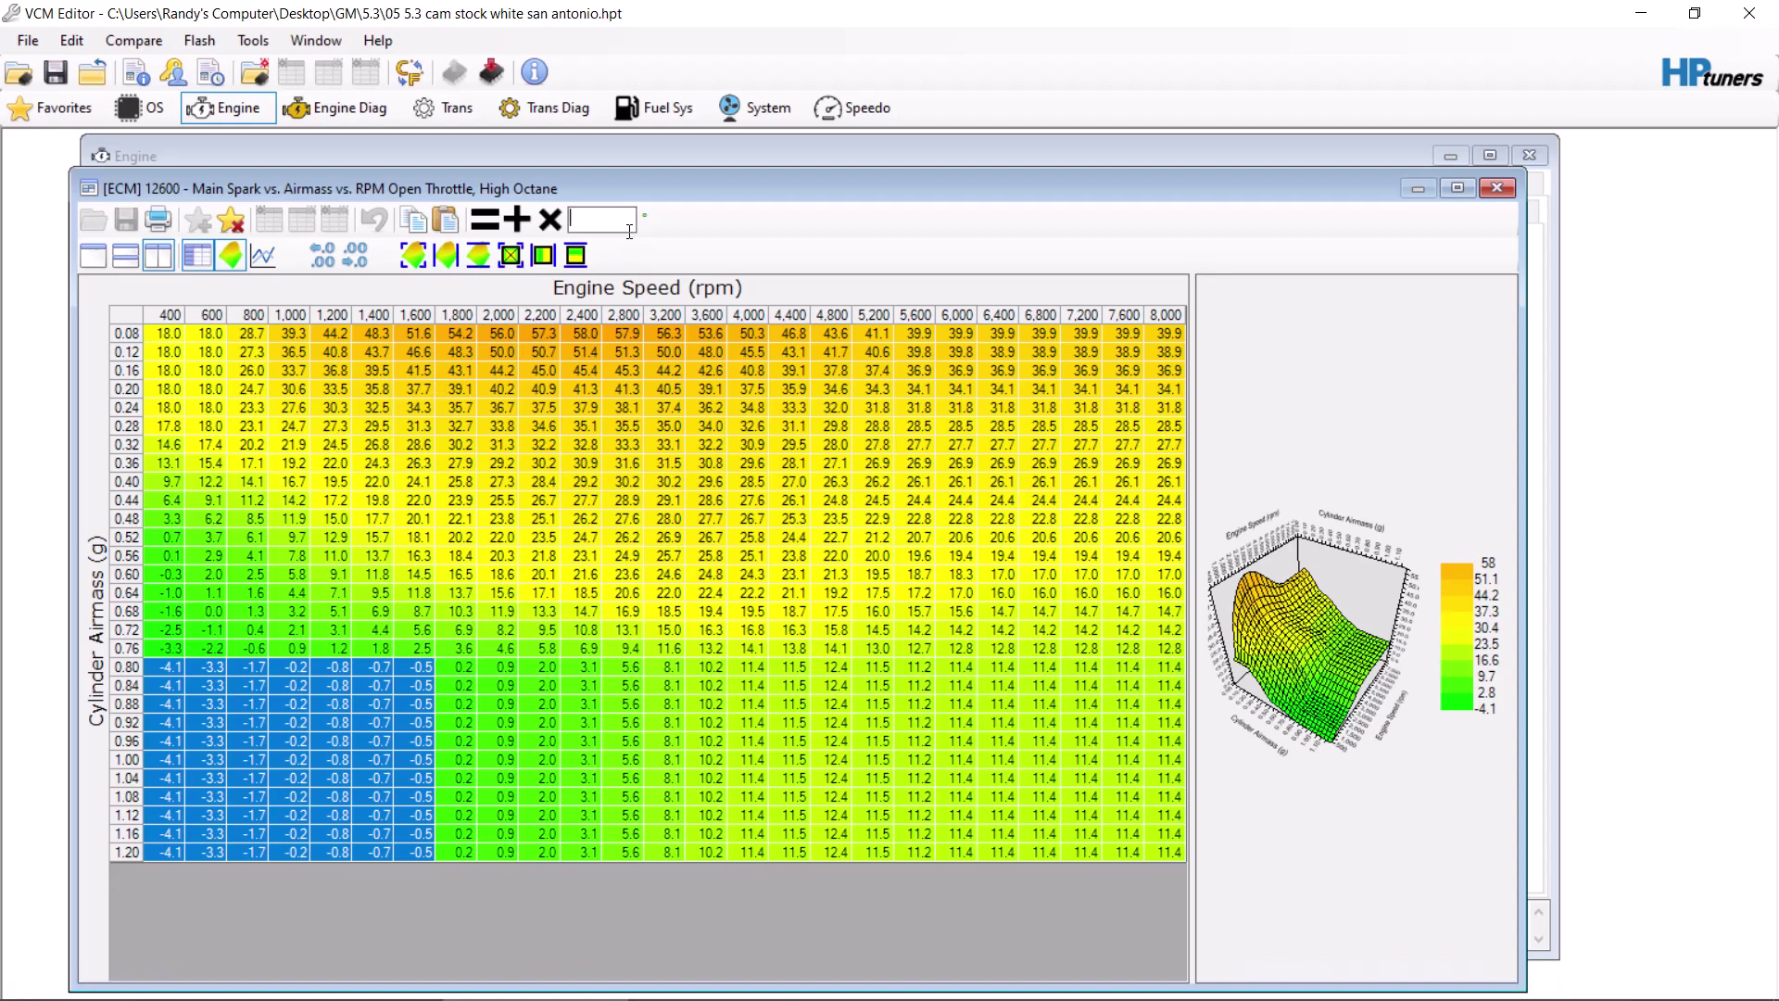
pyautogui.write('0')
pyautogui.click(484, 220)
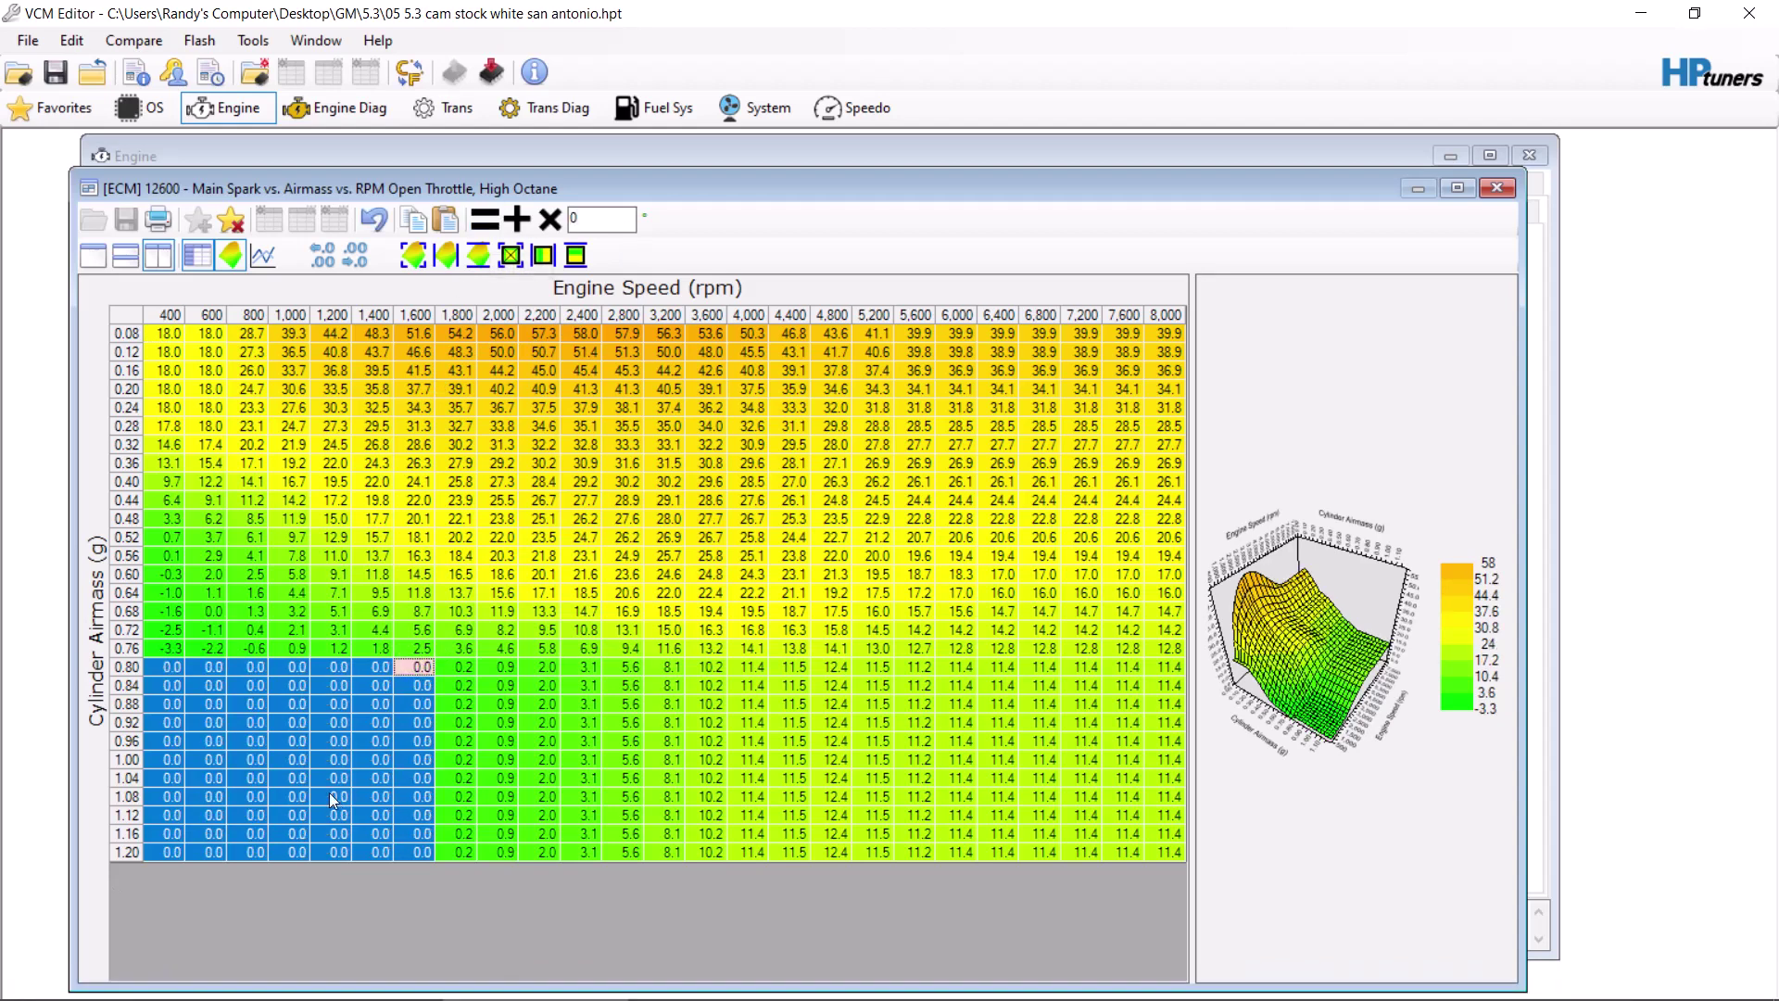
# Step: Set the remaining negative timing cells between 0.60 and 0.76 g at 400 to 800 rpm to 0
pyautogui.click(263, 653)
pyautogui.moveTo(263, 653); pyautogui.dragTo(165, 652)
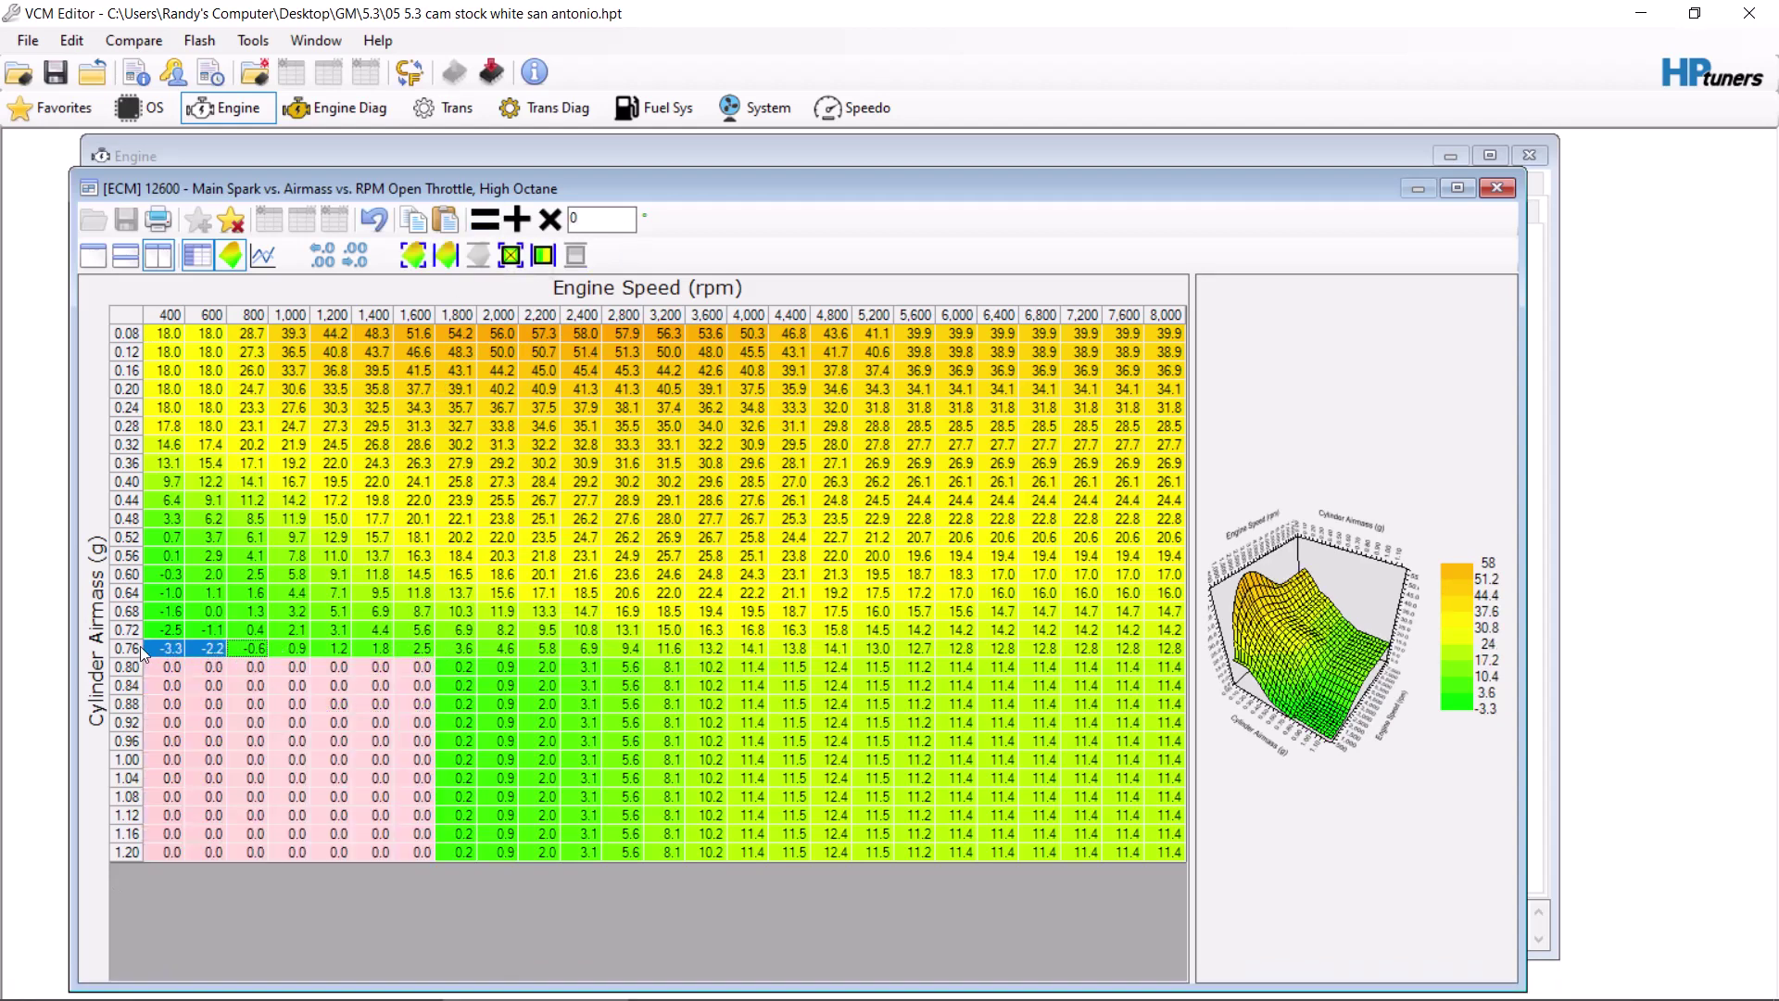
pyautogui.click(483, 220)
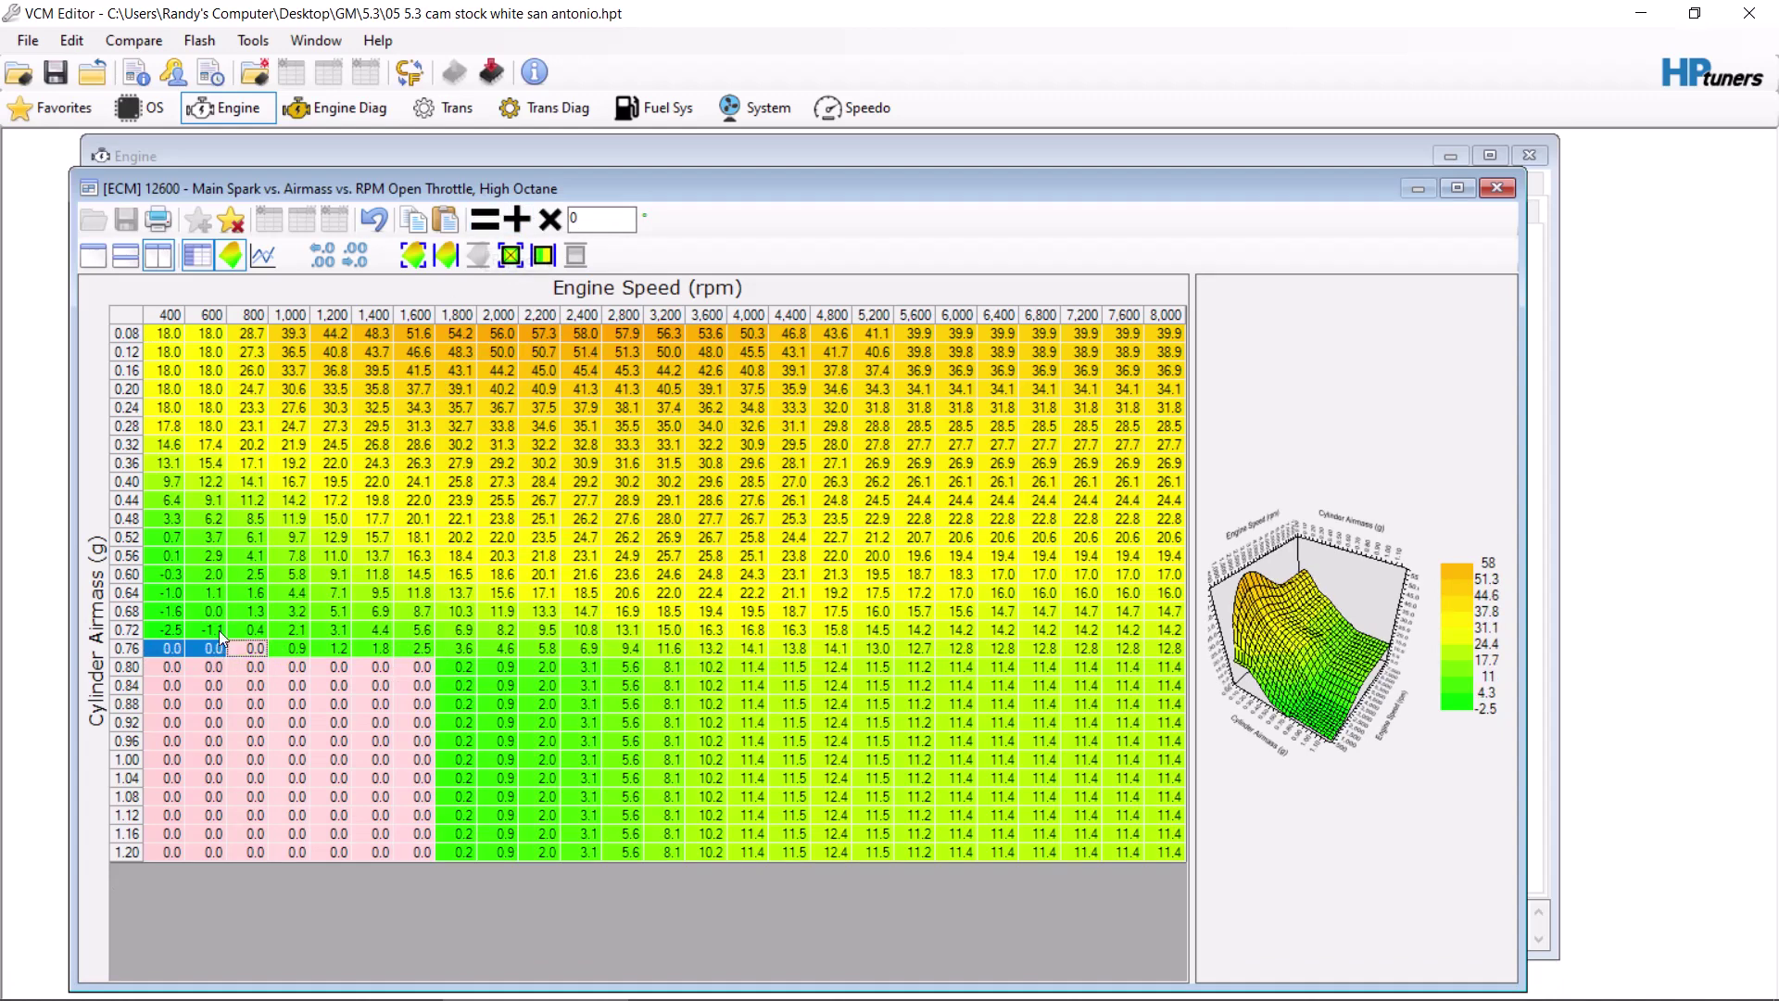
pyautogui.moveTo(218, 630); pyautogui.dragTo(180, 630)
pyautogui.click(483, 220)
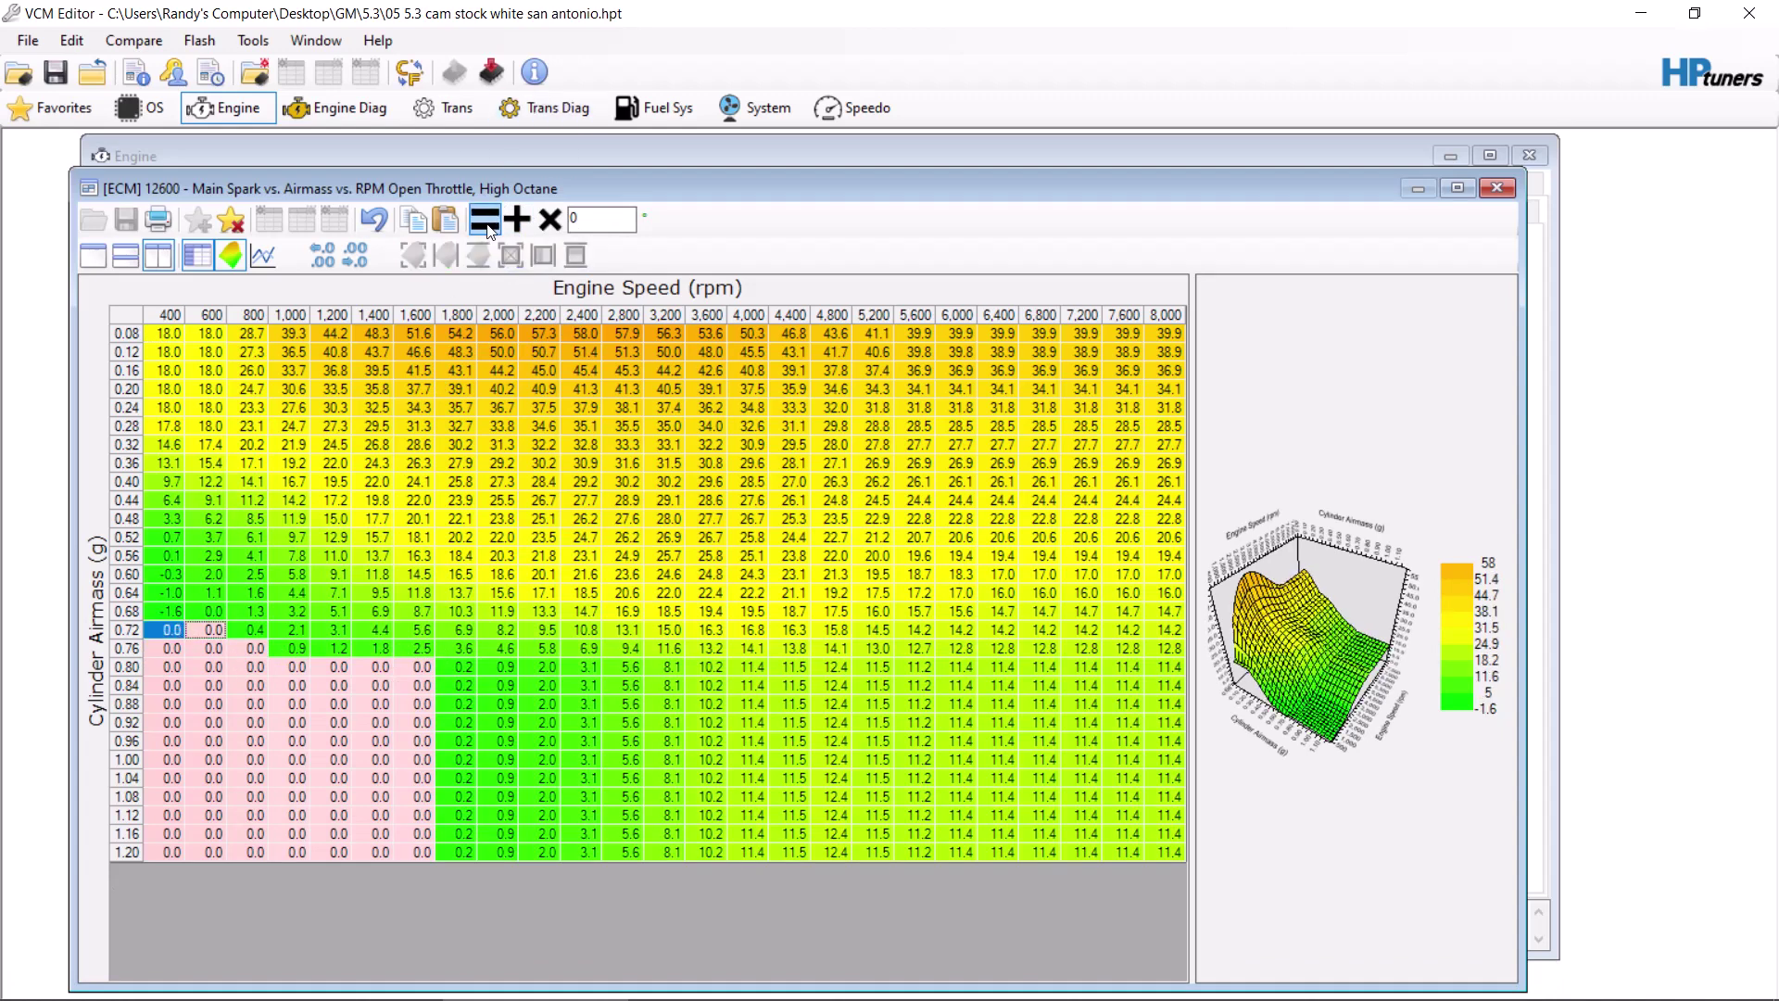
pyautogui.moveTo(175, 630); pyautogui.dragTo(169, 580)
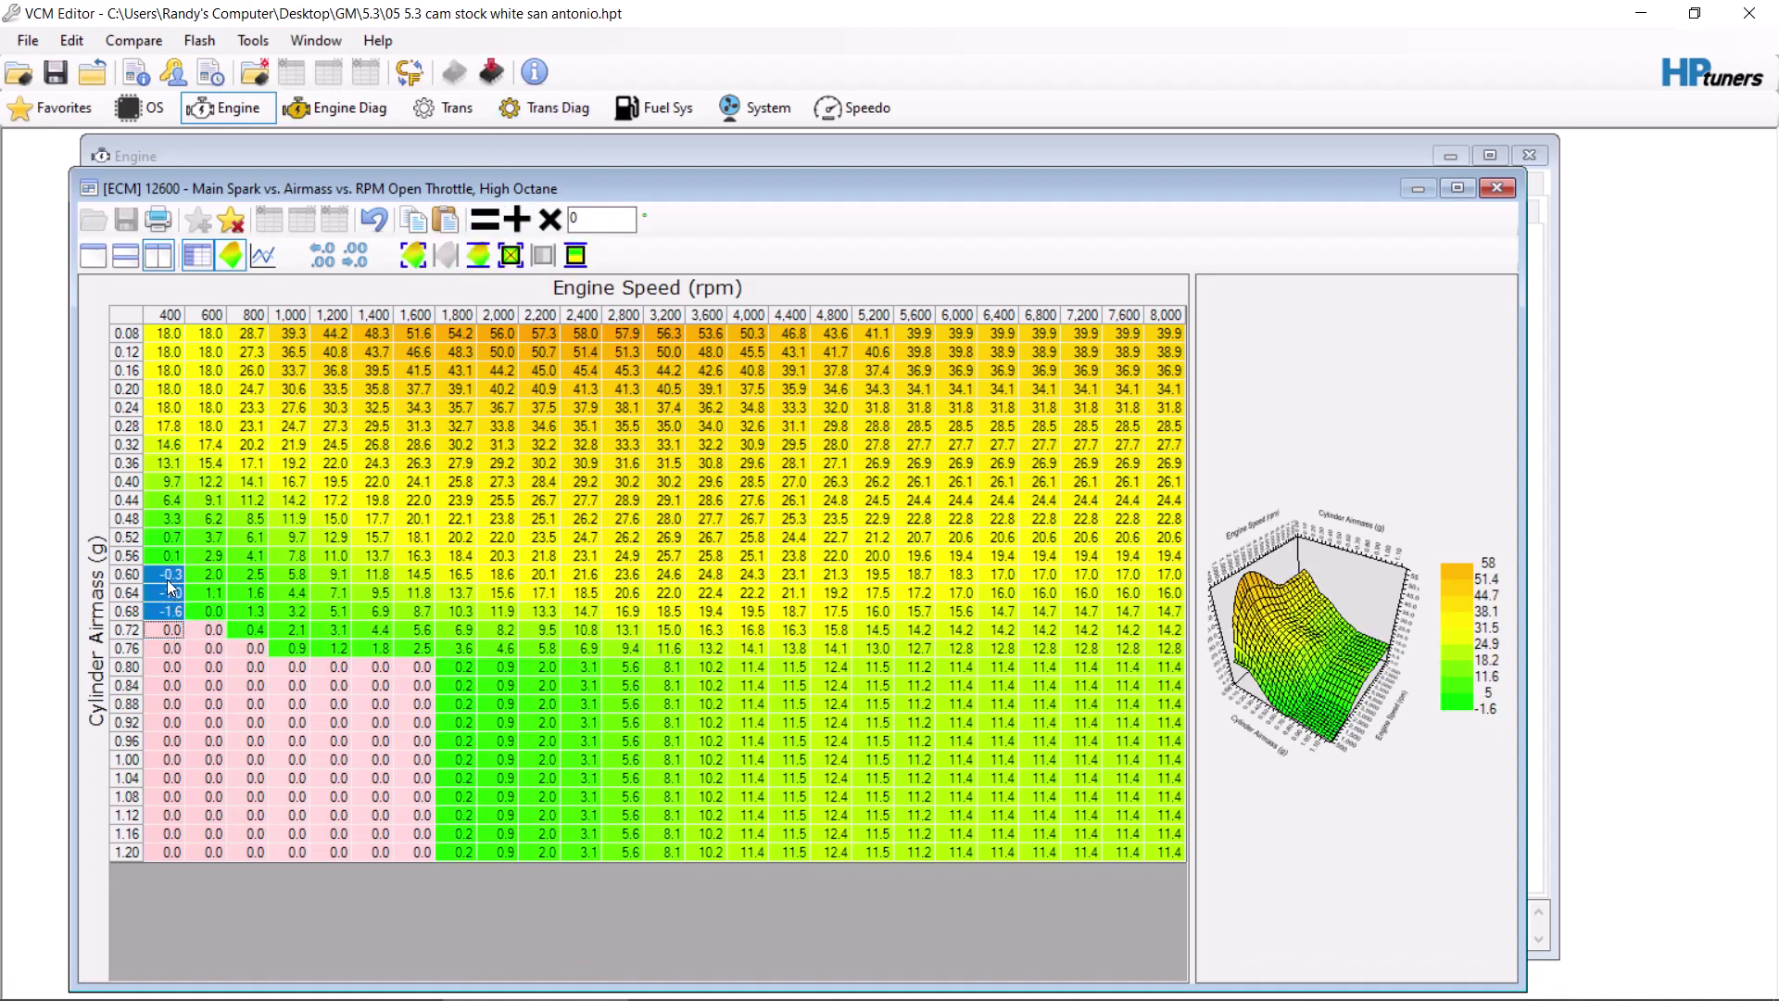
pyautogui.click(484, 220)
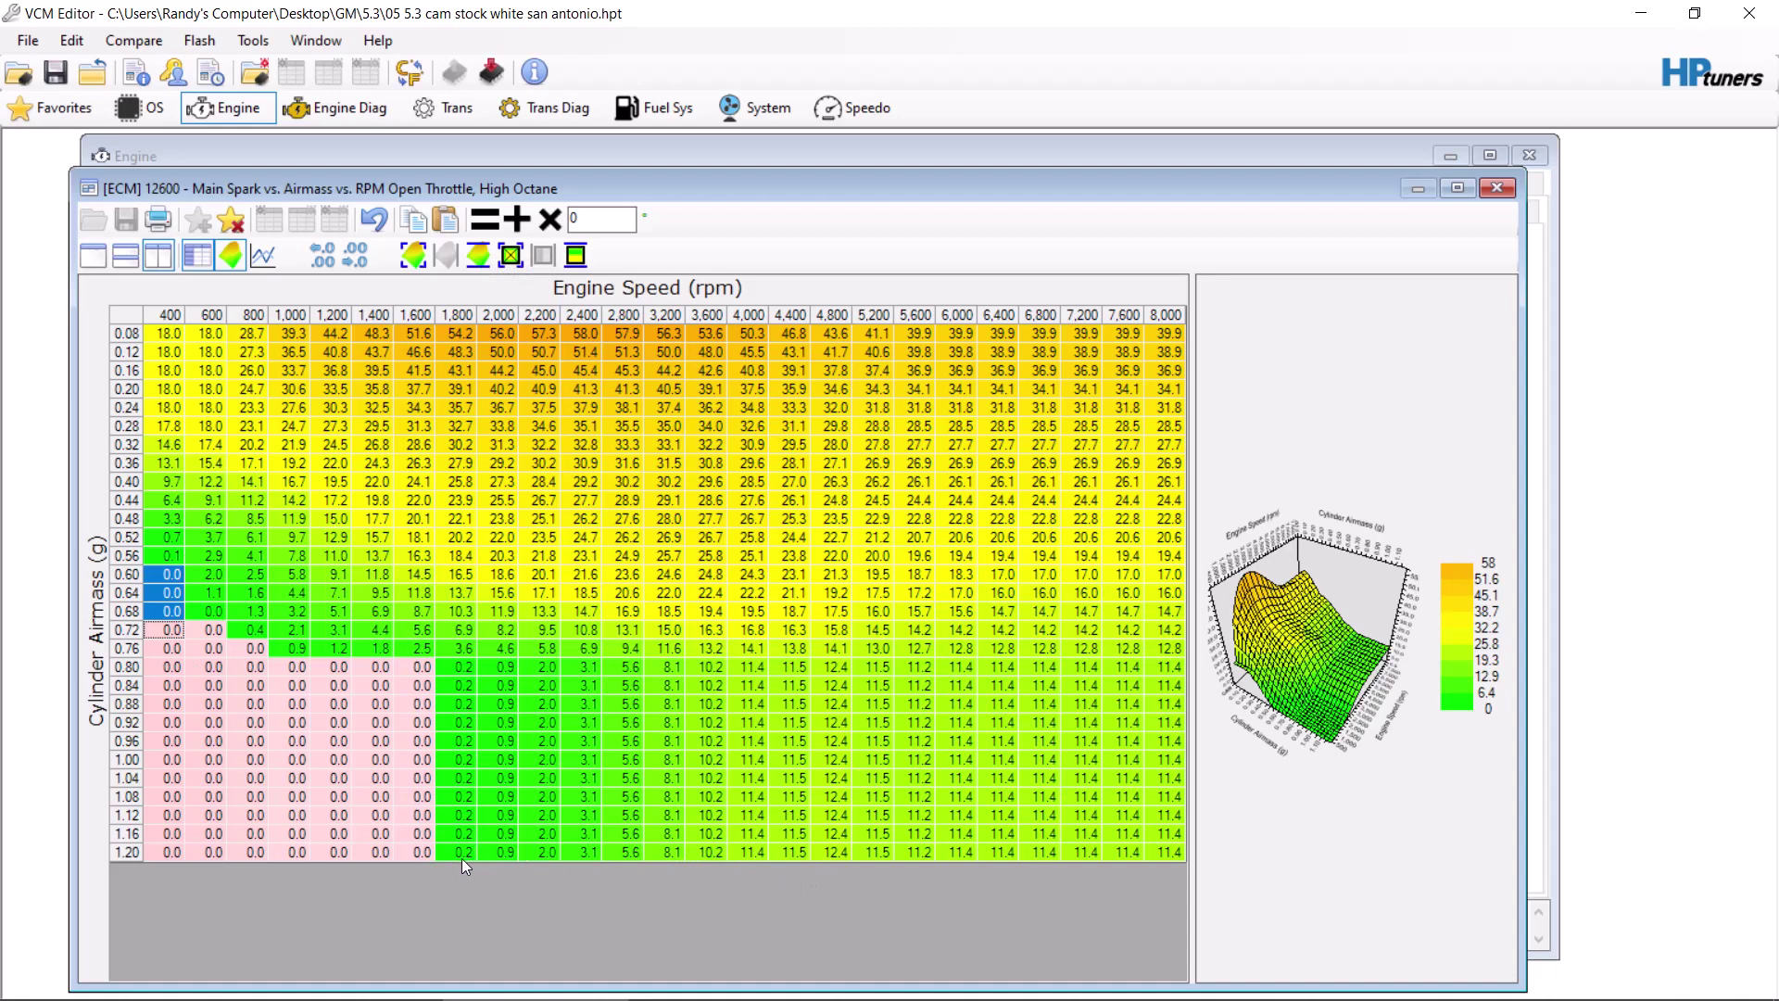
# Step: Multiply the 0.80 to 1.20 g spark values from 1,800 to 8,000 rpm by 1.1 seven times in a row
pyautogui.moveTo(463, 858); pyautogui.dragTo(1229, 679)
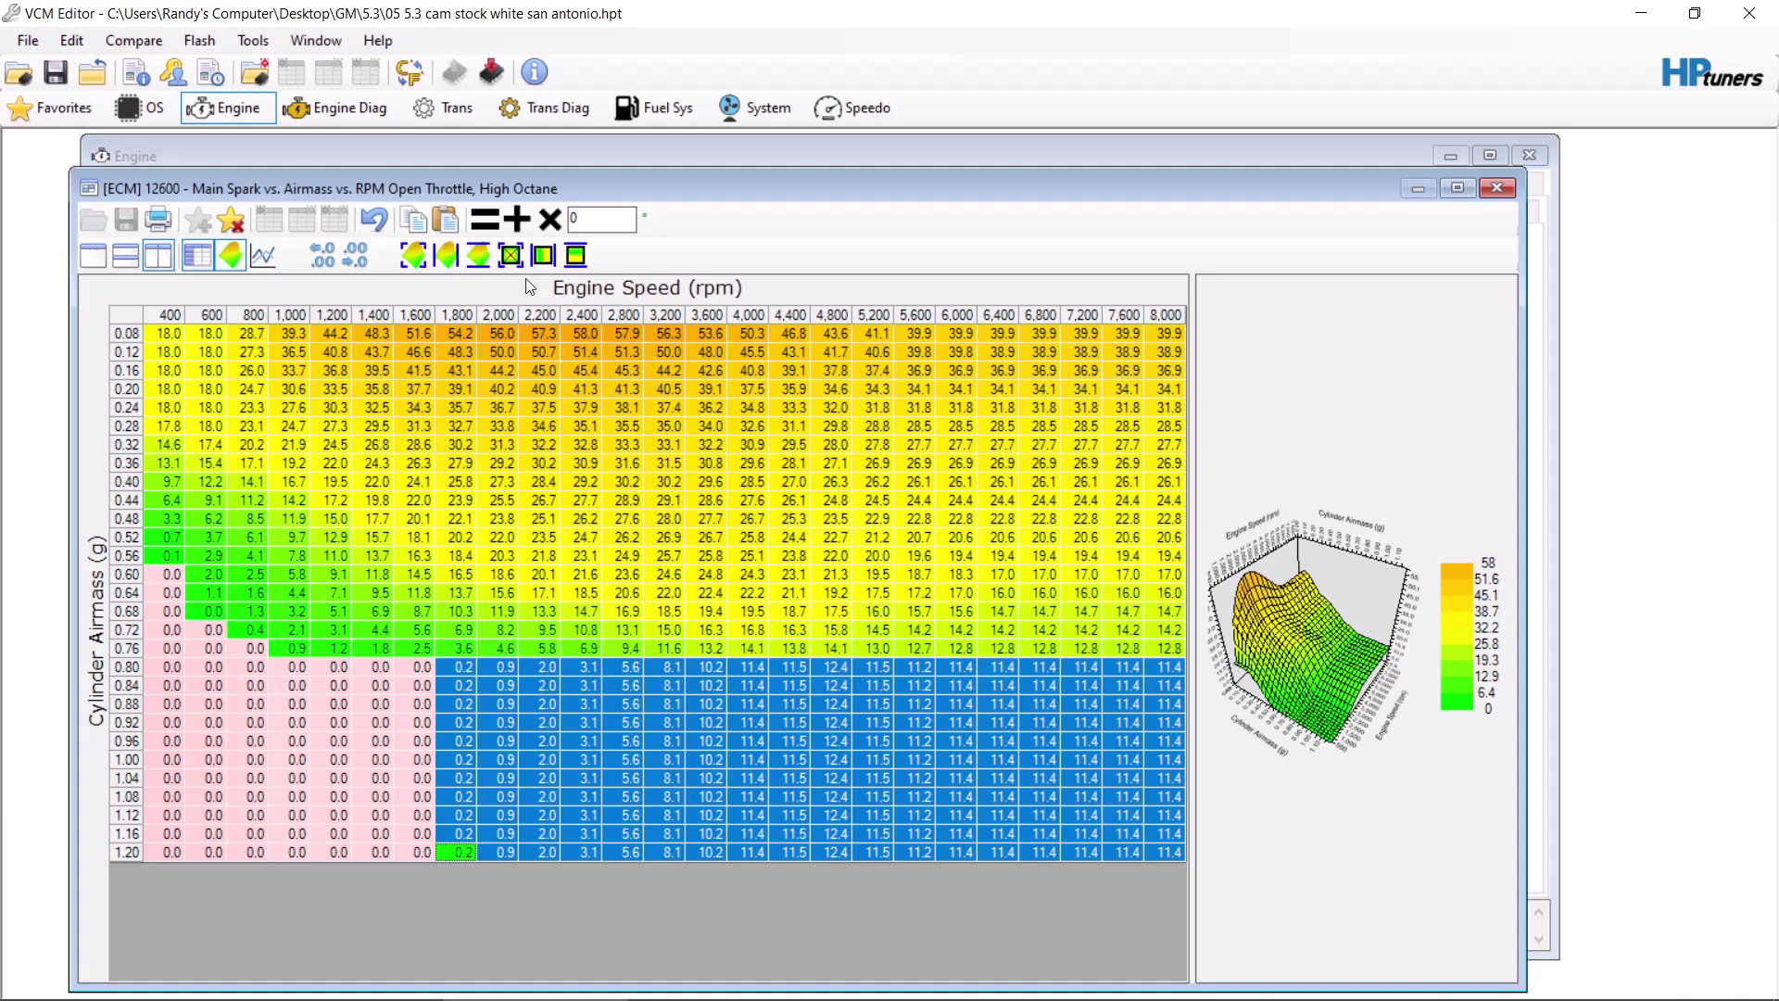
pyautogui.write('-')
pyautogui.write('1.1')
pyautogui.click(549, 220)
pyautogui.click(550, 219)
pyautogui.click(548, 226)
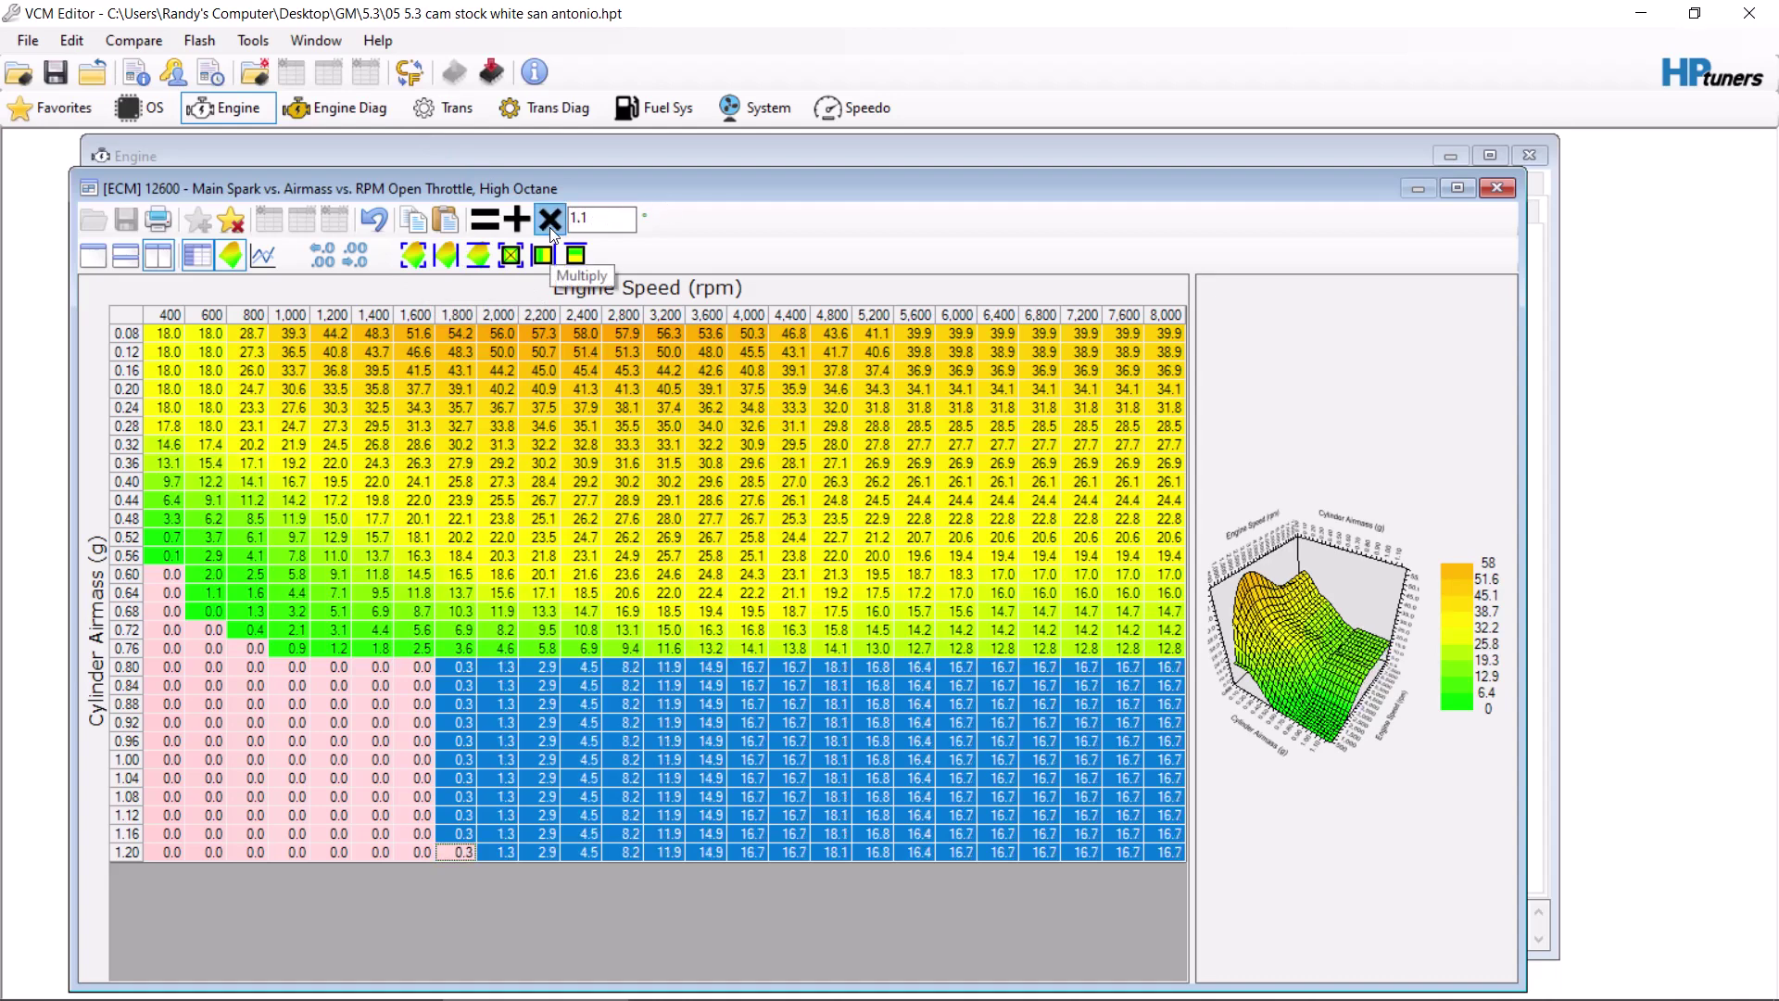
pyautogui.click(549, 226)
pyautogui.click(549, 226)
pyautogui.click(548, 226)
pyautogui.click(548, 226)
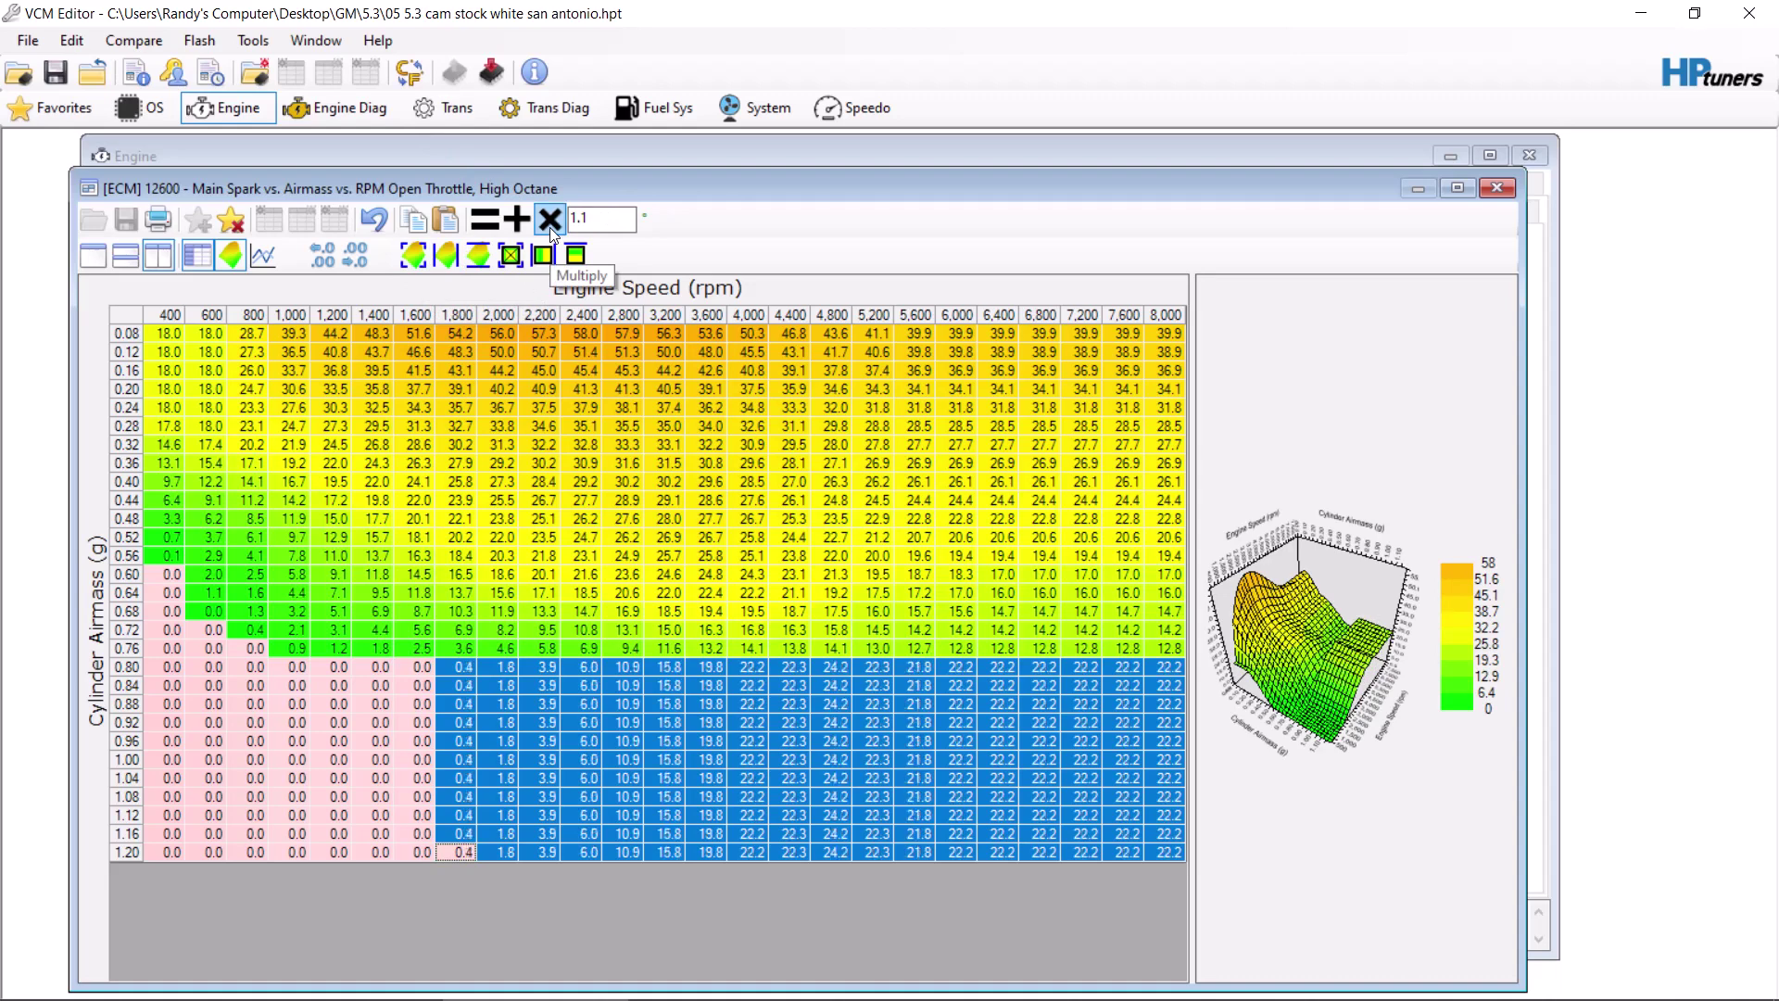
pyautogui.click(693, 706)
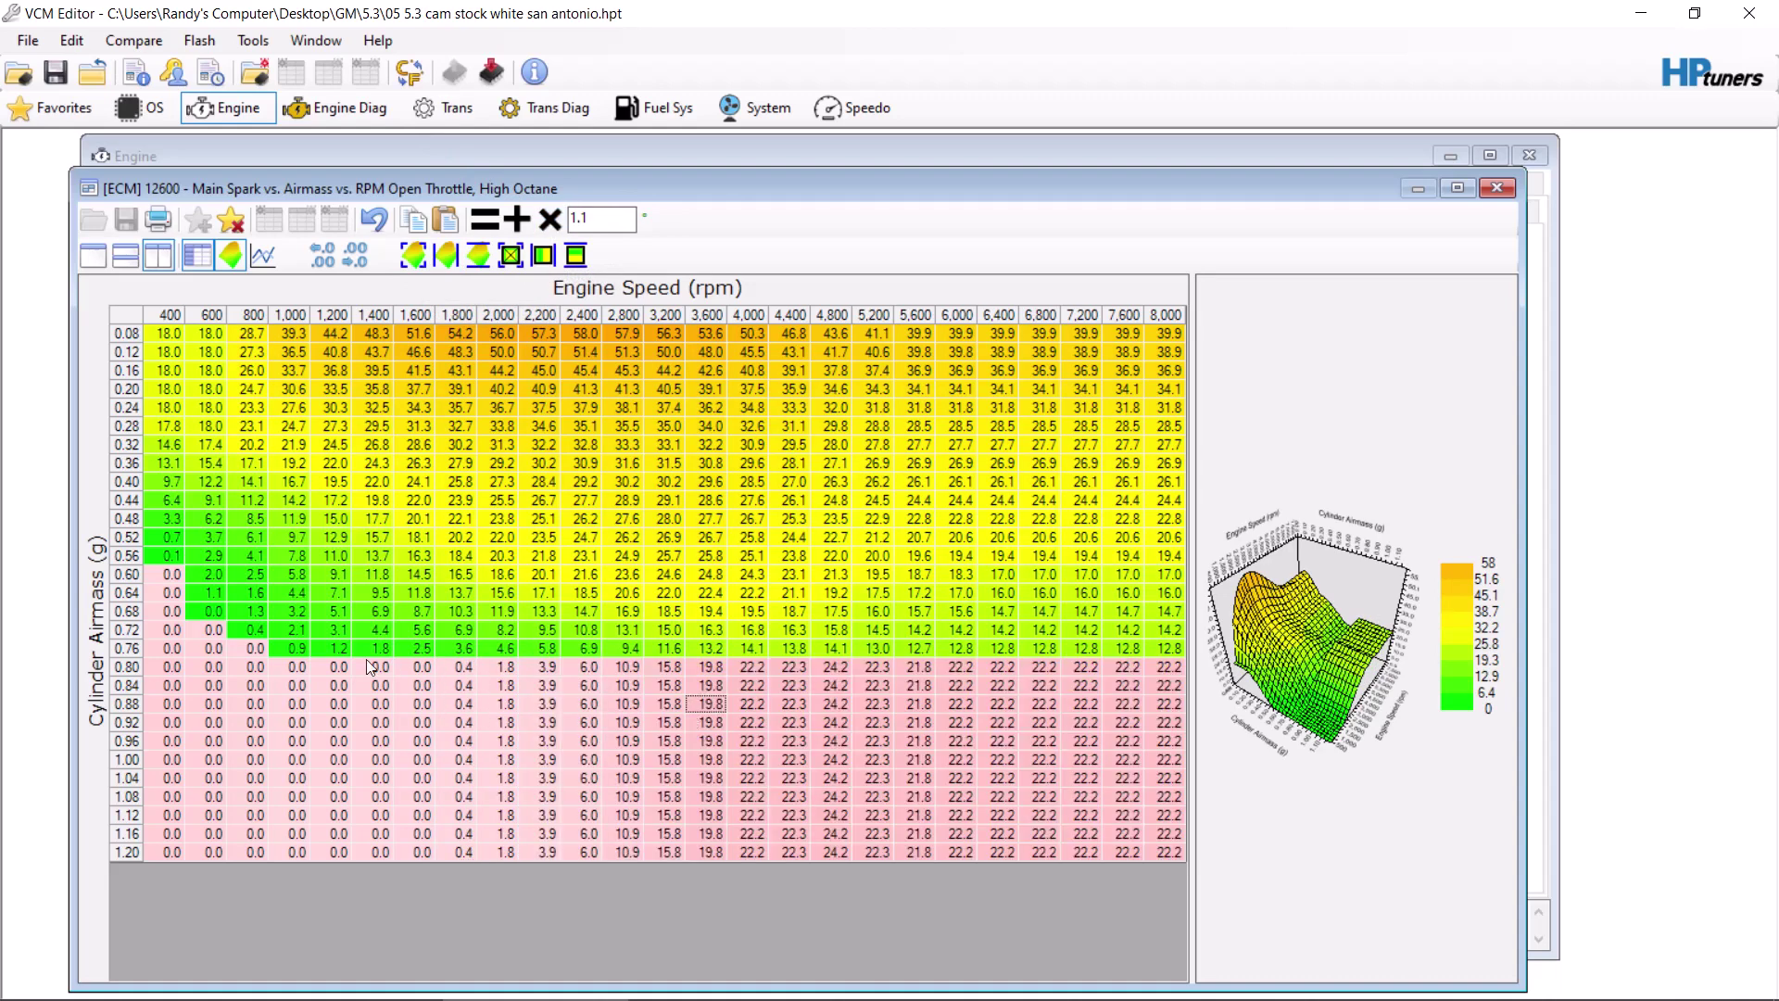
# Step: Interpolate the spark values vertically between the 0.56 and 0.84 g rows from 1,600 to 8,000 rpm
pyautogui.moveTo(289, 669); pyautogui.dragTo(1253, 626)
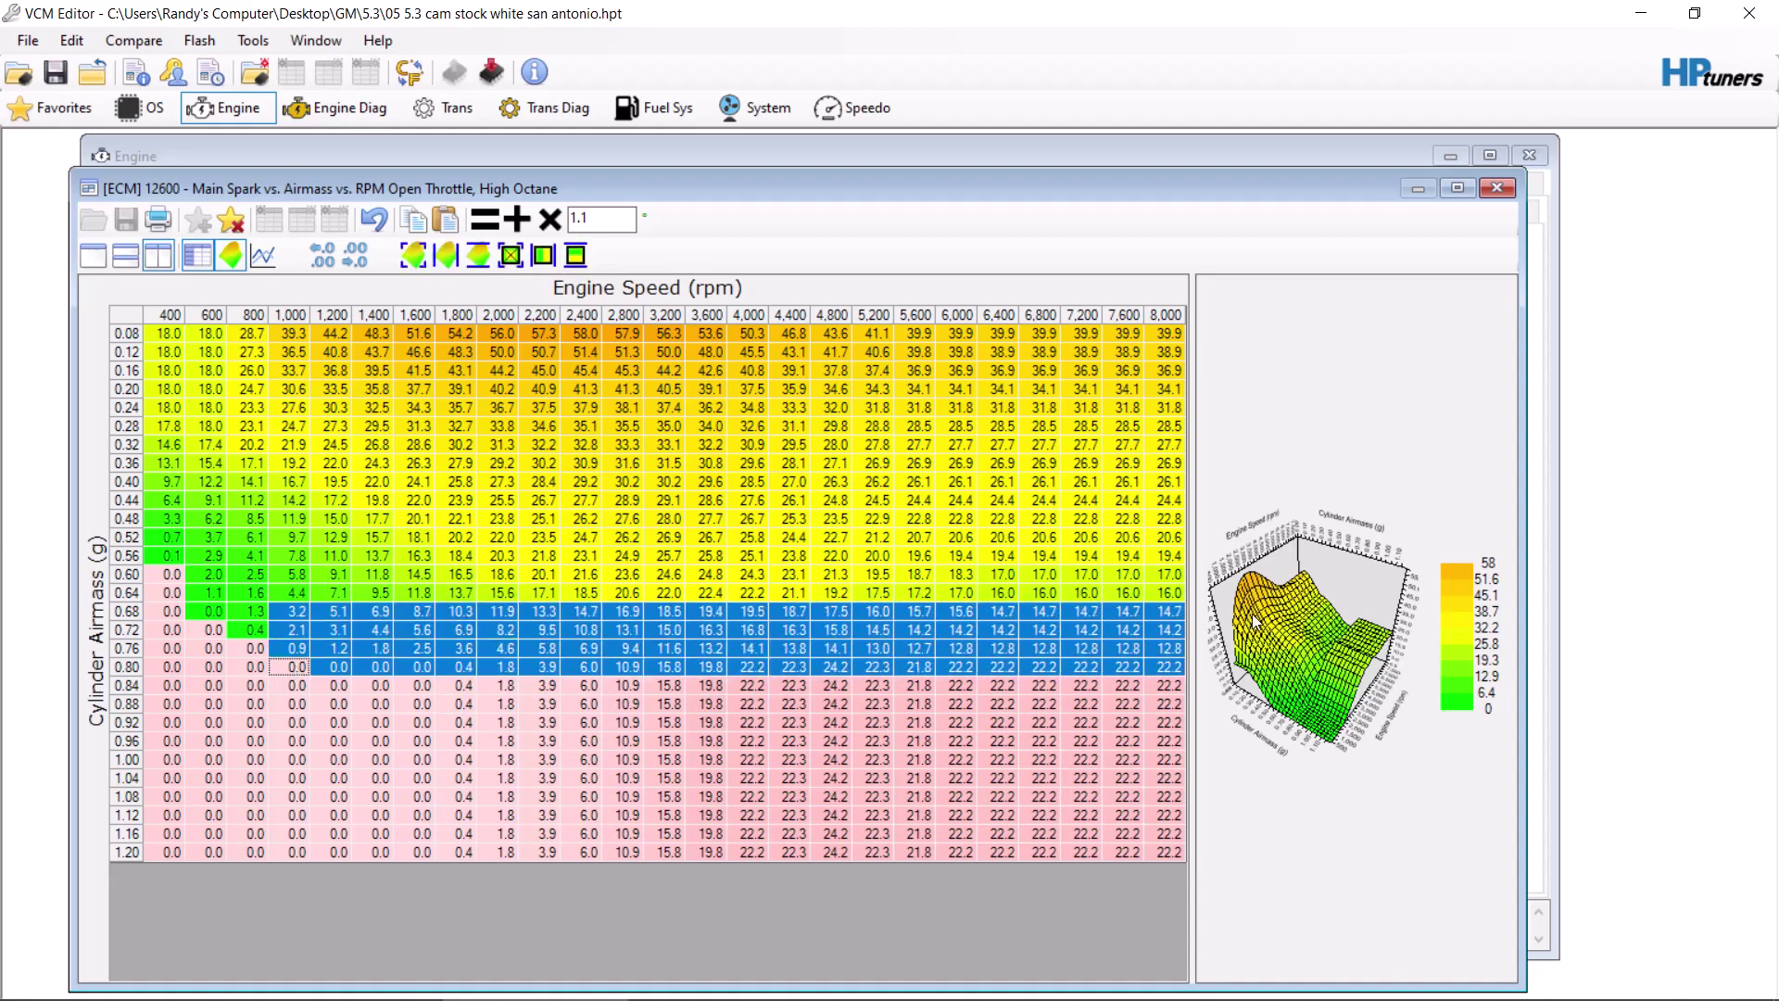
pyautogui.moveTo(1173, 686); pyautogui.dragTo(417, 559)
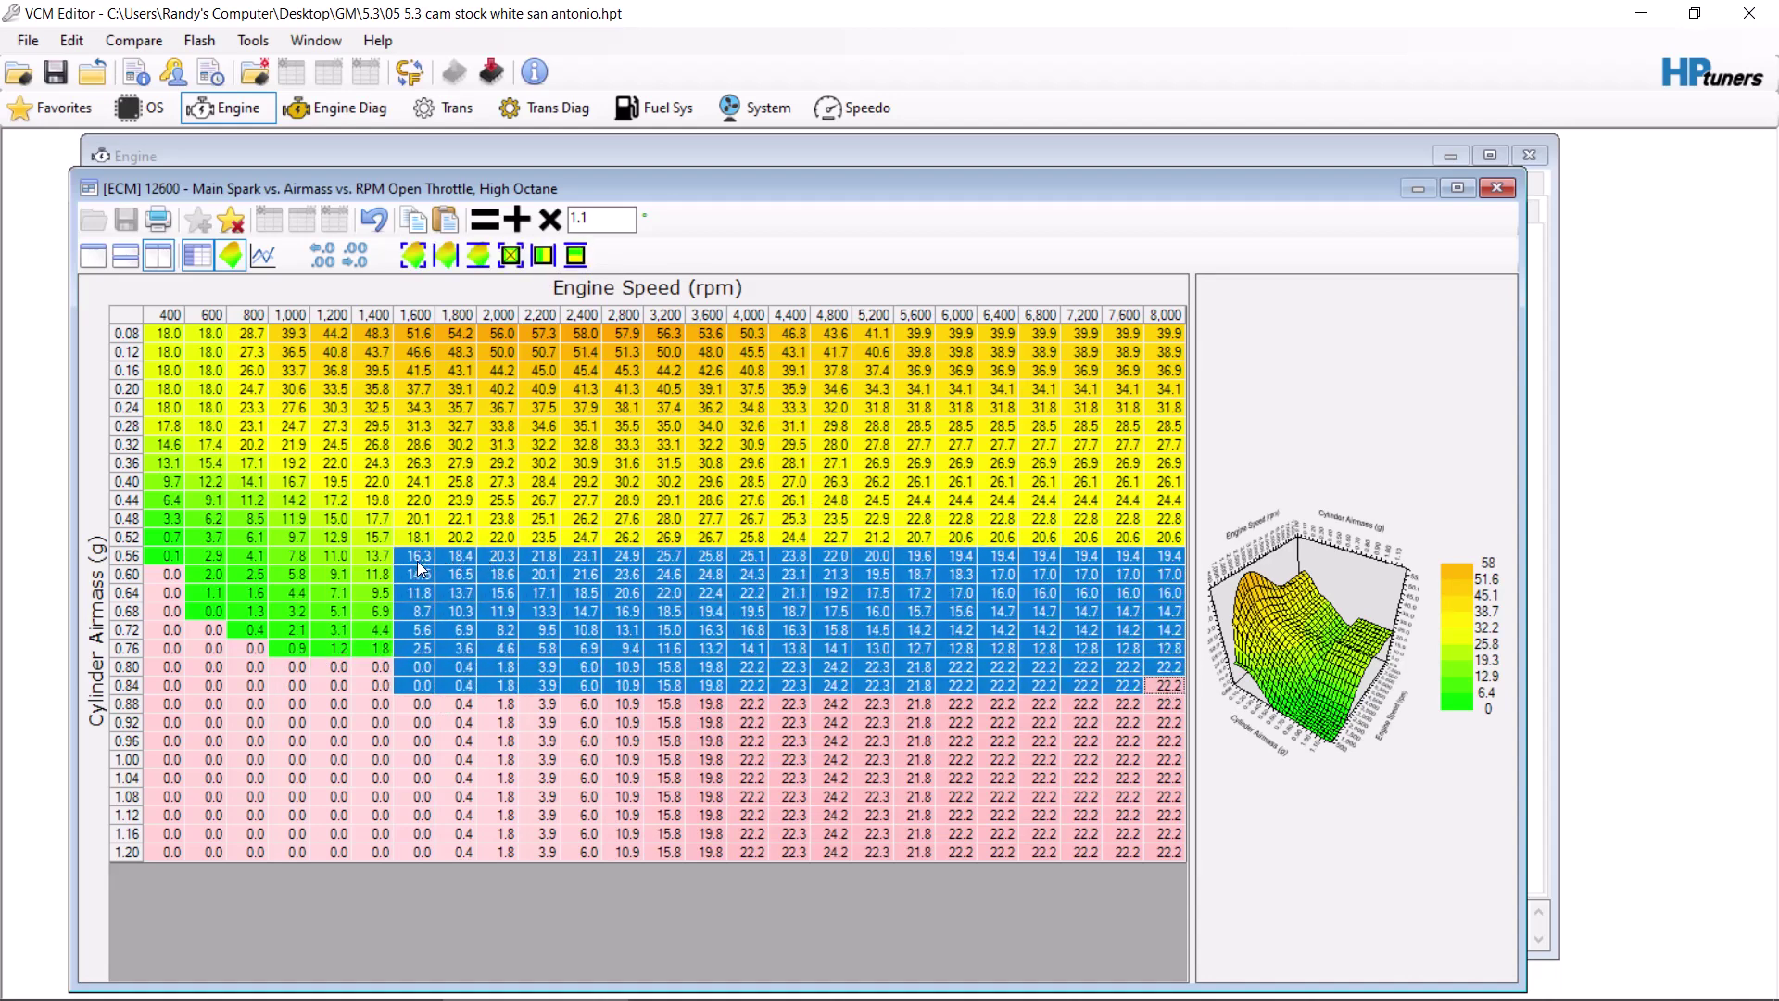
pyautogui.click(575, 254)
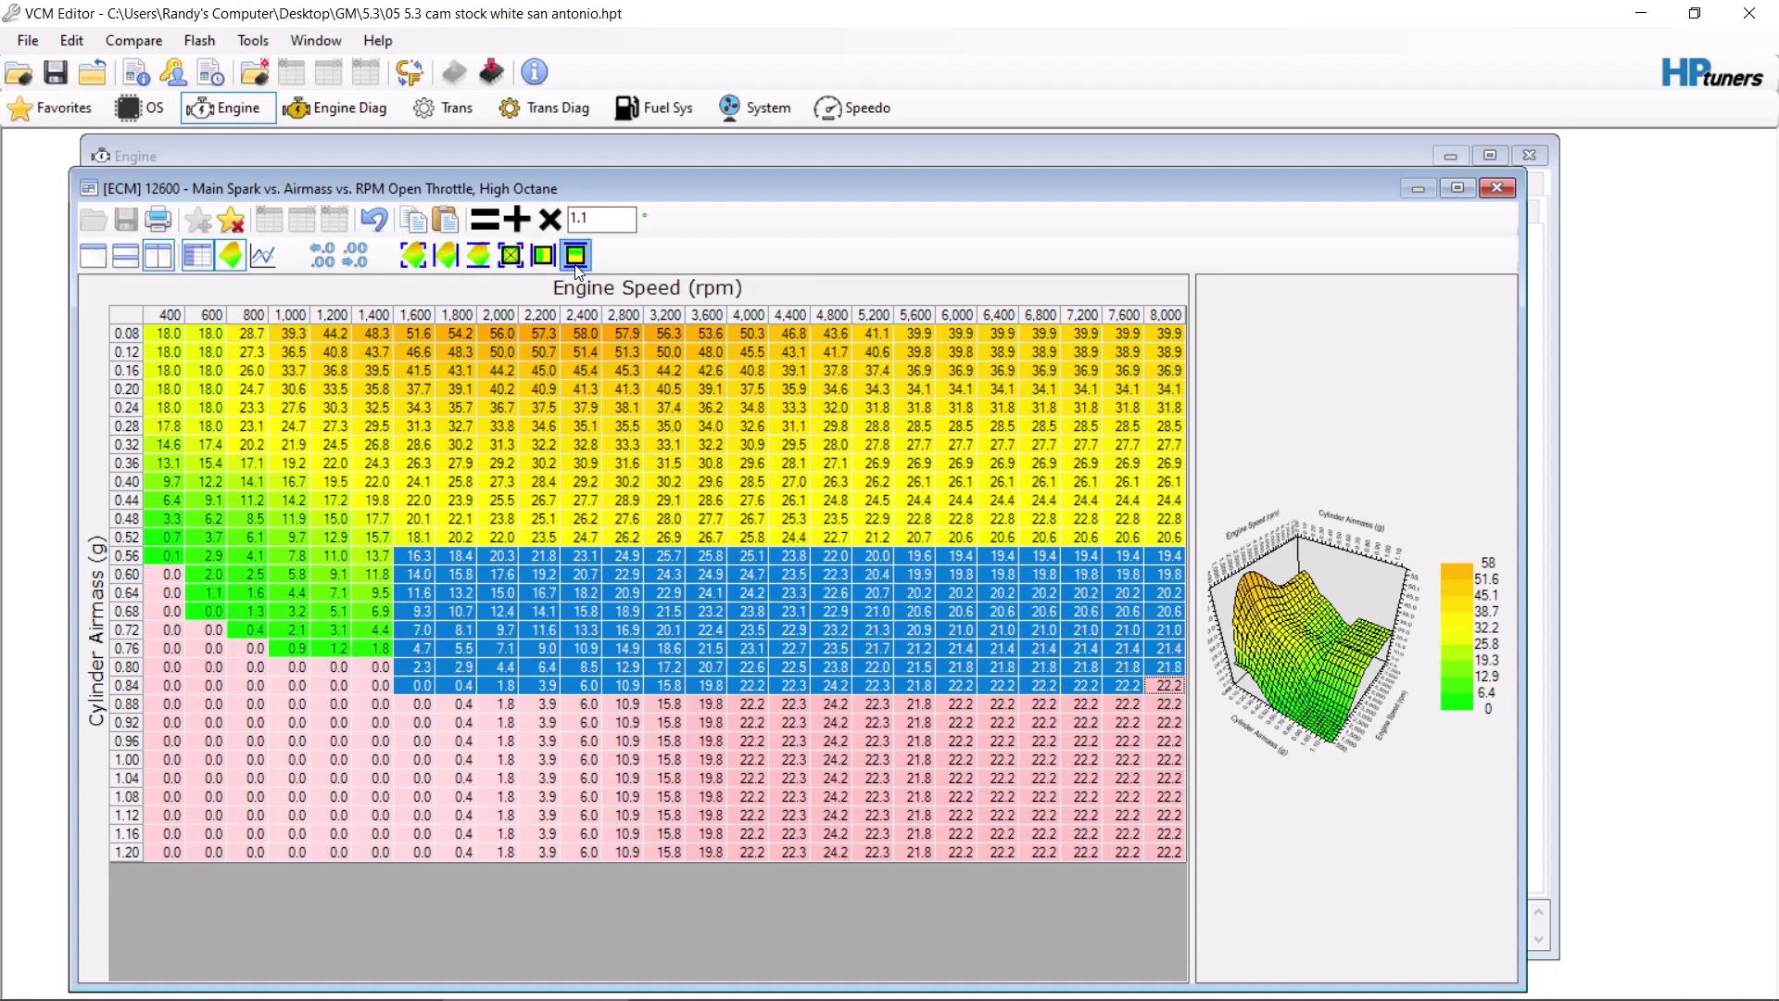
pyautogui.click(904, 682)
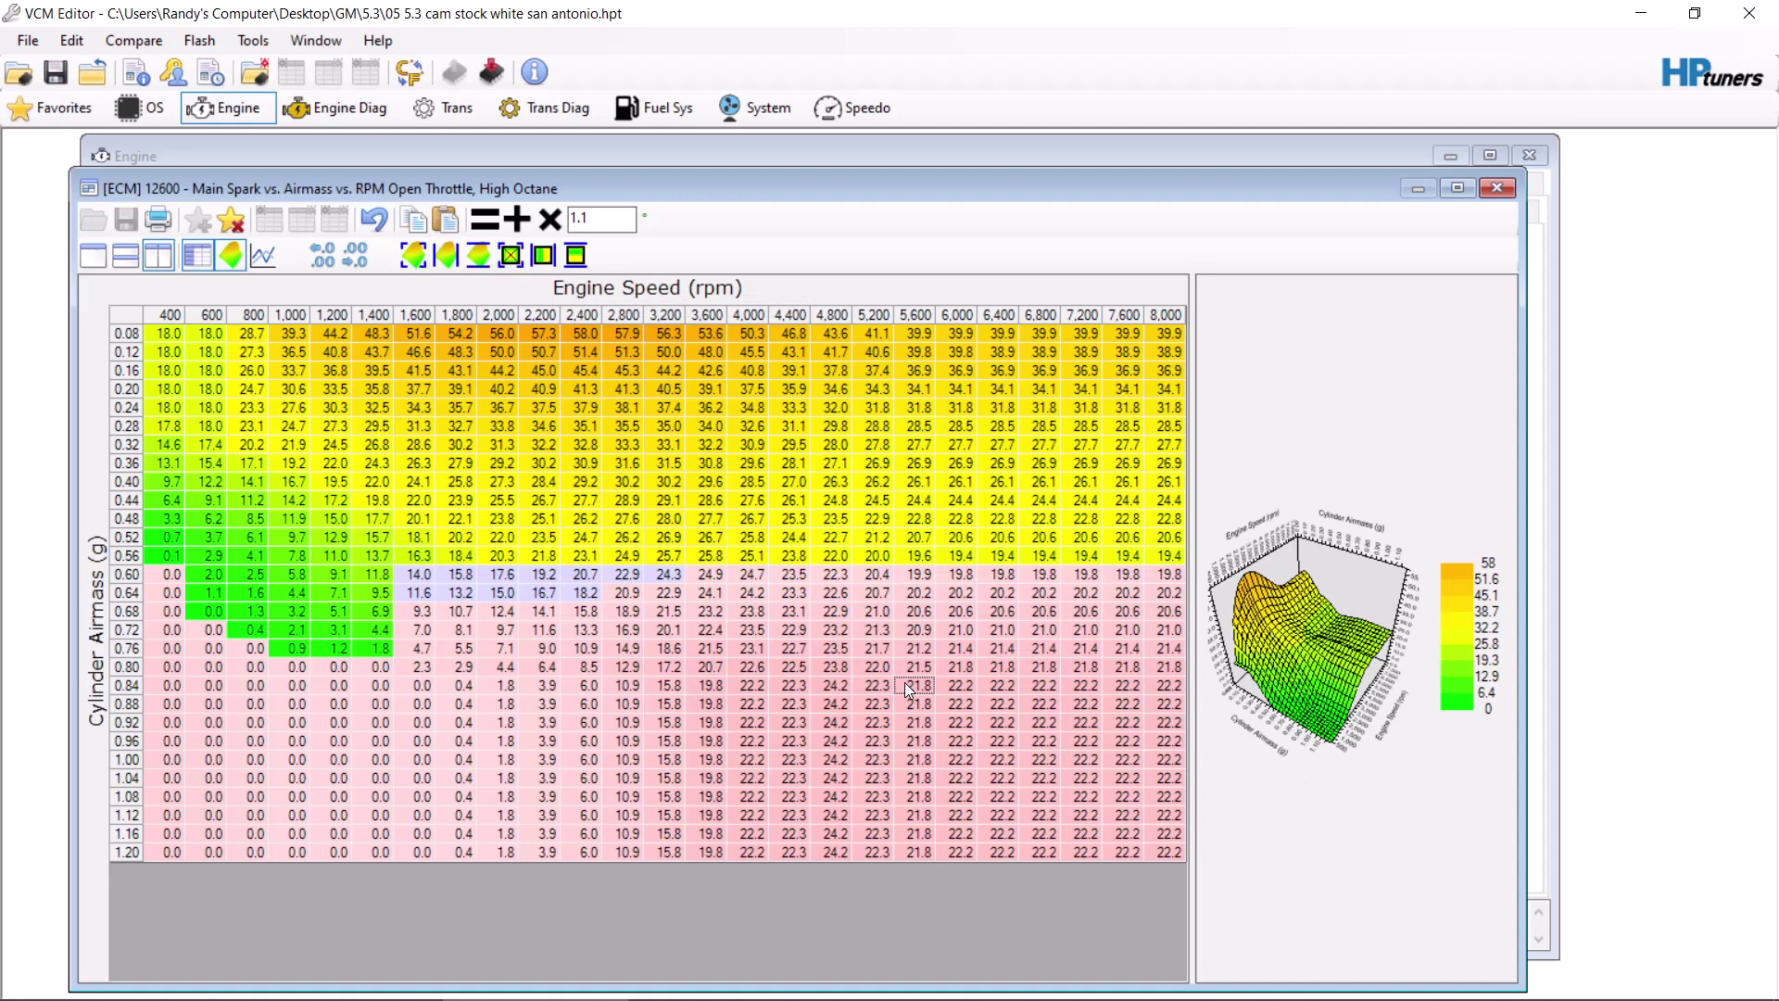
# Step: Add 2 degrees of timing to the 0.20 to 0.32 g cells from 1,800 to 2,200 rpm
pyautogui.click(508, 430)
pyautogui.moveTo(542, 443)
pyautogui.mouseDown()
pyautogui.moveTo(456, 416)
pyautogui.moveTo(535, 449)
pyautogui.moveTo(463, 399)
pyautogui.moveTo(550, 439)
pyautogui.mouseUp()
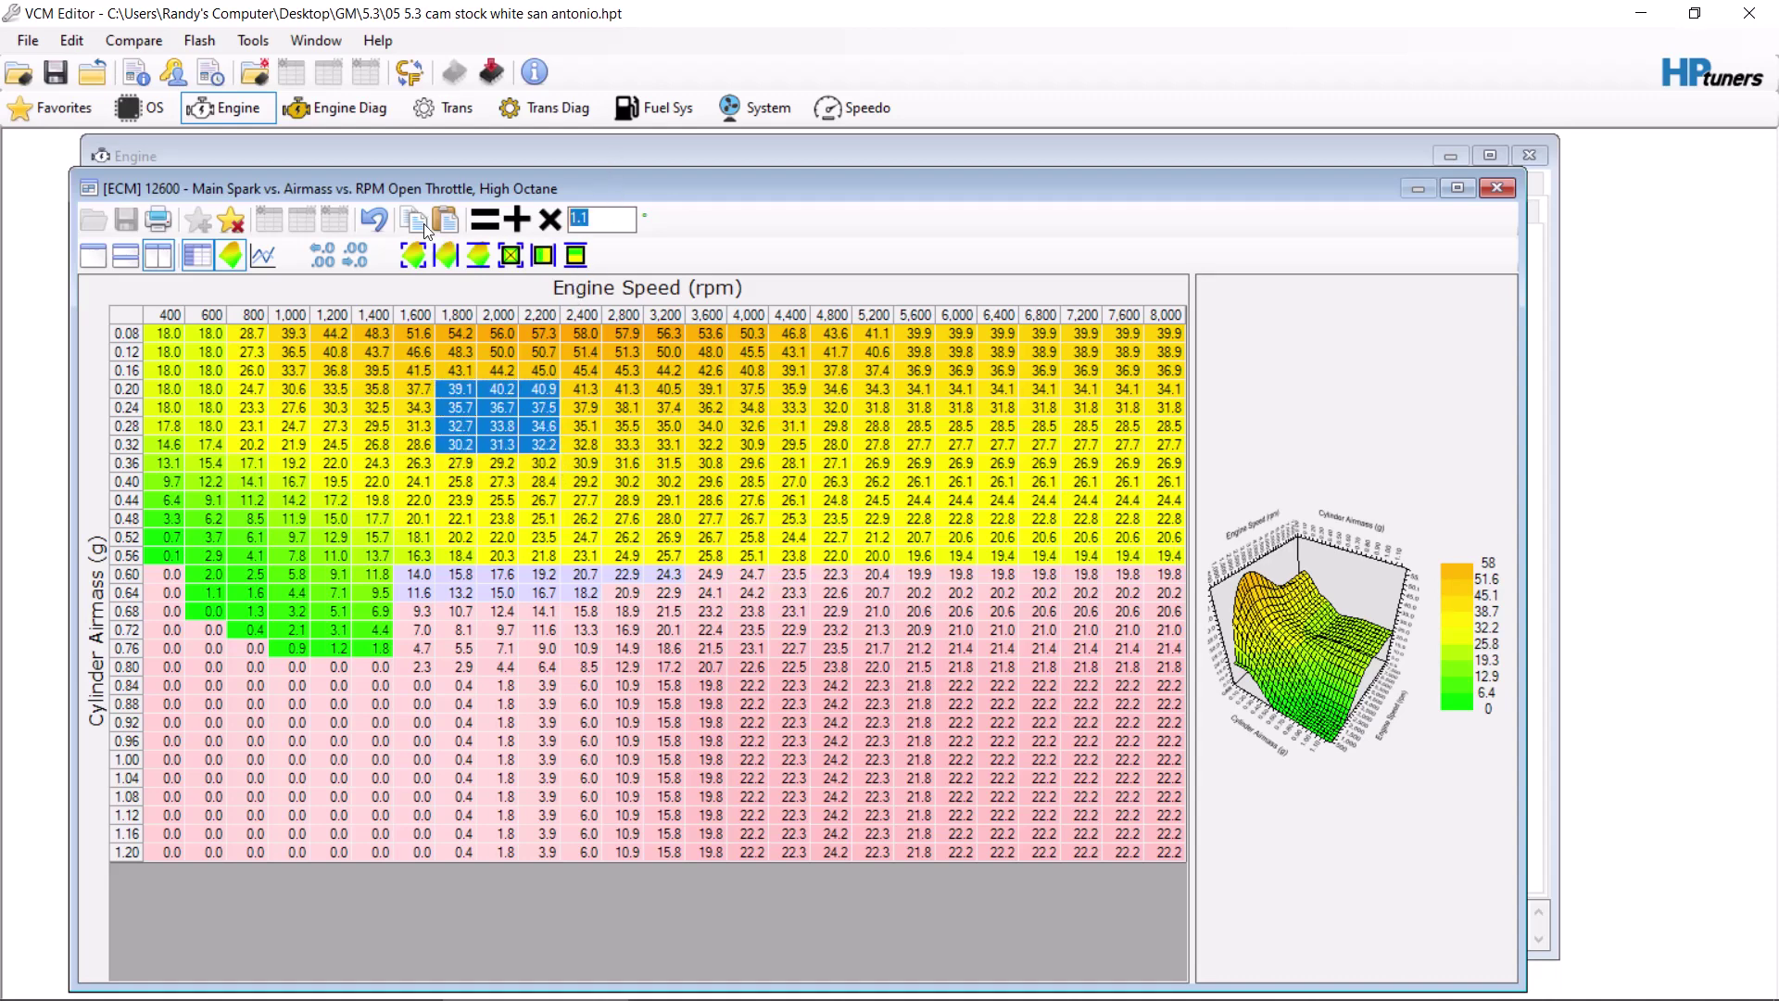
pyautogui.write('2')
pyautogui.click(517, 224)
# Step: Enlarge the 3D spark graph and smooth the cells from 0.48 to 0.80 g between 1,000 and 1,800 rpm
pyautogui.moveTo(1195, 642); pyautogui.dragTo(1087, 758)
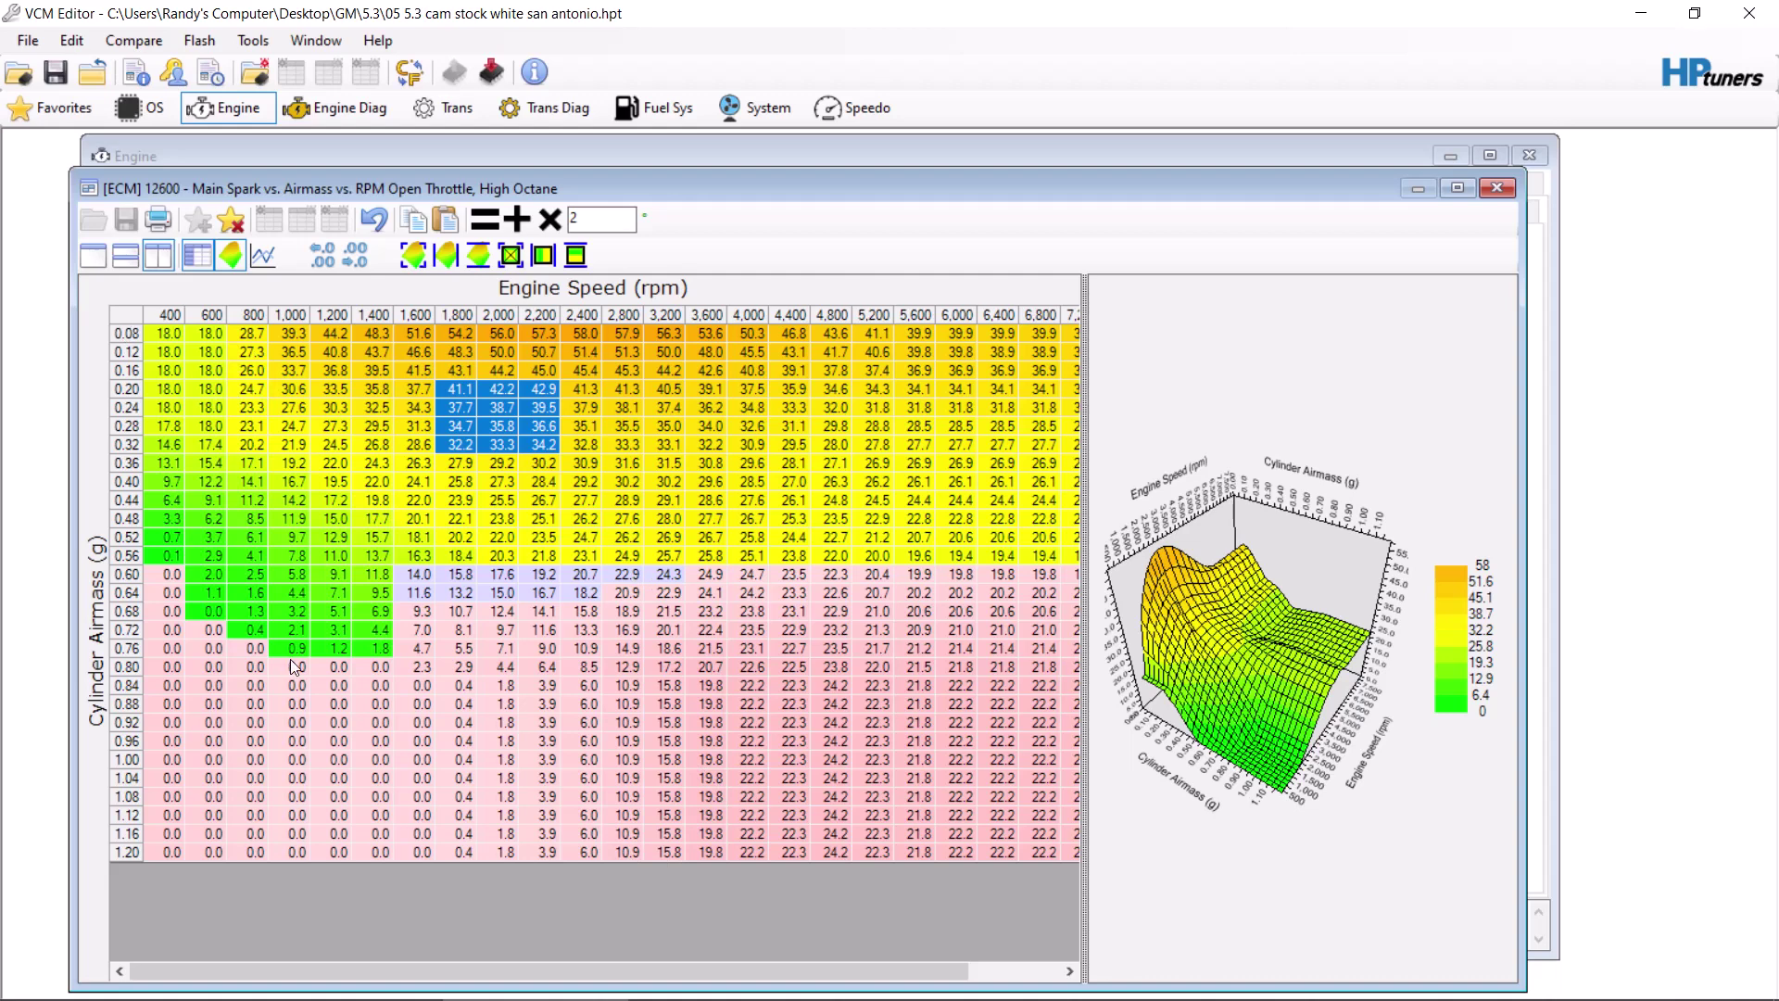
pyautogui.moveTo(460, 667); pyautogui.dragTo(305, 520)
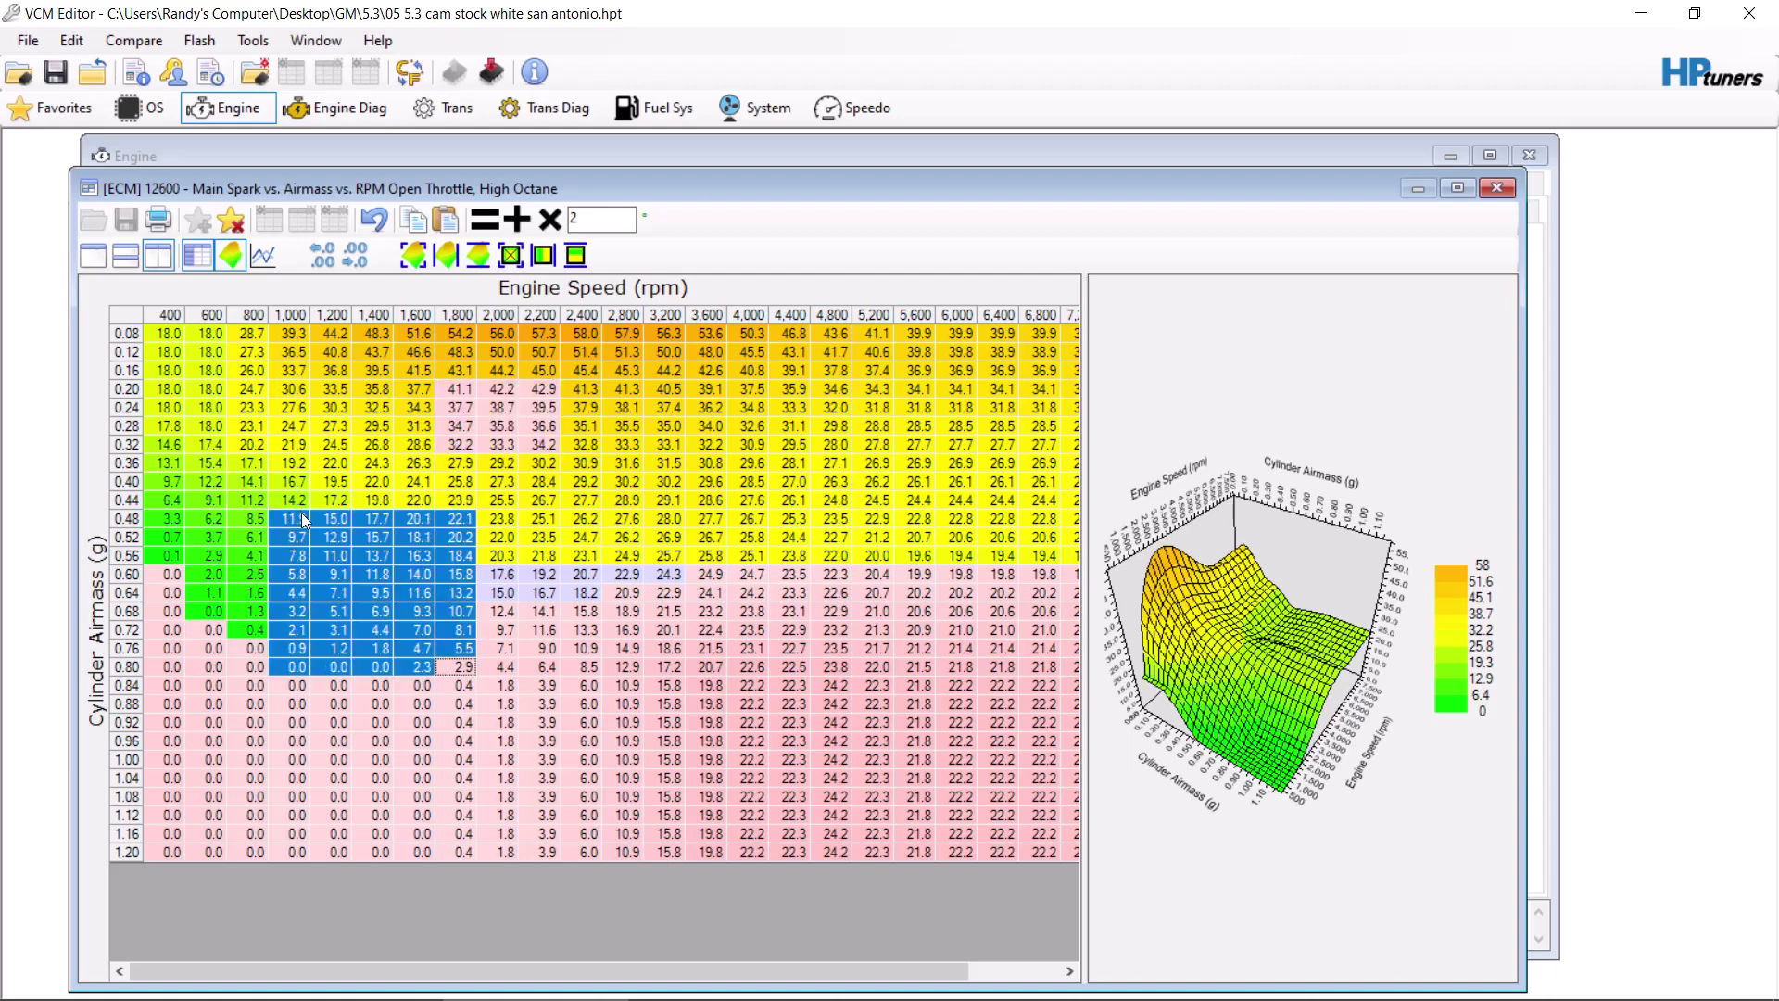
pyautogui.click(419, 247)
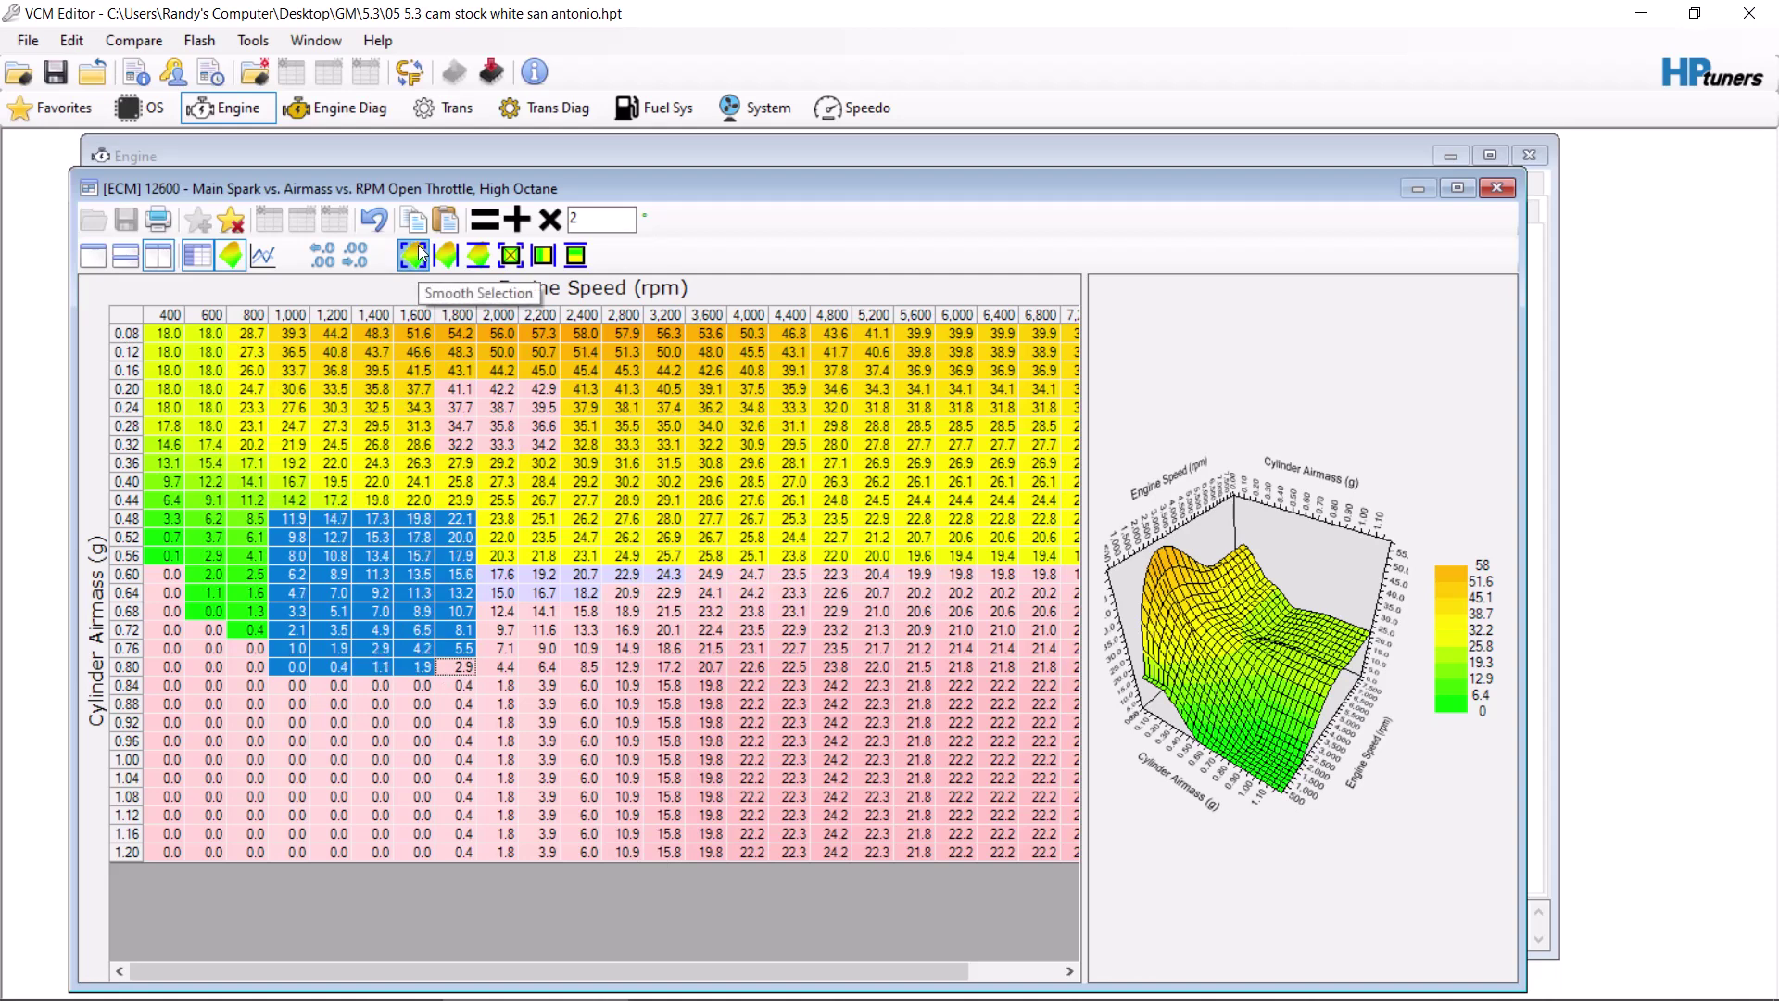
pyautogui.click(519, 782)
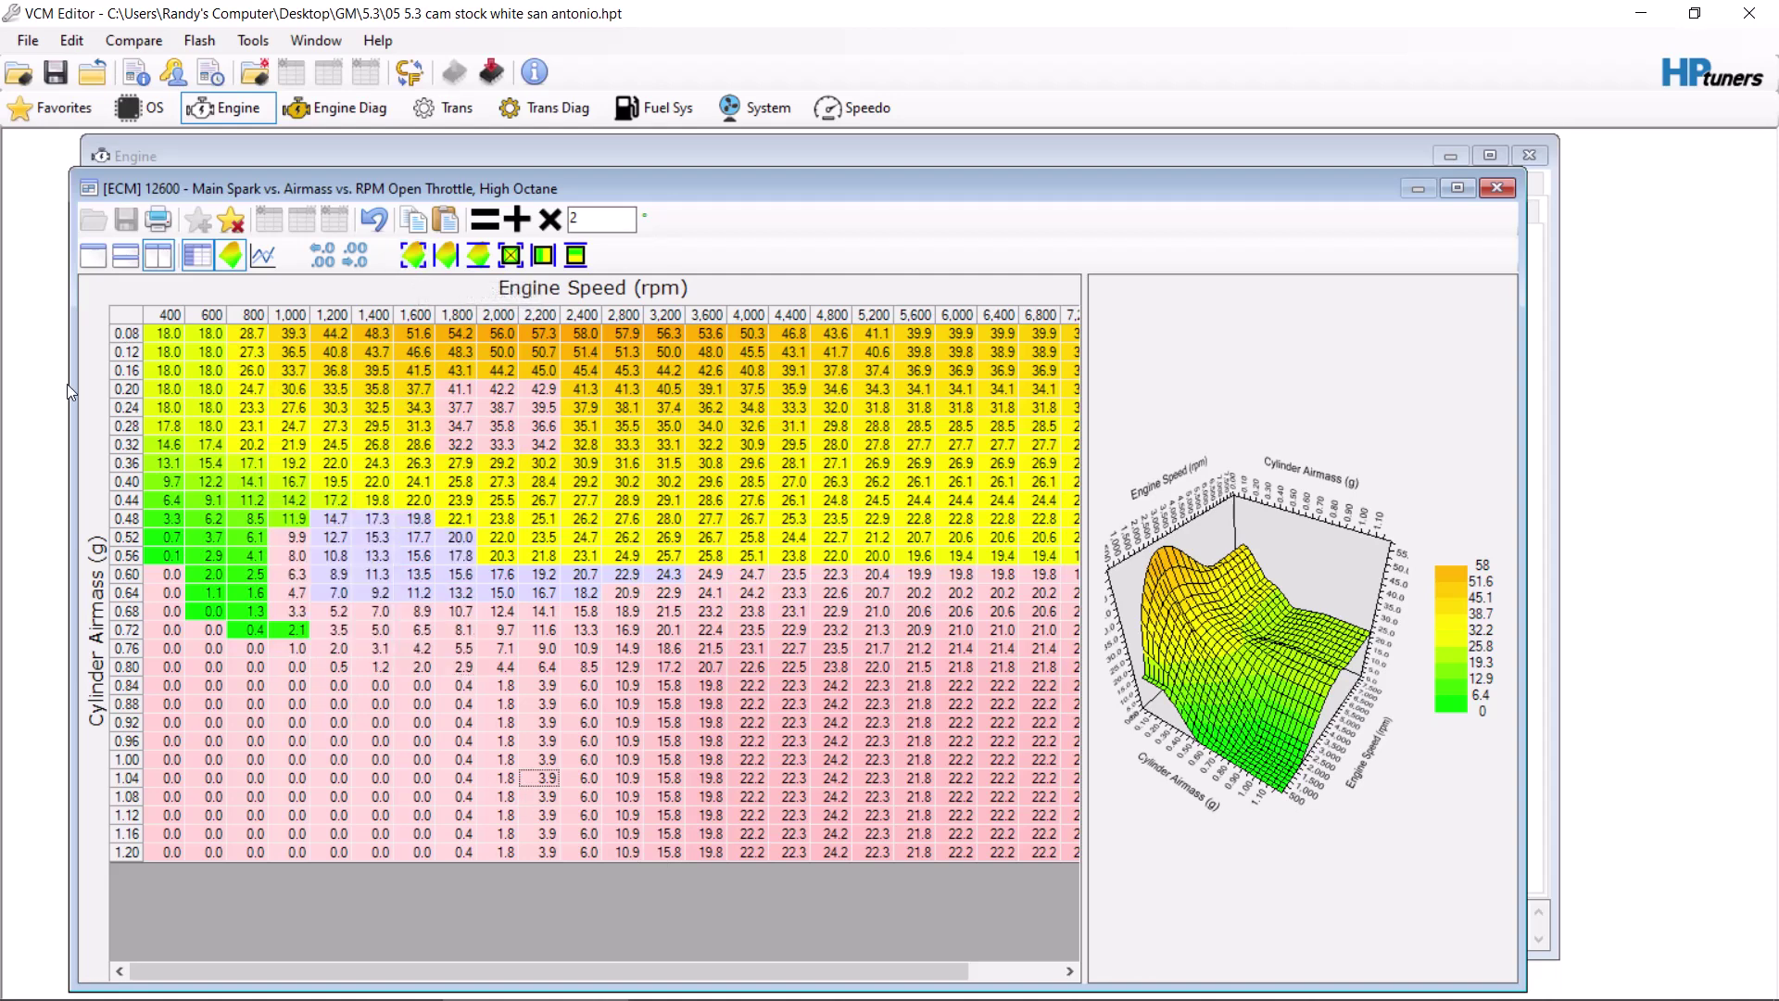
# Step: Copy the entire high octane spark table and paste it over the low octane main spark table
pyautogui.click(135, 323)
pyautogui.rightClick(138, 332)
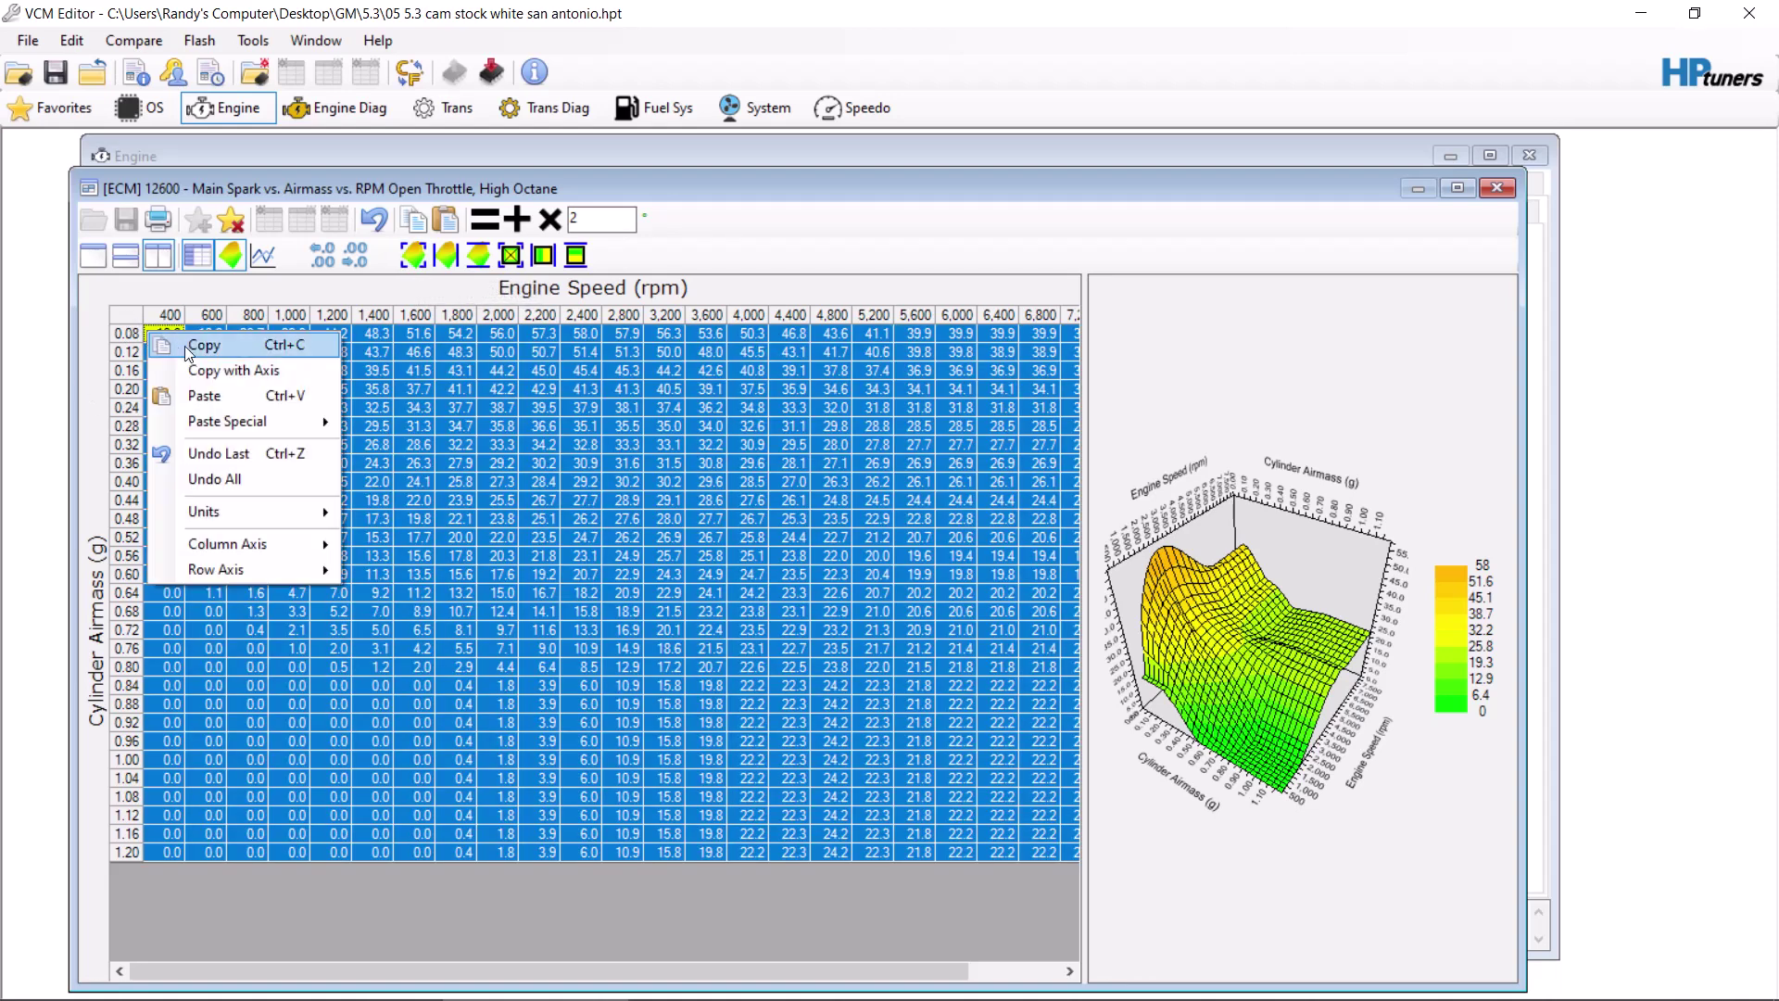
pyautogui.click(186, 341)
pyautogui.click(1497, 188)
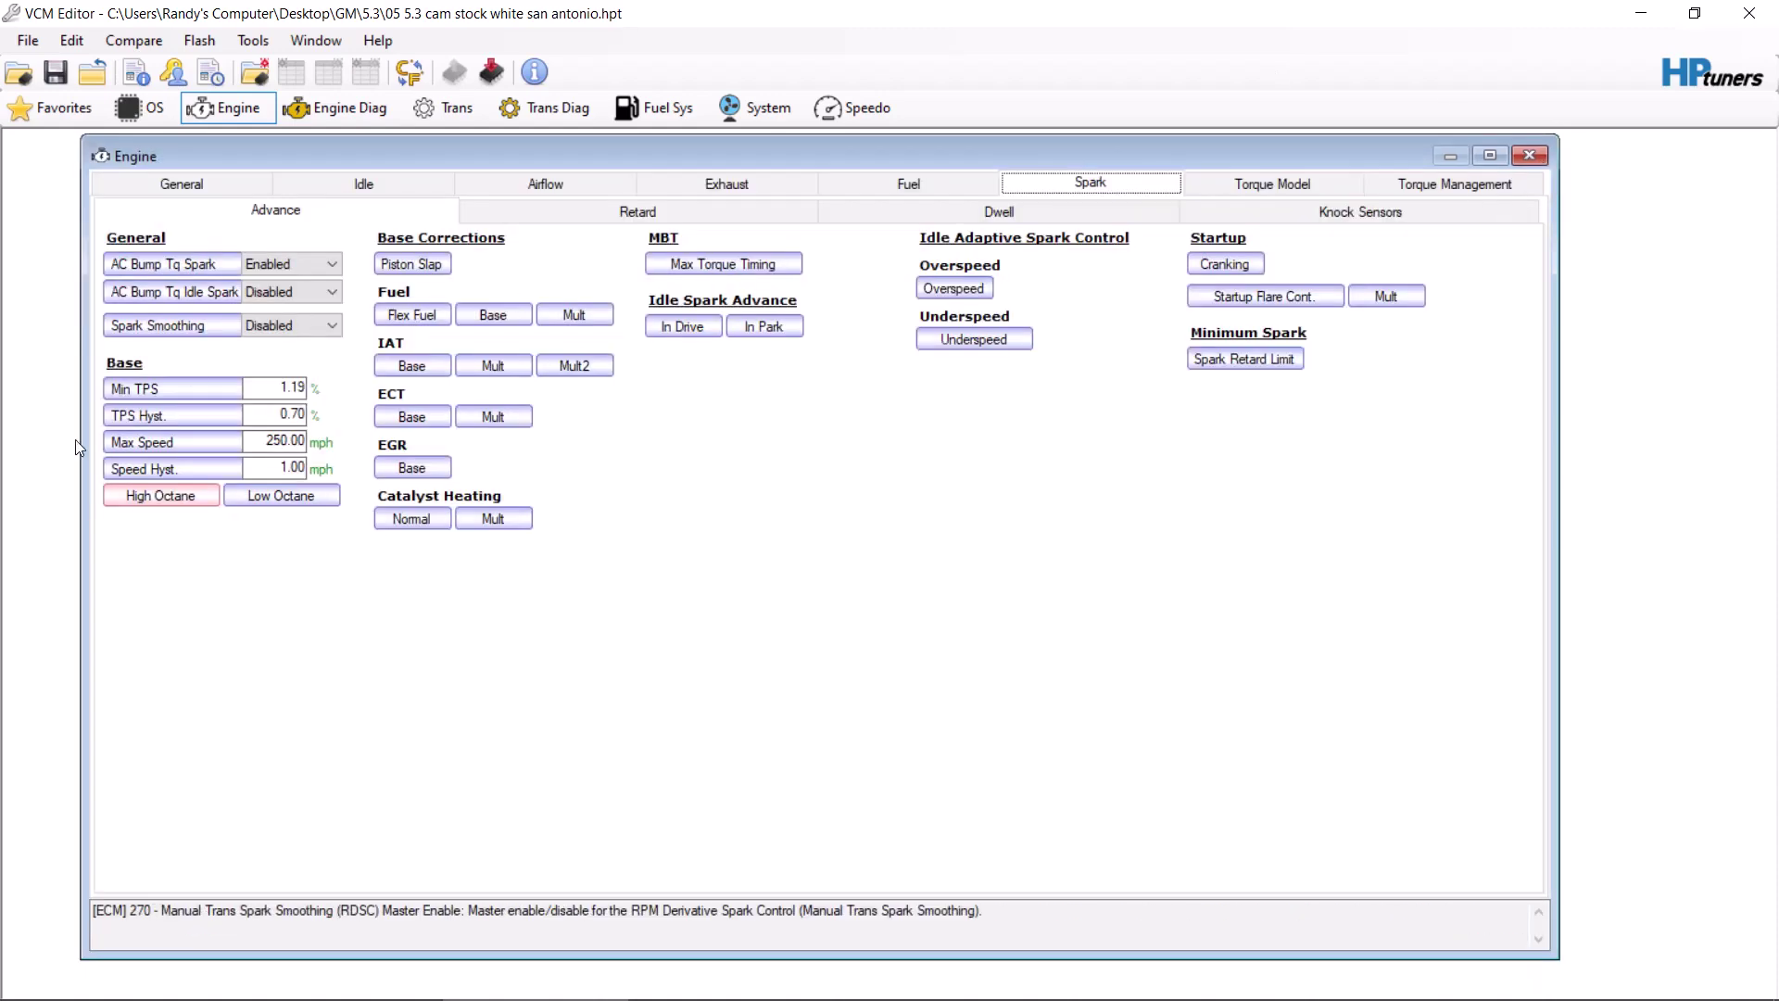
pyautogui.click(243, 498)
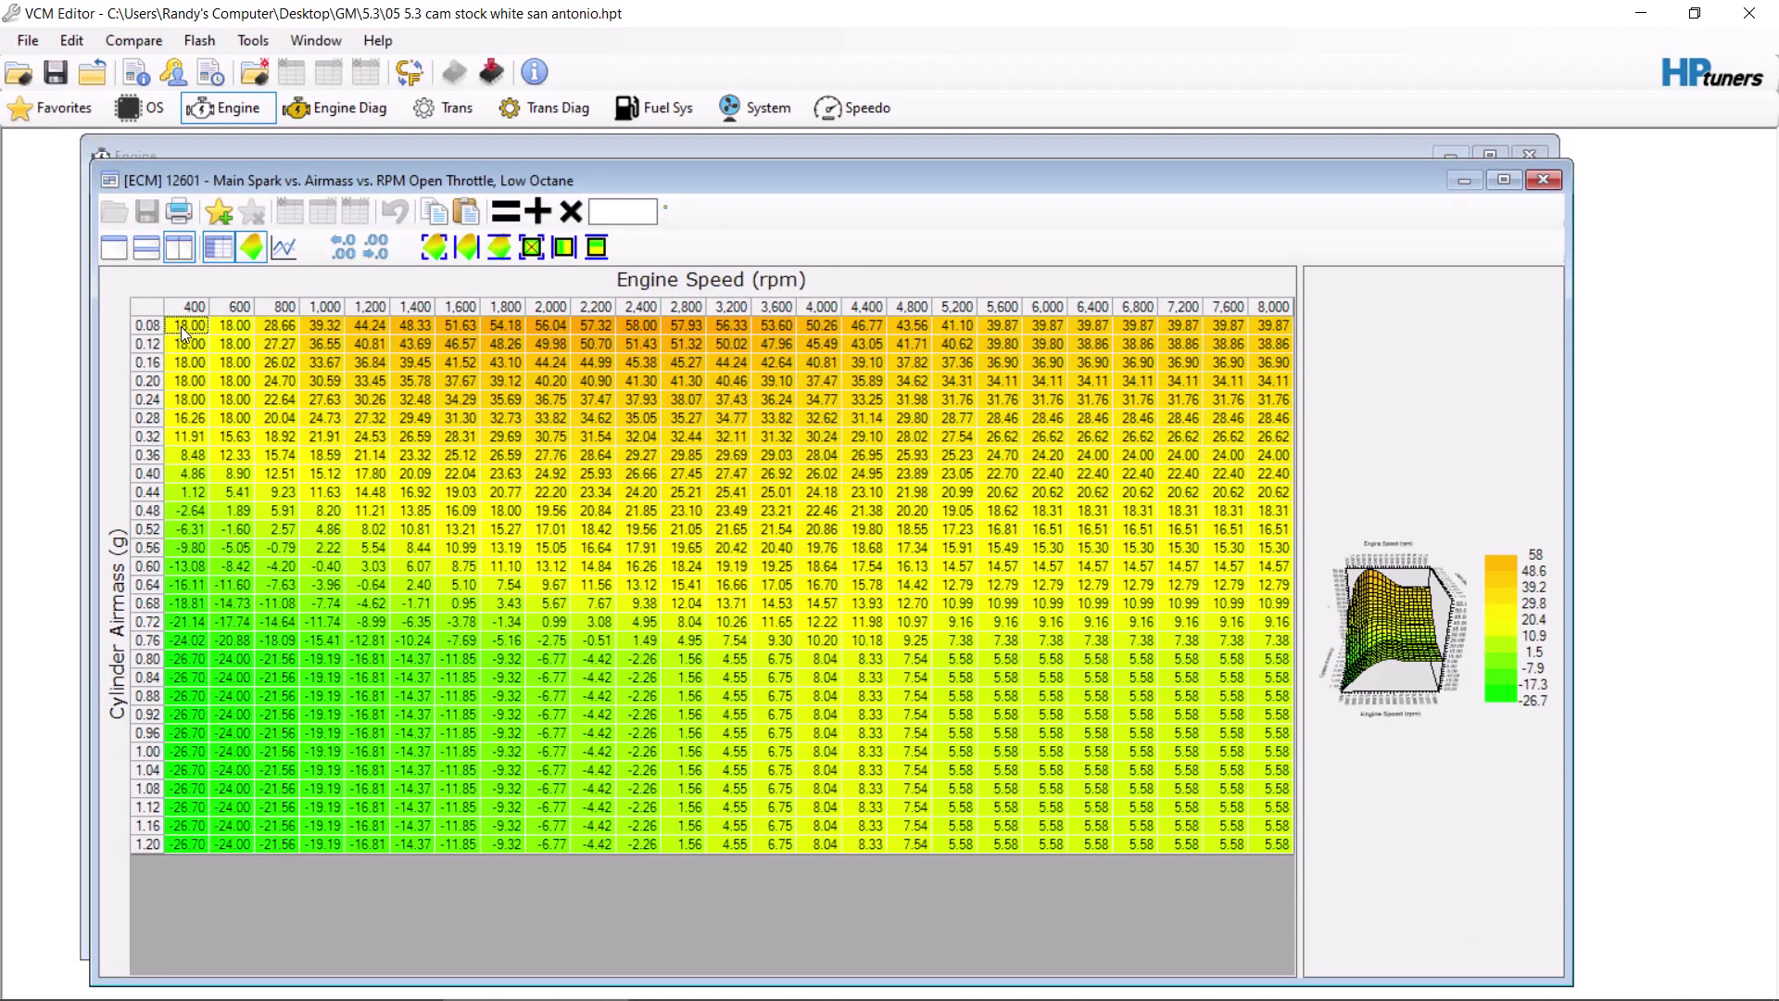
pyautogui.rightClick(181, 327)
pyautogui.click(261, 382)
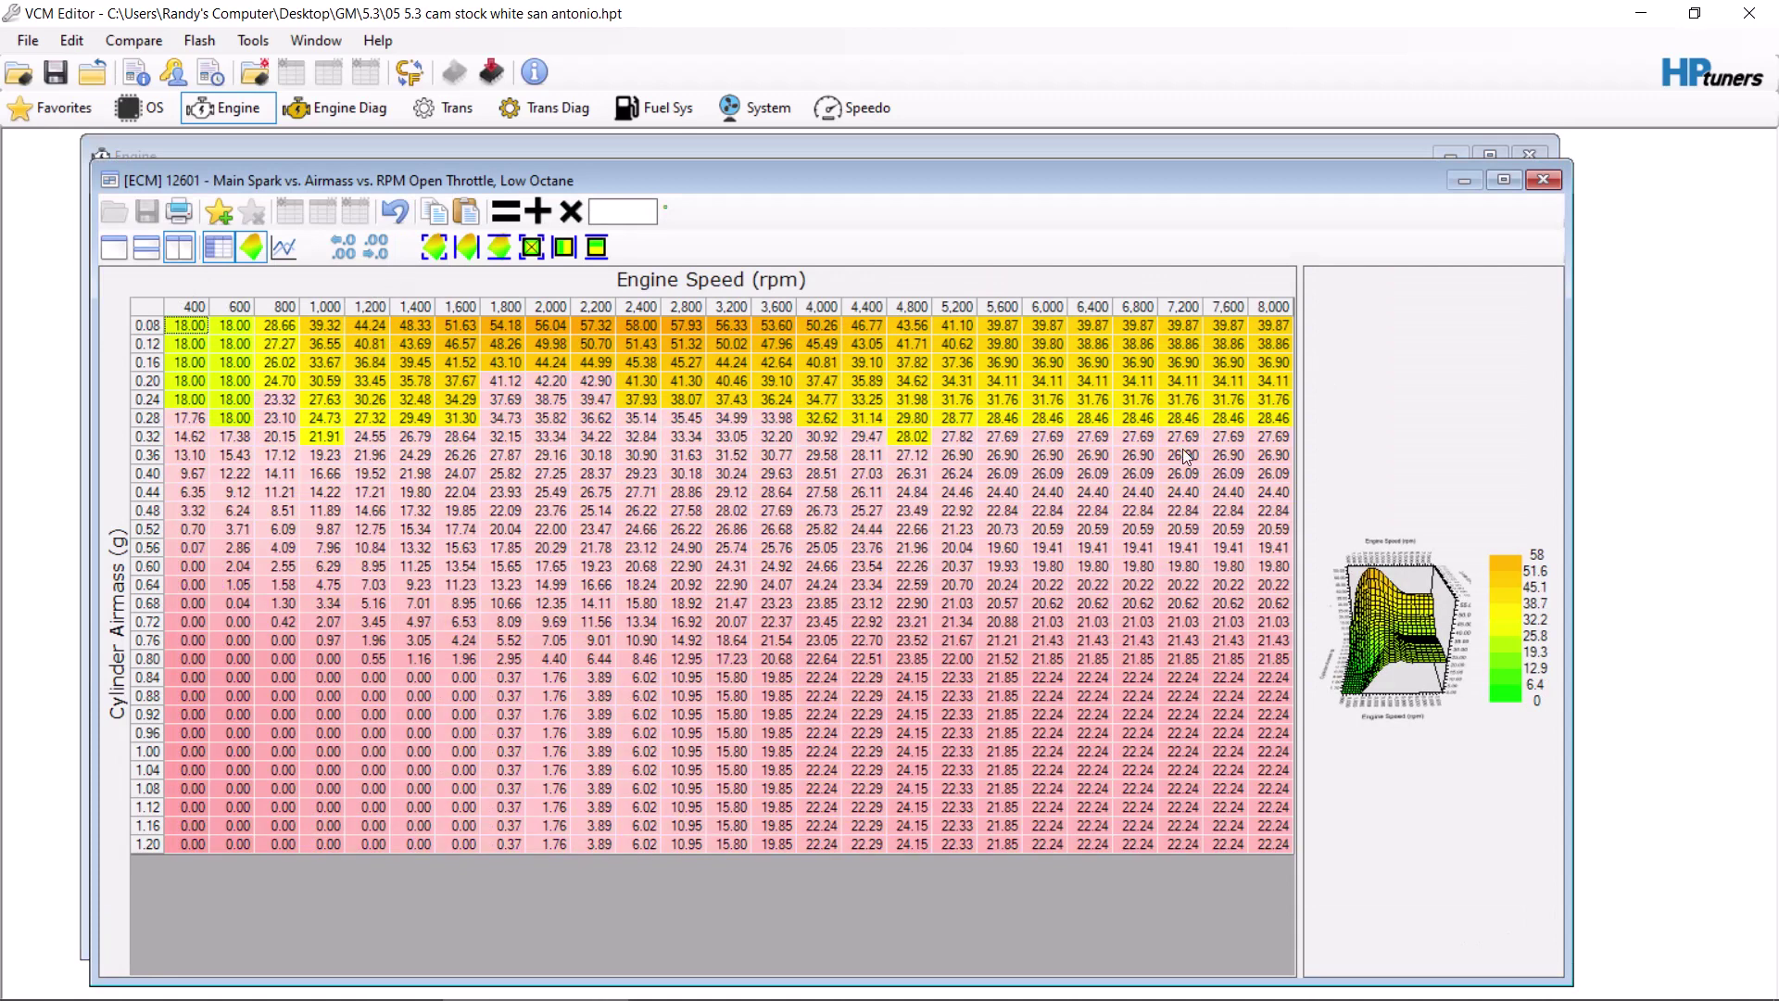
# Step: Subtract 3 degrees of timing from every cell in the 0.36 to 1.20 g rows
pyautogui.moveTo(1284, 454); pyautogui.dragTo(186, 992)
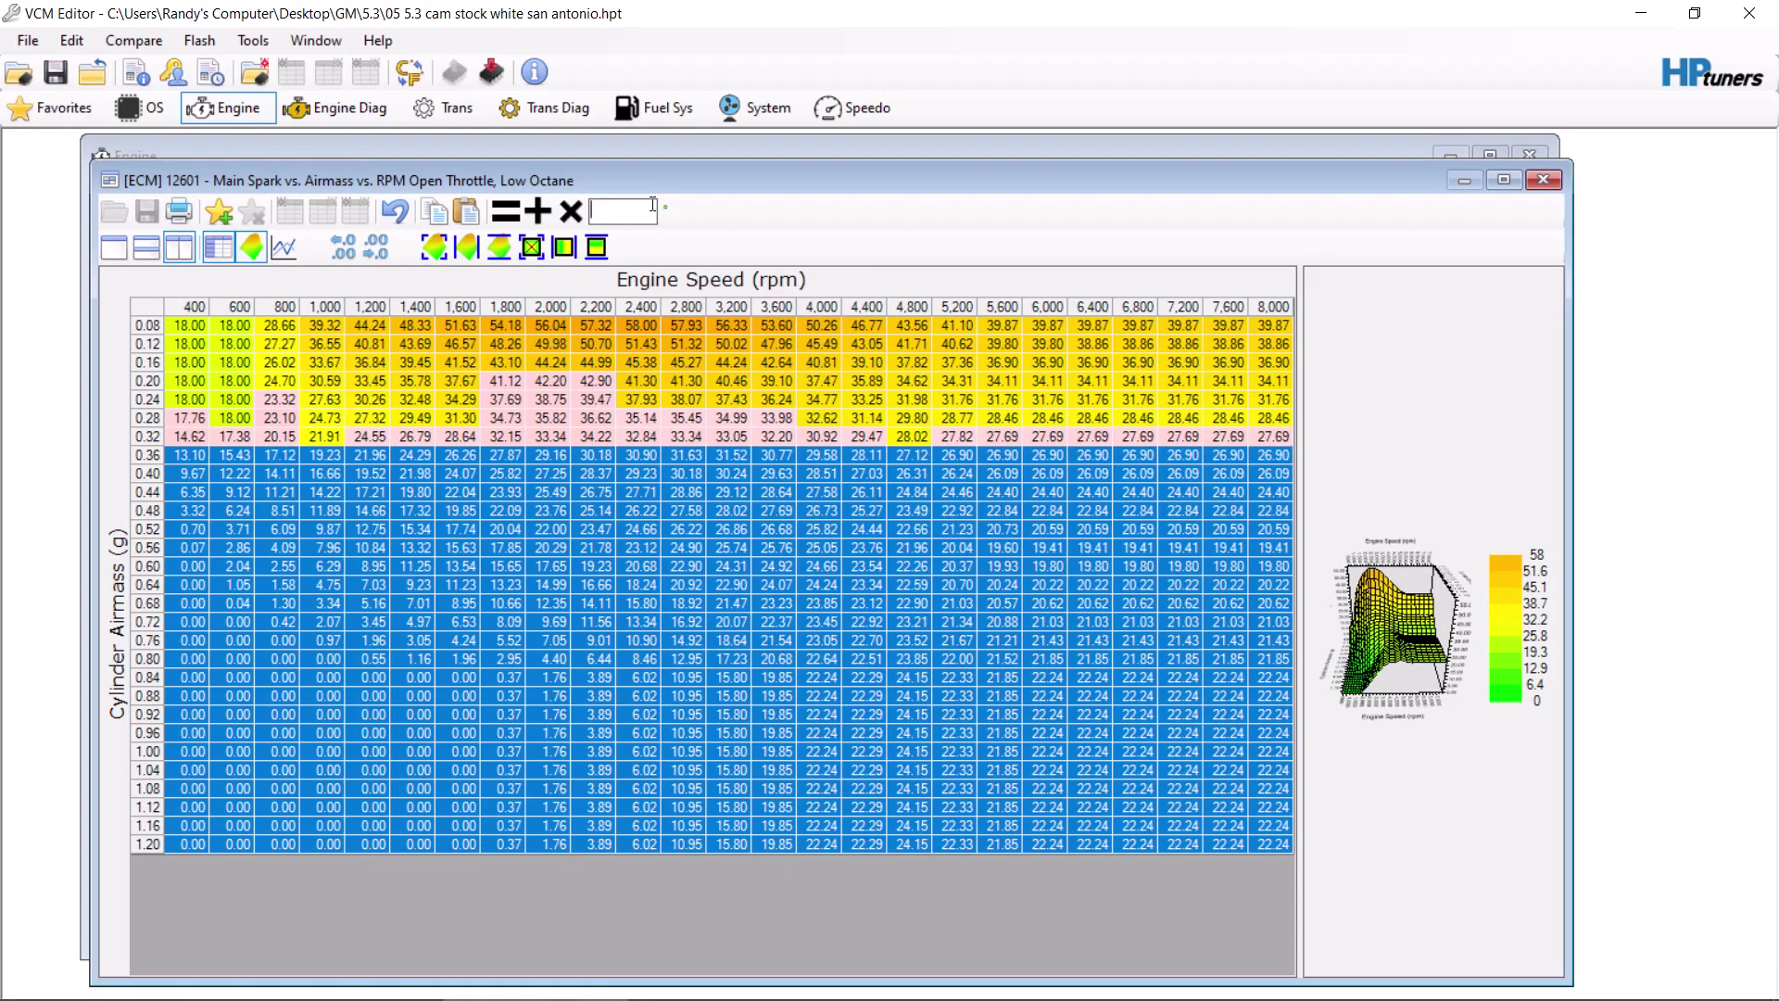
pyautogui.write('-3')
pyautogui.click(537, 211)
# Step: Subtract 3 degrees from the 0.32 g row at 400 to 800, 1,200 to 4,400 and 5,200 to 8,000 rpm
pyautogui.moveTo(276, 439); pyautogui.dragTo(168, 443)
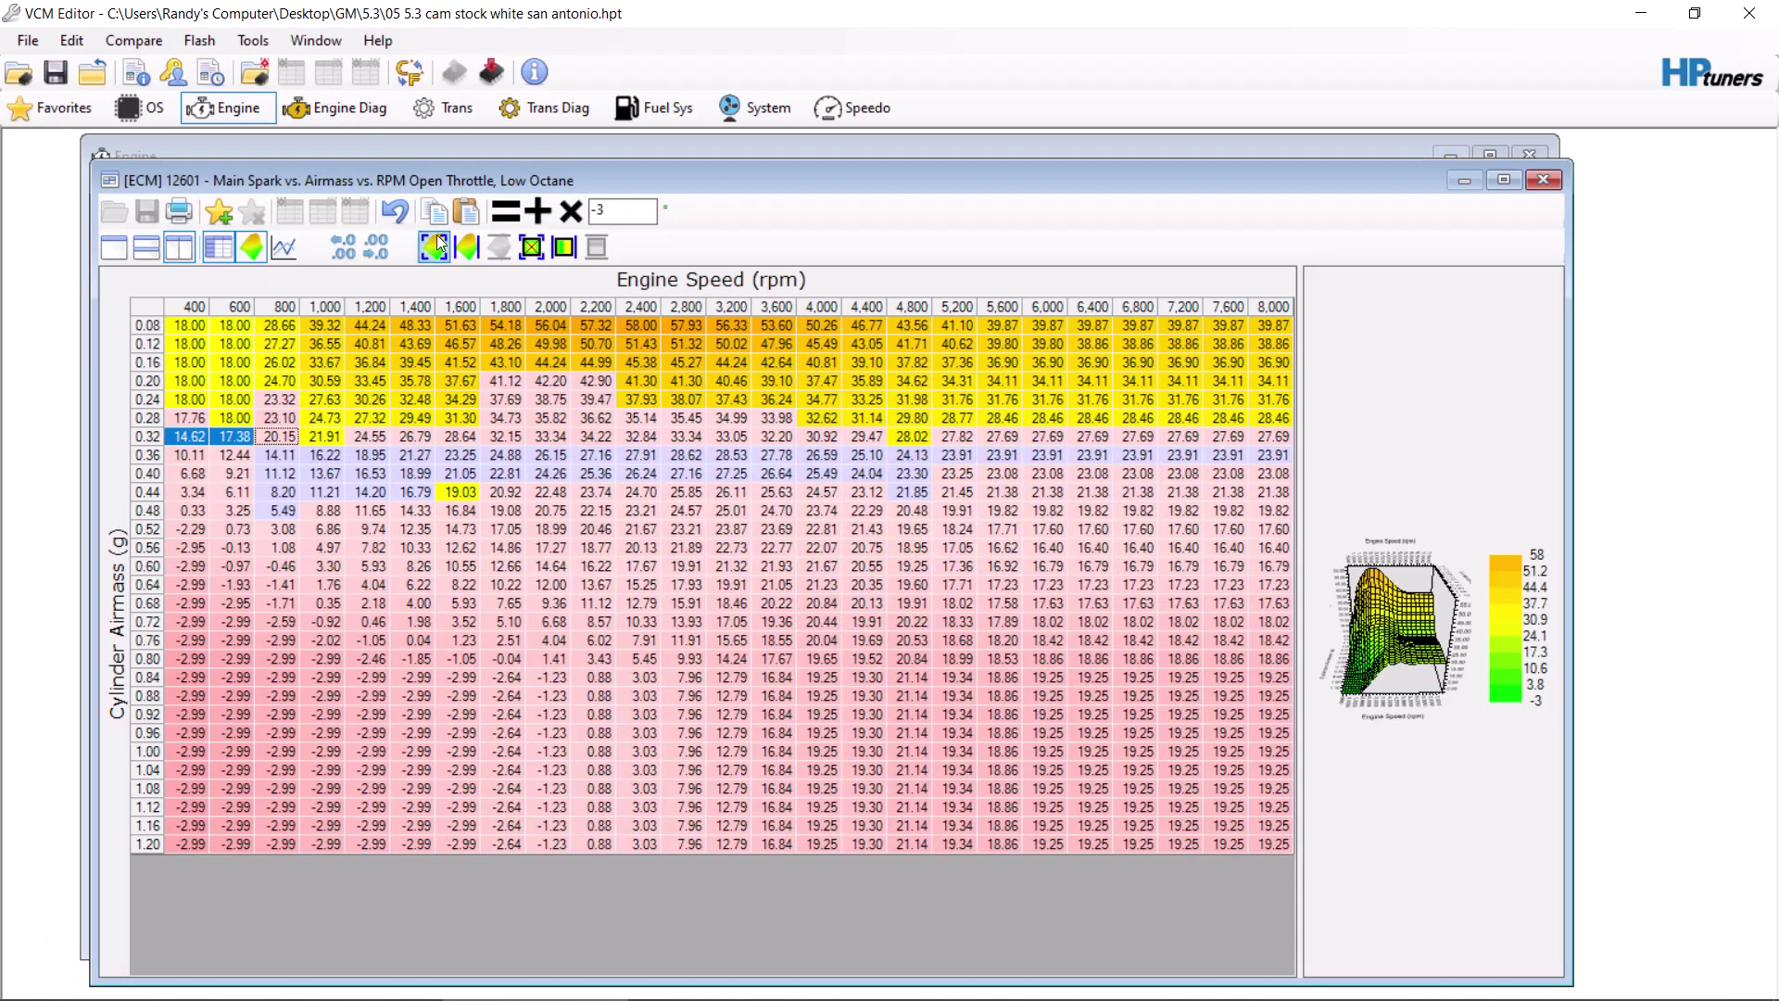
pyautogui.click(537, 212)
pyautogui.moveTo(365, 432); pyautogui.dragTo(865, 440)
pyautogui.press('+')
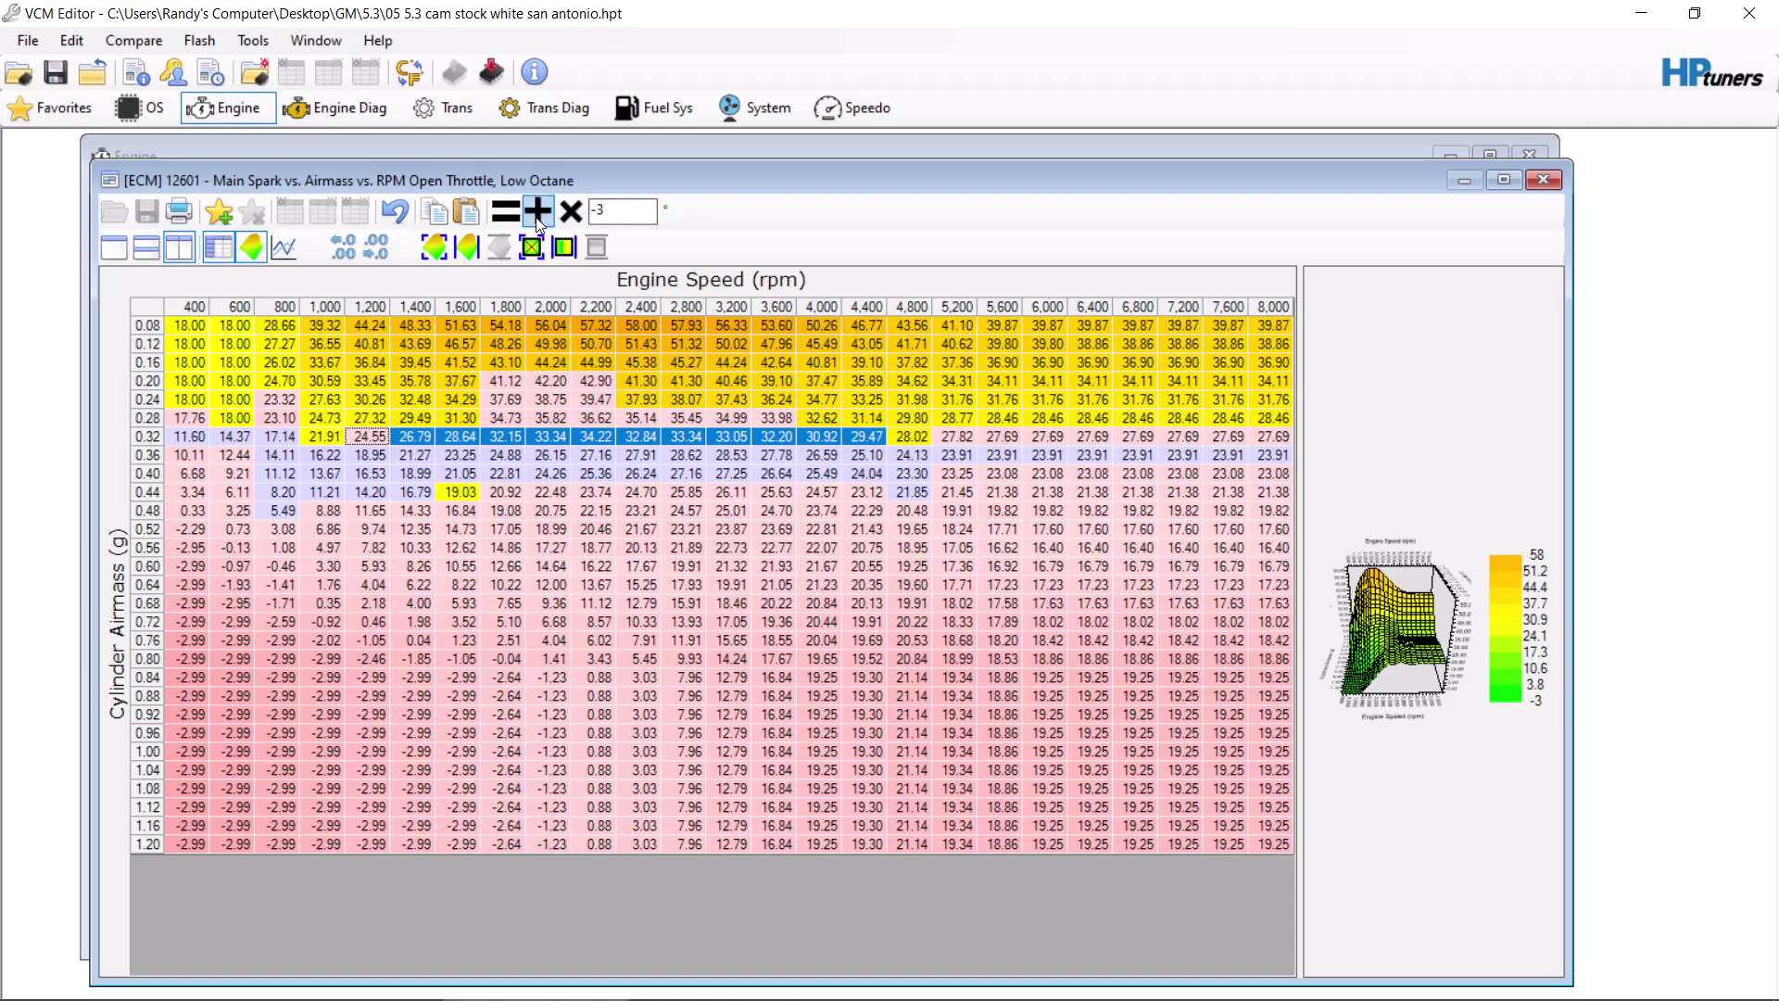
pyautogui.moveTo(966, 438); pyautogui.dragTo(1303, 441)
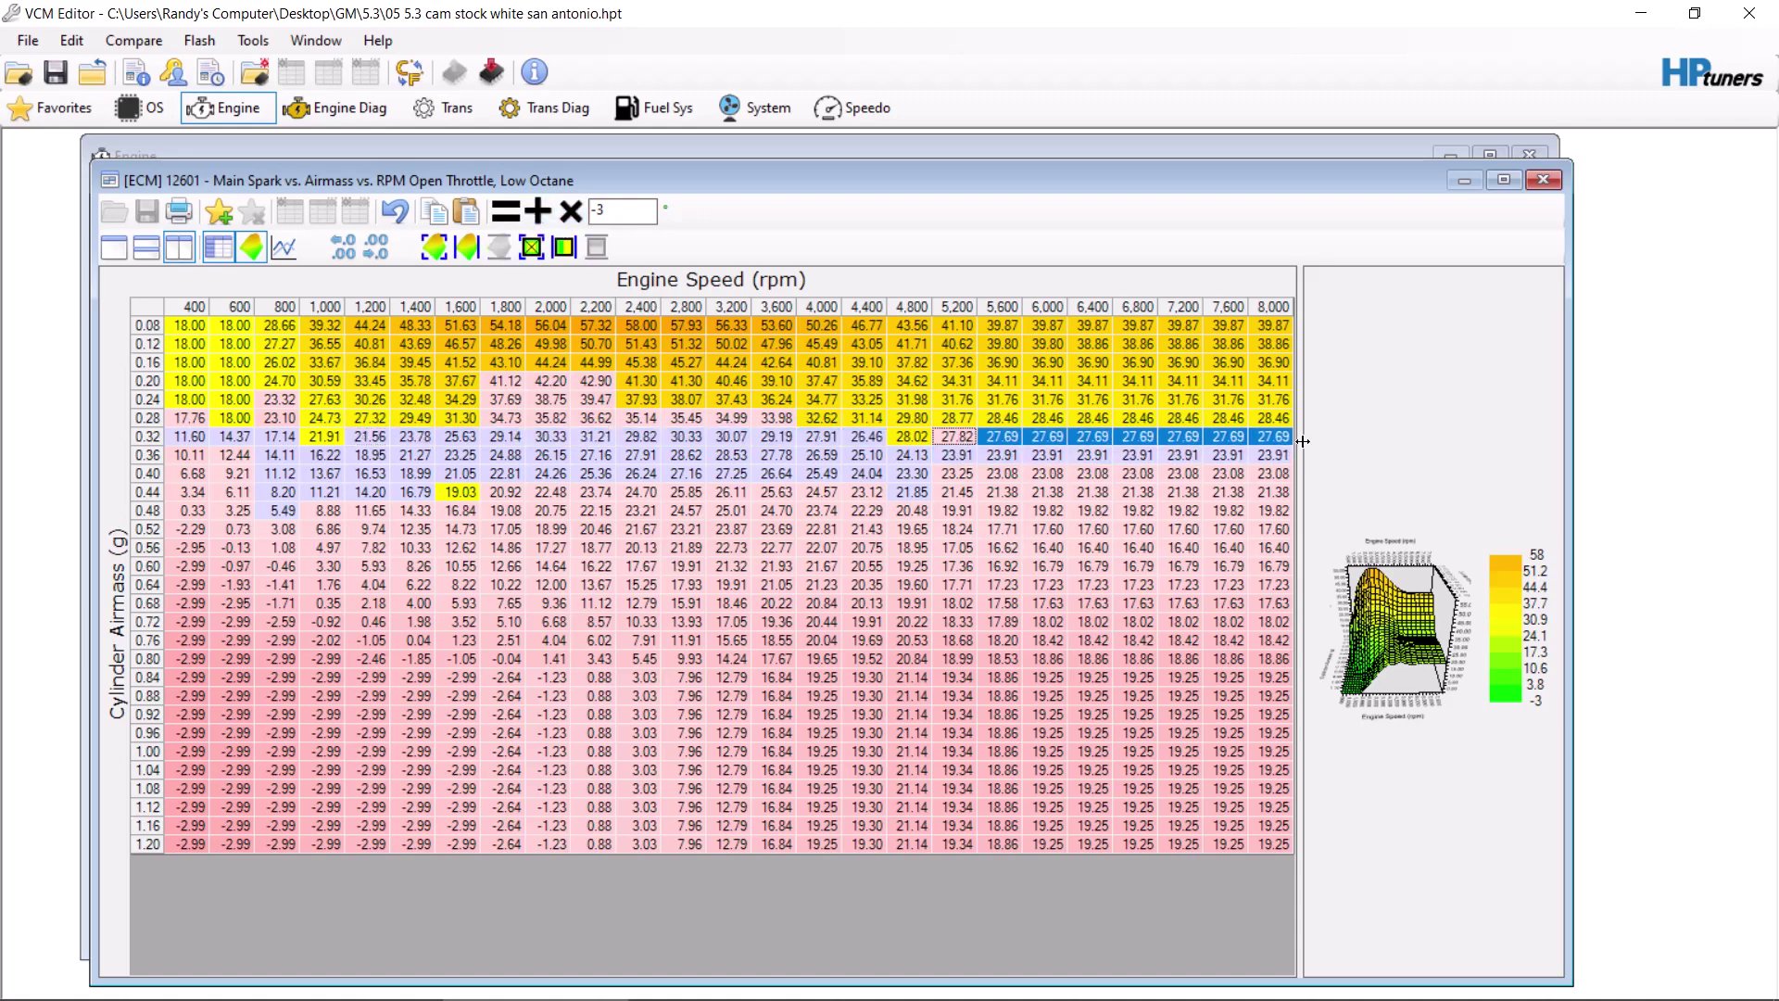
pyautogui.click(536, 211)
# Step: Undo the 3-degree reductions in the 0.32 g row from 1,200 to 8,000 rpm
pyautogui.moveTo(508, 418); pyautogui.dragTo(754, 415)
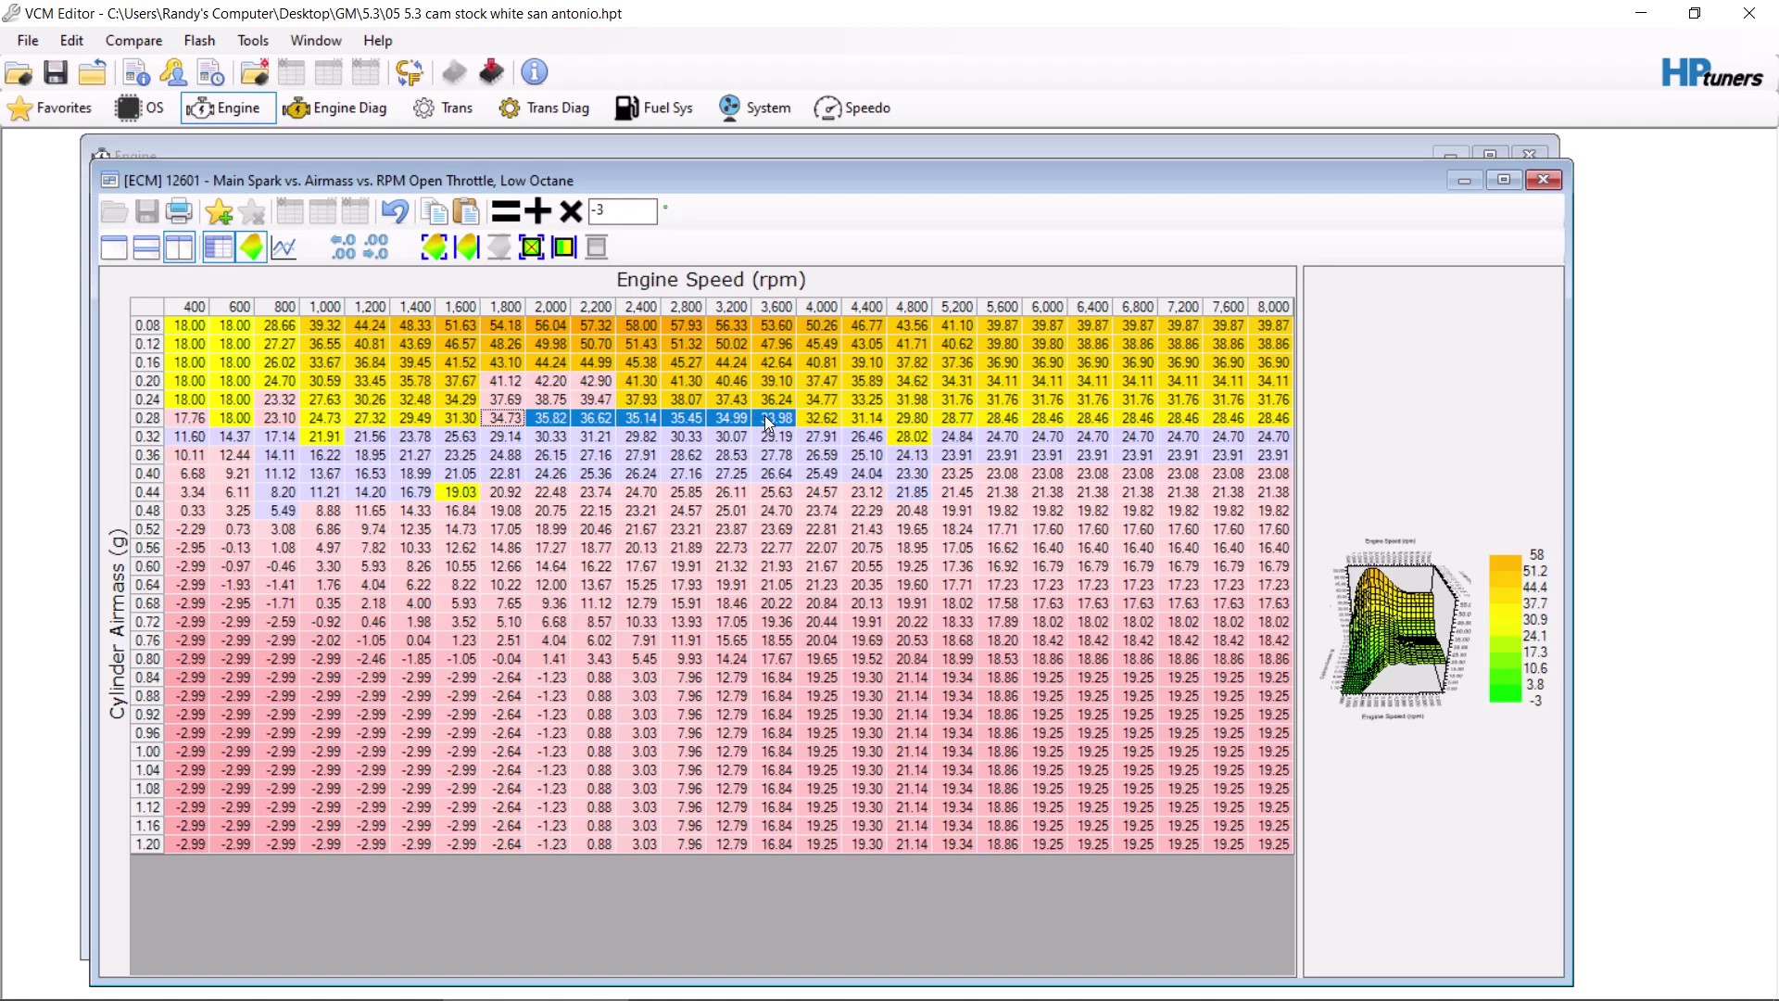
pyautogui.click(613, 432)
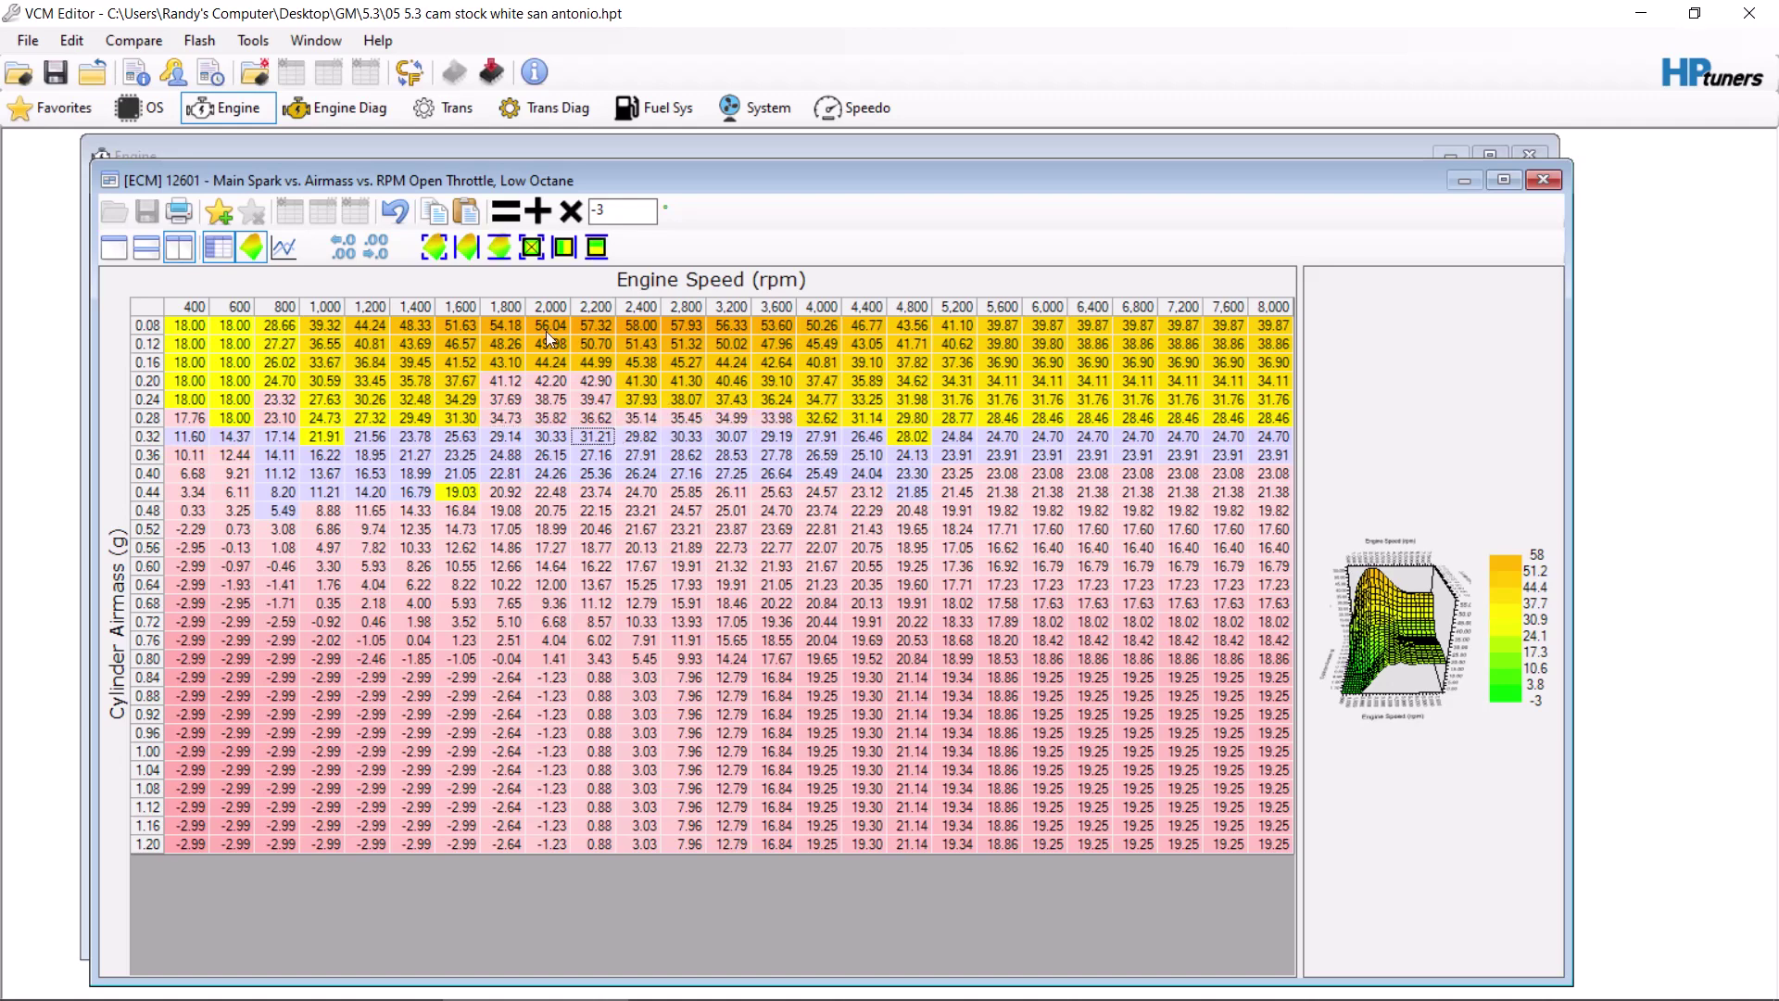
pyautogui.click(393, 219)
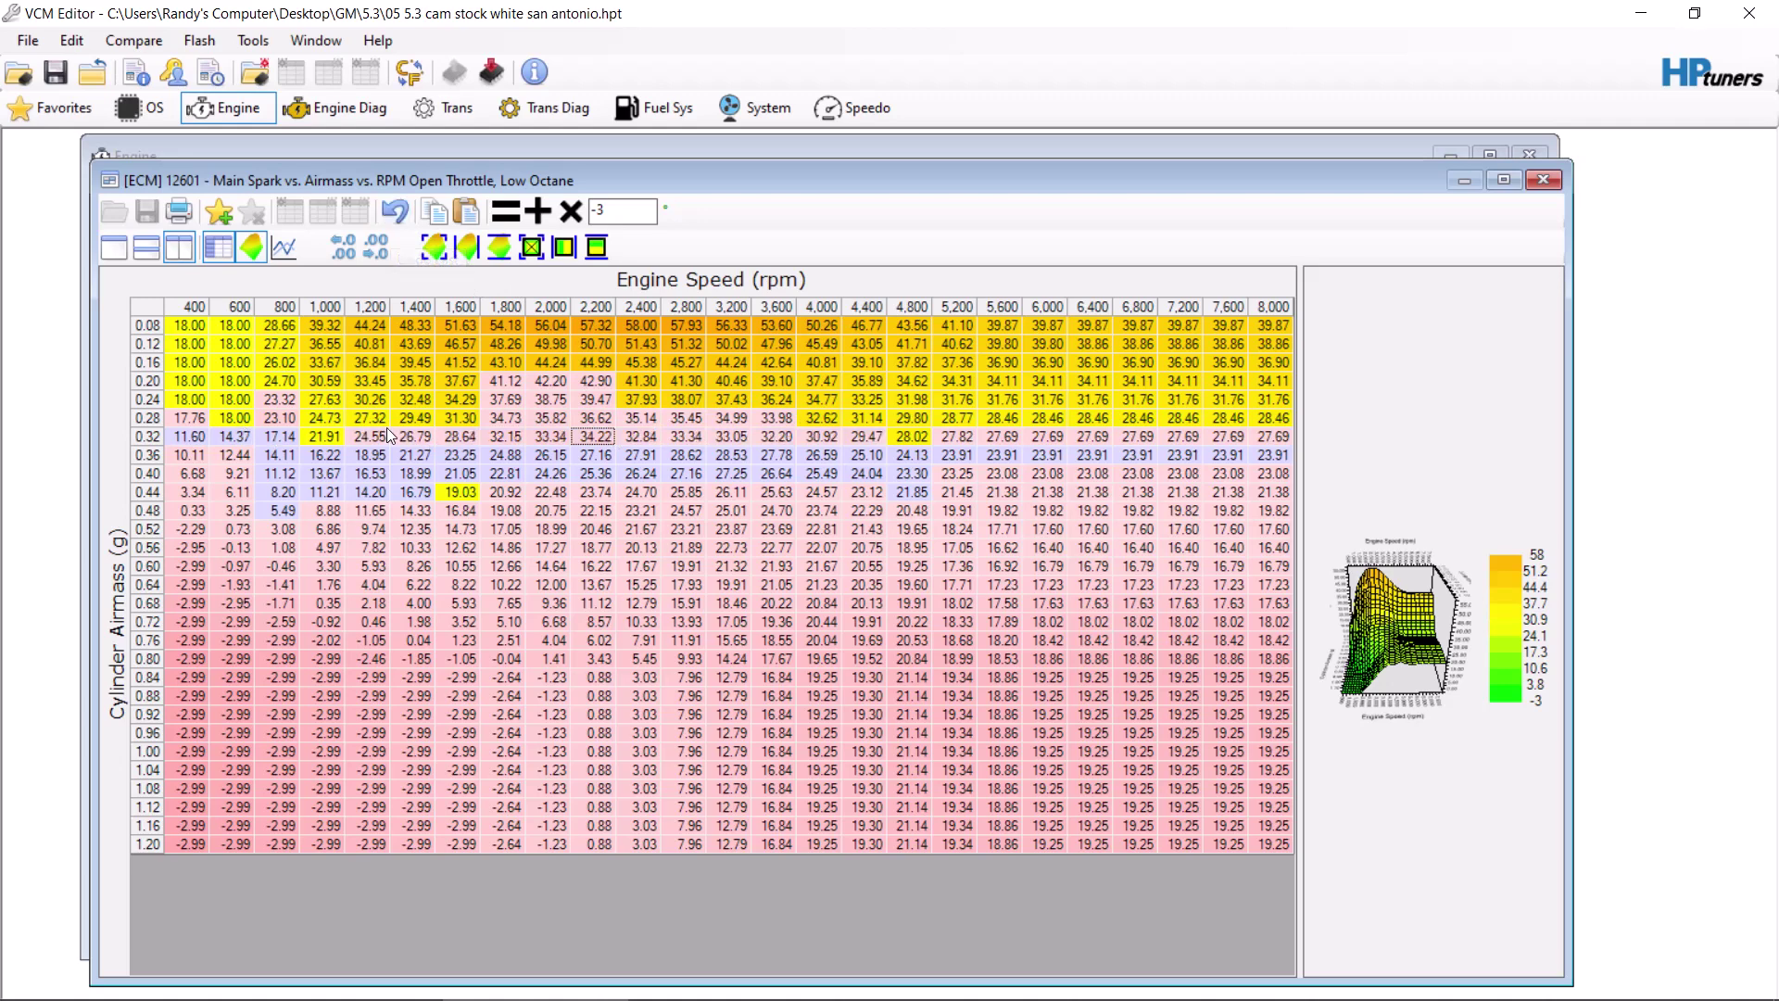
# Step: Subtract 3 degrees from selected 0.28 and 0.32 g cells between 1,200 and 8,000 rpm, skipping 1,800 to 2,200 rpm
pyautogui.moveTo(387, 431); pyautogui.dragTo(461, 435)
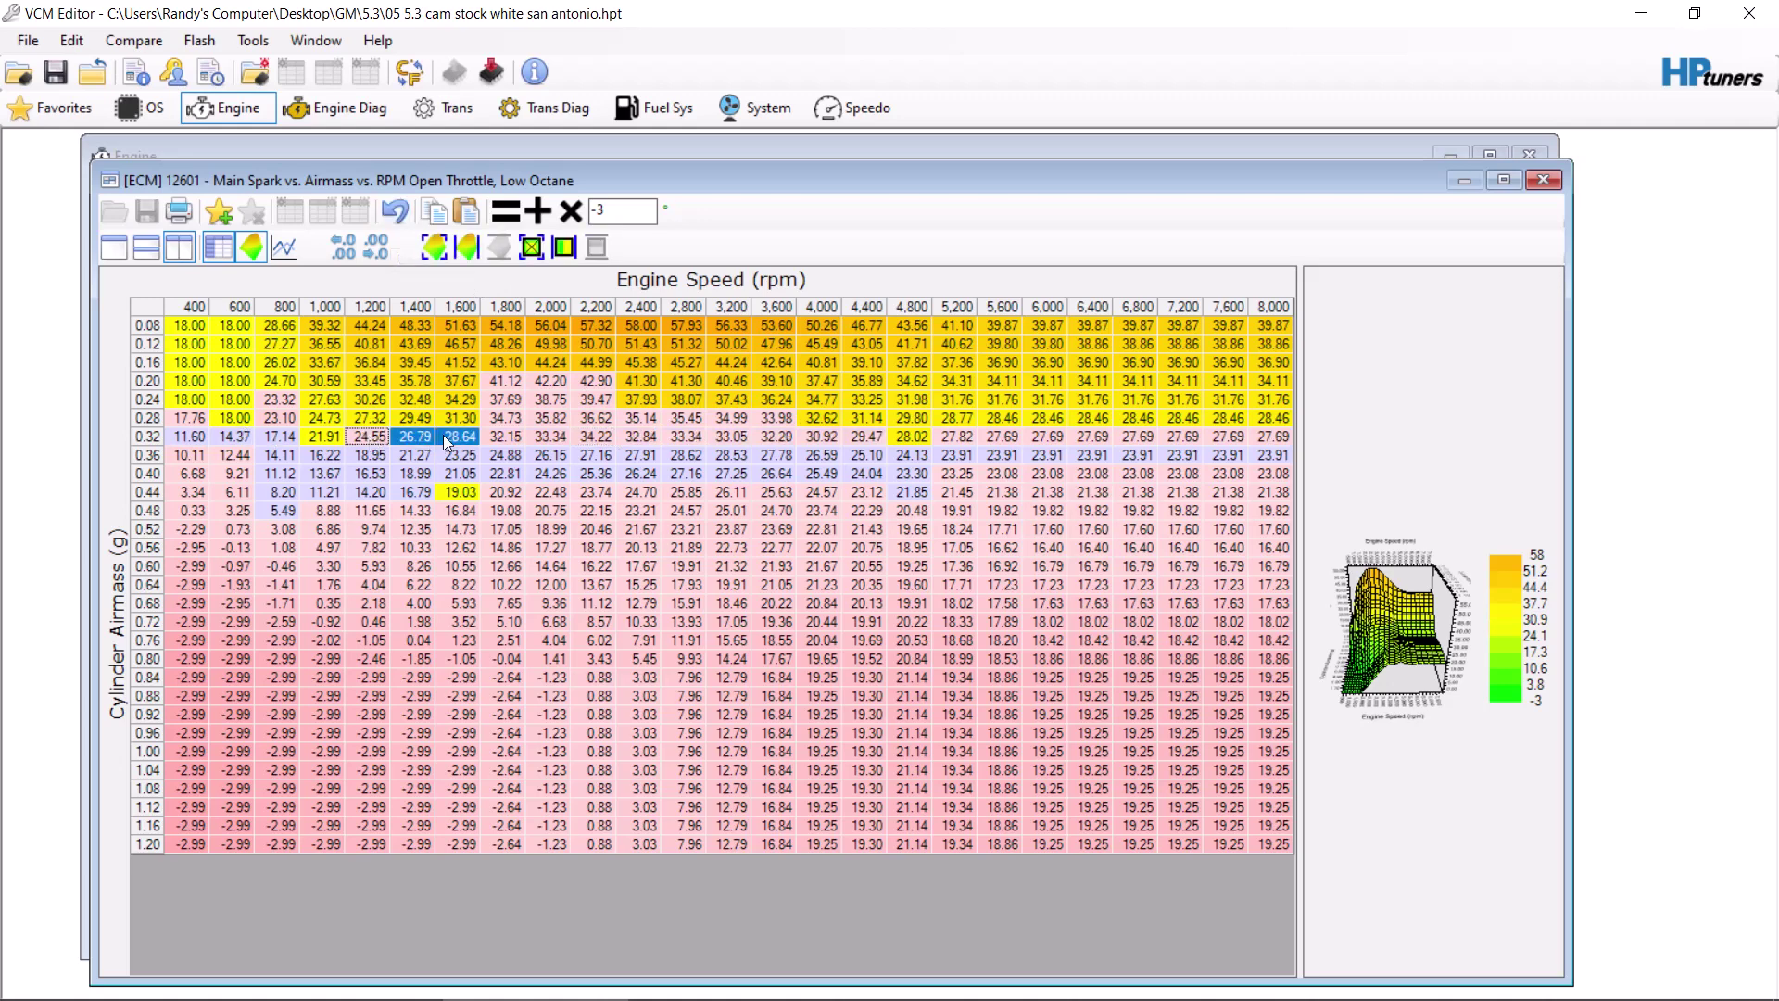
pyautogui.click(539, 212)
pyautogui.moveTo(642, 439); pyautogui.dragTo(1297, 434)
pyautogui.click(538, 212)
pyautogui.click(538, 212)
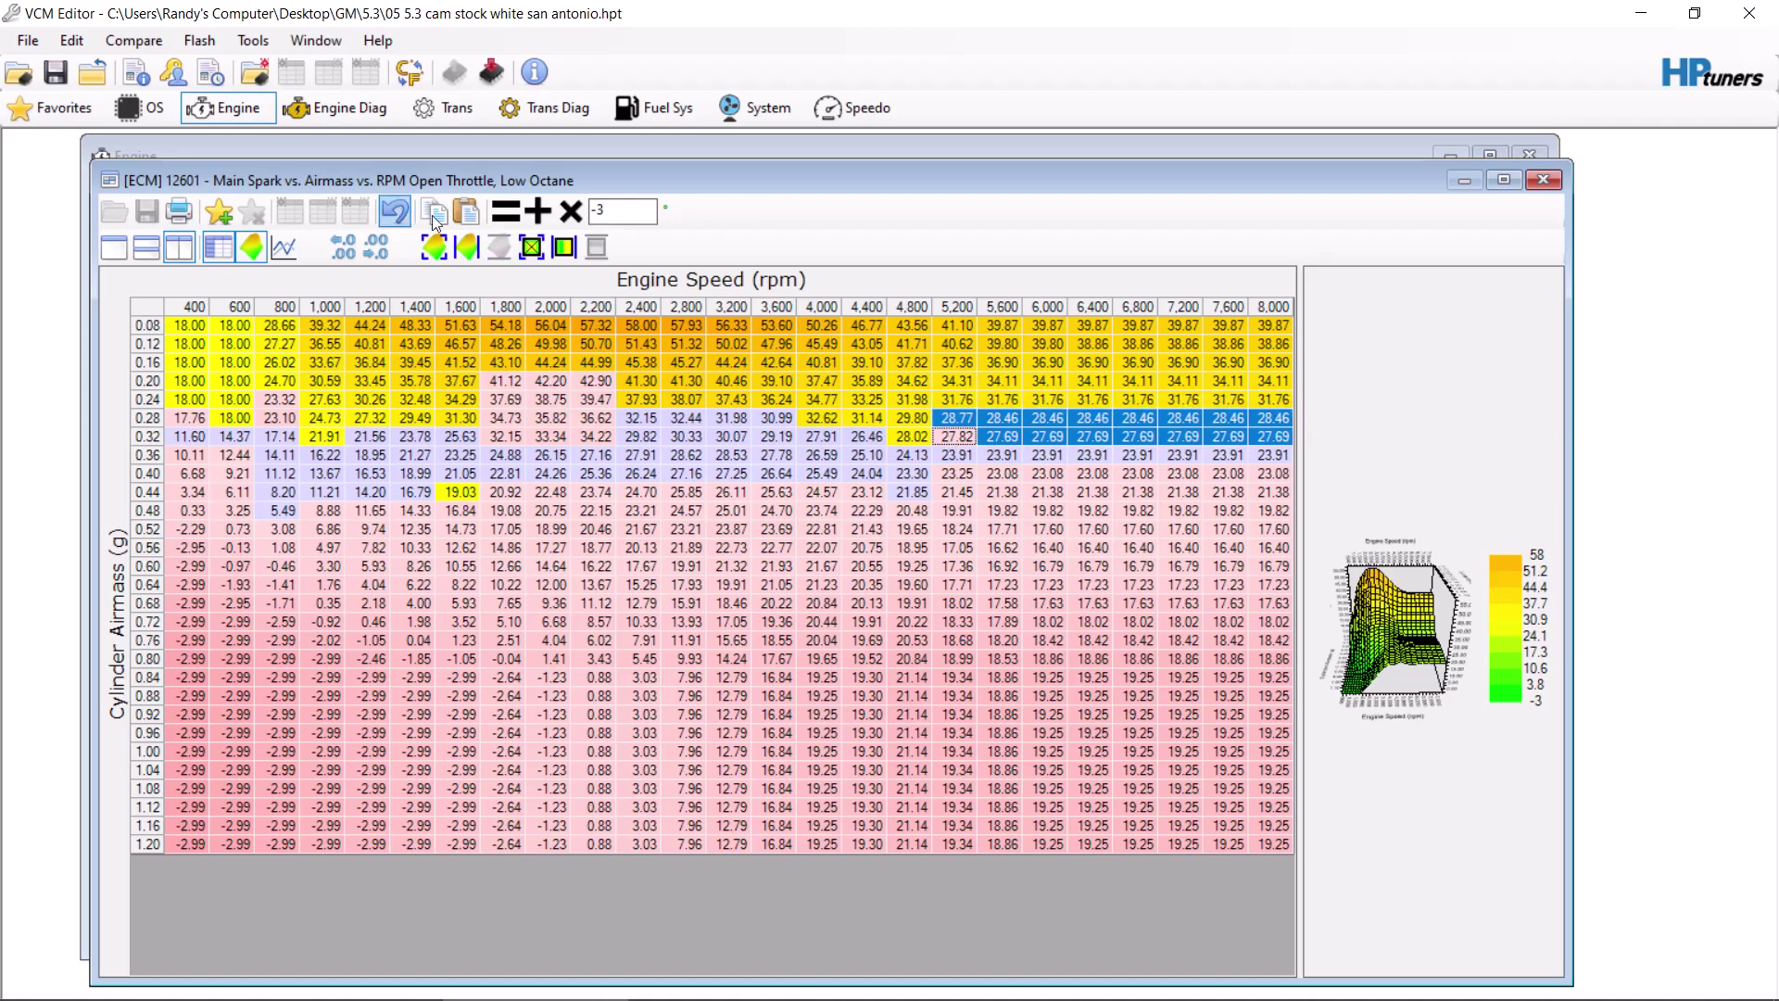
pyautogui.click(536, 217)
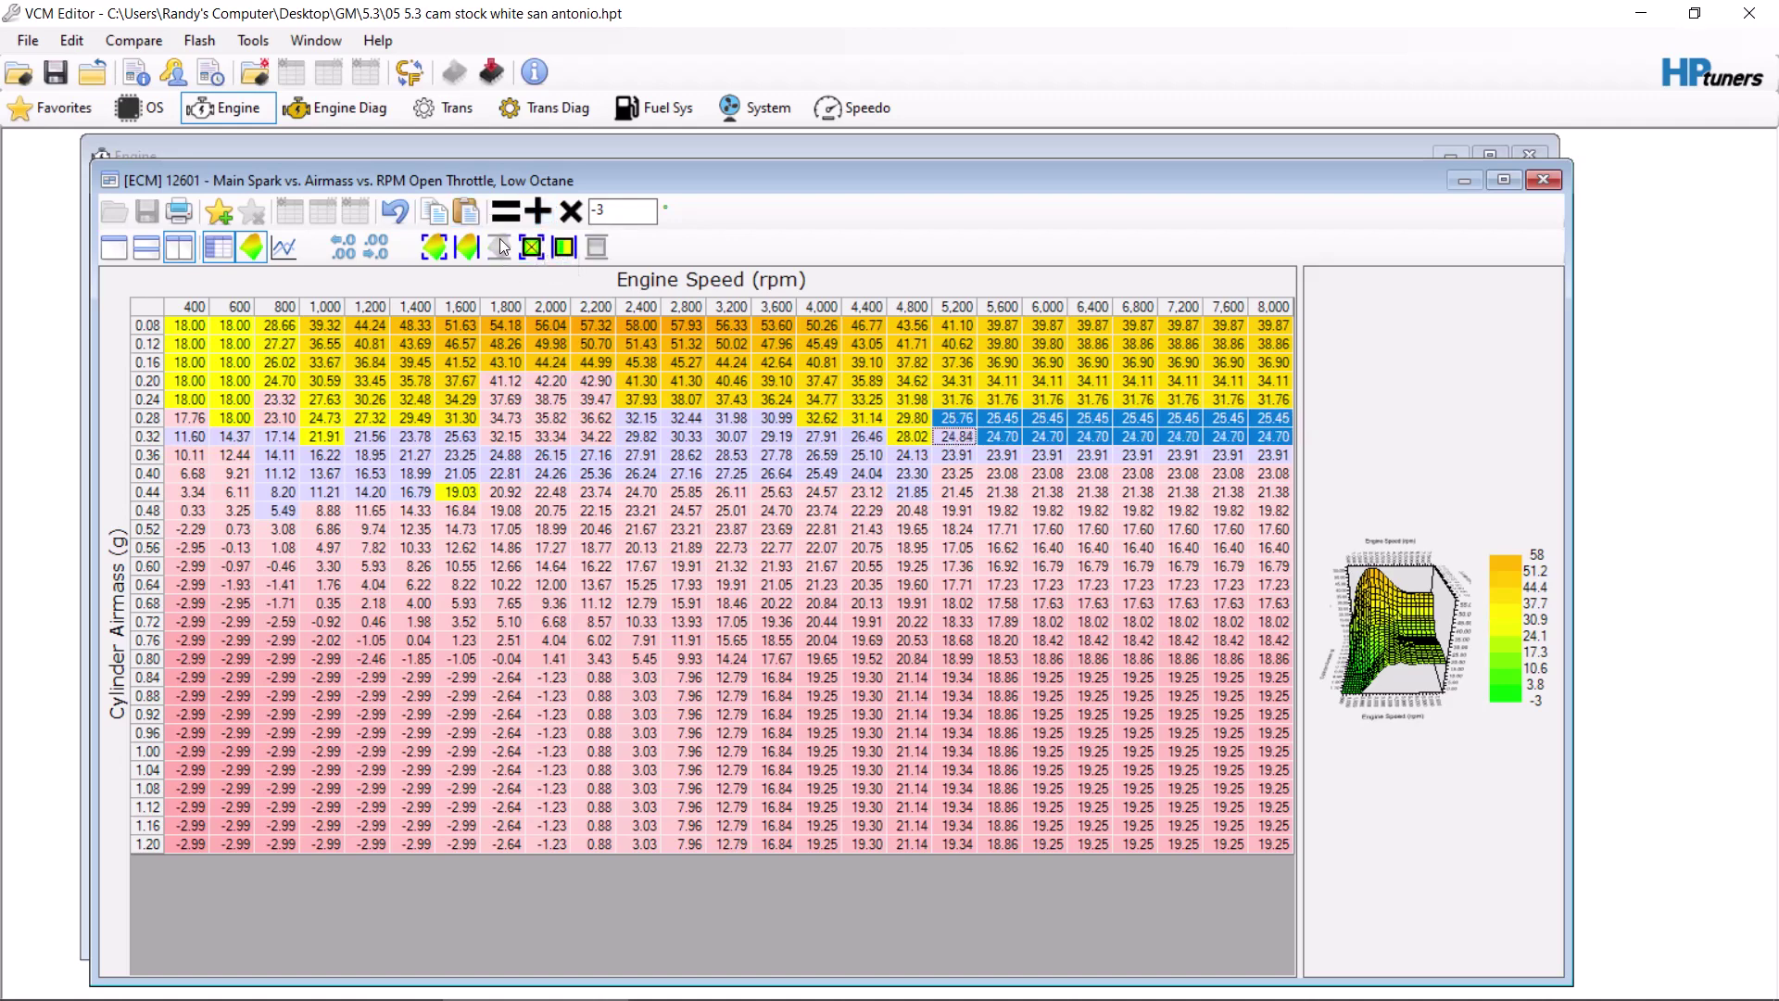
# Step: Undo all changes to the low octane spark table, declining the limit override and suppressing further prompts for this session
pyautogui.click(409, 197)
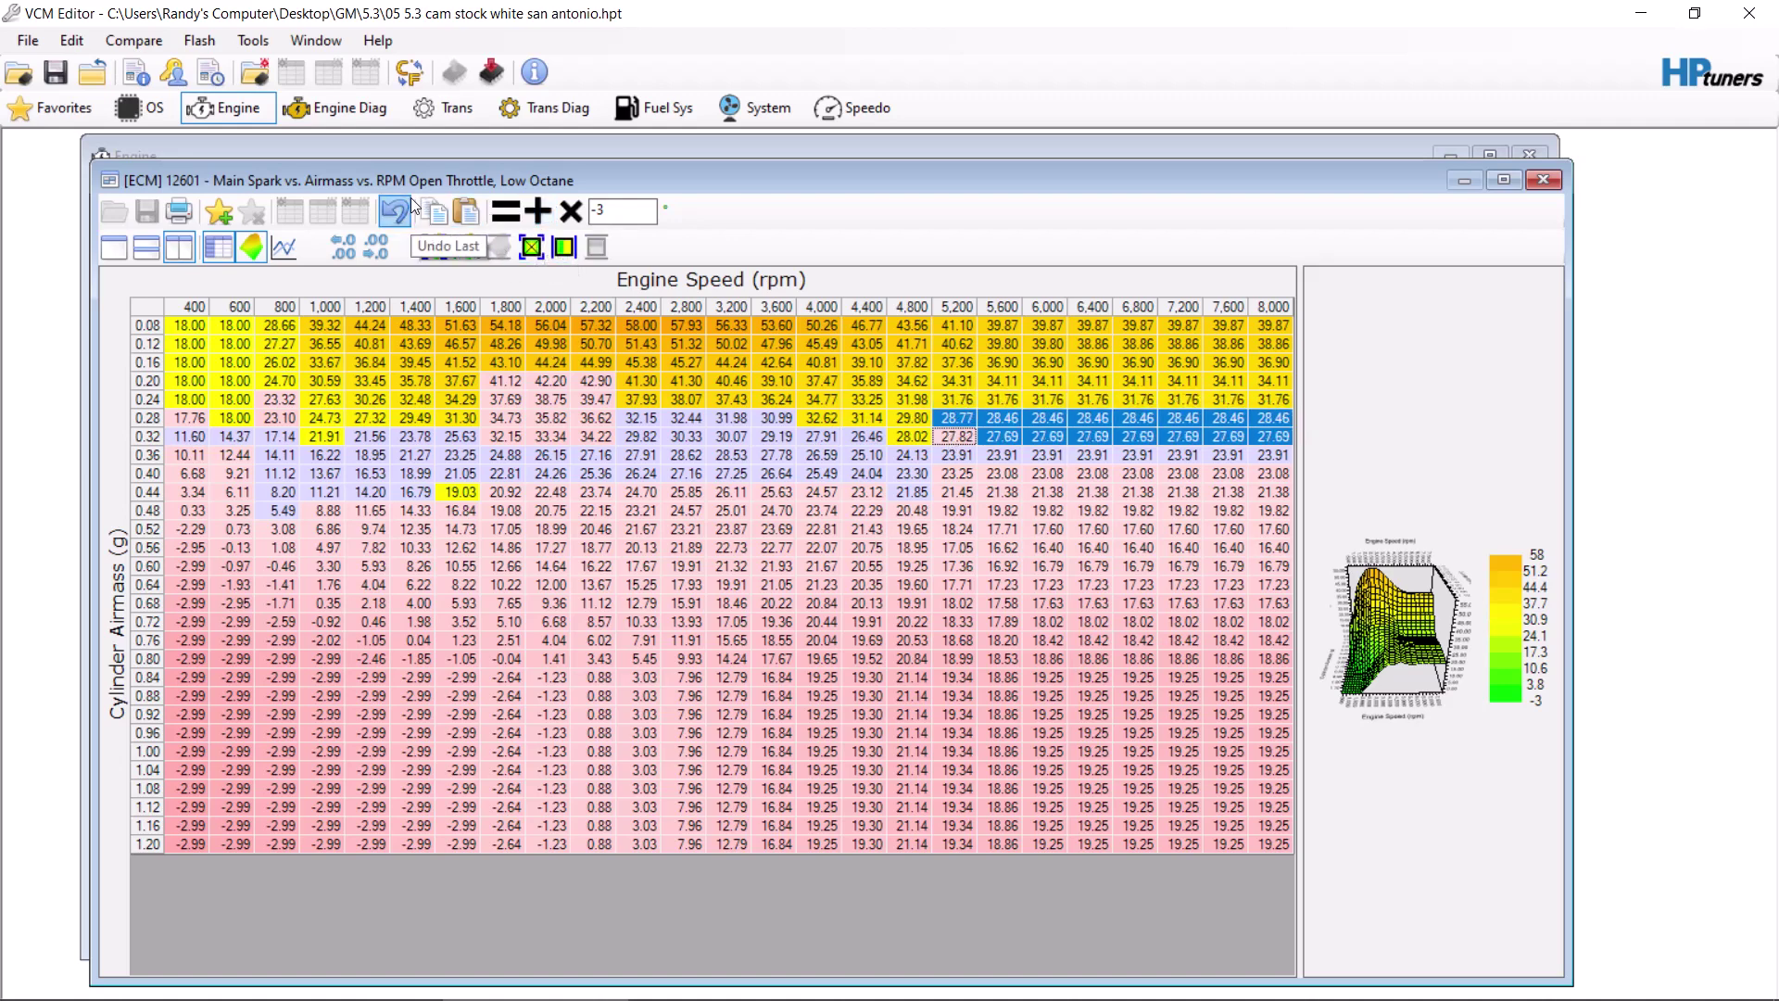
pyautogui.click(410, 198)
pyautogui.click(409, 198)
pyautogui.click(410, 197)
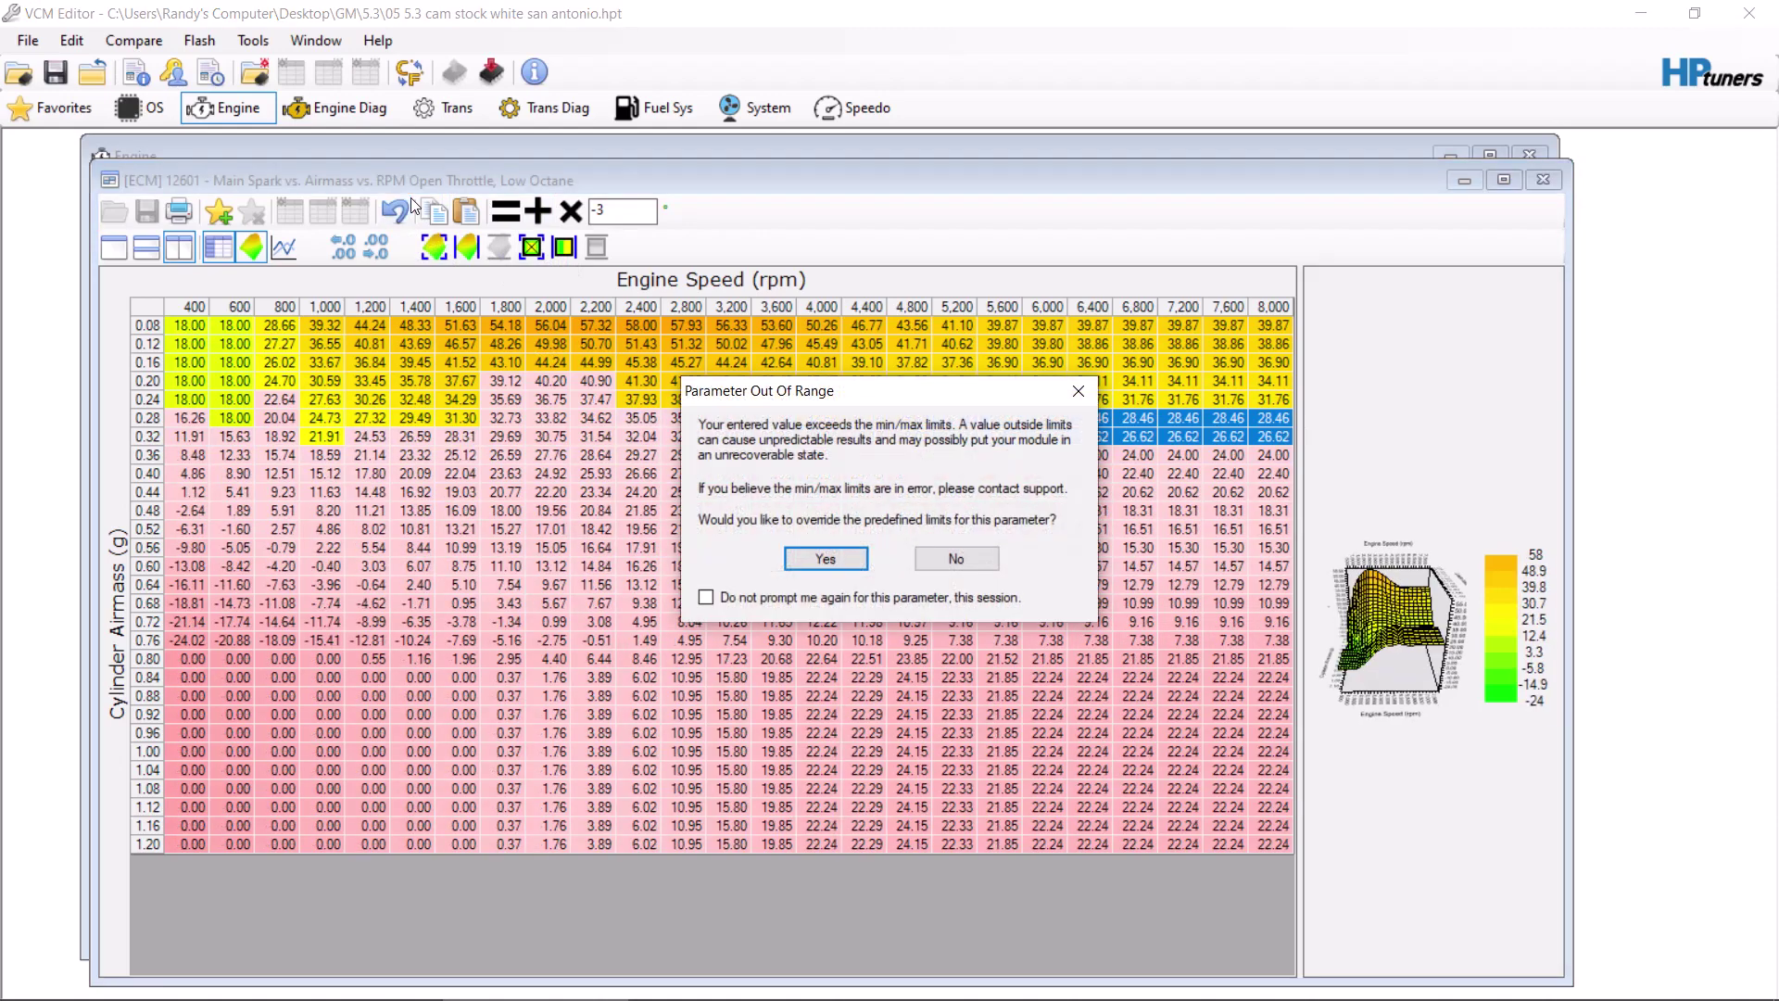
pyautogui.click(951, 559)
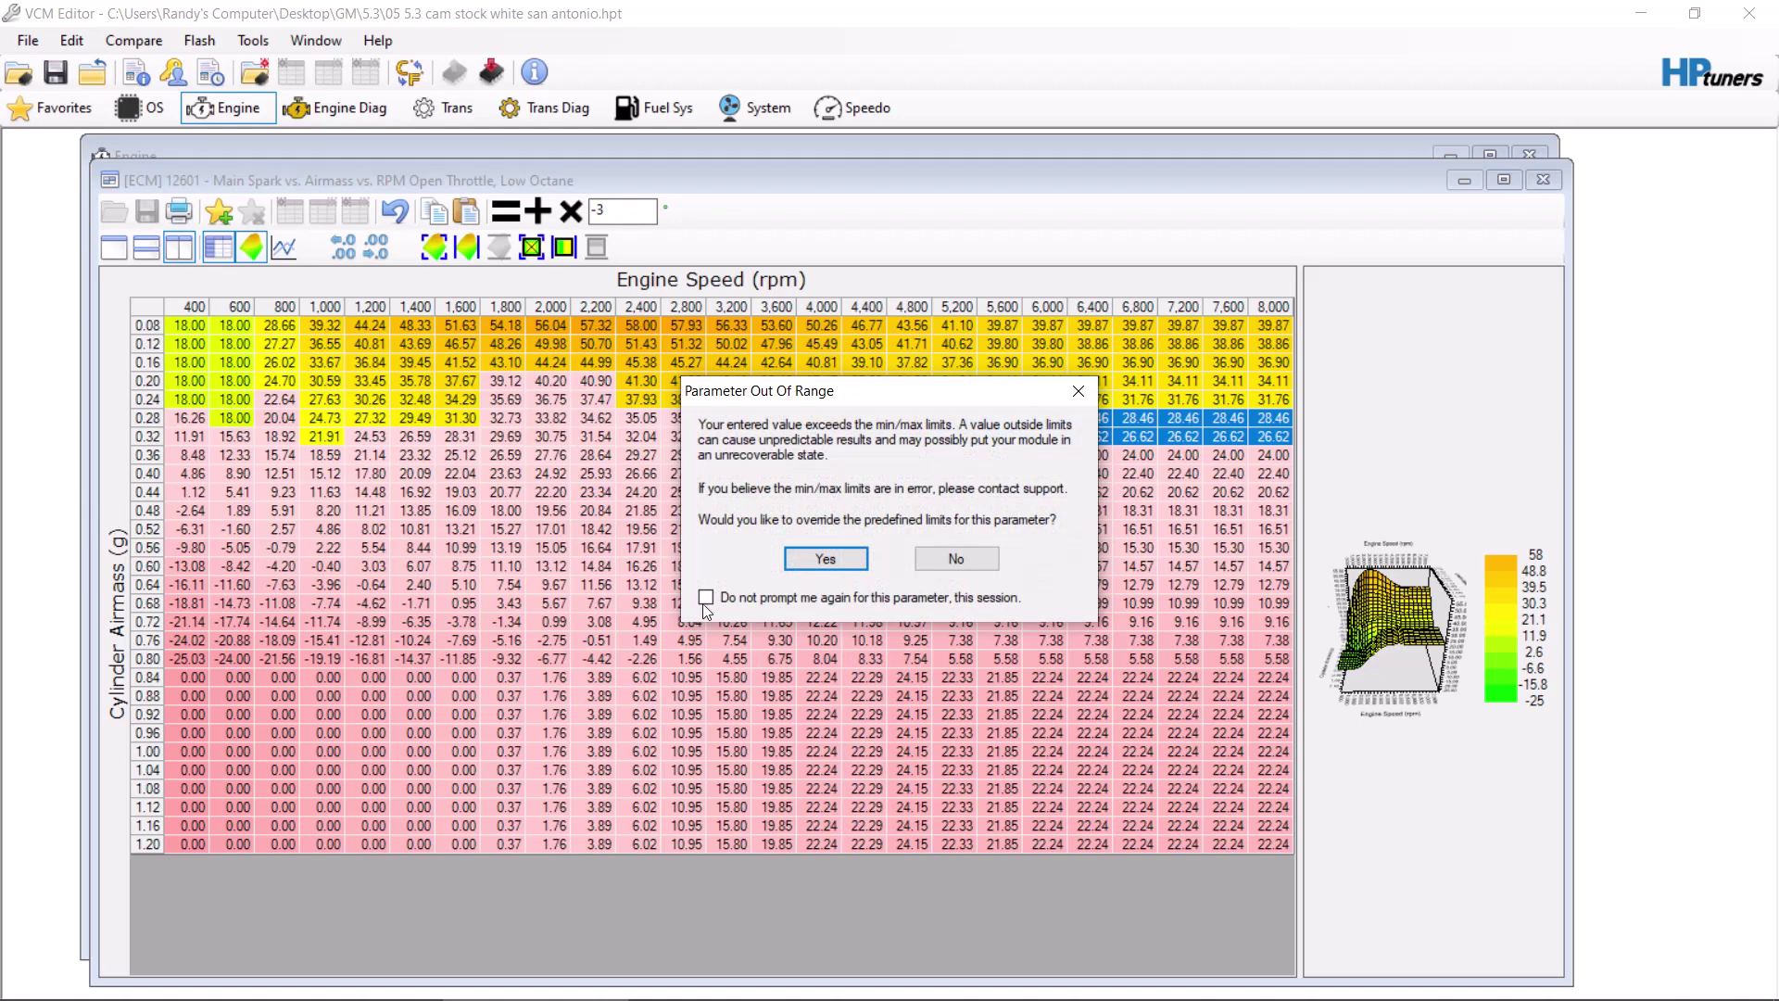
pyautogui.click(706, 596)
pyautogui.click(956, 559)
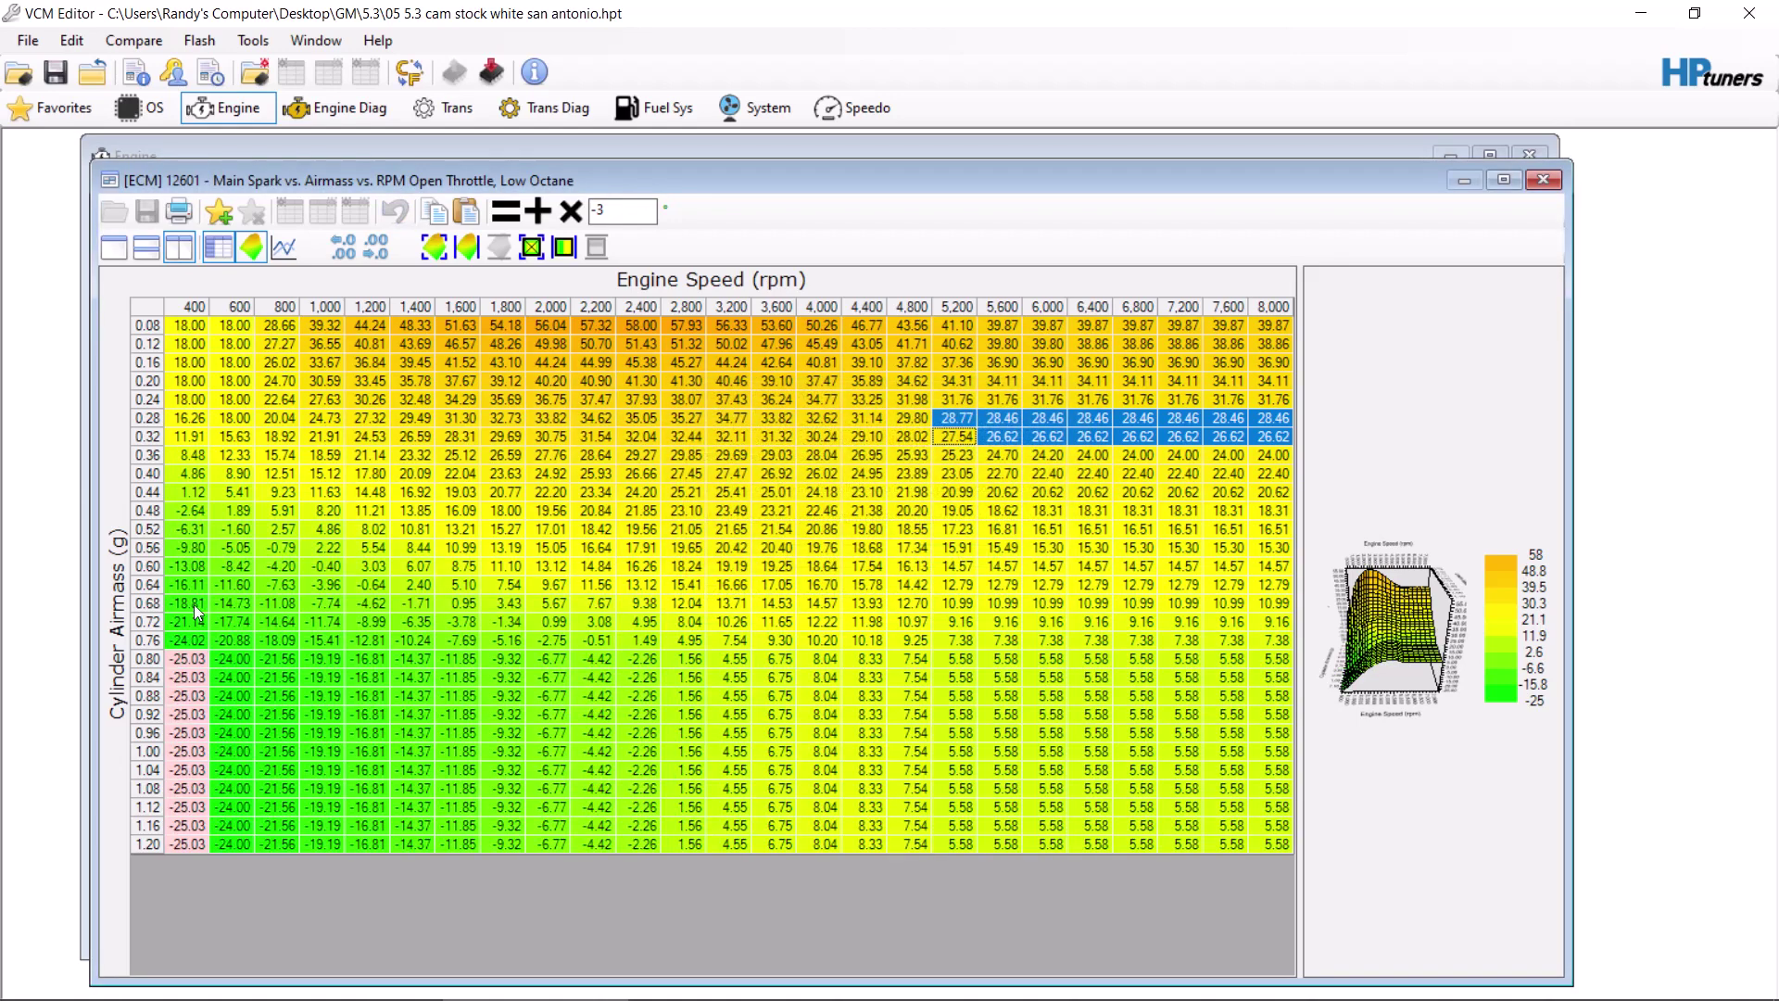
# Step: Paste the copied high octane spark values over the whole low octane table again
pyautogui.click(204, 402)
pyautogui.rightClick(177, 328)
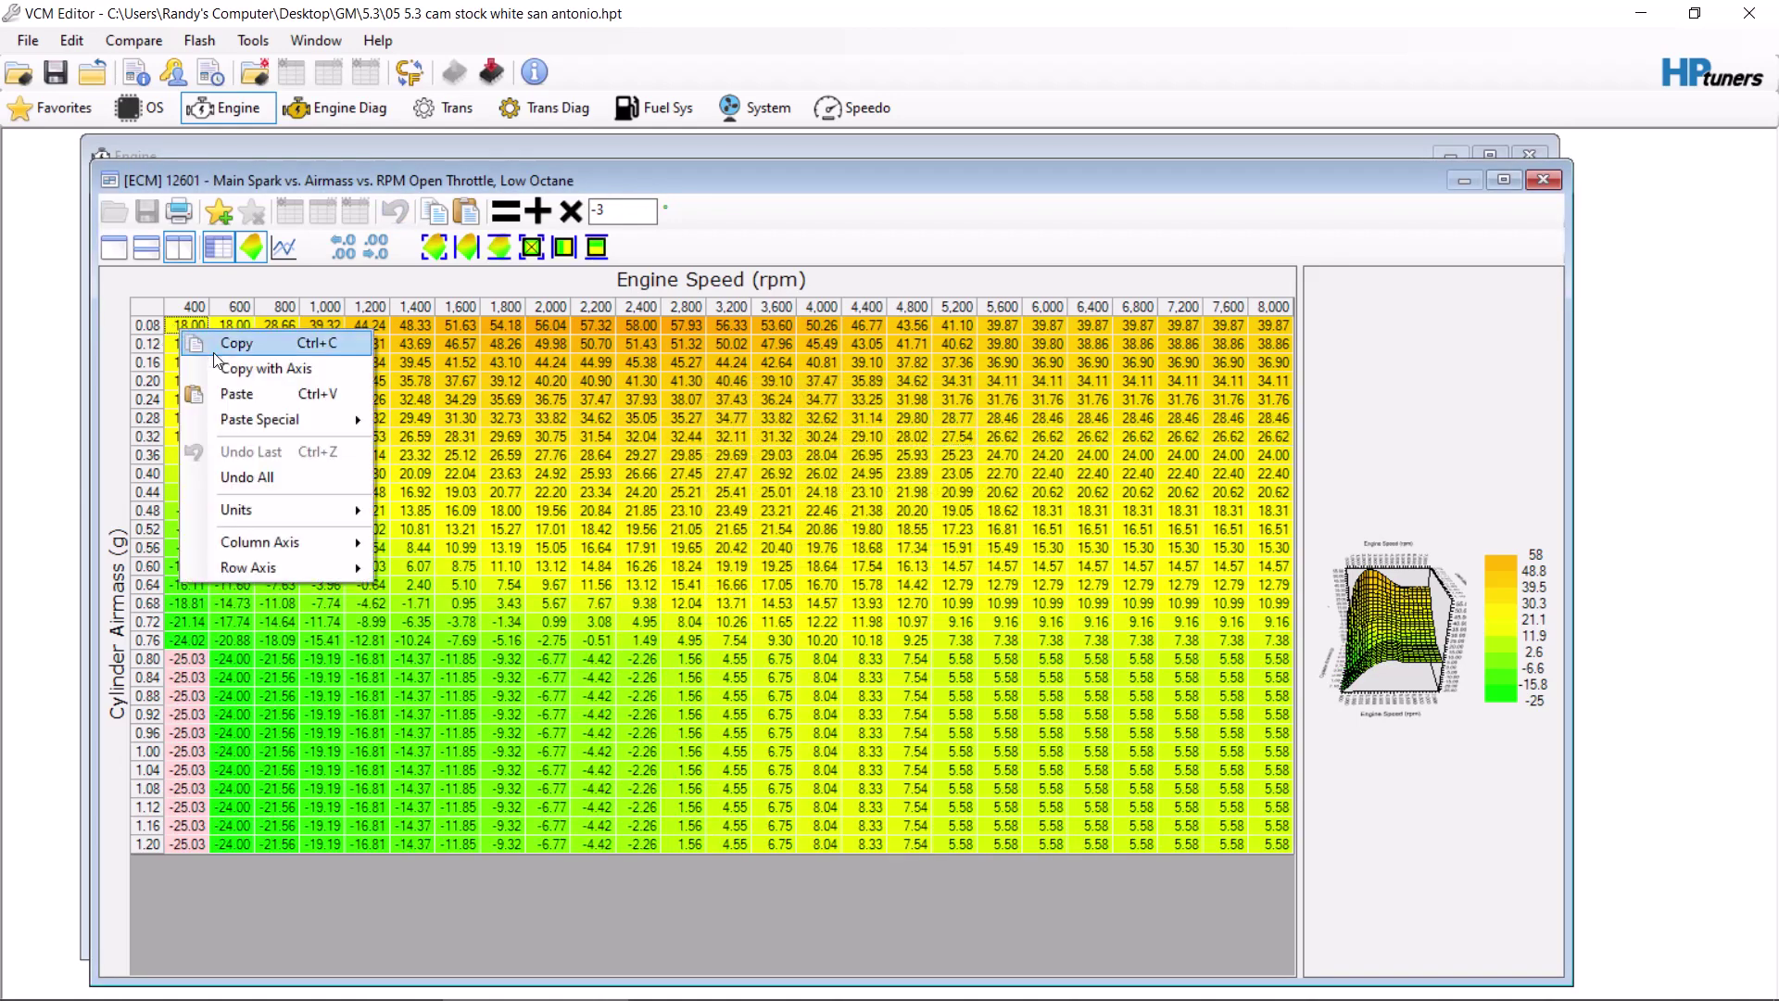
pyautogui.click(238, 394)
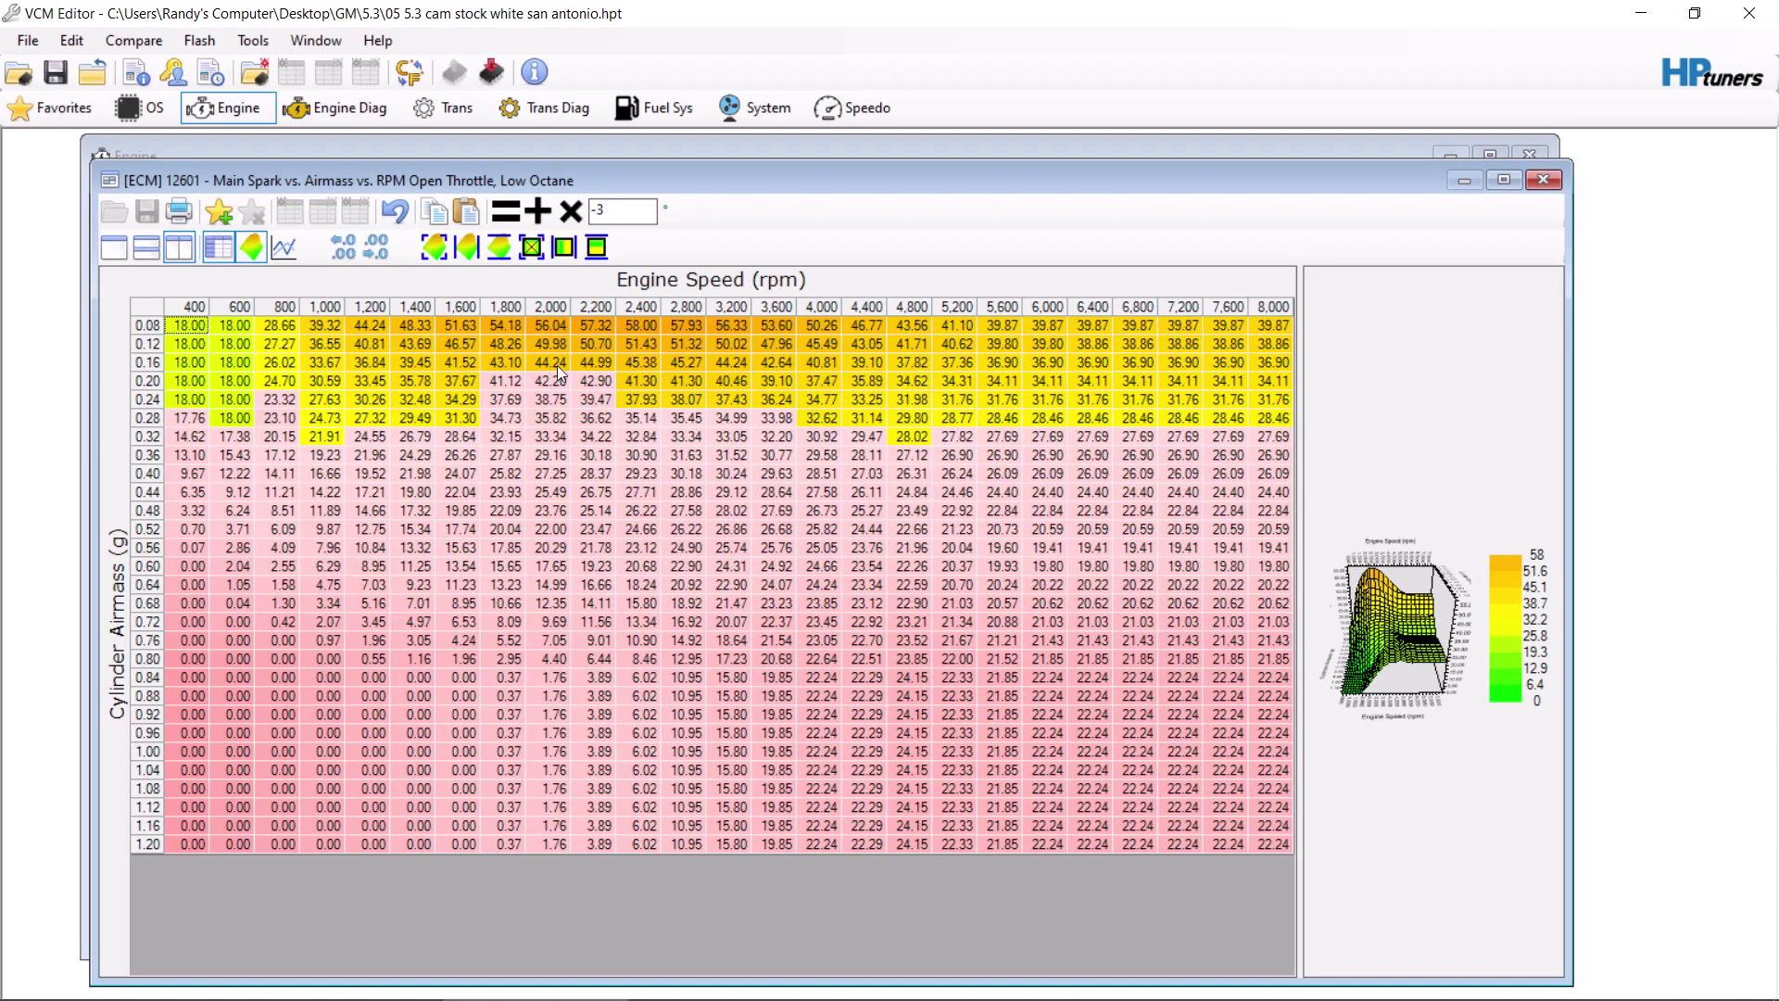
# Step: Subtract 3 degrees across all rpm columns in the rows from 0.36 to 1.20 g
pyautogui.click(1274, 454)
pyautogui.keyDown('shift'); pyautogui.click(190, 845); pyautogui.keyUp('shift')
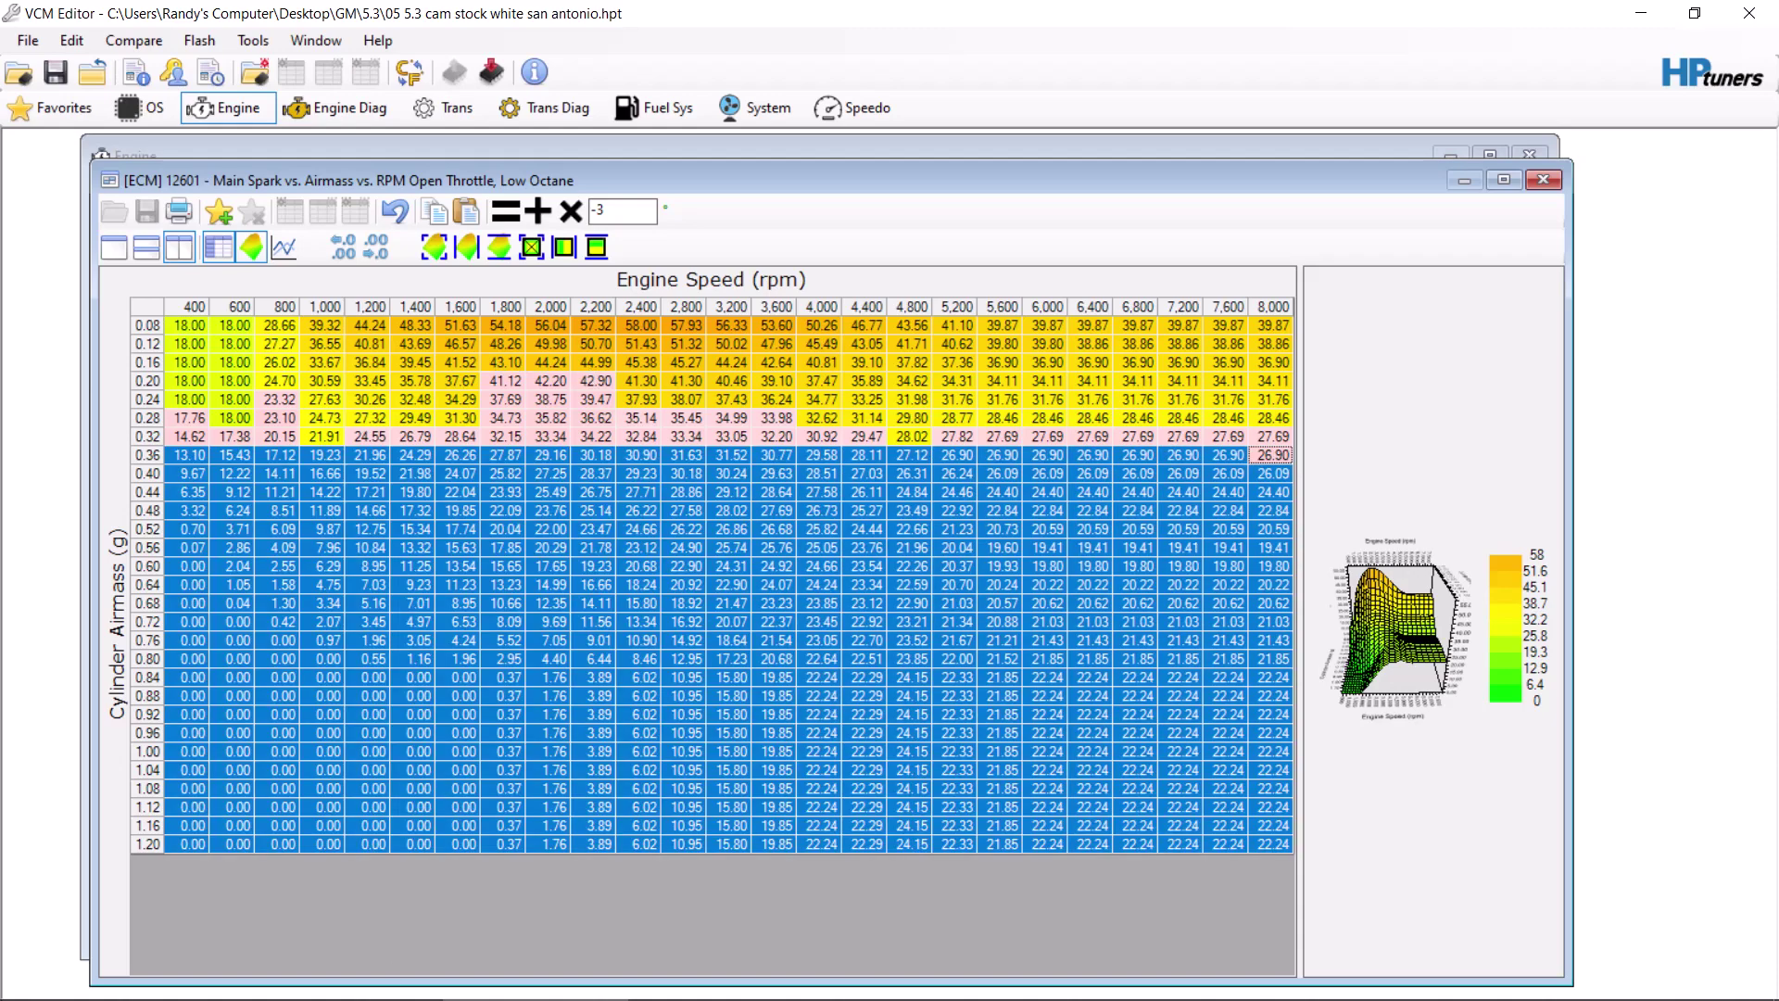
pyautogui.click(537, 211)
pyautogui.click(683, 437)
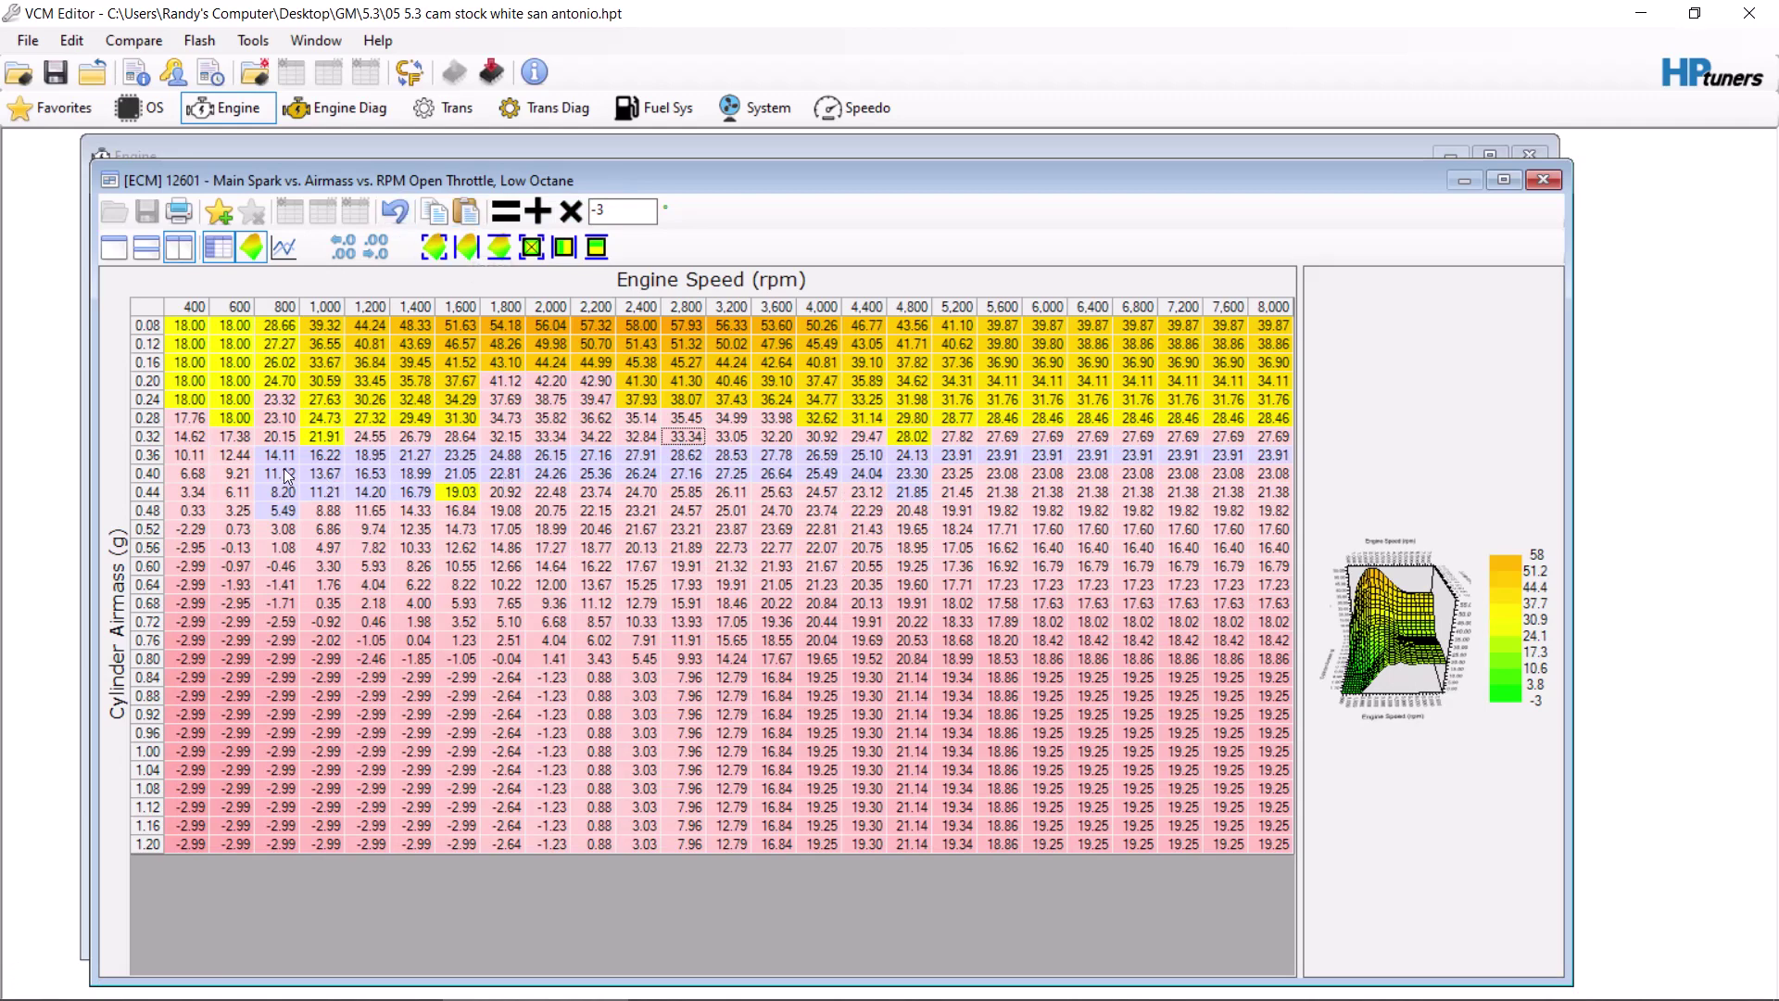
# Step: Add 1 degree to the 0.36 and 0.40 g cells from 800 to 4,800 rpm, and another to the 0.36 g row from 800 to 8,000 rpm
pyautogui.moveTo(284, 469); pyautogui.dragTo(904, 455)
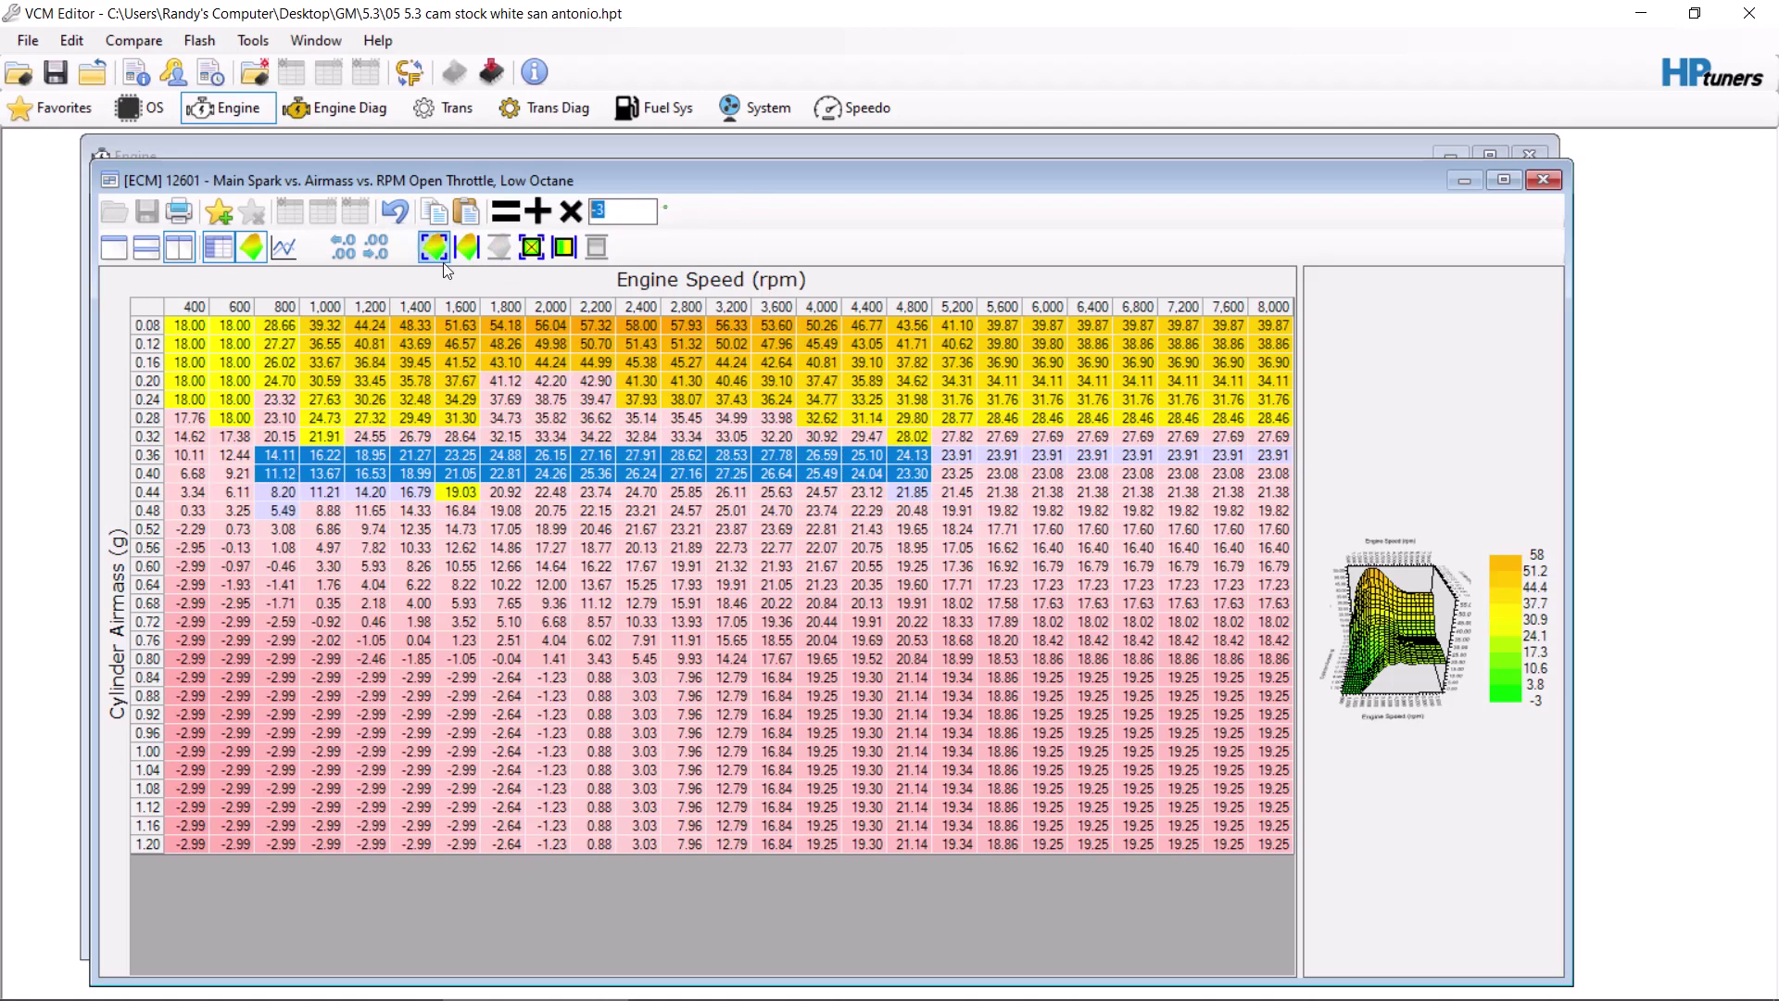
pyautogui.write('1')
pyautogui.click(537, 211)
pyautogui.click(596, 530)
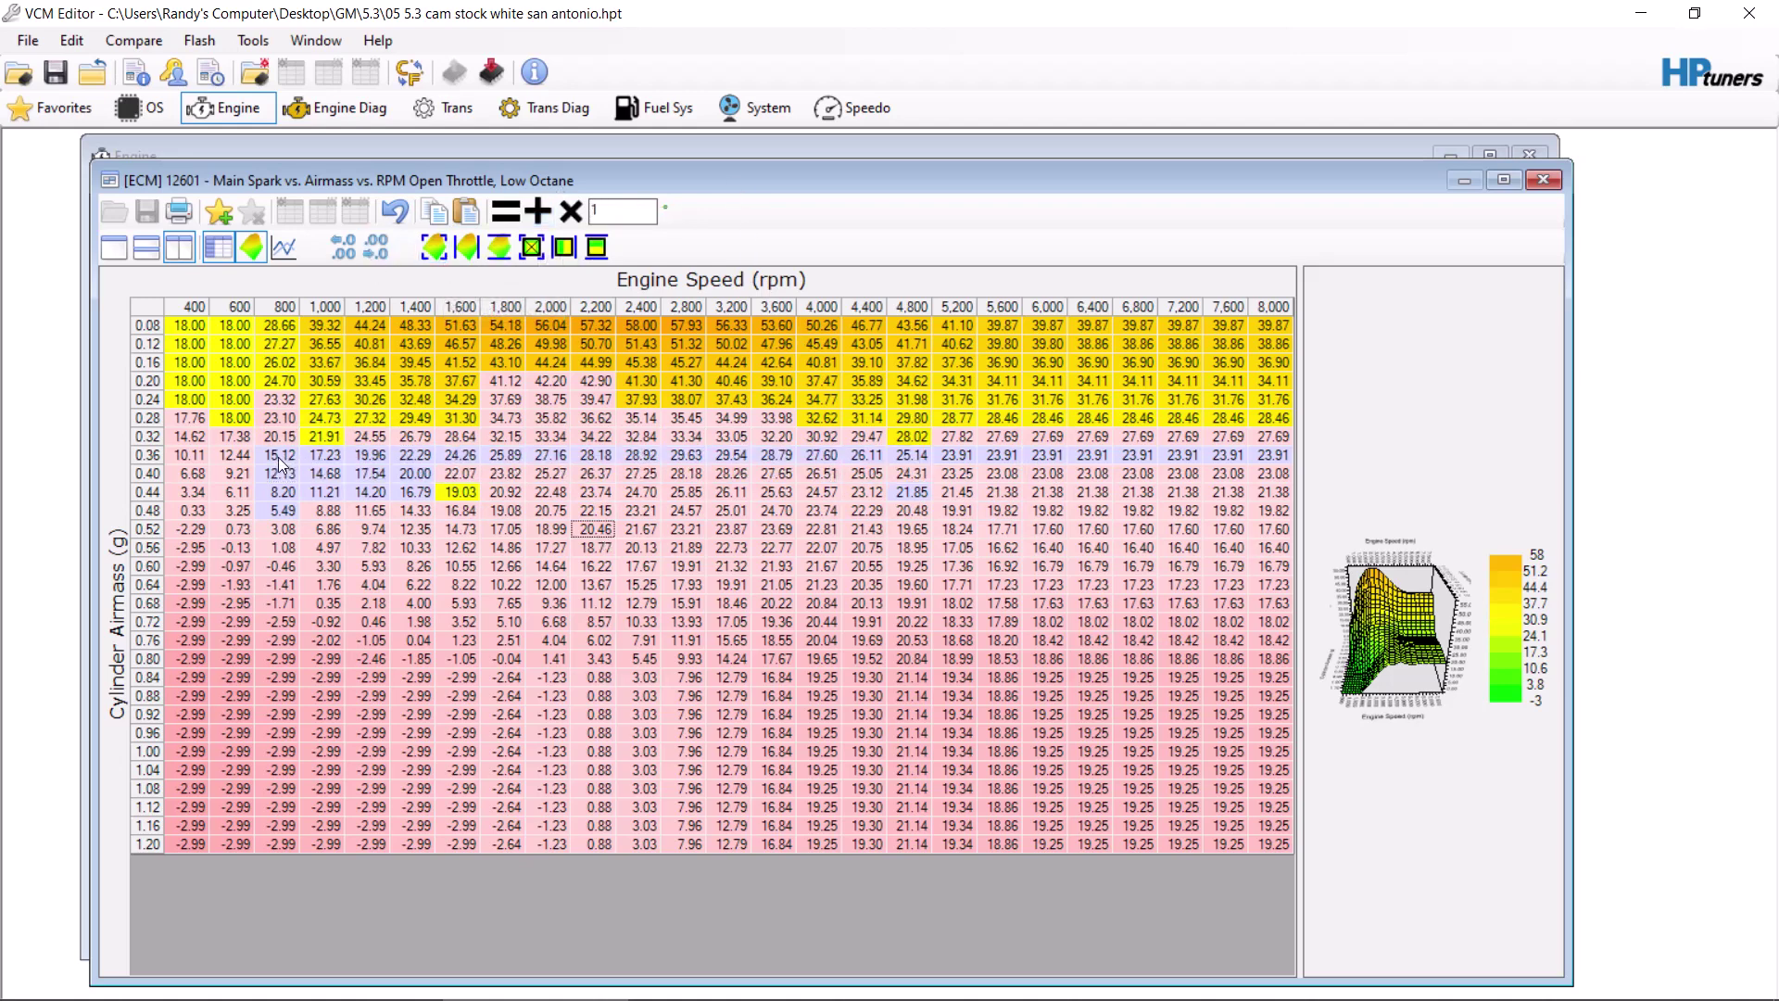
pyautogui.moveTo(280, 458); pyautogui.dragTo(1283, 459)
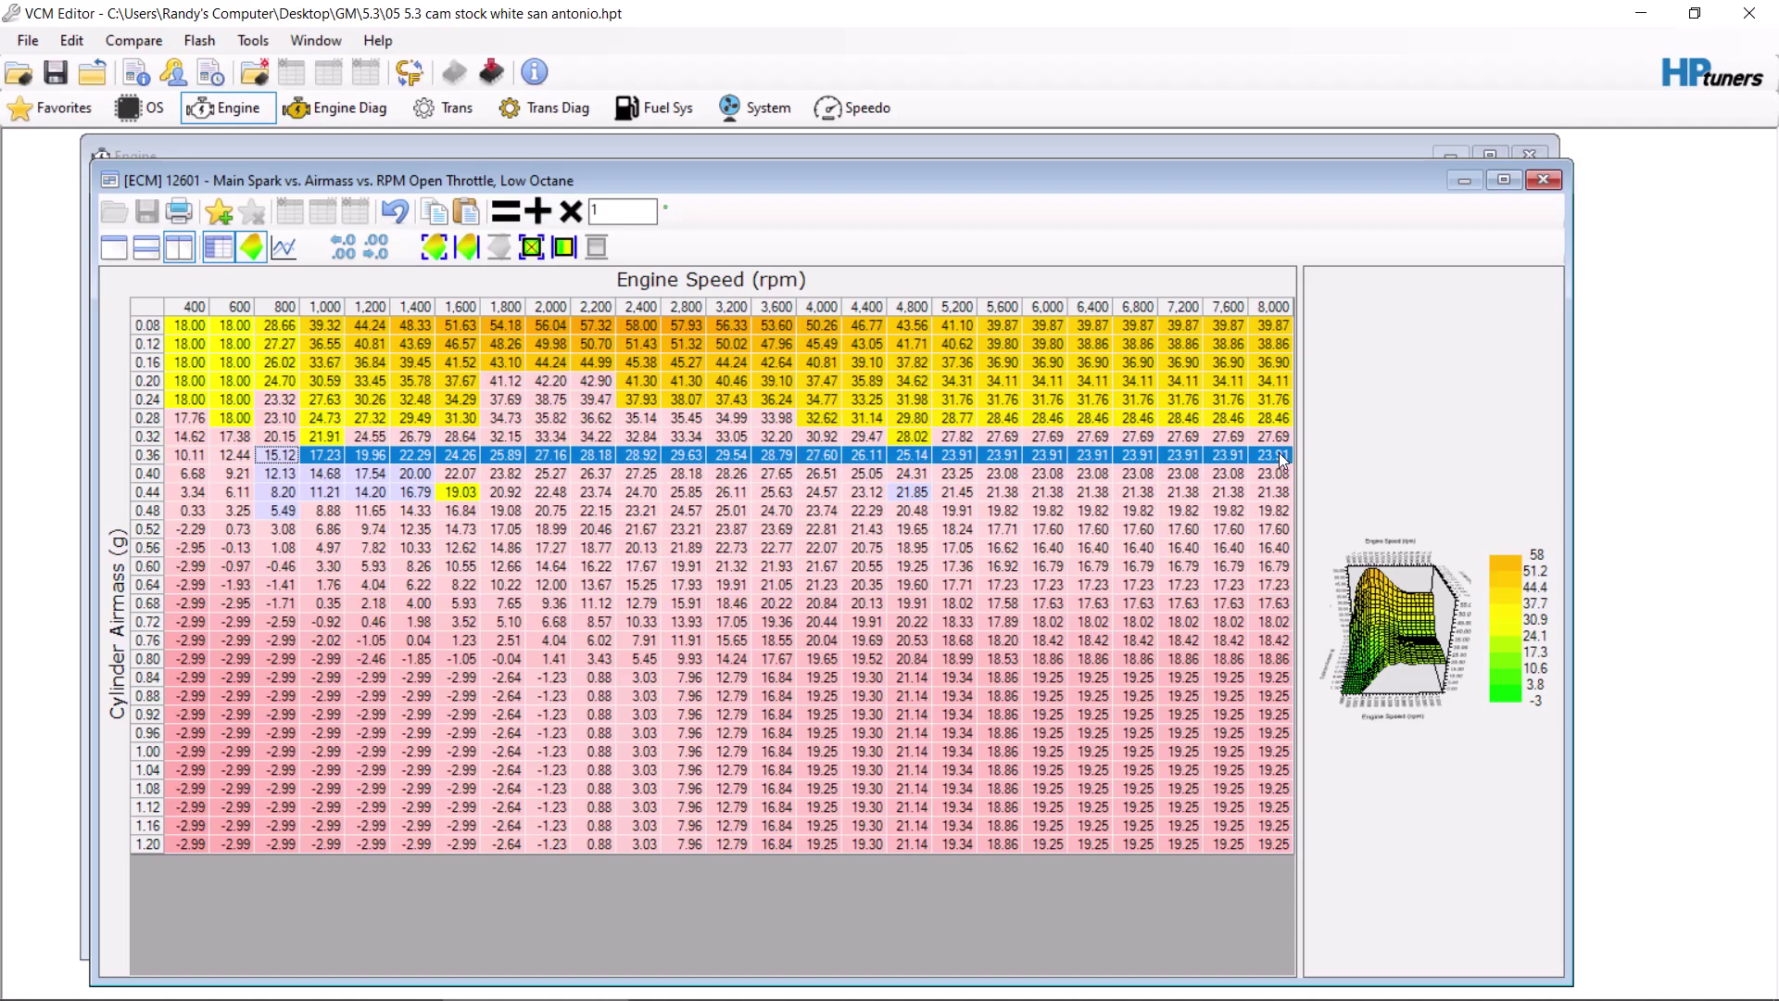
pyautogui.click(537, 211)
pyautogui.click(543, 508)
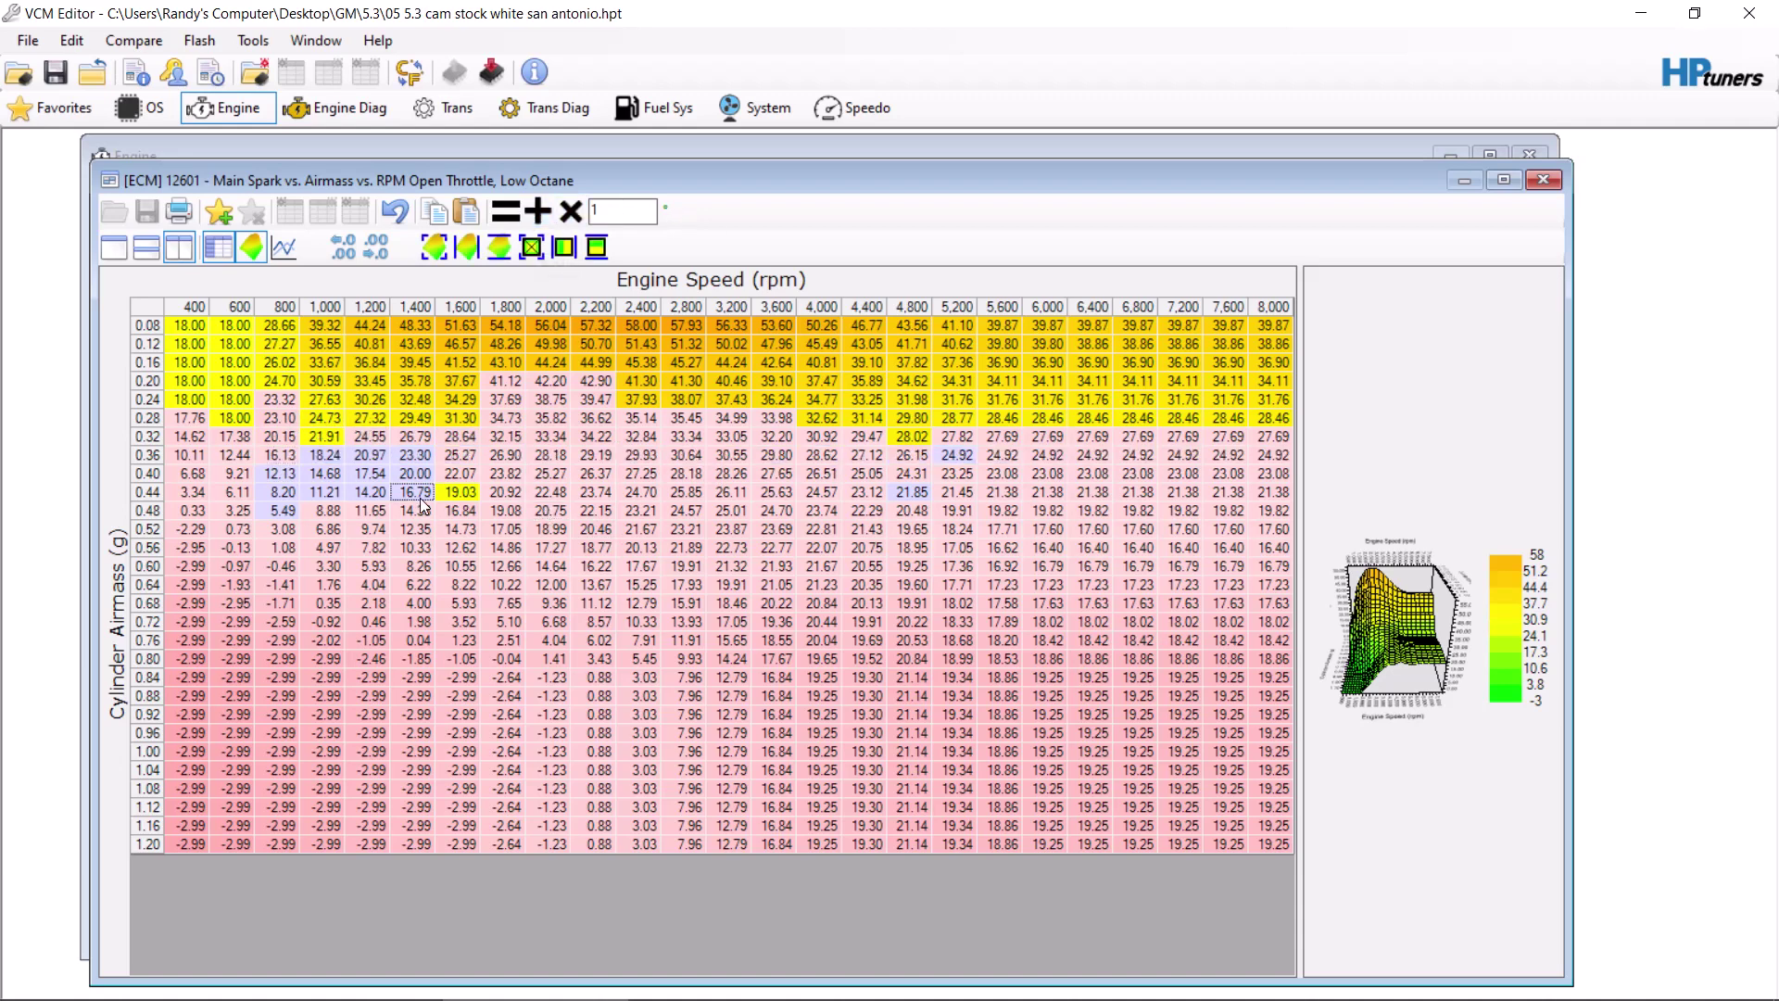
# Step: Add 1 degree to the 0.36 to 0.44 g cells from 1,000 to 1,400 rpm and the 0.40 to 0.48 g cells at 800 rpm
pyautogui.moveTo(415, 492); pyautogui.dragTo(328, 457)
pyautogui.click(538, 212)
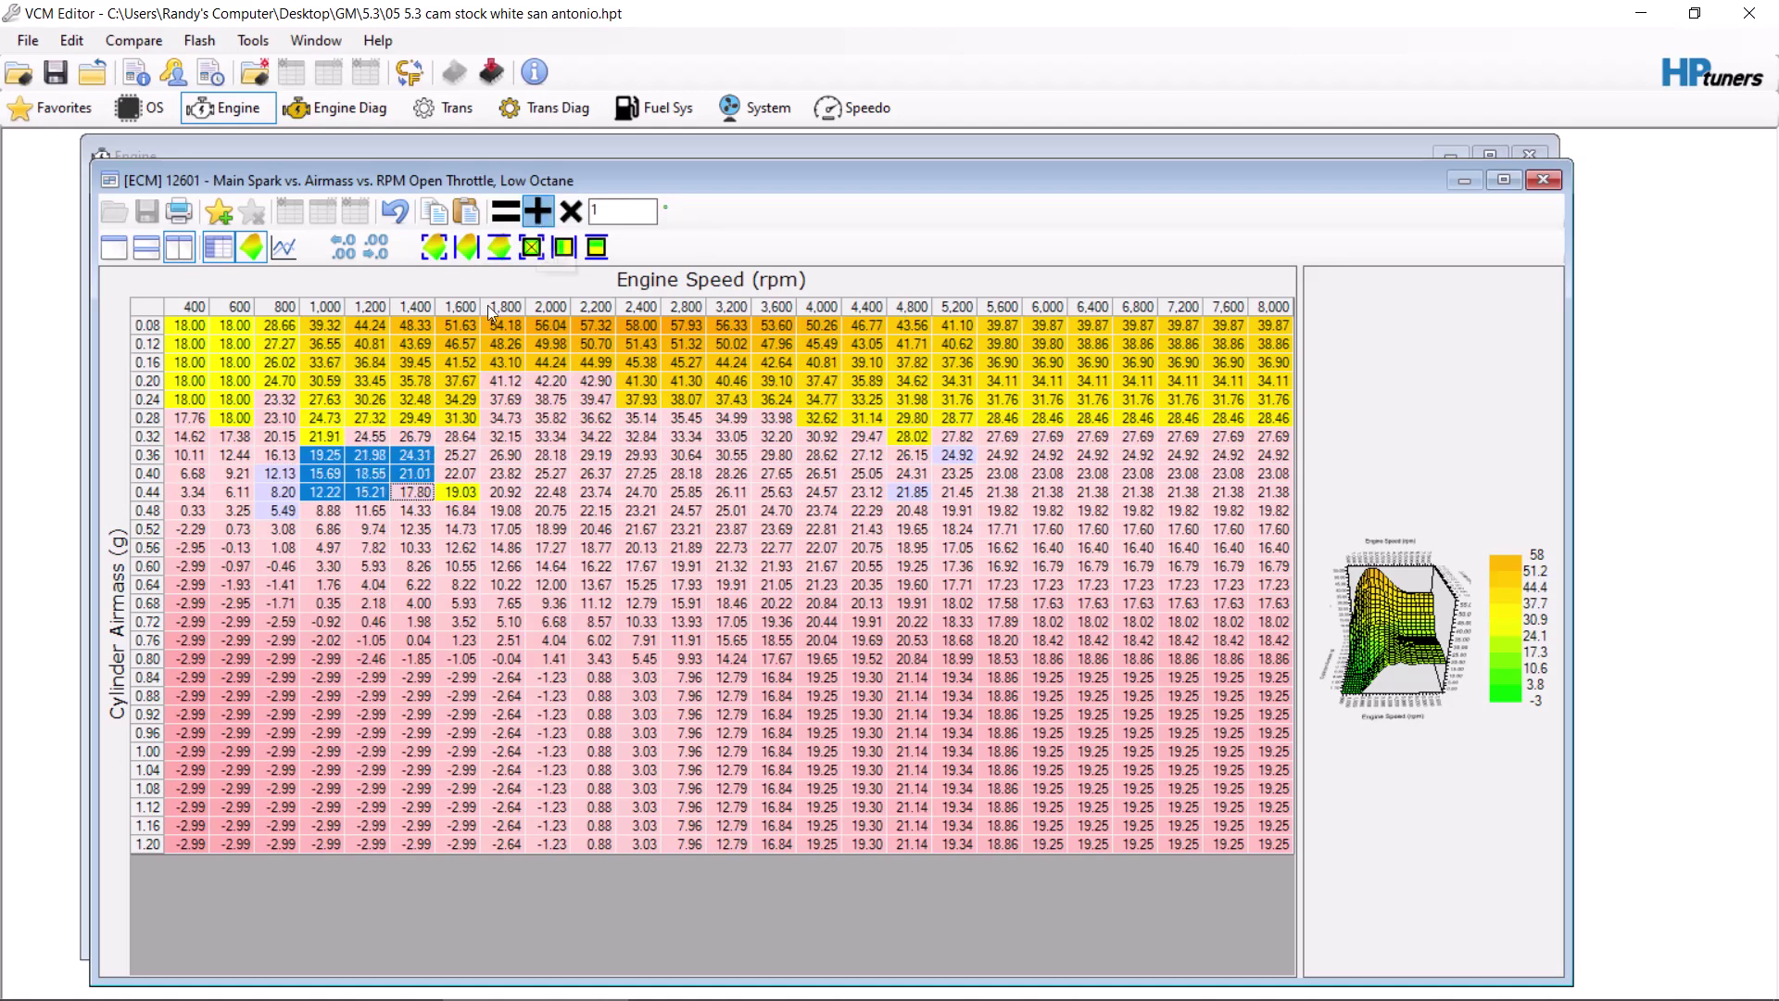
pyautogui.click(284, 512)
pyautogui.moveTo(285, 517); pyautogui.dragTo(283, 474)
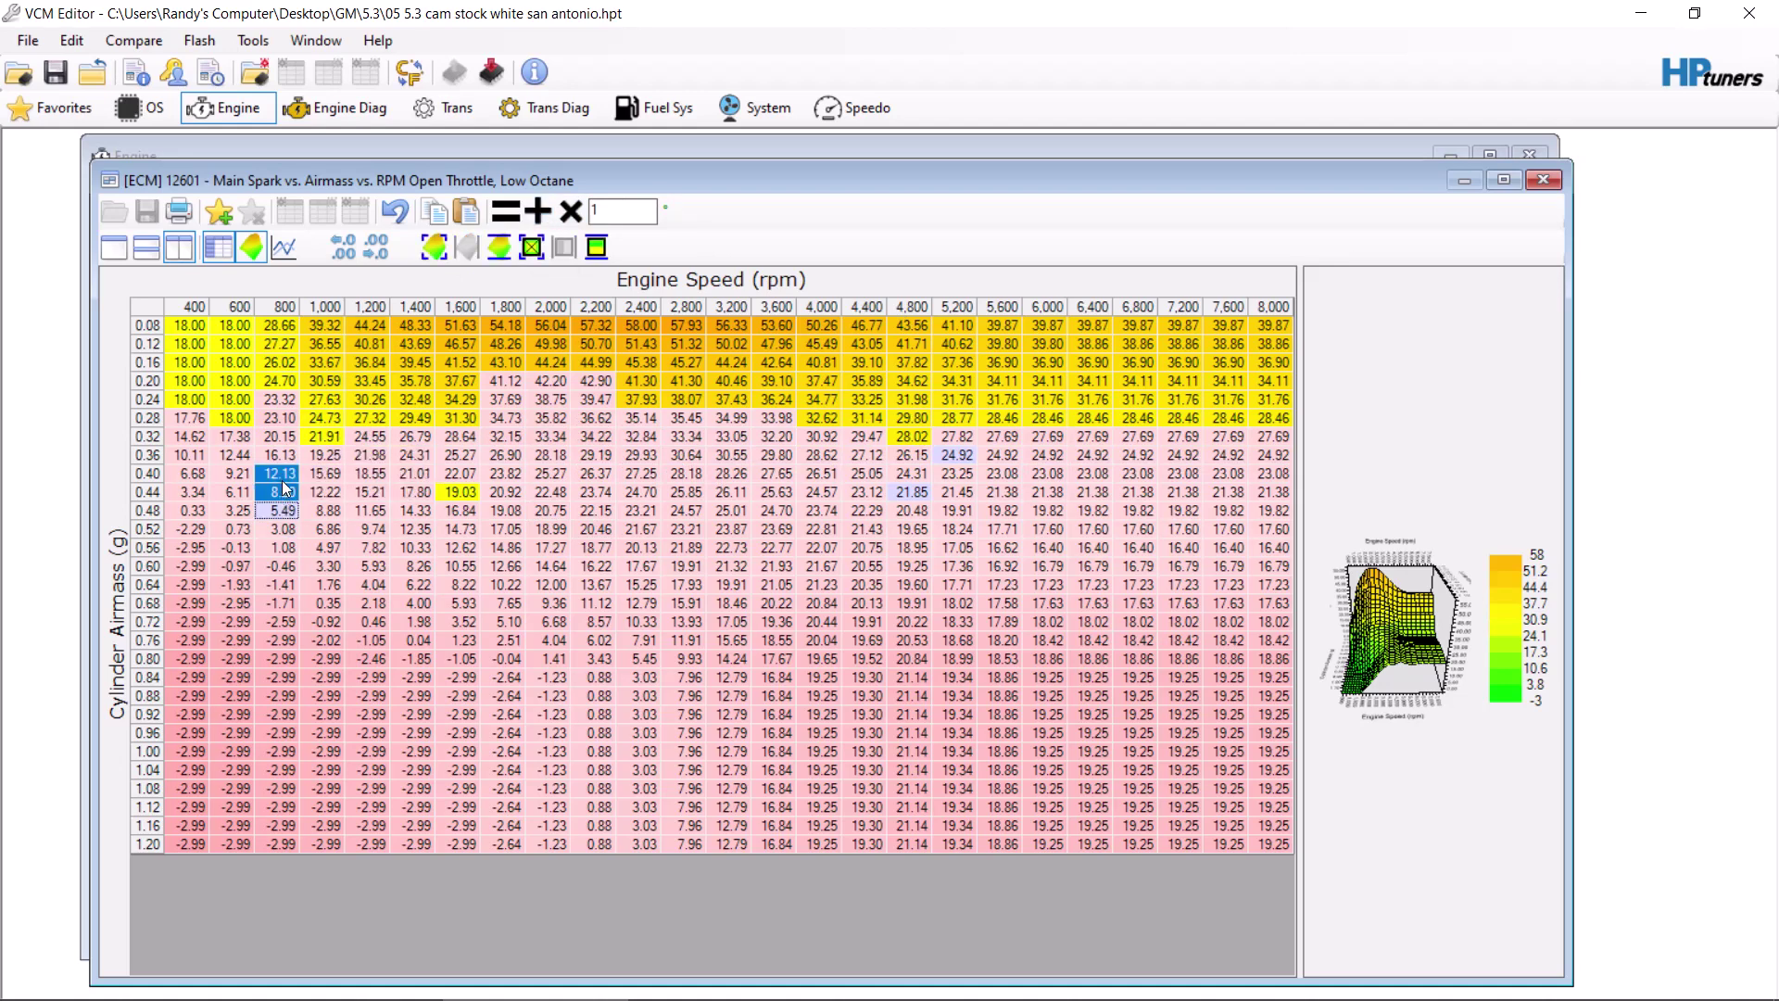
pyautogui.click(537, 211)
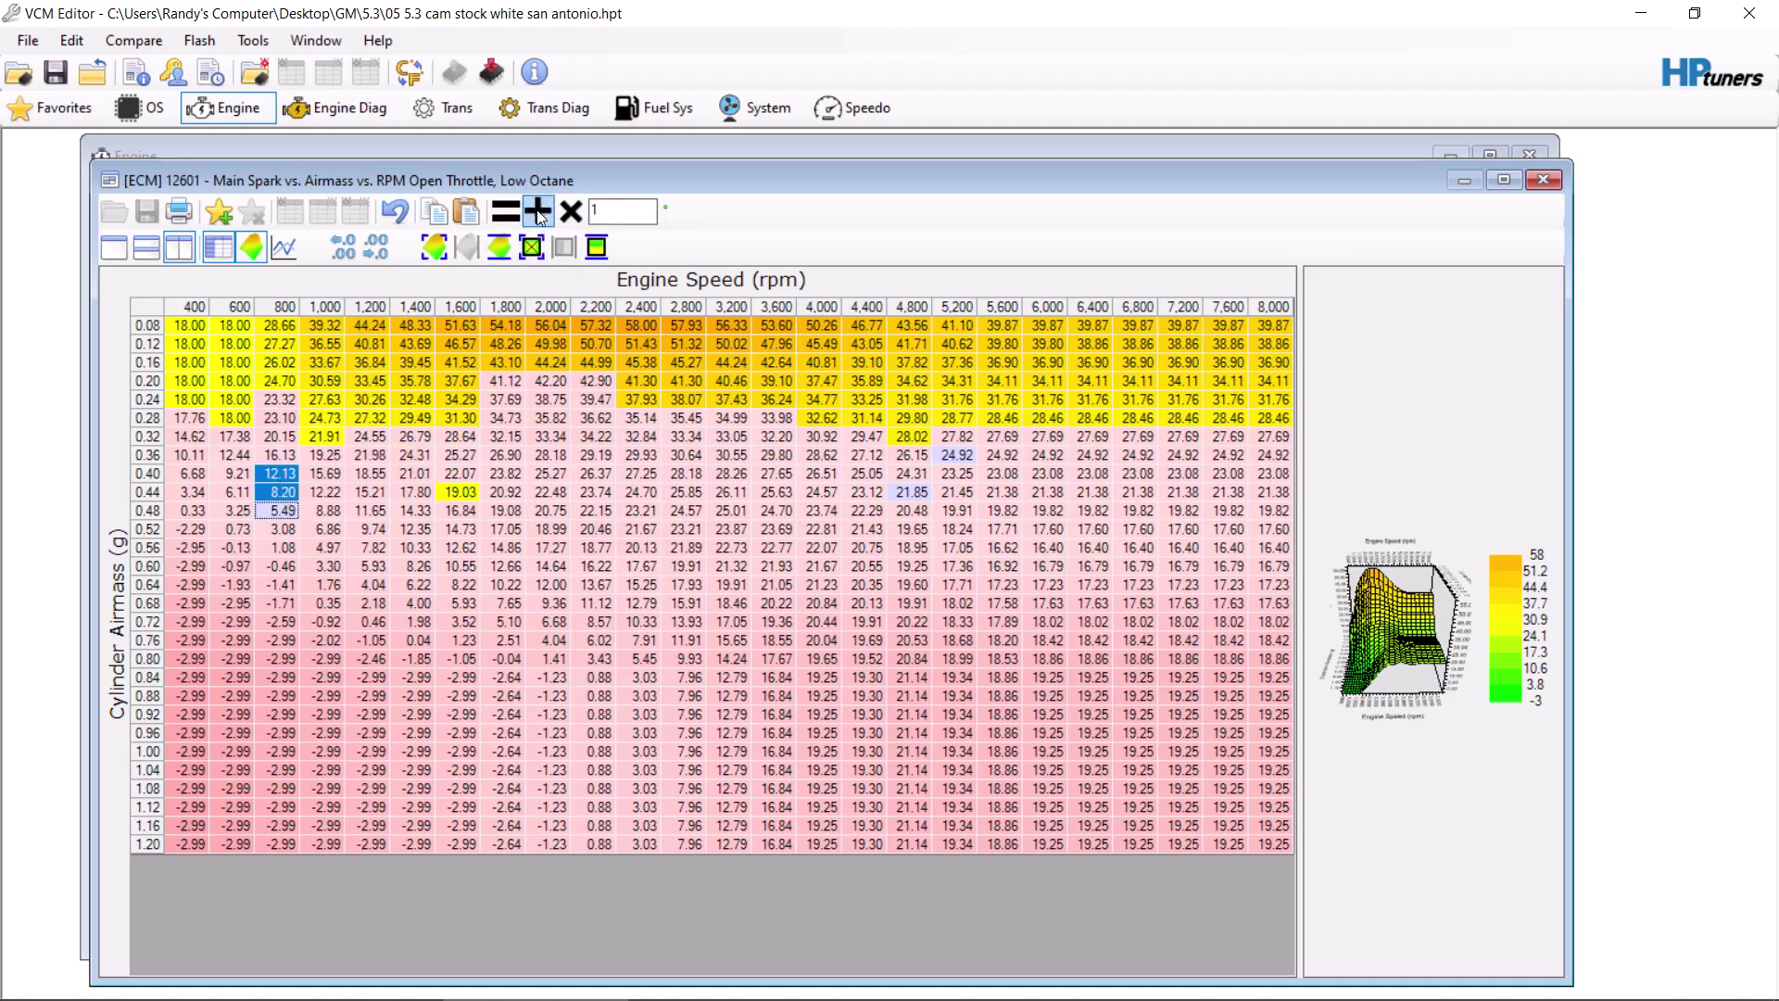
pyautogui.click(750, 495)
# Step: Add 1 degree to the 0.36 g cell at 5,200 rpm and the 0.44 g cells at 800 and 4,800 rpm
pyautogui.click(942, 447)
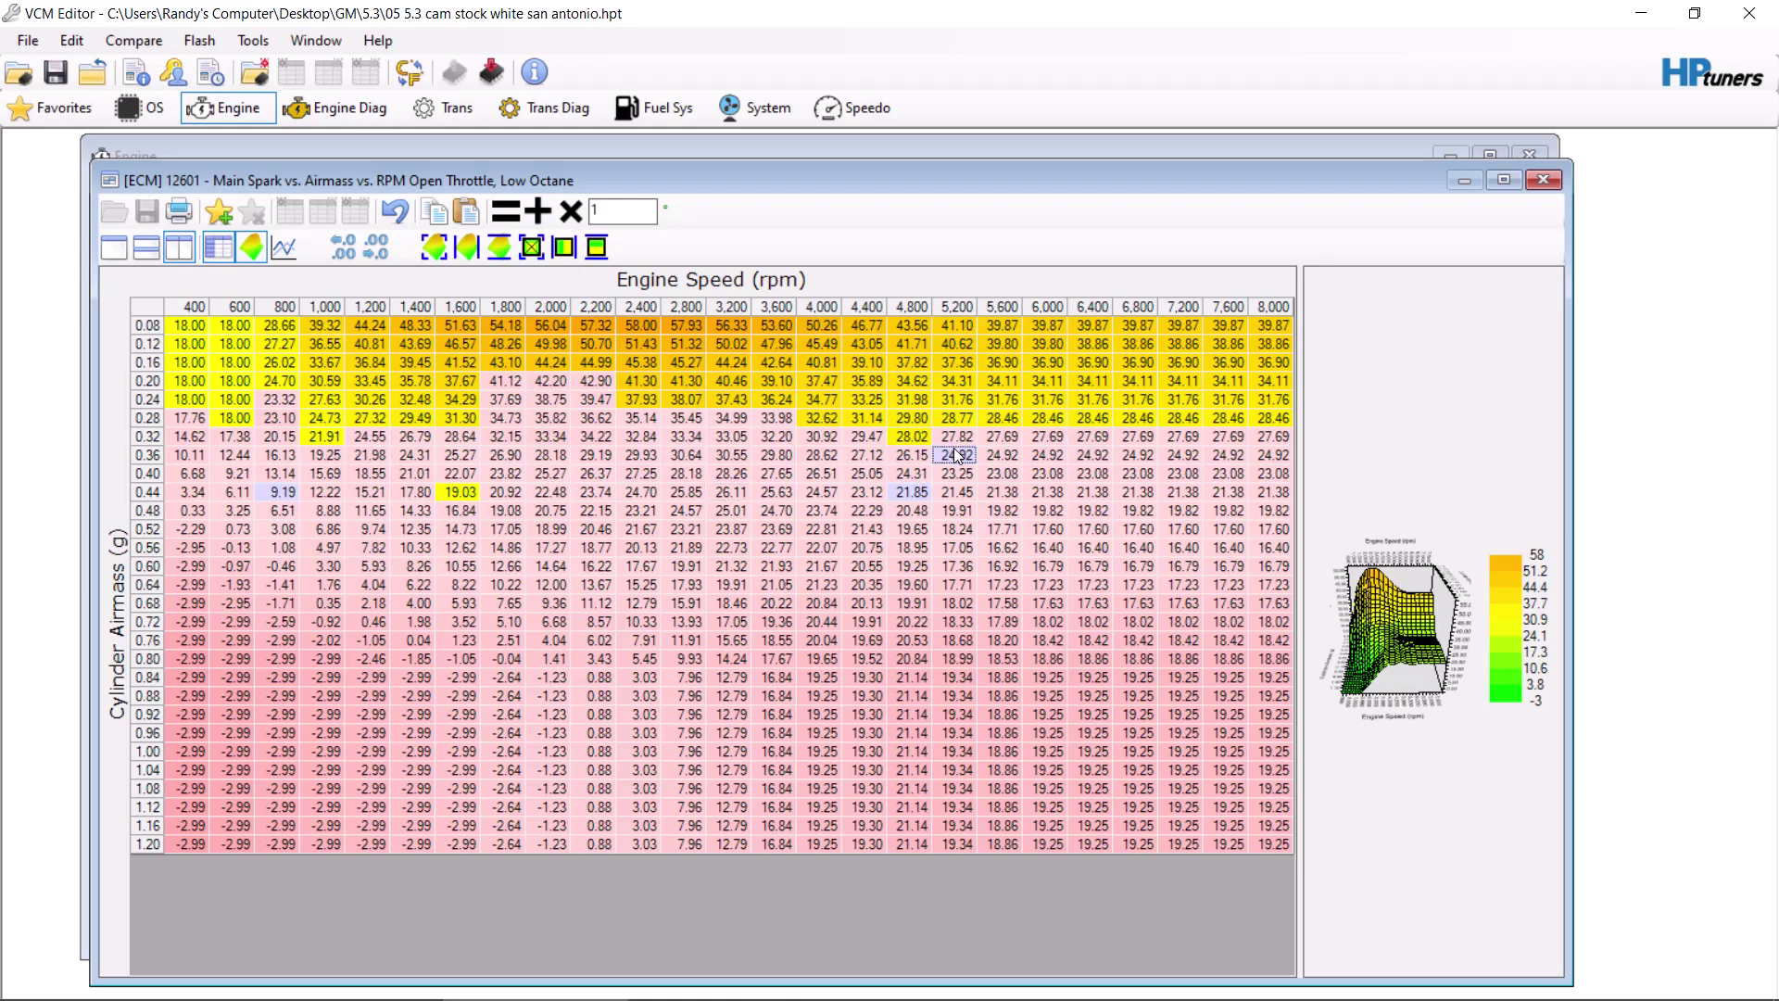
pyautogui.click(519, 213)
pyautogui.click(396, 213)
pyautogui.click(537, 211)
pyautogui.click(537, 211)
pyautogui.click(601, 515)
# Step: Subtract 1 degree twice from the 0.20 to 0.32 g cells between 1,800 and 2,200 rpm
pyautogui.moveTo(608, 434); pyautogui.dragTo(496, 380)
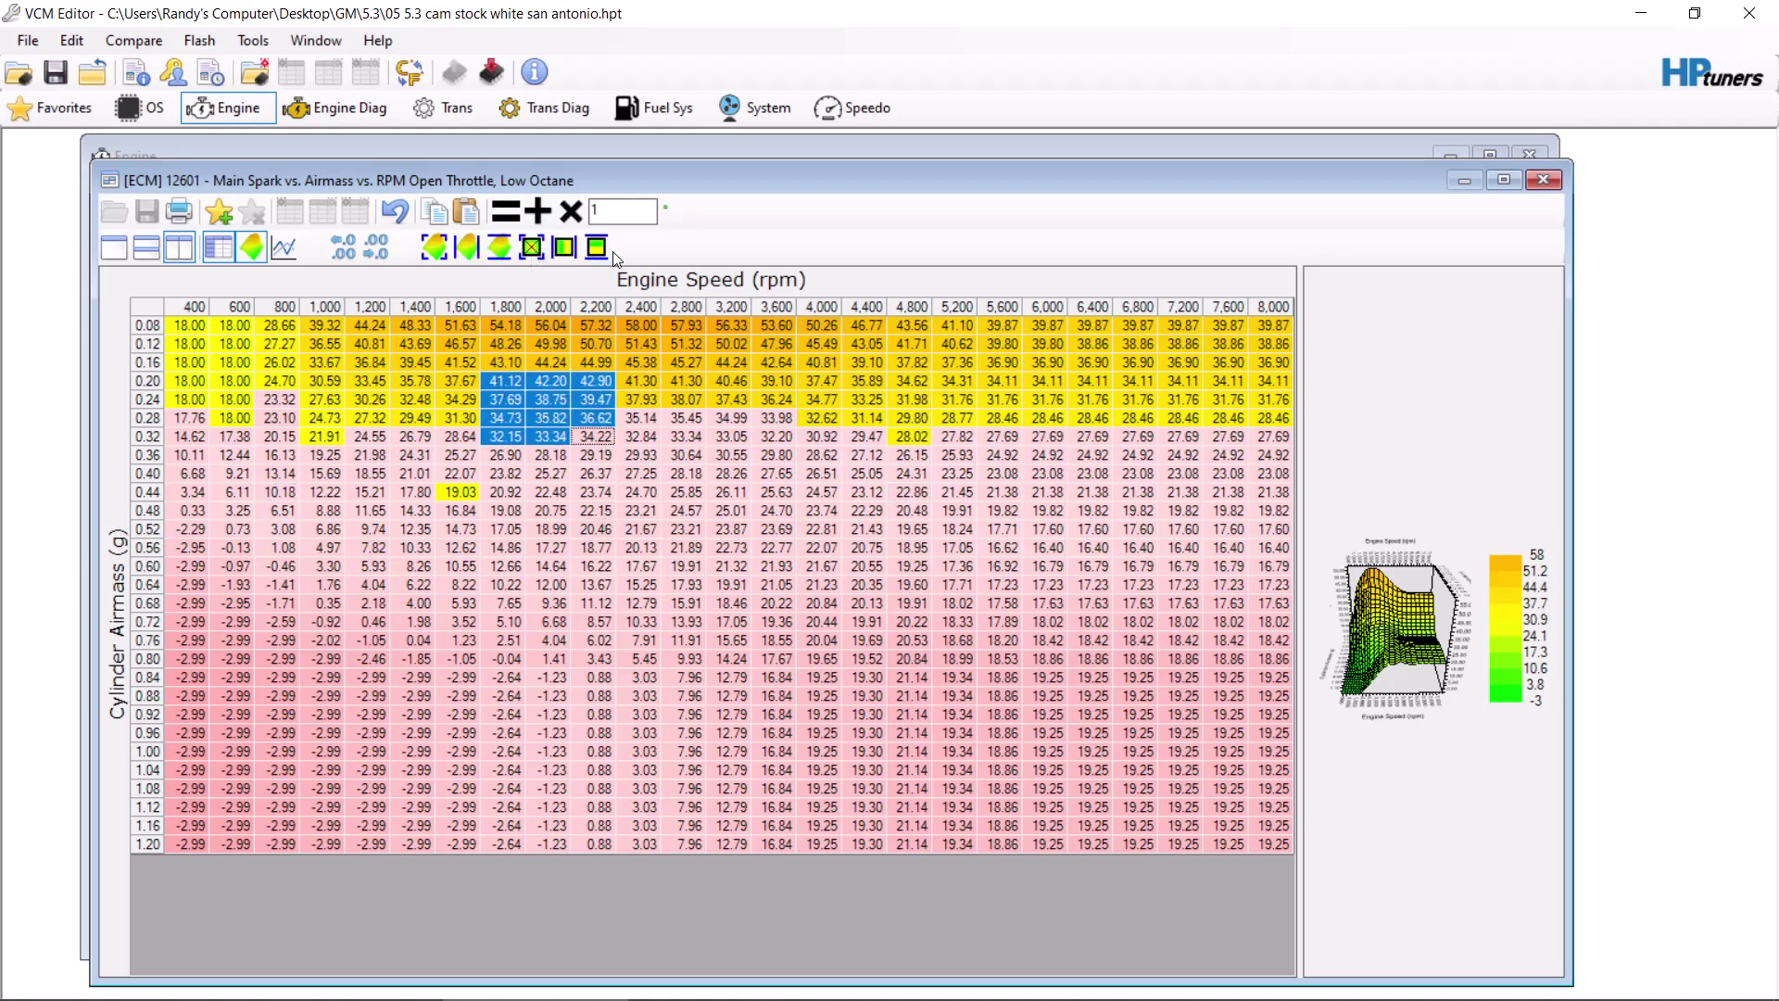
pyautogui.click(594, 211)
pyautogui.write('-')
pyautogui.click(537, 213)
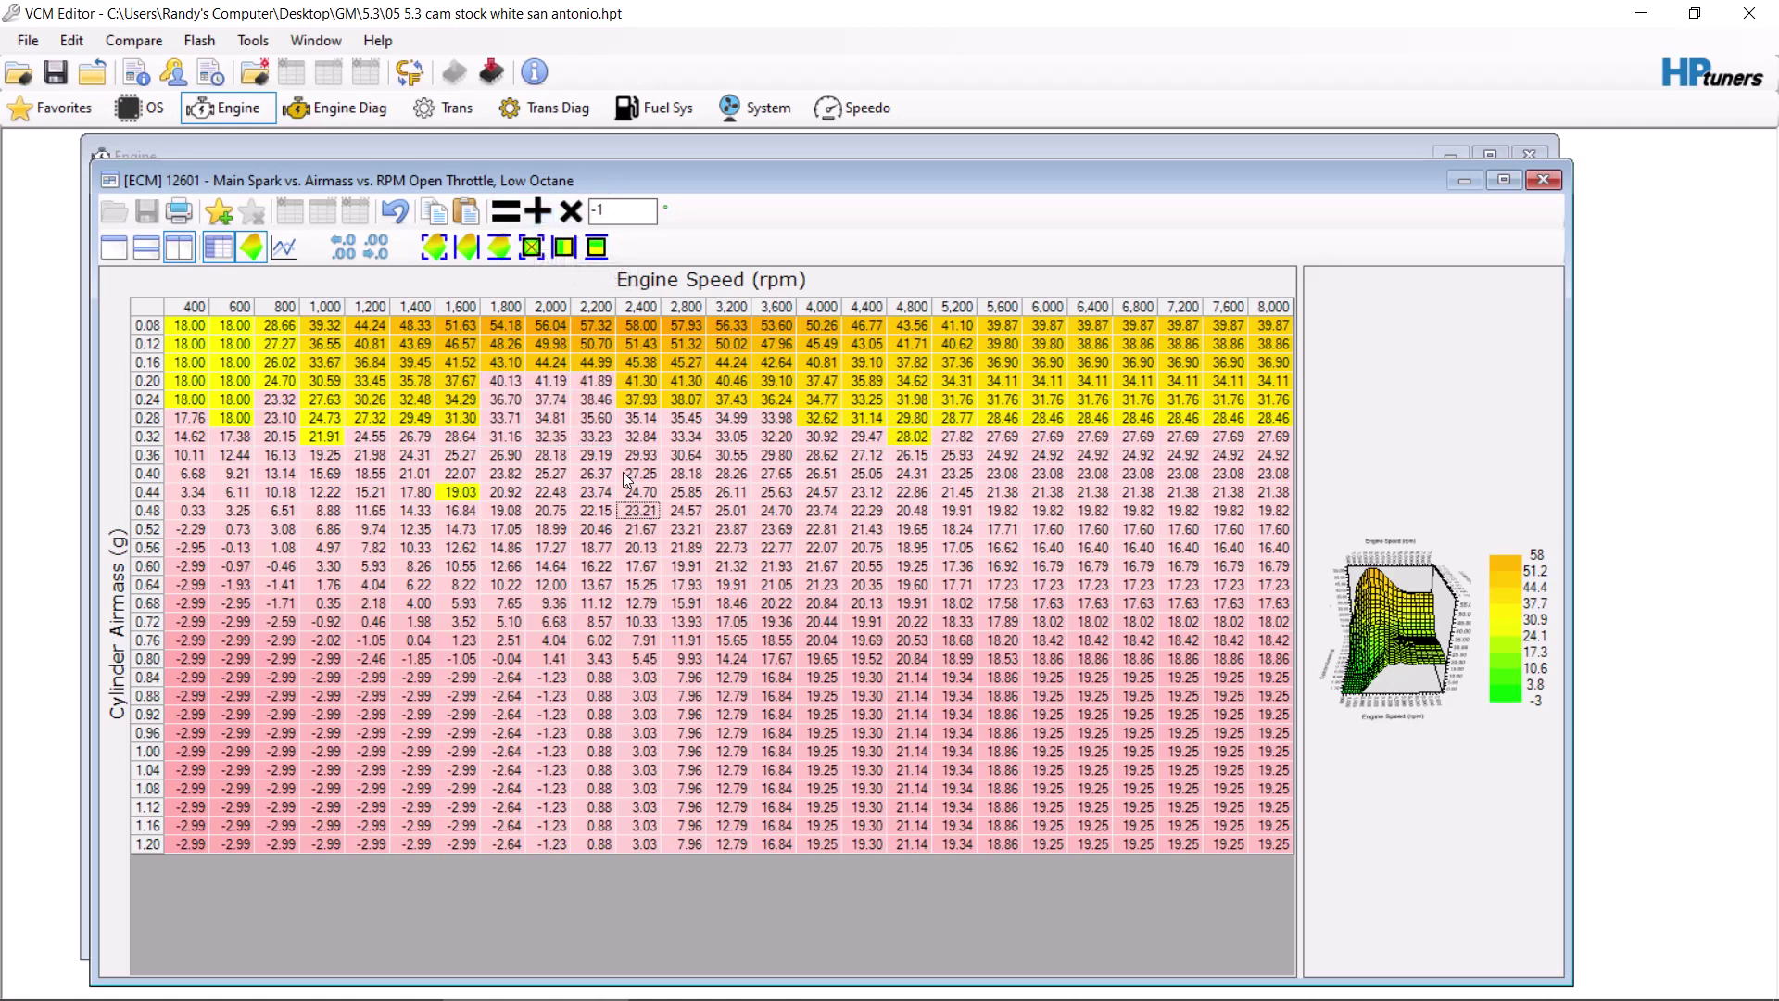
pyautogui.moveTo(600, 438); pyautogui.dragTo(505, 380)
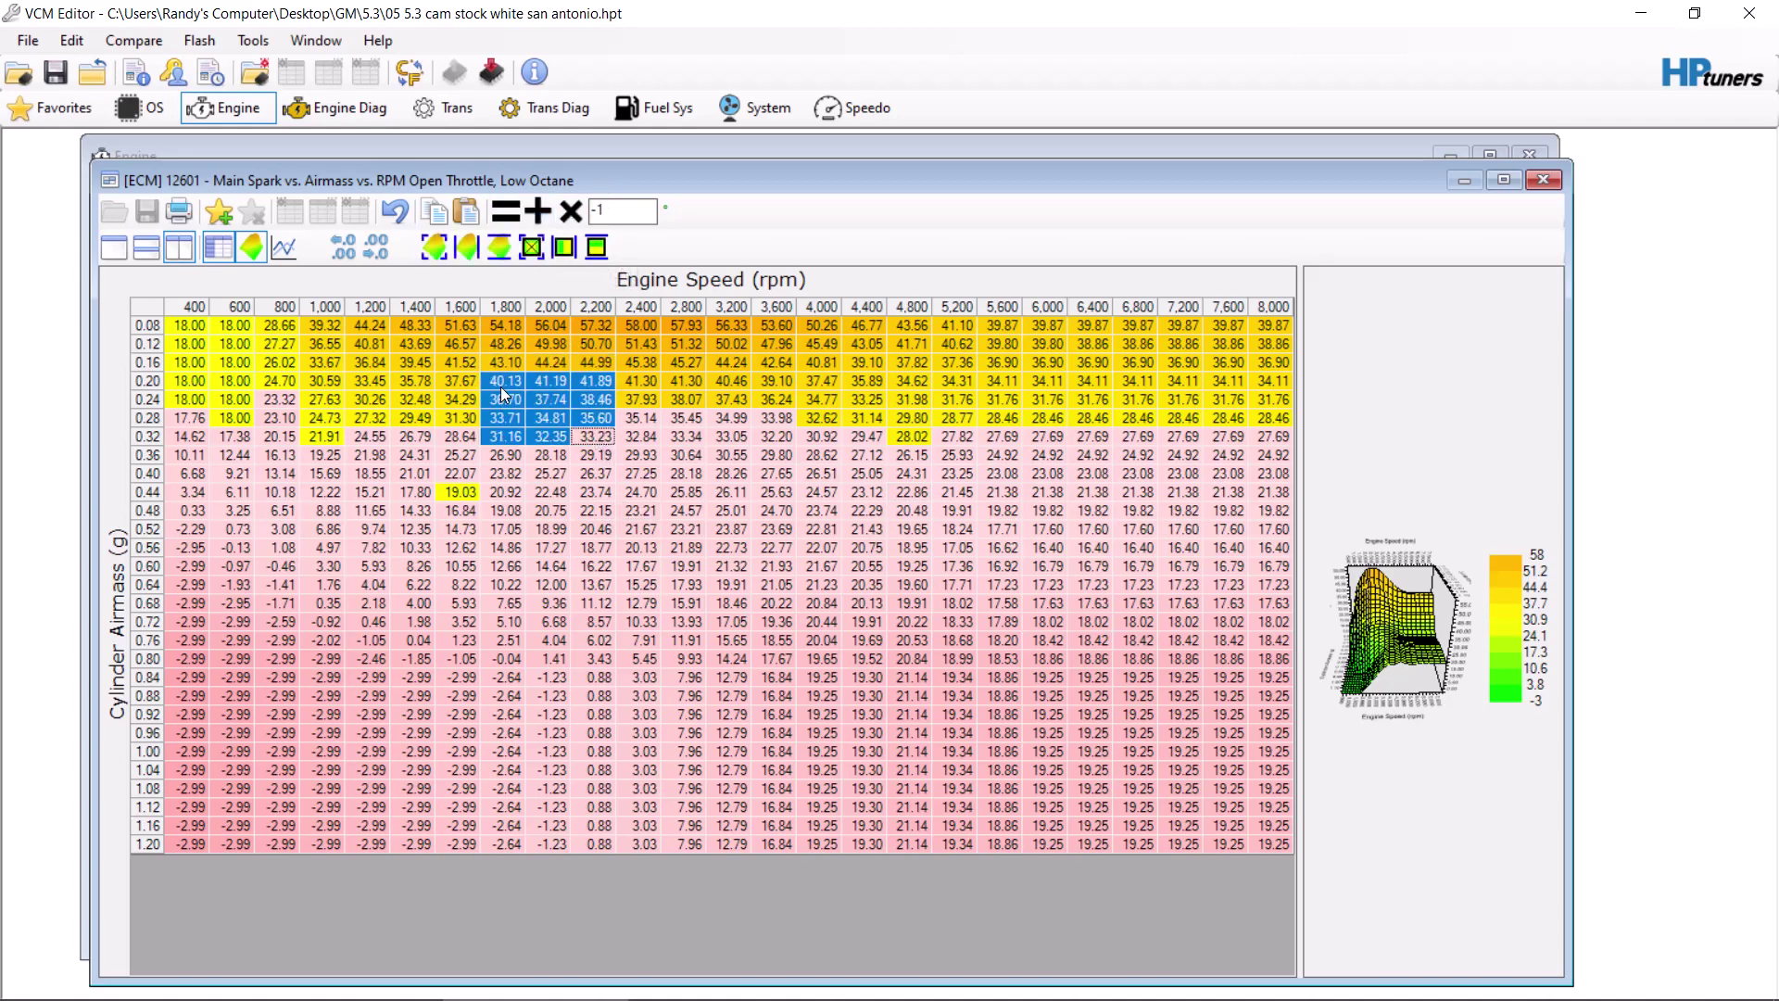
pyautogui.click(537, 212)
pyautogui.click(667, 430)
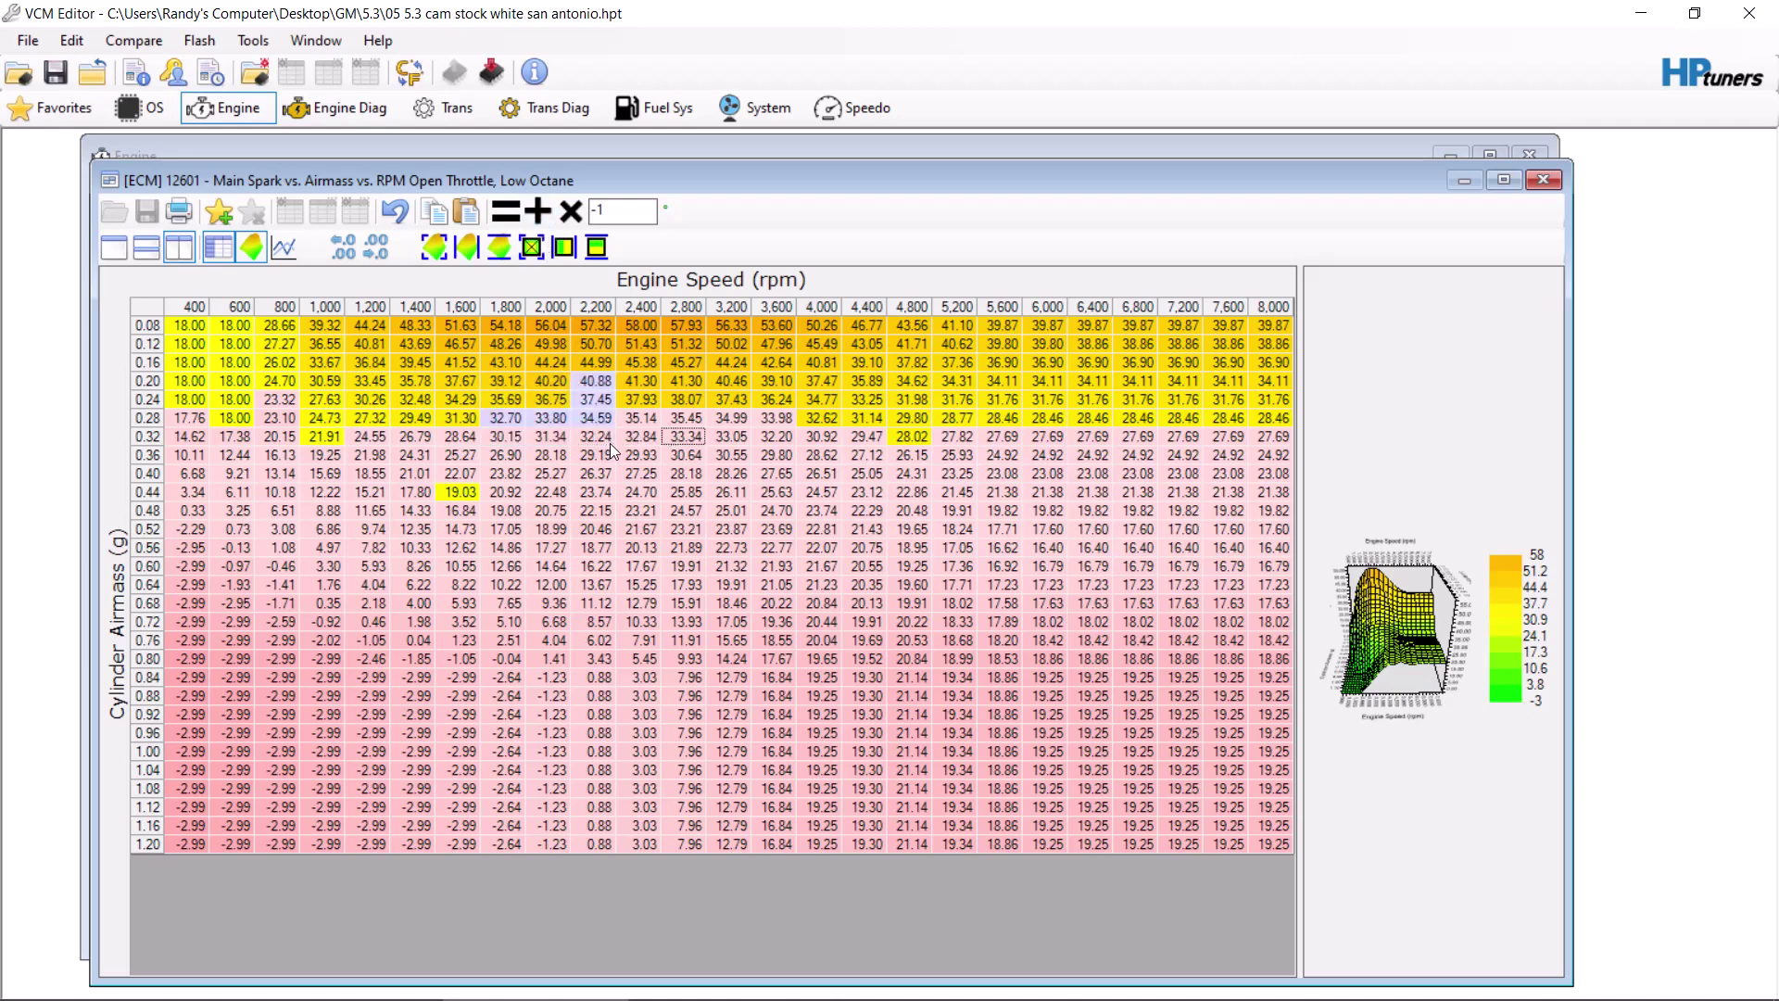
# Step: Add 1 degree to the 0.16 to 0.32 g cells between 1,800 and 2,200 rpm
pyautogui.moveTo(610, 441); pyautogui.dragTo(515, 393)
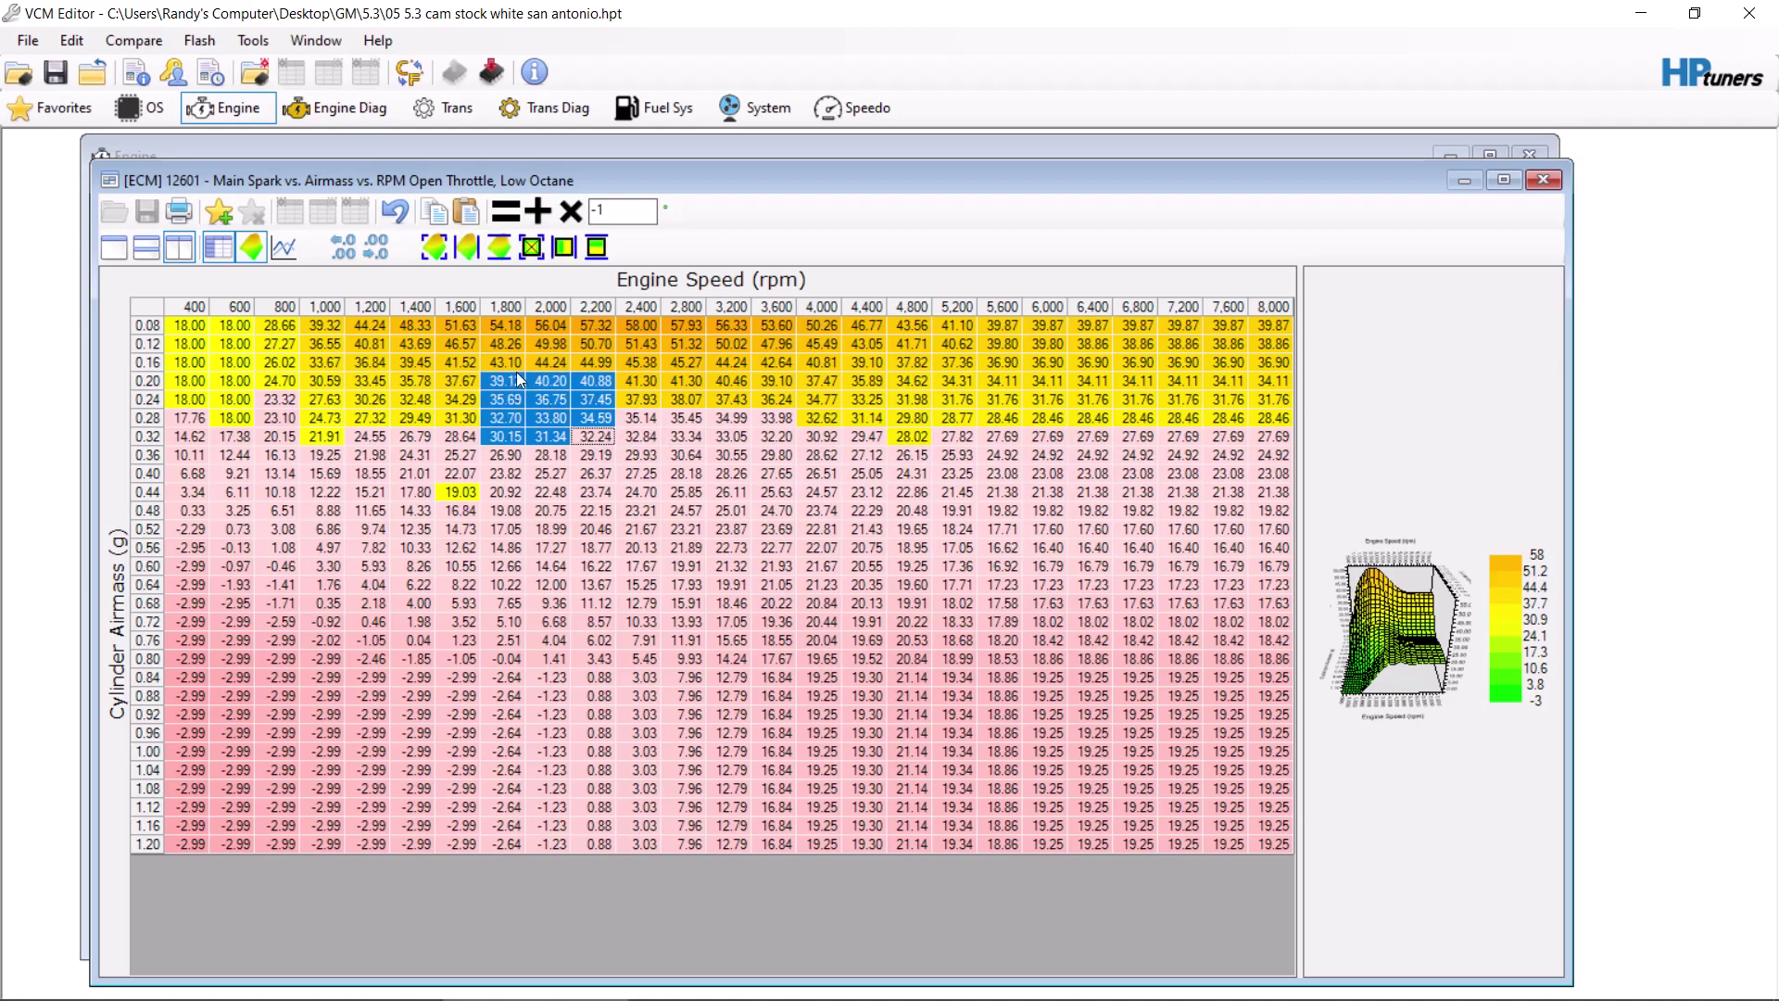
pyautogui.moveTo(600, 435); pyautogui.dragTo(504, 361)
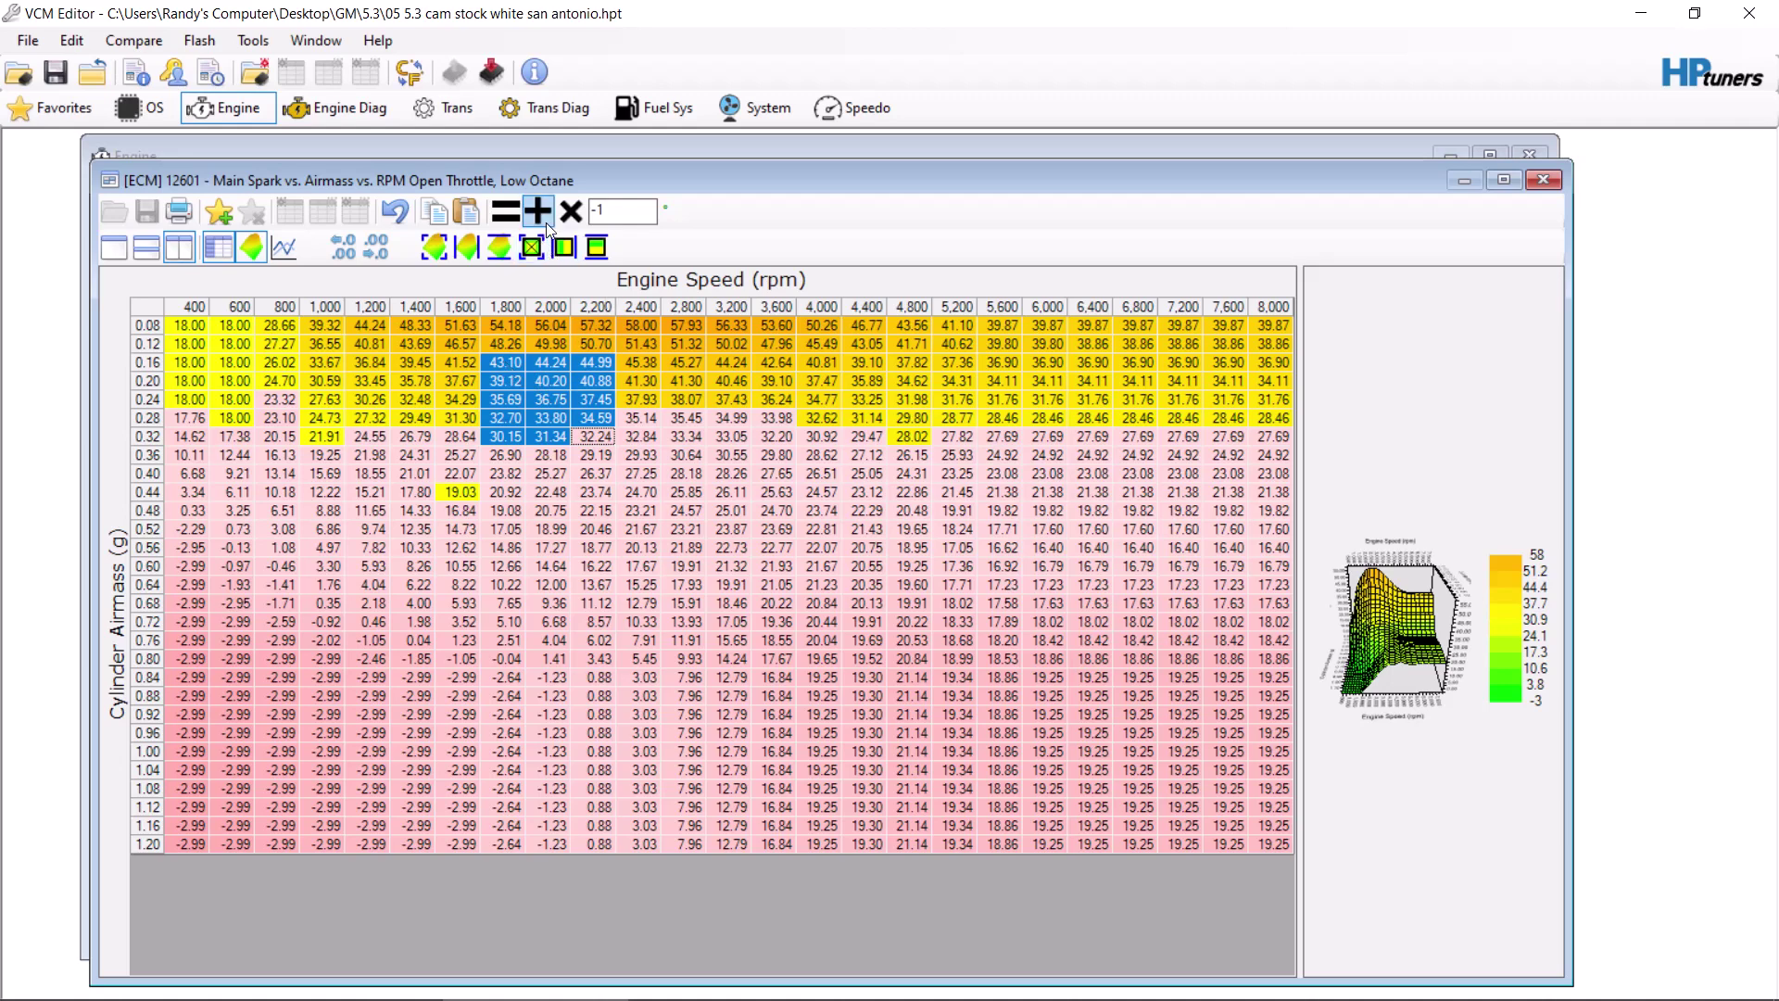
pyautogui.doubleClick(612, 211)
pyautogui.write('1')
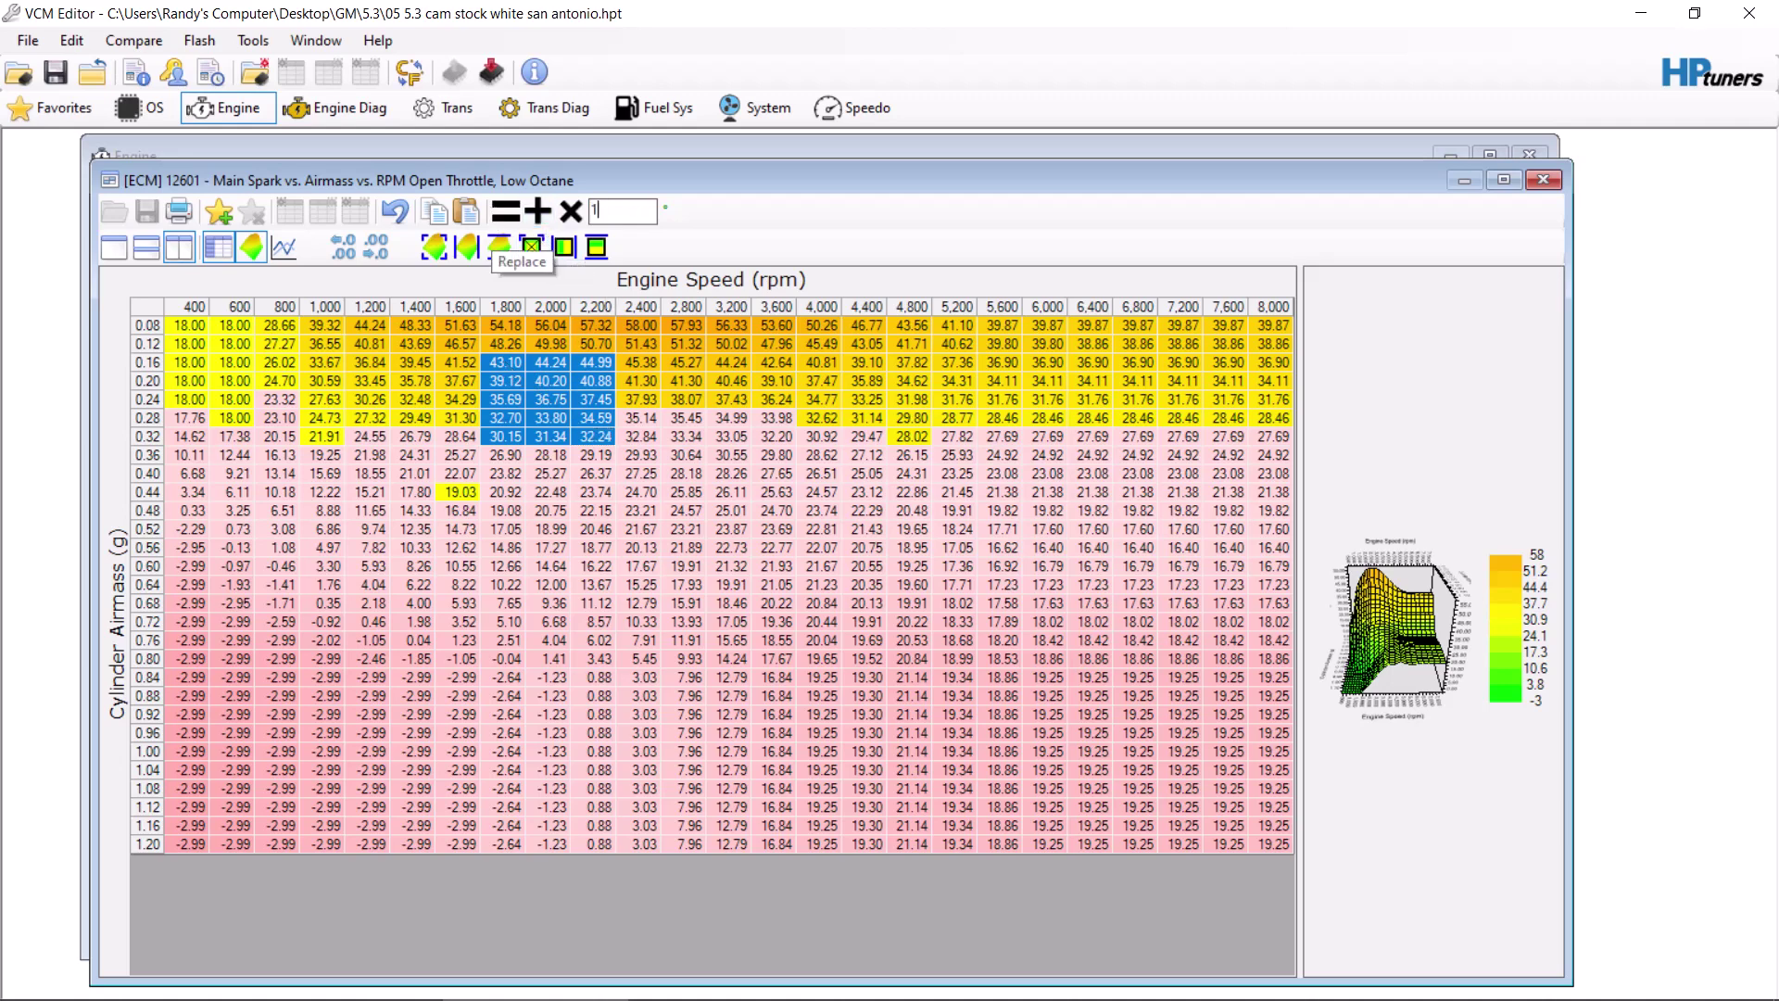
pyautogui.click(538, 211)
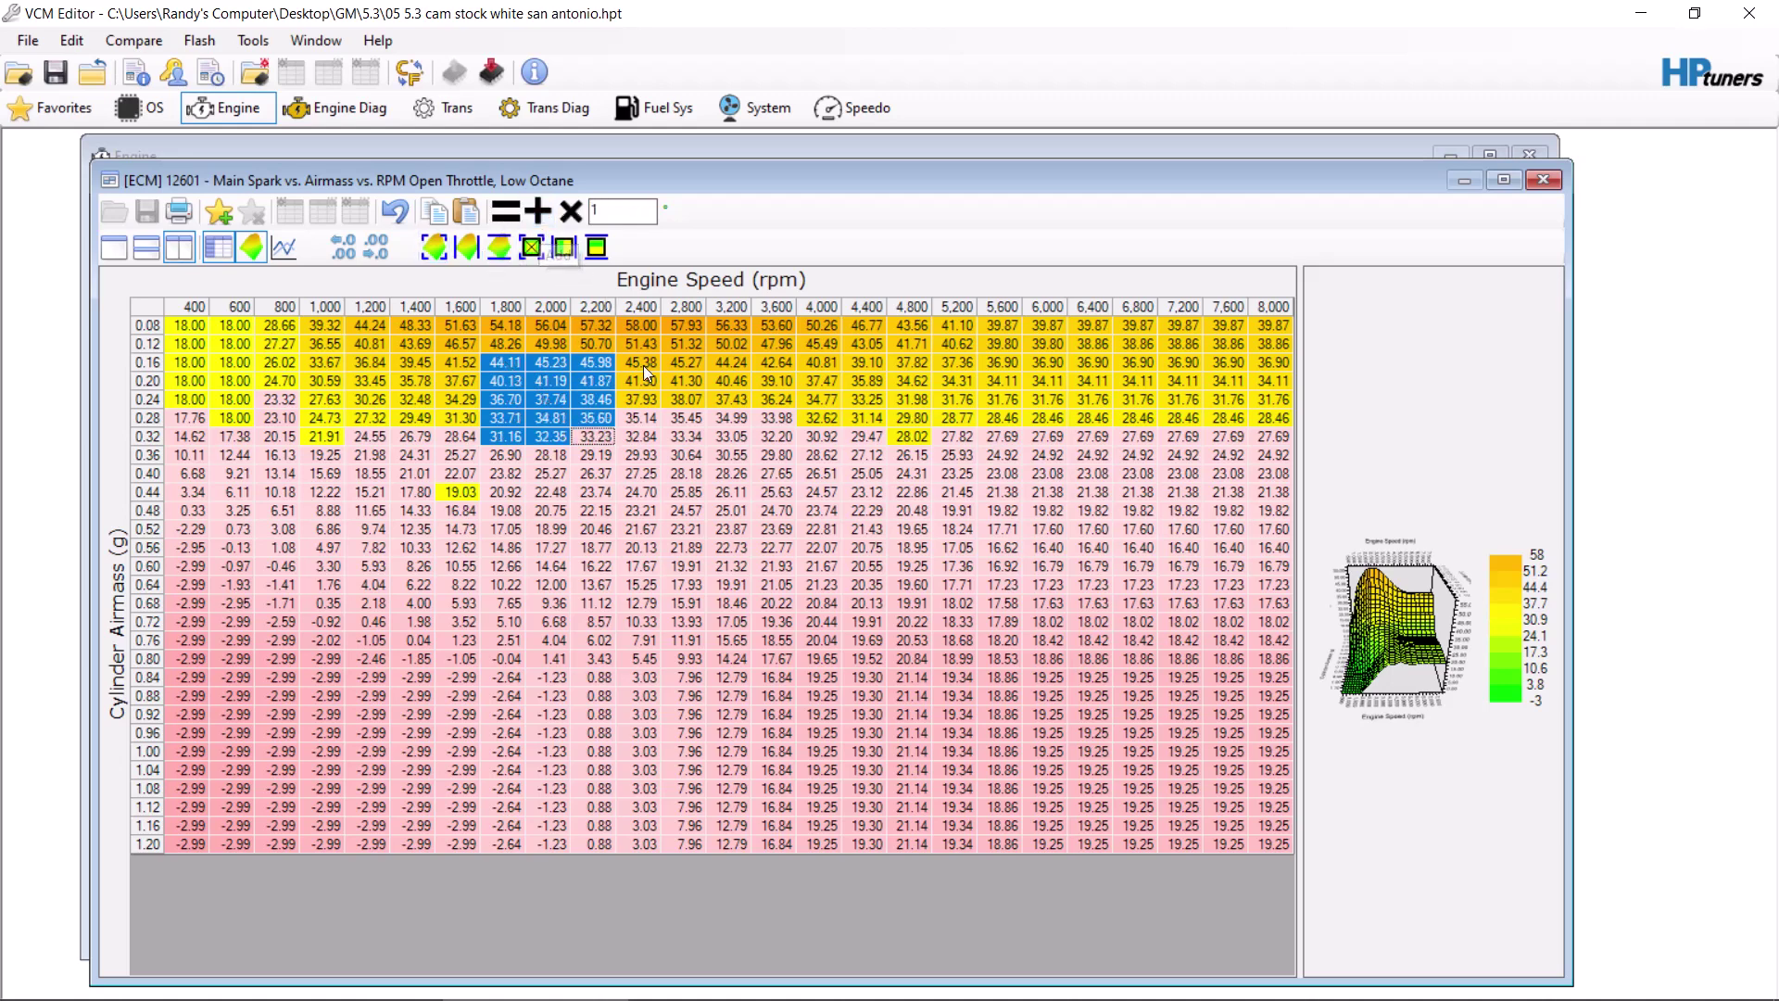
pyautogui.click(645, 382)
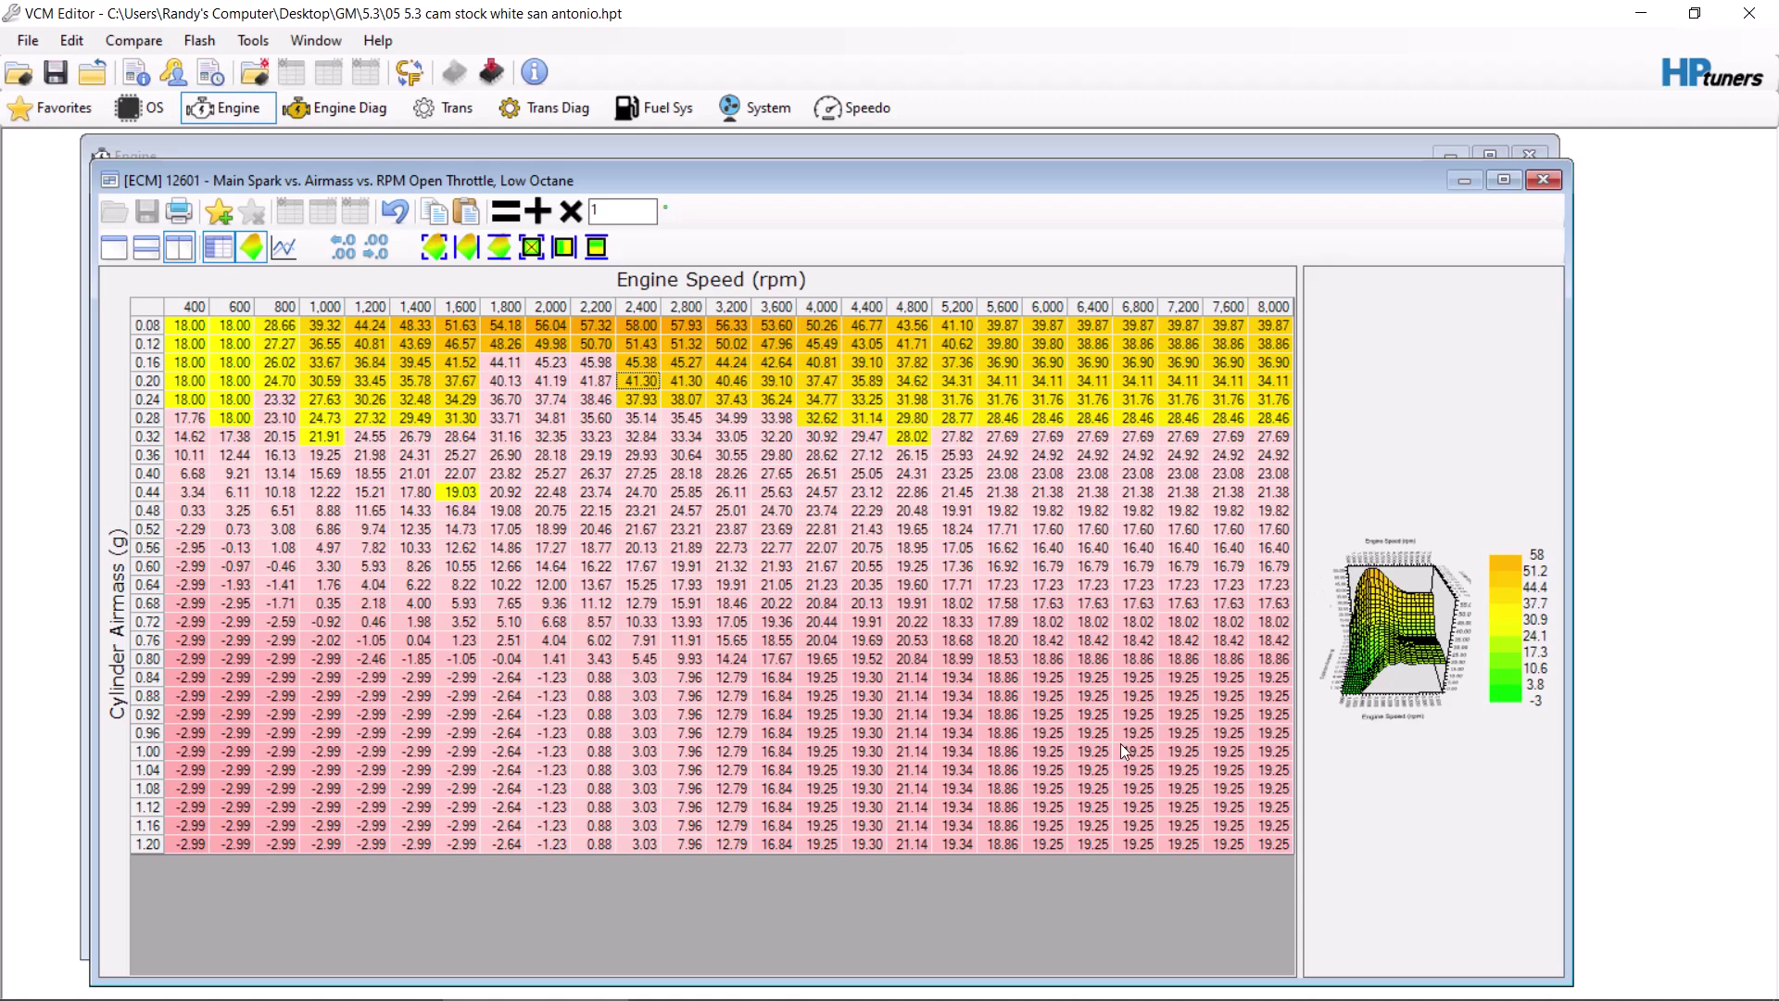
# Step: Try adding 0.9 degrees to every cell in the 0.84 to 1.20 g rows, and undo the change
pyautogui.click(1286, 675)
pyautogui.keyDown('shift'); pyautogui.click(189, 844); pyautogui.keyUp('shift')
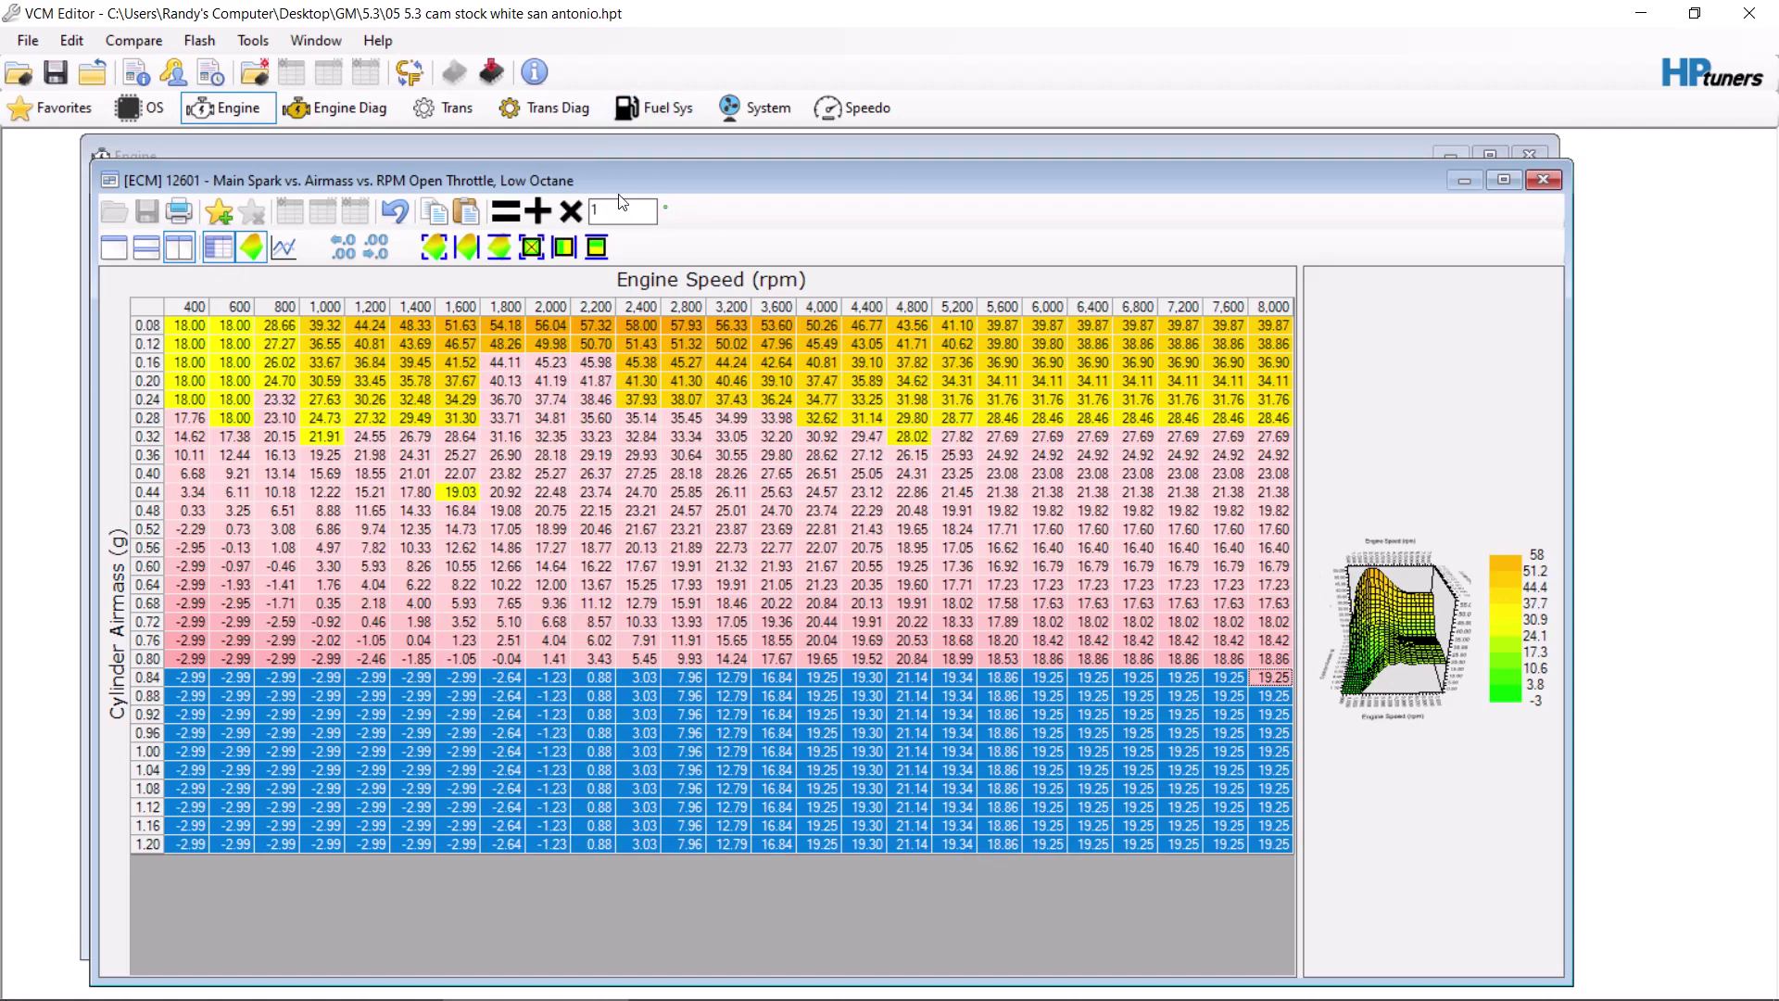
pyautogui.press('=')
pyautogui.write('.9')
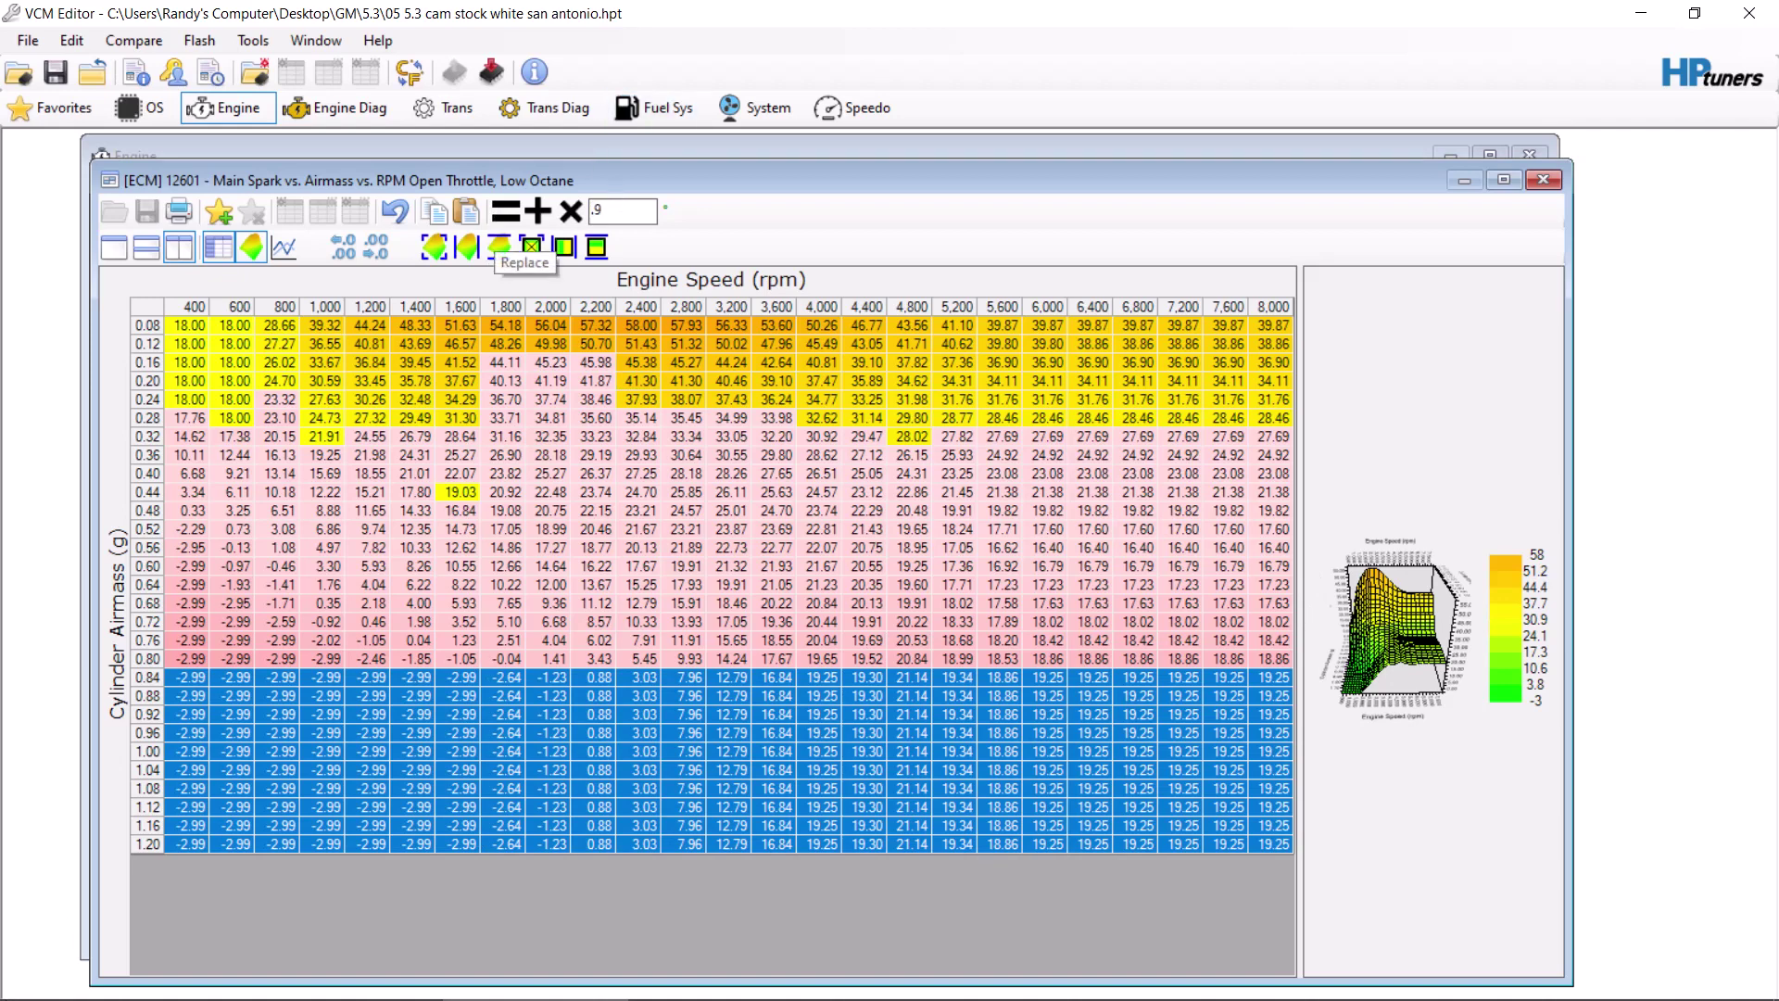
pyautogui.click(539, 212)
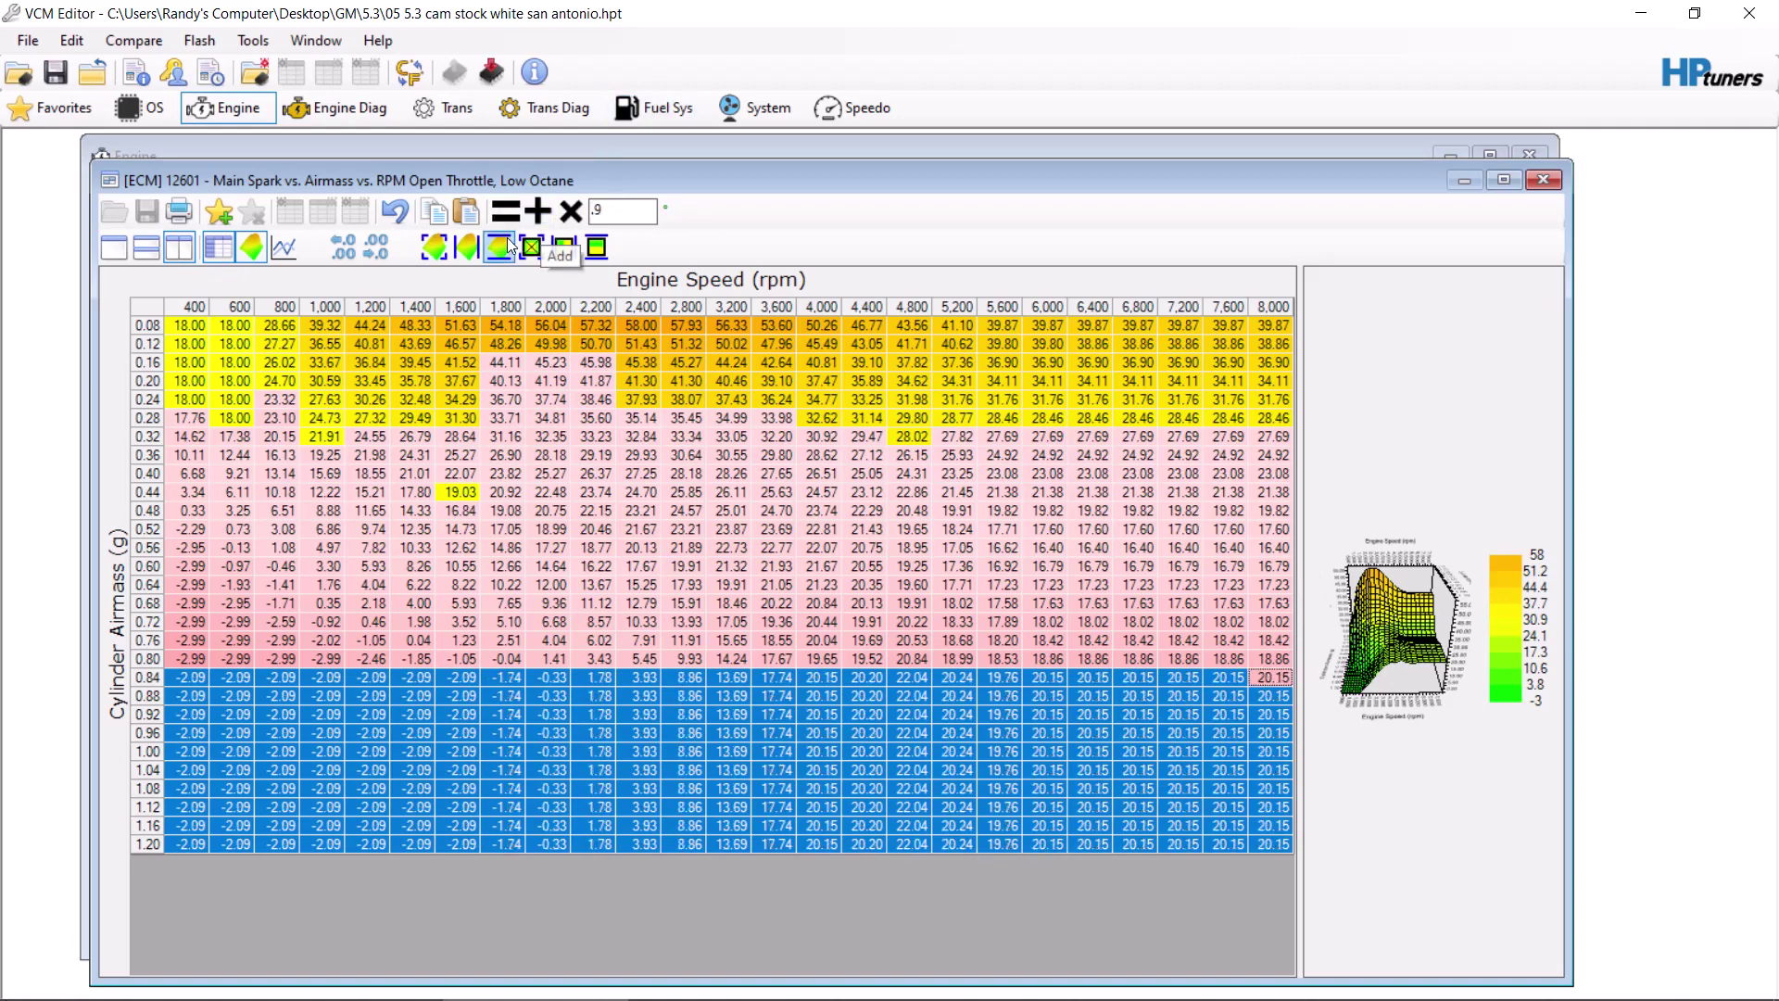
pyautogui.click(409, 213)
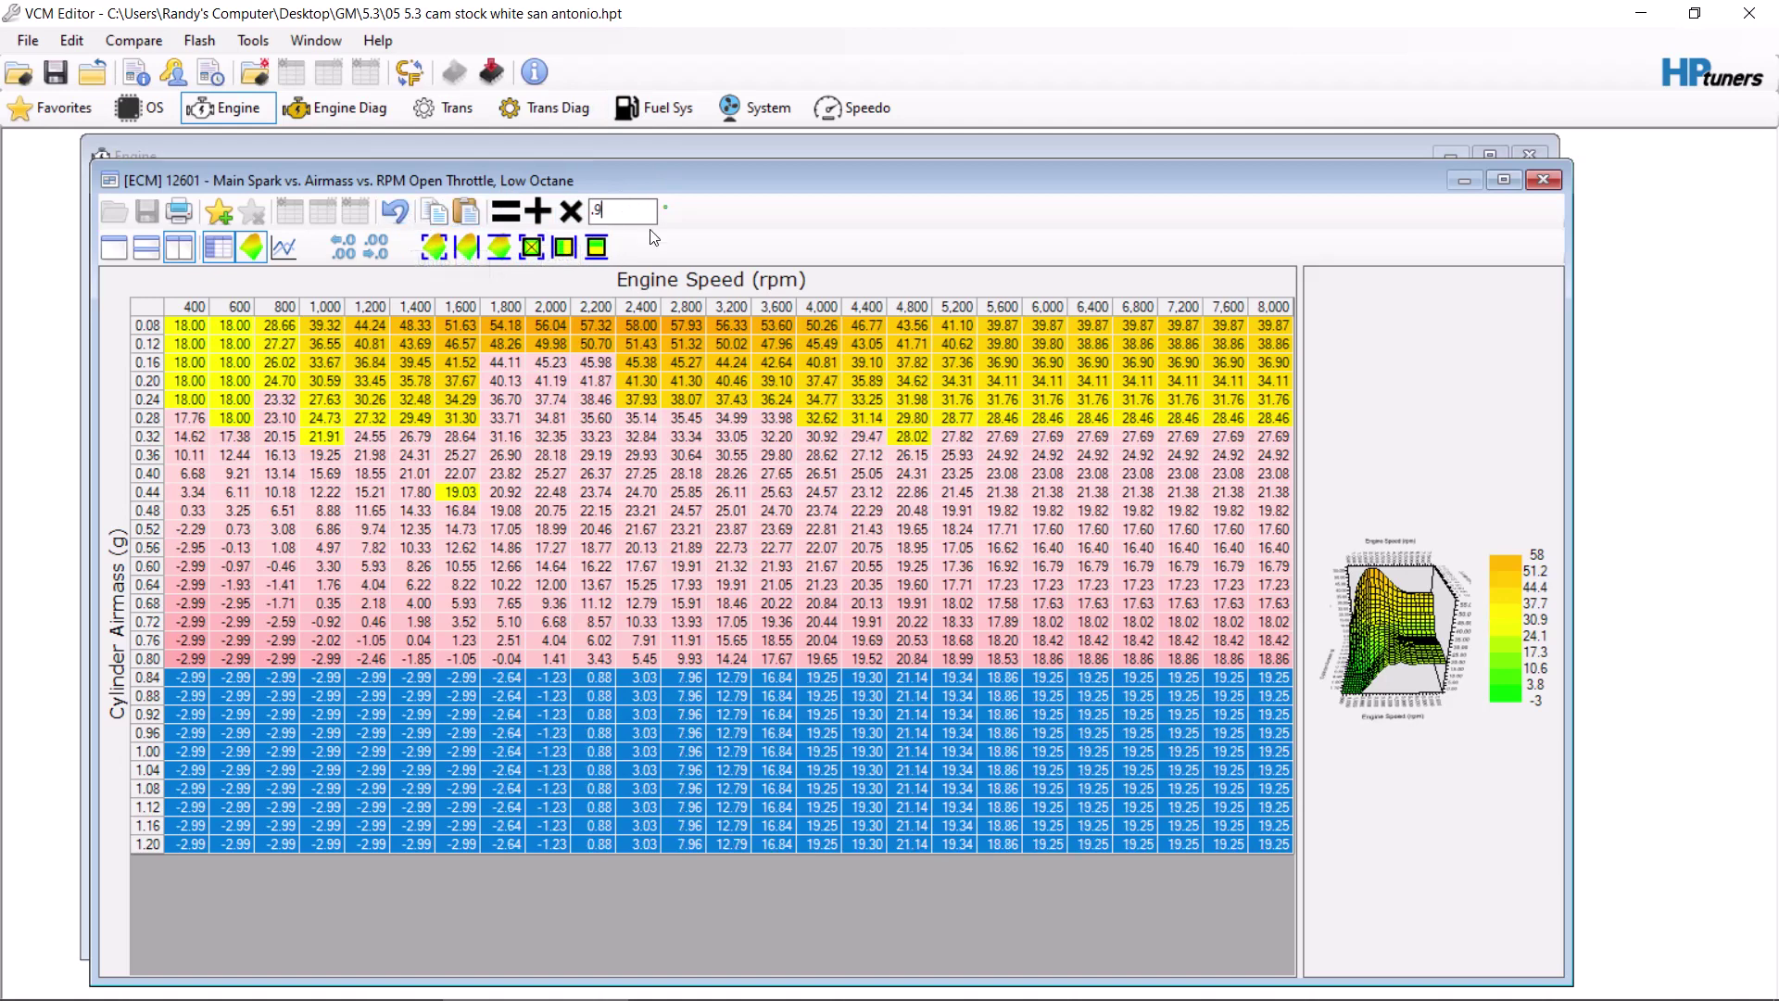
# Step: Subtract 2 degrees from all cells in the 0.84 to 1.20 g rows of the low octane spark table
pyautogui.click(1197, 775)
pyautogui.moveTo(1285, 683); pyautogui.dragTo(190, 844)
pyautogui.click(623, 211)
pyautogui.write('-2')
pyautogui.click(536, 210)
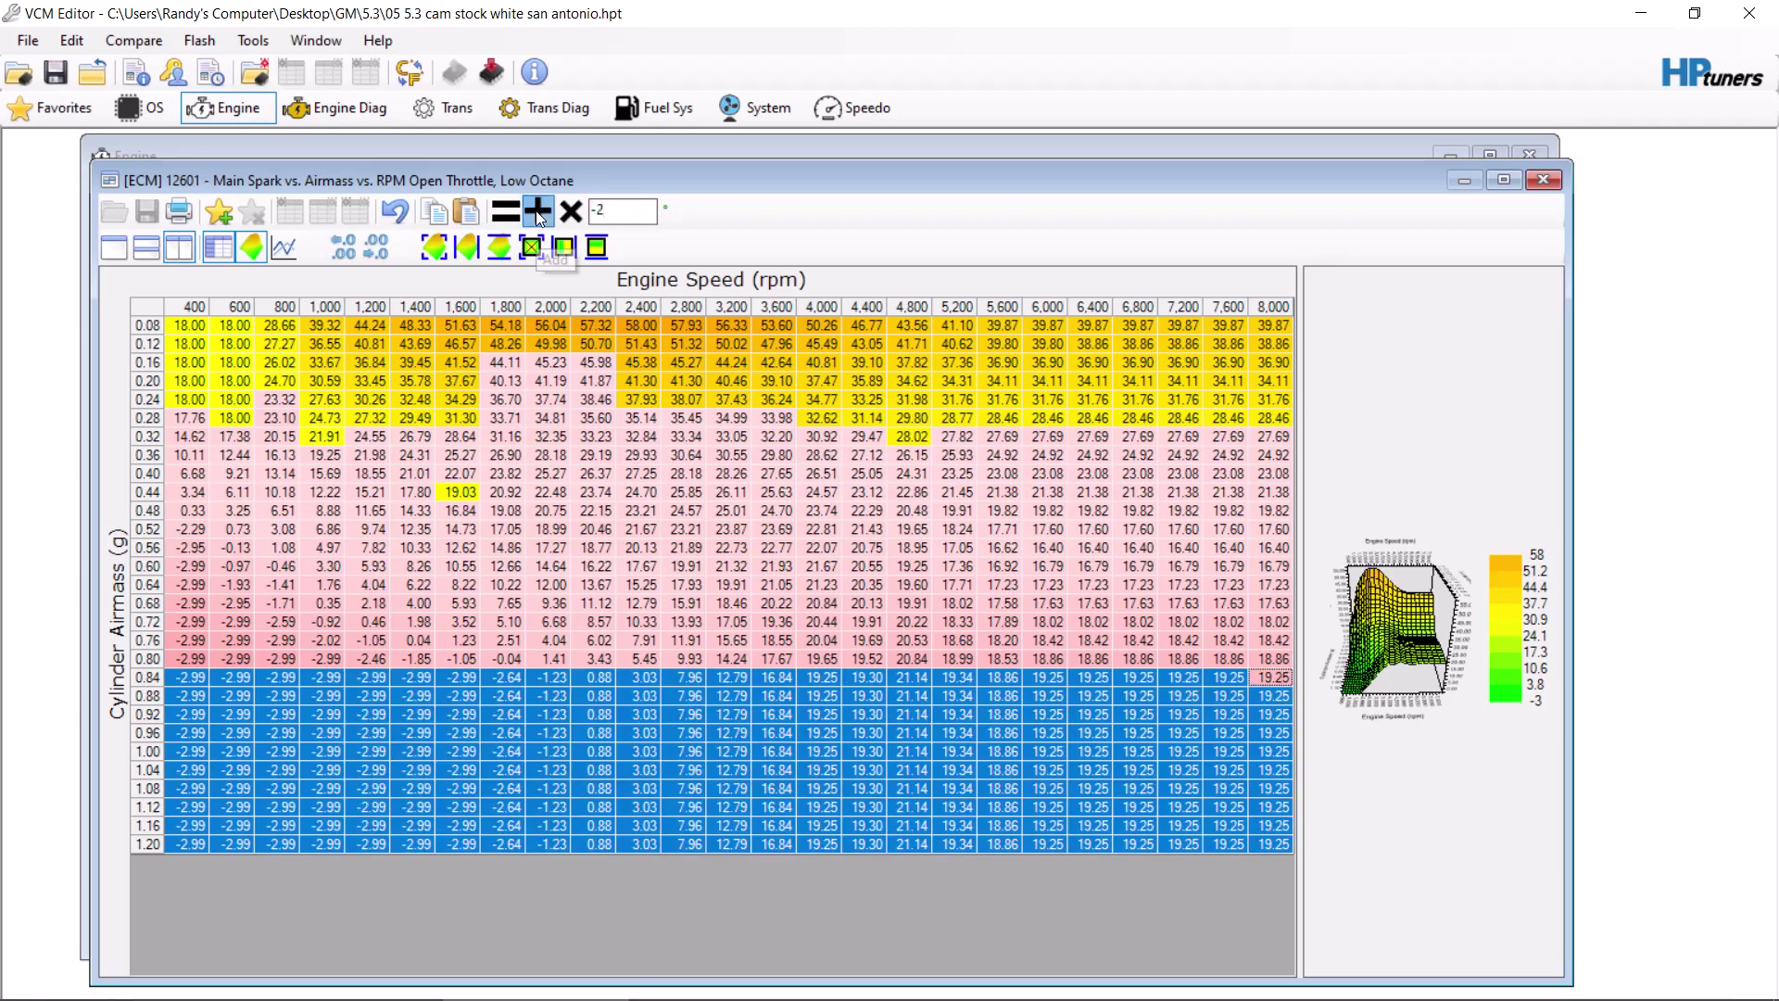
# Step: Smooth the selected 0.68 to 0.92 g rows repeatedly across all engine speeds to blend the step in timing
pyautogui.moveTo(159, 720); pyautogui.dragTo(151, 608)
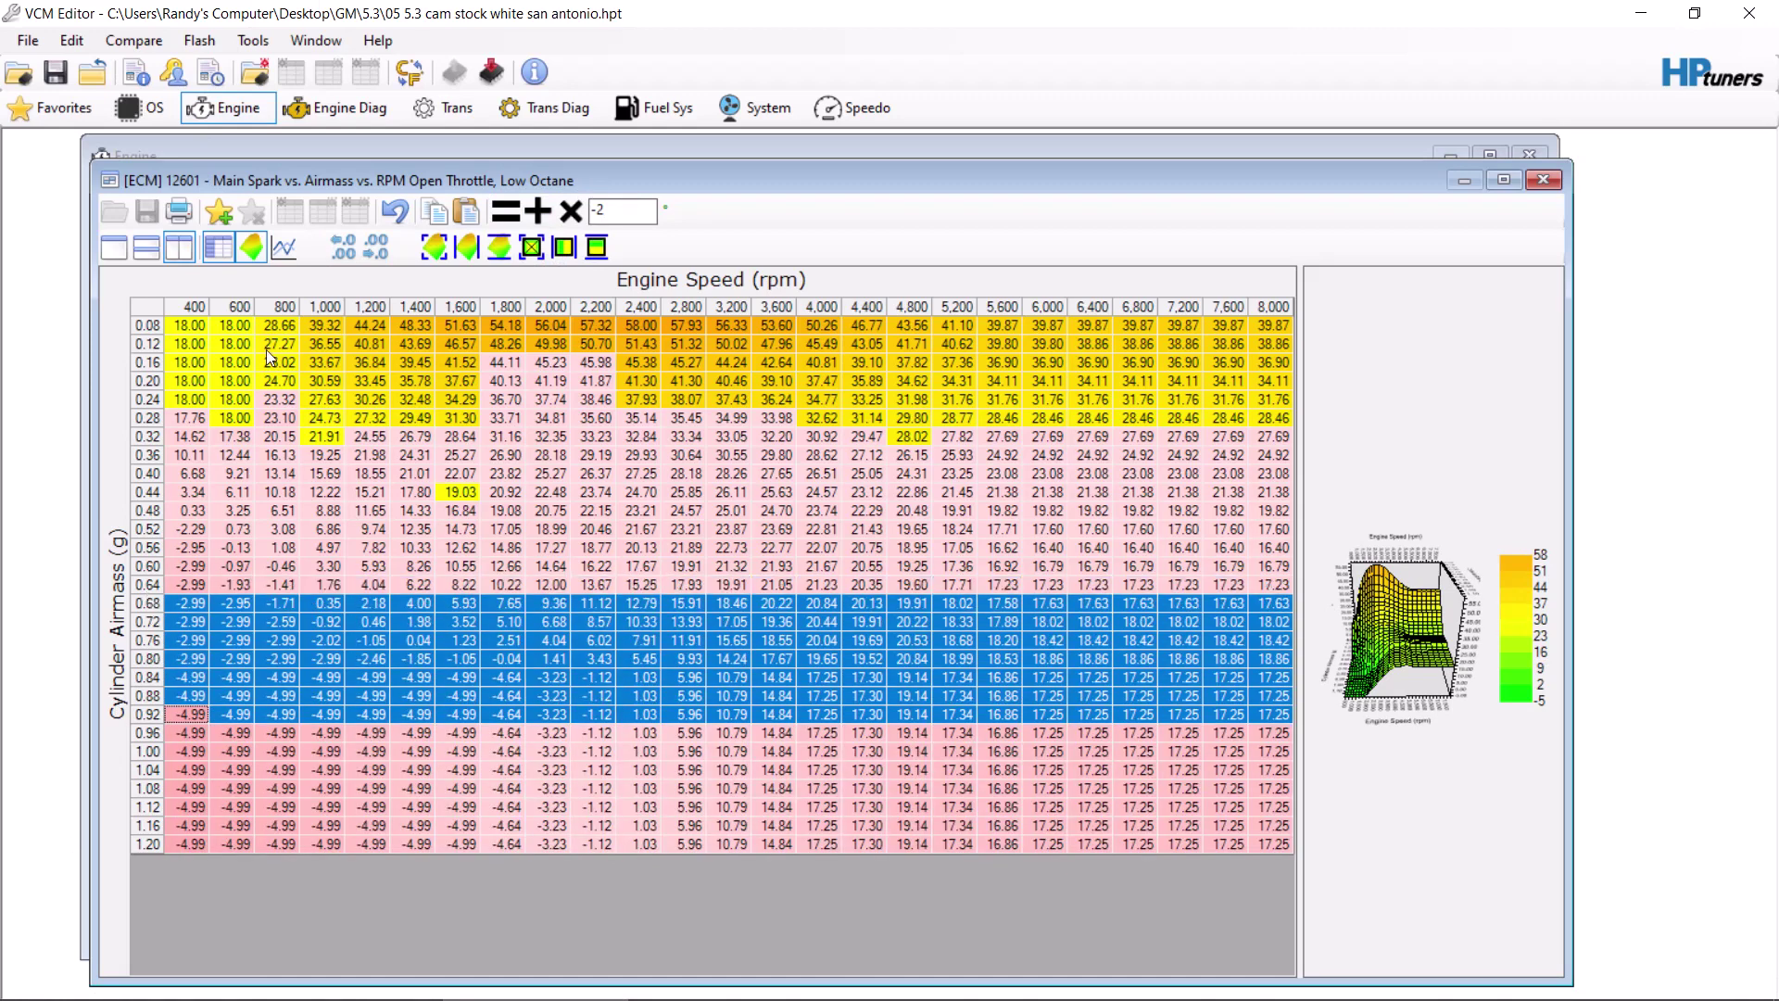
pyautogui.click(441, 241)
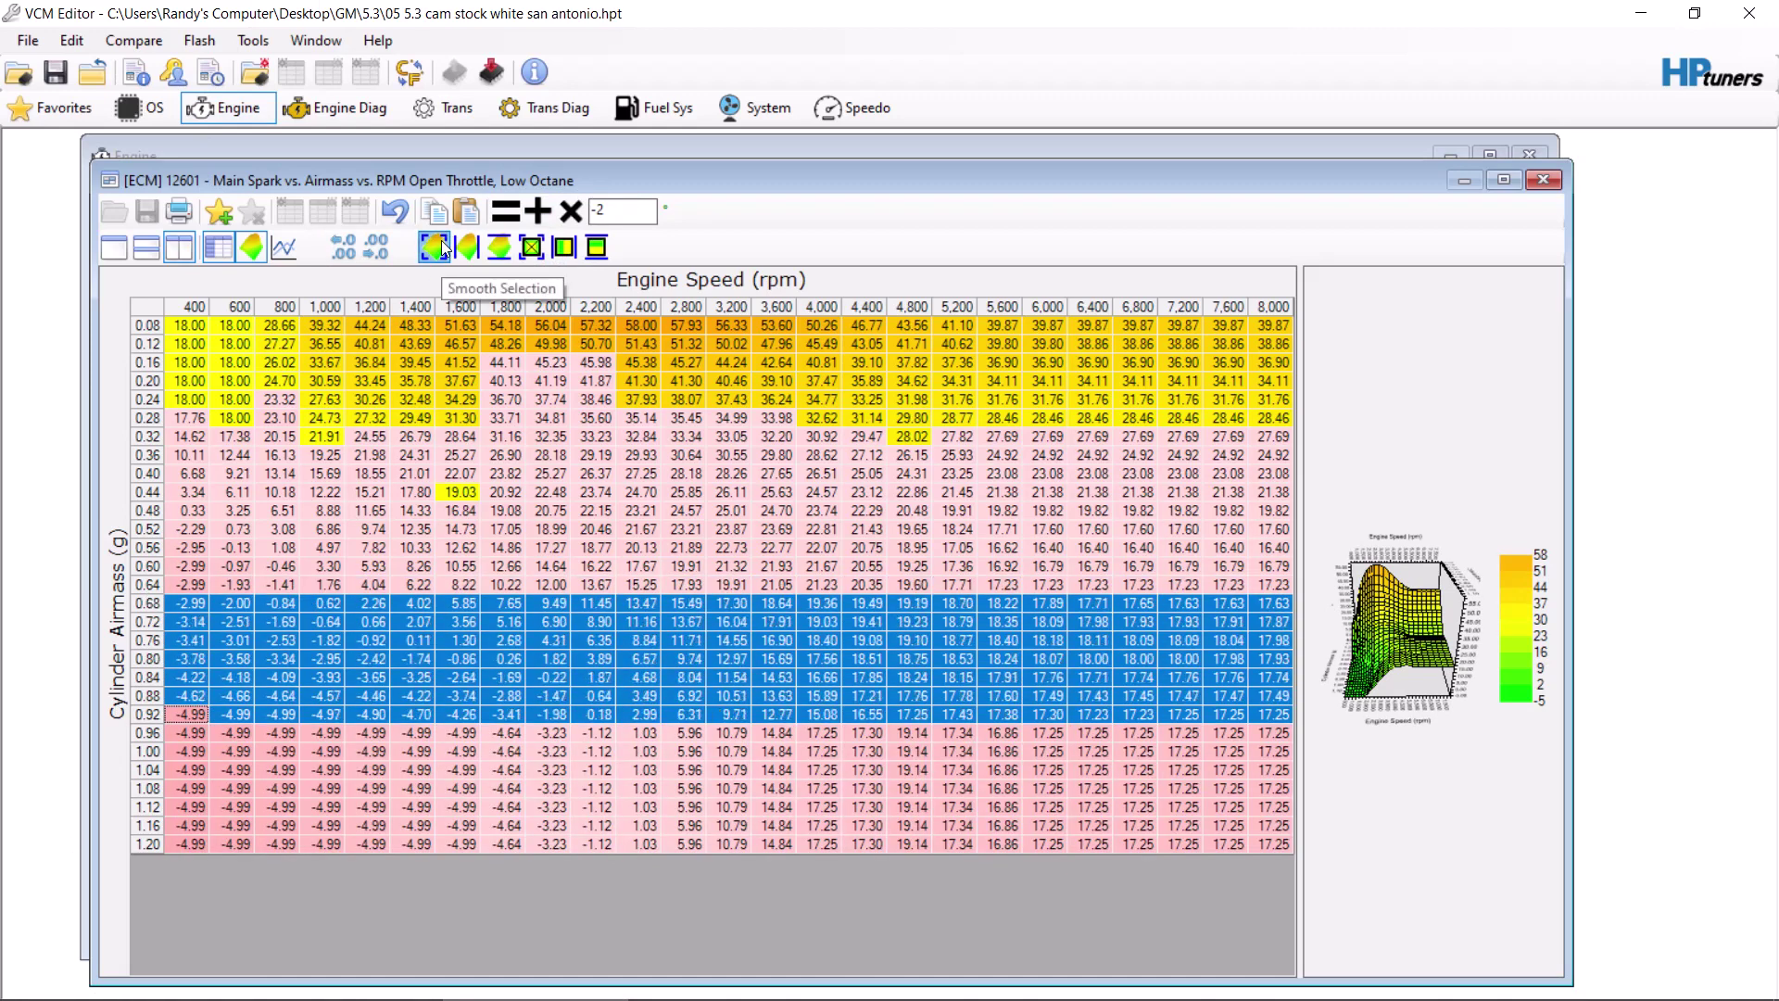
pyautogui.click(441, 241)
pyautogui.click(441, 241)
pyautogui.click(441, 241)
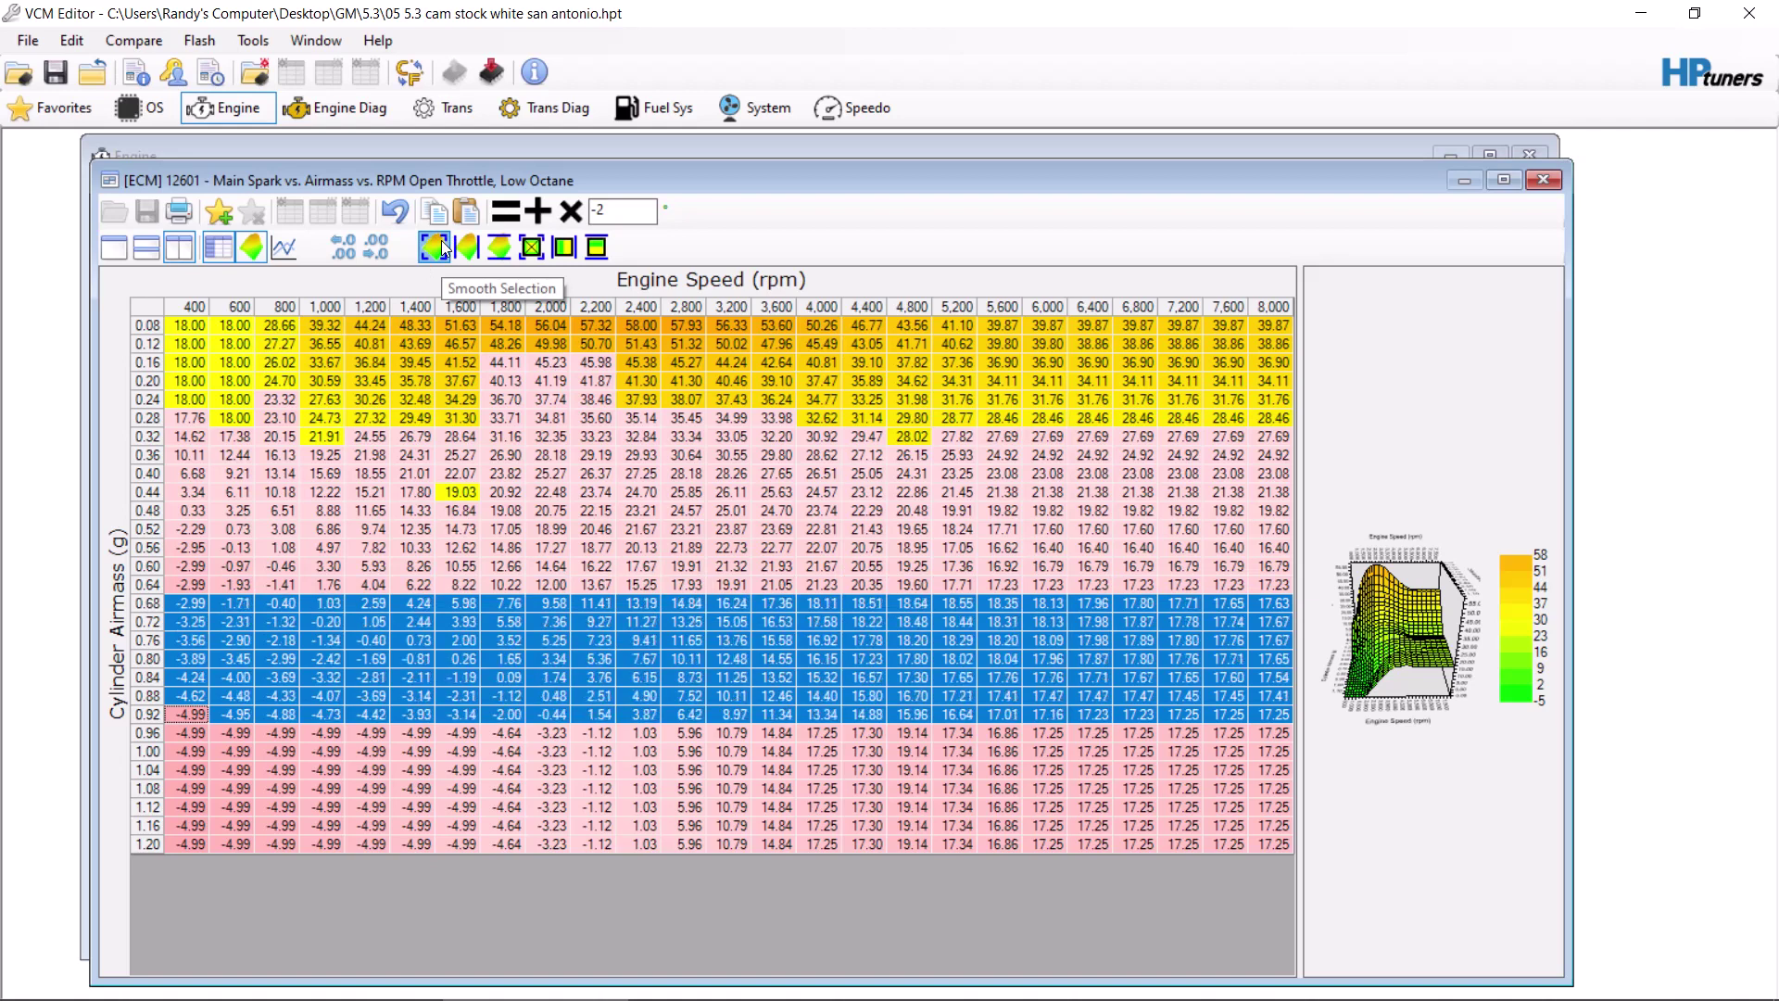
pyautogui.click(441, 241)
pyautogui.click(441, 241)
pyautogui.click(441, 241)
pyautogui.click(441, 241)
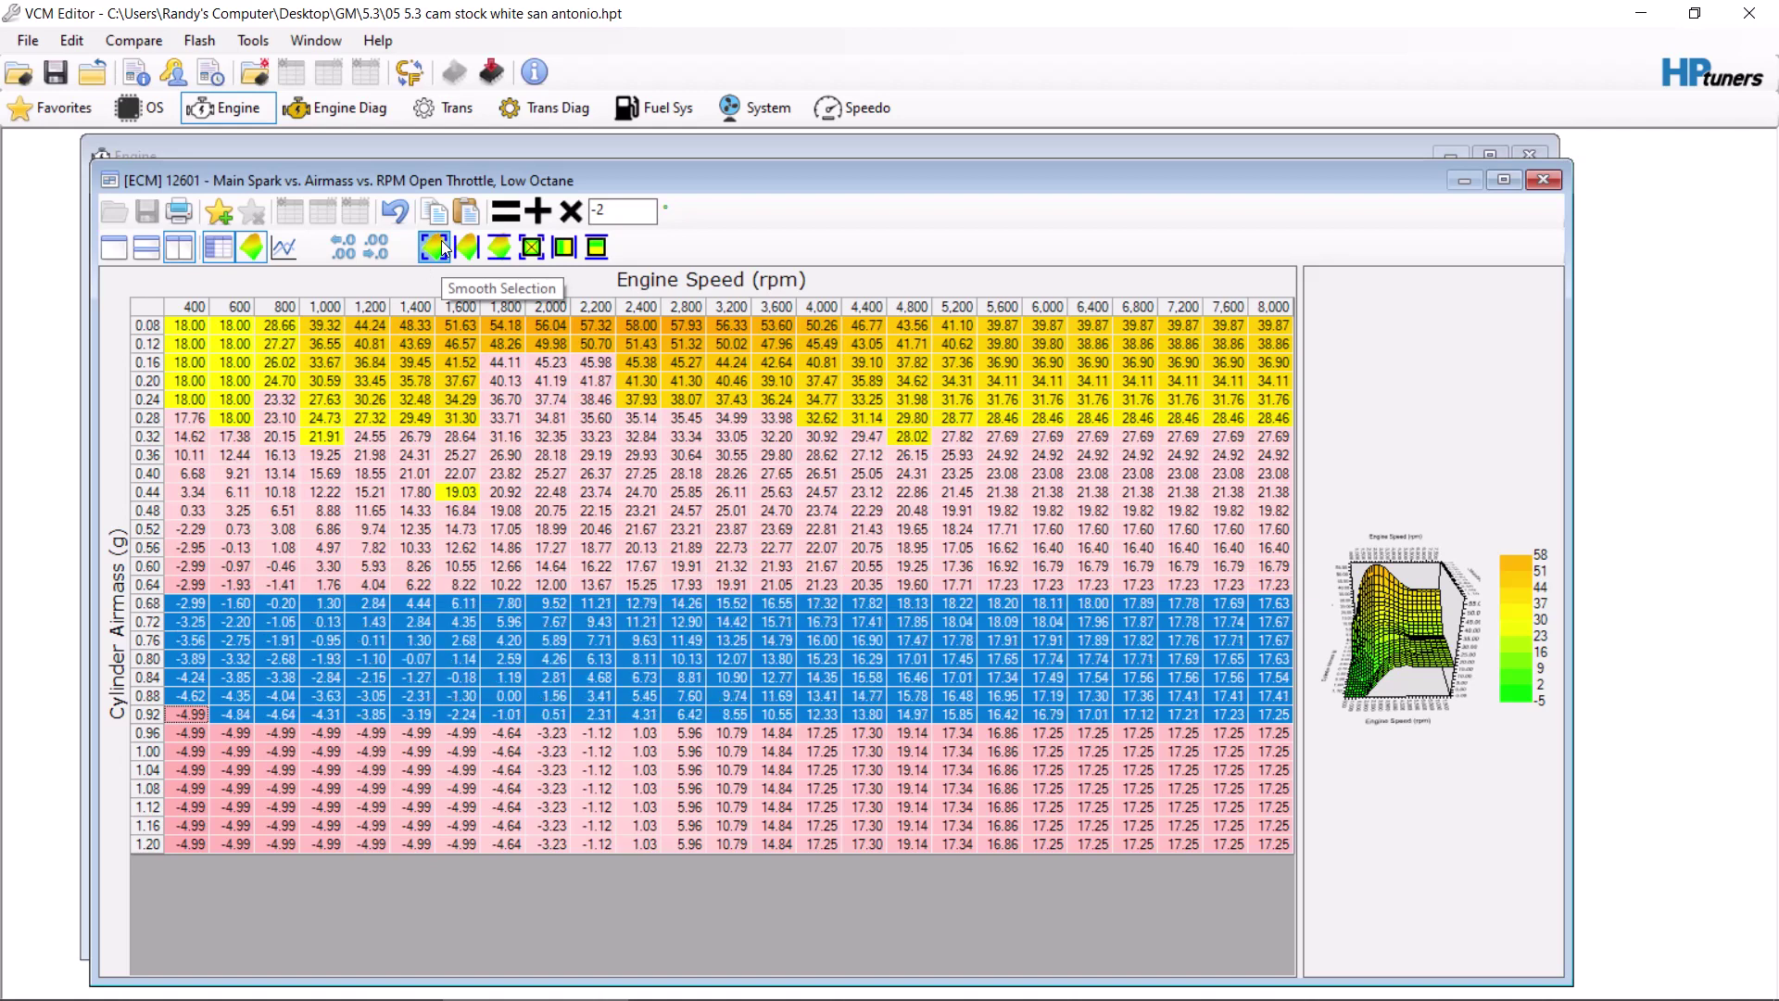
pyautogui.click(442, 241)
pyautogui.click(441, 240)
pyautogui.click(441, 241)
pyautogui.click(441, 241)
pyautogui.click(441, 241)
pyautogui.click(441, 241)
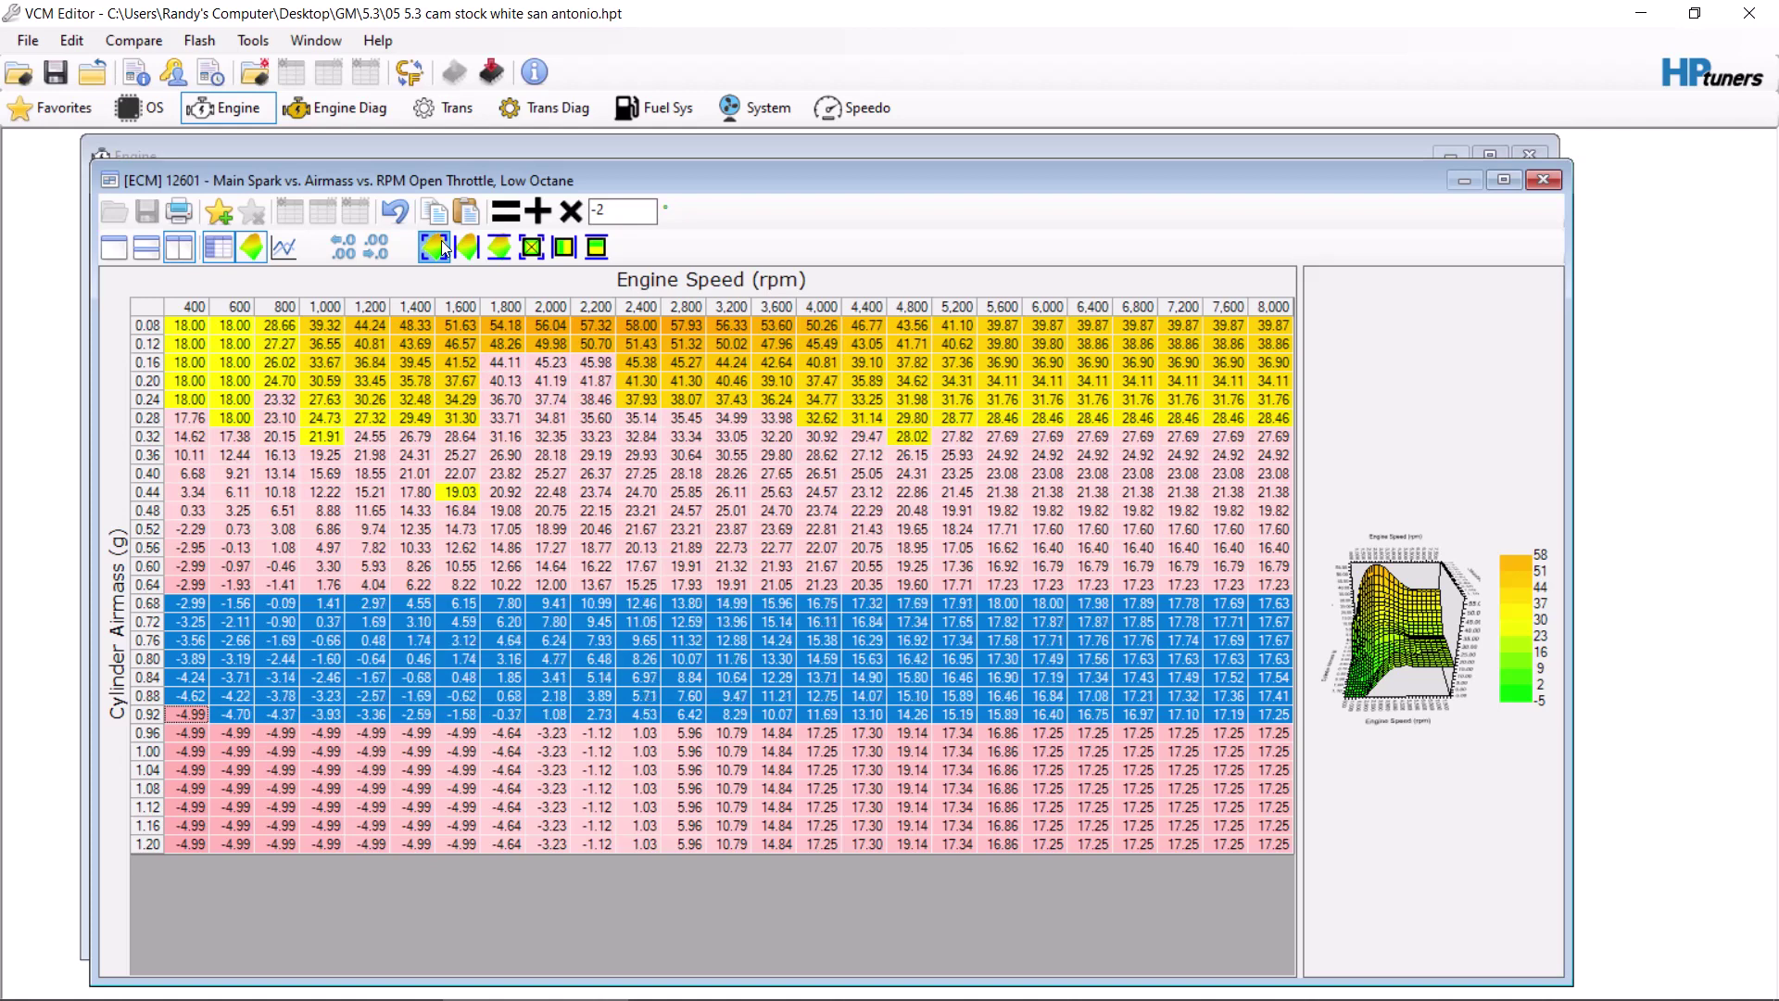
pyautogui.click(441, 240)
pyautogui.click(441, 241)
pyautogui.click(441, 241)
pyautogui.click(441, 241)
pyautogui.click(441, 240)
pyautogui.click(441, 241)
pyautogui.click(441, 241)
pyautogui.click(441, 240)
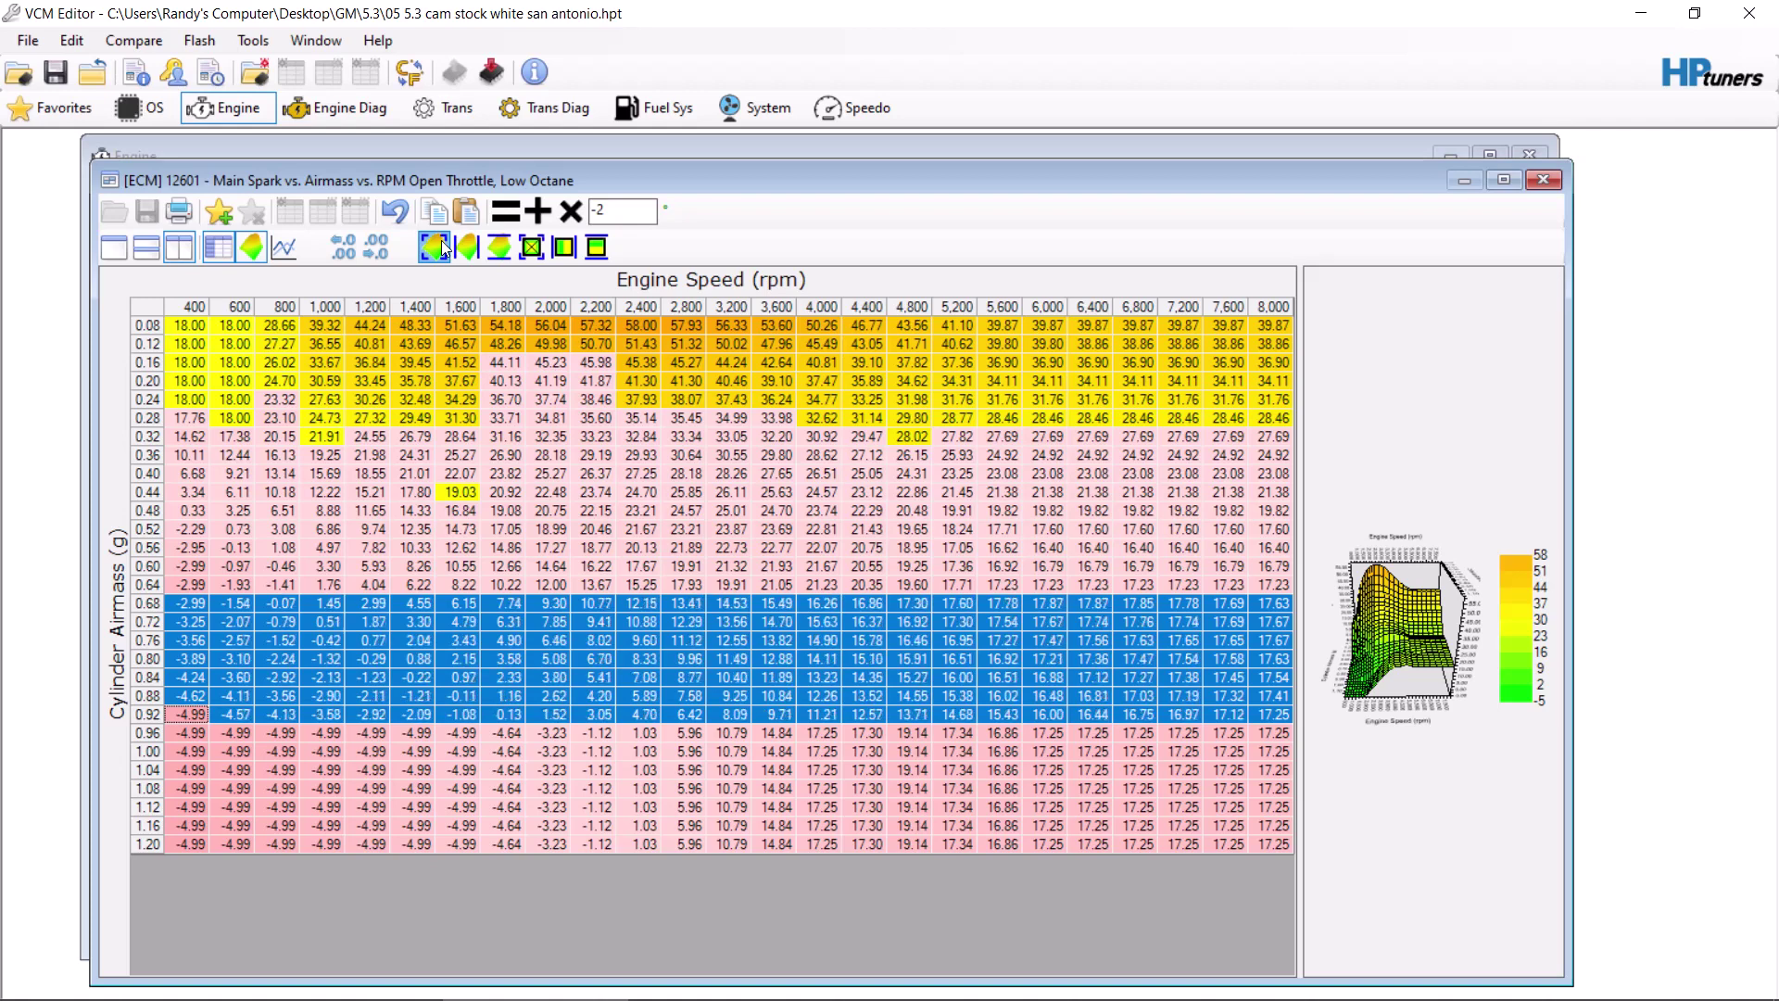
pyautogui.click(441, 241)
pyautogui.click(441, 241)
pyautogui.click(441, 241)
pyautogui.click(441, 241)
pyautogui.click(441, 241)
pyautogui.click(441, 241)
pyautogui.click(441, 241)
pyautogui.click(442, 240)
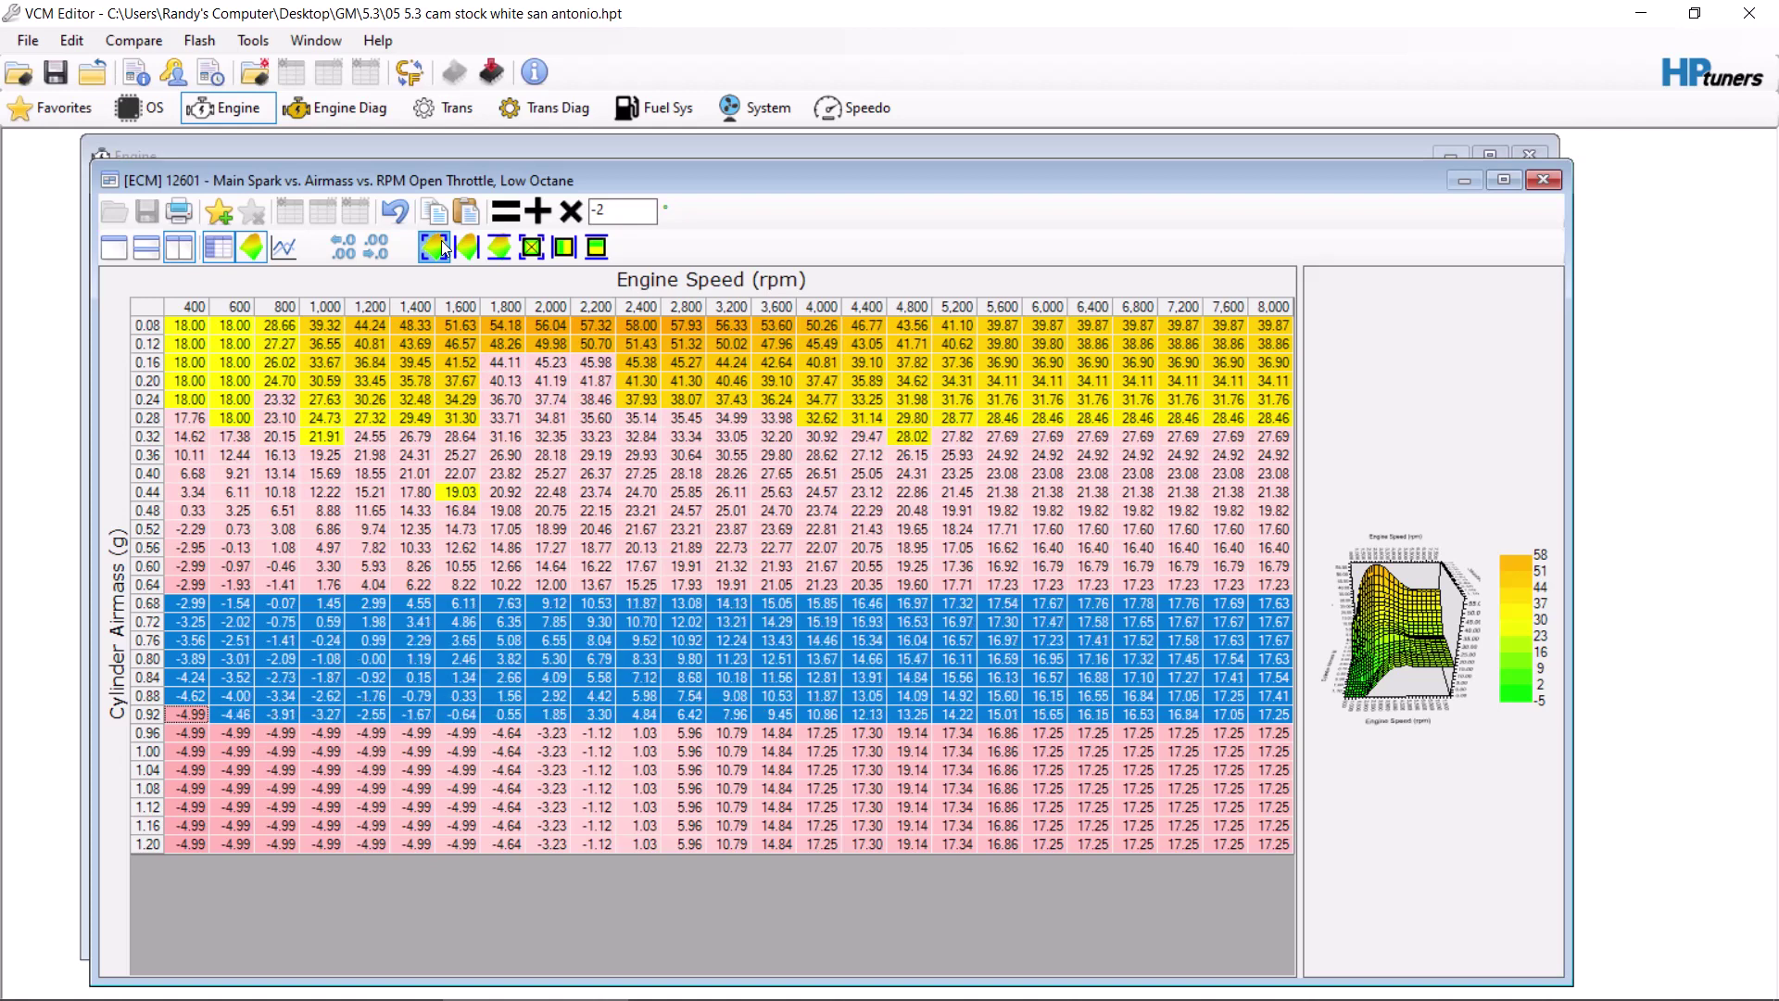
pyautogui.click(441, 240)
pyautogui.click(441, 241)
pyautogui.click(441, 241)
pyautogui.click(441, 241)
pyautogui.click(441, 241)
pyautogui.click(442, 241)
pyautogui.click(441, 241)
pyautogui.click(441, 241)
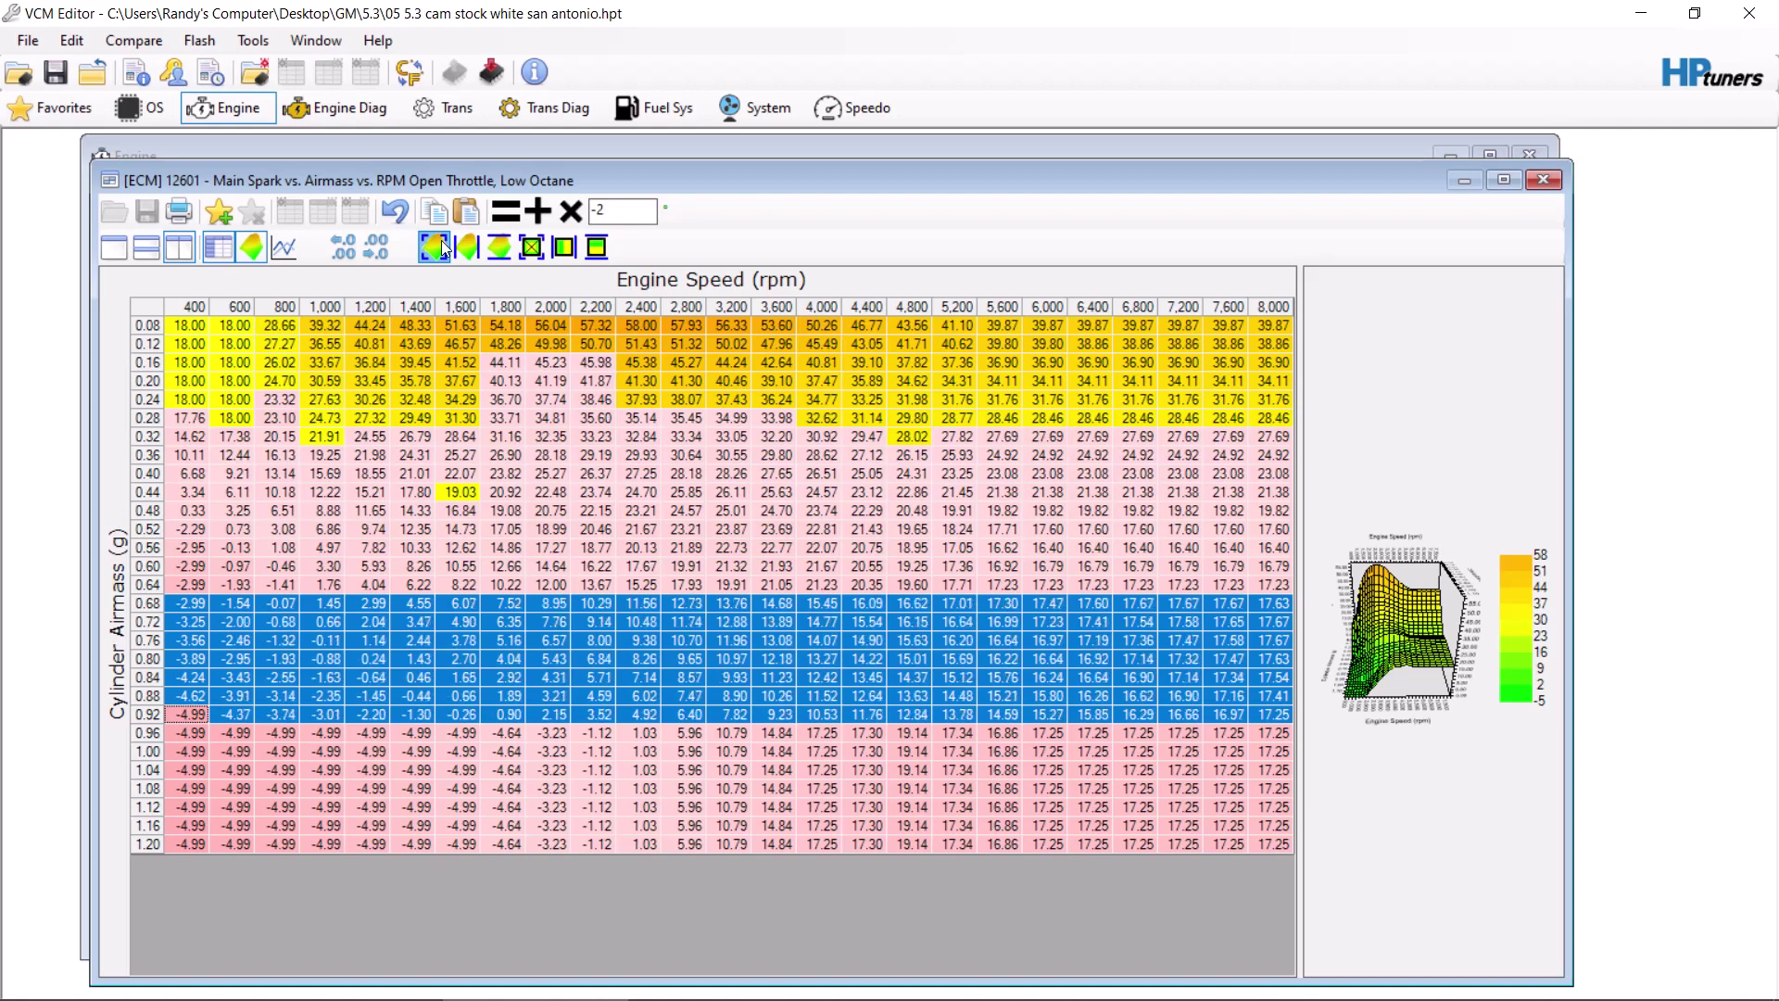
pyautogui.click(441, 241)
pyautogui.click(441, 241)
pyautogui.click(441, 240)
pyautogui.click(441, 241)
pyautogui.click(441, 241)
pyautogui.click(441, 241)
pyautogui.click(441, 241)
pyautogui.click(442, 241)
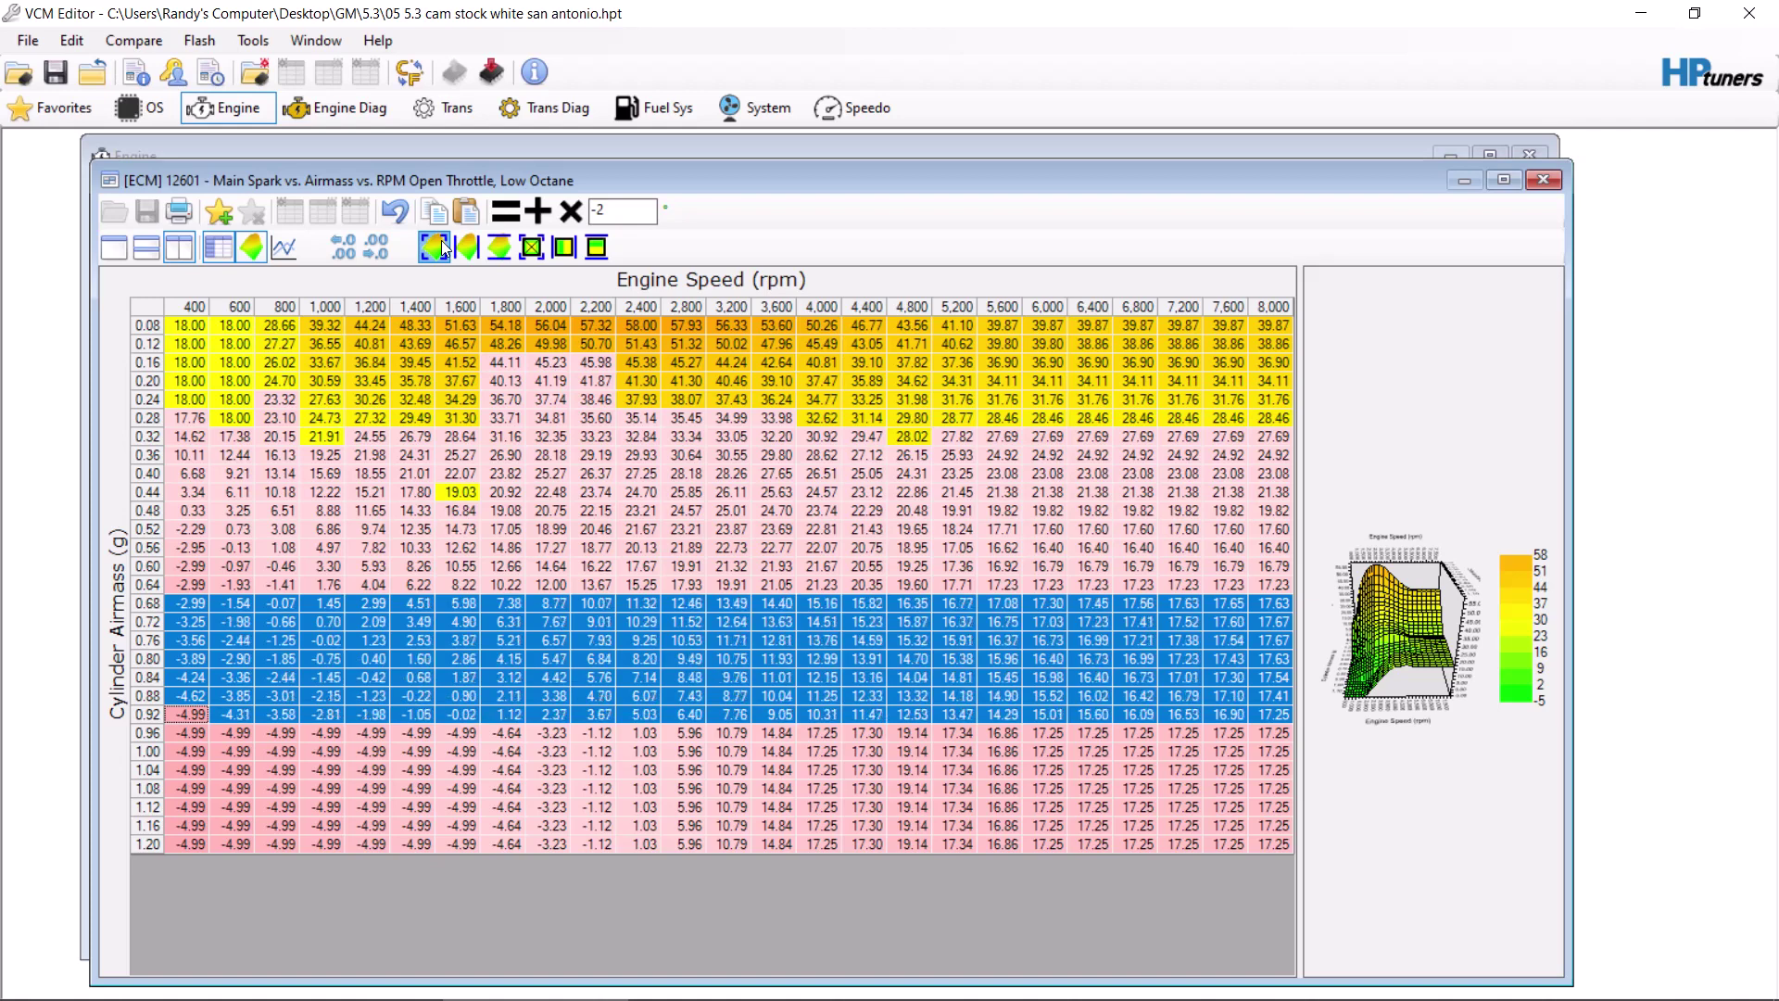
pyautogui.click(441, 241)
pyautogui.click(441, 241)
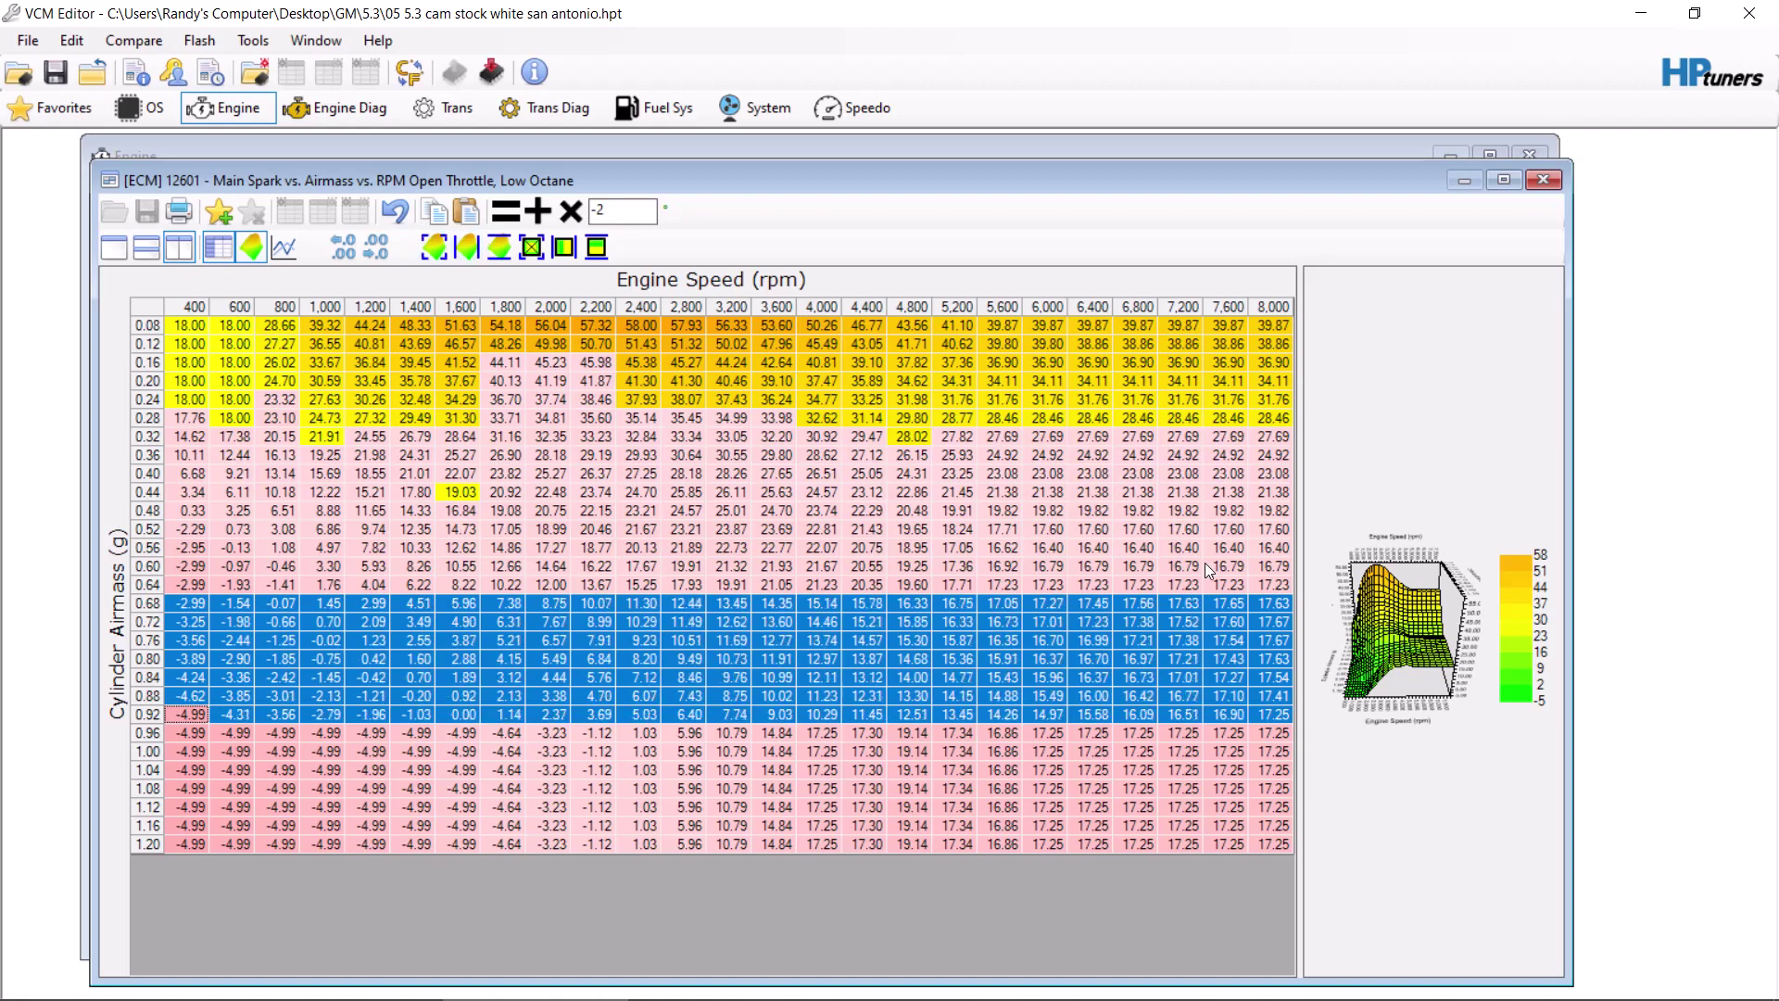
# Step: Smooth the 0.68 to 0.92 g rows between vertical bounds several times
pyautogui.click(497, 248)
pyautogui.click(497, 248)
pyautogui.click(497, 248)
pyautogui.click(497, 248)
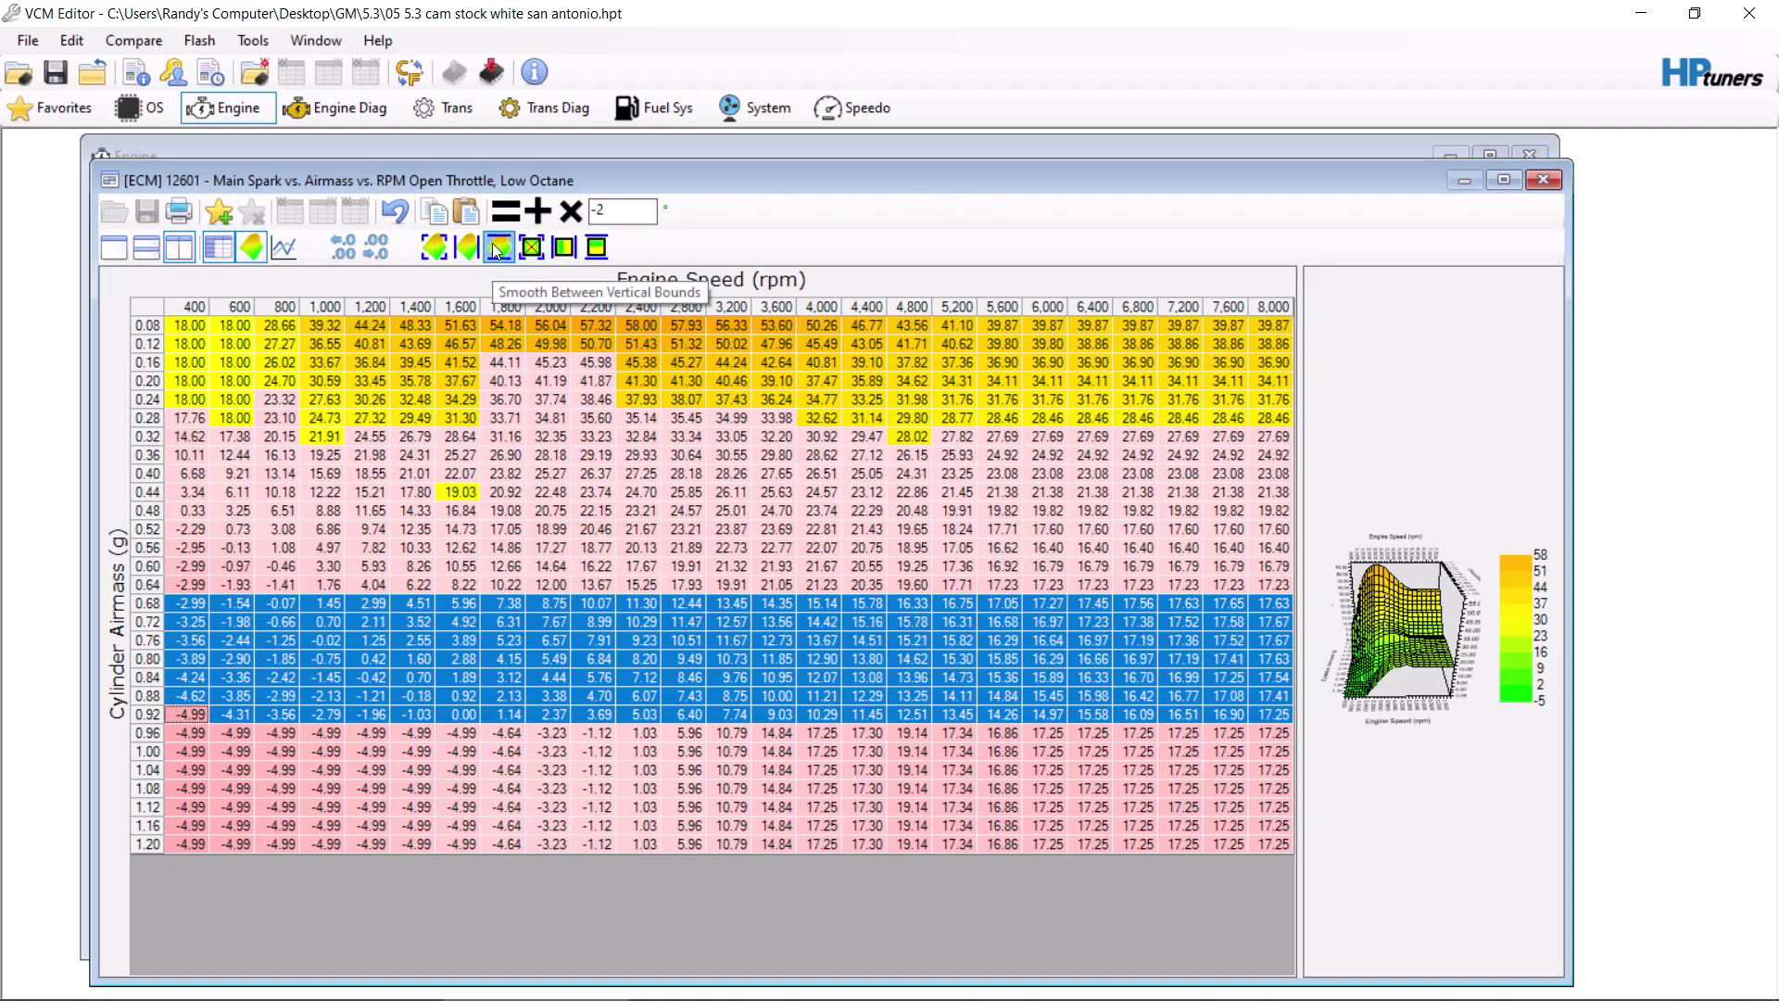
pyautogui.click(497, 249)
# Step: Check the surface graph, and interpolate between vertical bounds across the 0.92 to 1.20 g rows and again across the 0.72 to 1.20 g rows
pyautogui.click(1021, 697)
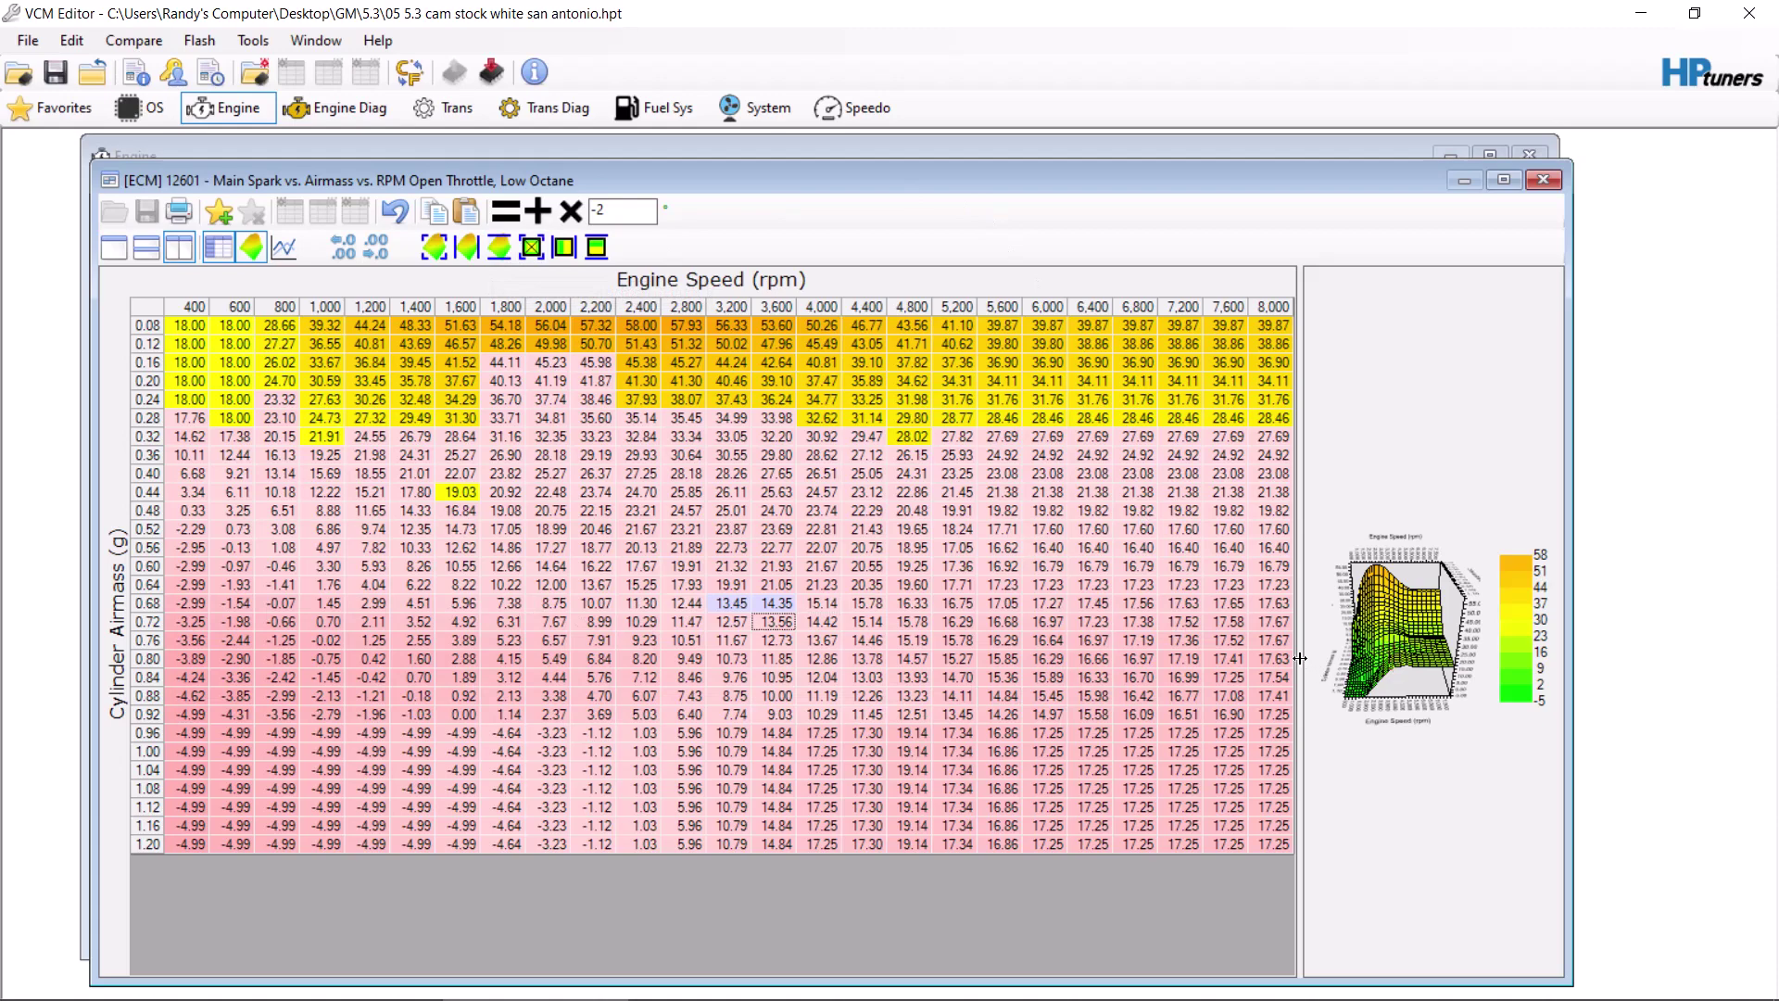
pyautogui.moveTo(1300, 658); pyautogui.dragTo(1018, 758)
pyautogui.click(1321, 758)
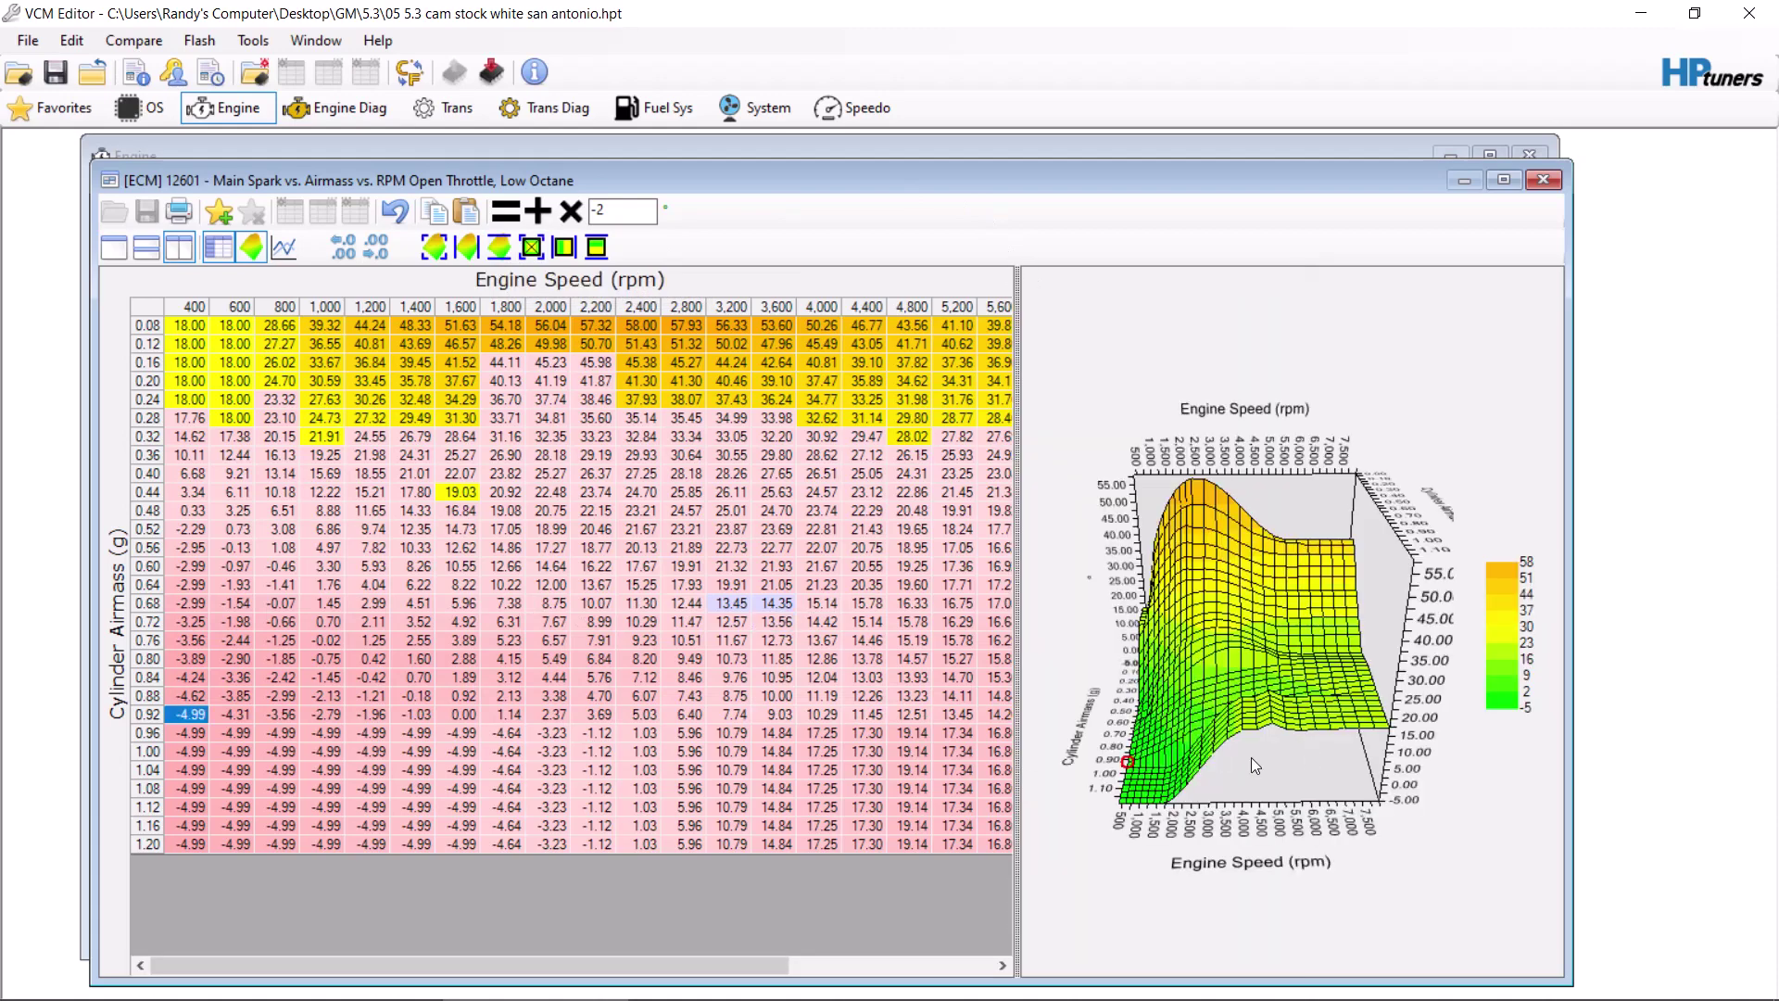
pyautogui.moveTo(1268, 934); pyautogui.dragTo(1390, 916)
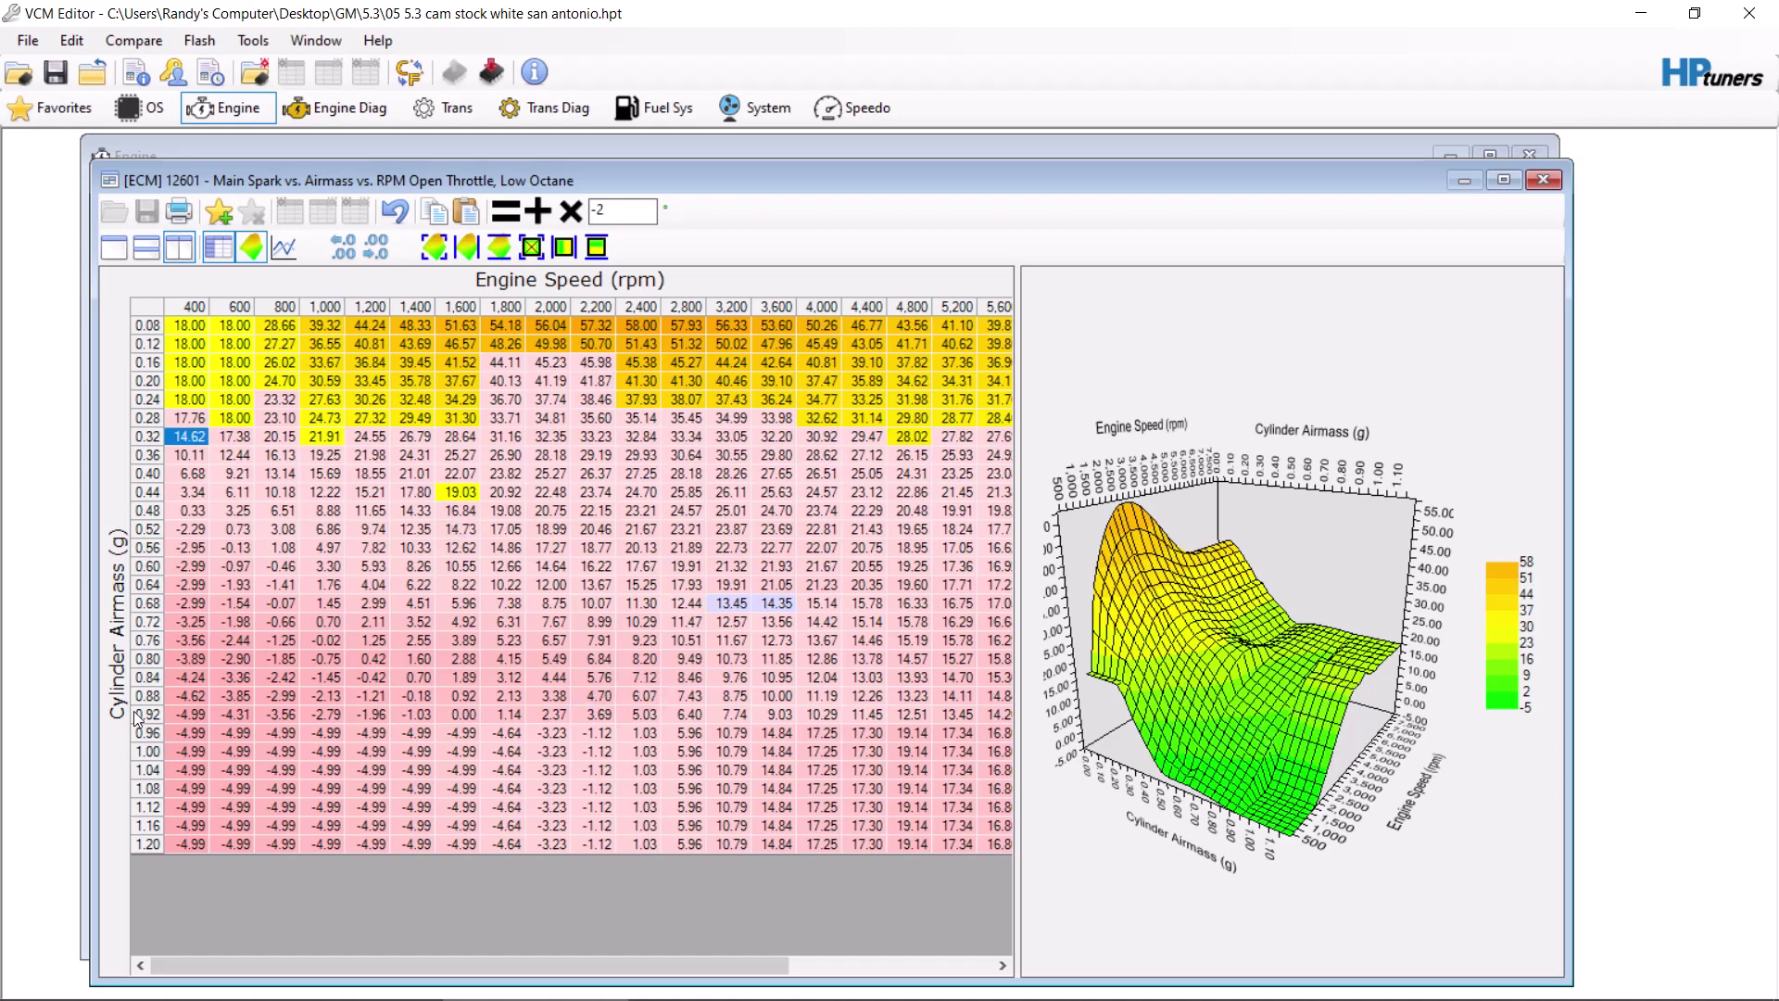
pyautogui.moveTo(144, 715); pyautogui.dragTo(147, 843)
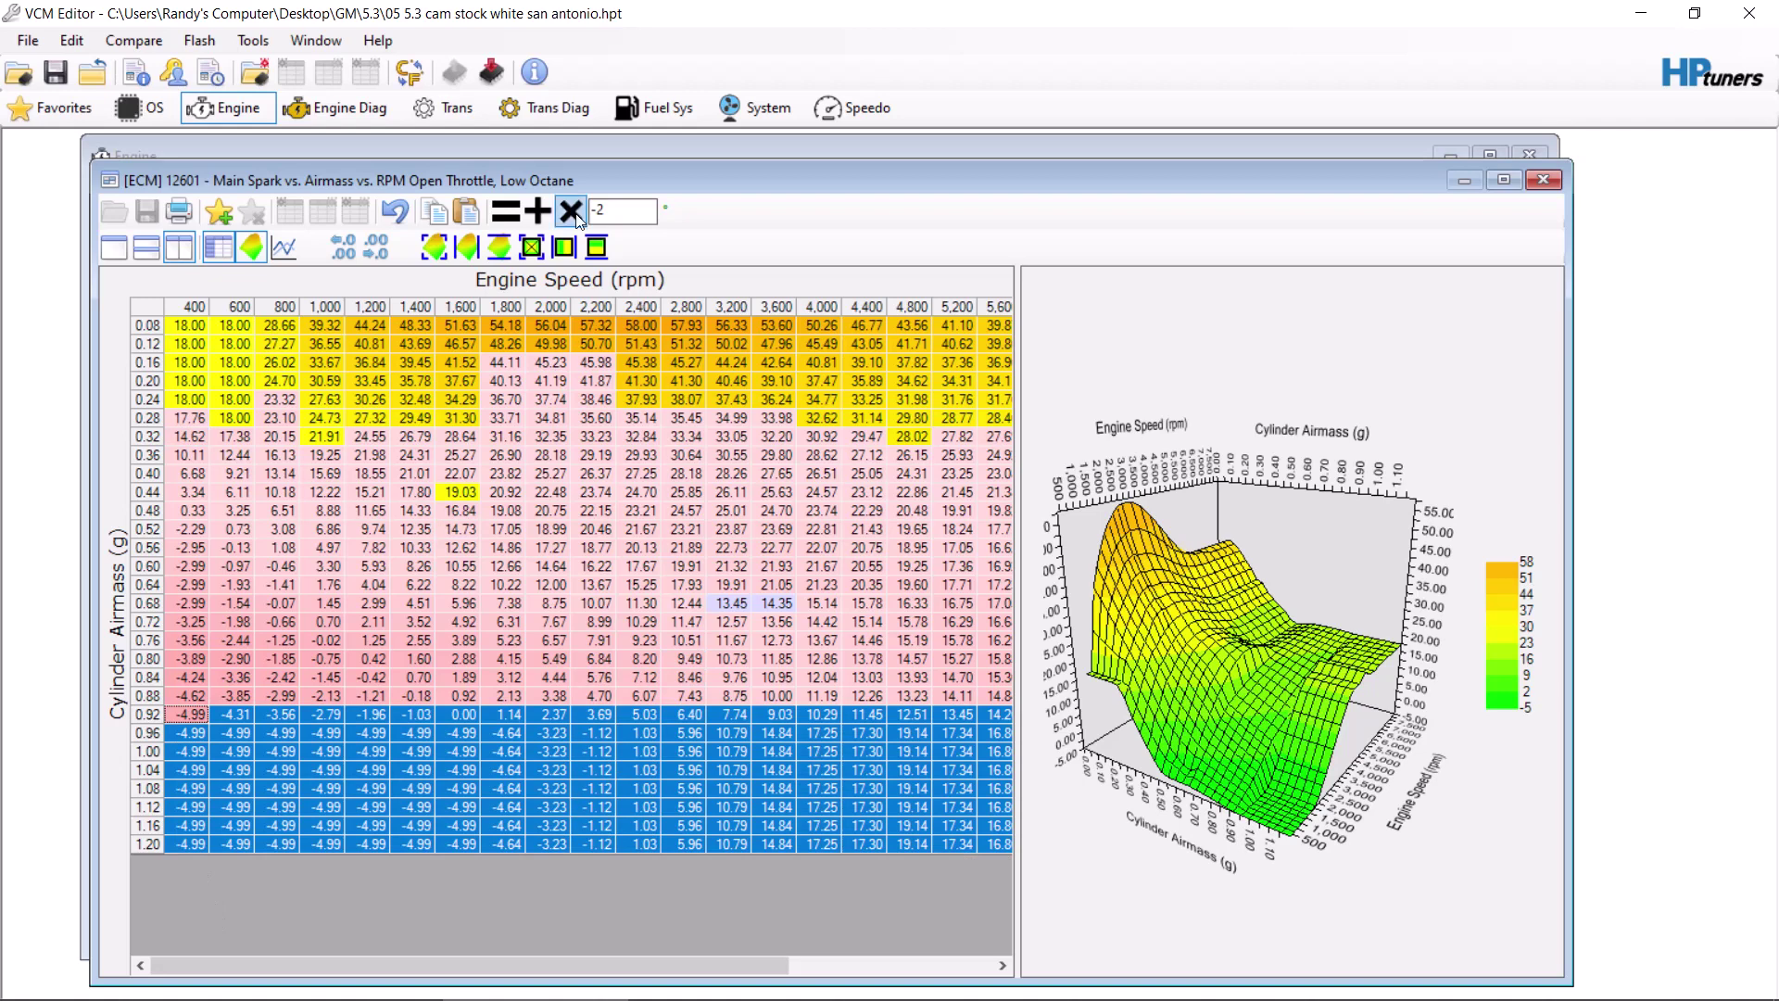
pyautogui.click(590, 252)
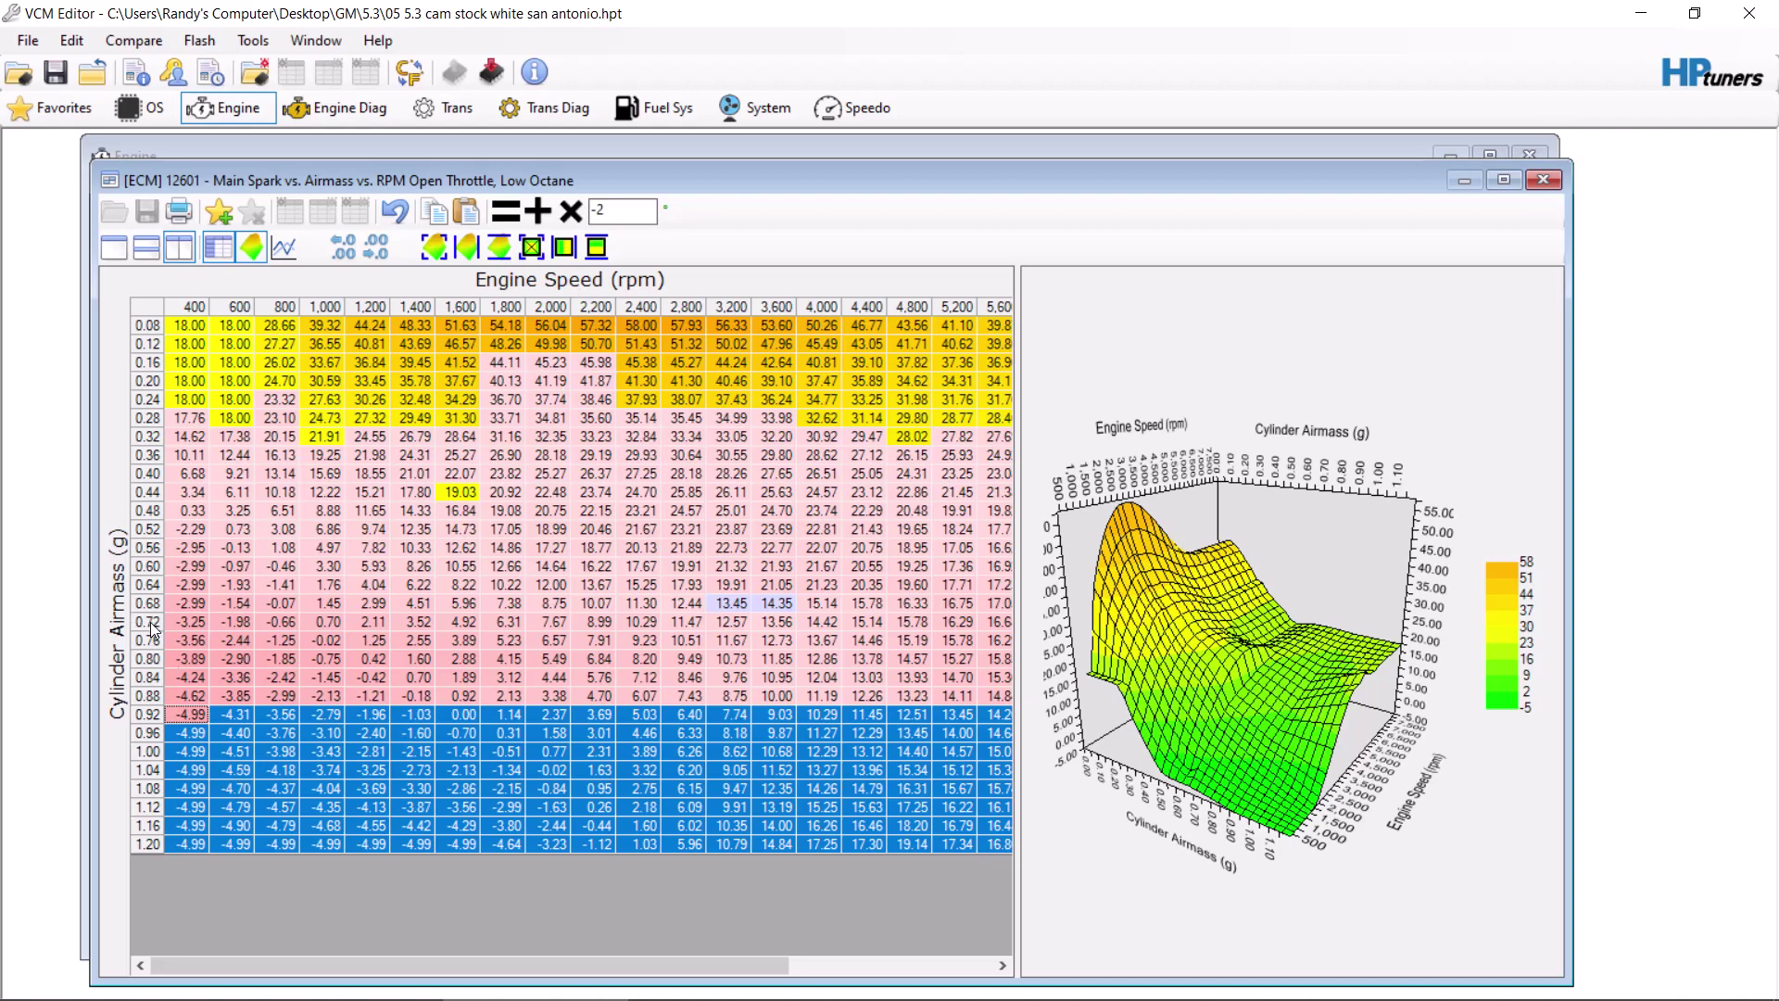
pyautogui.moveTo(152, 623); pyautogui.dragTo(187, 942)
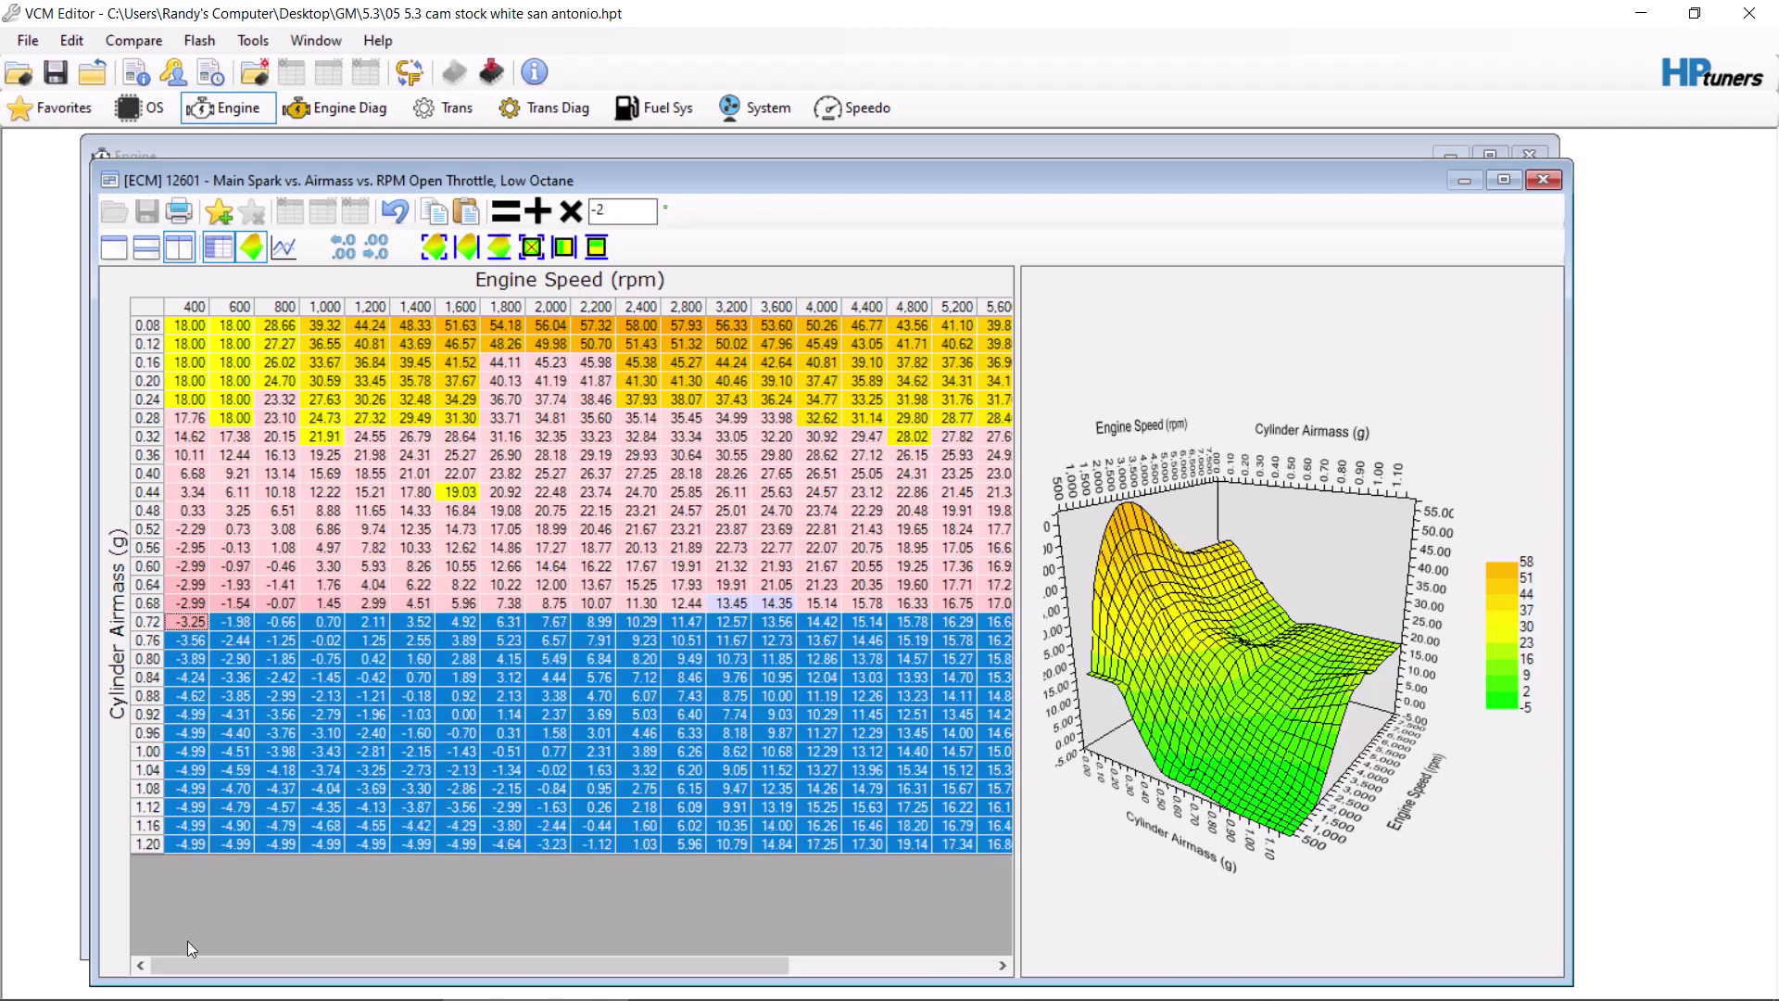
pyautogui.click(596, 247)
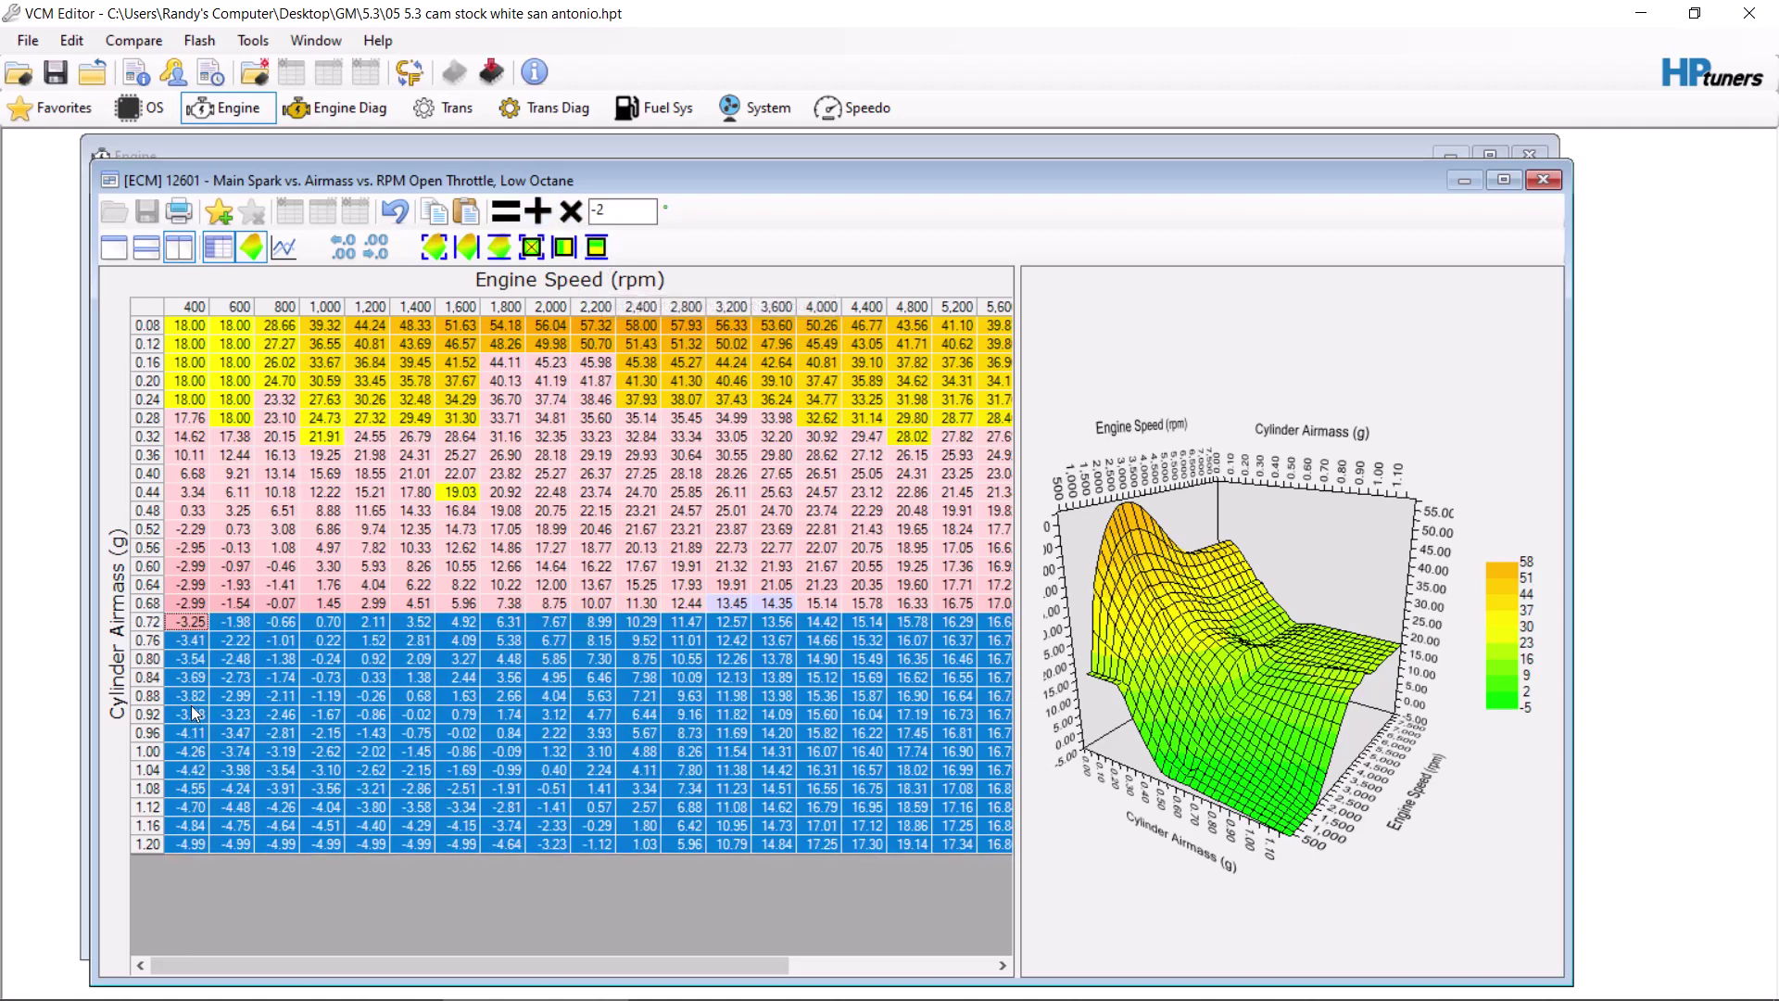
# Step: Smooth the 0.56 to 0.84 g rows between vertical bounds twice and close the low octane spark table
pyautogui.moveTo(156, 684); pyautogui.dragTo(152, 547)
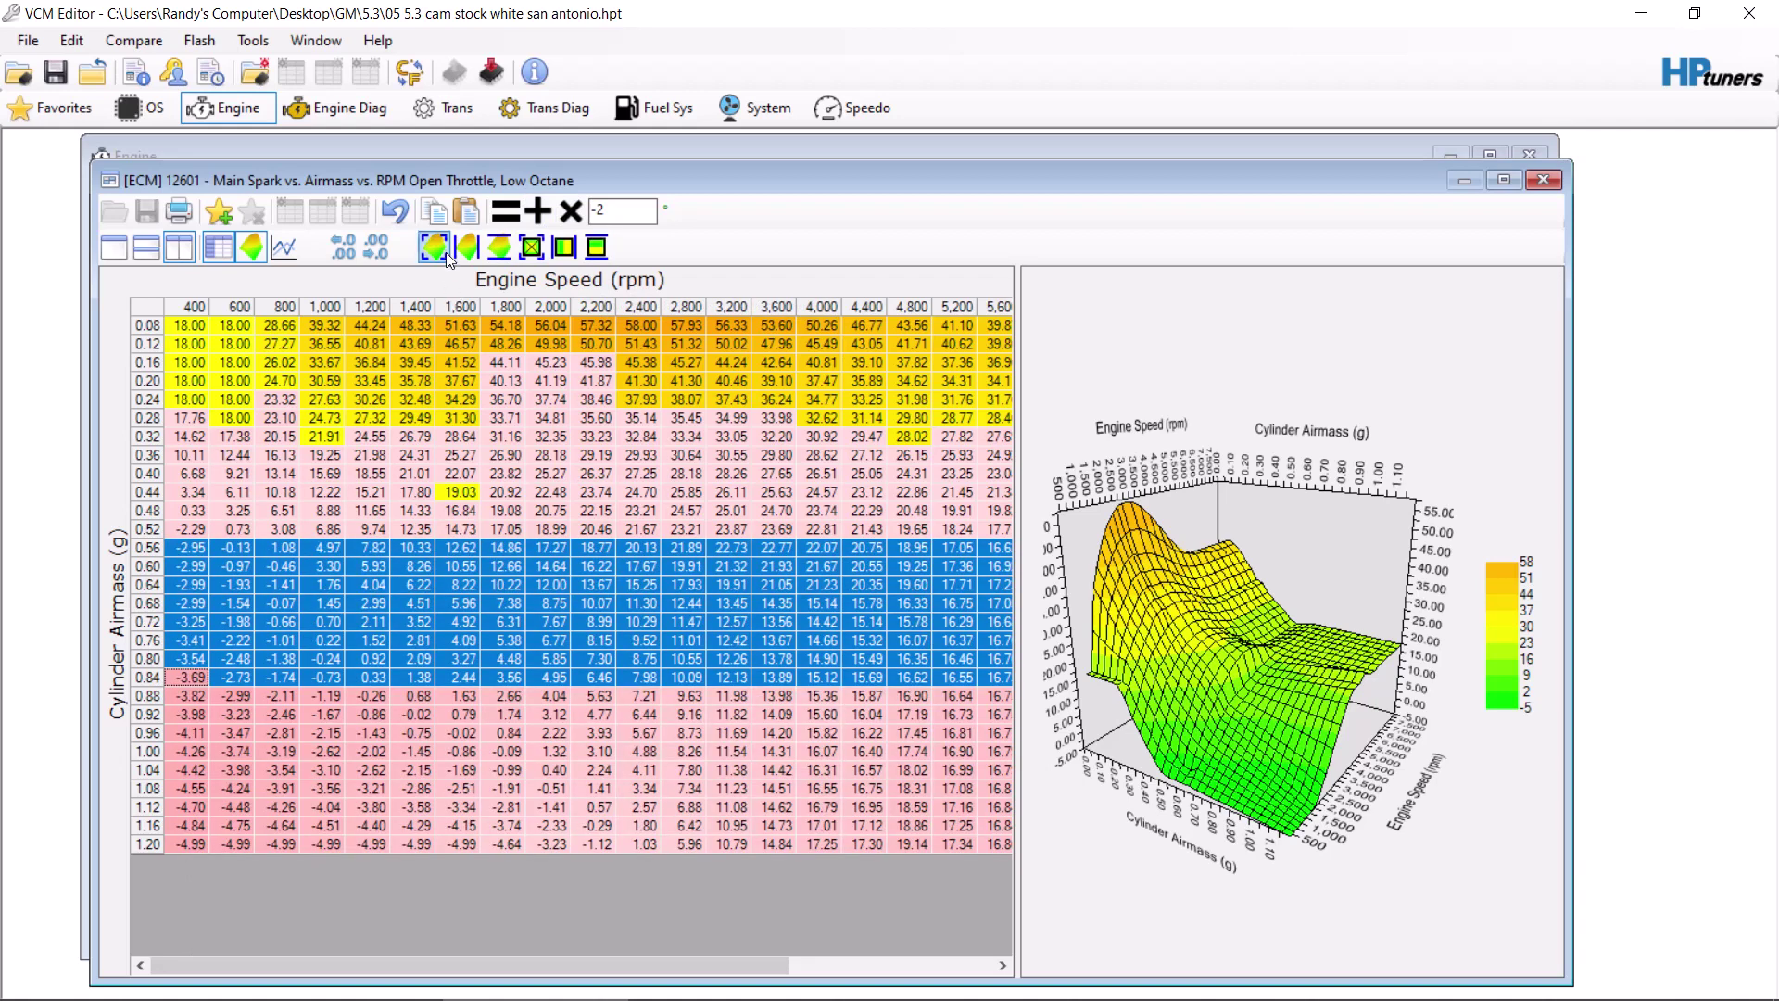
pyautogui.click(497, 249)
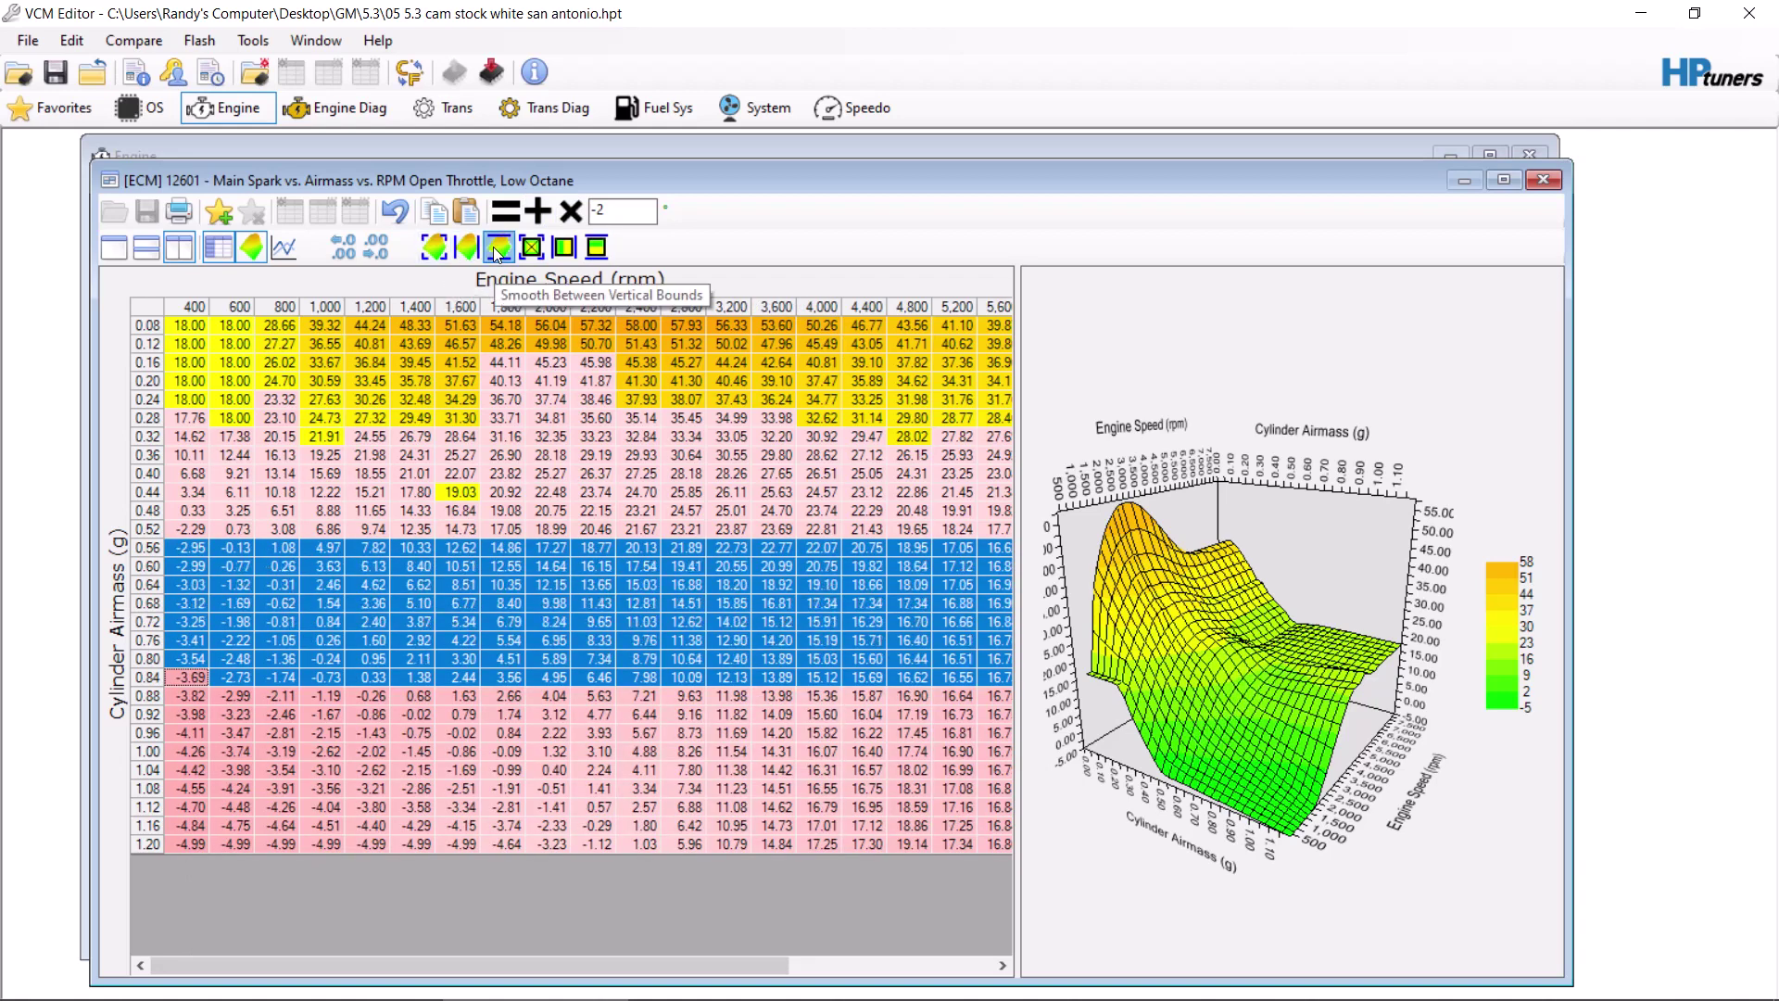
pyautogui.click(493, 246)
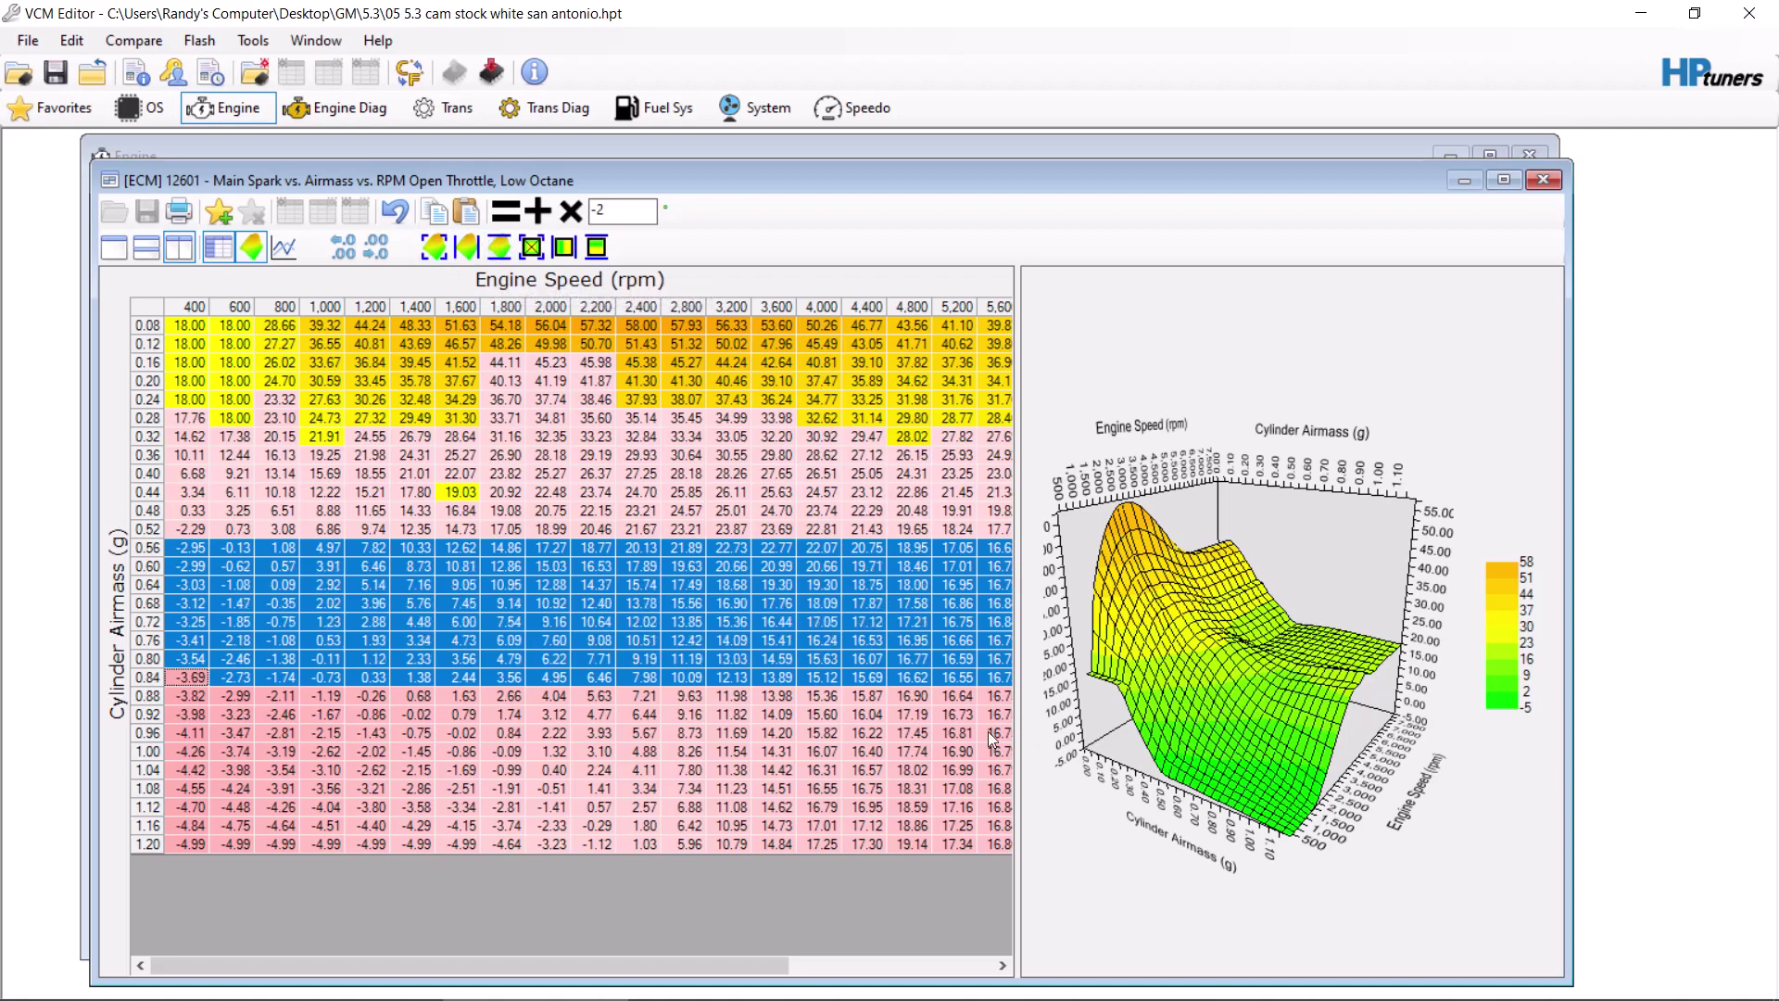
pyautogui.click(947, 746)
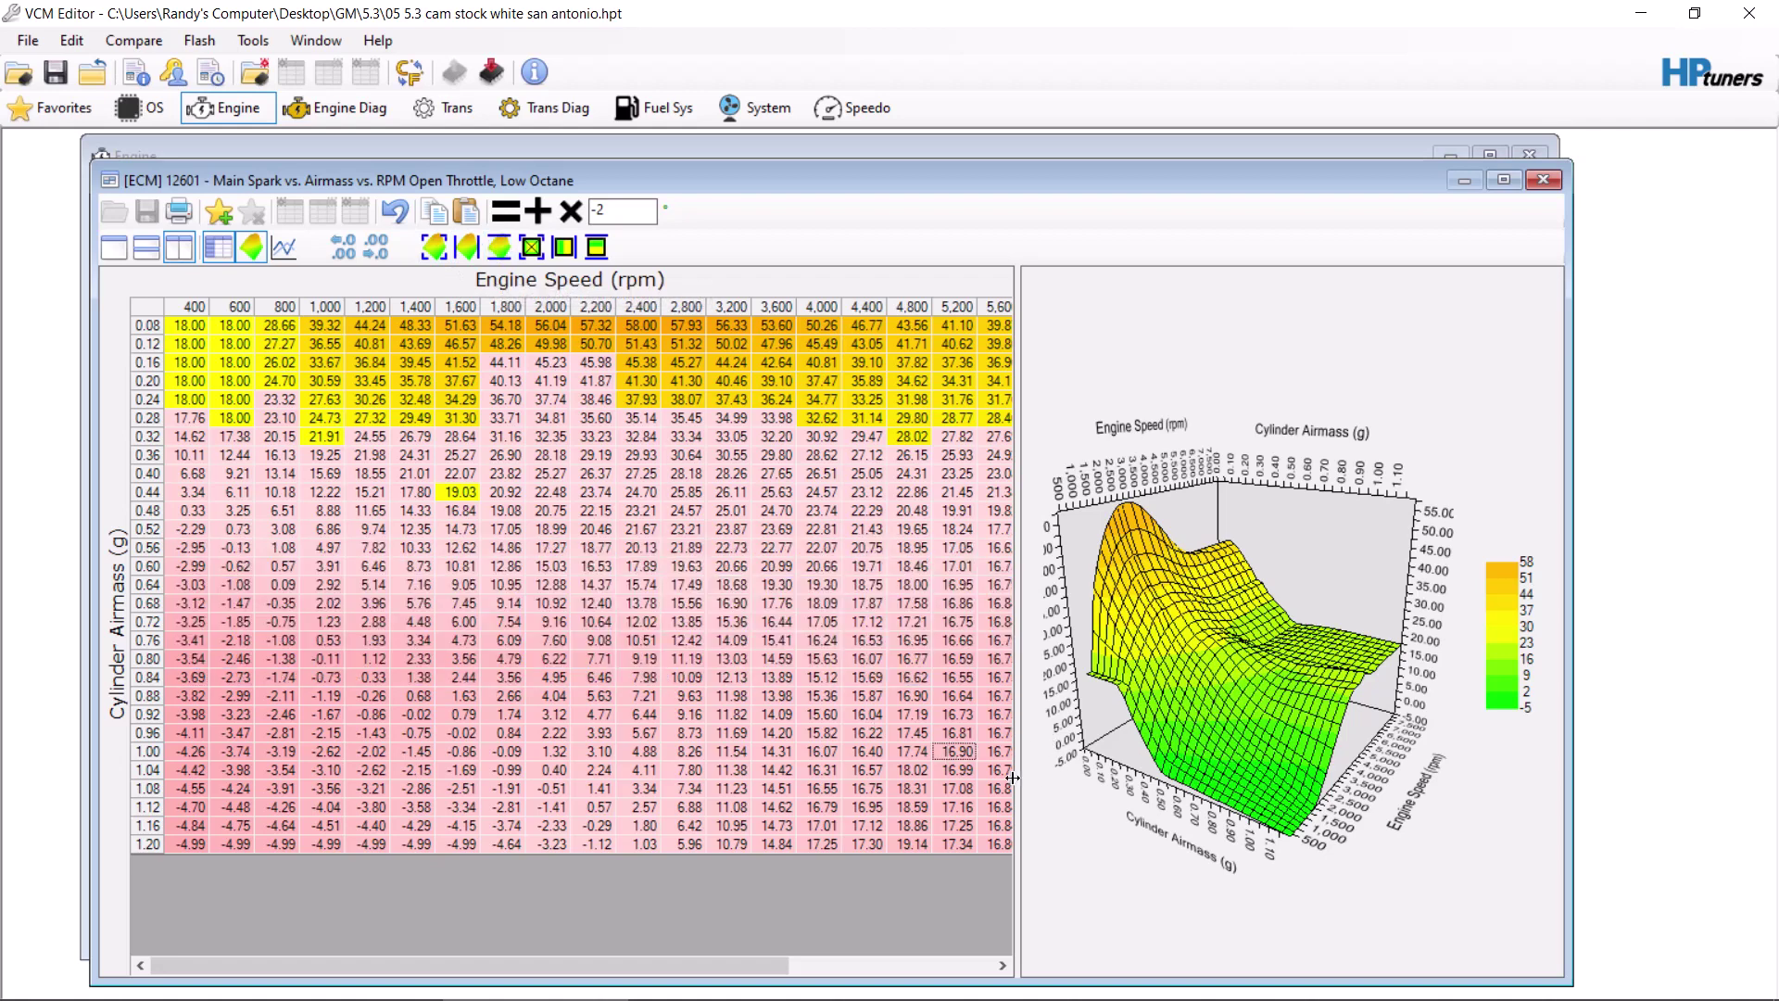
pyautogui.moveTo(1016, 776); pyautogui.dragTo(1271, 769)
pyautogui.moveTo(1356, 756); pyautogui.dragTo(1356, 756)
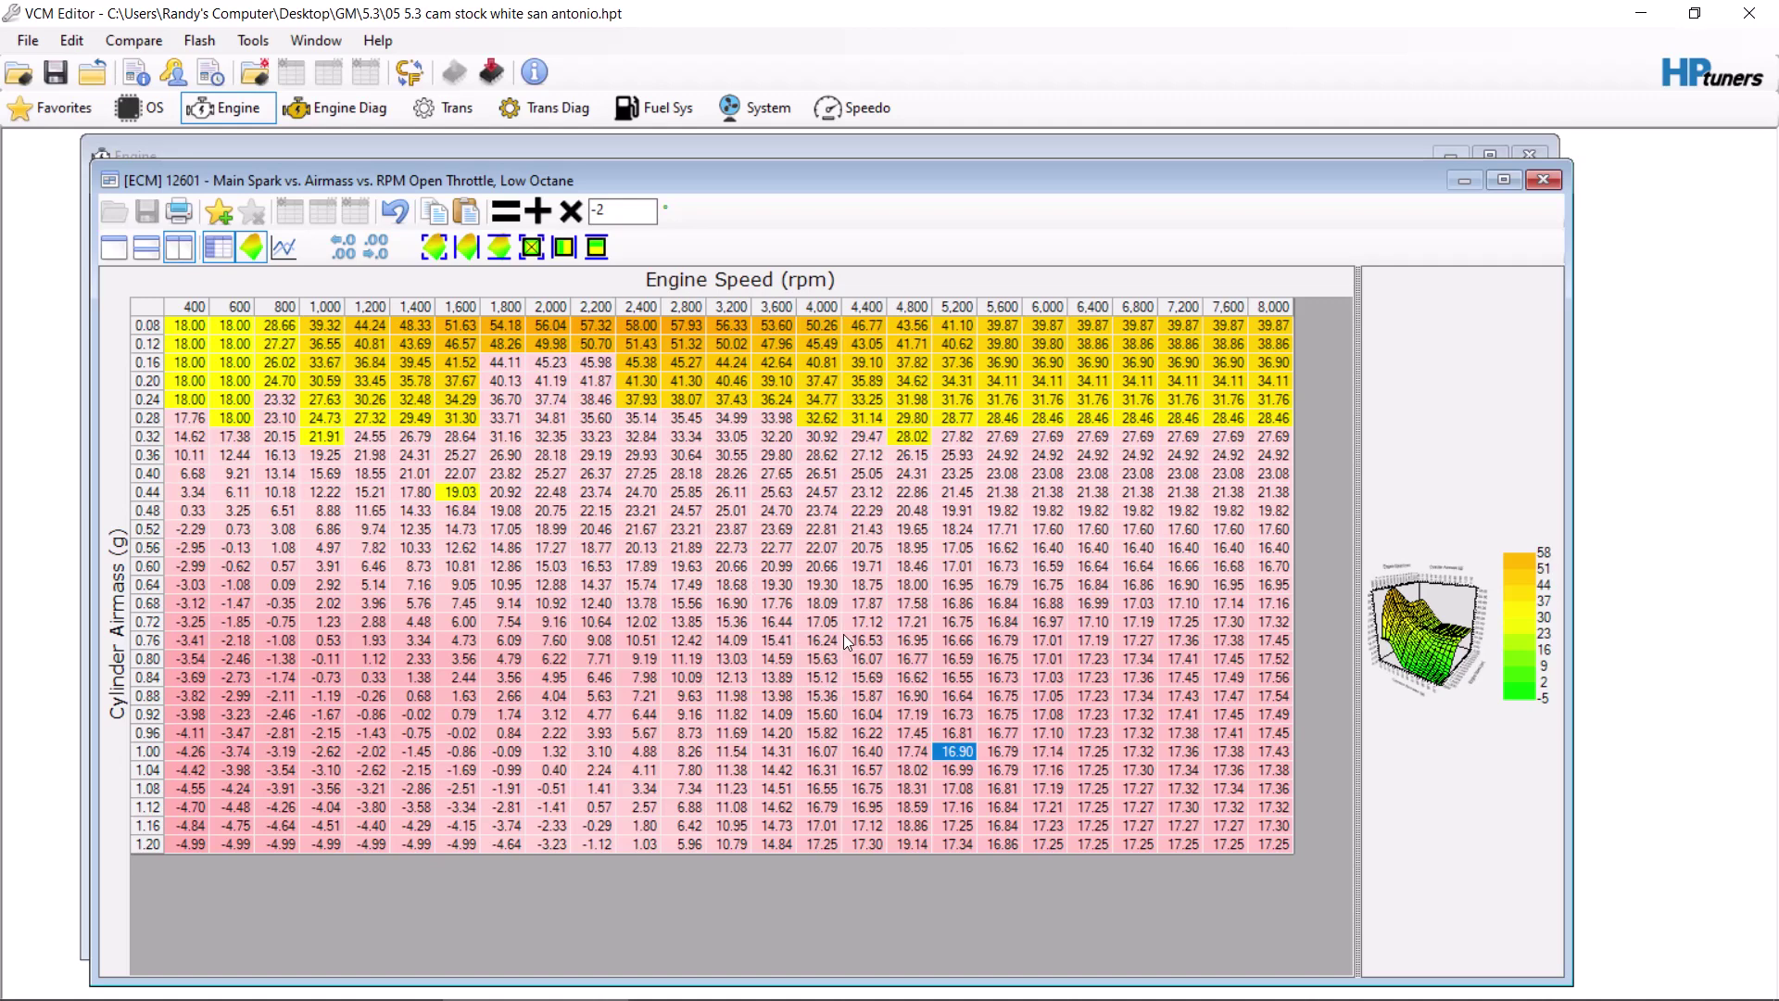
pyautogui.click(1560, 188)
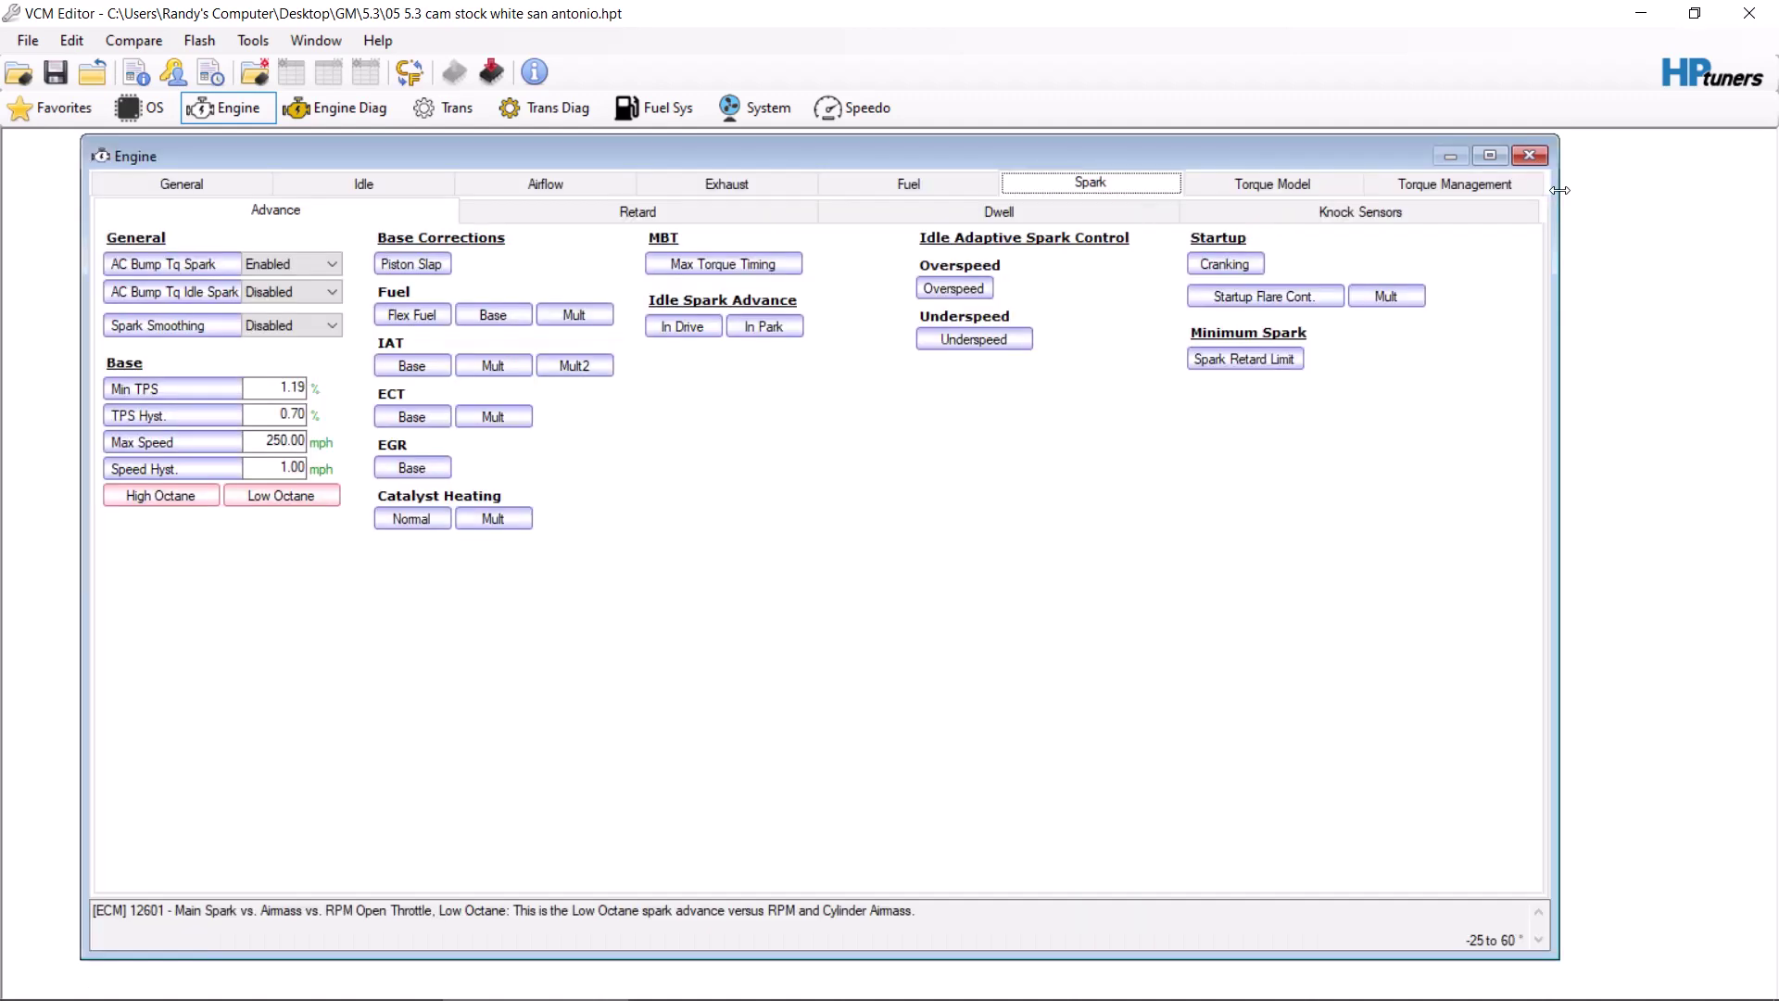
# Step: Set the idle overspeed spark to -35 degrees for all RPM errors from 12.5 to 300, and close the table
pyautogui.click(968, 292)
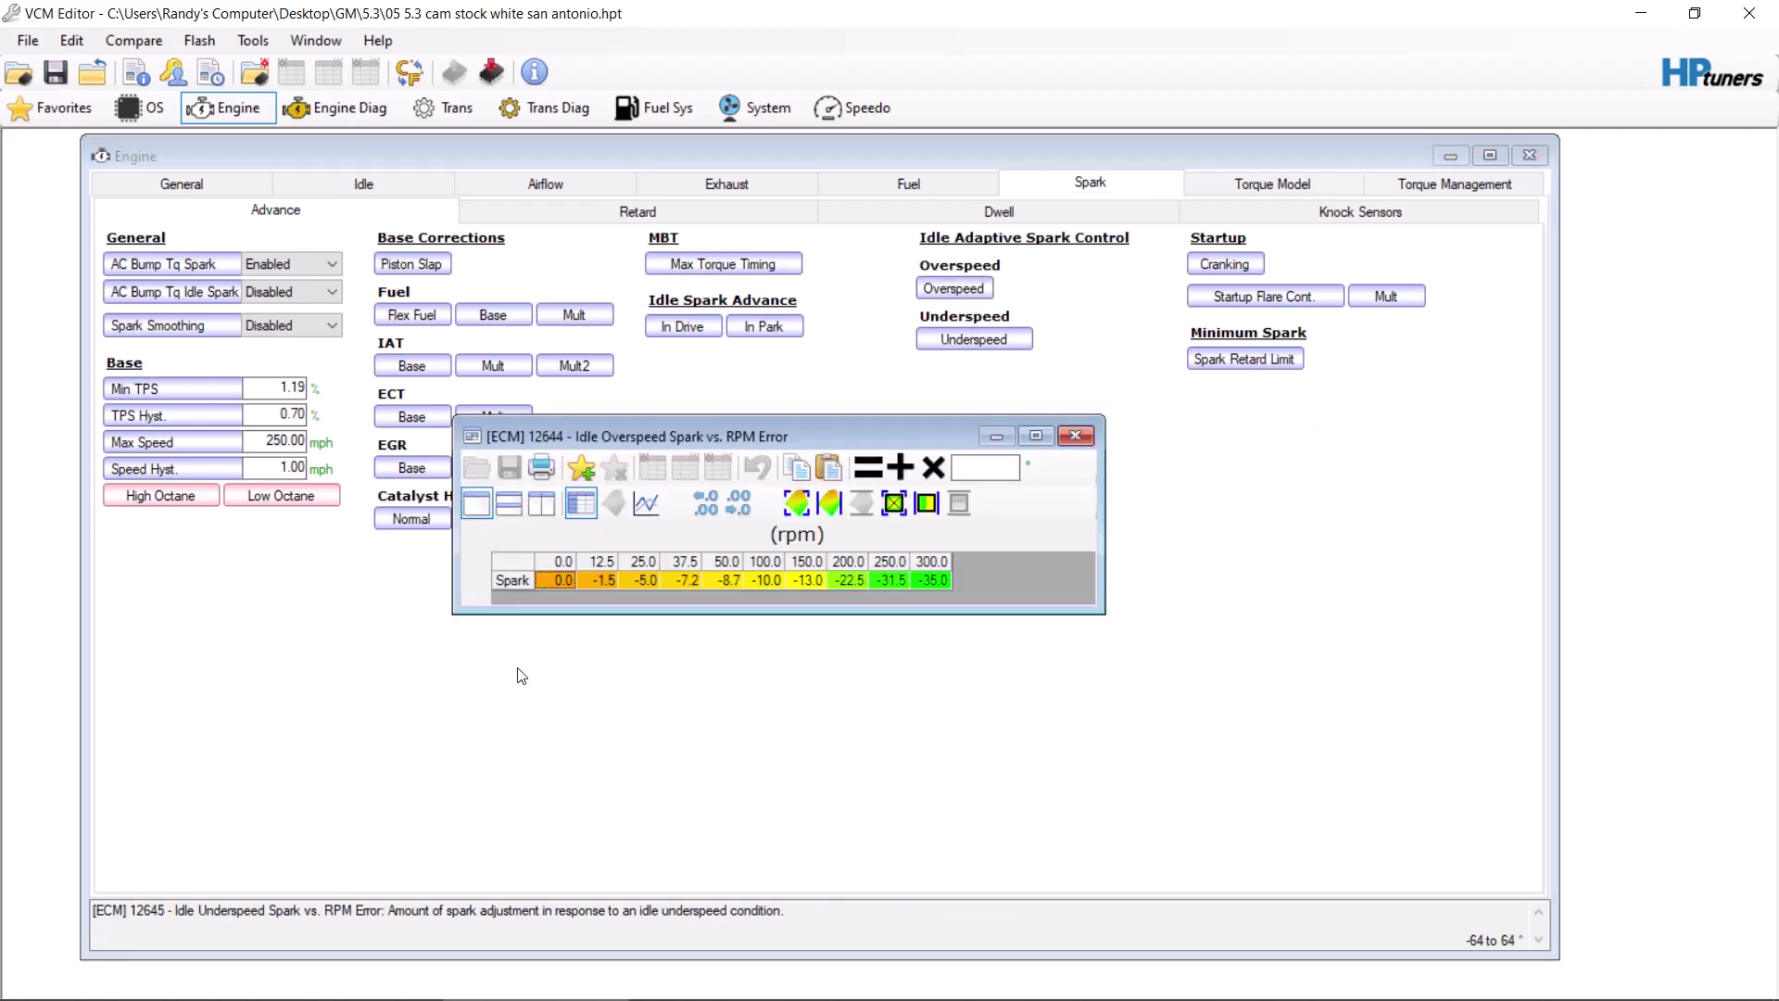
pyautogui.moveTo(604, 580); pyautogui.dragTo(1074, 630)
pyautogui.click(974, 466)
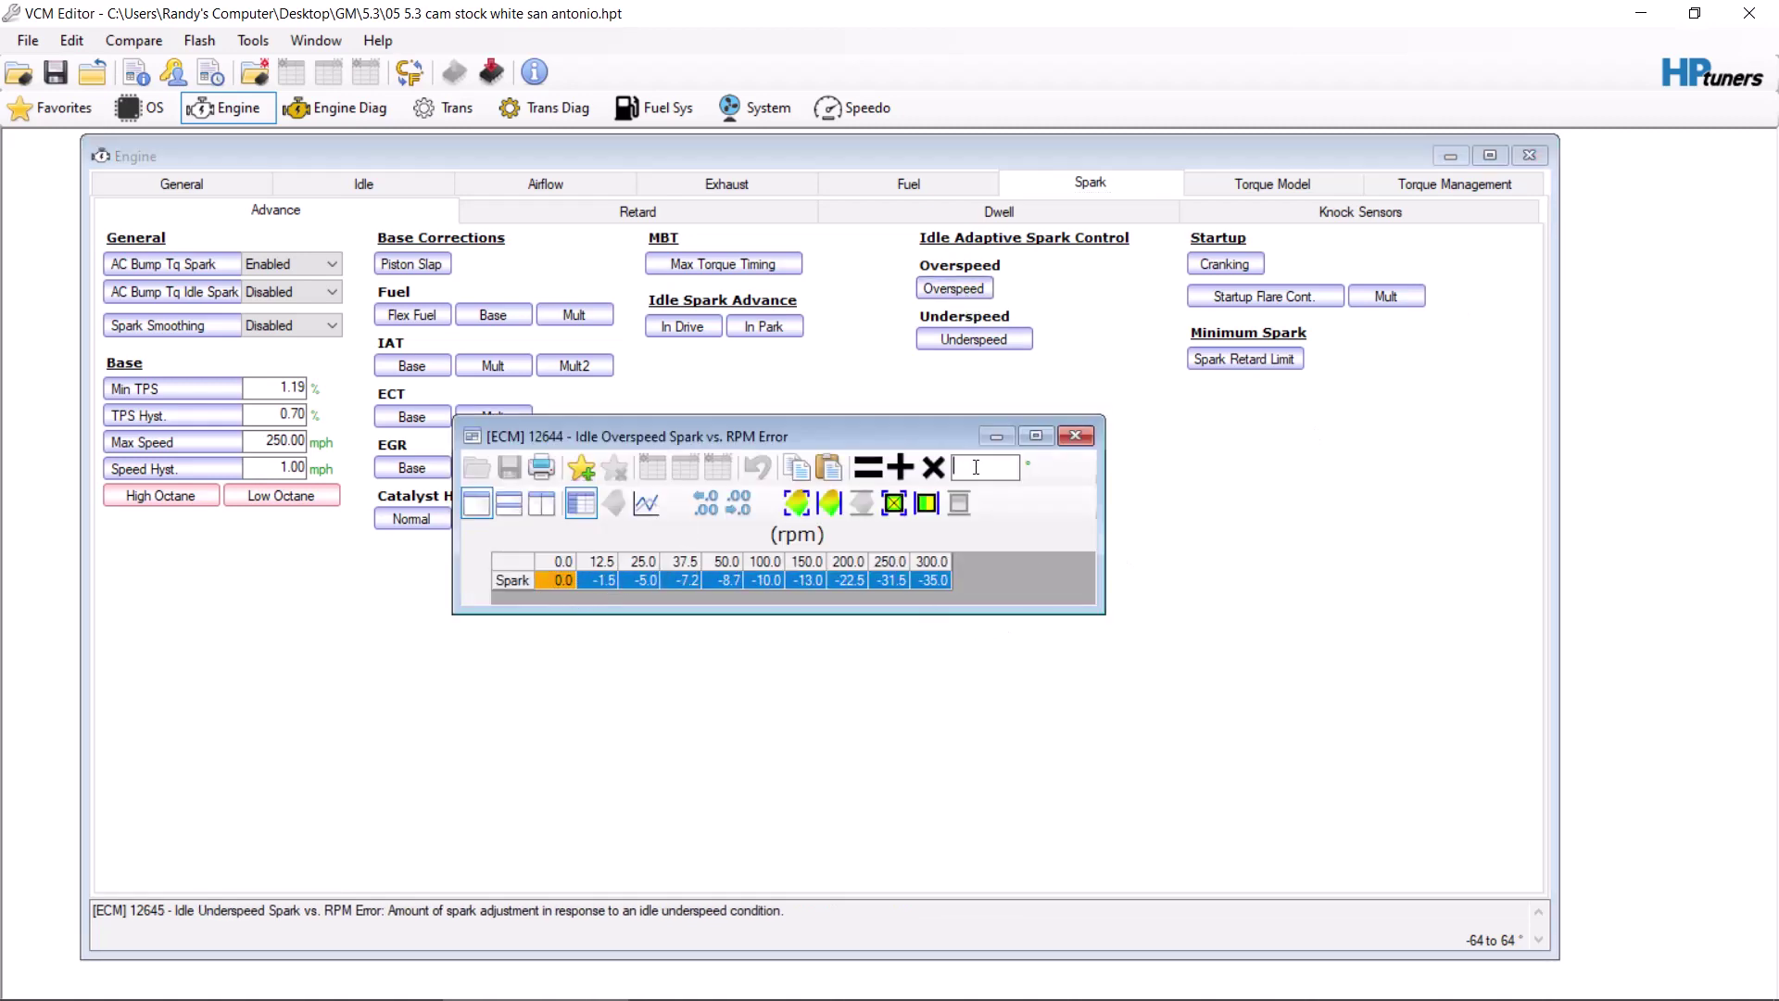
pyautogui.write('-35')
pyautogui.click(869, 467)
pyautogui.click(1074, 435)
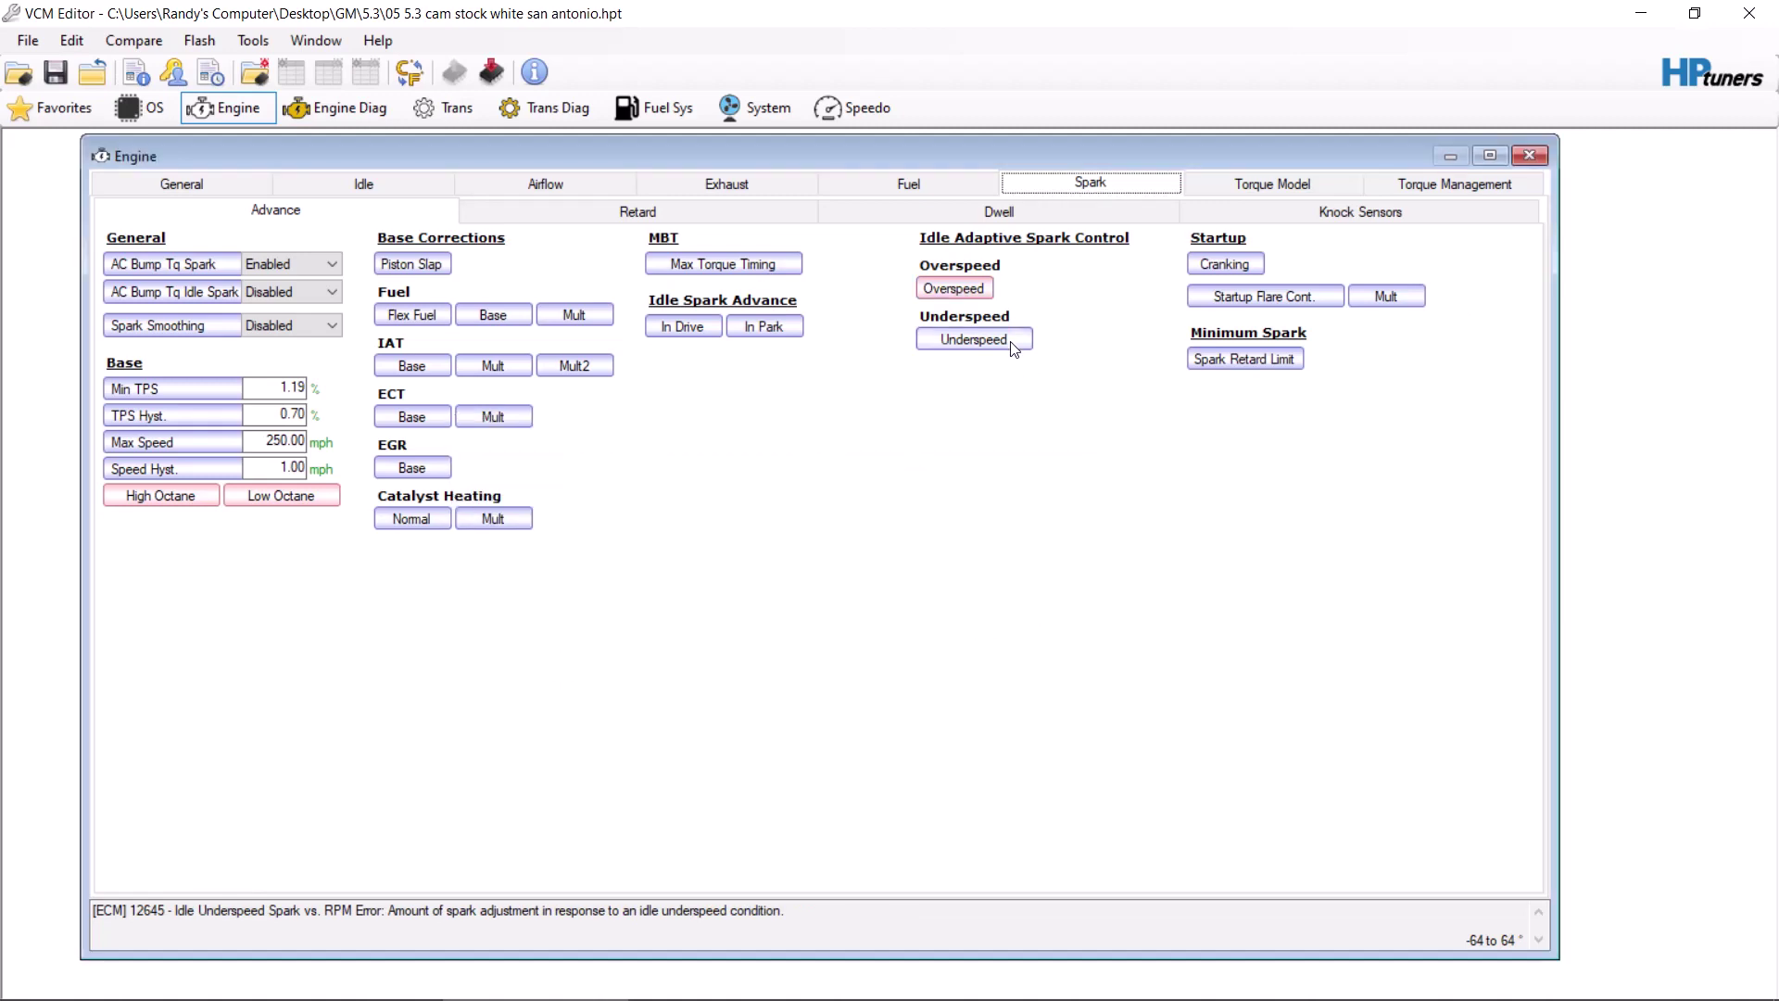
# Step: Set the idle underspeed spark to 35 degrees for all RPM errors from -300 to -12.5, and close the table
pyautogui.click(1016, 349)
pyautogui.moveTo(113, 329); pyautogui.dragTo(464, 331)
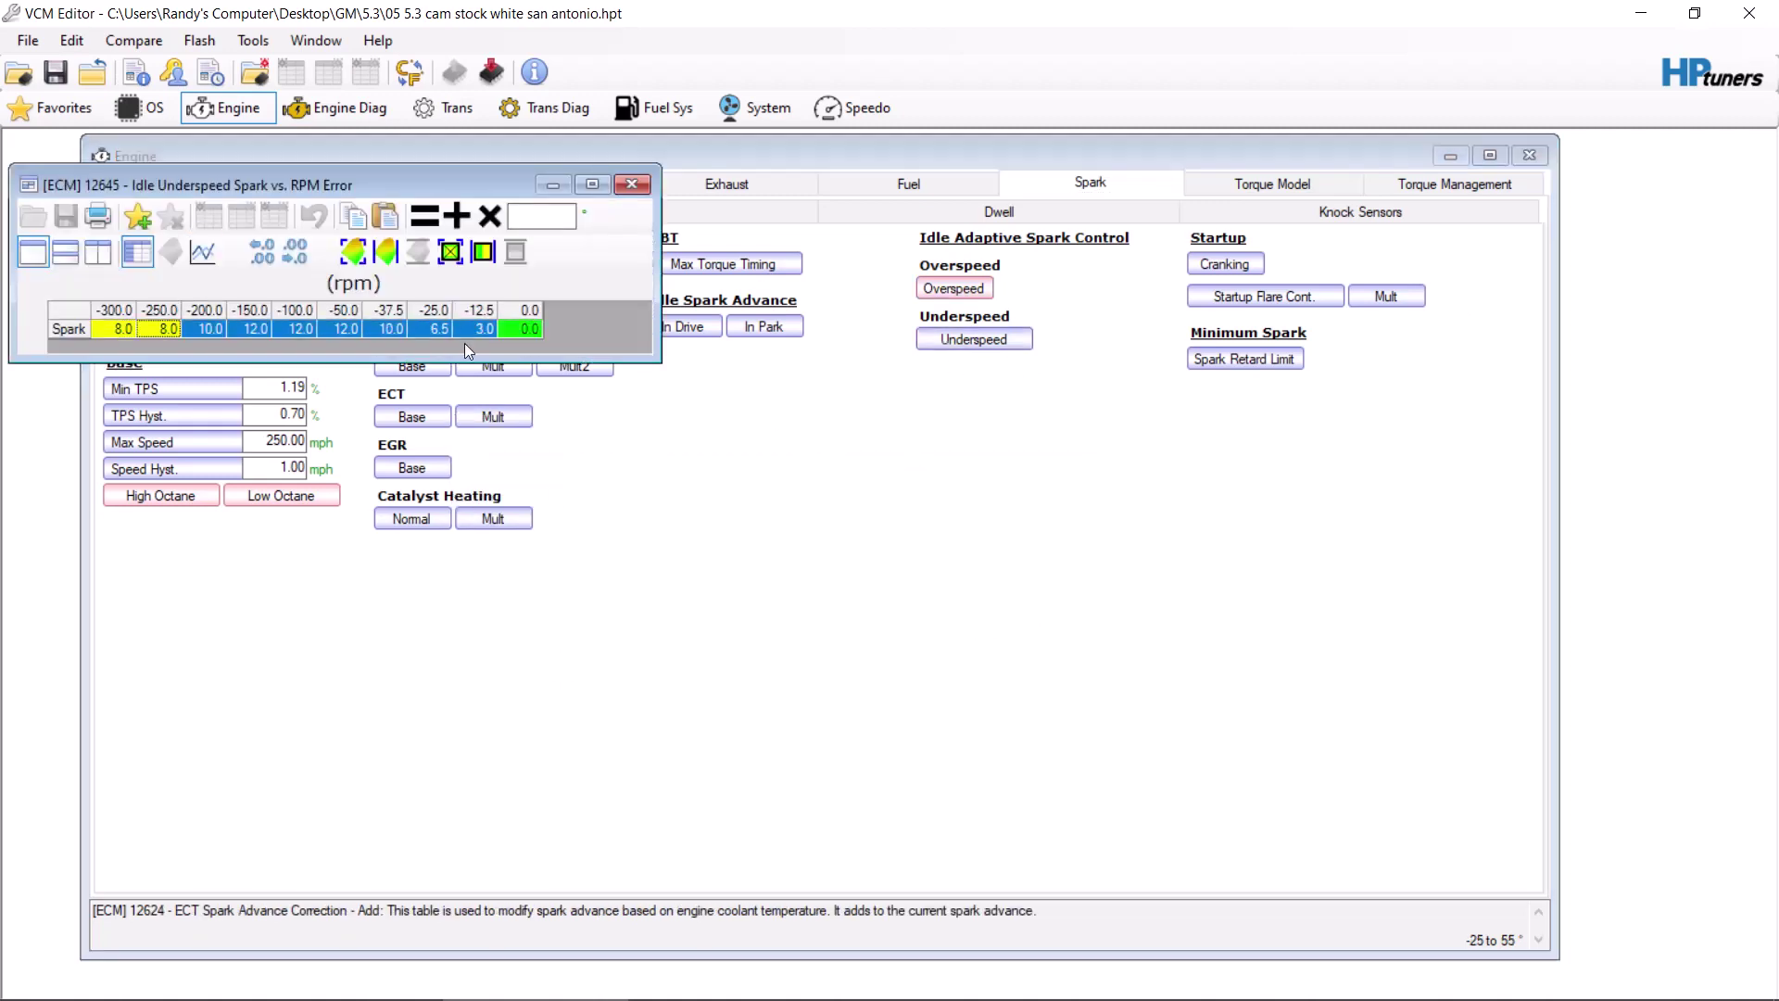
pyautogui.click(529, 213)
pyautogui.write('35')
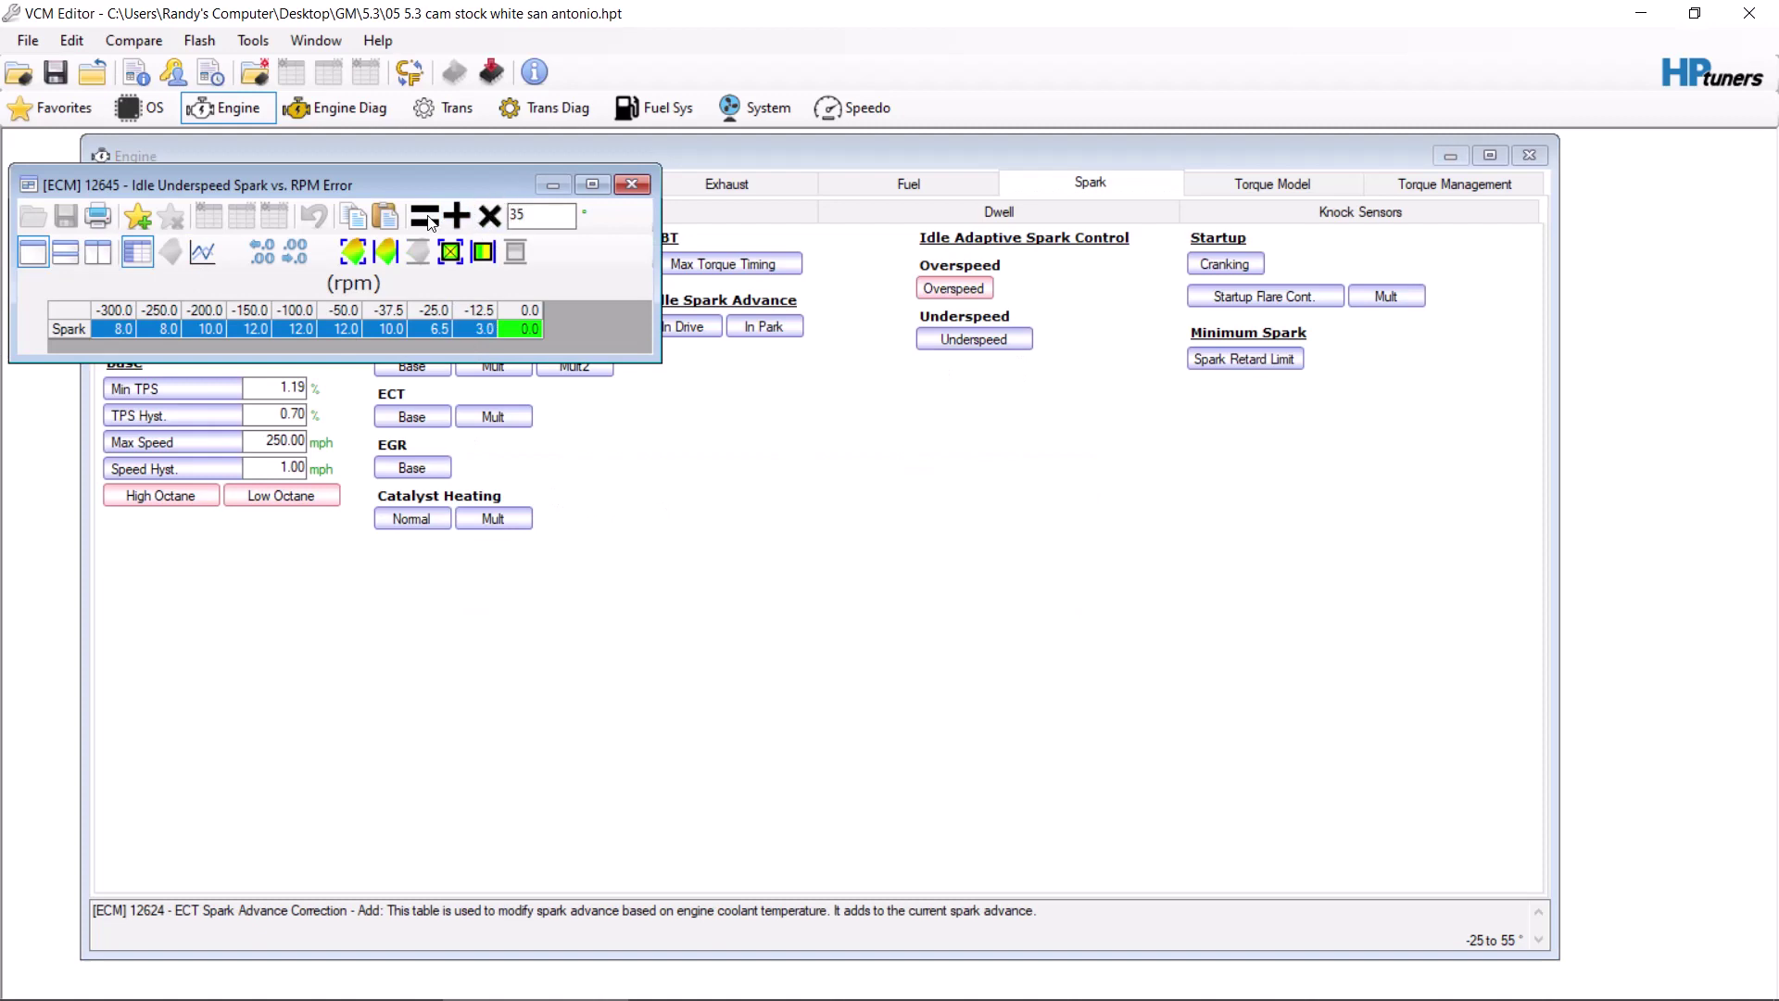
pyautogui.click(425, 216)
pyautogui.click(633, 186)
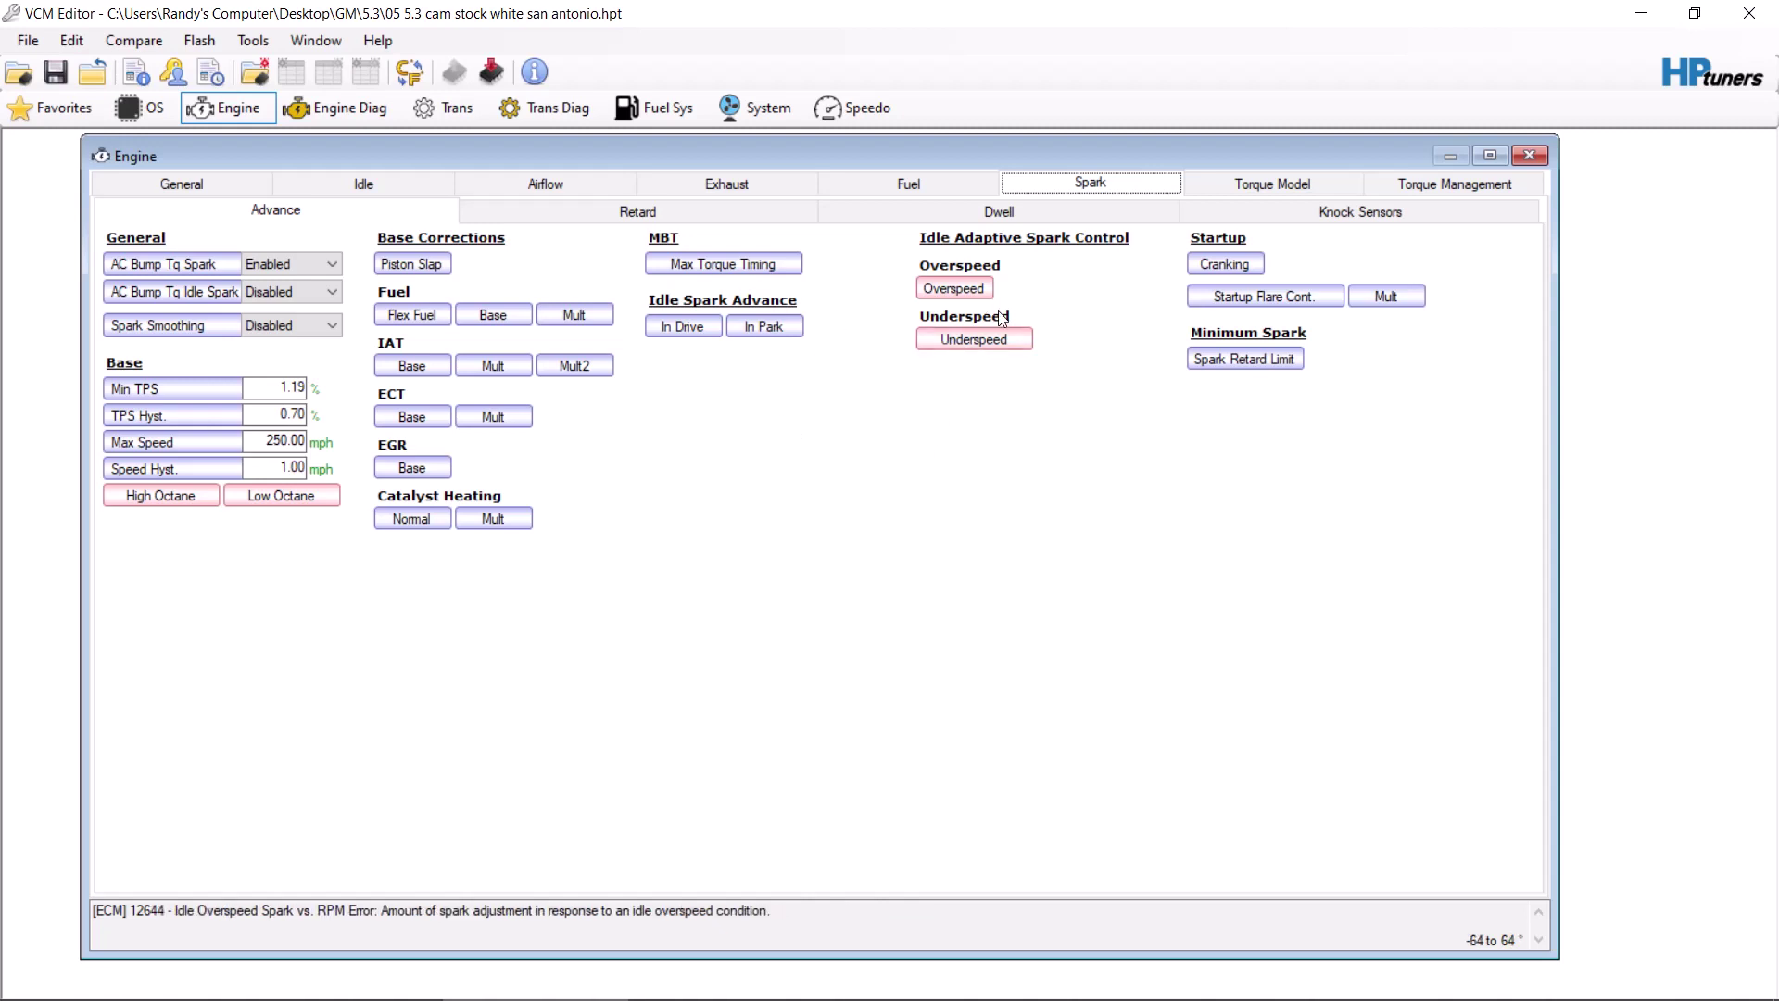
# Step: Review the spark retard, dwell, knock sensor and torque model settings, then examine the maximum engine torque by RPM and gear table
pyautogui.click(772, 219)
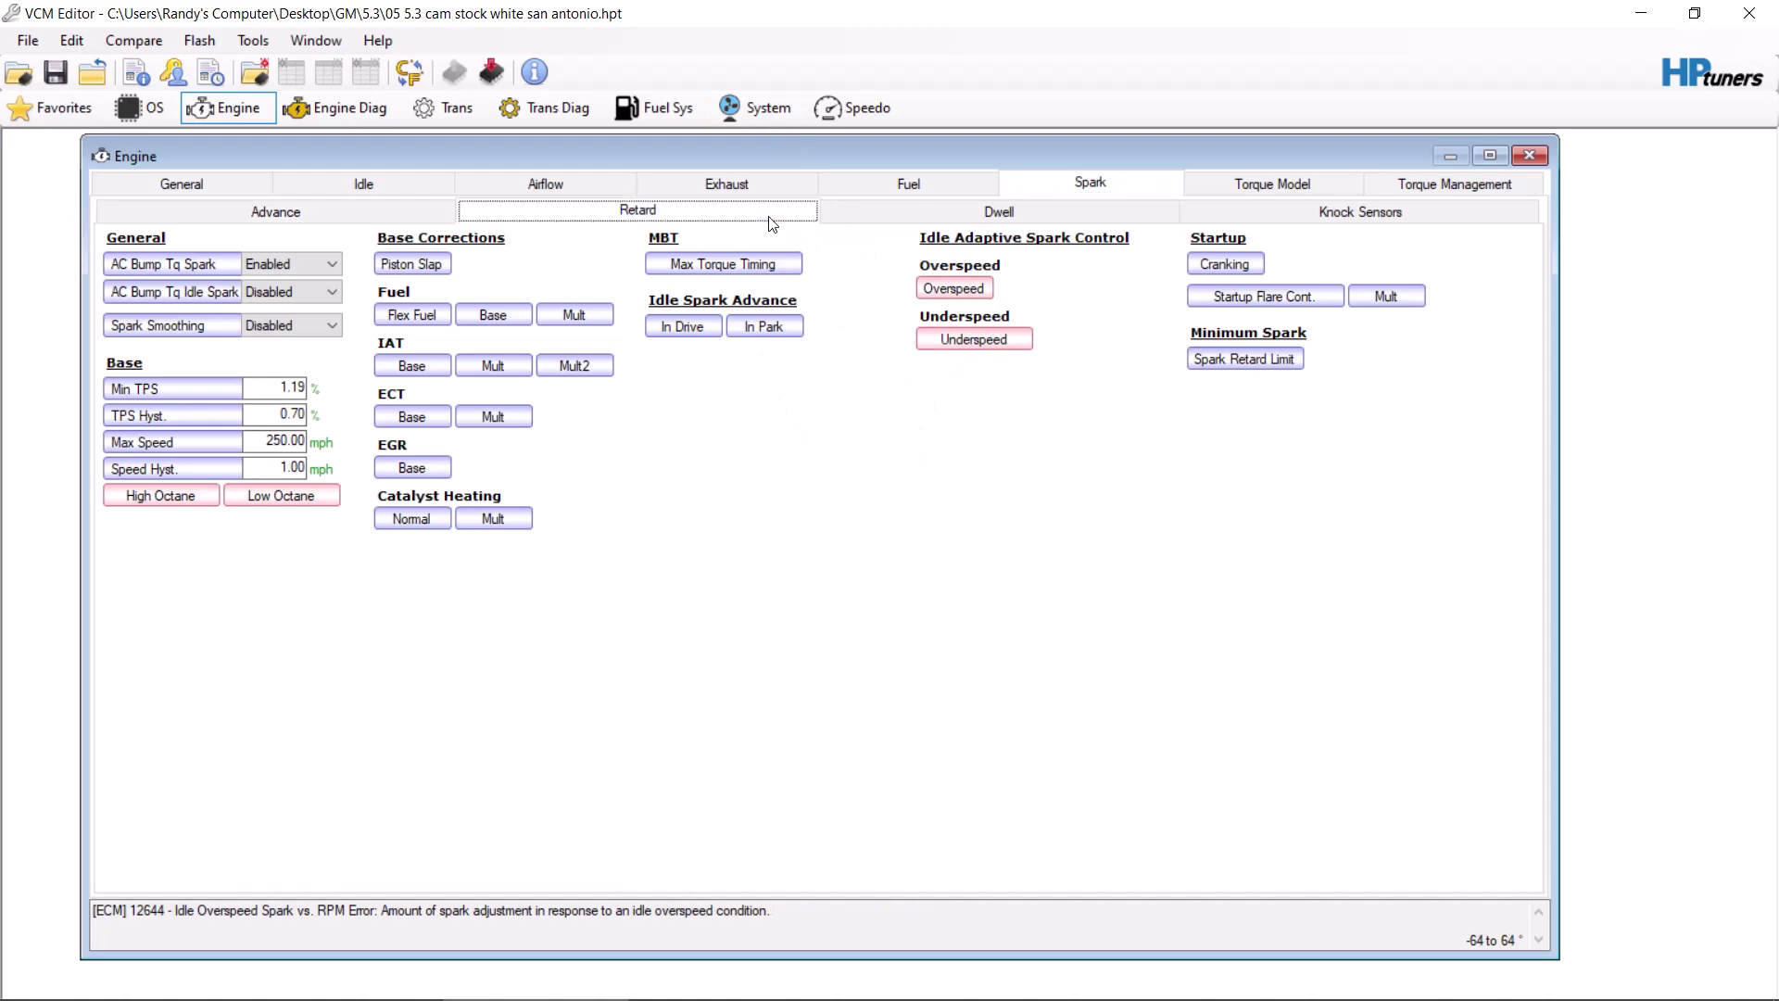
pyautogui.click(953, 213)
pyautogui.click(1234, 203)
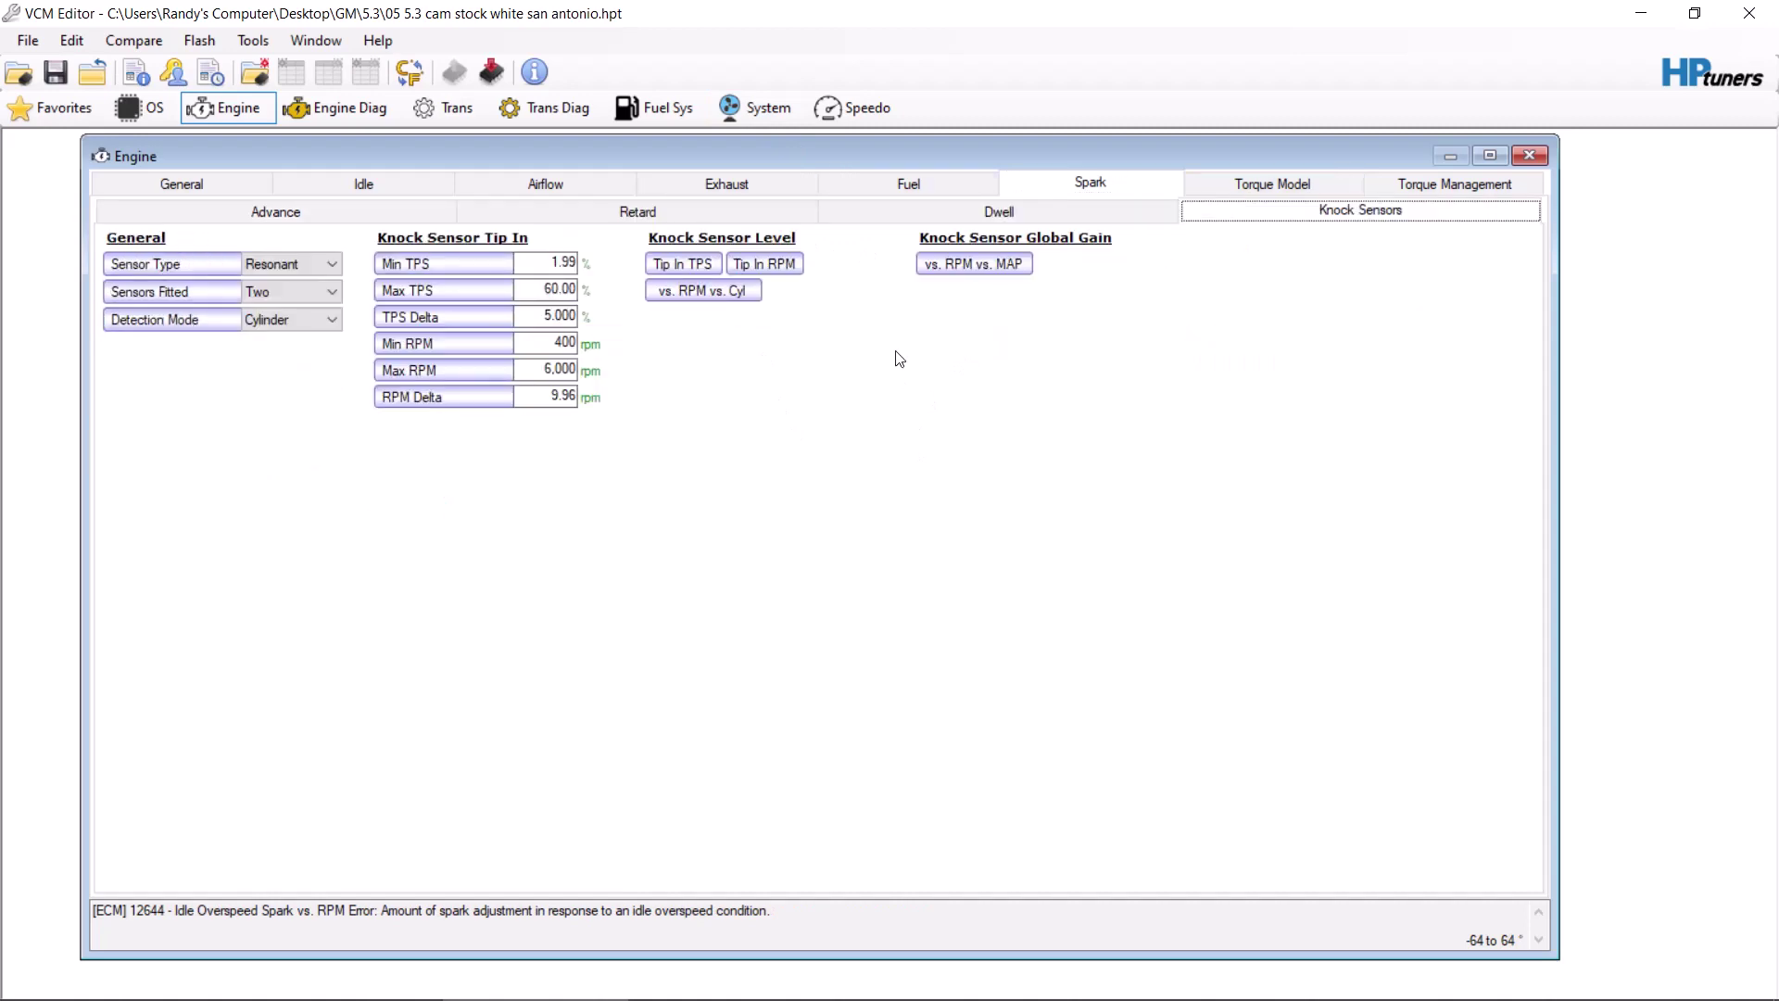
pyautogui.click(1256, 179)
pyautogui.click(961, 220)
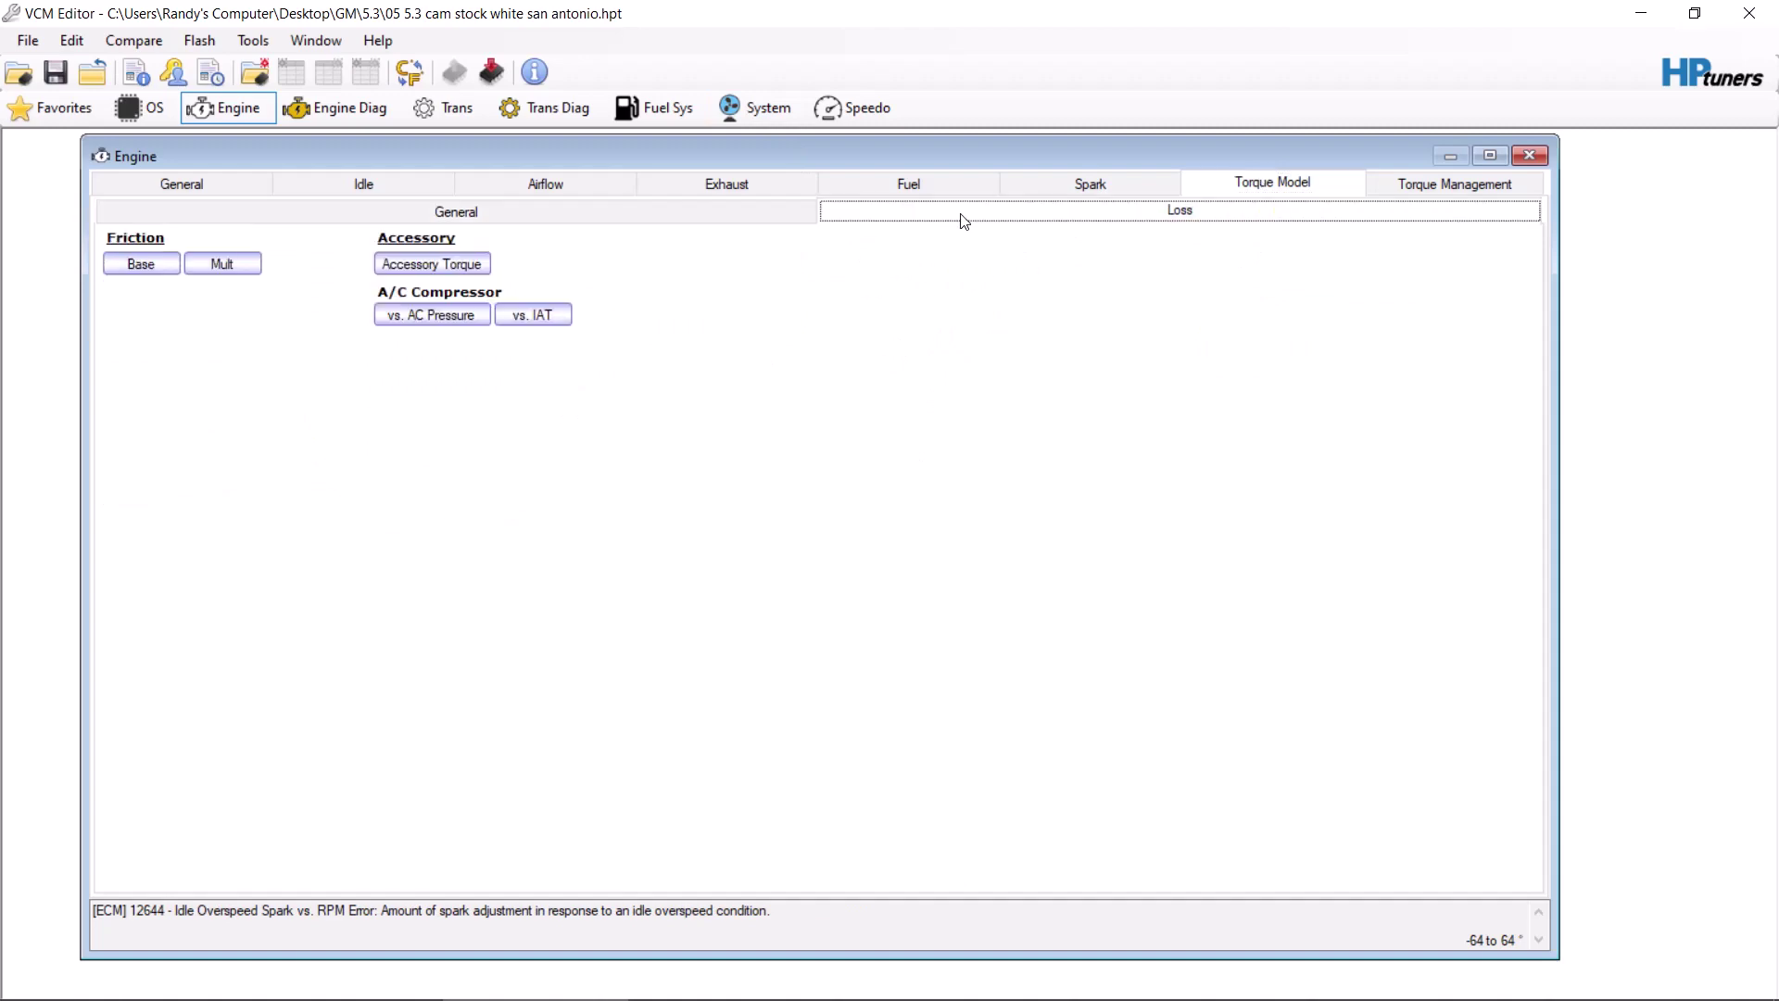
pyautogui.click(1407, 197)
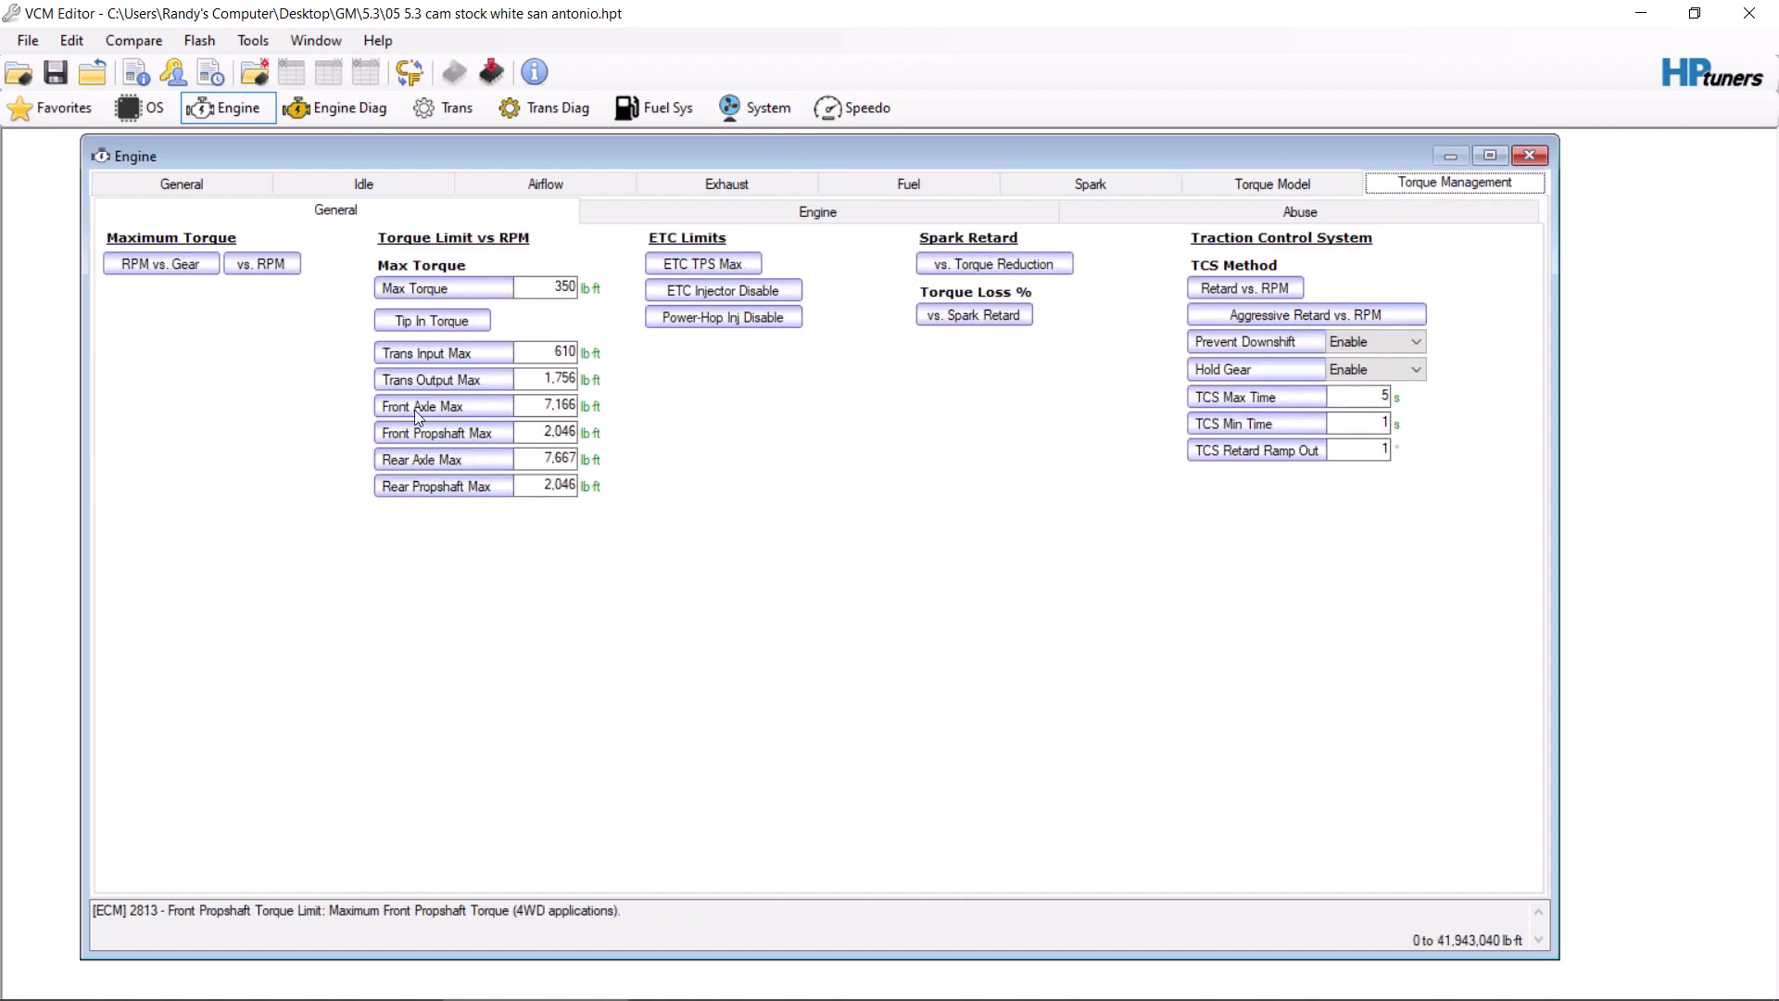
pyautogui.click(195, 263)
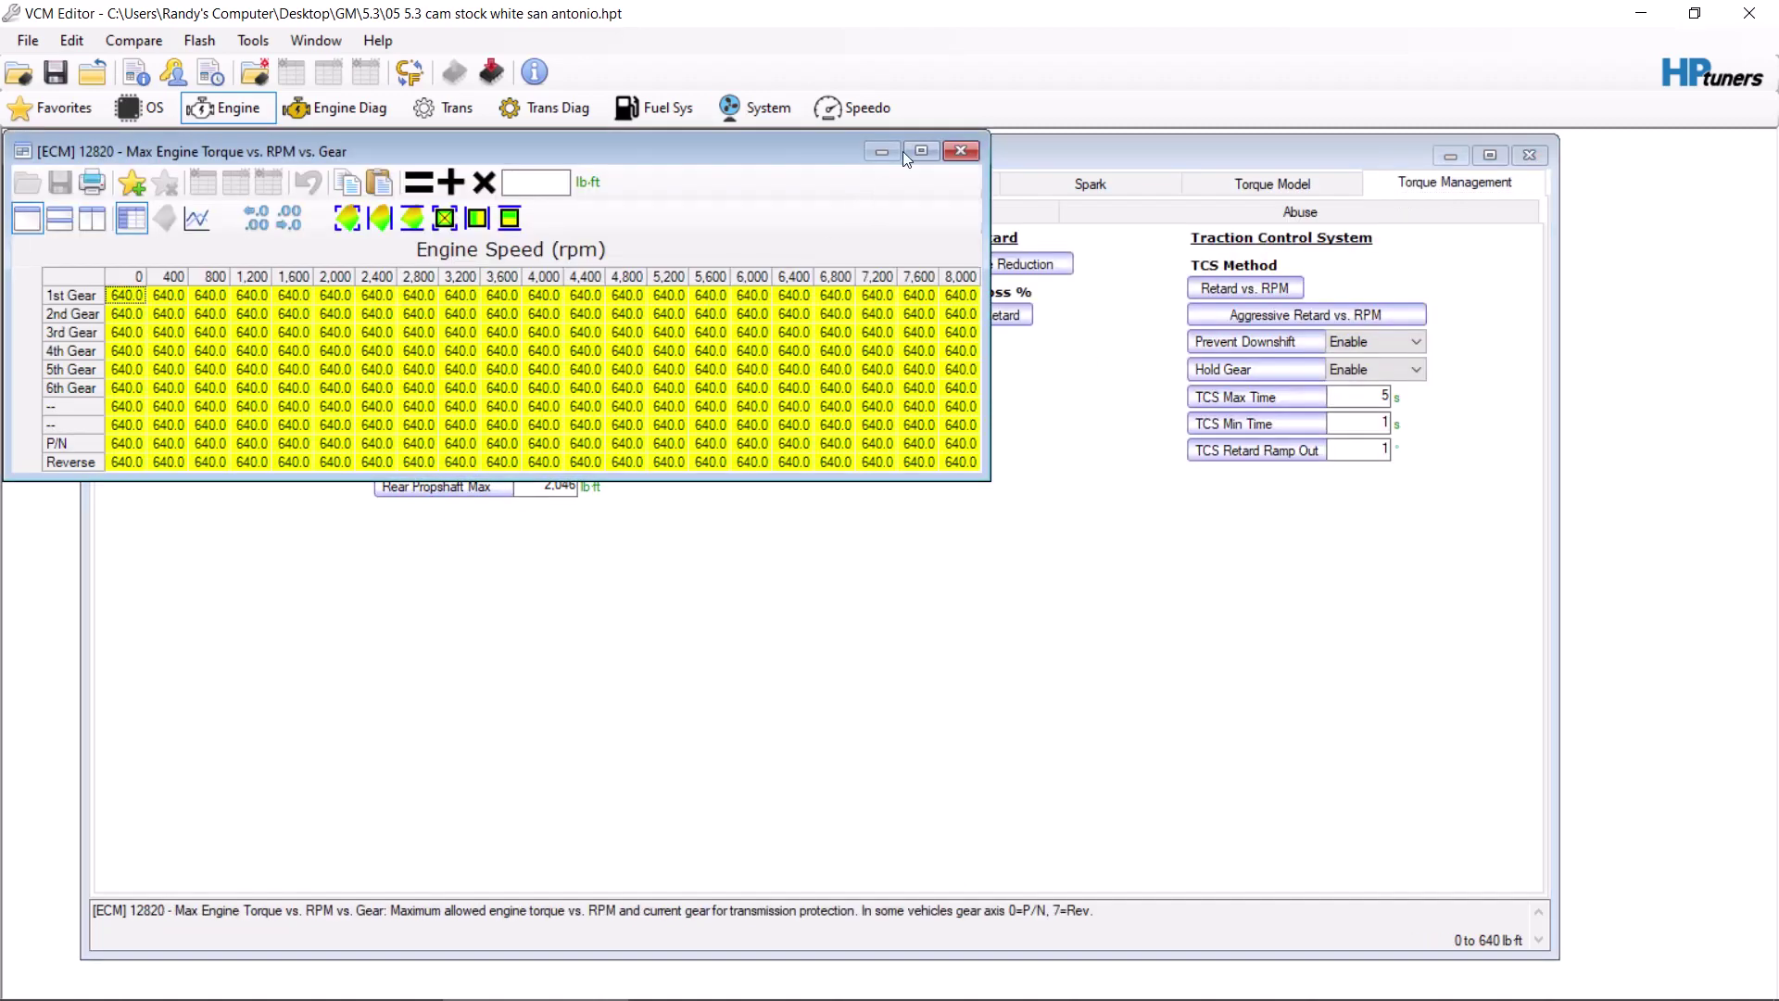
pyautogui.click(961, 150)
# Step: Set every cell of the Max Torque vs. RPM table to 640 lb-ft and close the table
pyautogui.click(261, 264)
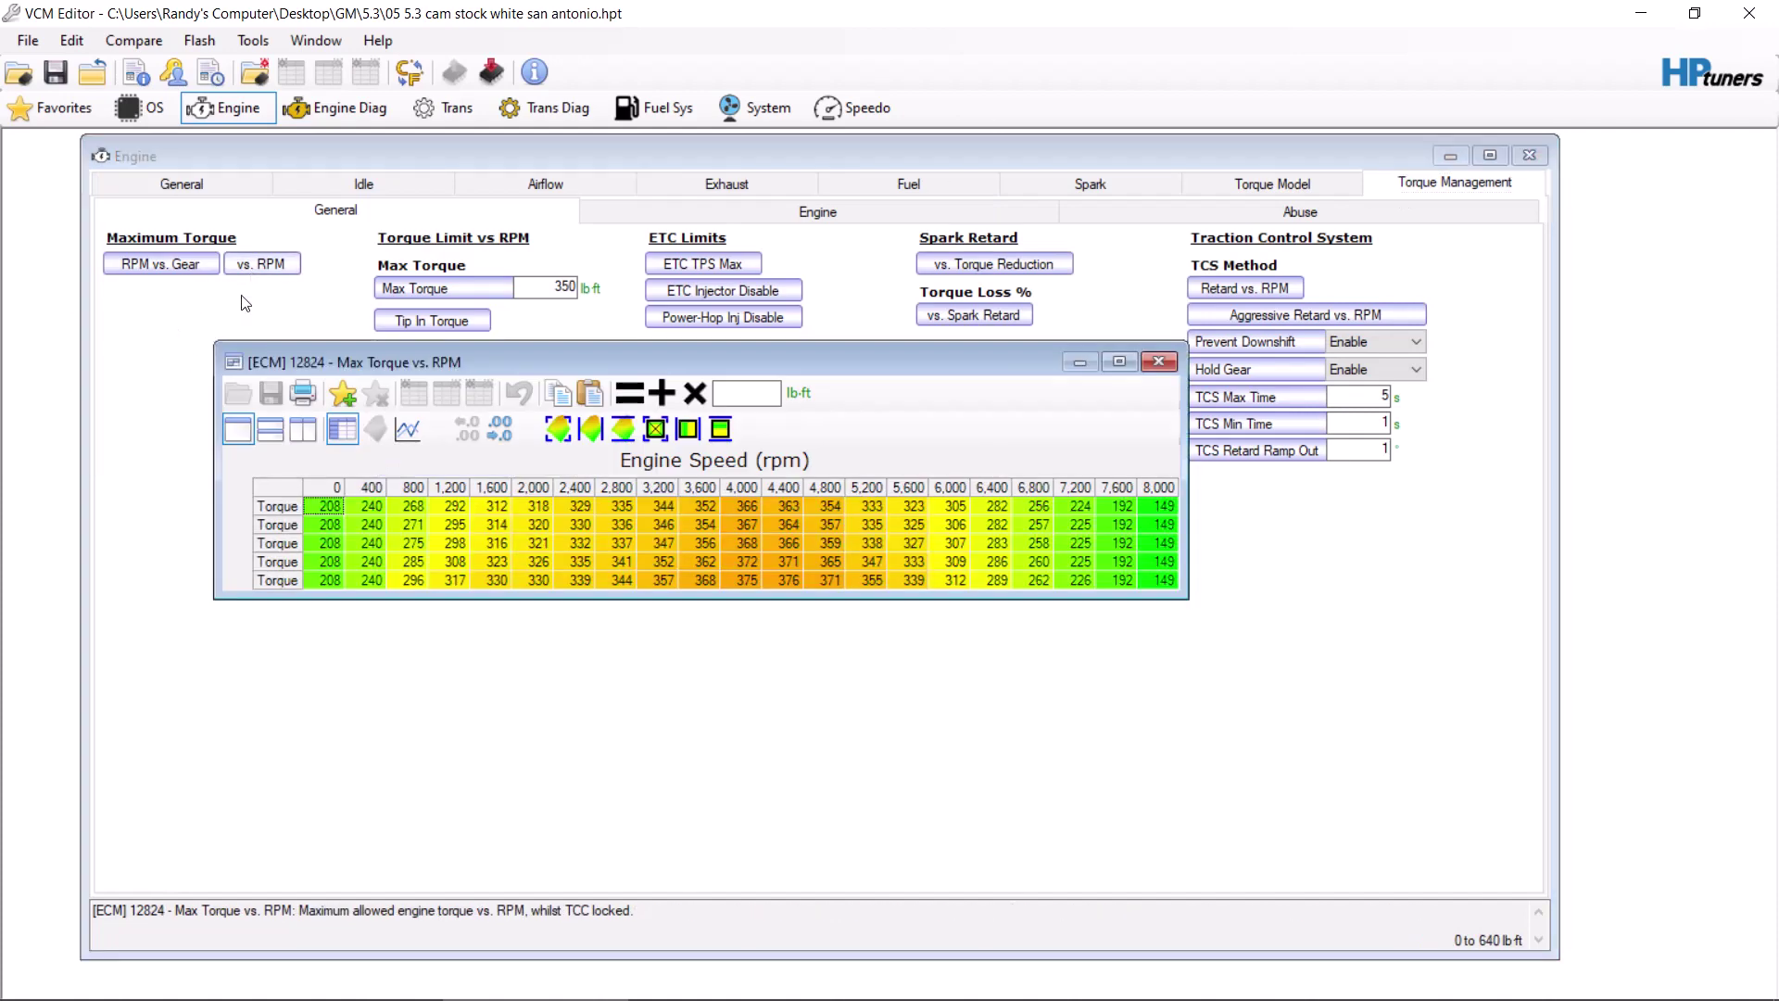
pyautogui.click(278, 488)
pyautogui.click(749, 400)
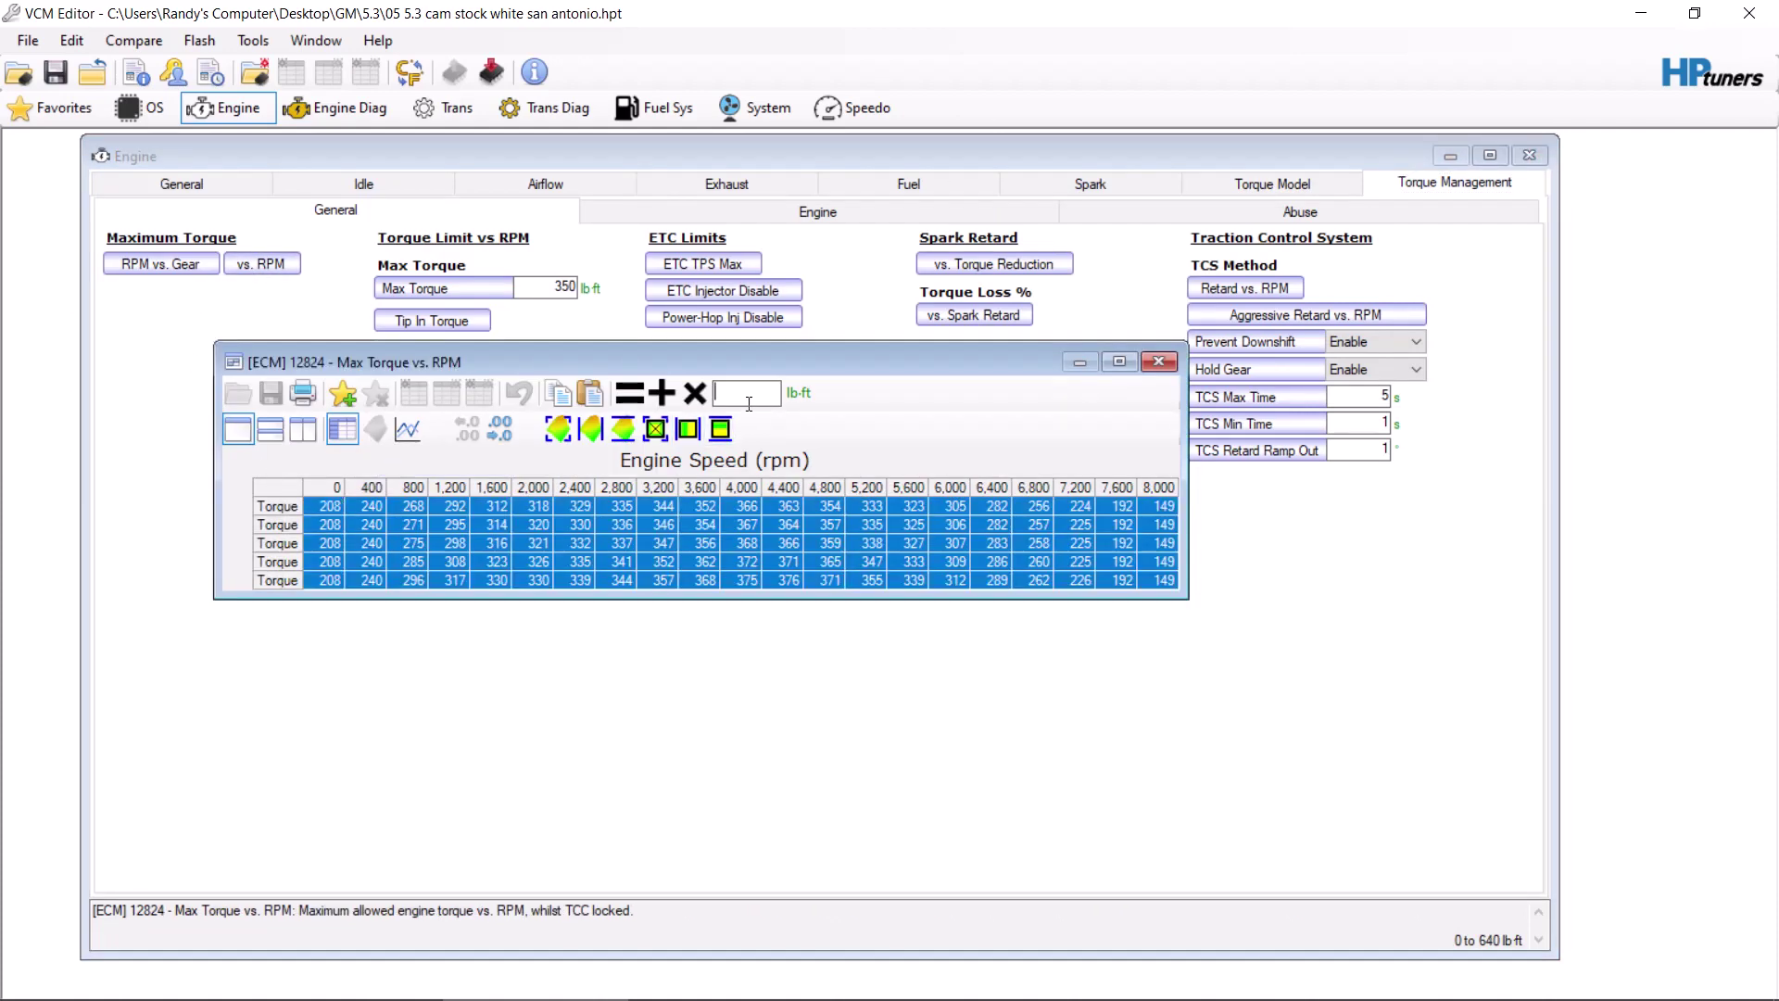
pyautogui.write('640')
pyautogui.click(629, 392)
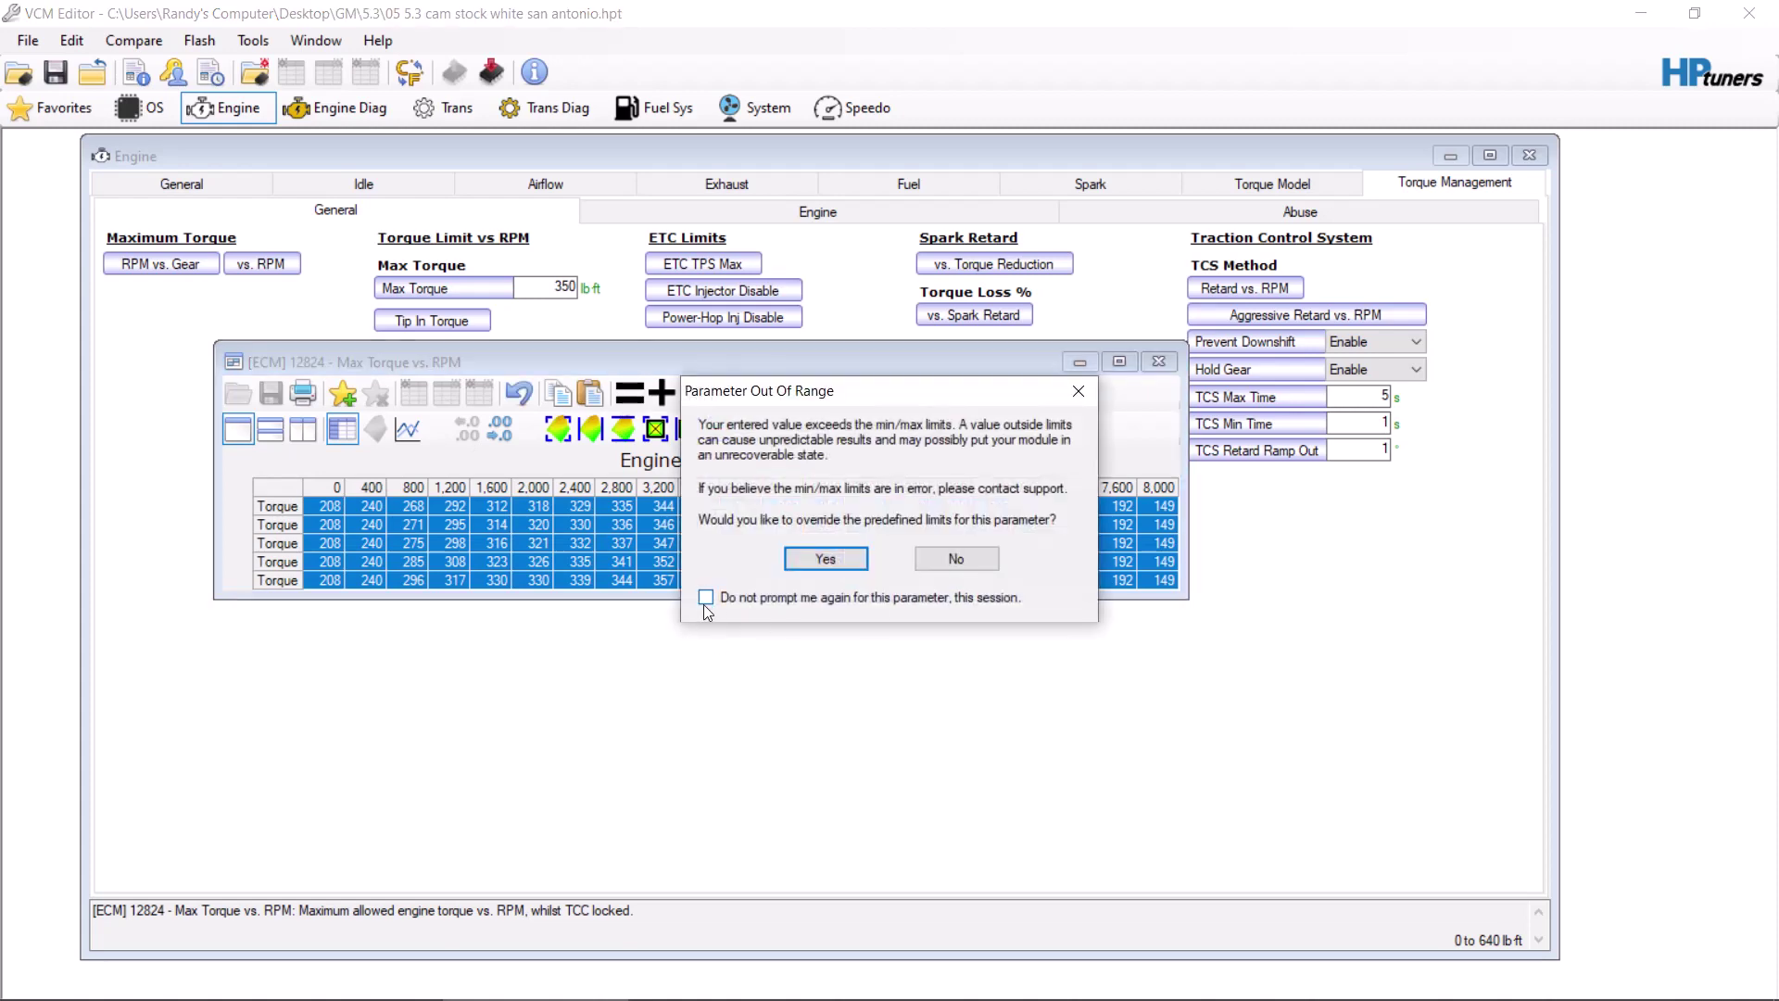
pyautogui.click(984, 560)
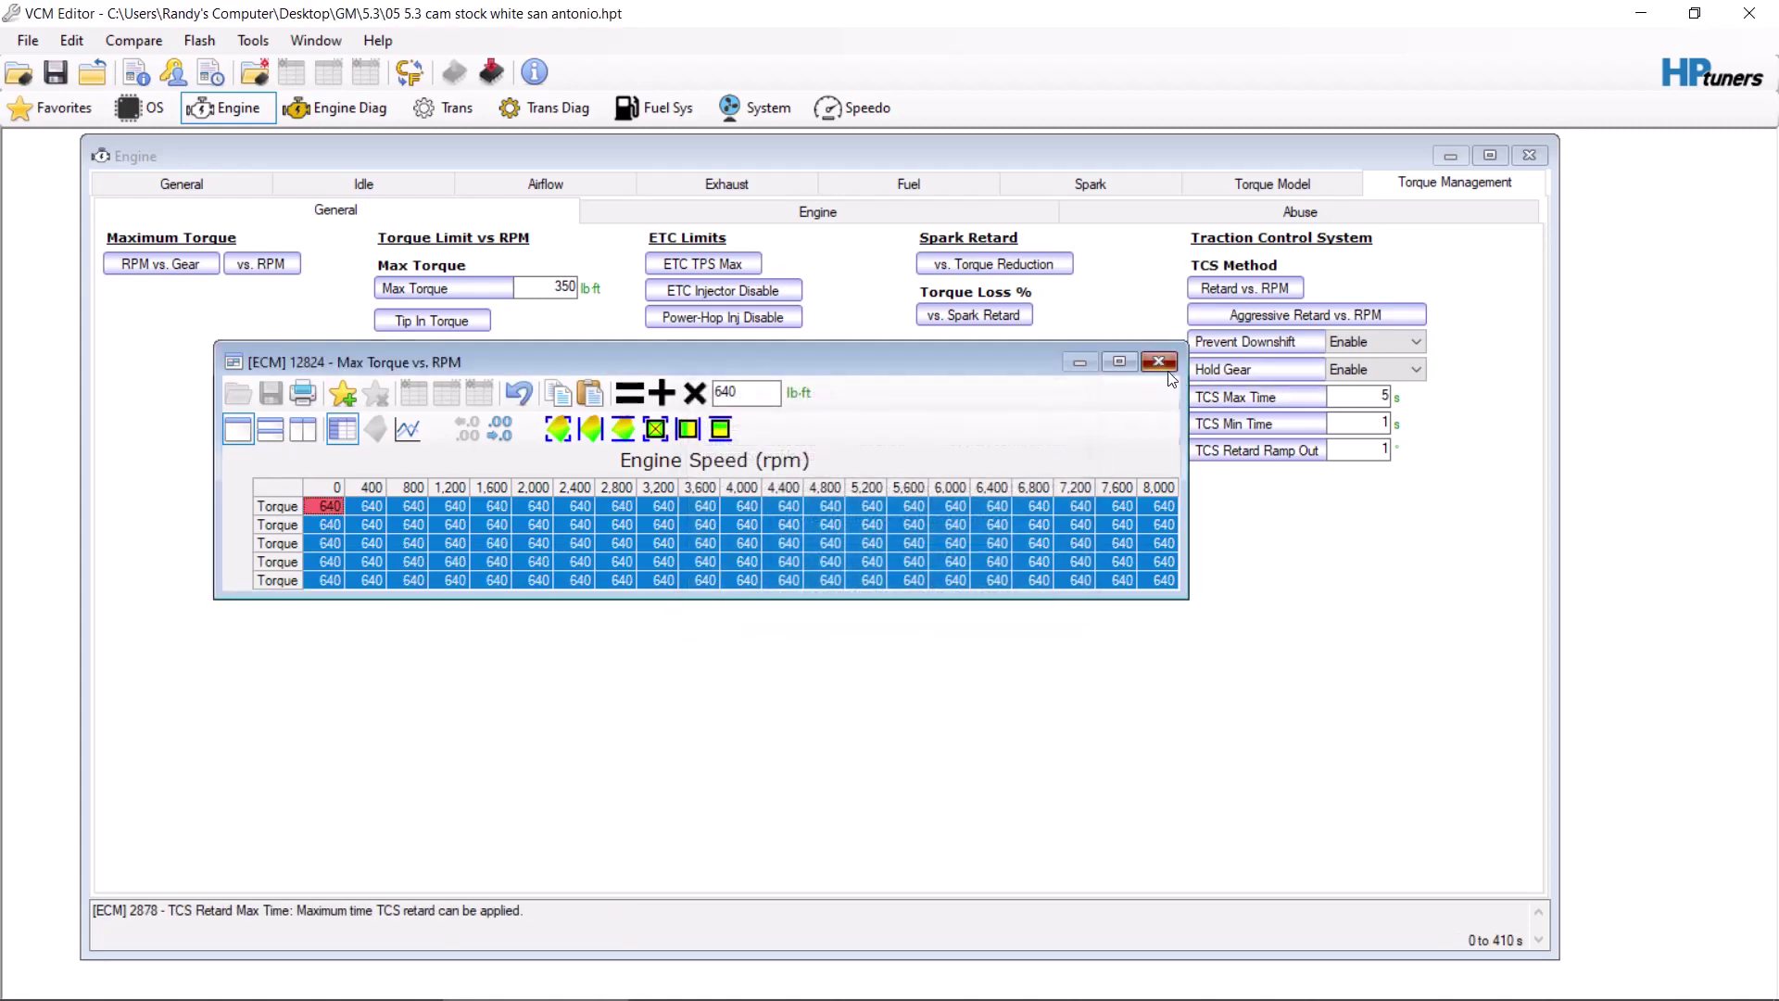
pyautogui.click(1168, 371)
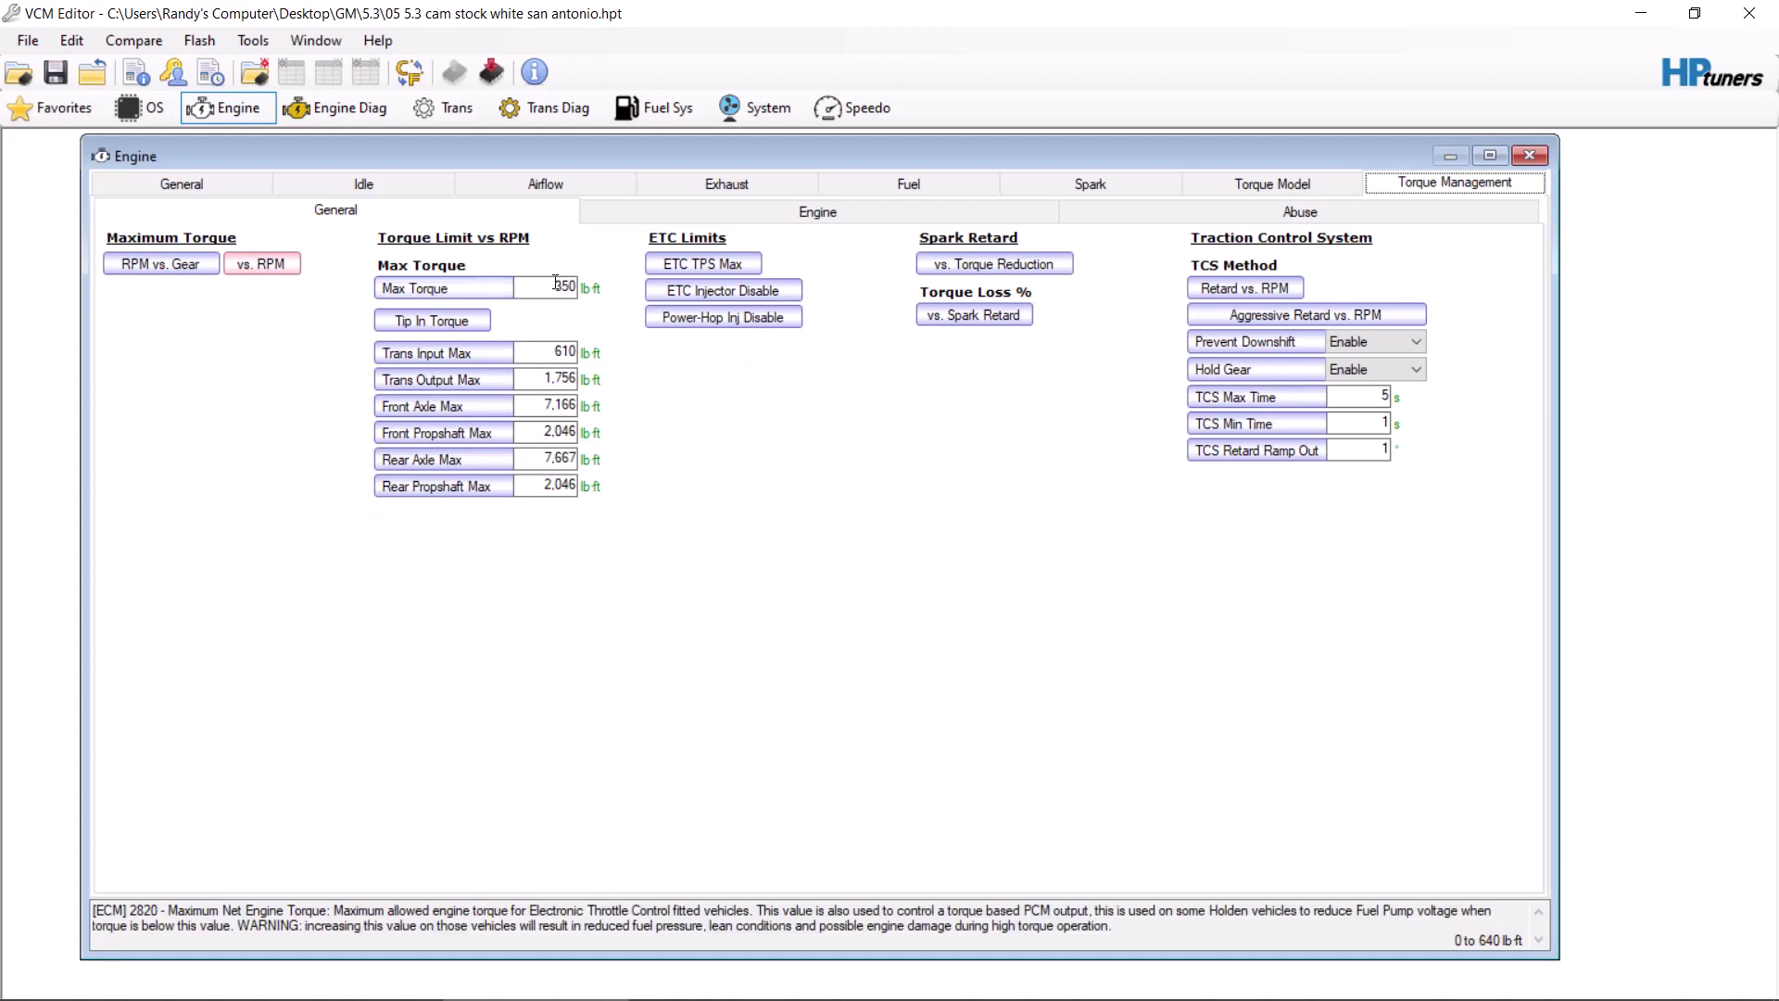
# Step: Set both ETC speed limiters under Limit By Airflow to 200 mph
pyautogui.click(769, 212)
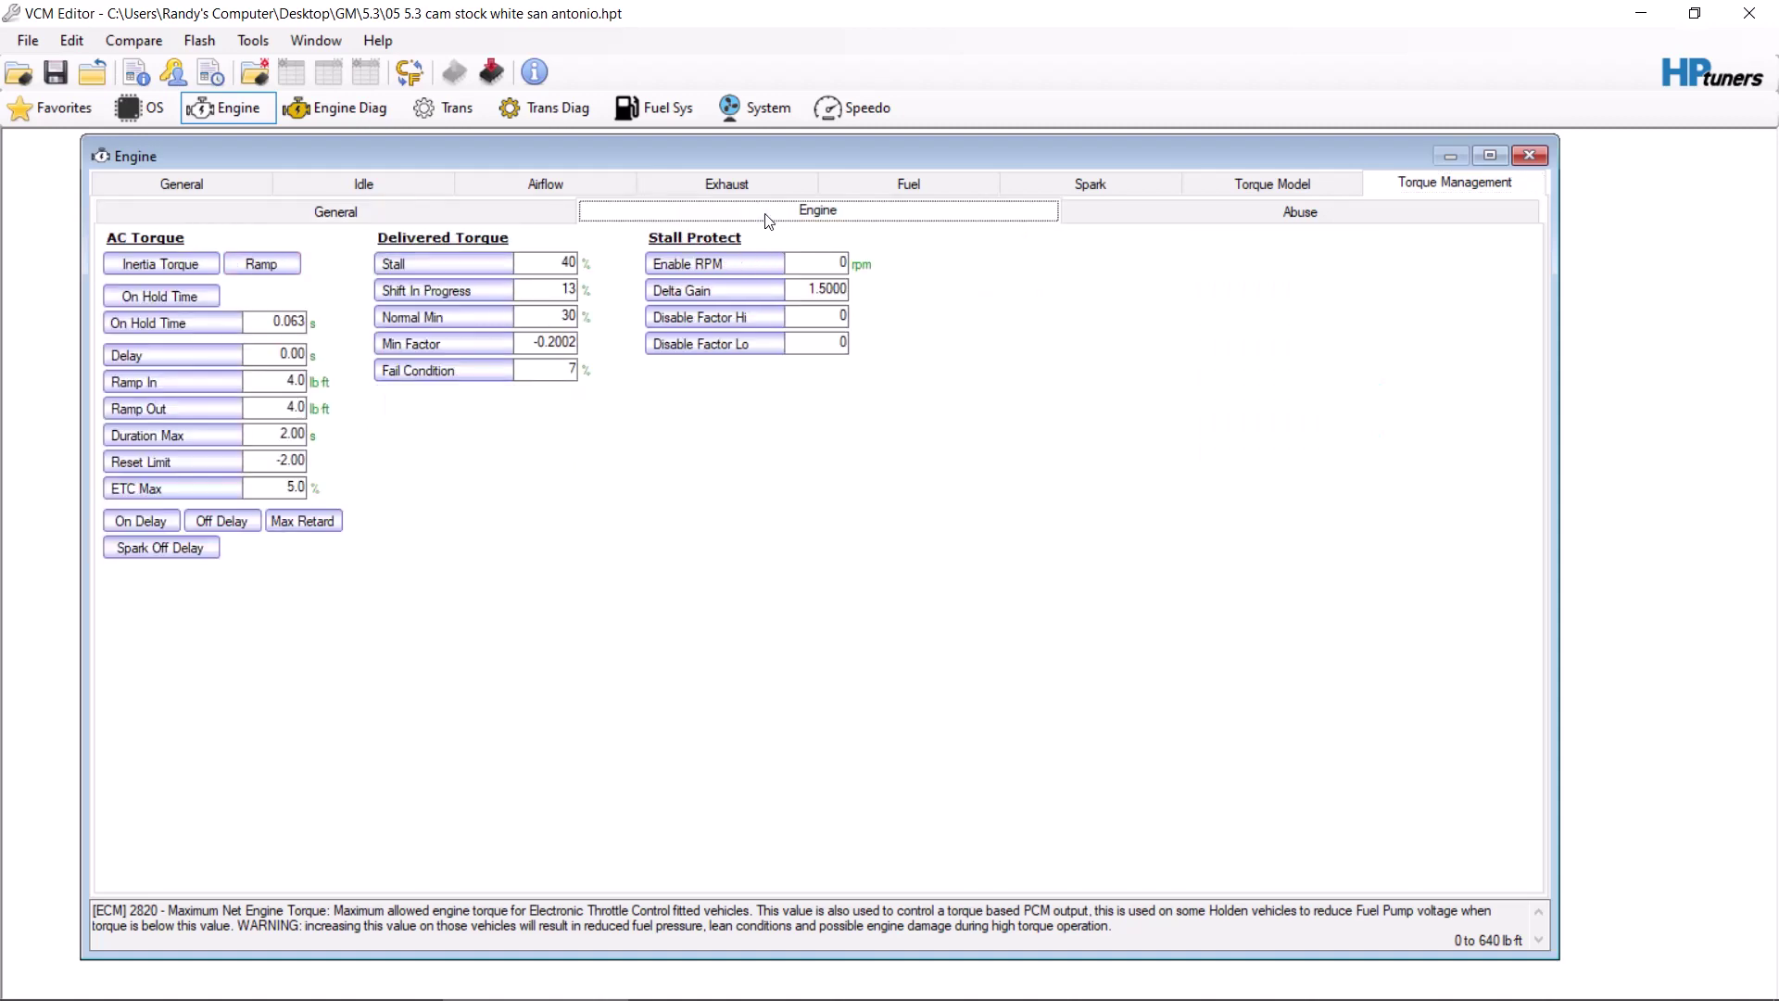
pyautogui.click(1138, 219)
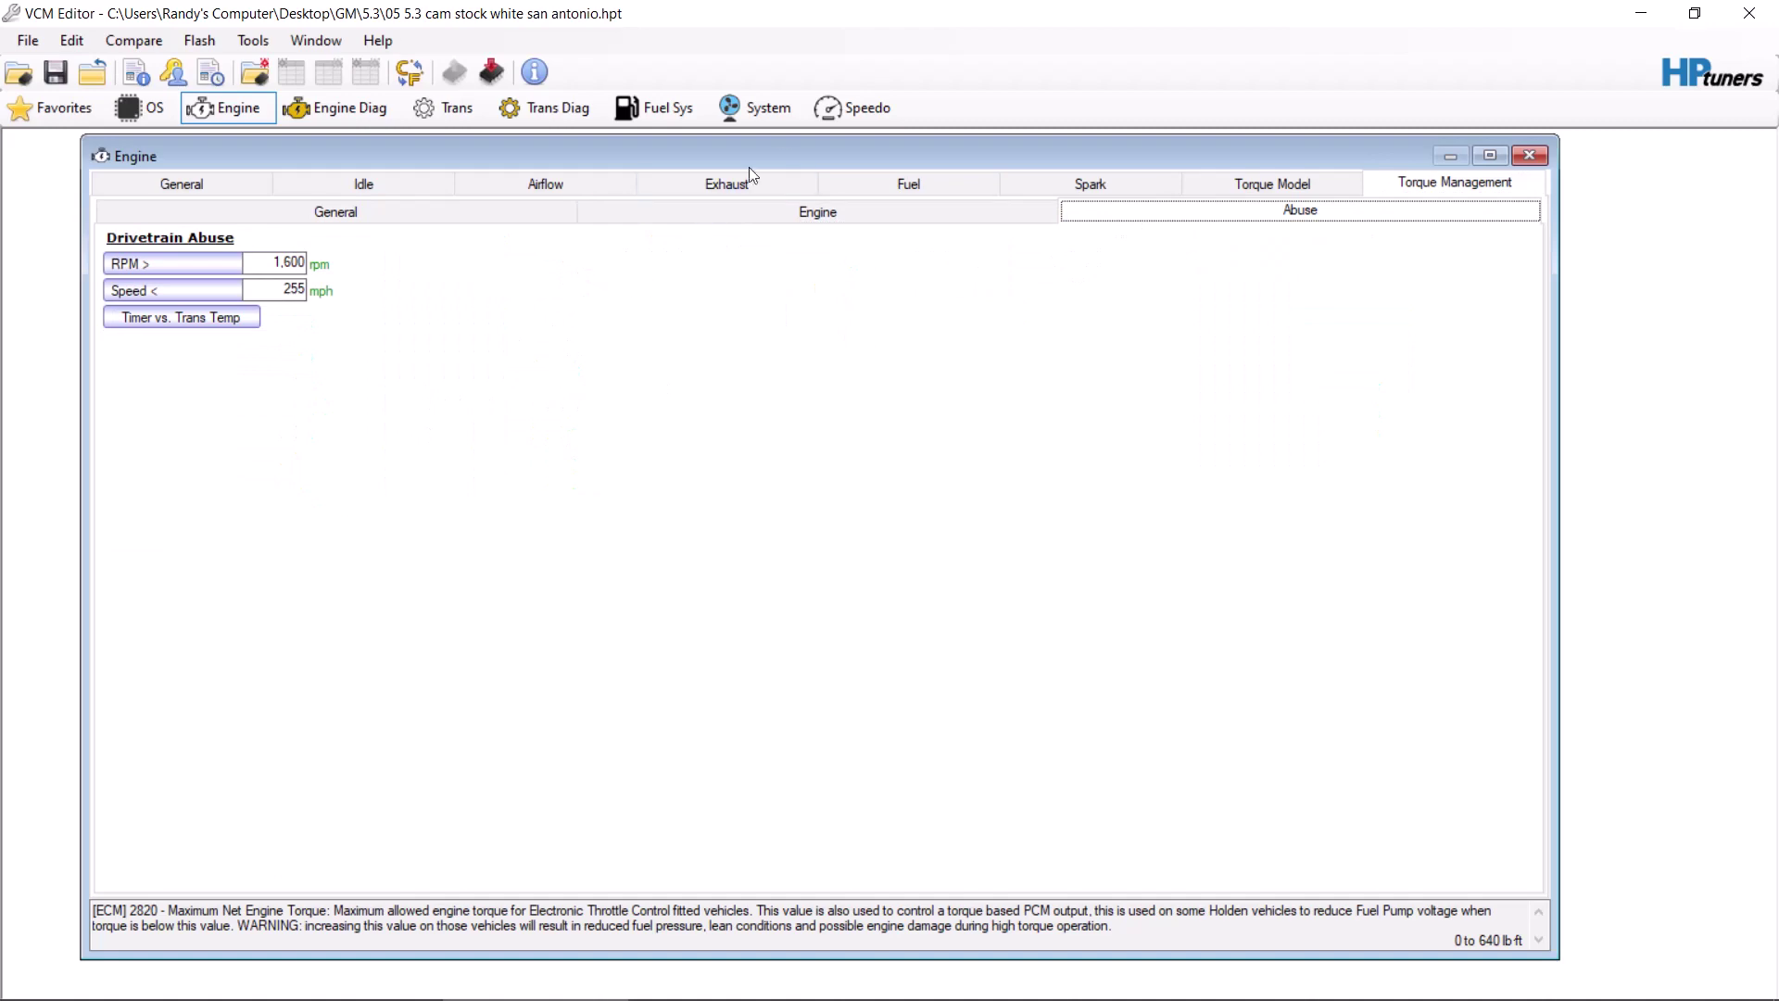
pyautogui.click(851, 109)
pyautogui.click(937, 185)
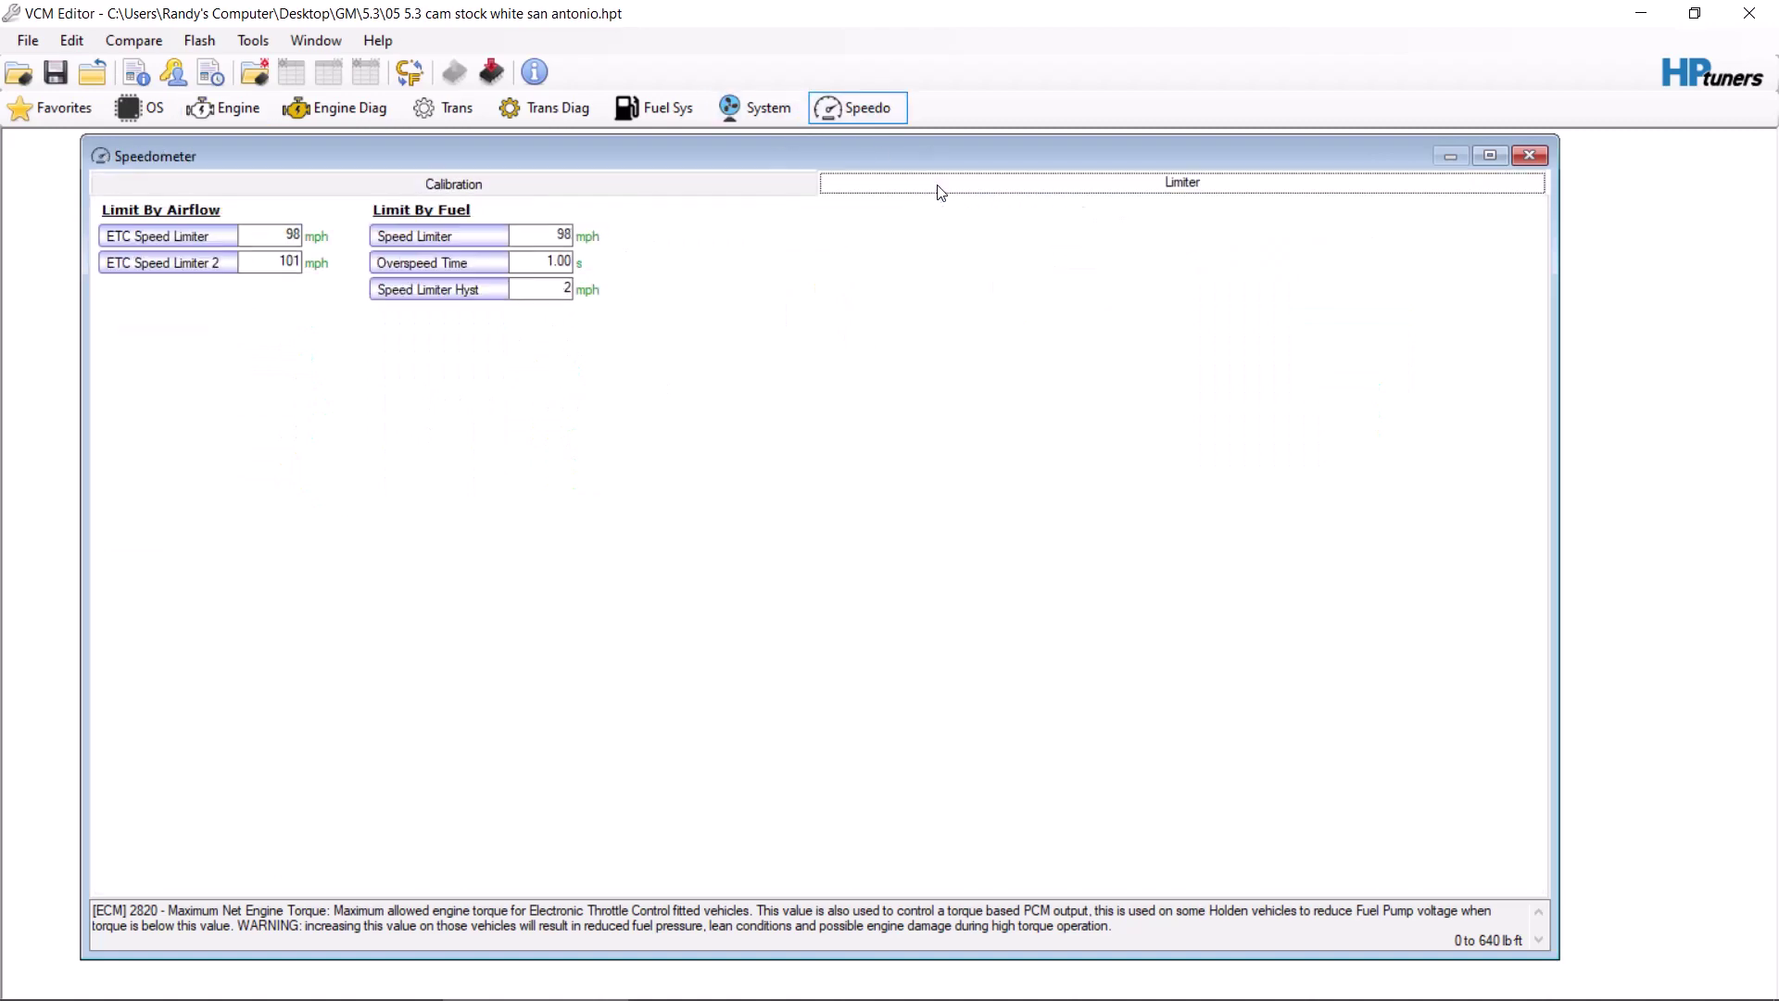
pyautogui.doubleClick(283, 235)
pyautogui.write('200')
pyautogui.press('Return')
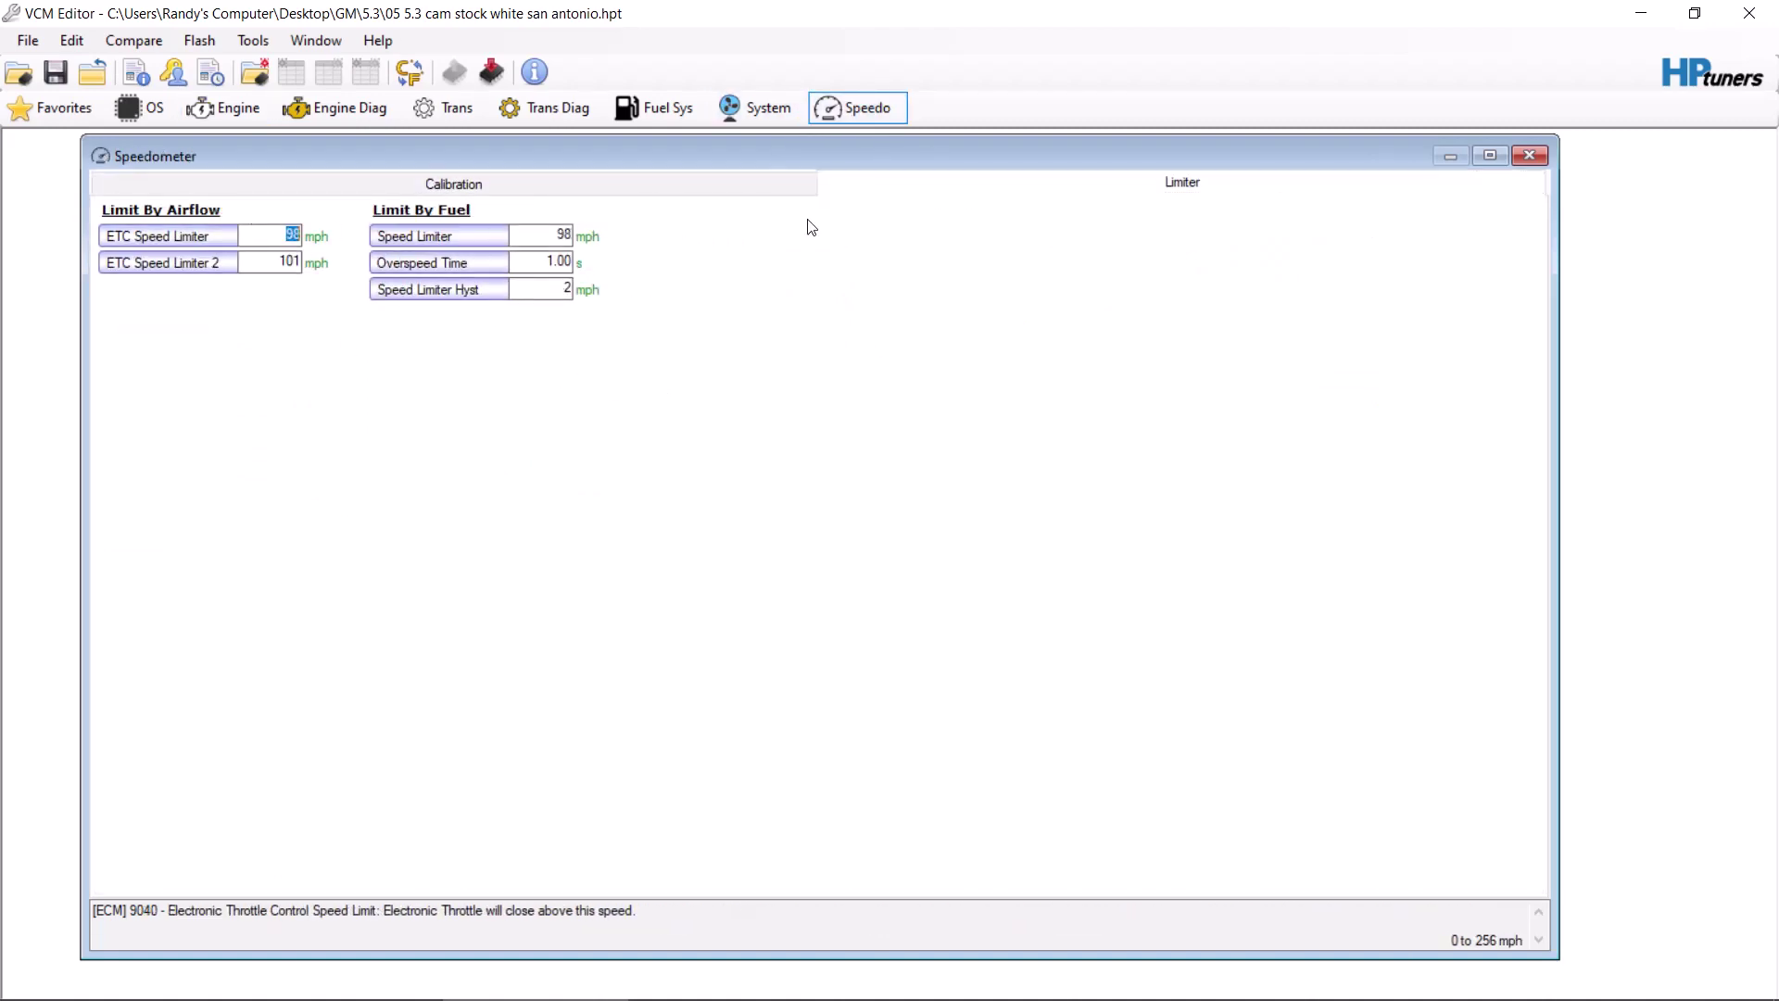
pyautogui.doubleClick(289, 262)
pyautogui.write('200')
pyautogui.press('Return')
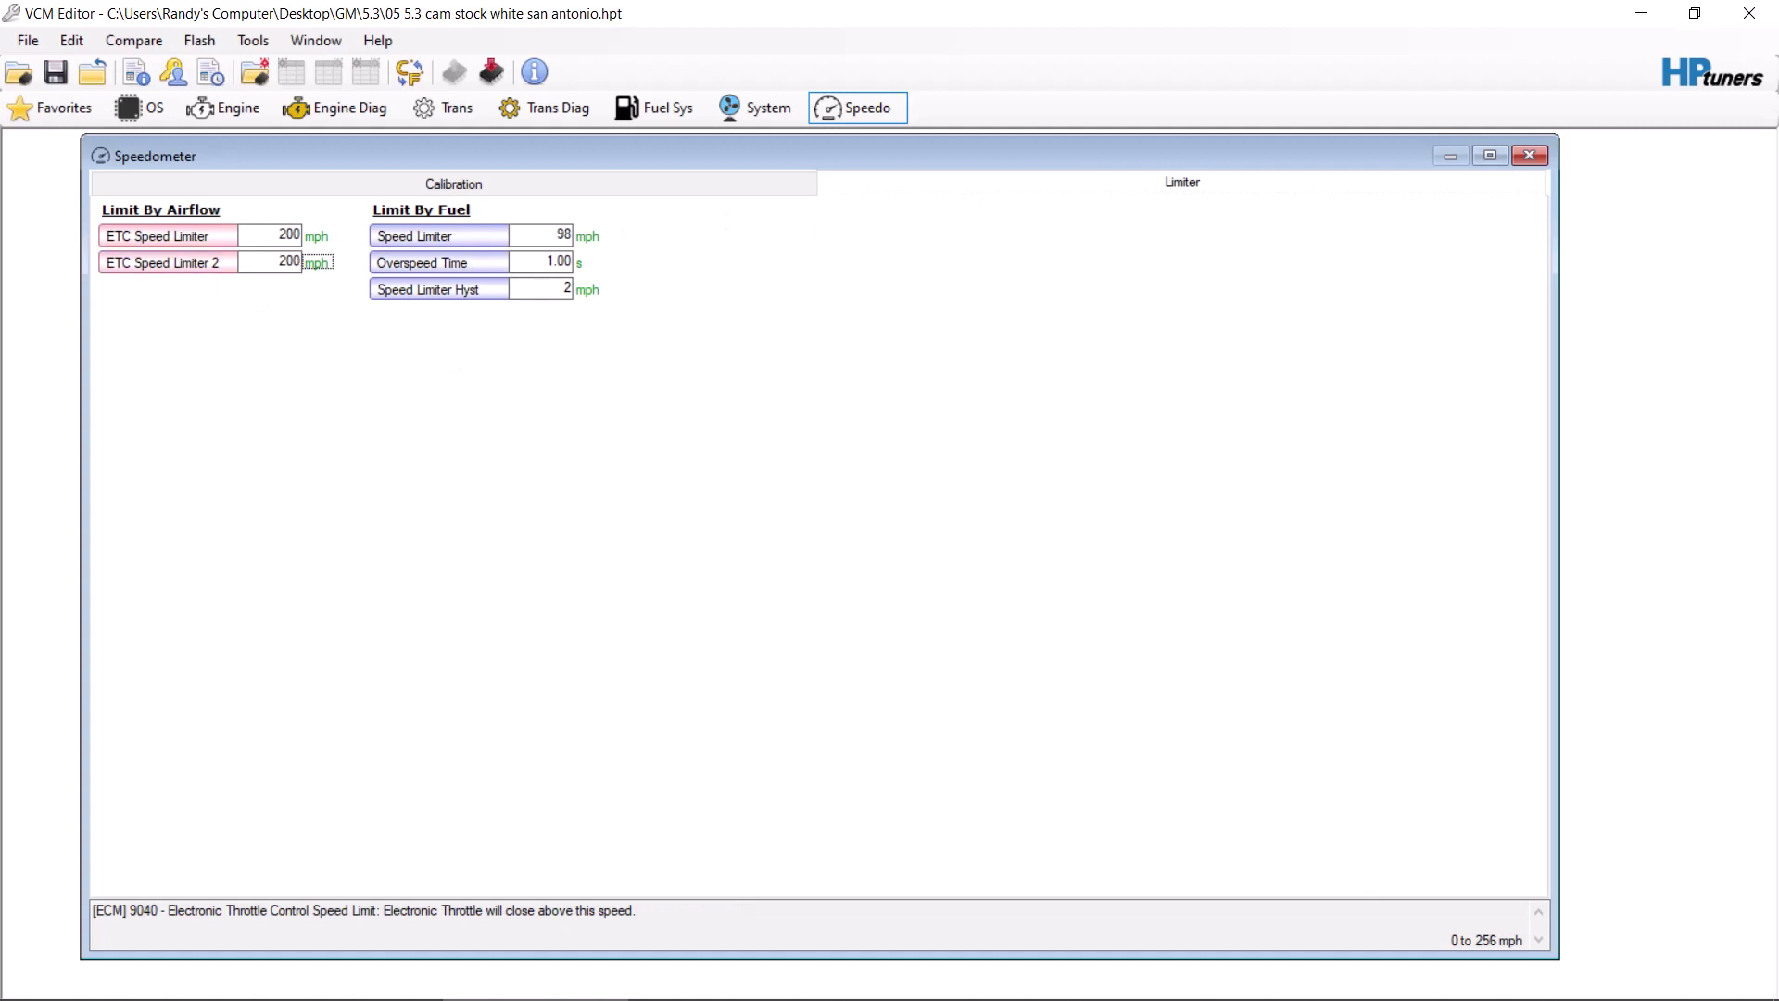
# Step: Set the fuel-based speed limiter to 200 mph
pyautogui.doubleClick(560, 235)
pyautogui.write('200')
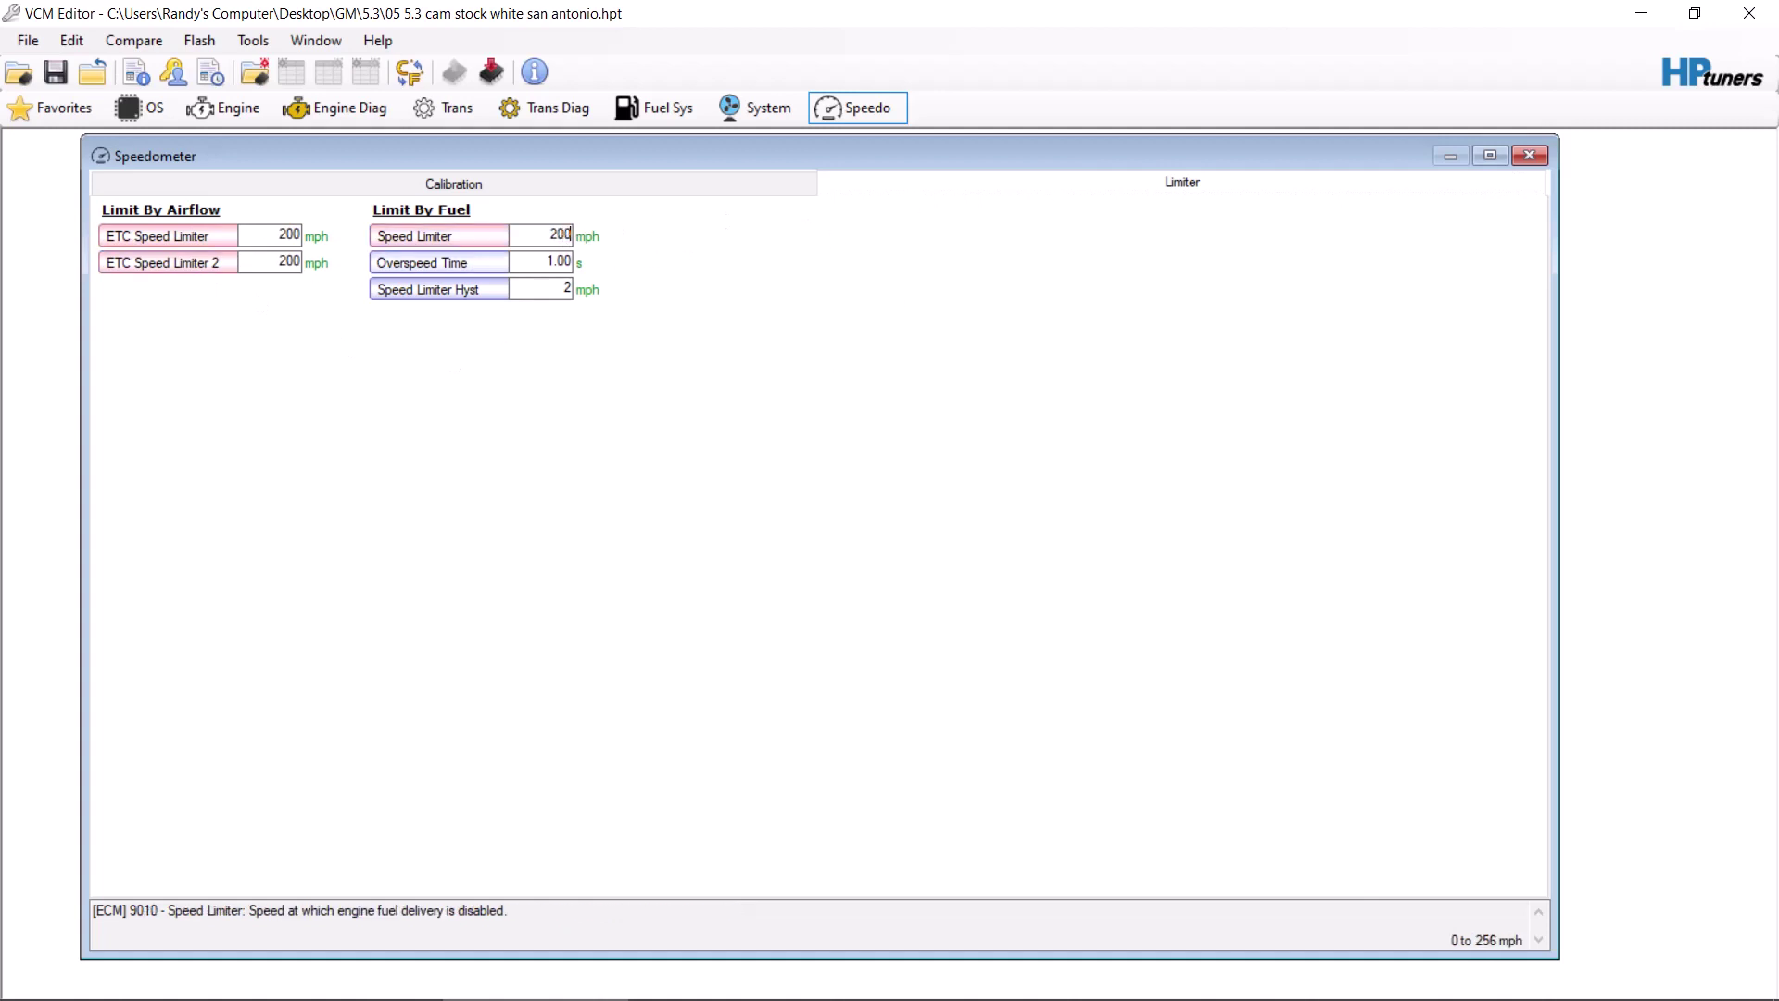
pyautogui.press('Return')
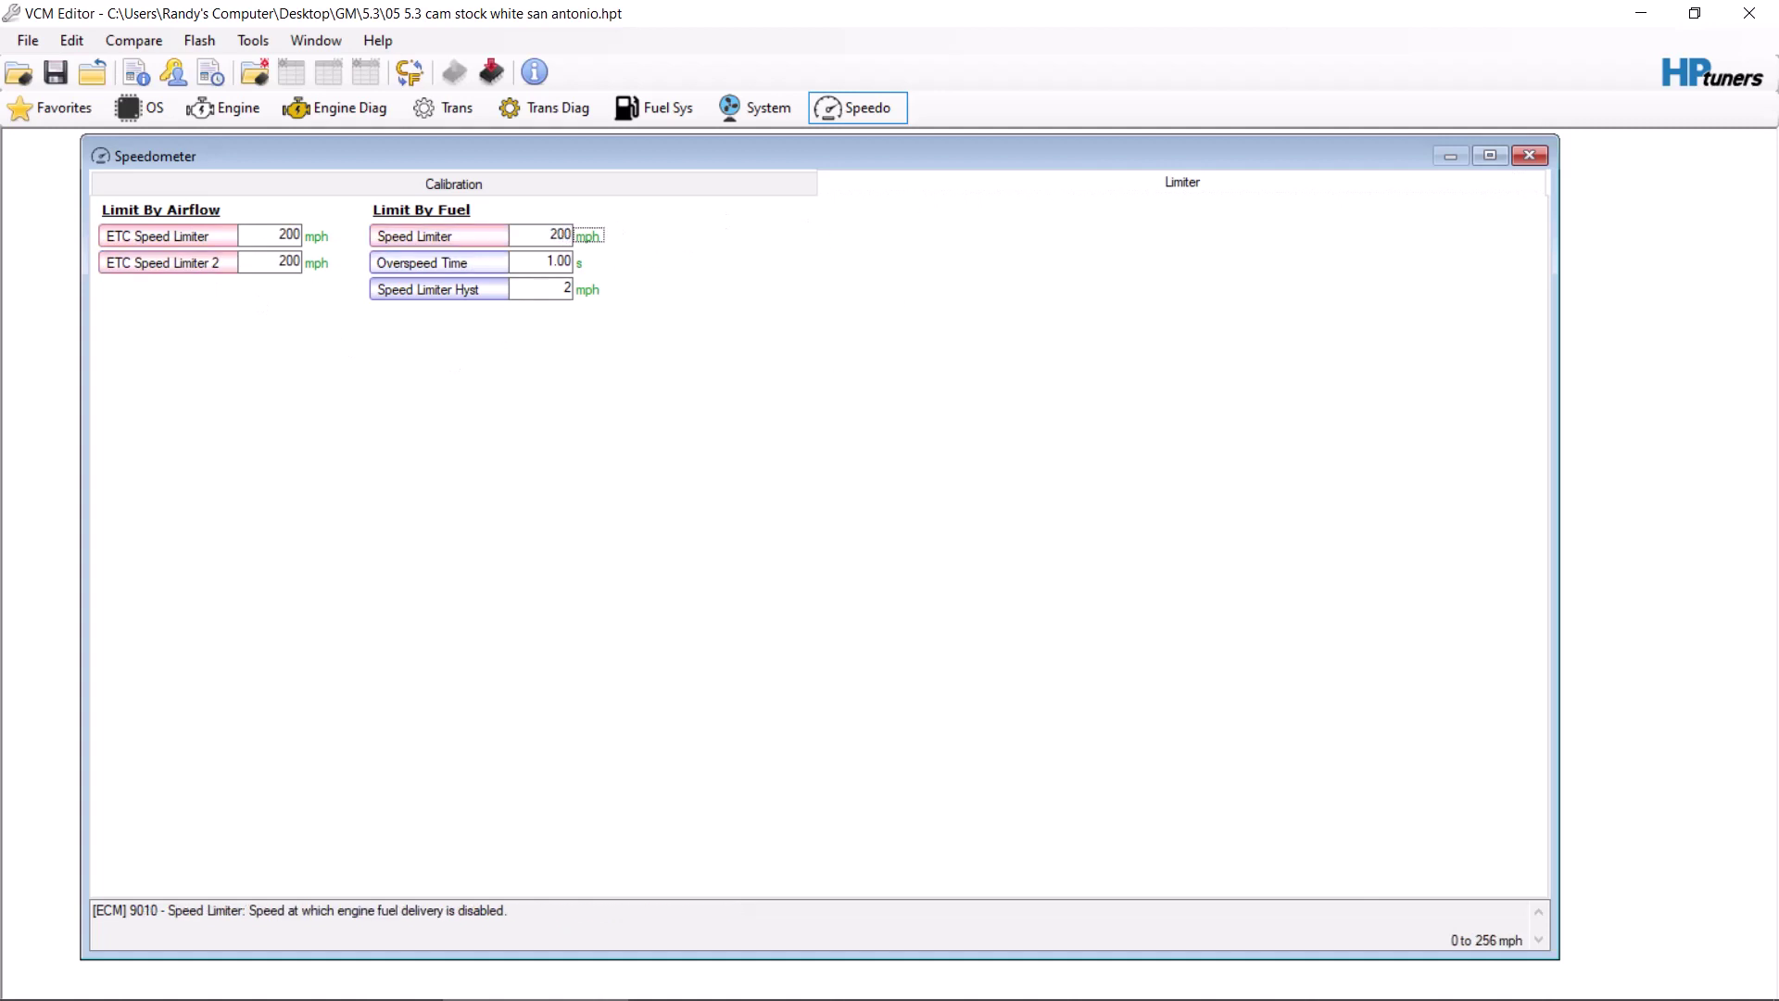
# Step: Set the first stage fan to turn on at 200 °F and off at 195 °F coolant temperature
pyautogui.click(775, 115)
pyautogui.click(695, 184)
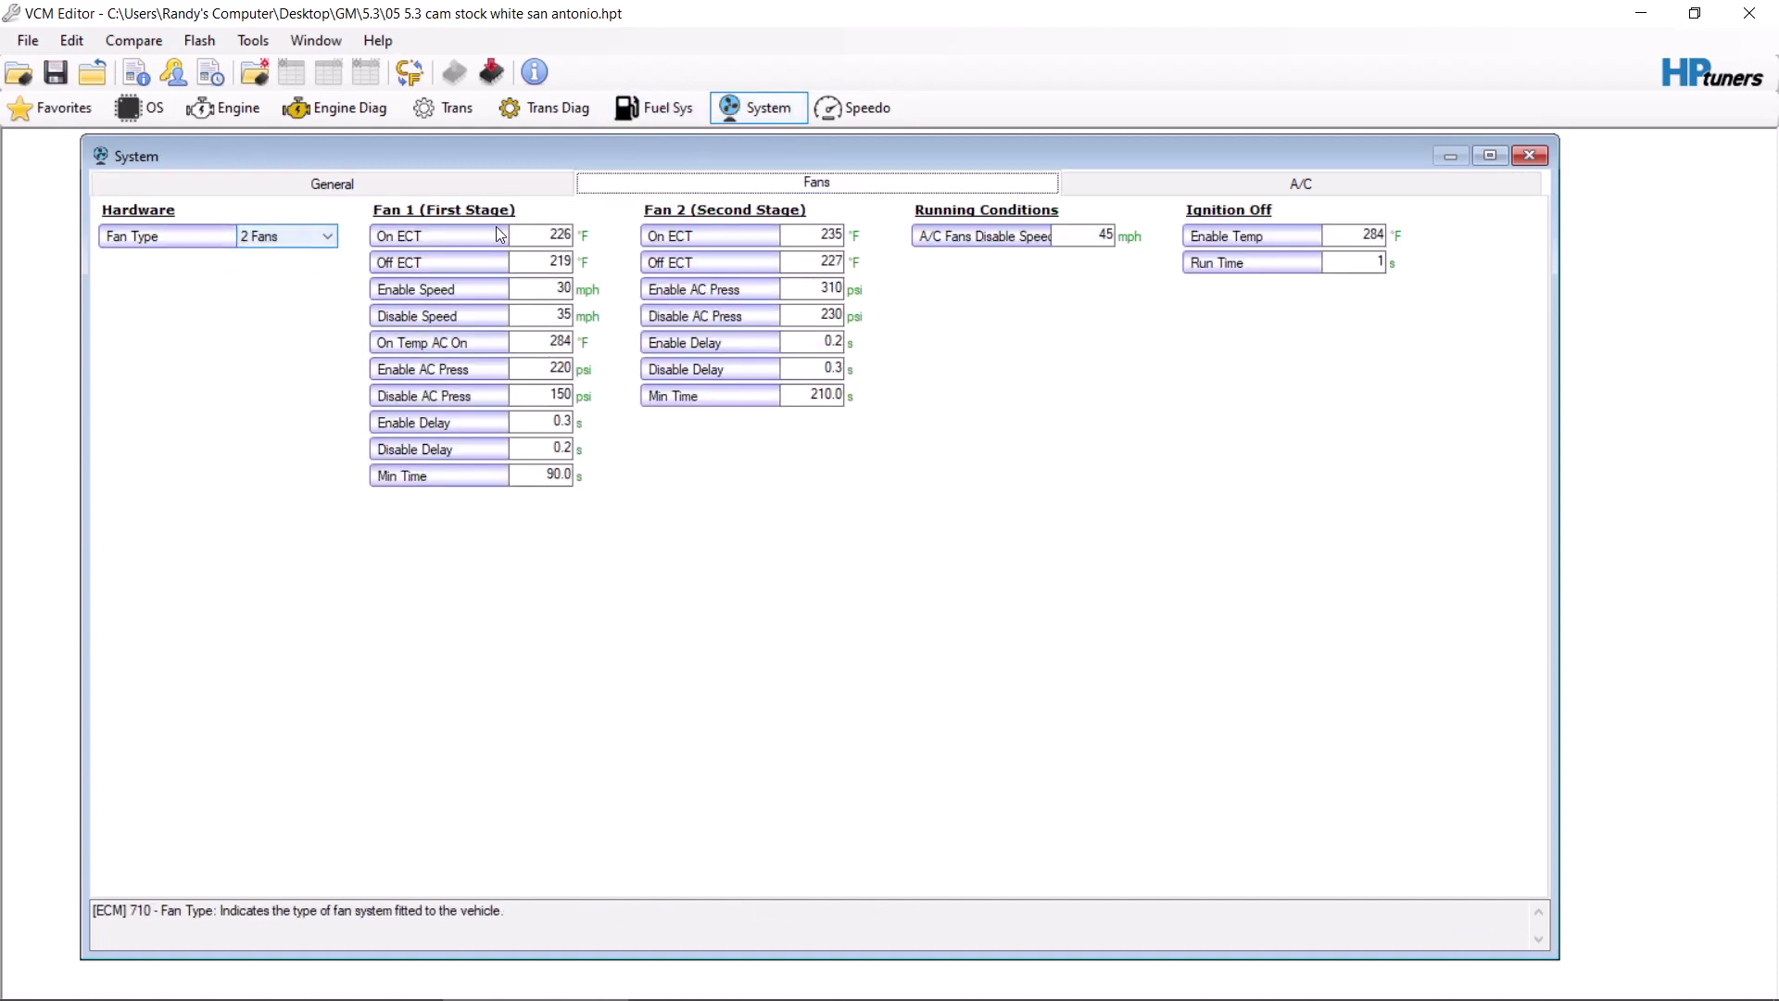
pyautogui.press('Tab')
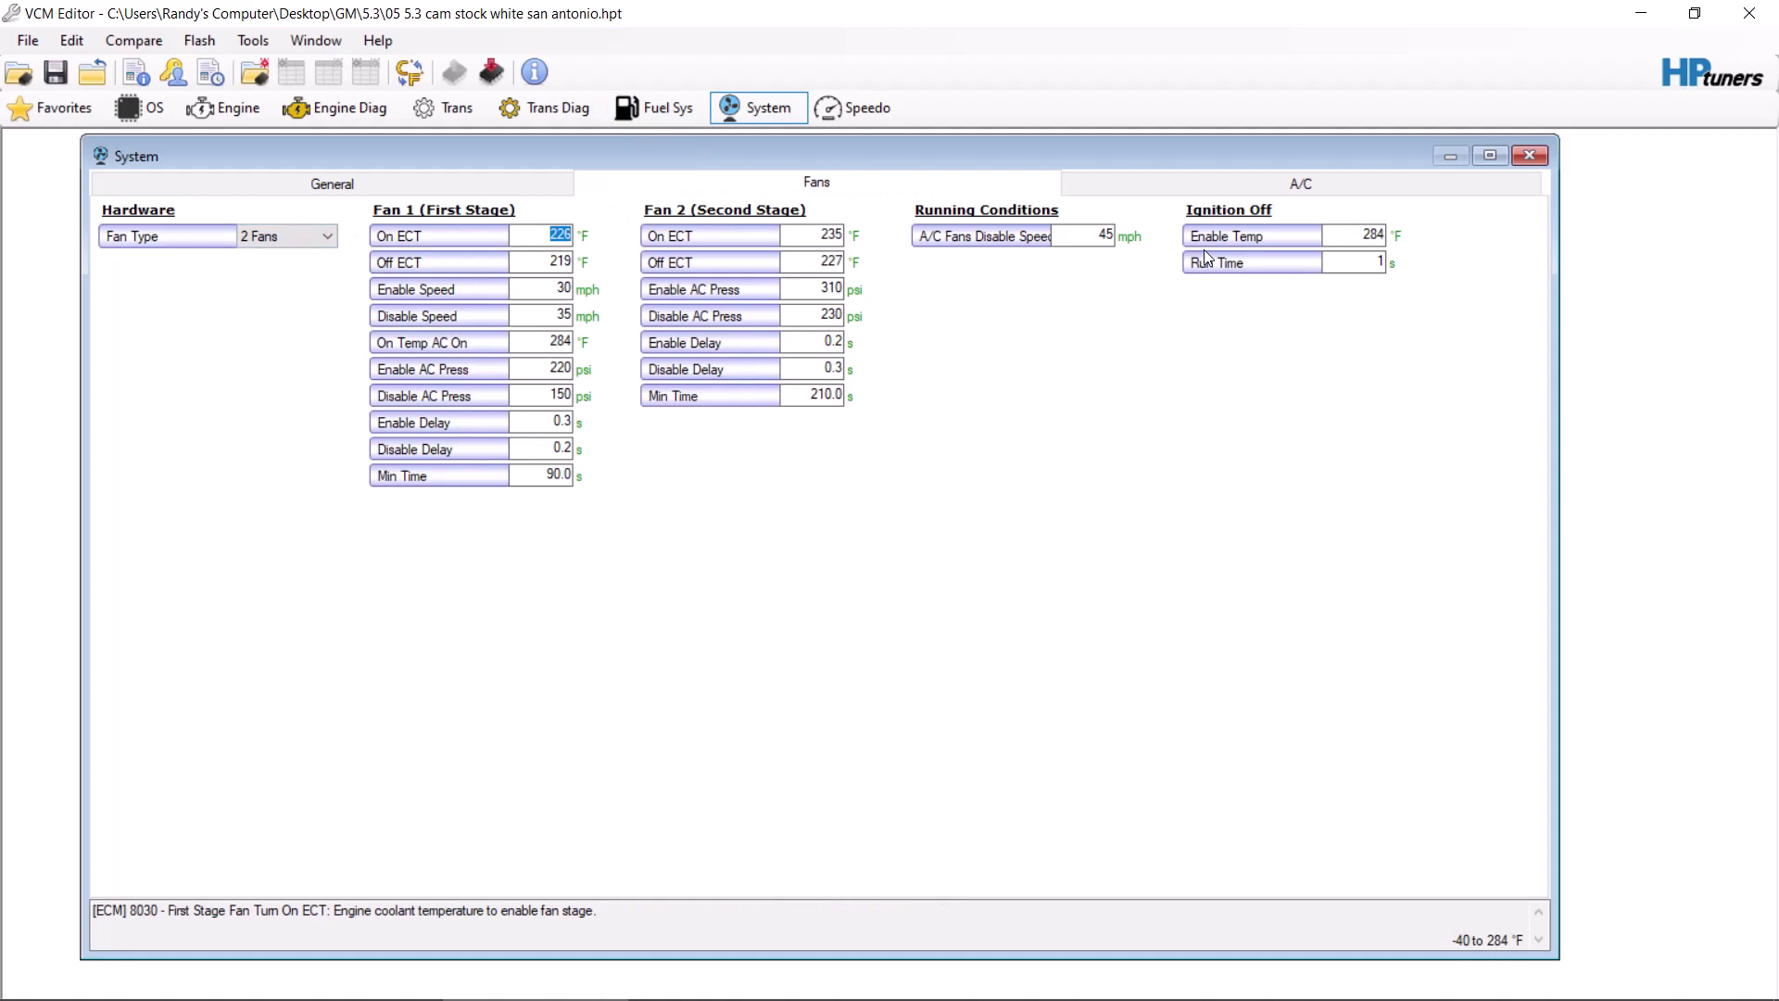
pyautogui.write('200')
pyautogui.press('Tab')
pyautogui.write('195')
pyautogui.press('Tab')
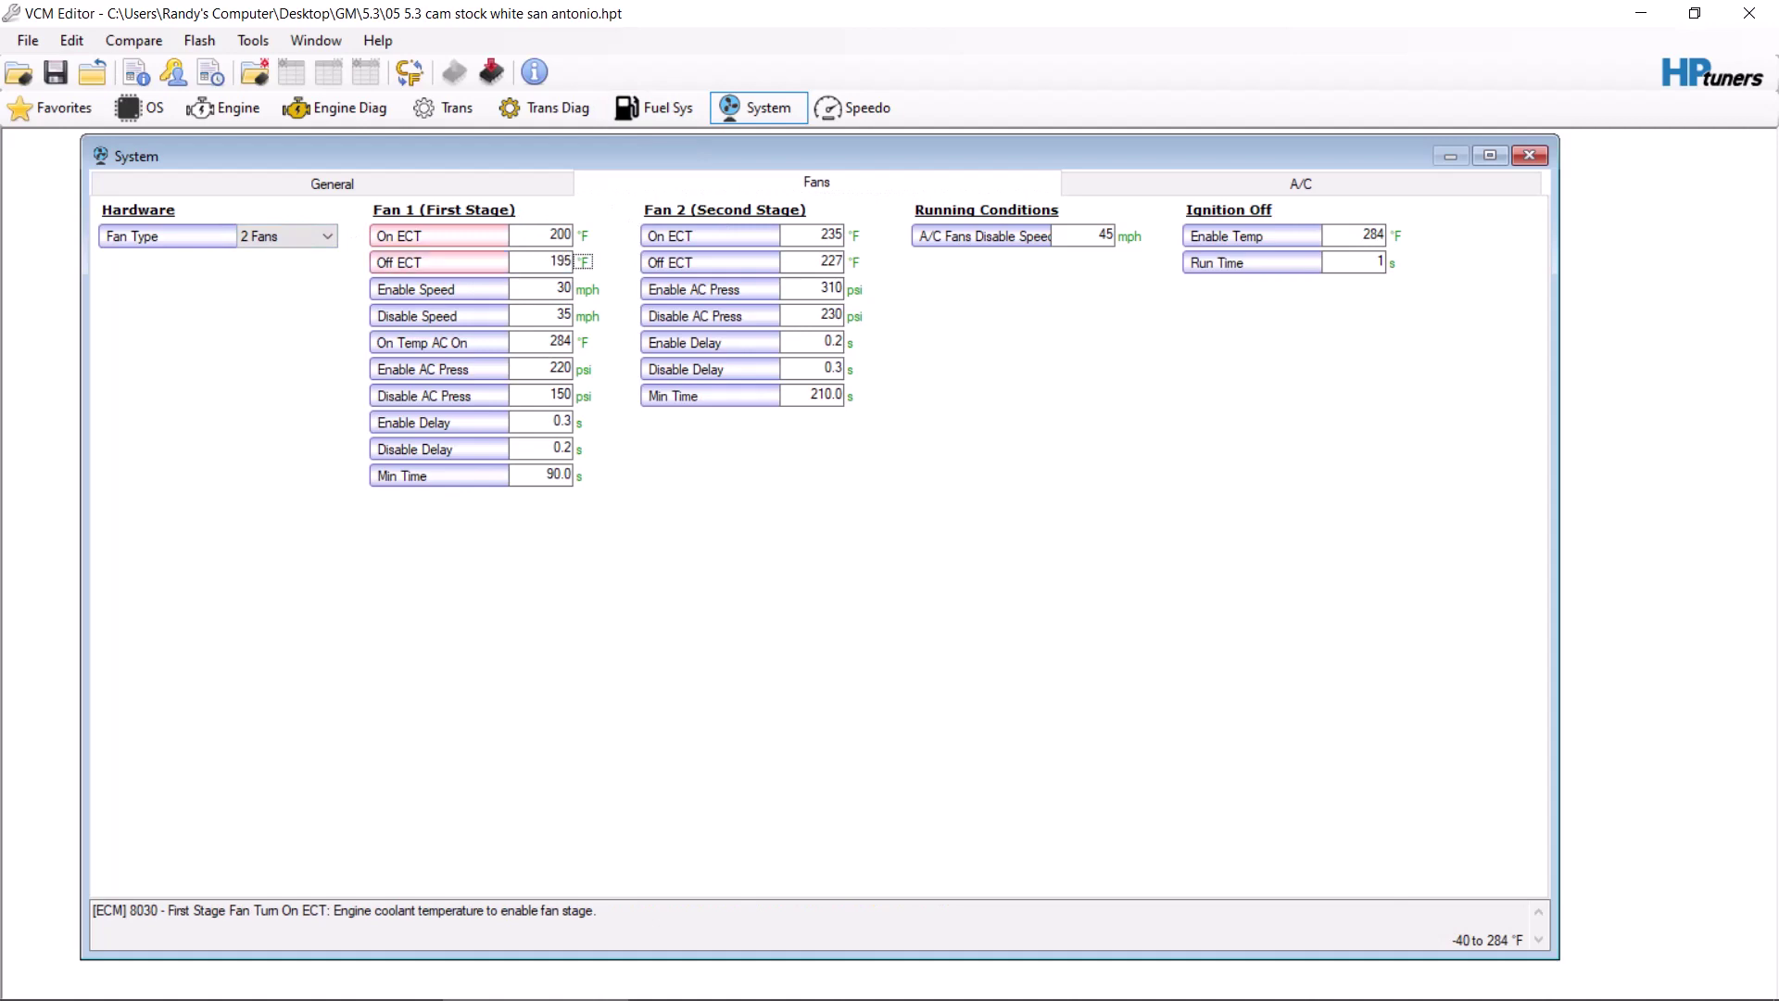
# Step: Set the second stage fan to turn on at 205 °F and off at 200 °F coolant temperature
pyautogui.press('Tab')
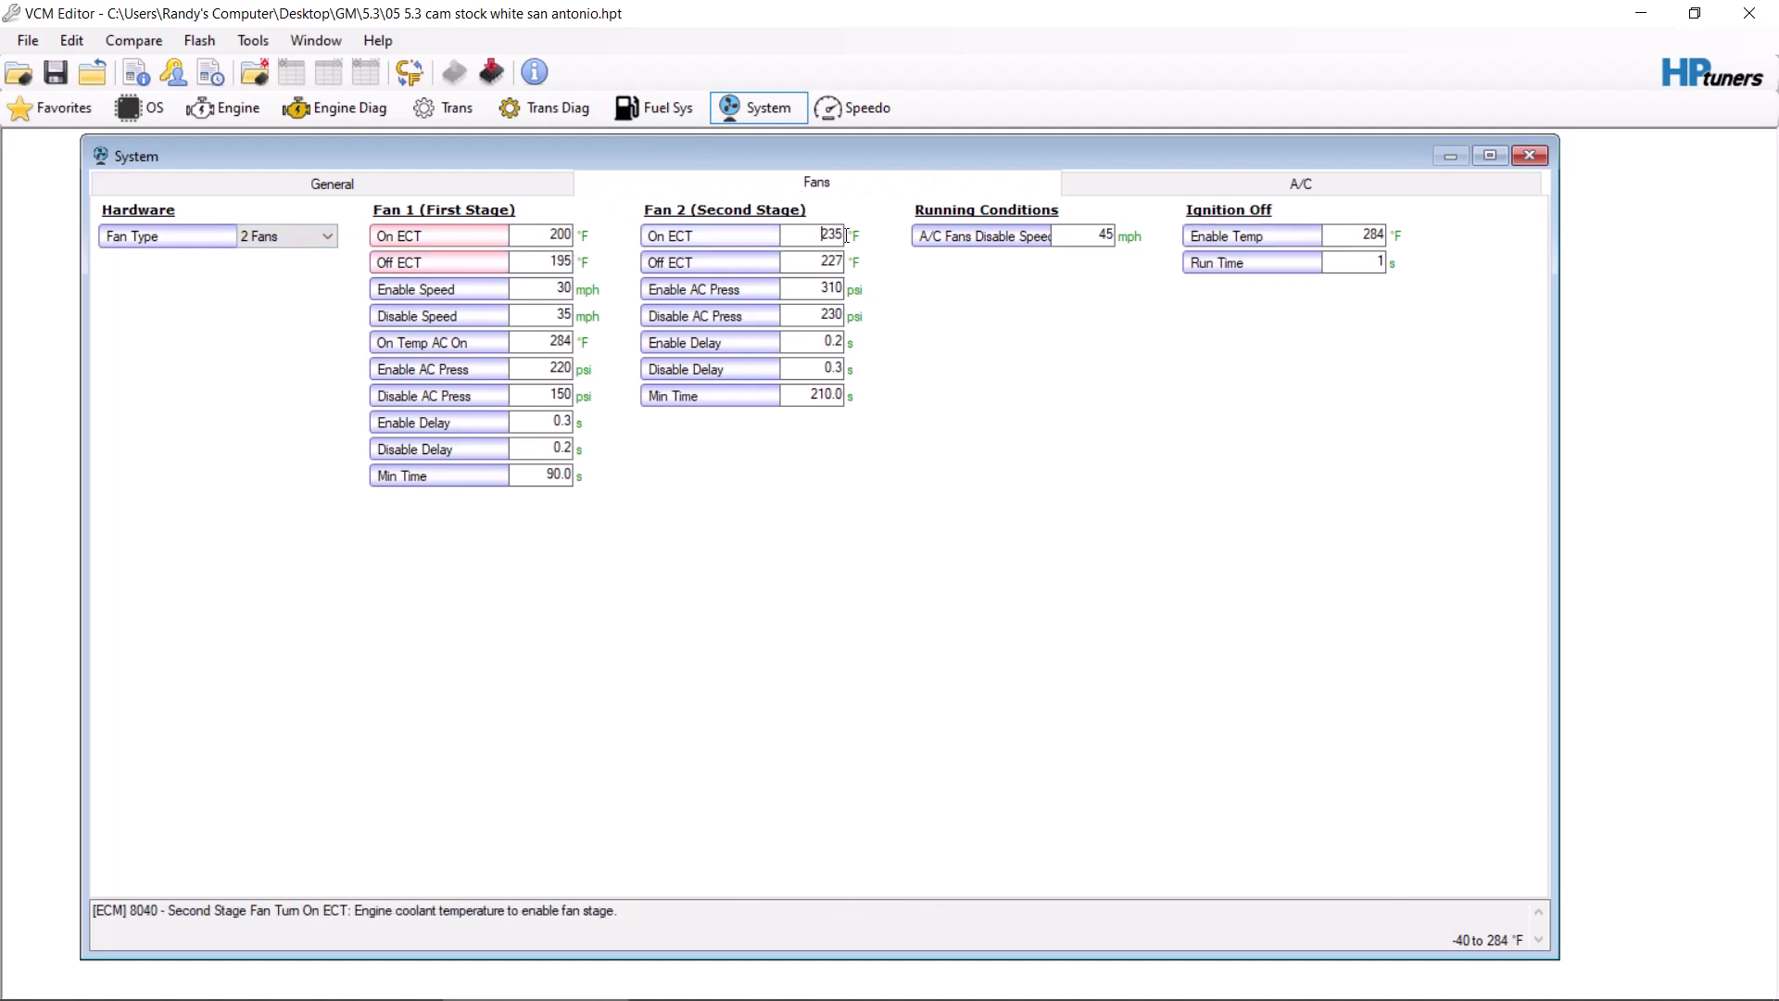
pyautogui.write('205')
pyautogui.press('Tab')
pyautogui.press('Tab')
pyautogui.write('200')
pyautogui.press('Tab')
pyautogui.press('Tab')
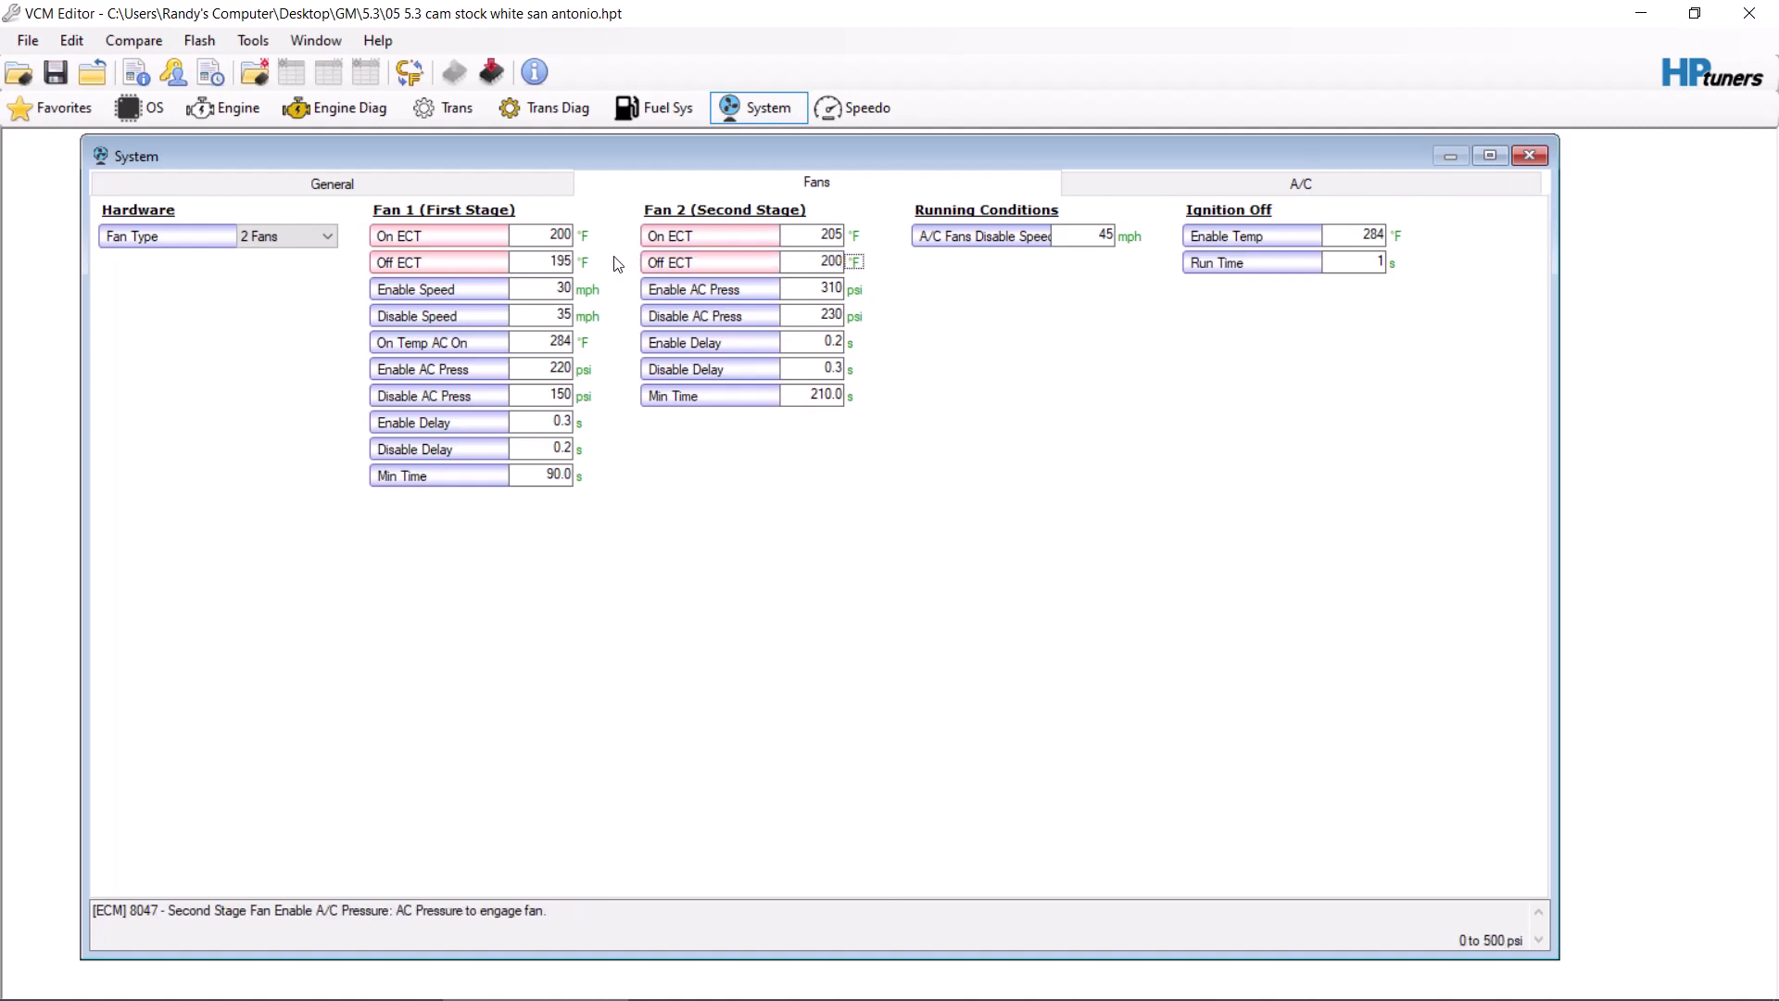
# Step: Set the error mode of catalyst efficiency codes P0420 and P0430 to No MIL Light in the engine diagnostics
pyautogui.click(535, 201)
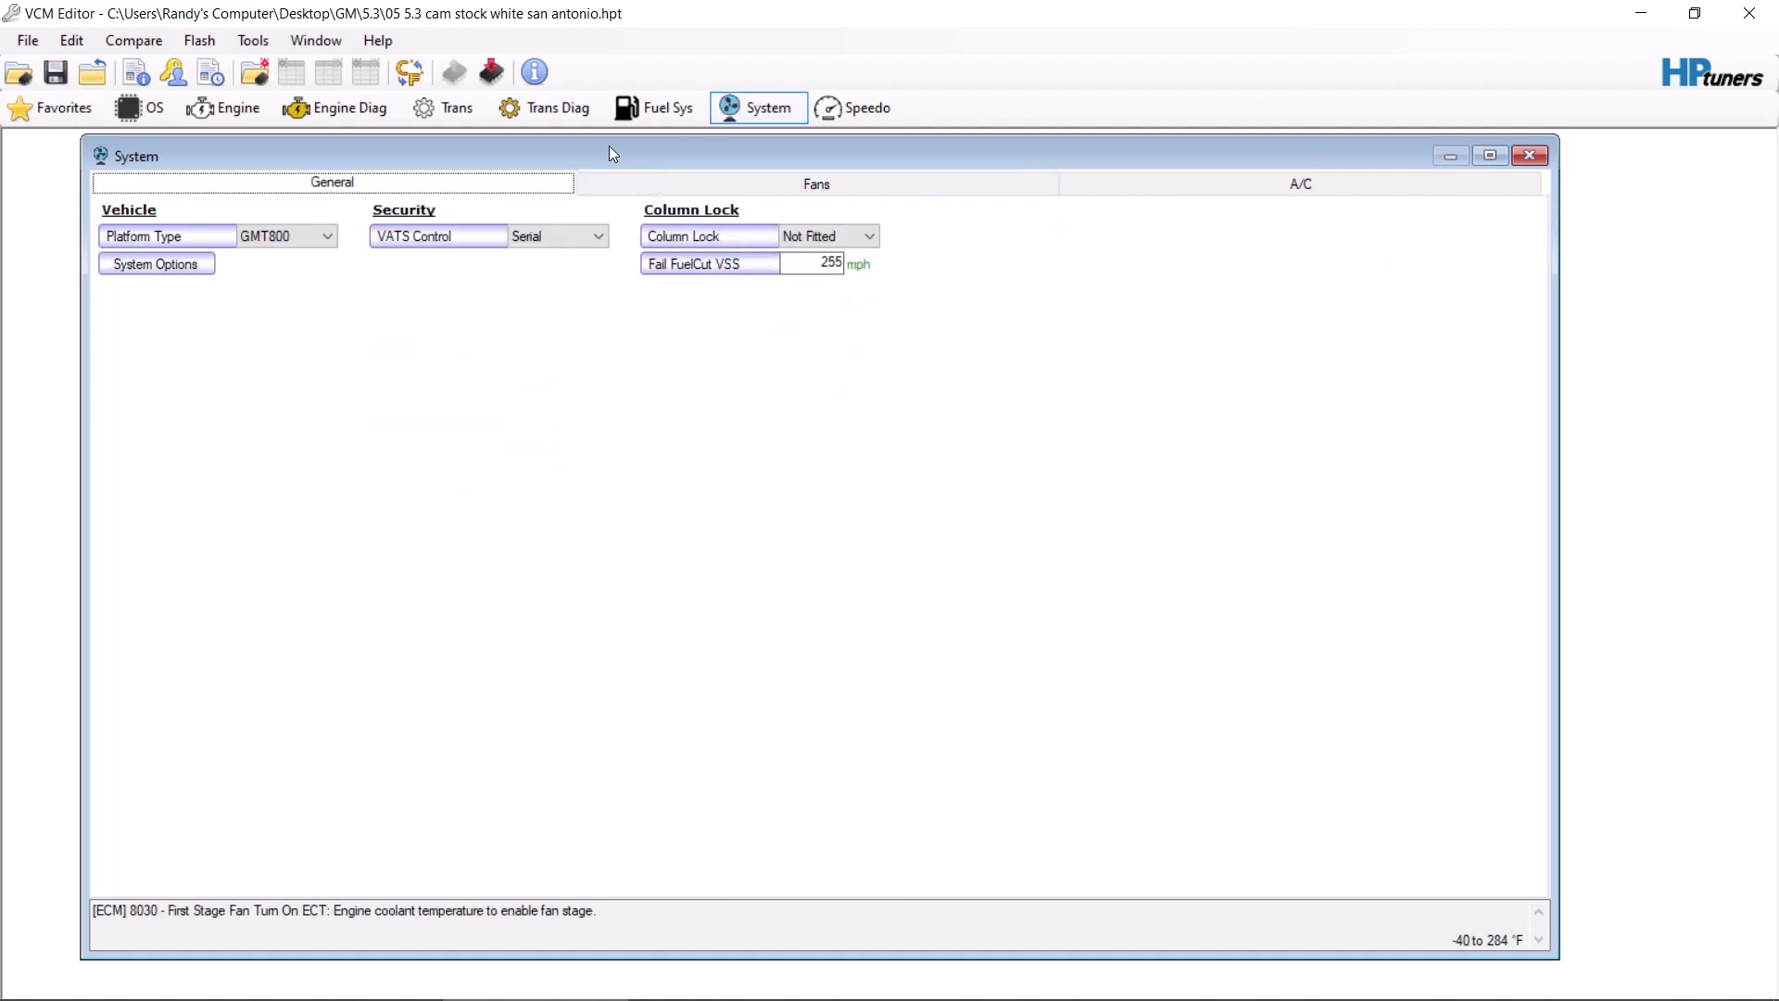
pyautogui.click(329, 106)
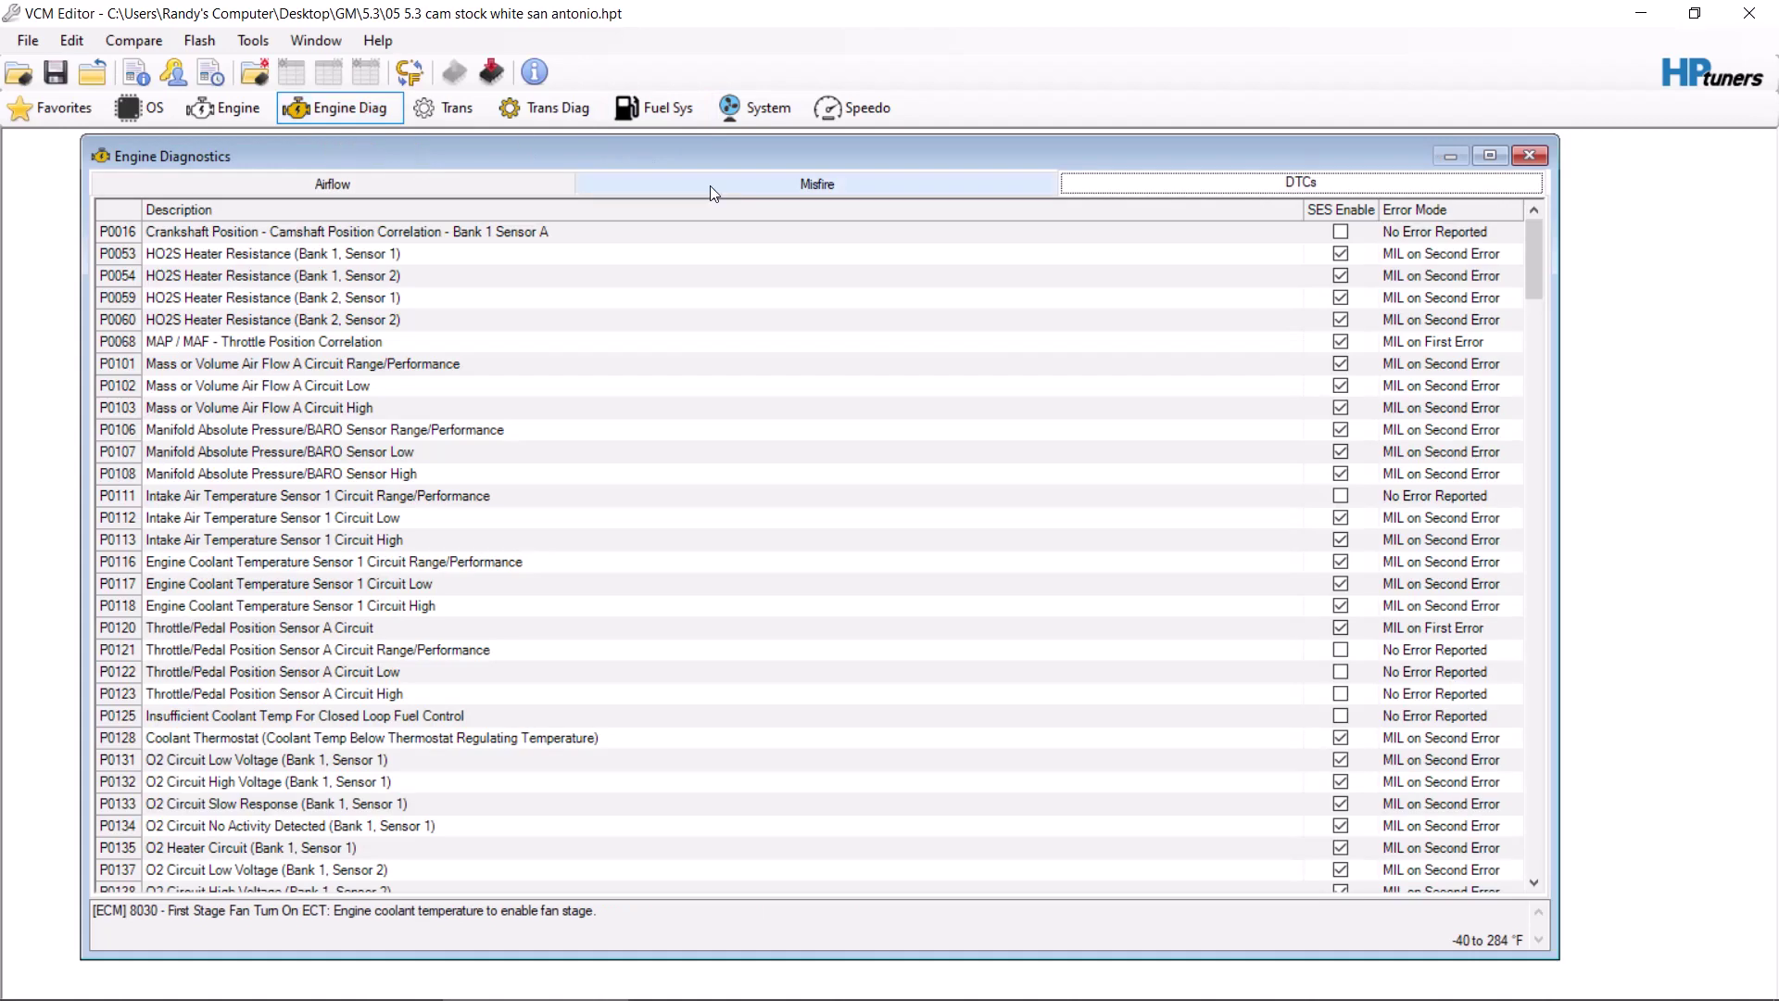
pyautogui.moveTo(1534, 242); pyautogui.dragTo(1580, 438)
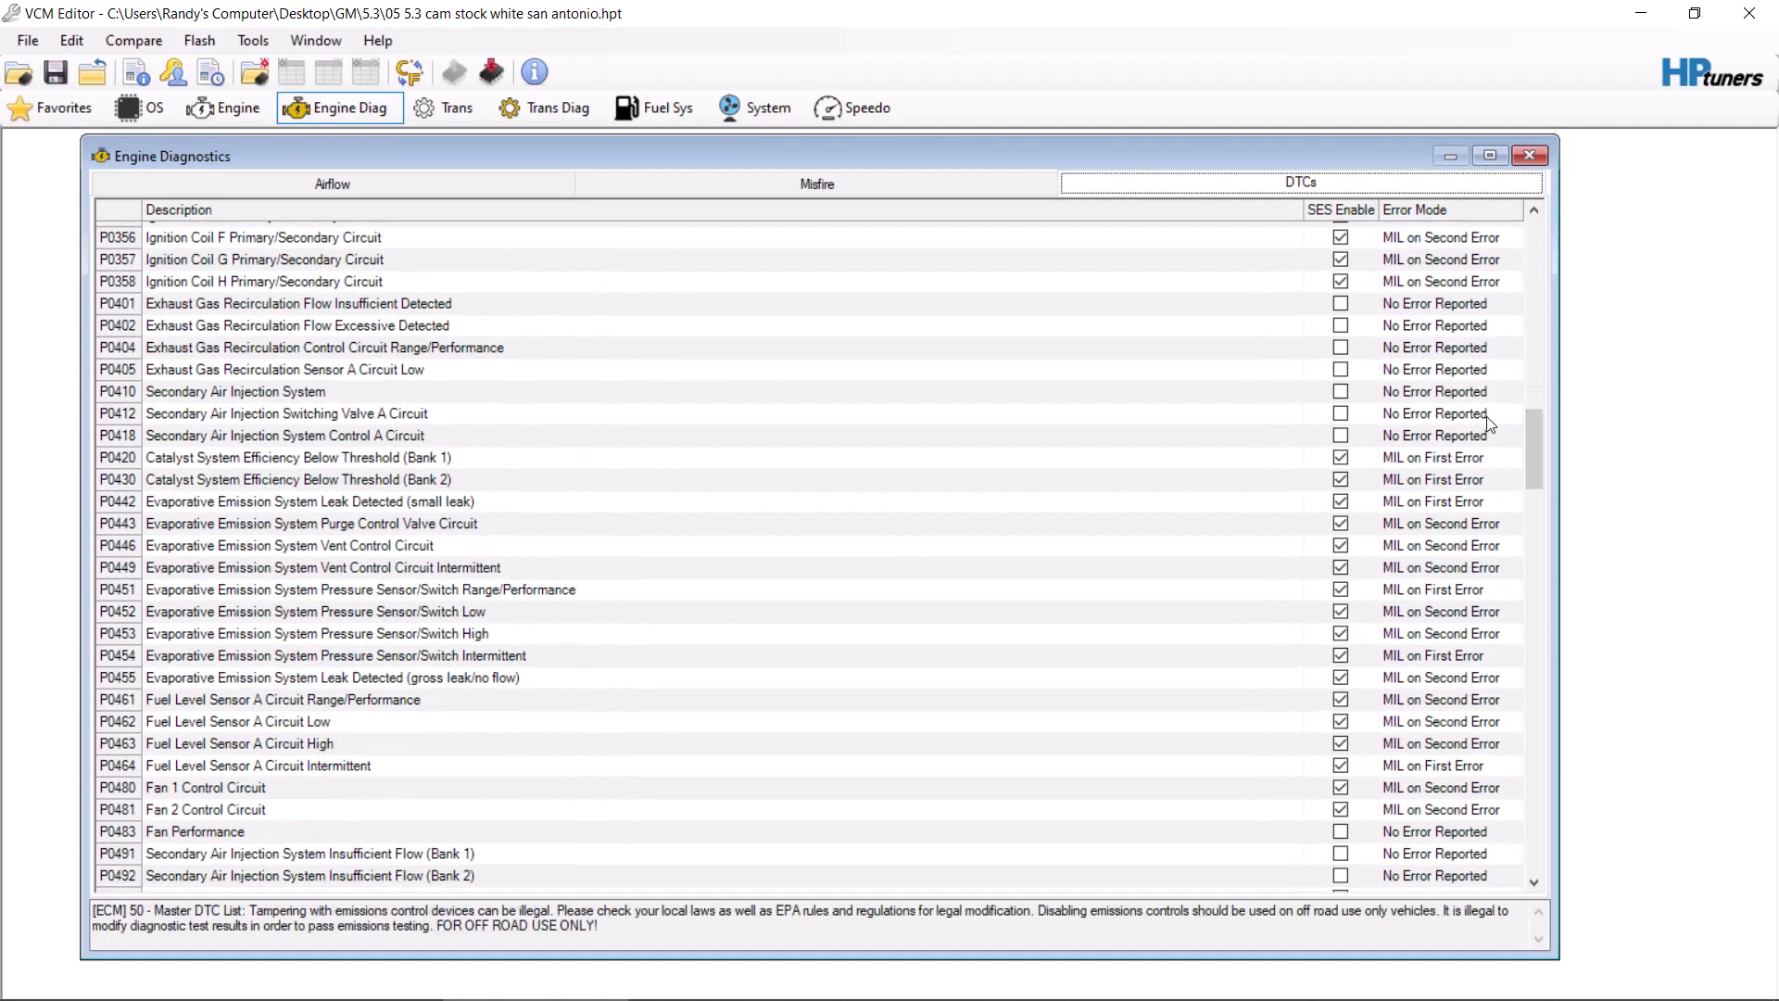
pyautogui.click(1461, 459)
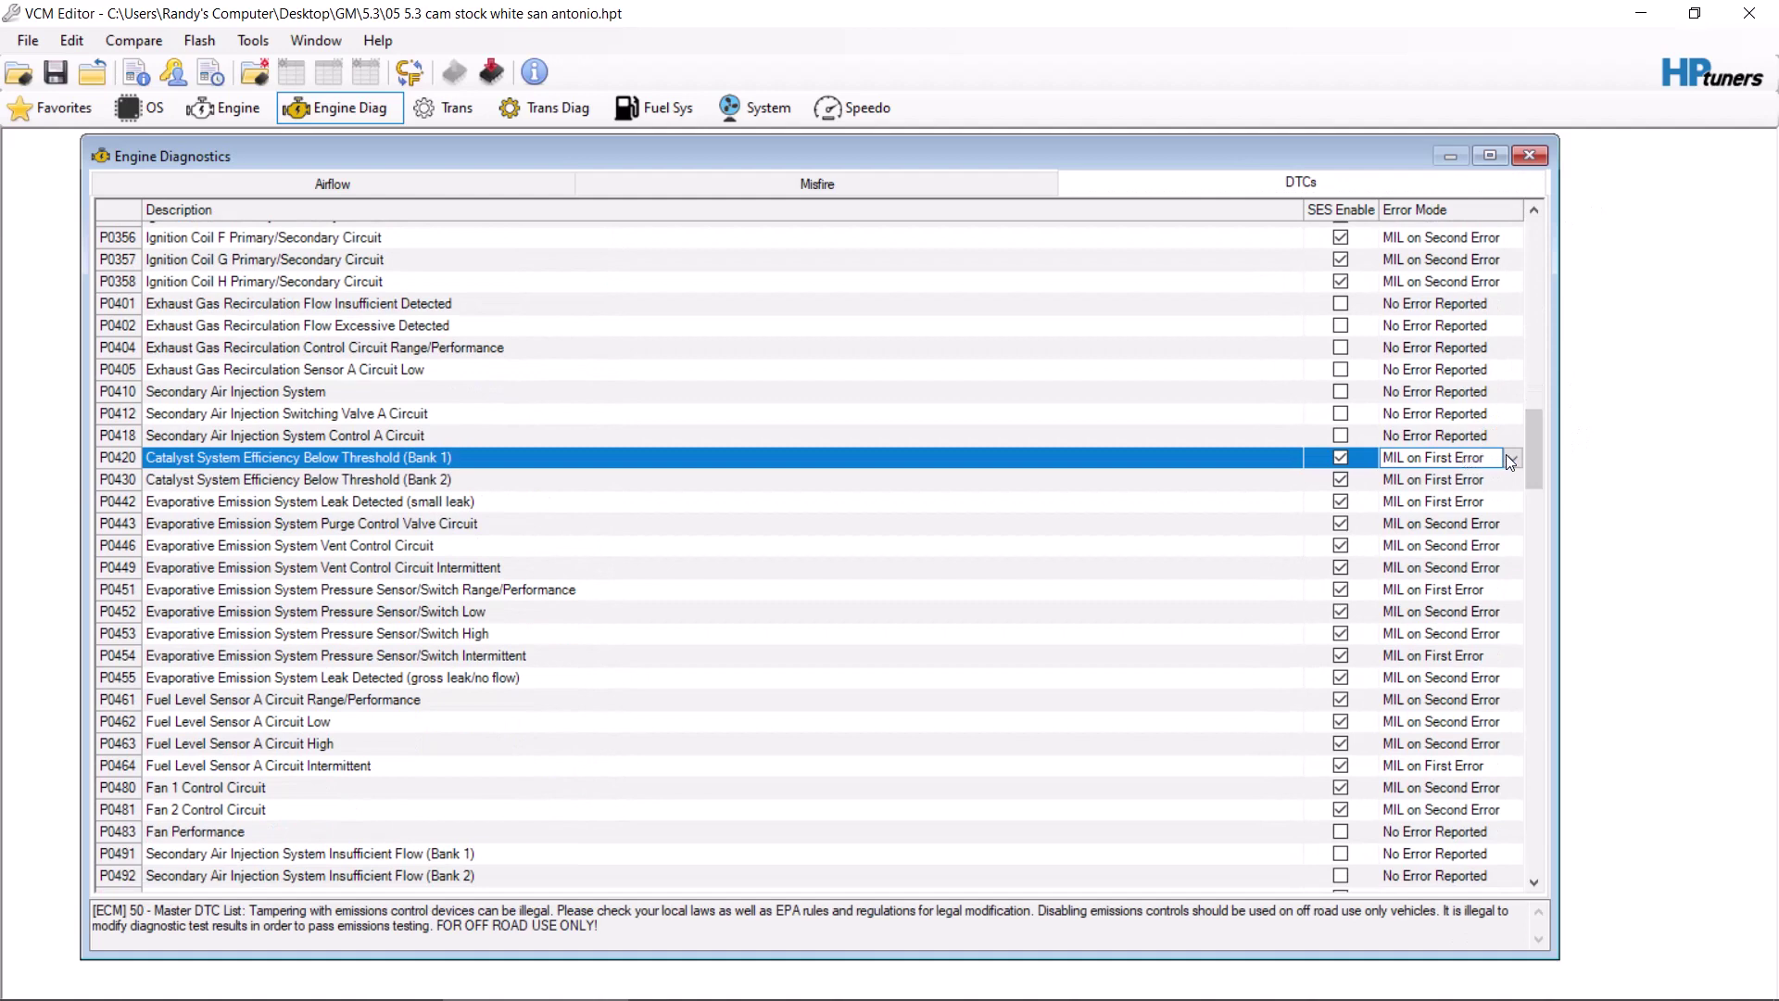
pyautogui.click(1515, 461)
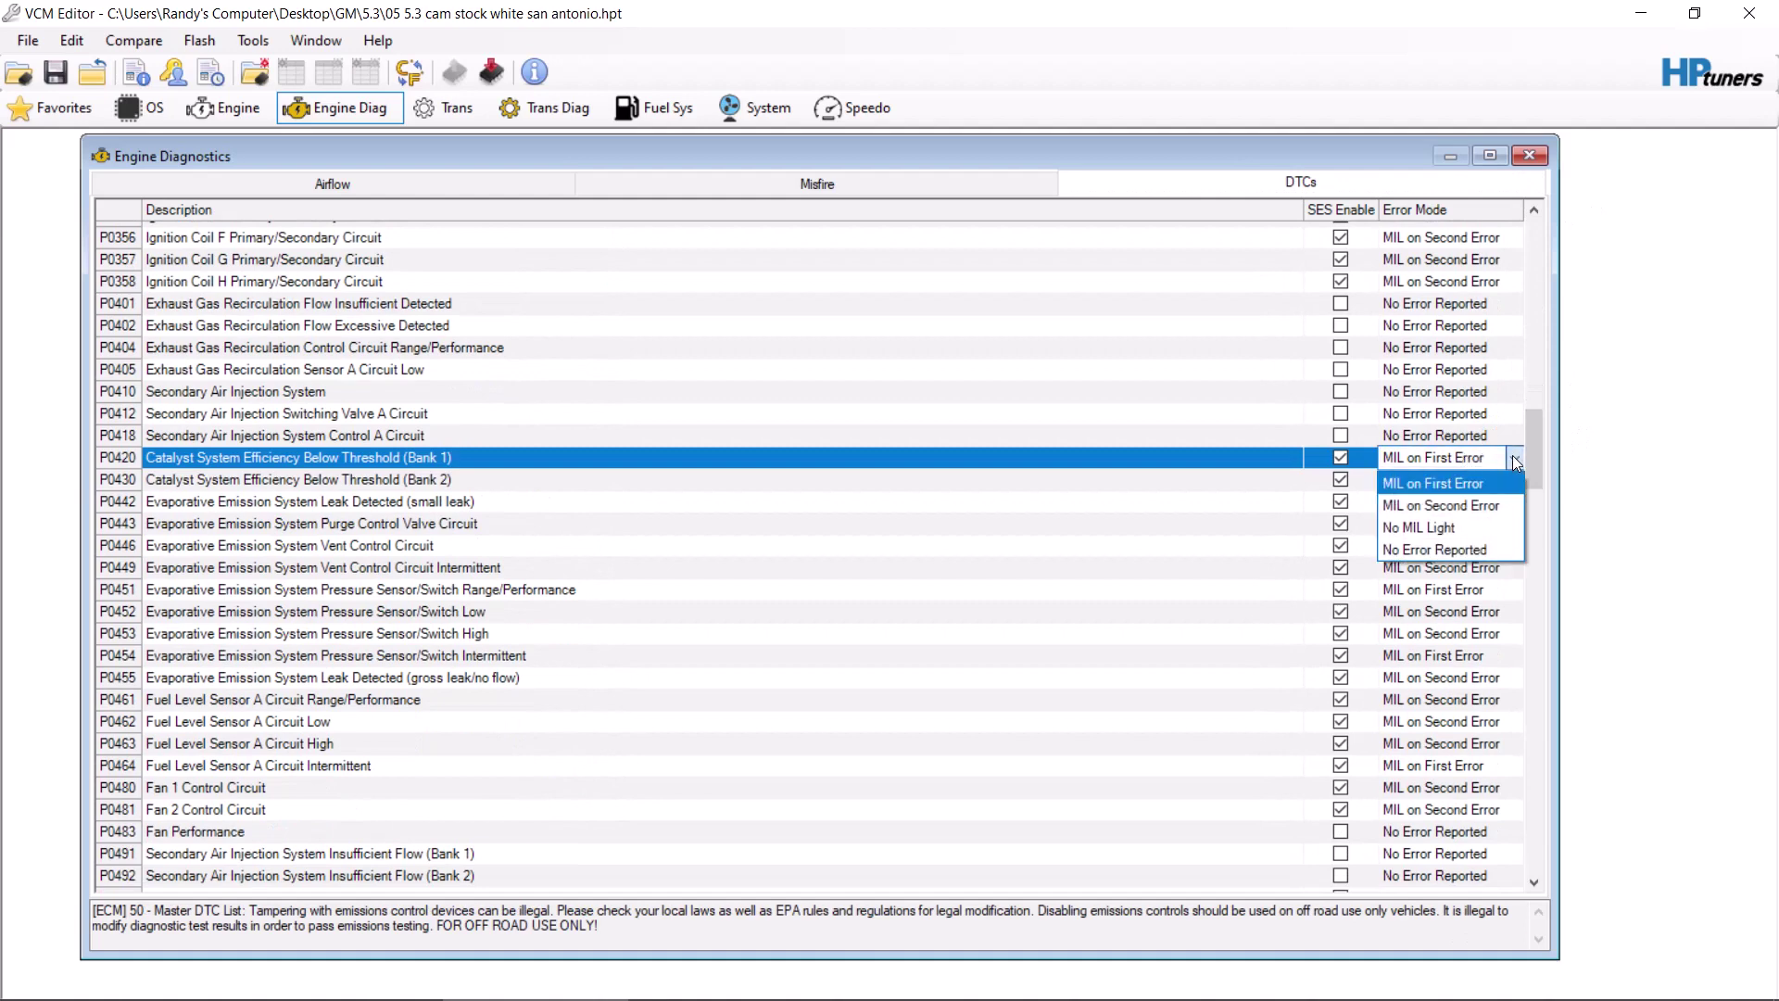
pyautogui.click(1479, 526)
pyautogui.click(1494, 482)
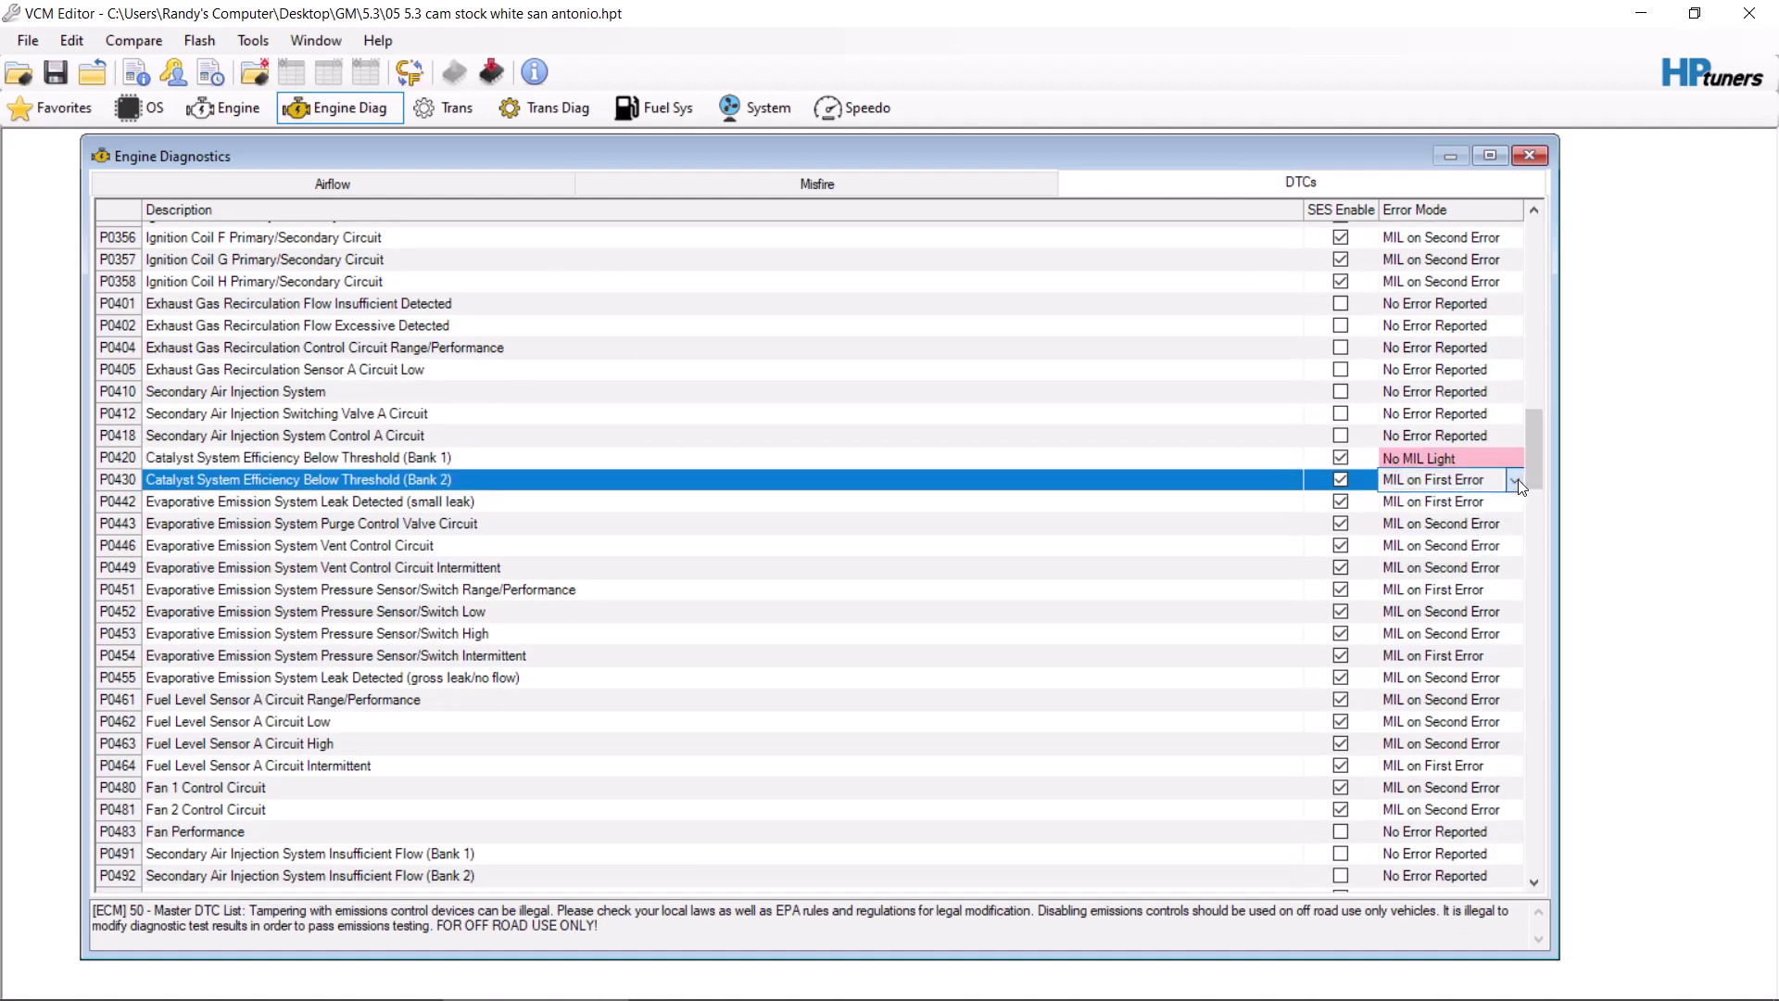
pyautogui.click(1516, 480)
pyautogui.click(1477, 547)
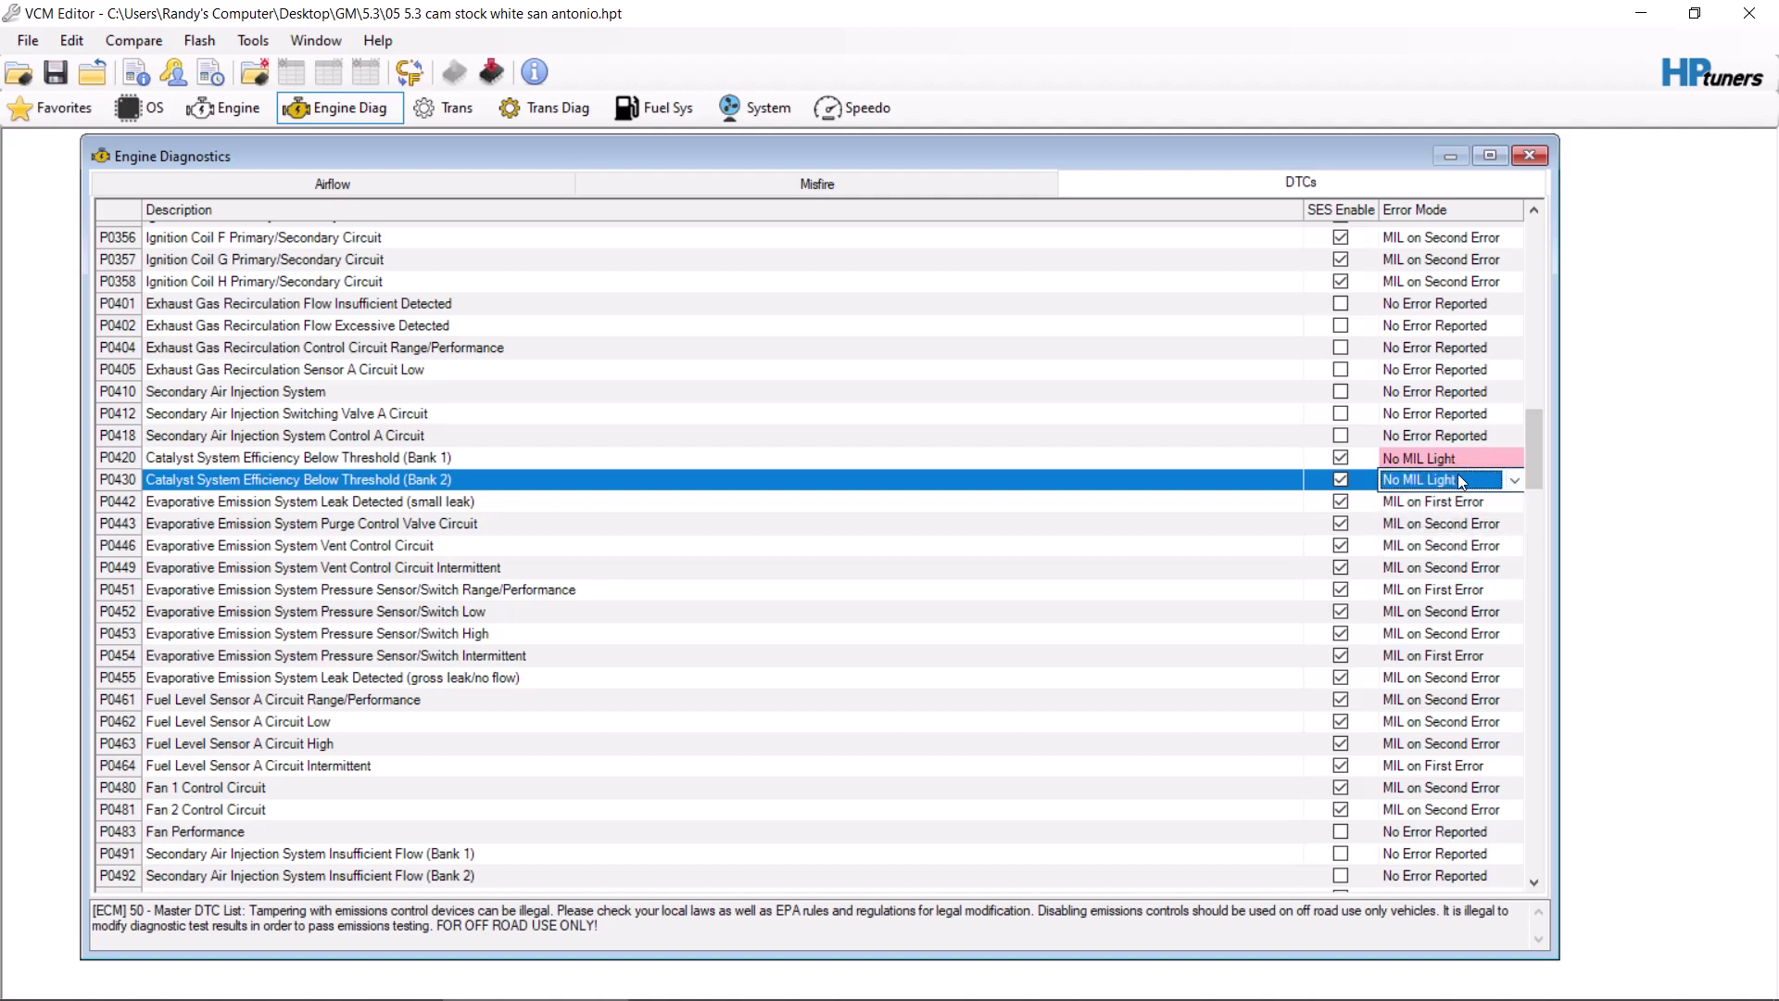
# Step: Inspect the low, medium and high RPM tables of the revolution mode misfire detection in the engine diagnostics
pyautogui.click(868, 189)
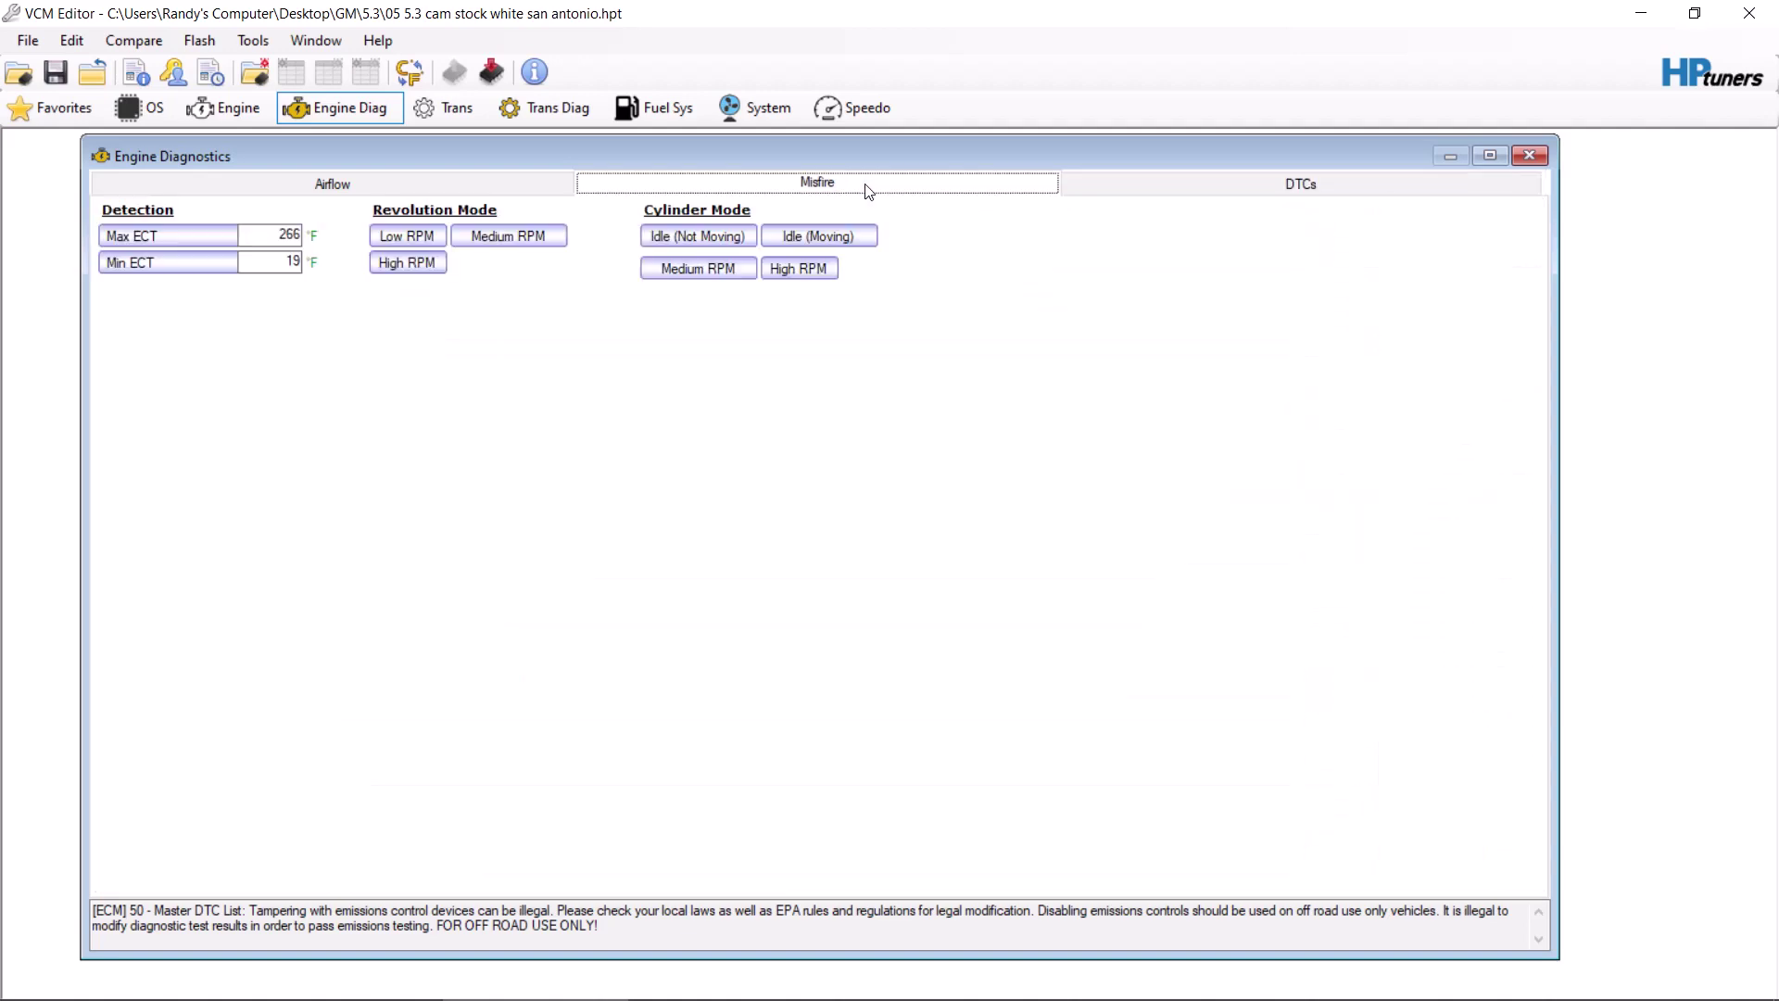
pyautogui.click(415, 237)
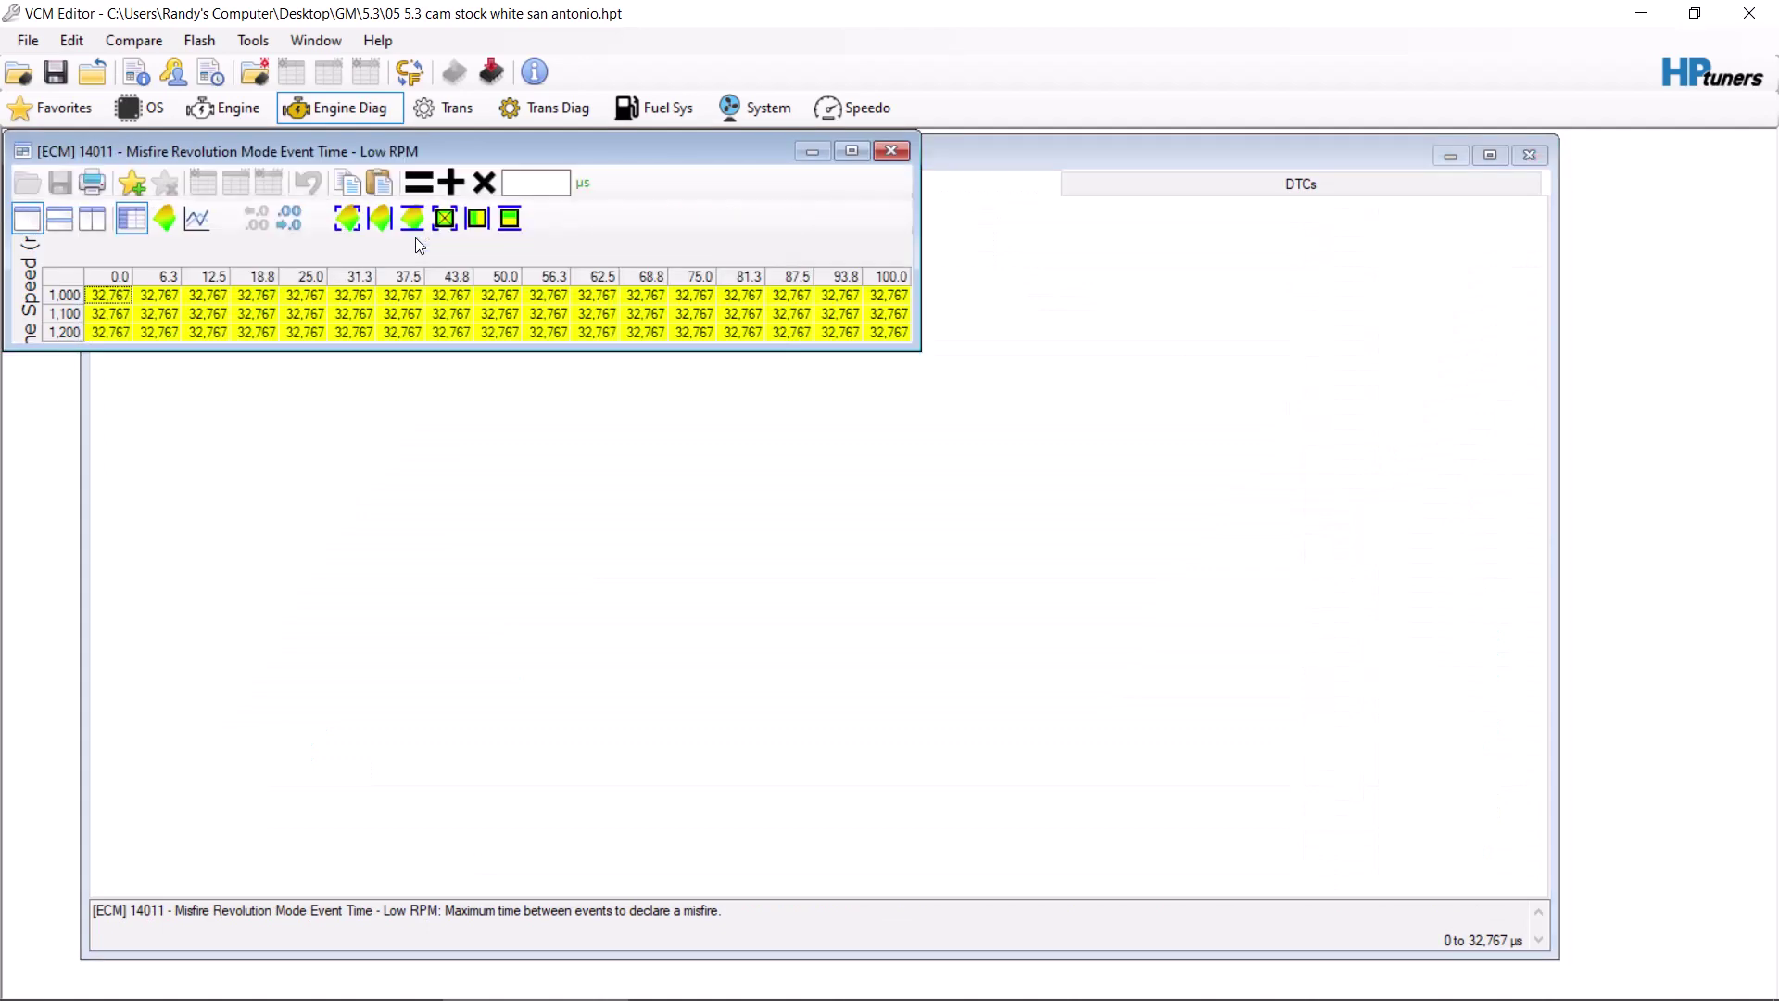
pyautogui.click(892, 151)
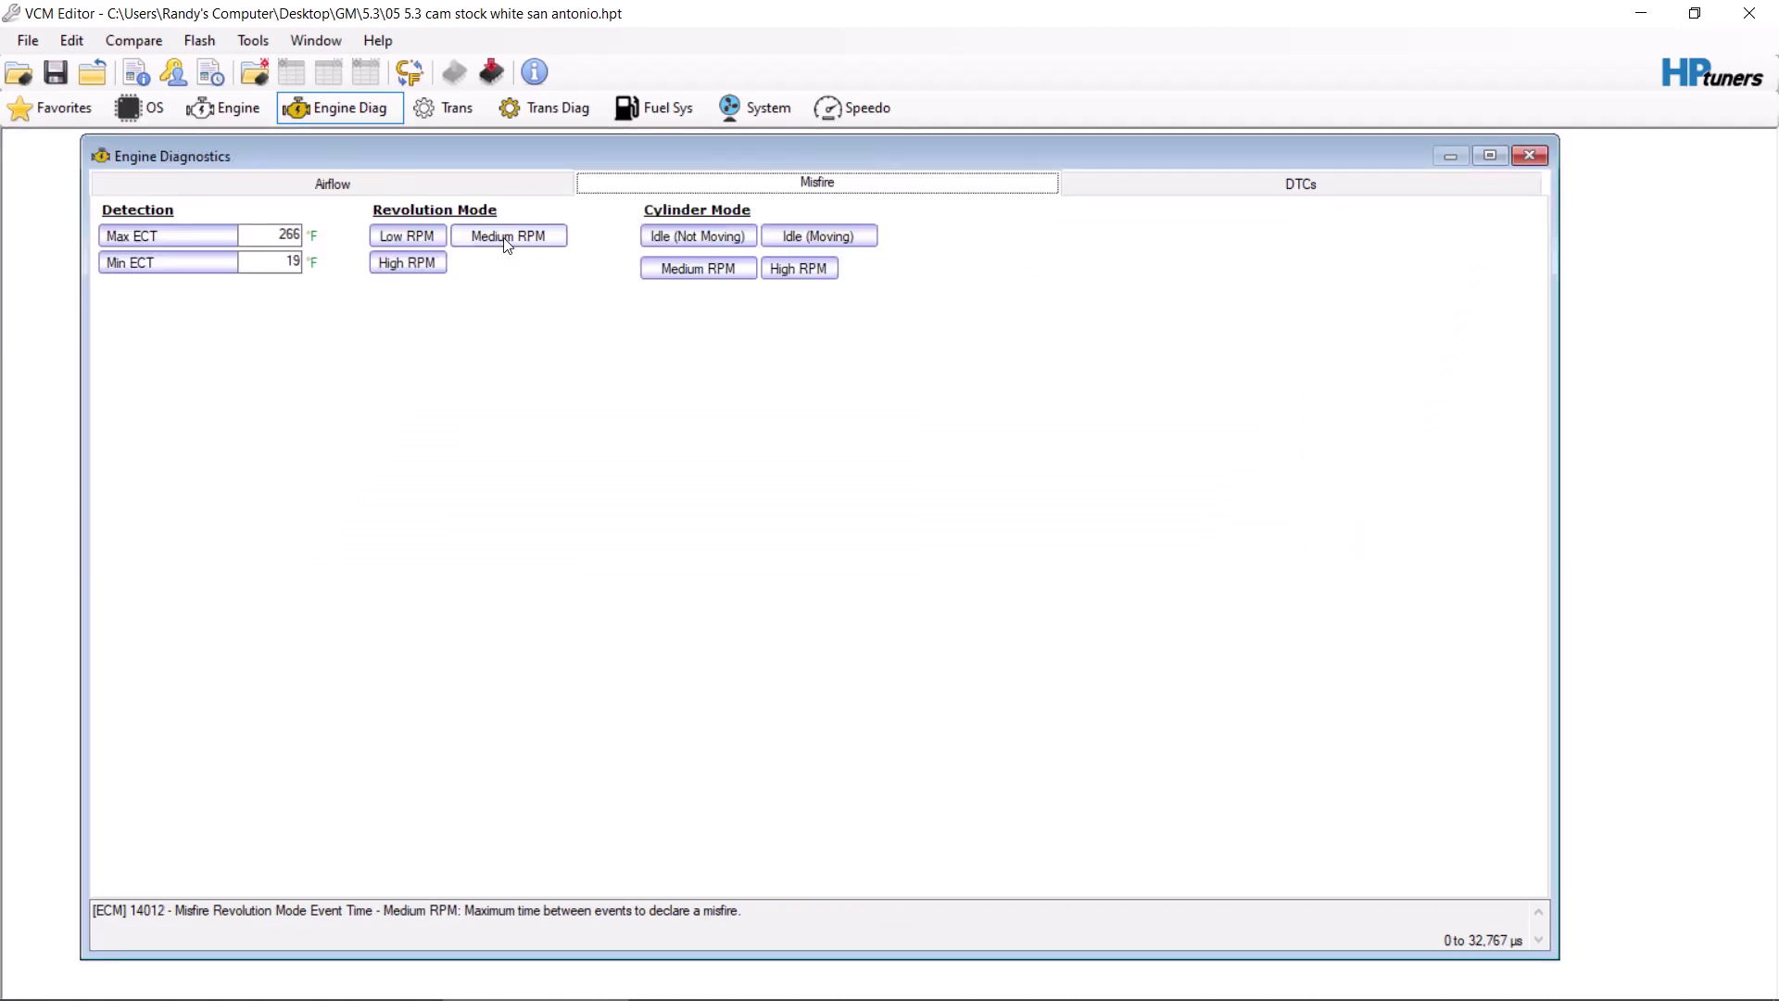
pyautogui.click(513, 238)
pyautogui.click(917, 179)
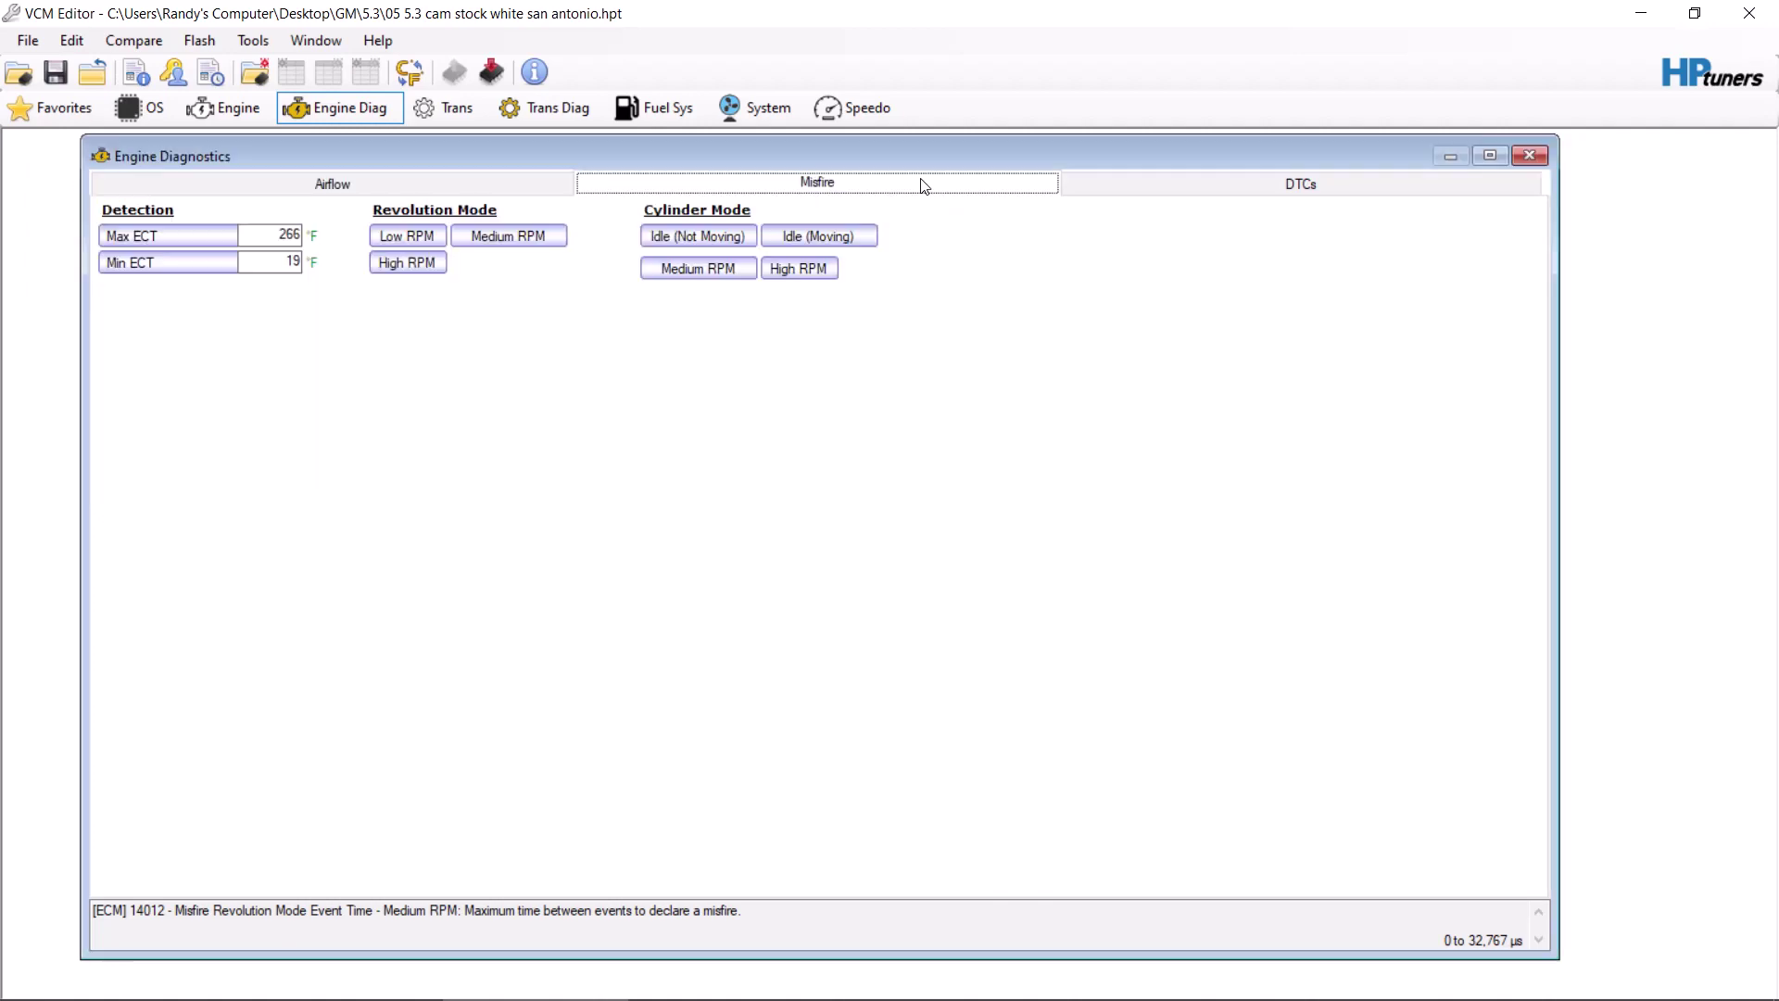
pyautogui.click(421, 266)
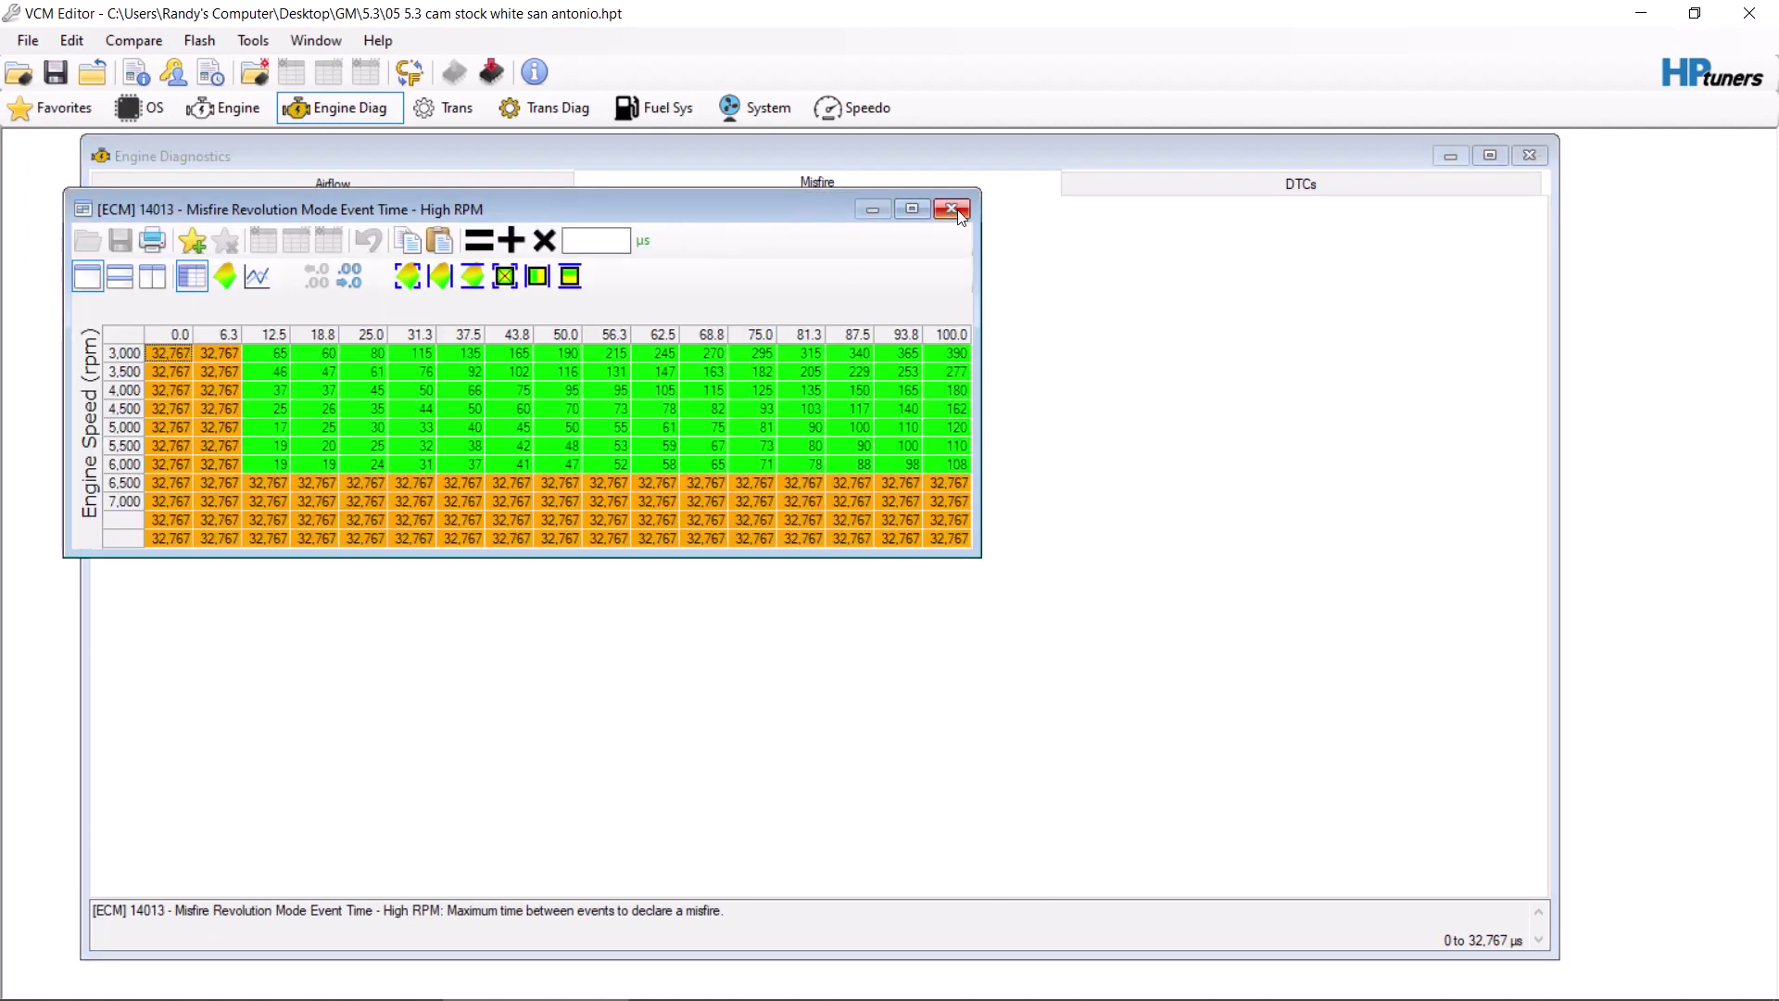
pyautogui.click(951, 209)
# Step: Set the cylinder mode misfire event time for Idle (Moving) to 32767 in all columns from 300 to 900 rpm
pyautogui.click(843, 240)
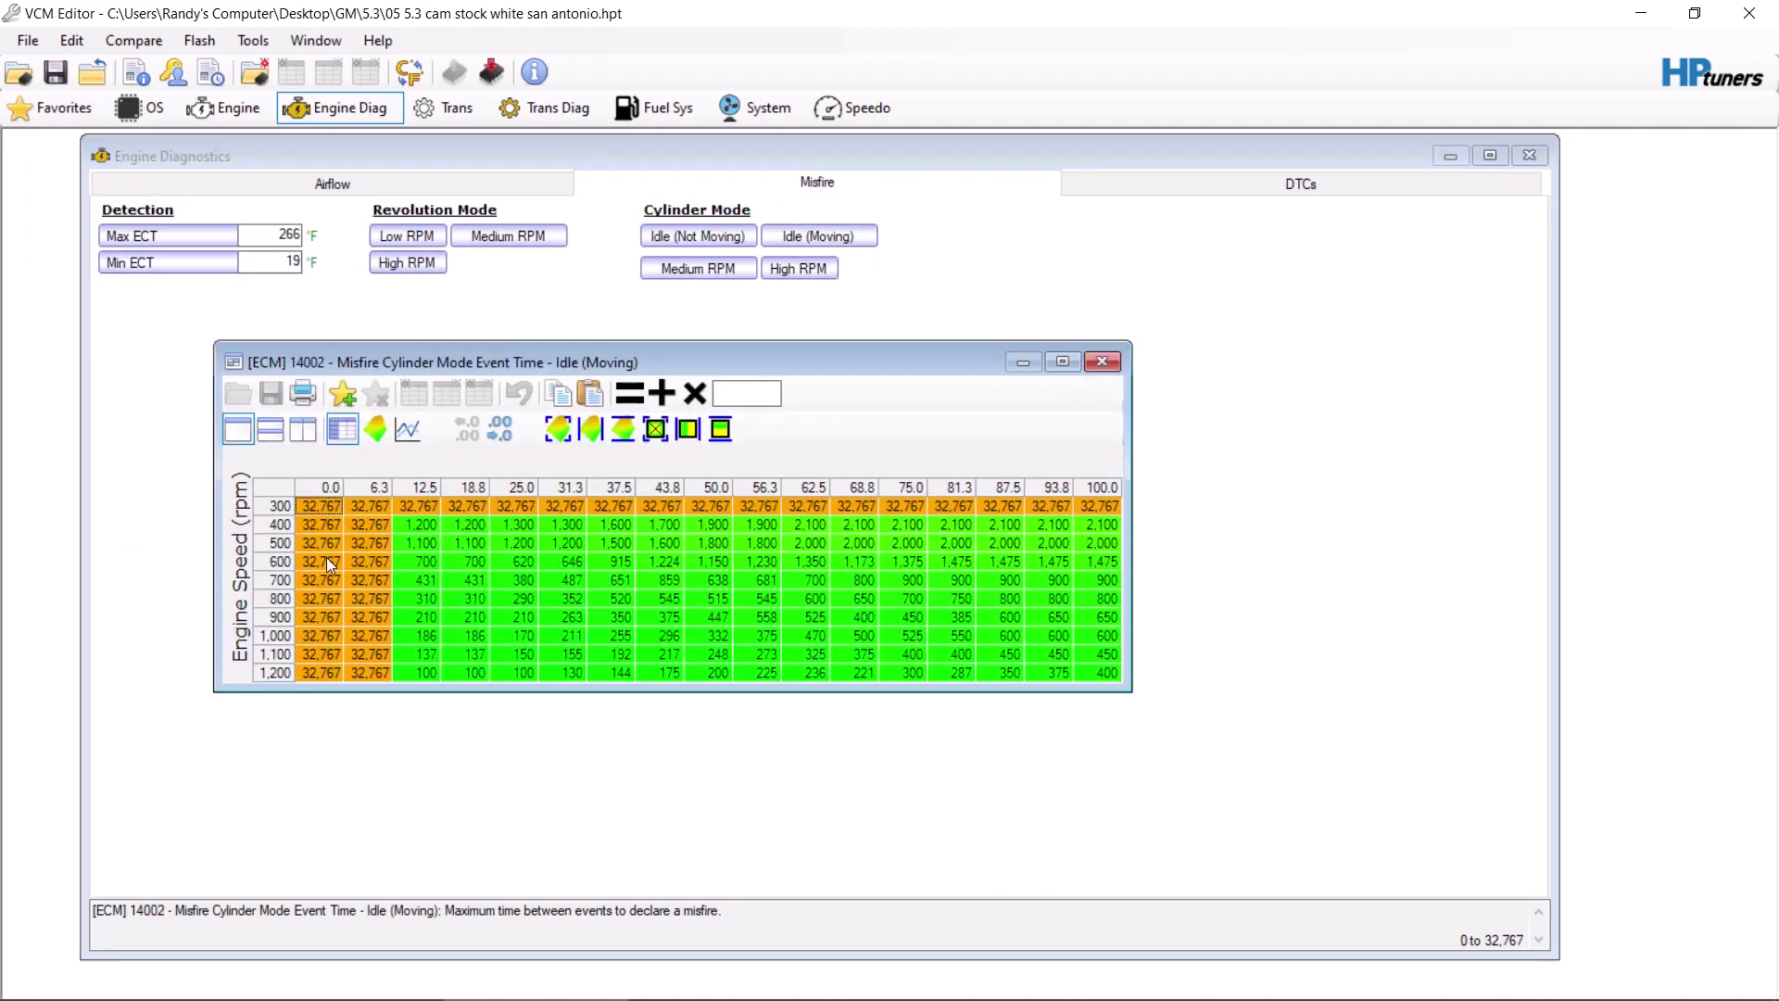
pyautogui.moveTo(283, 619); pyautogui.dragTo(320, 337)
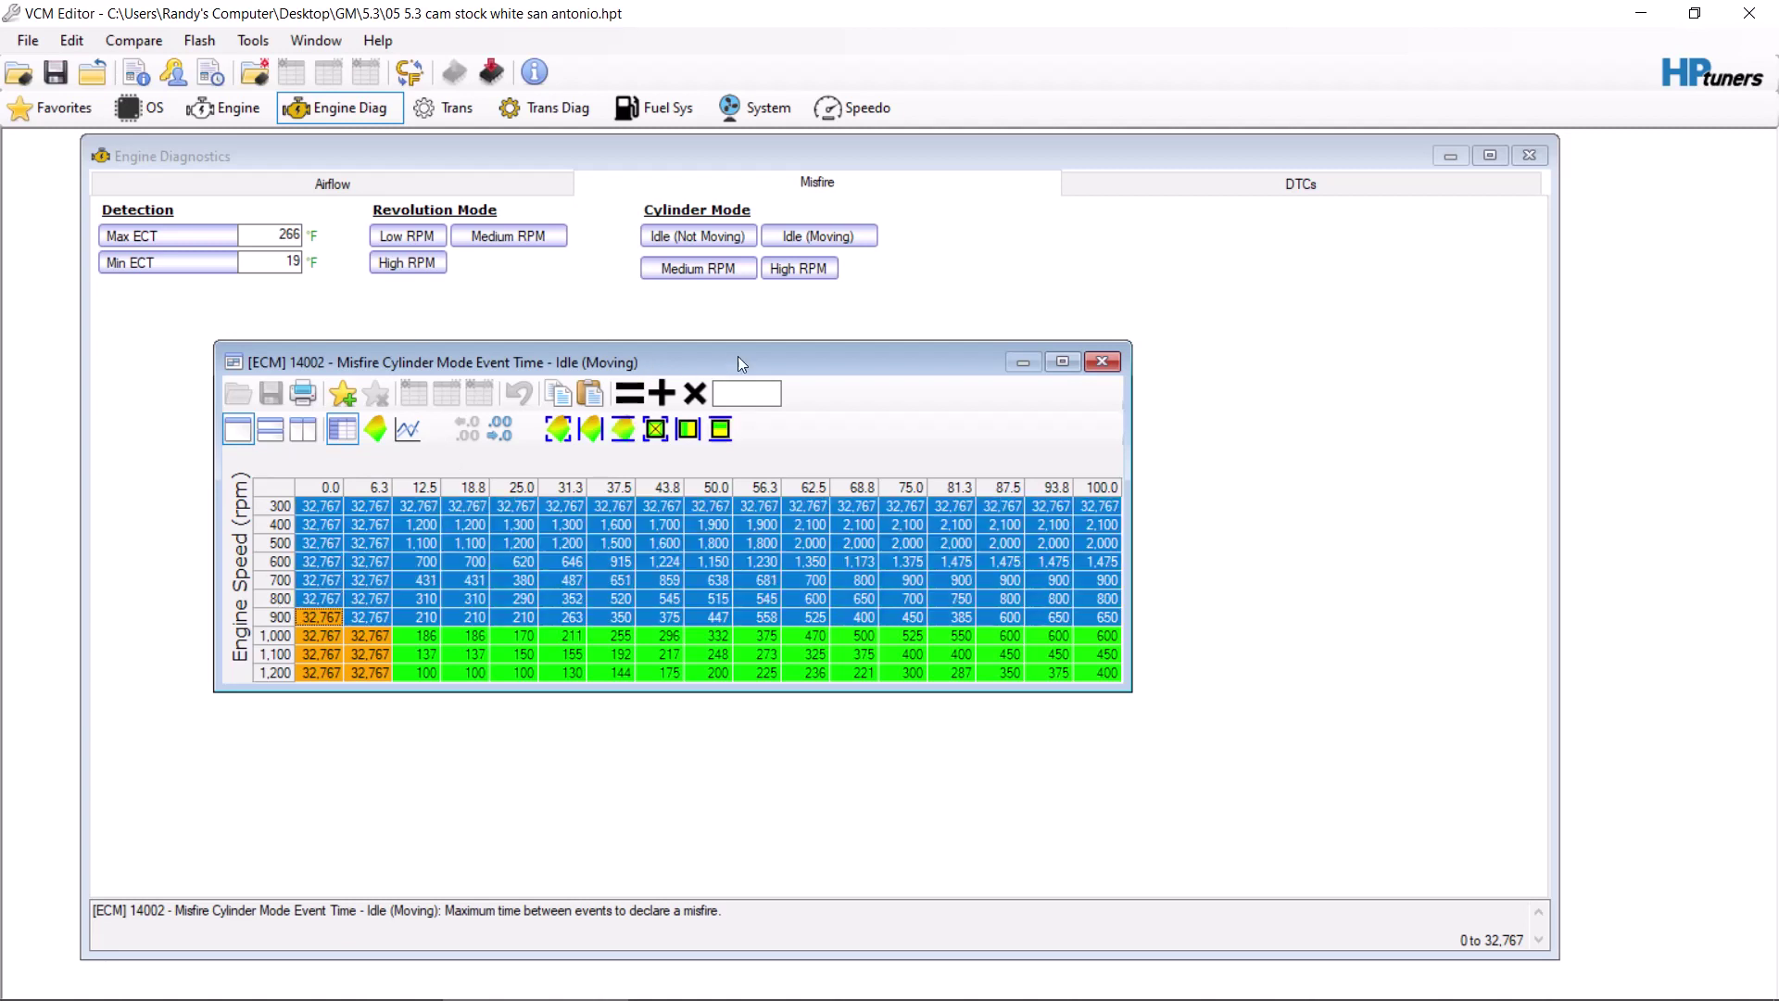
pyautogui.click(757, 384)
pyautogui.write('32767')
pyautogui.click(630, 393)
pyautogui.click(1102, 362)
# Step: Set the cylinder mode misfire event time for Idle (Not Moving) to 32767 in all columns from 300 to 900 rpm
pyautogui.click(699, 239)
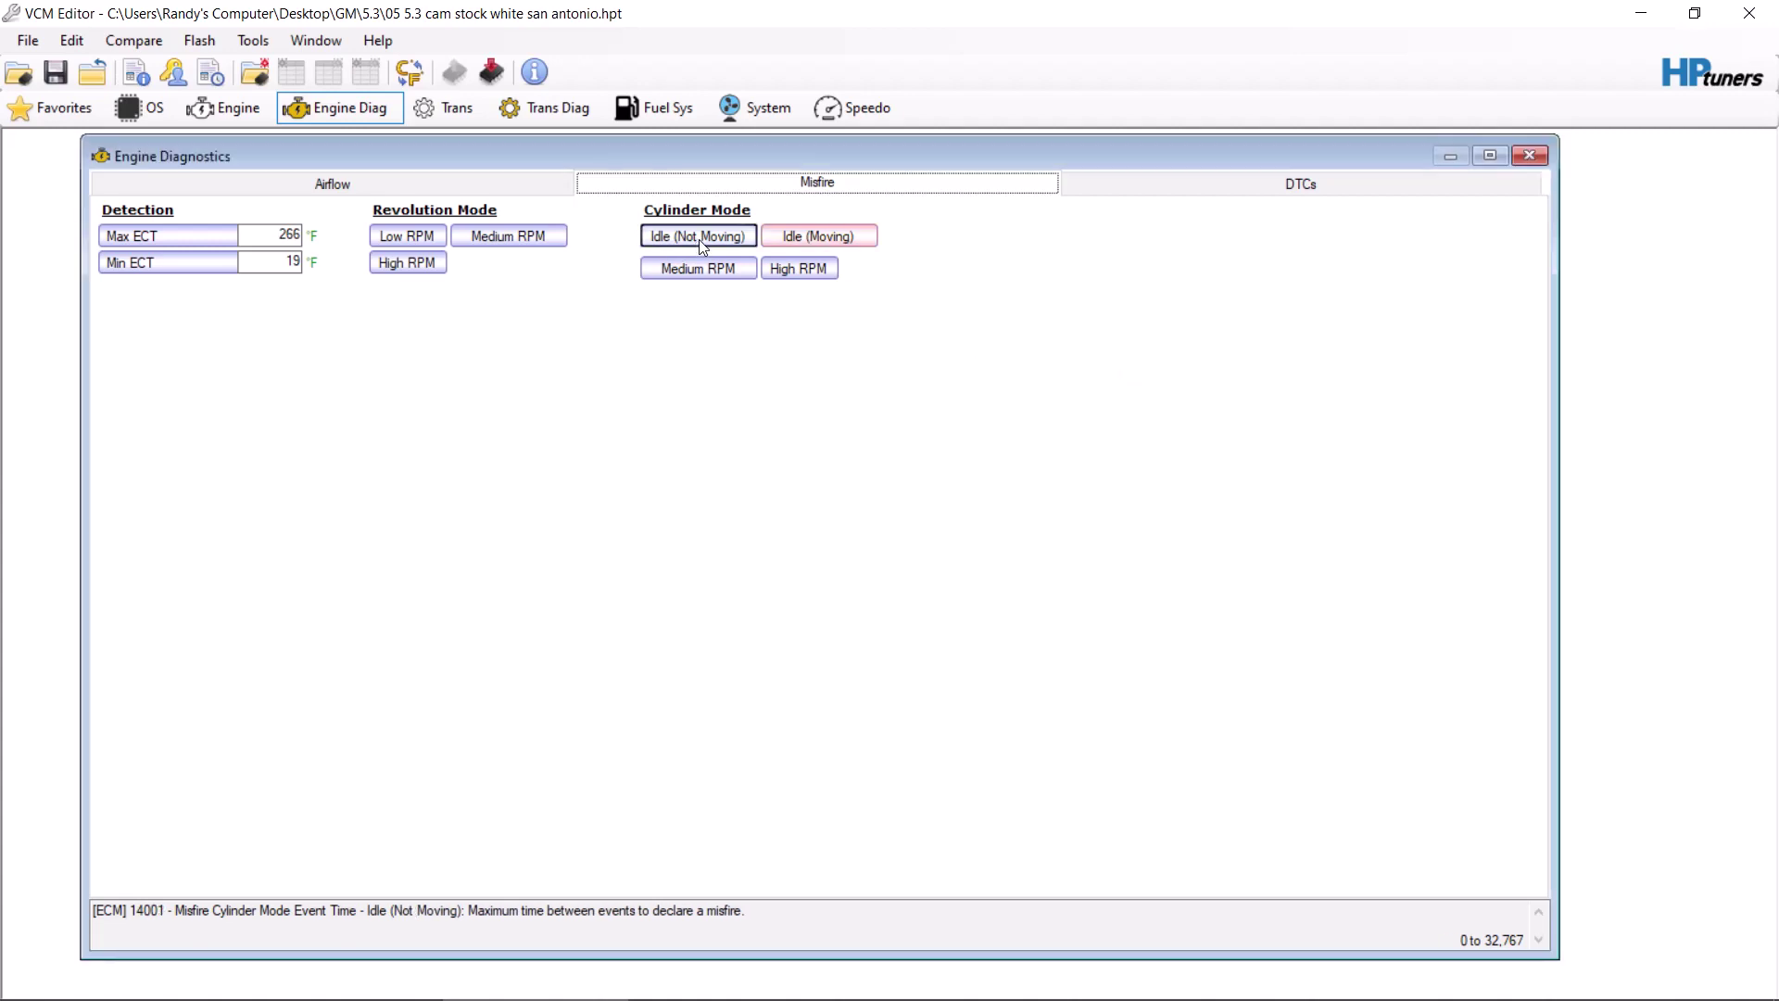
pyautogui.moveTo(315, 664); pyautogui.dragTo(371, 548)
pyautogui.click(790, 452)
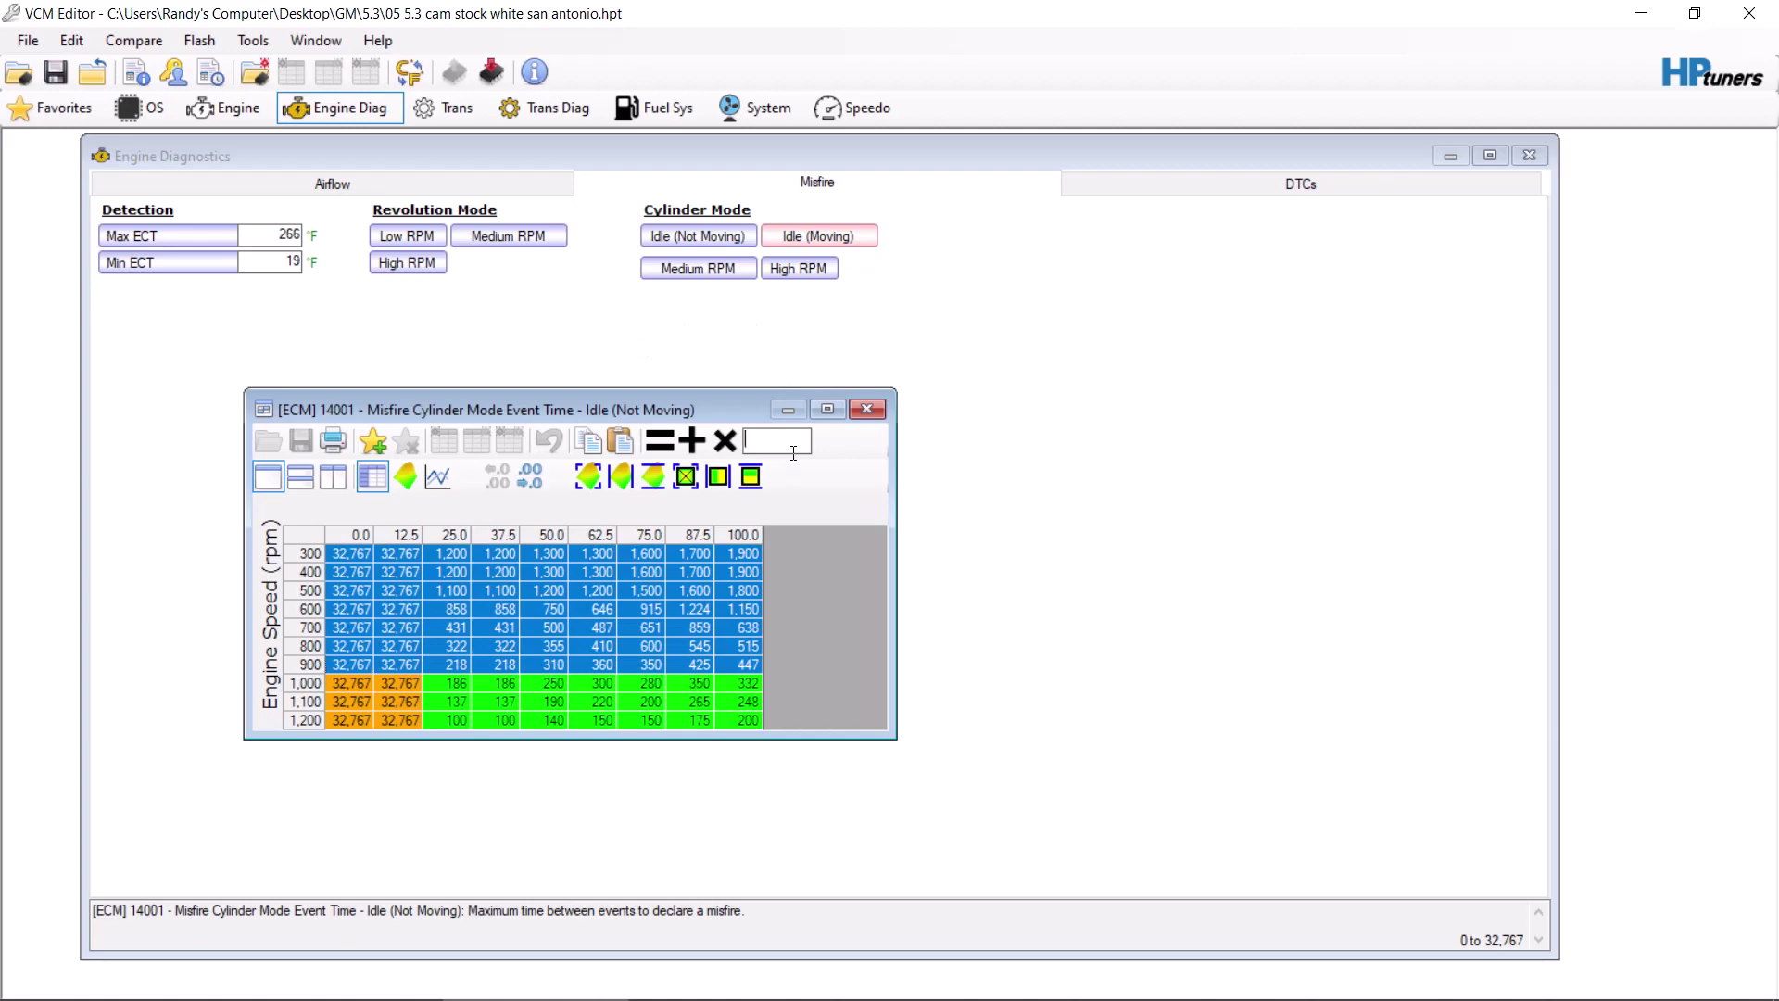
pyautogui.write('32767')
pyautogui.click(659, 441)
pyautogui.click(866, 408)
# Step: Check the cylinder mode medium RPM misfire table and the airflow diagnostics settings
pyautogui.click(730, 271)
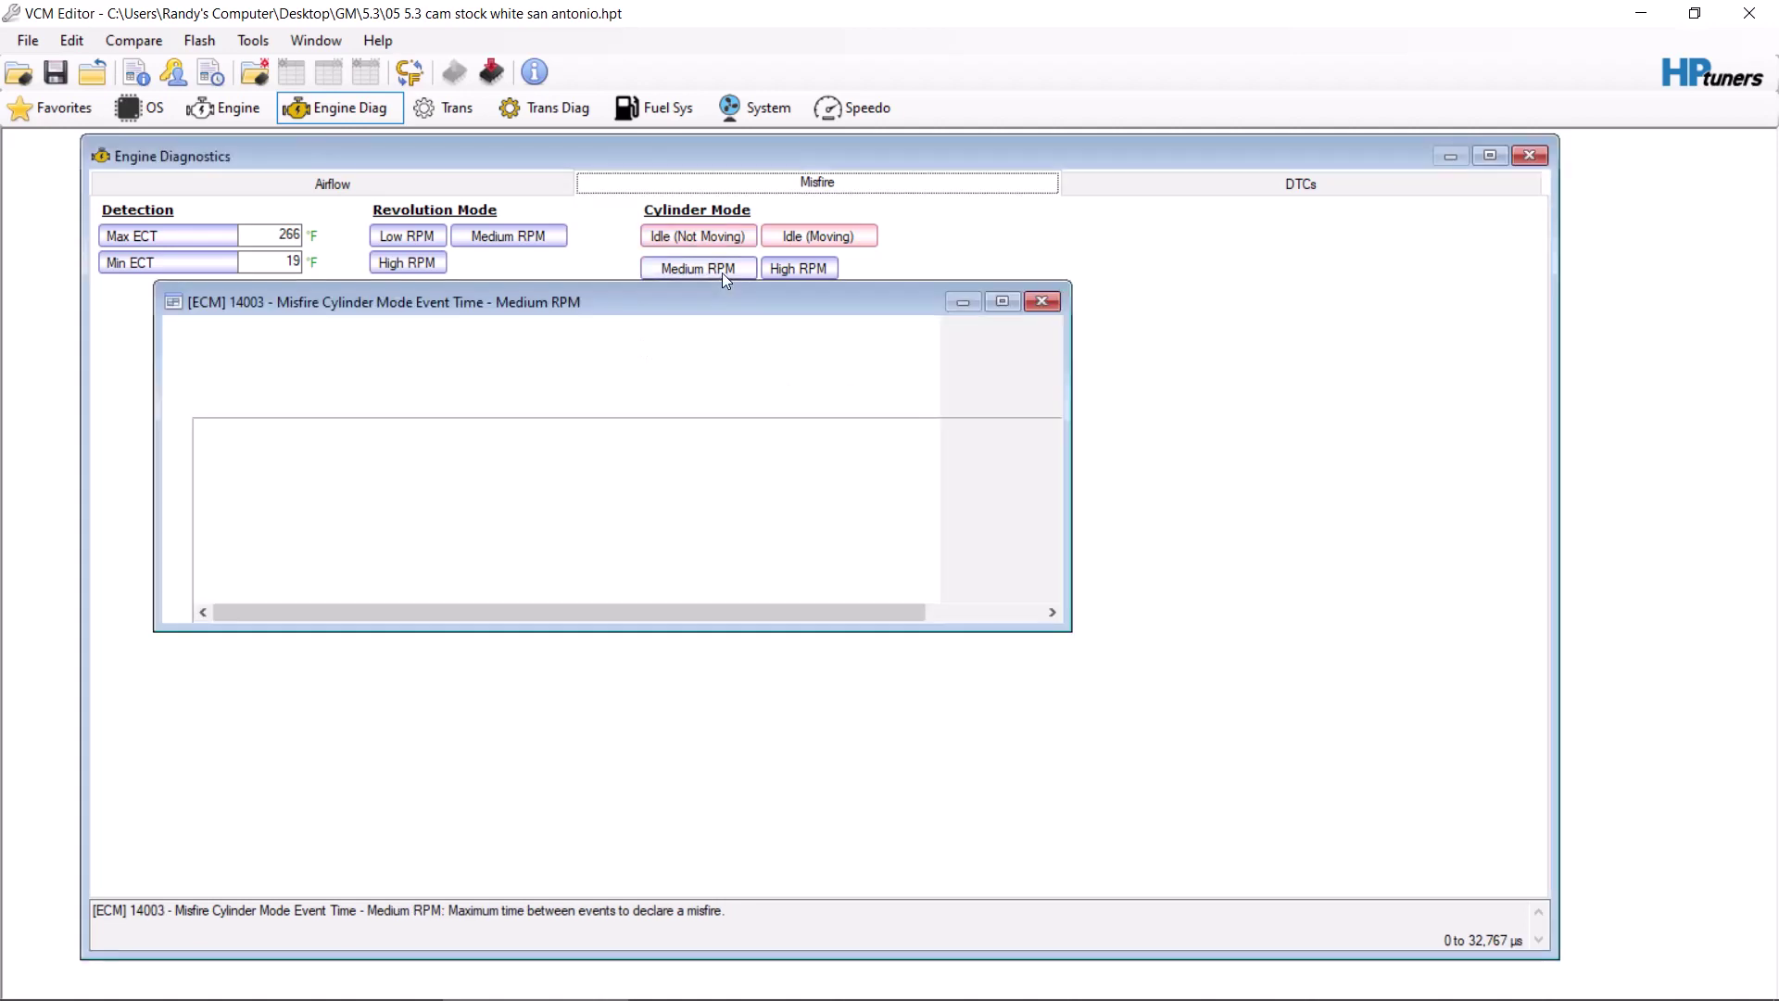
pyautogui.click(1042, 301)
pyautogui.click(454, 184)
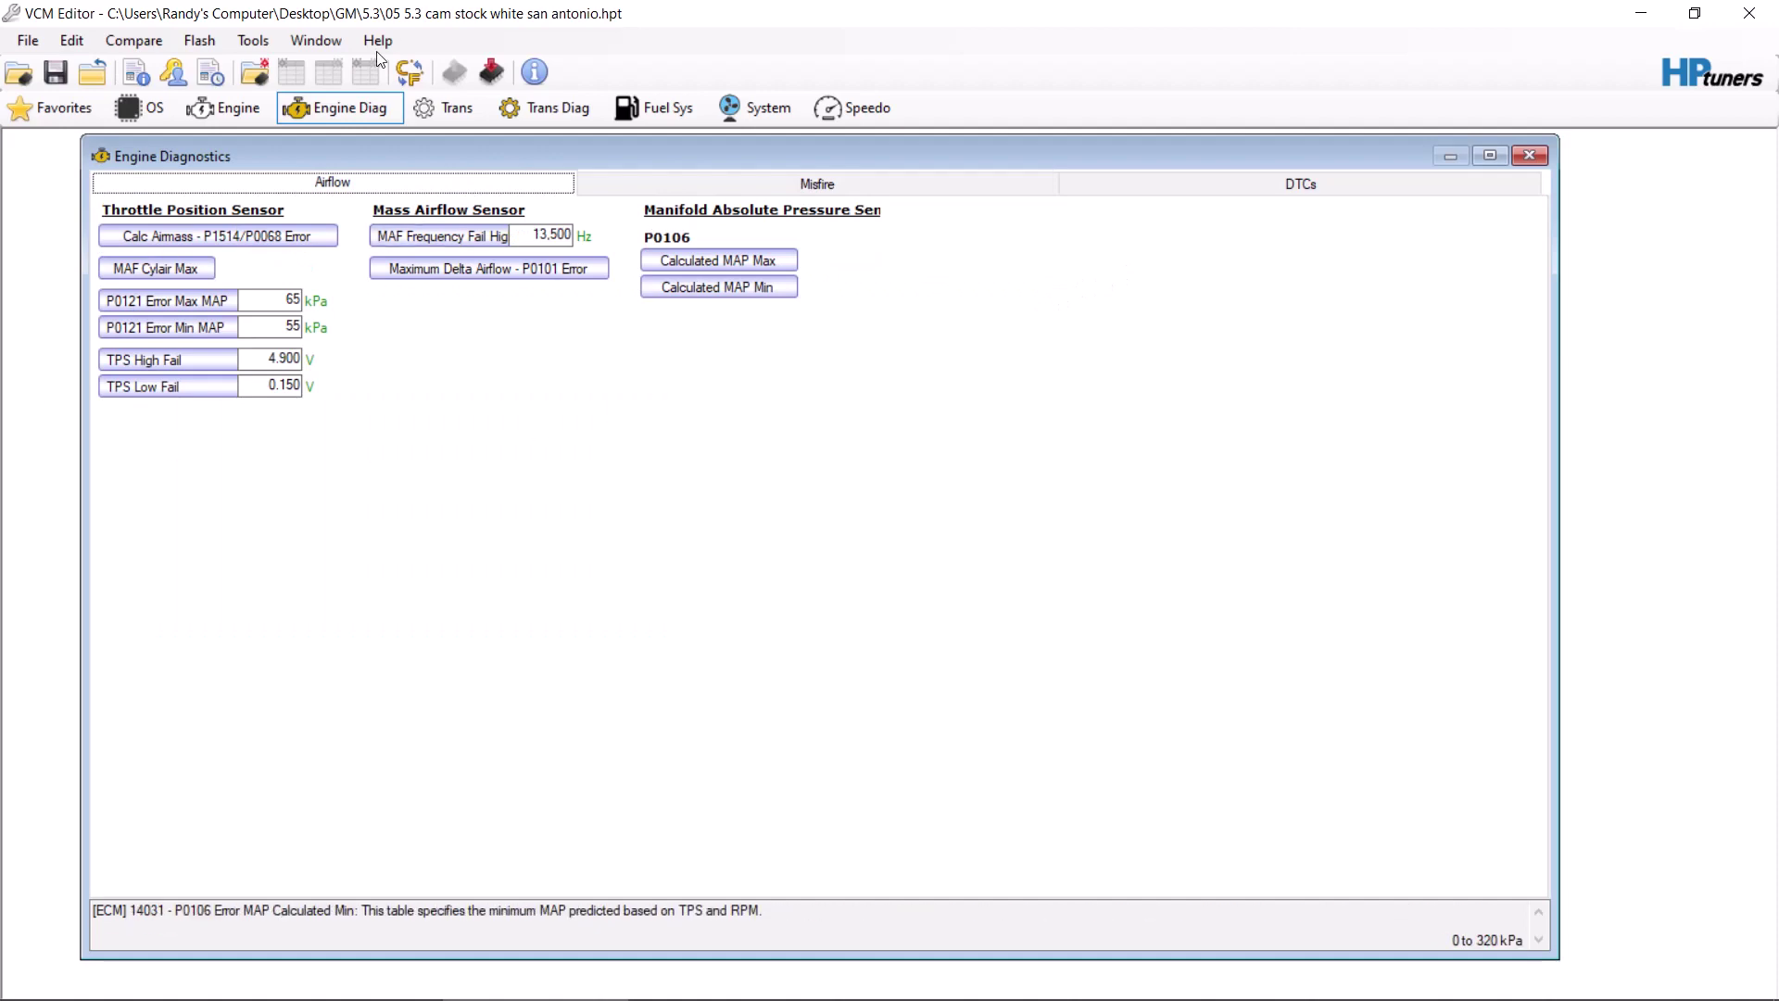
# Step: Set the base target idle speed to 700 rpm for 111 to 284 °F coolant temperature, in gear and P/N, AC on and off
pyautogui.click(230, 108)
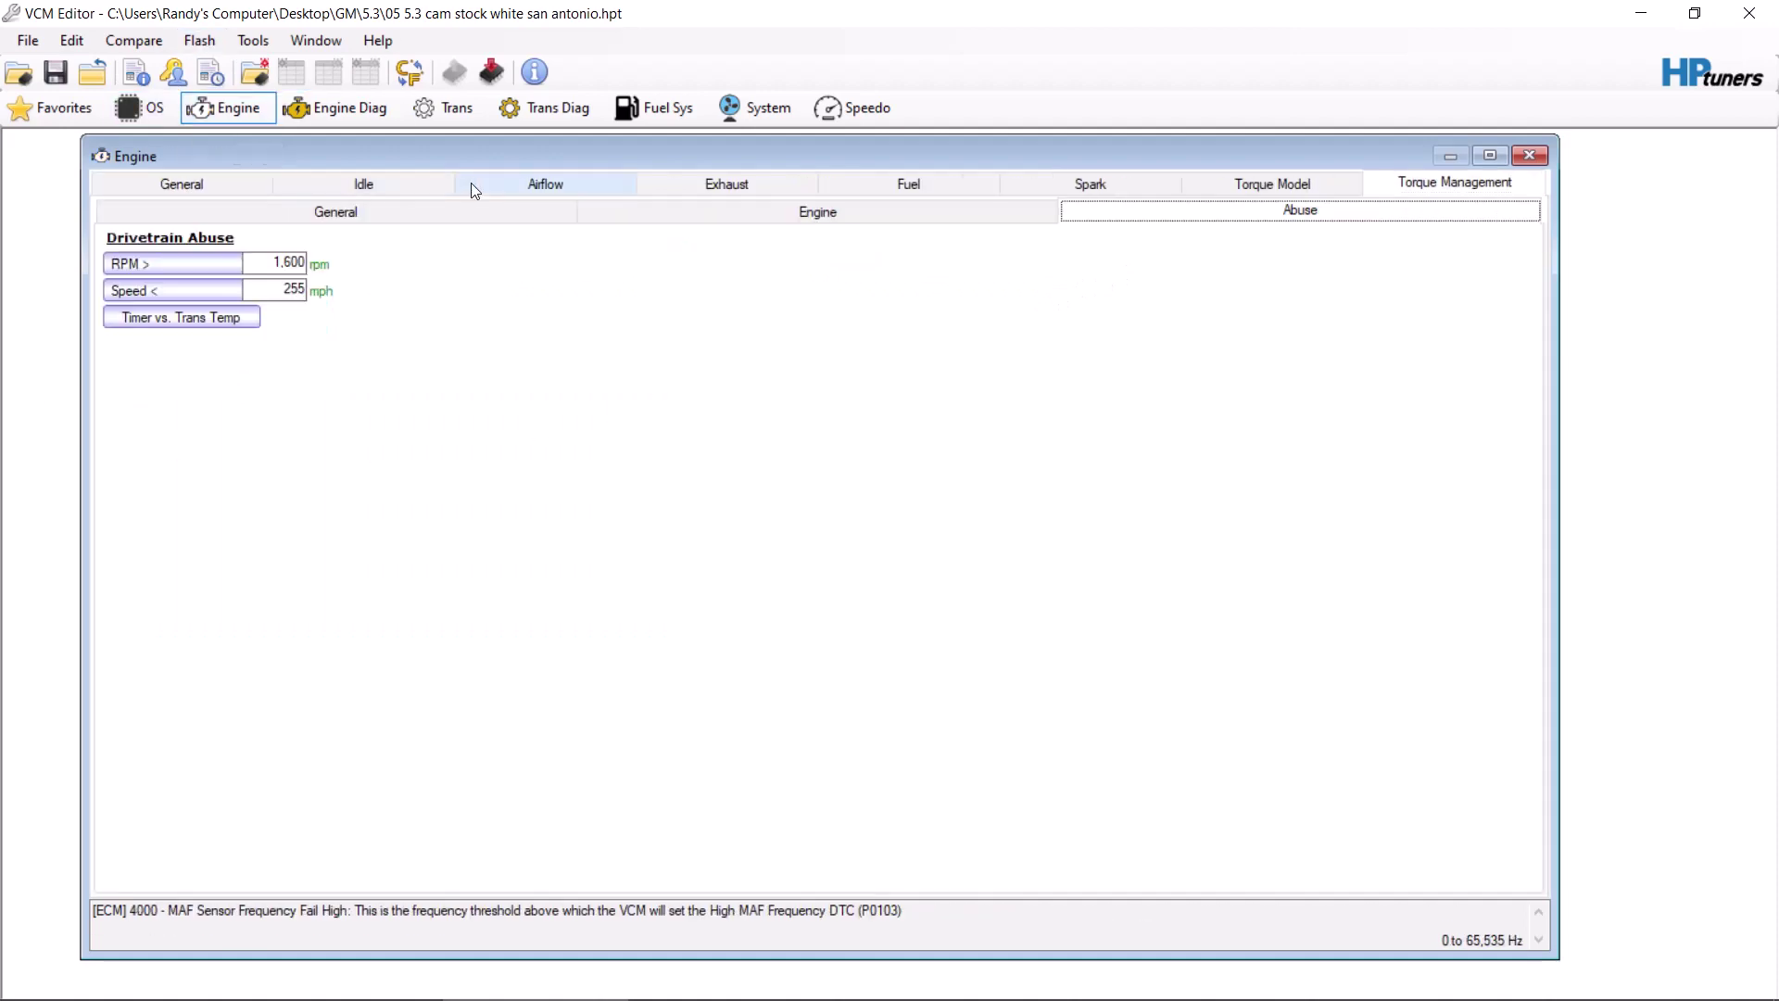
pyautogui.click(397, 184)
pyautogui.click(141, 264)
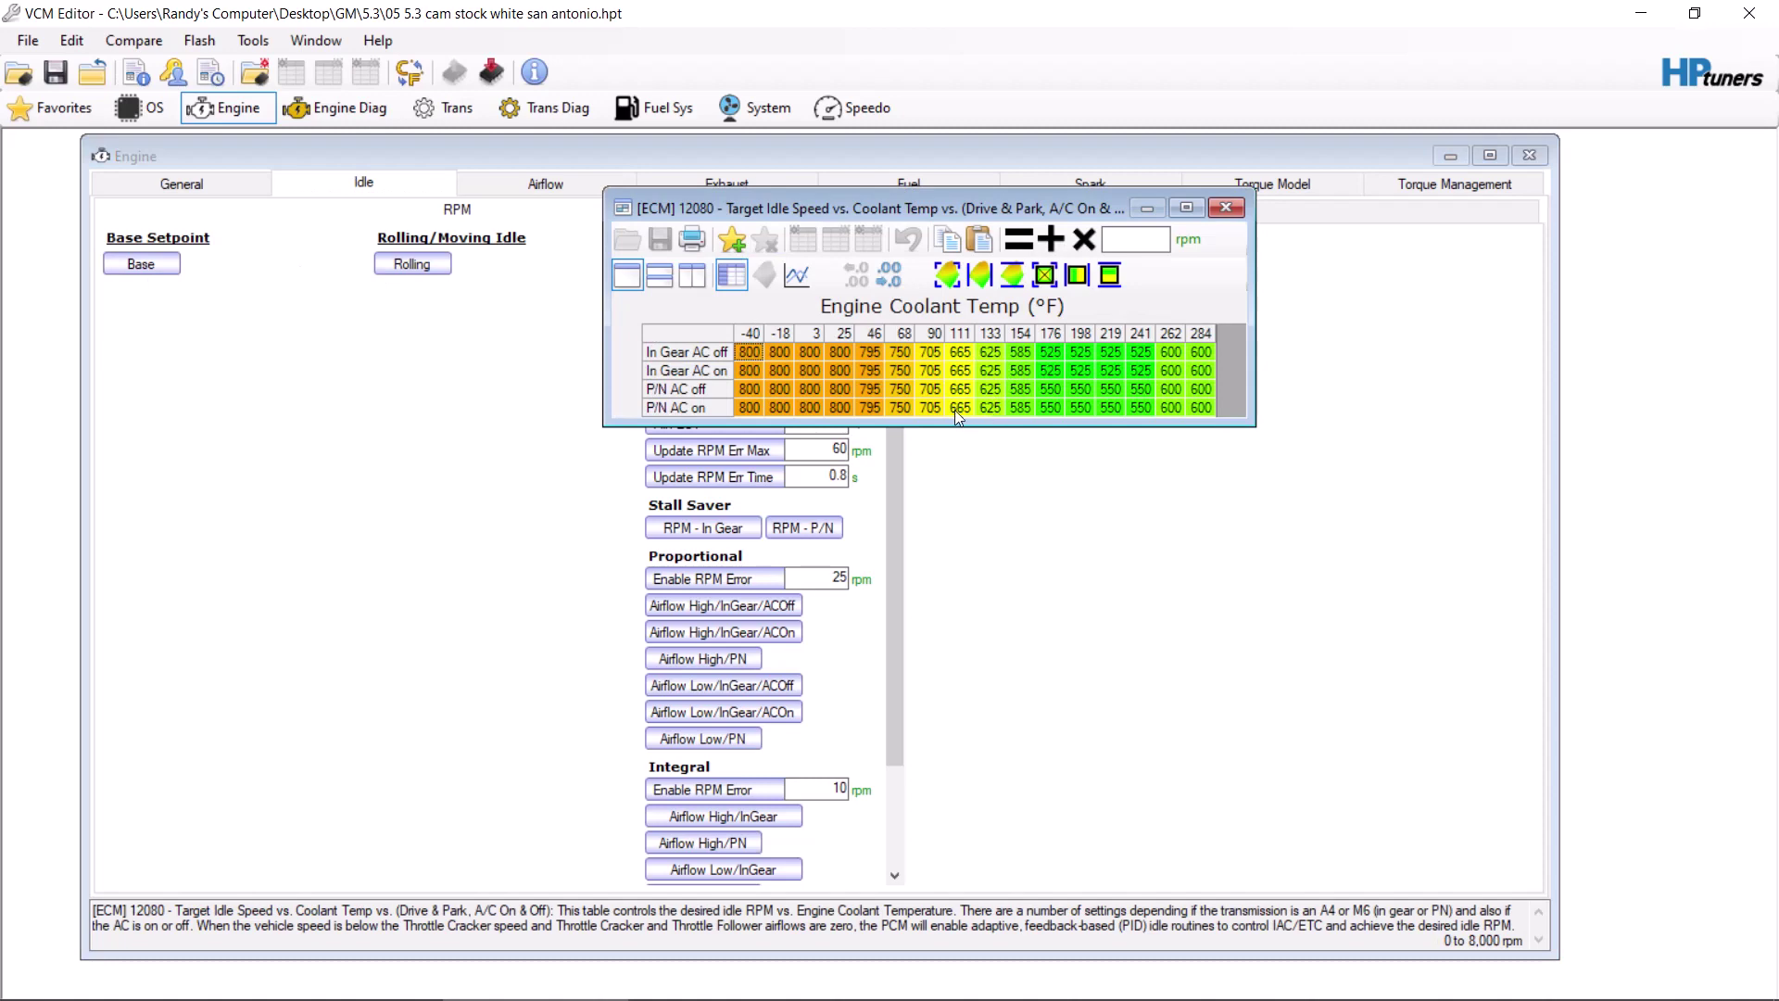
pyautogui.moveTo(960, 408); pyautogui.dragTo(1201, 352)
pyautogui.click(1145, 243)
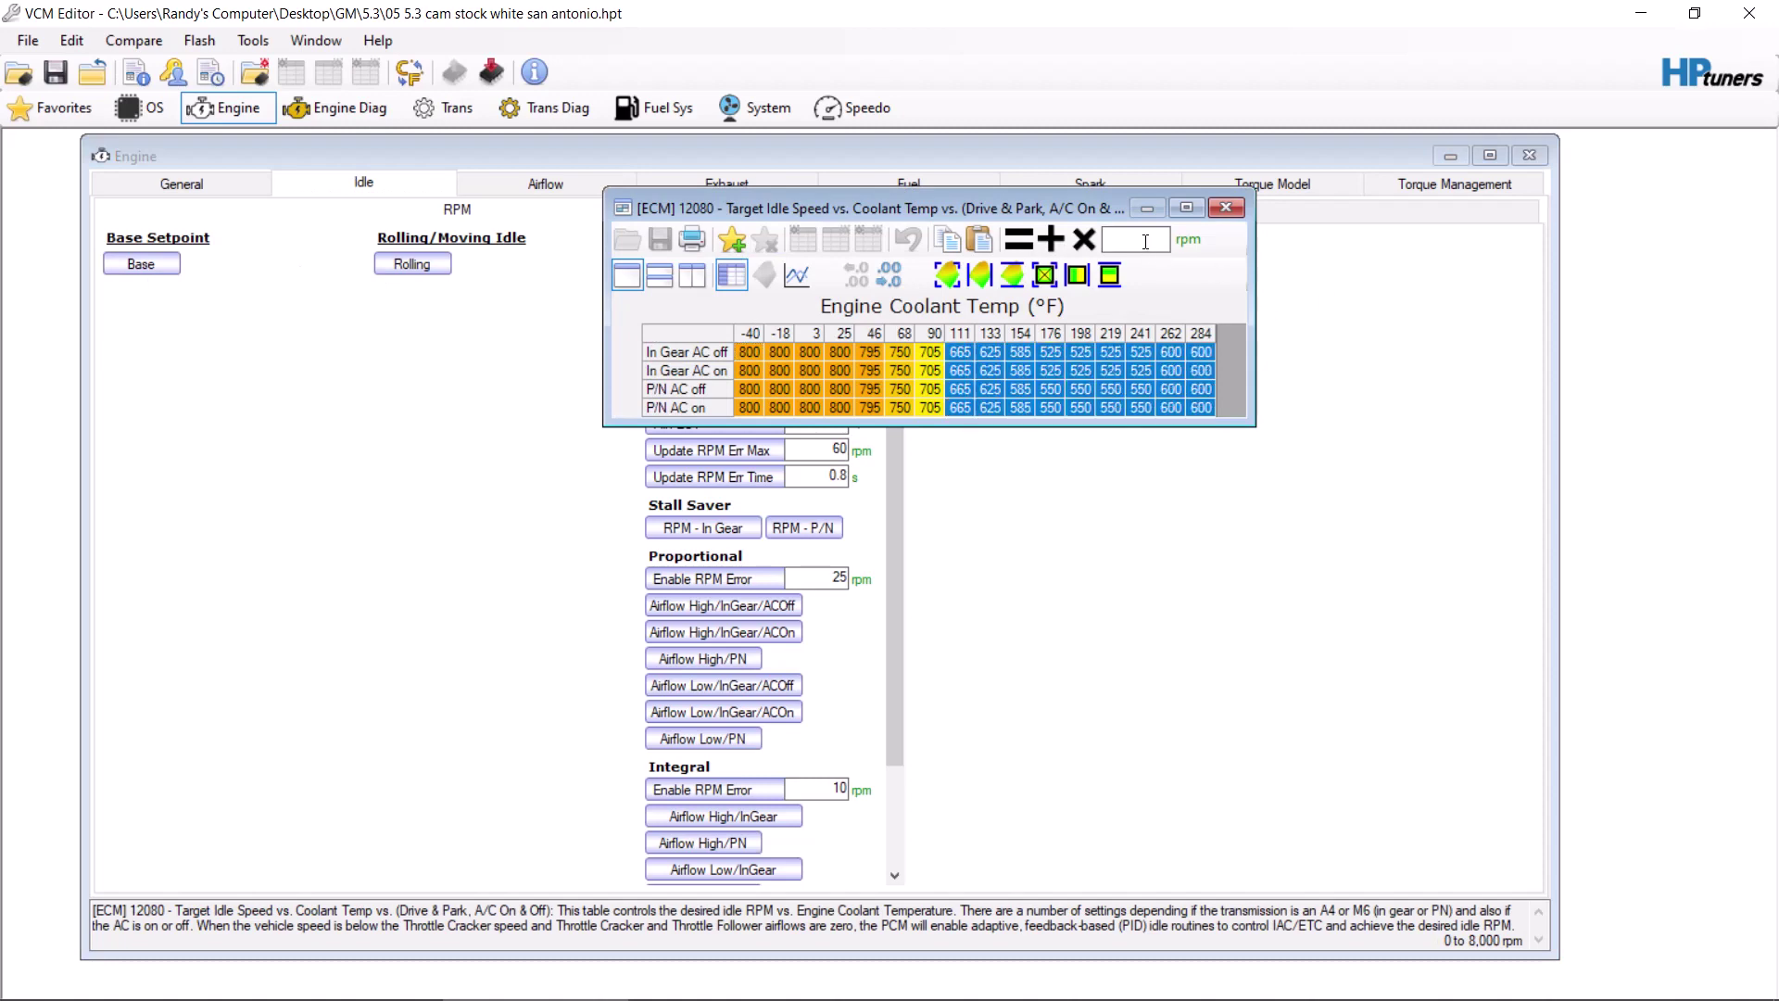
pyautogui.write('700')
pyautogui.click(1019, 239)
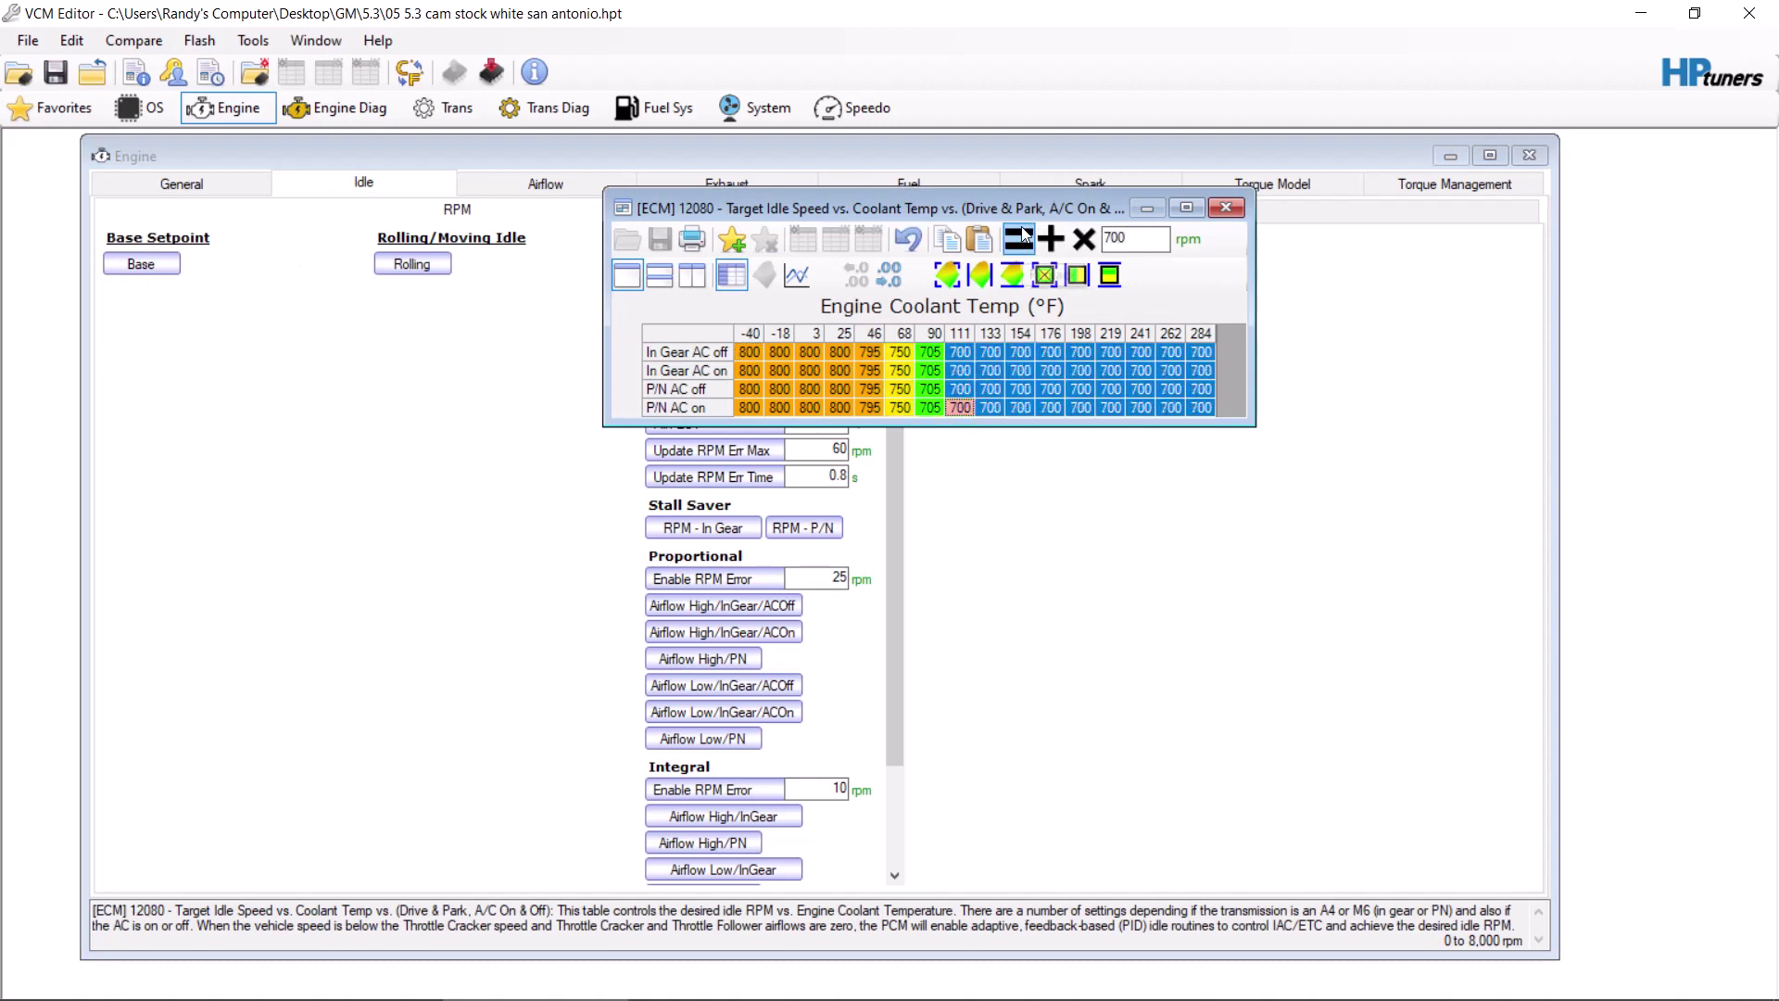
pyautogui.click(1226, 208)
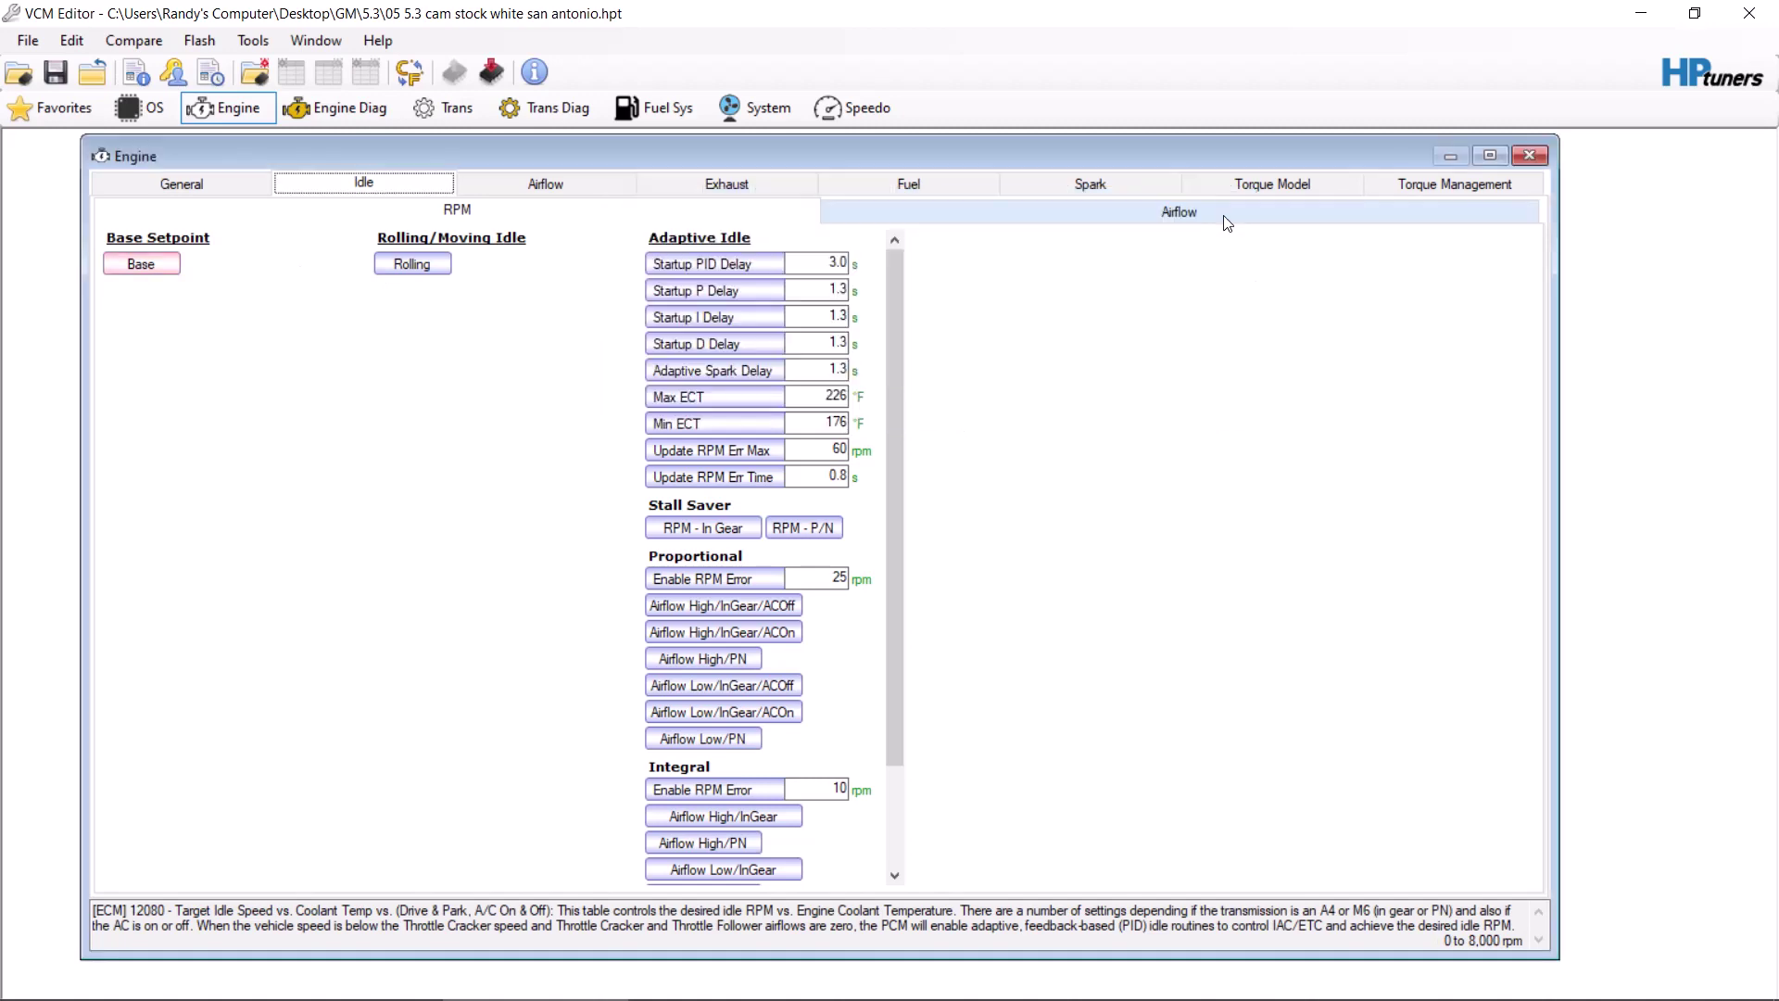
# Step: Set the base running idle airflow to 6.5 g/s from 176 to 284 °F for both Gear and P/N
pyautogui.click(1010, 211)
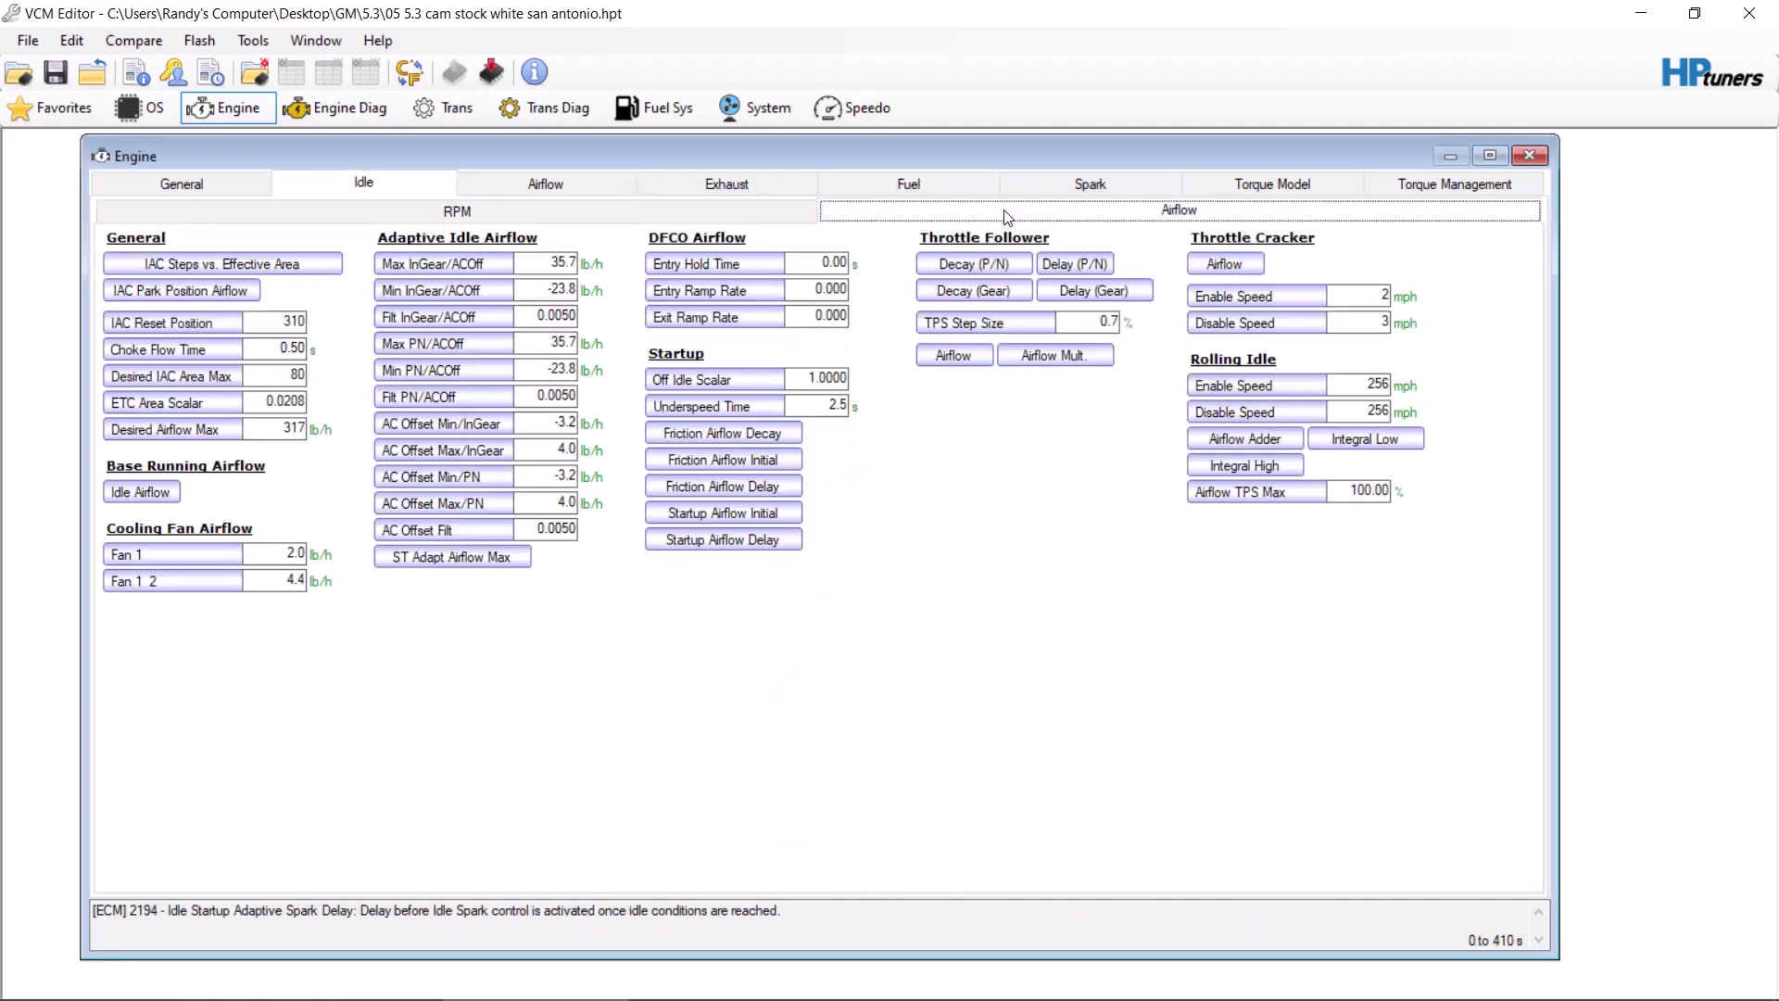
pyautogui.click(143, 492)
pyautogui.moveTo(734, 526); pyautogui.dragTo(1001, 504)
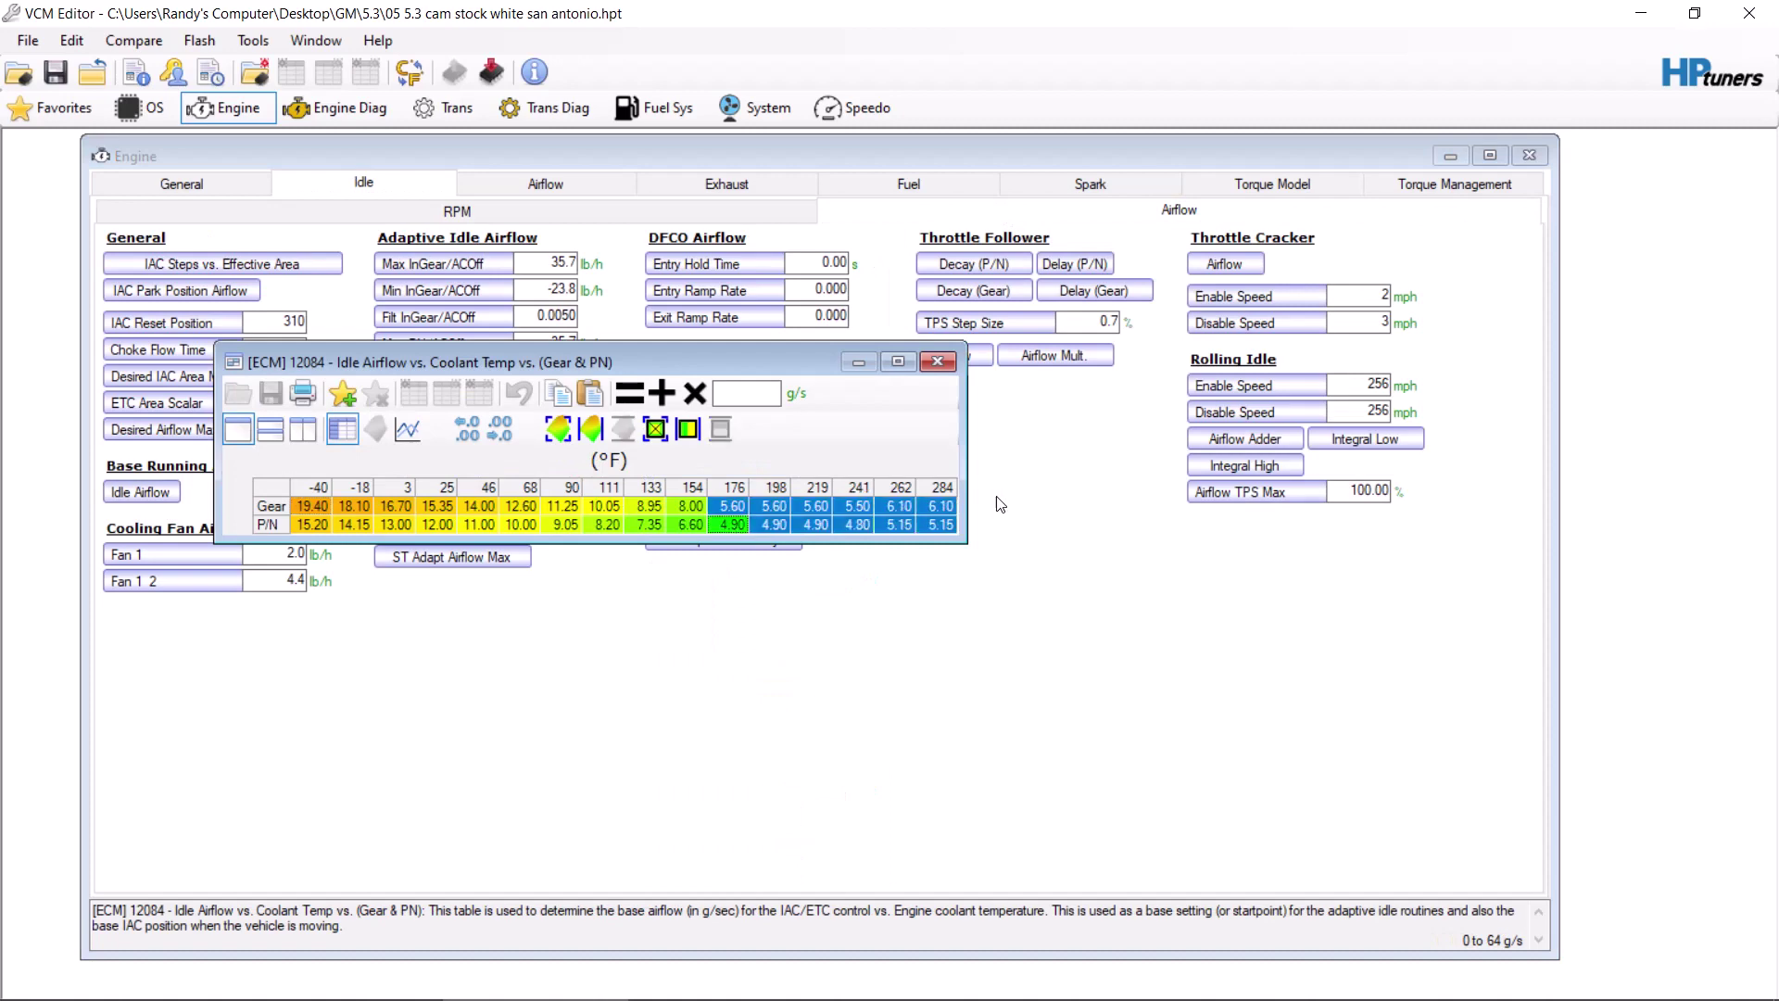
pyautogui.click(731, 391)
pyautogui.click(630, 394)
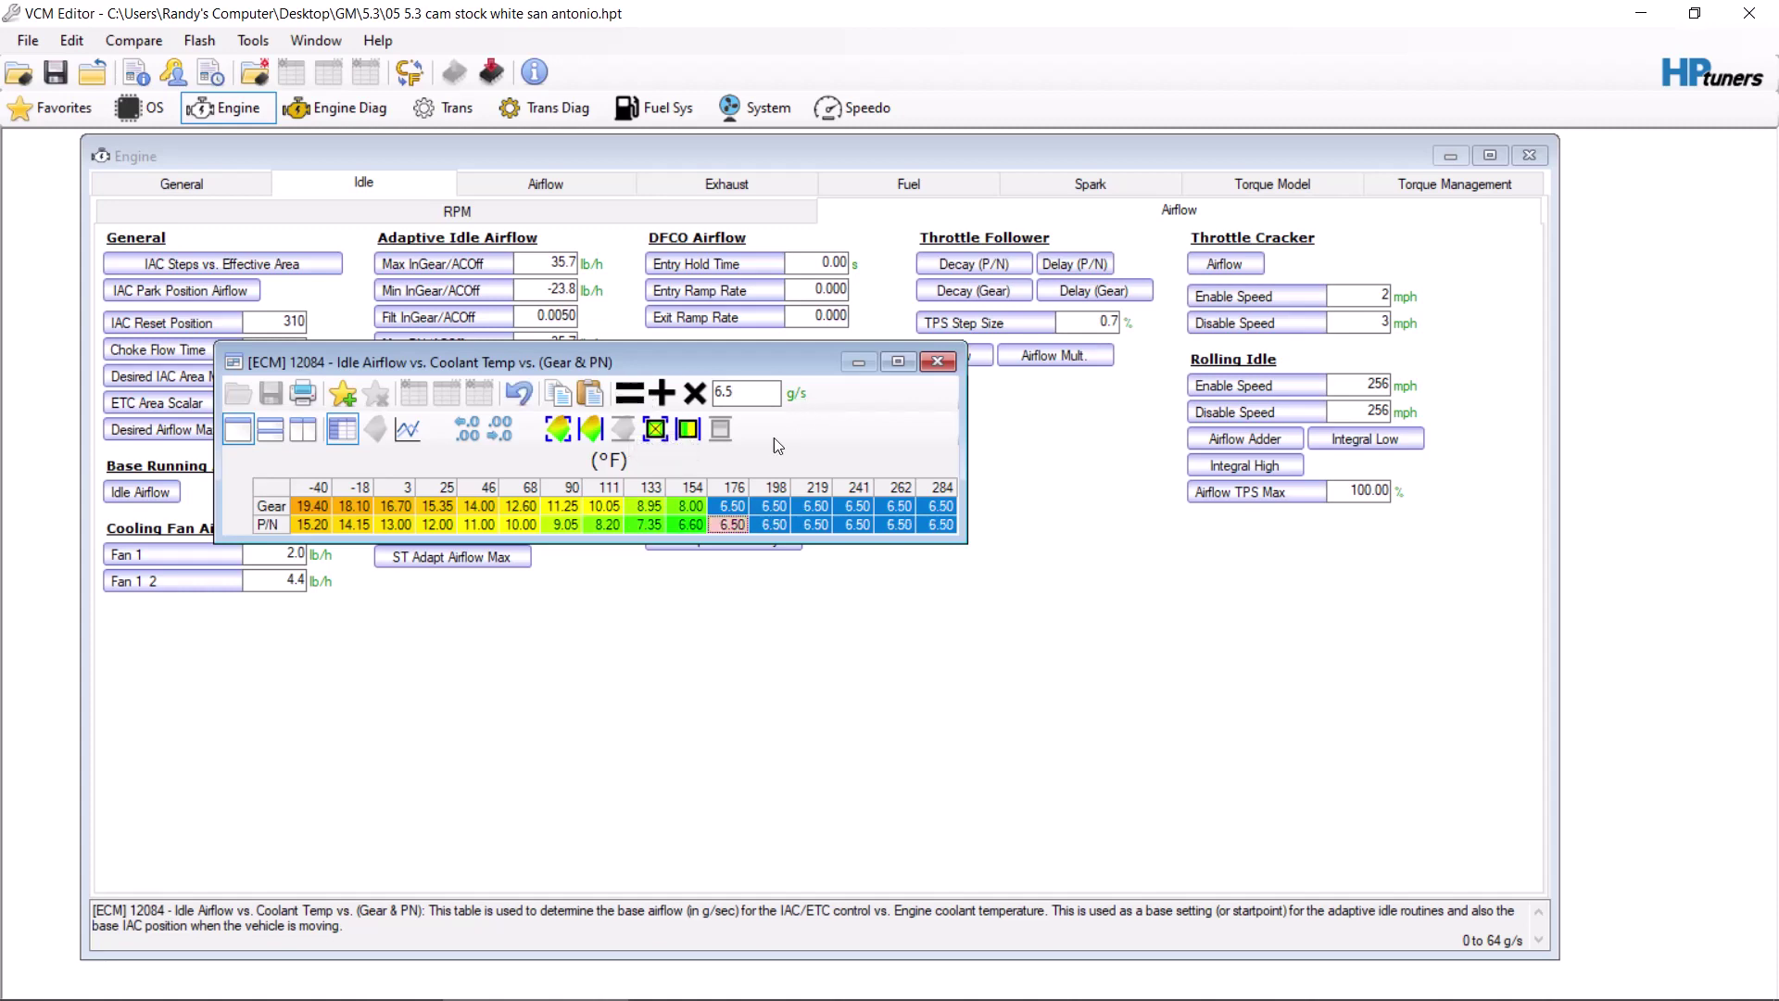
pyautogui.click(736, 526)
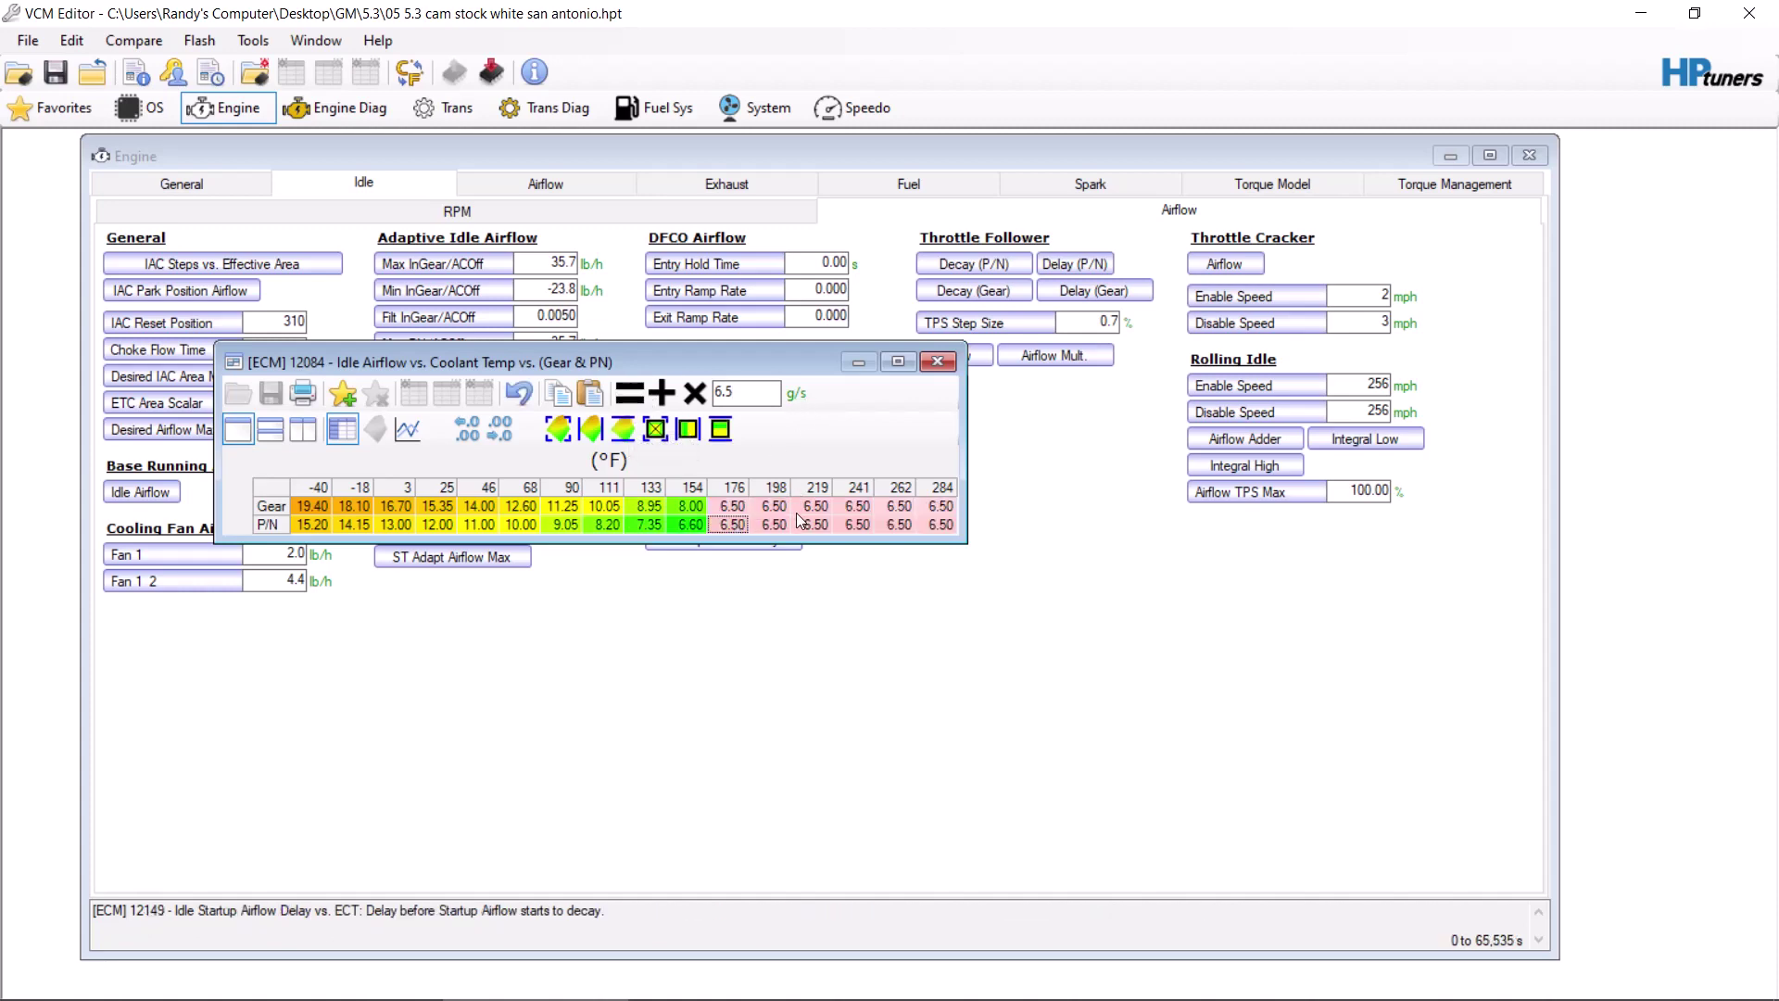
pyautogui.click(952, 365)
# Step: Bring up the transmission's shift scheduling settings
pyautogui.click(595, 212)
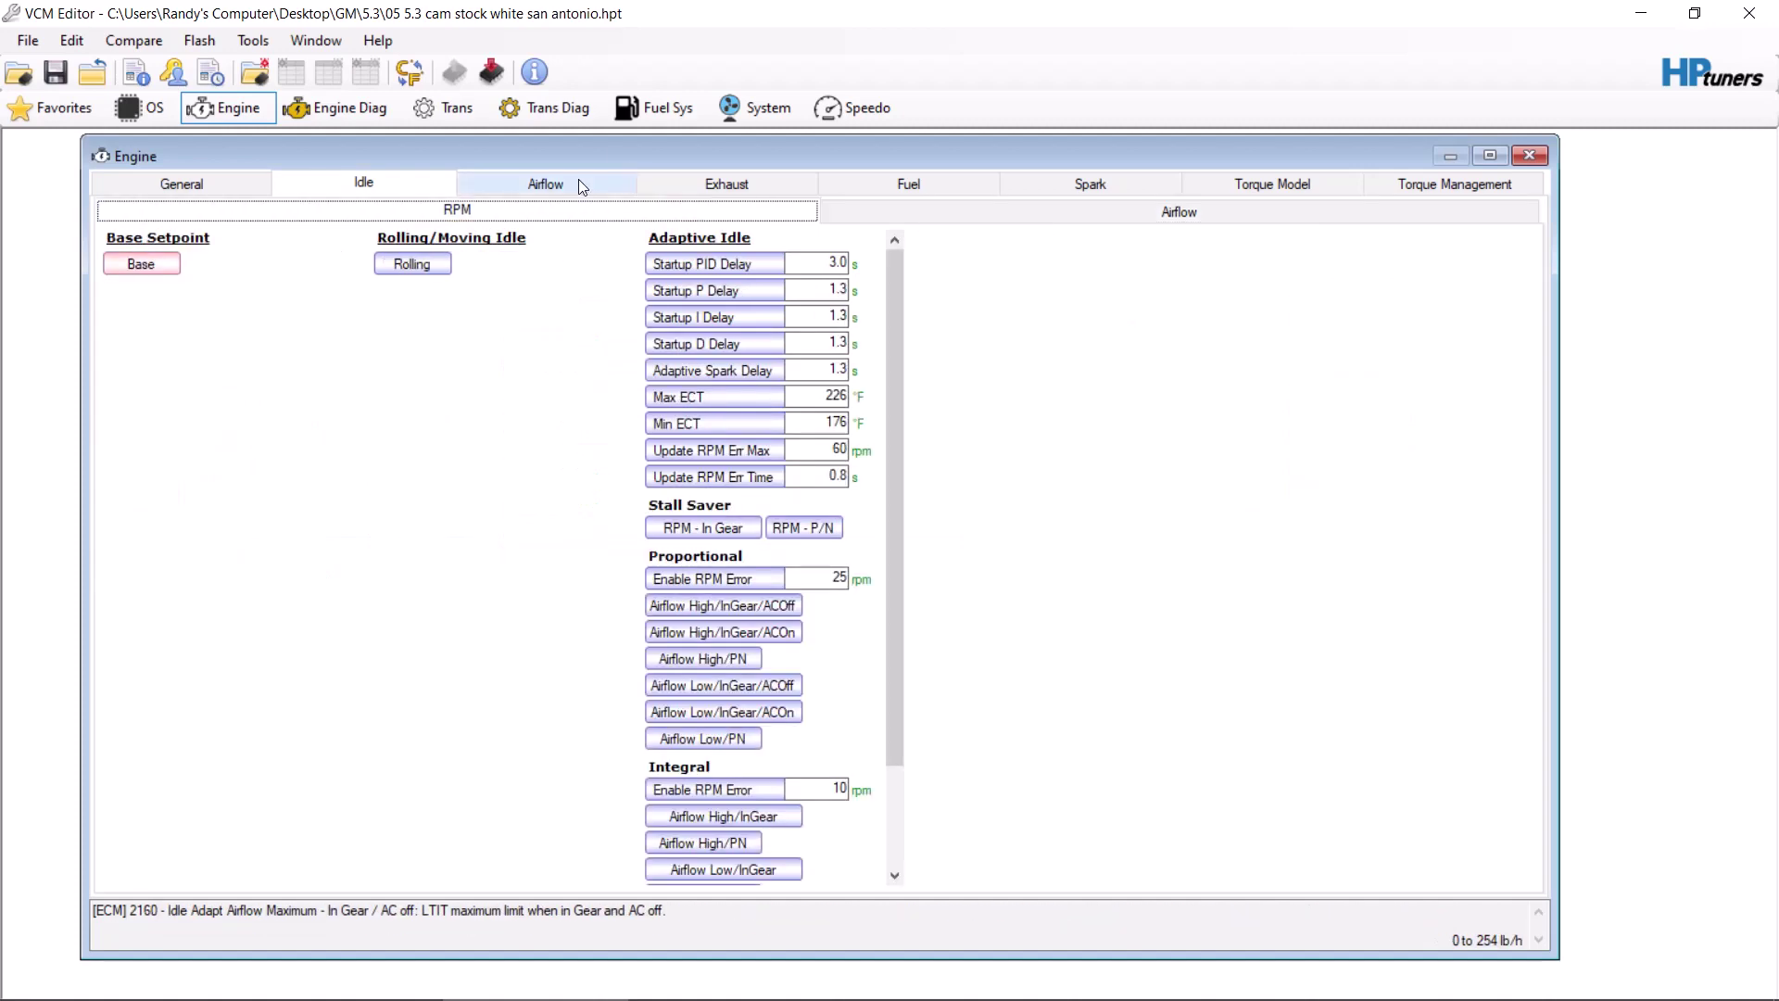
pyautogui.click(403, 117)
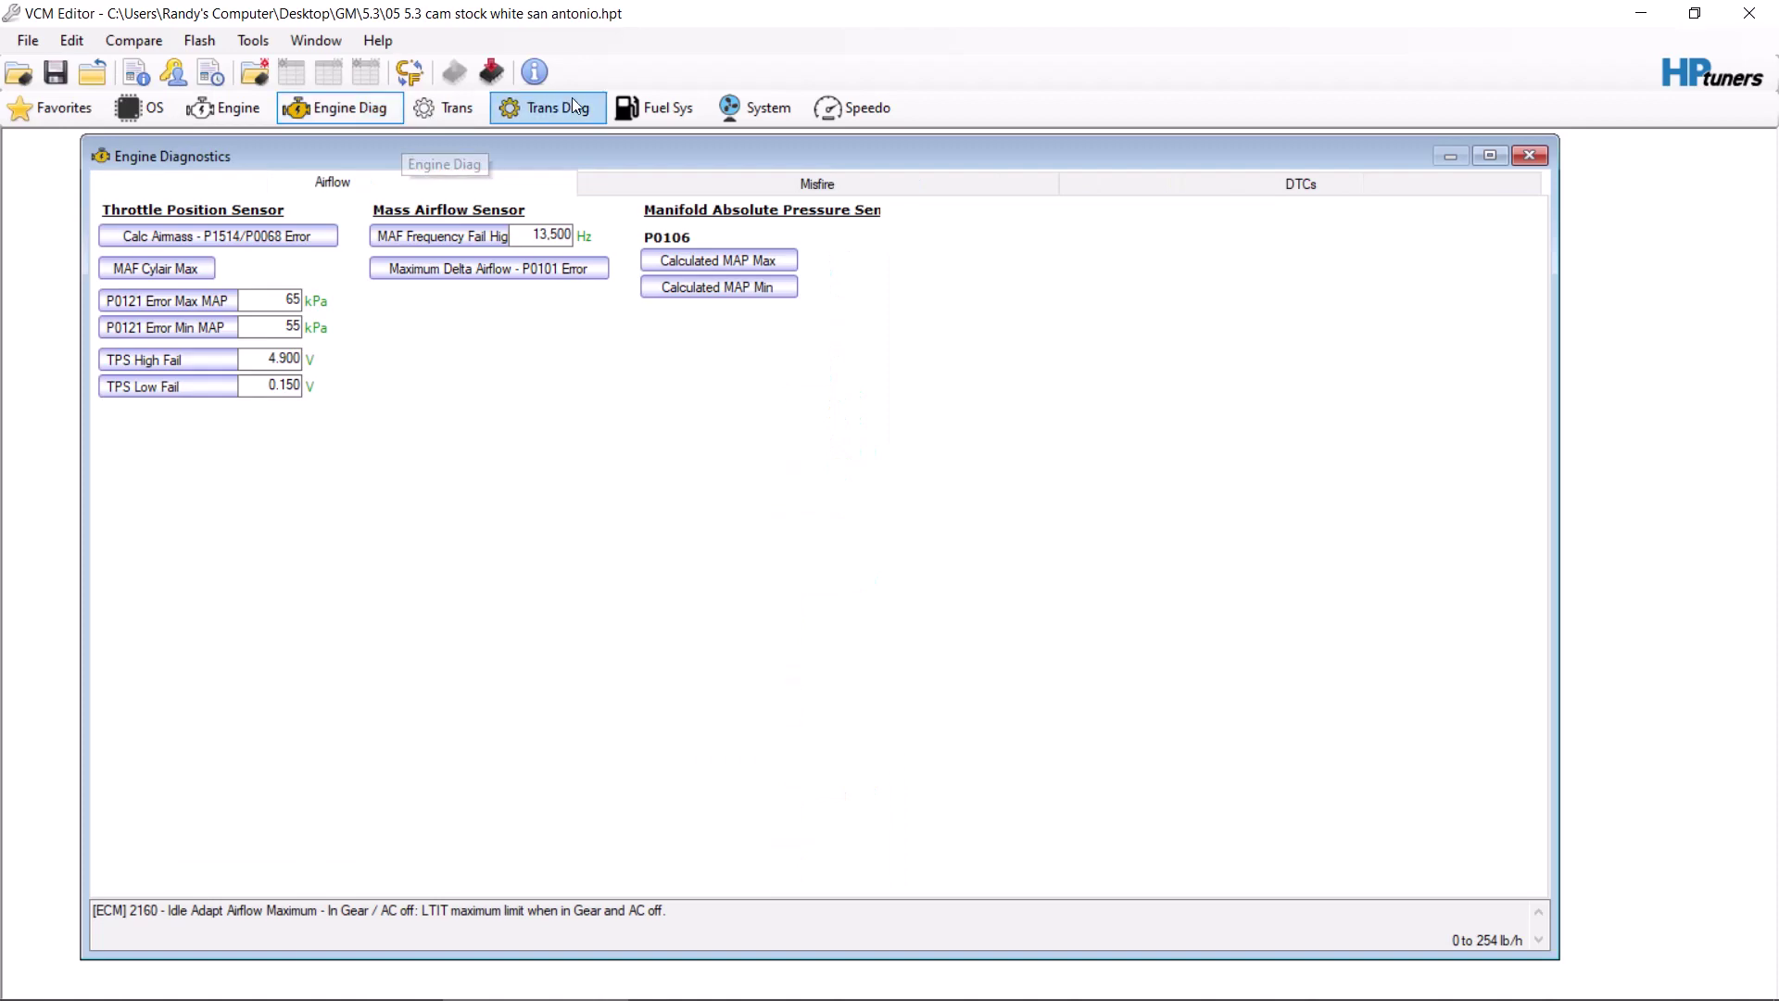
pyautogui.click(449, 108)
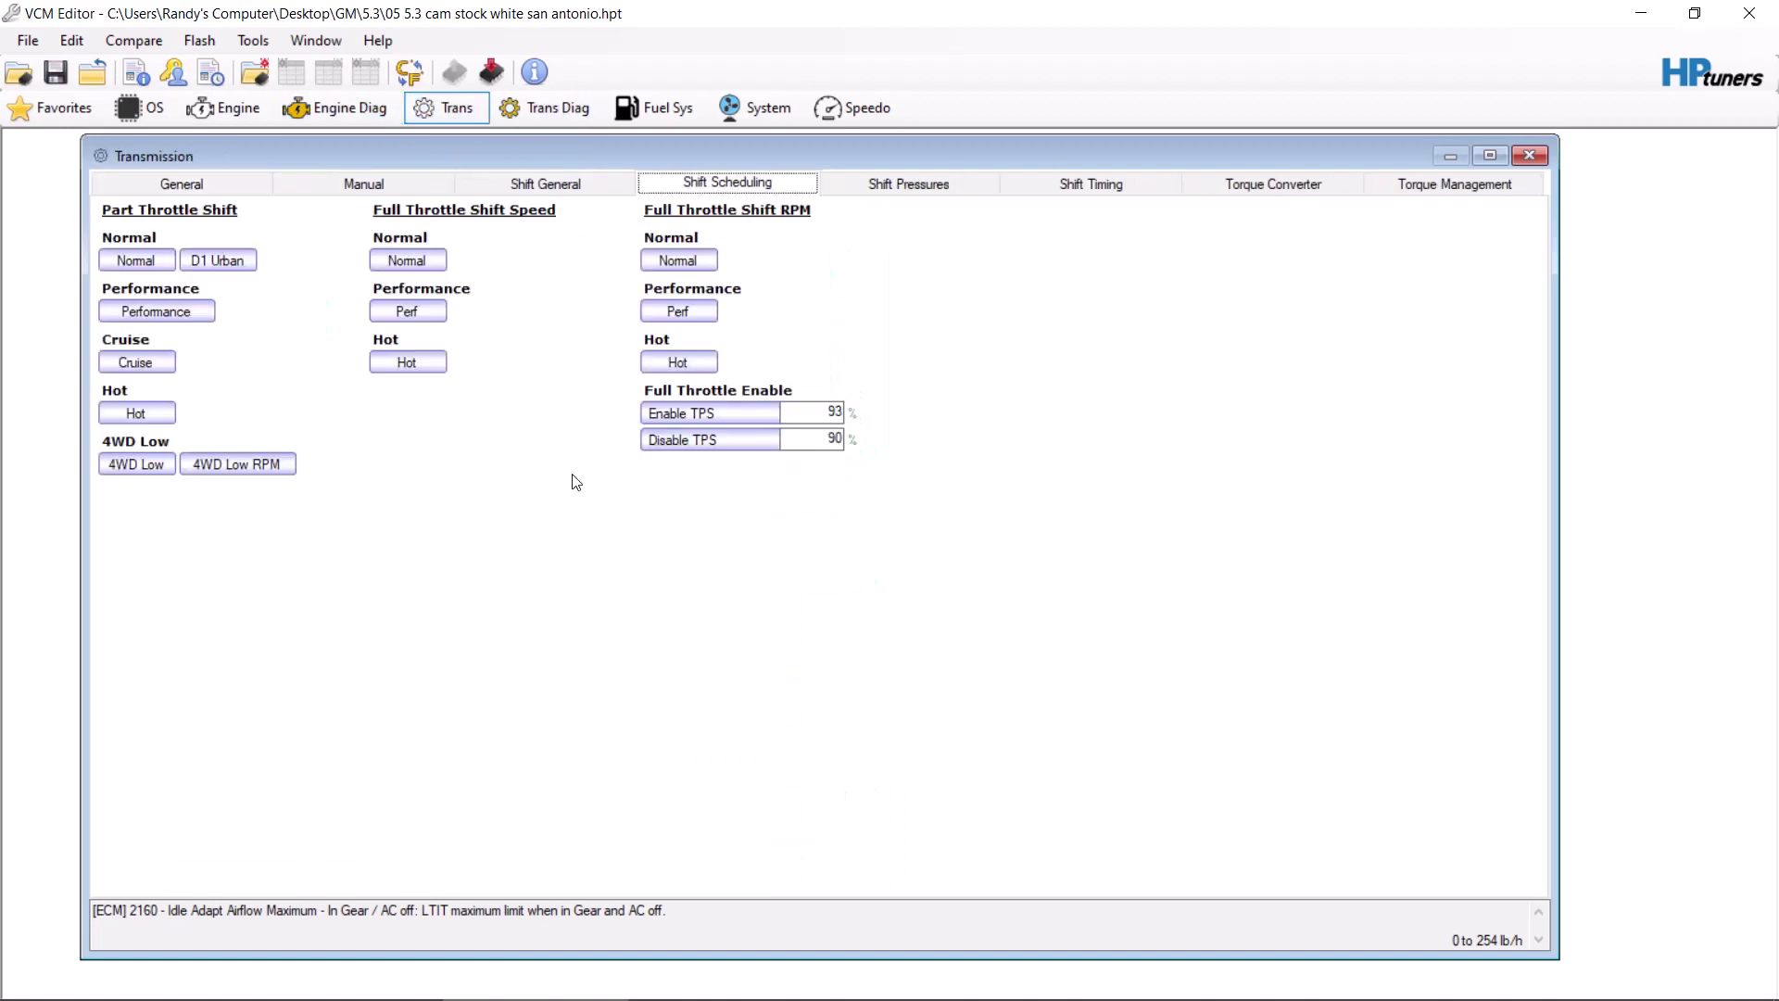
# Step: Launch the Bluecat Trans Table Generator from the desktop's BC_Trans shortcut folder and place it clear of the shift scheduling settings
pyautogui.click(342, 984)
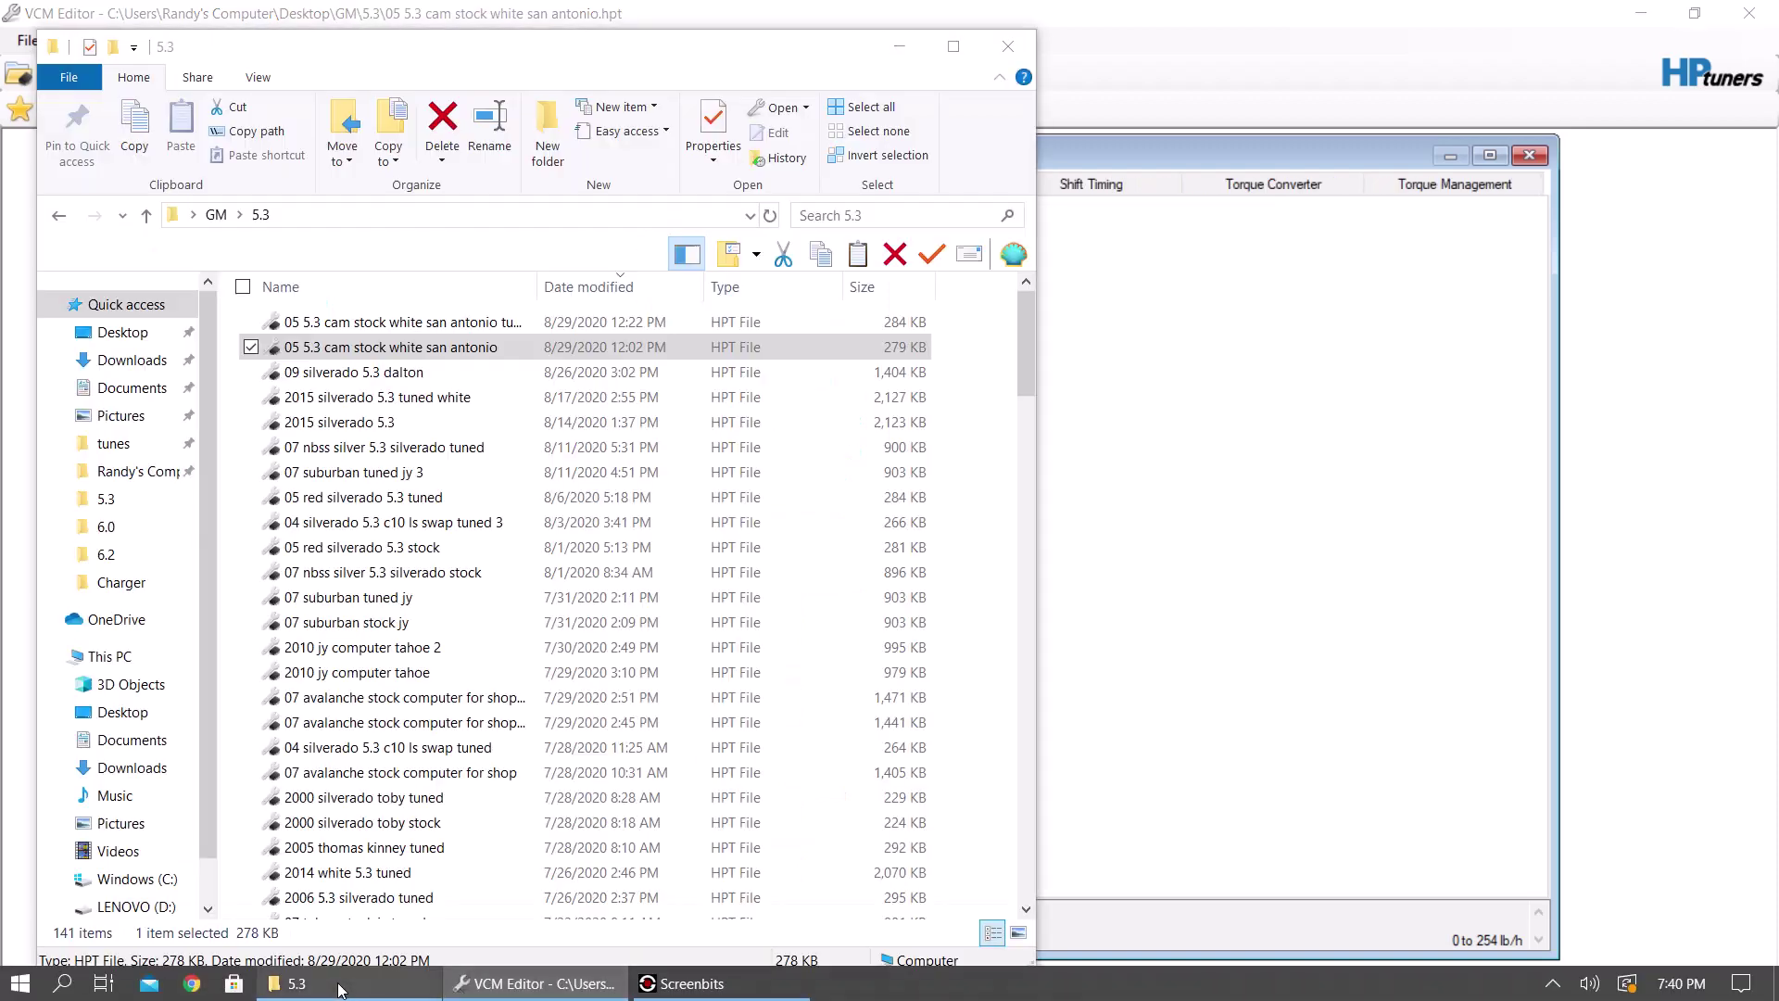
pyautogui.click(122, 331)
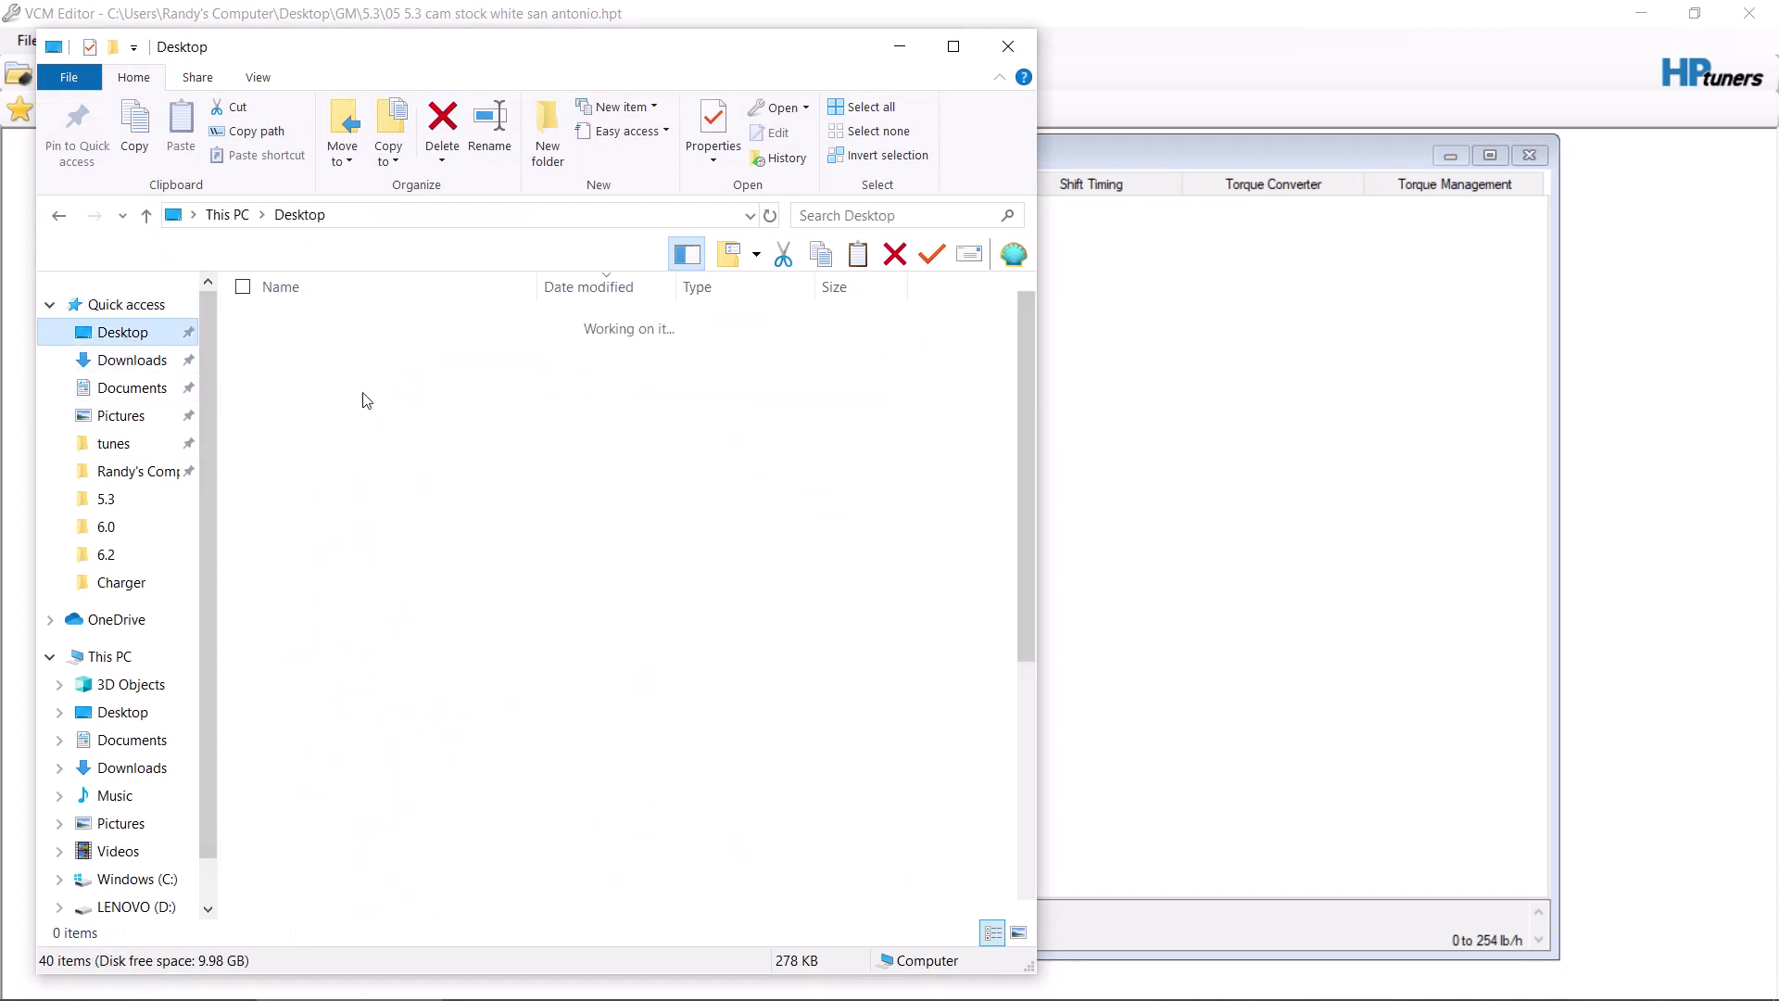
pyautogui.scroll(-2, 533, 499)
pyautogui.scroll(1, 533, 498)
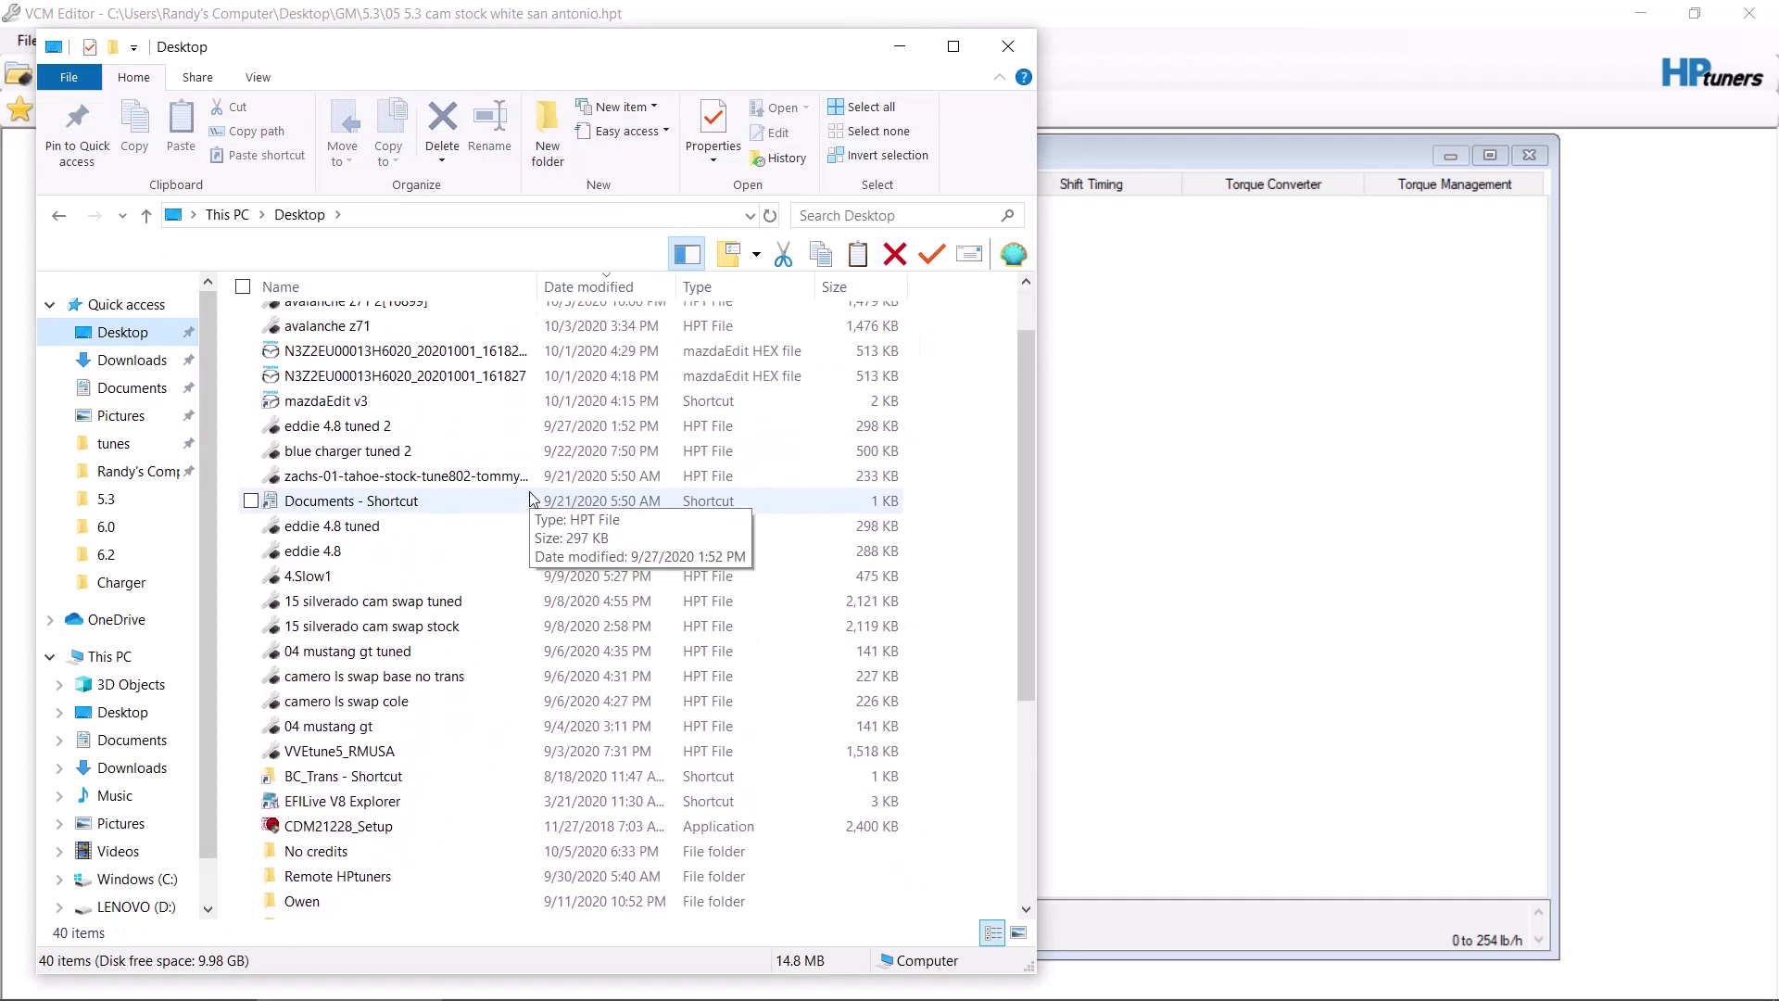
pyautogui.scroll(-1, 535, 505)
pyautogui.doubleClick(380, 625)
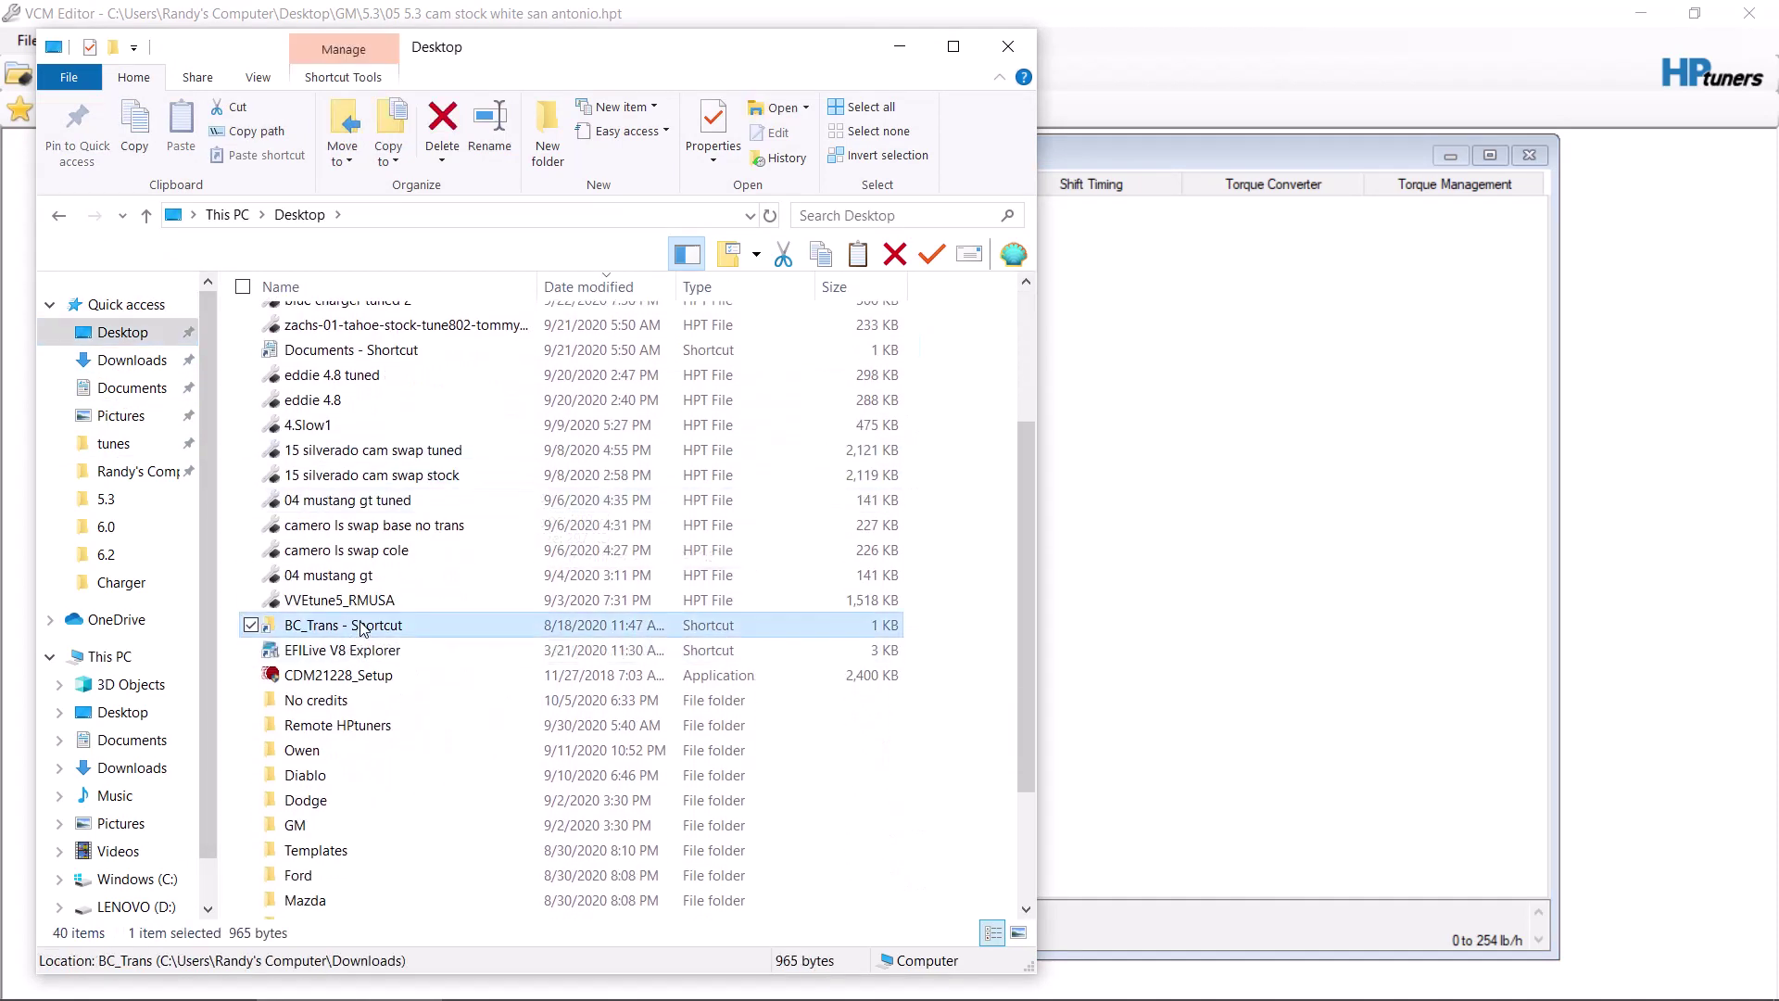
pyautogui.click(388, 356)
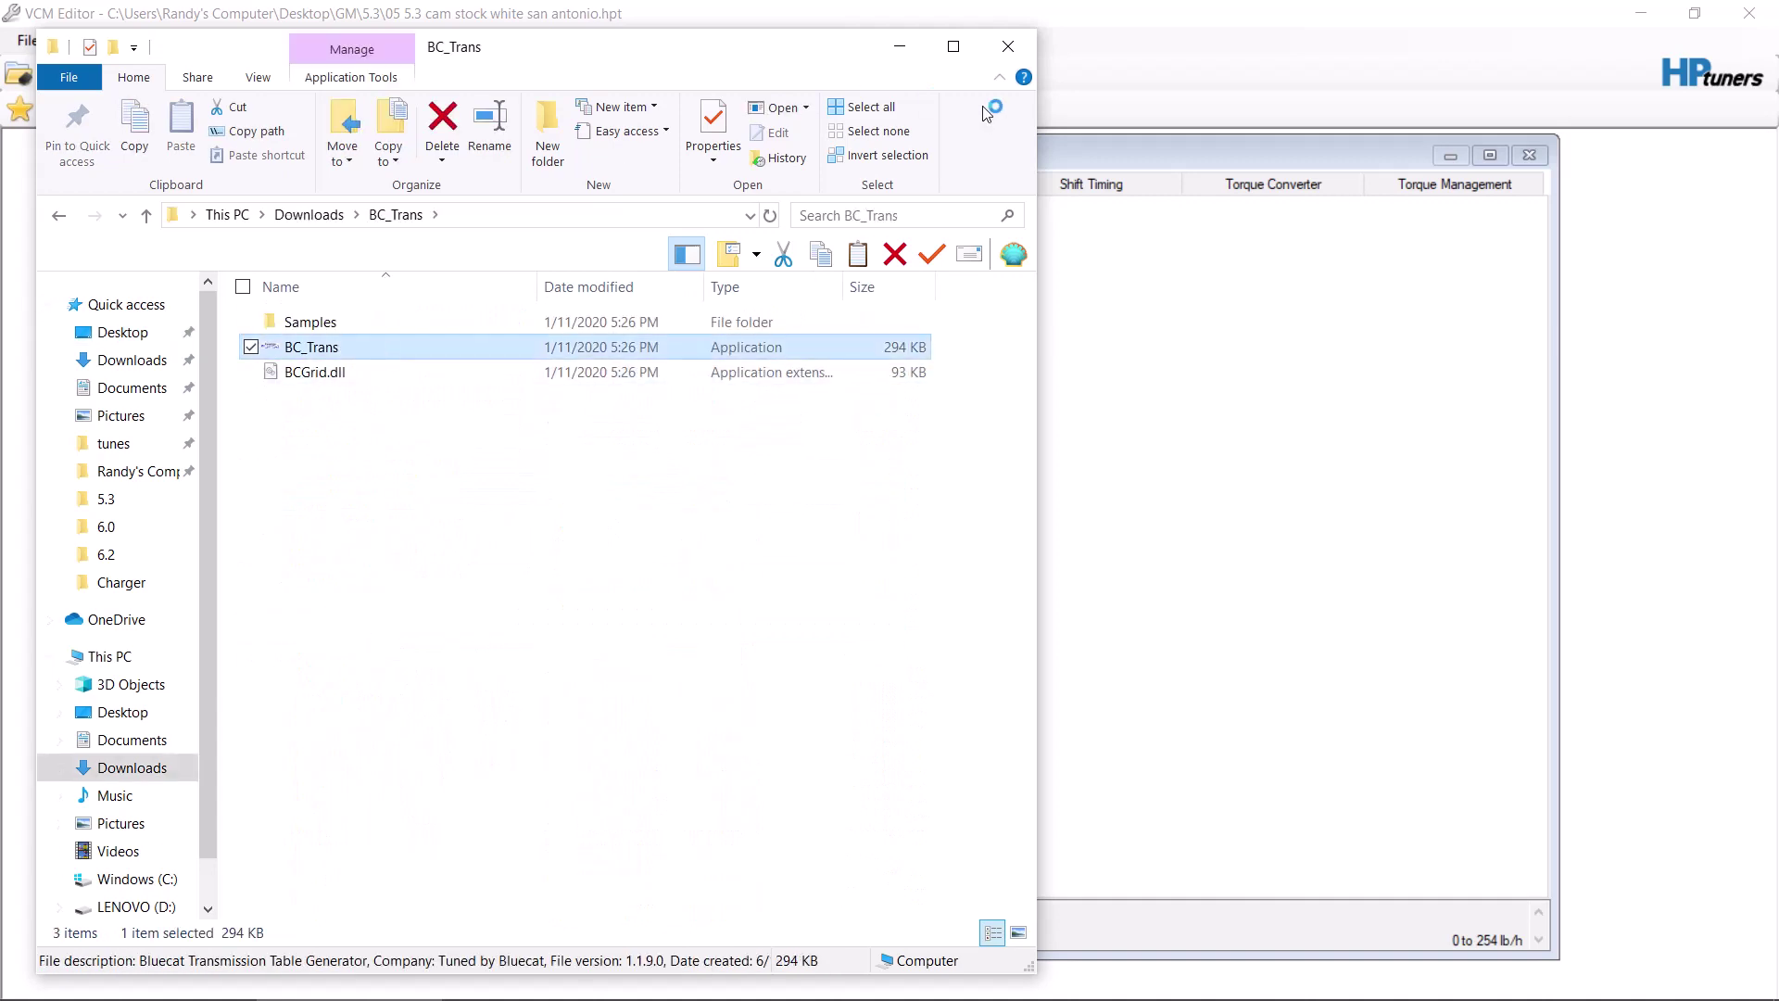
pyautogui.click(1032, 37)
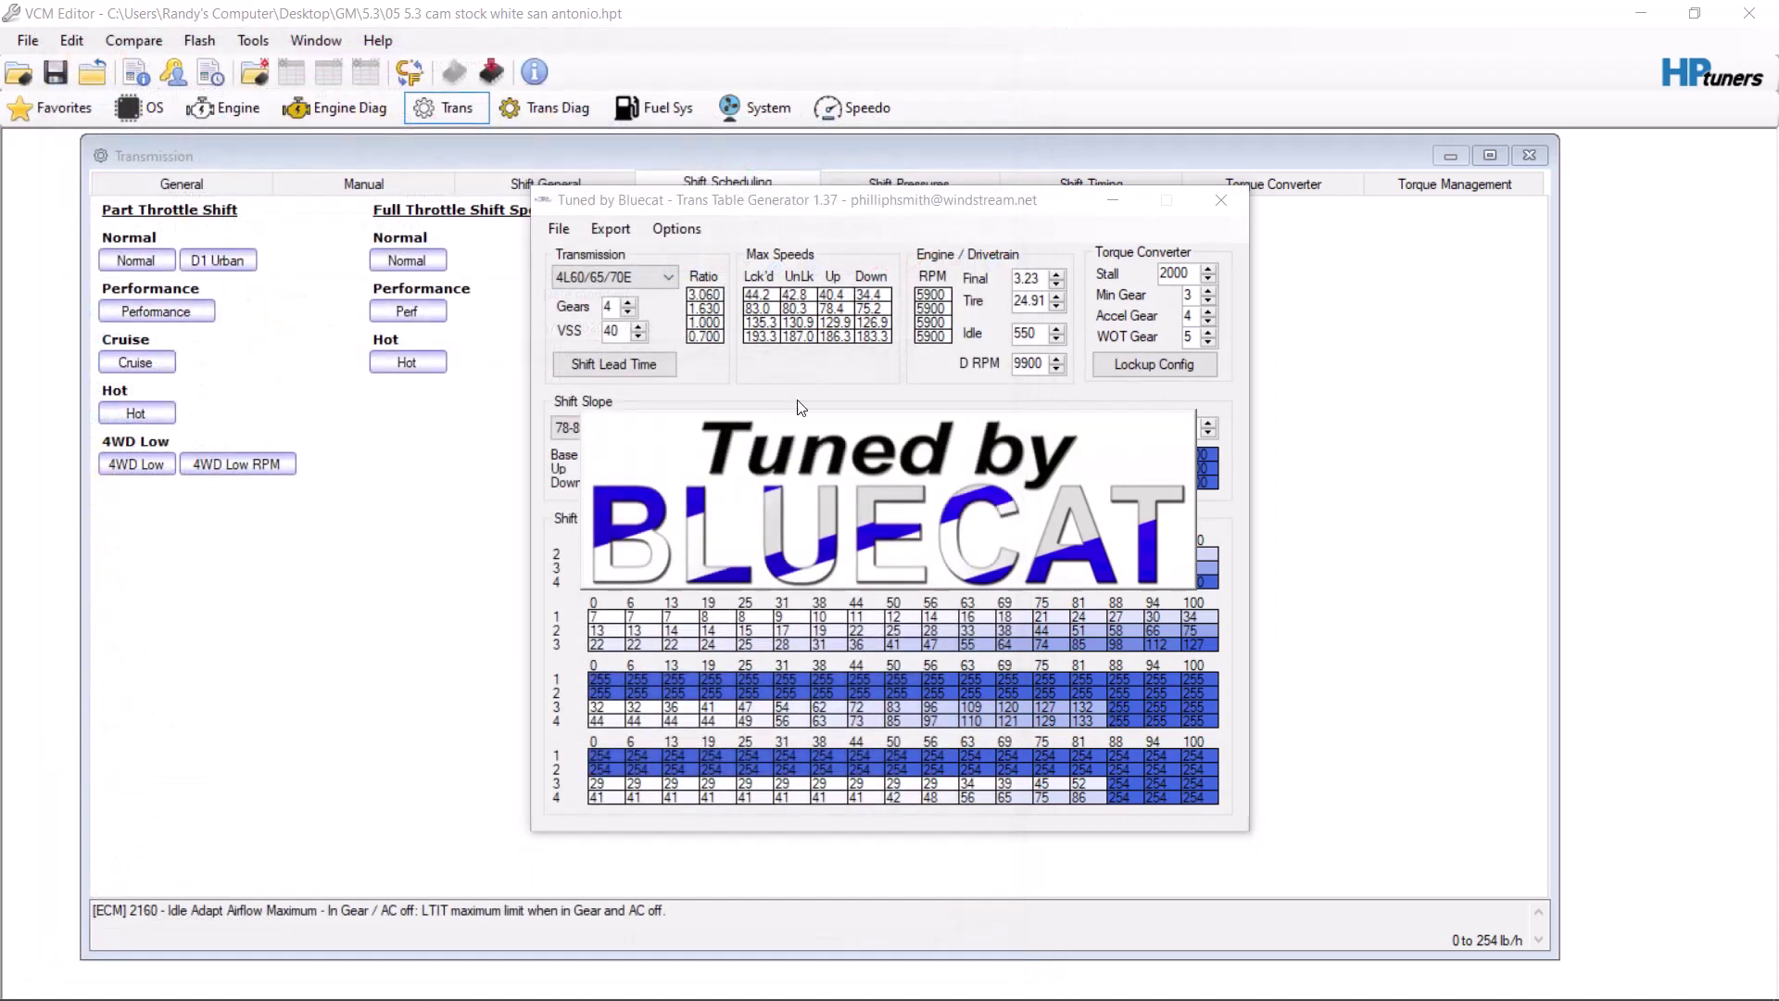
pyautogui.moveTo(869, 209); pyautogui.dragTo(1232, 267)
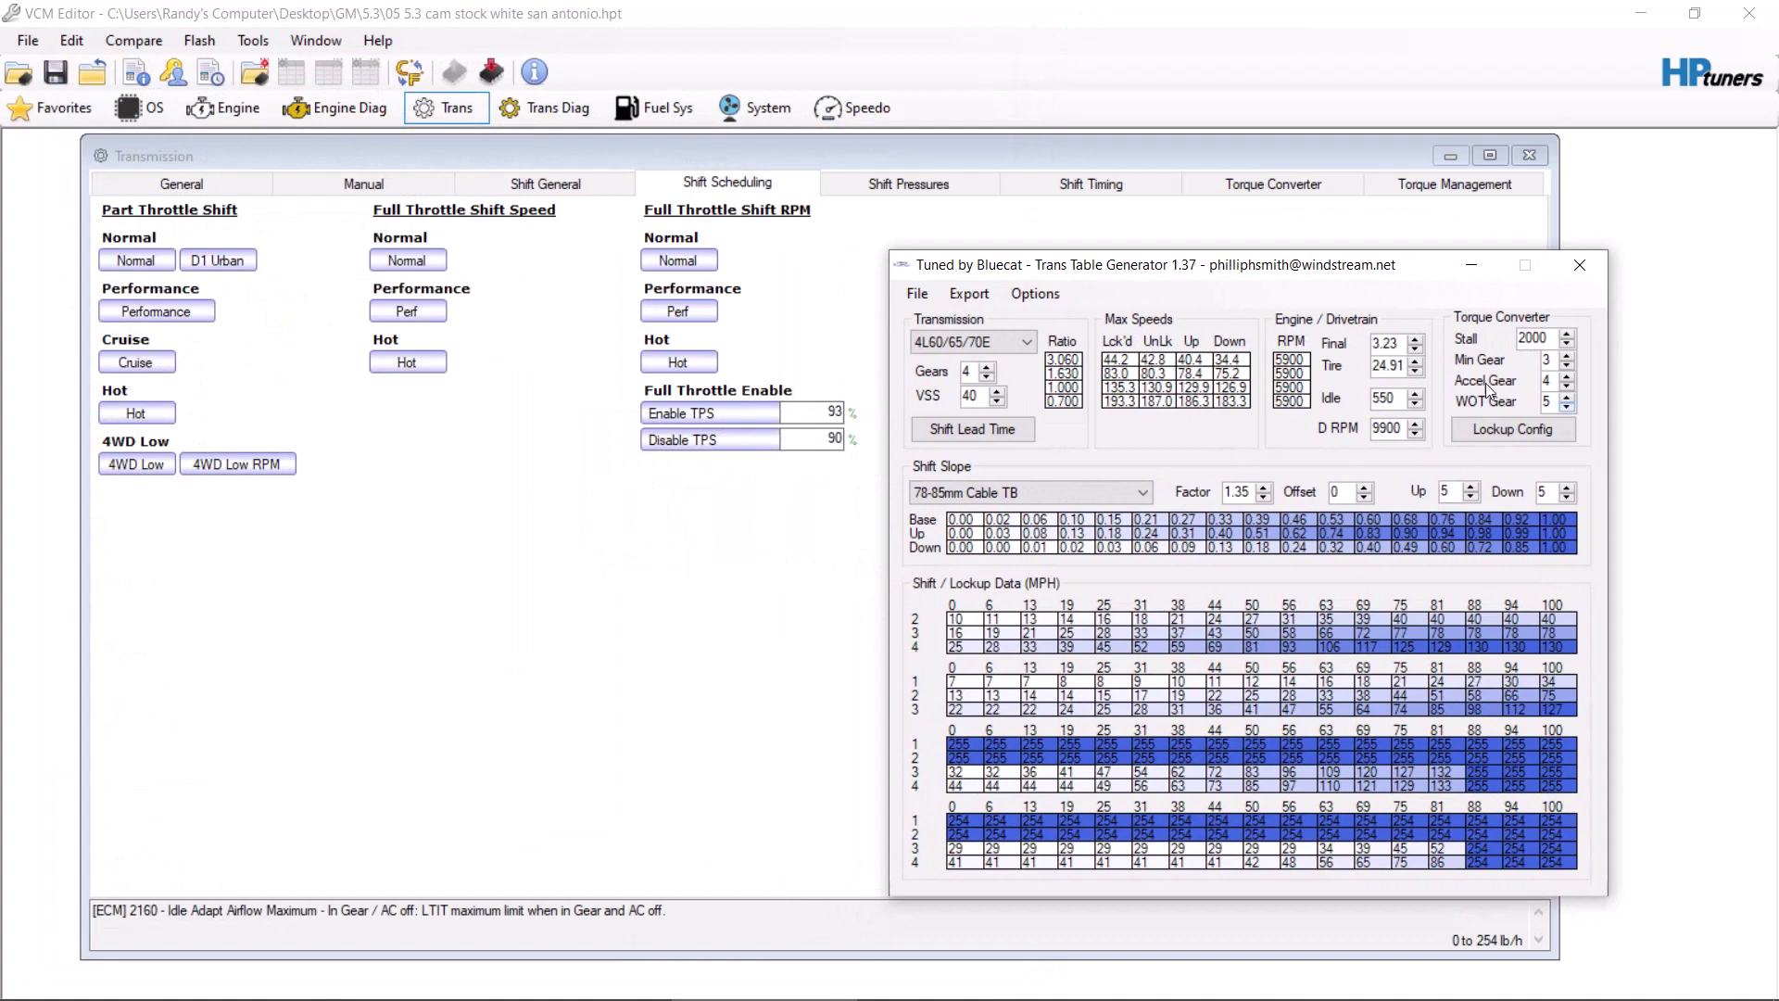
# Step: Set the table generator's final drive ratio to 3.73 and the tire size to 33
pyautogui.doubleClick(1397, 342)
pyautogui.write('3.')
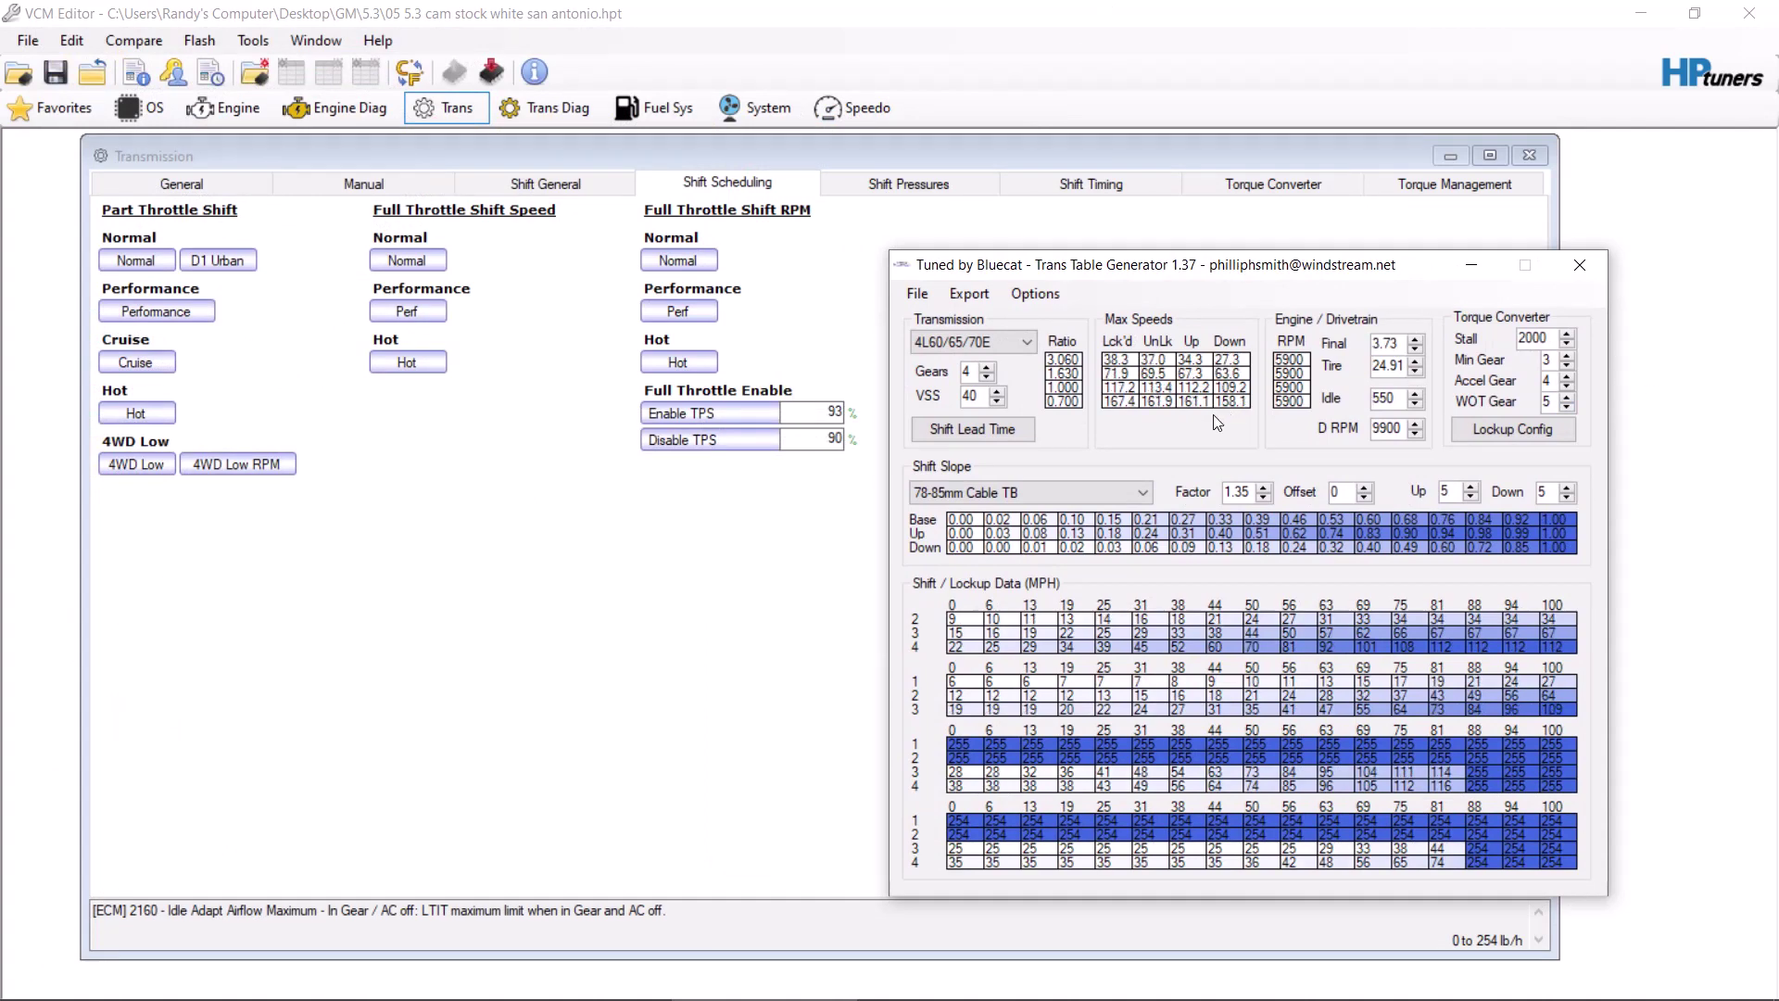
pyautogui.doubleClick(1380, 364)
pyautogui.press('BackSpace')
pyautogui.write('33')
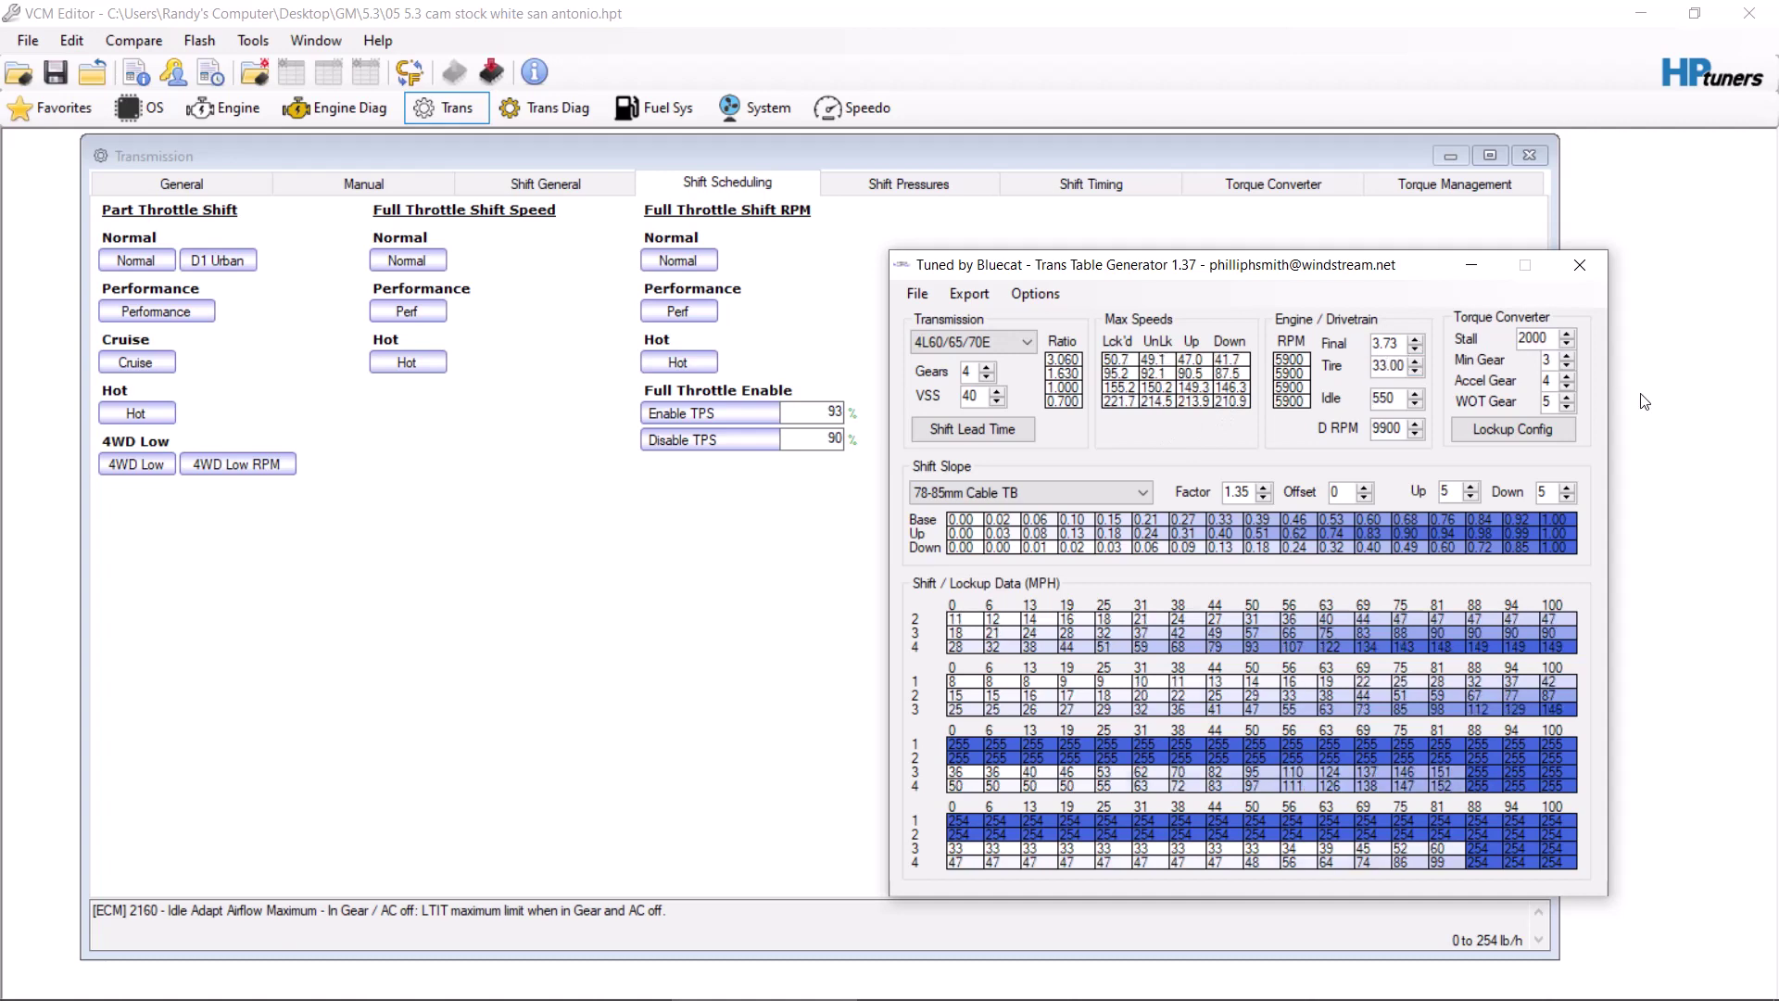
# Step: Set the table generator's shift slope to 04-Up Truck ETC and the desired shift RPM to 6300 in all four gears
pyautogui.click(1110, 493)
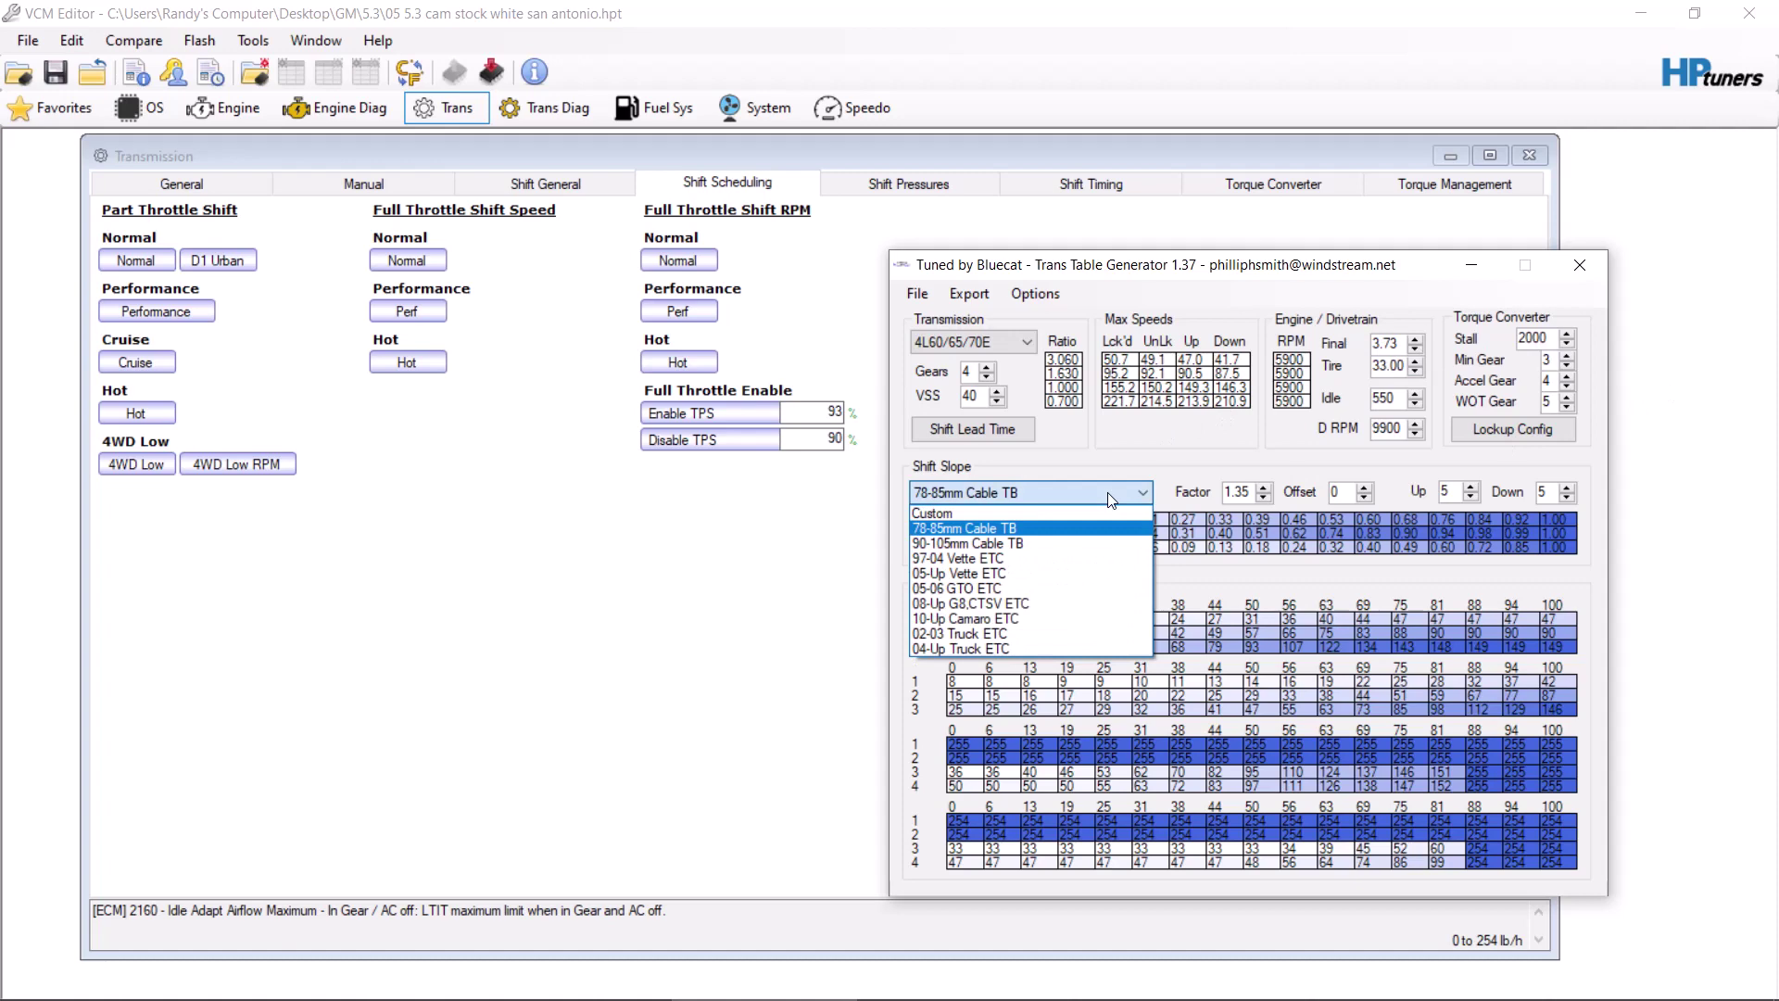
pyautogui.click(1030, 648)
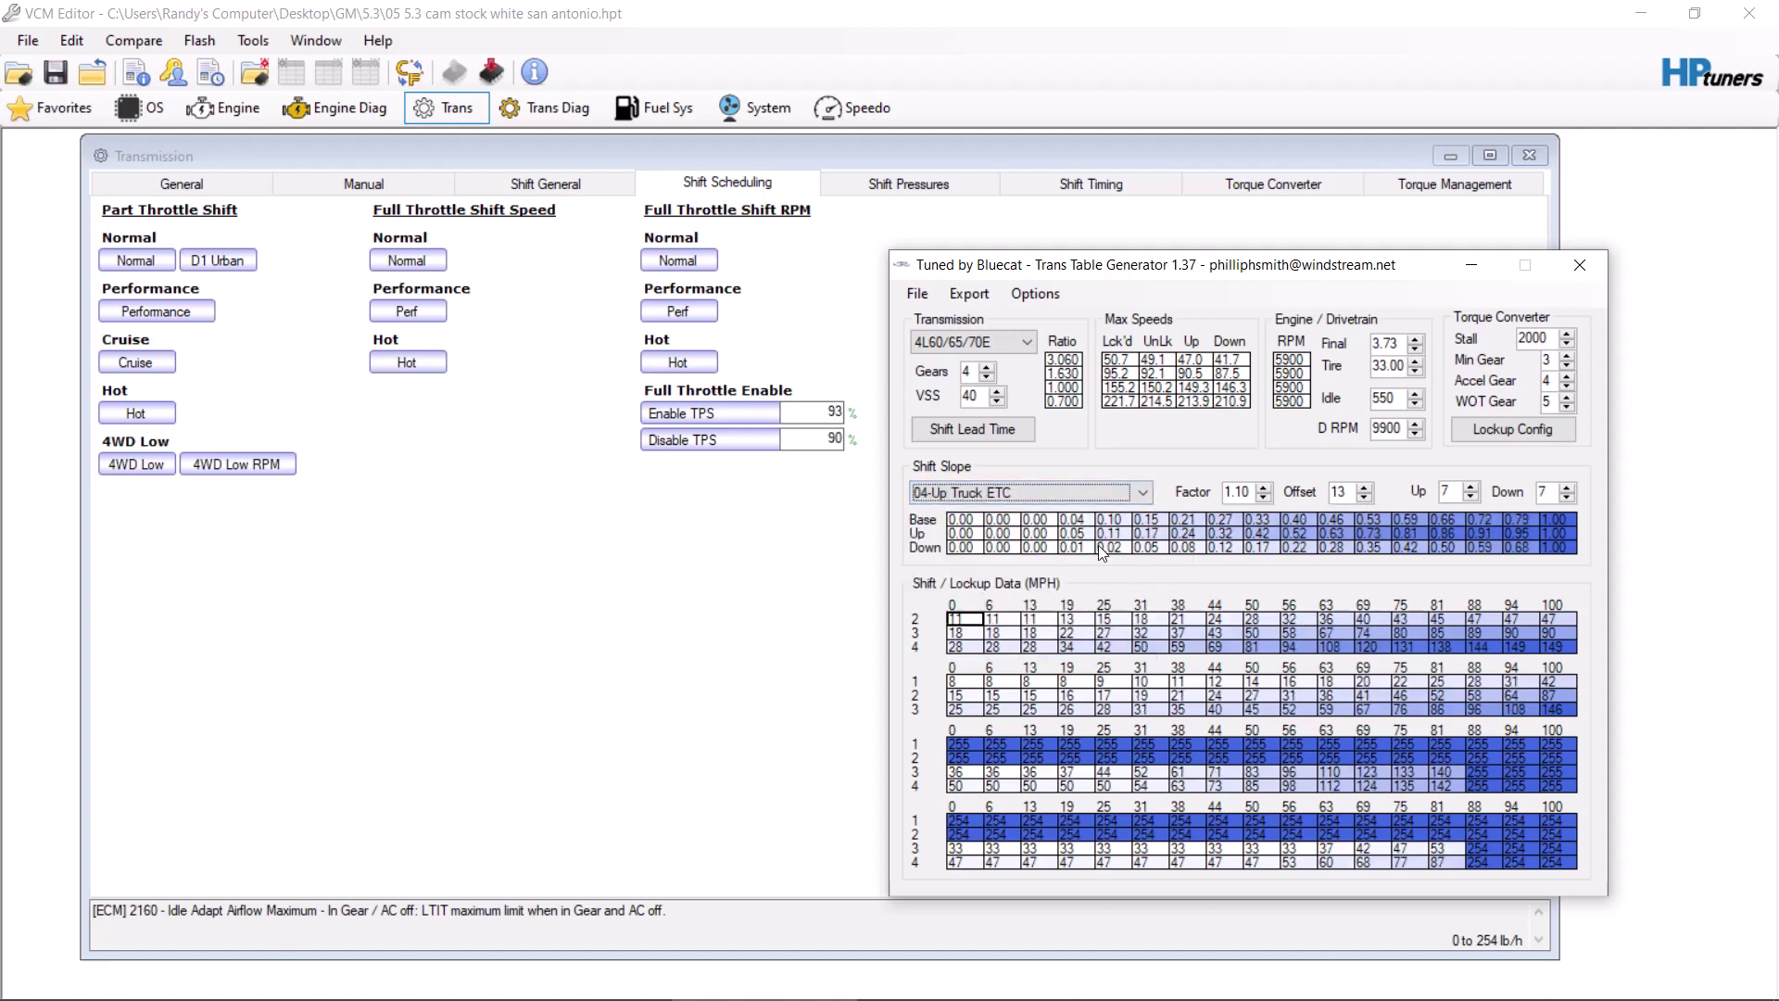
pyautogui.click(1306, 360)
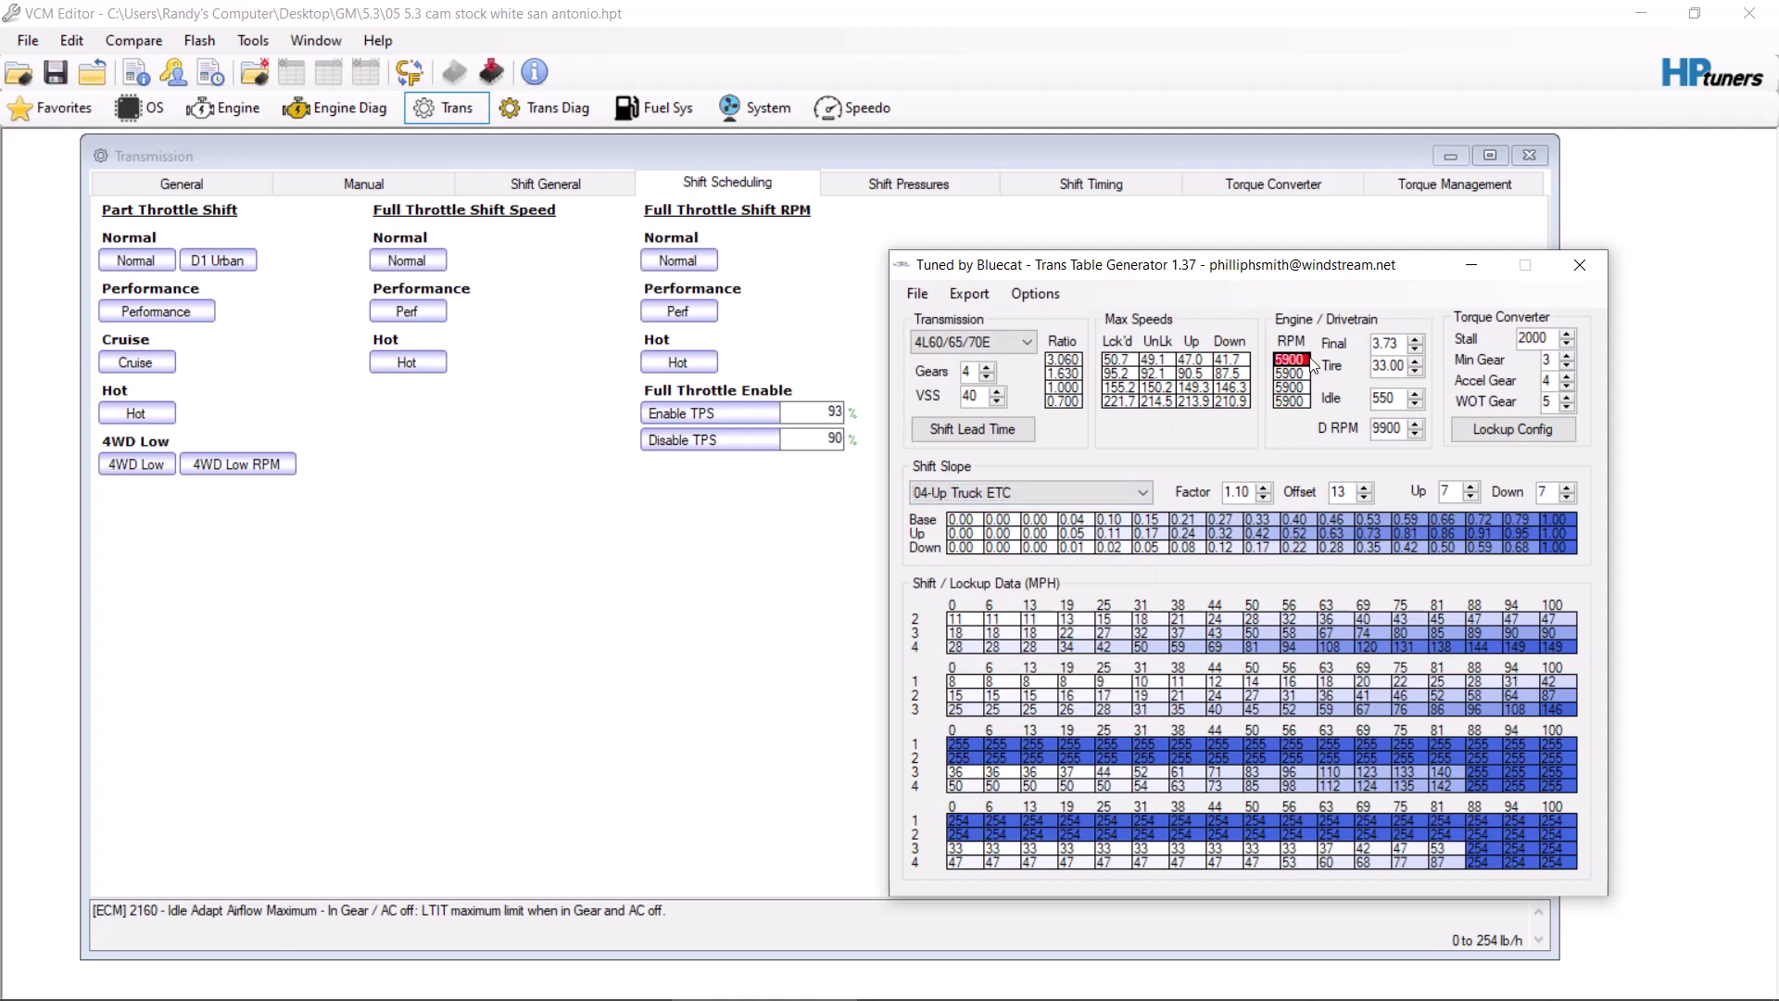
pyautogui.write('6300')
pyautogui.press('Return')
pyautogui.write('6300')
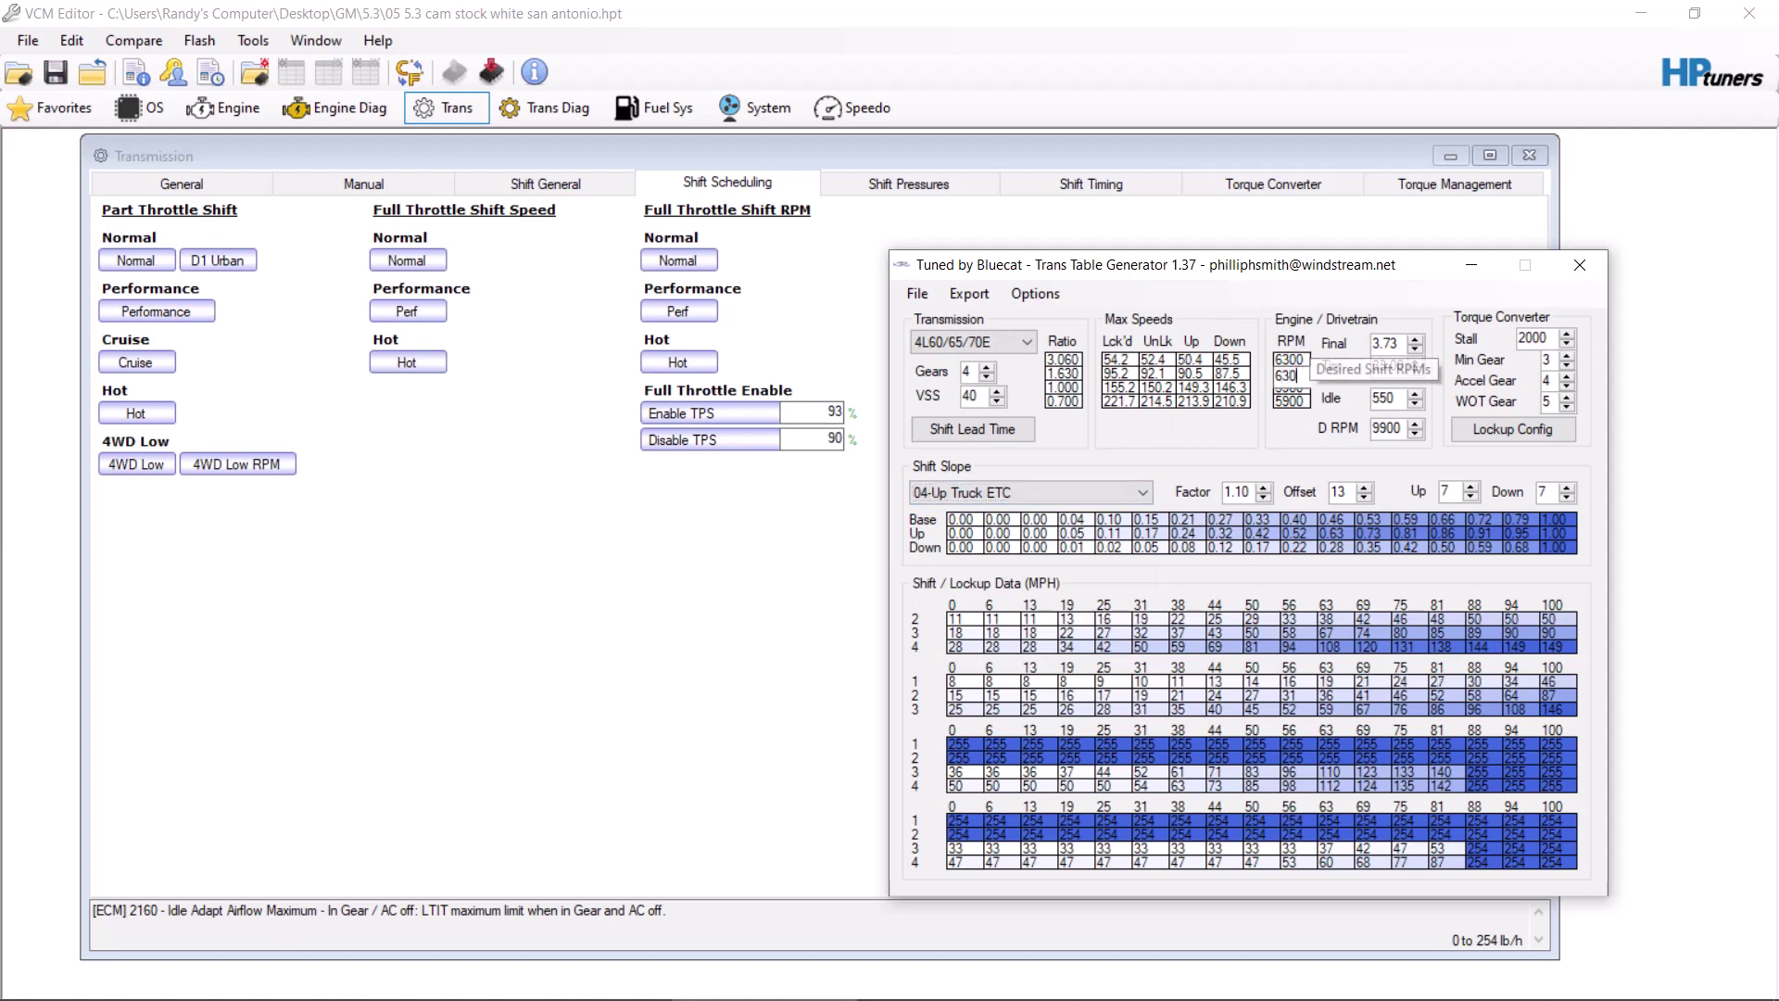
pyautogui.press('Return')
pyautogui.write('6300')
pyautogui.press('Return')
pyautogui.write('6300')
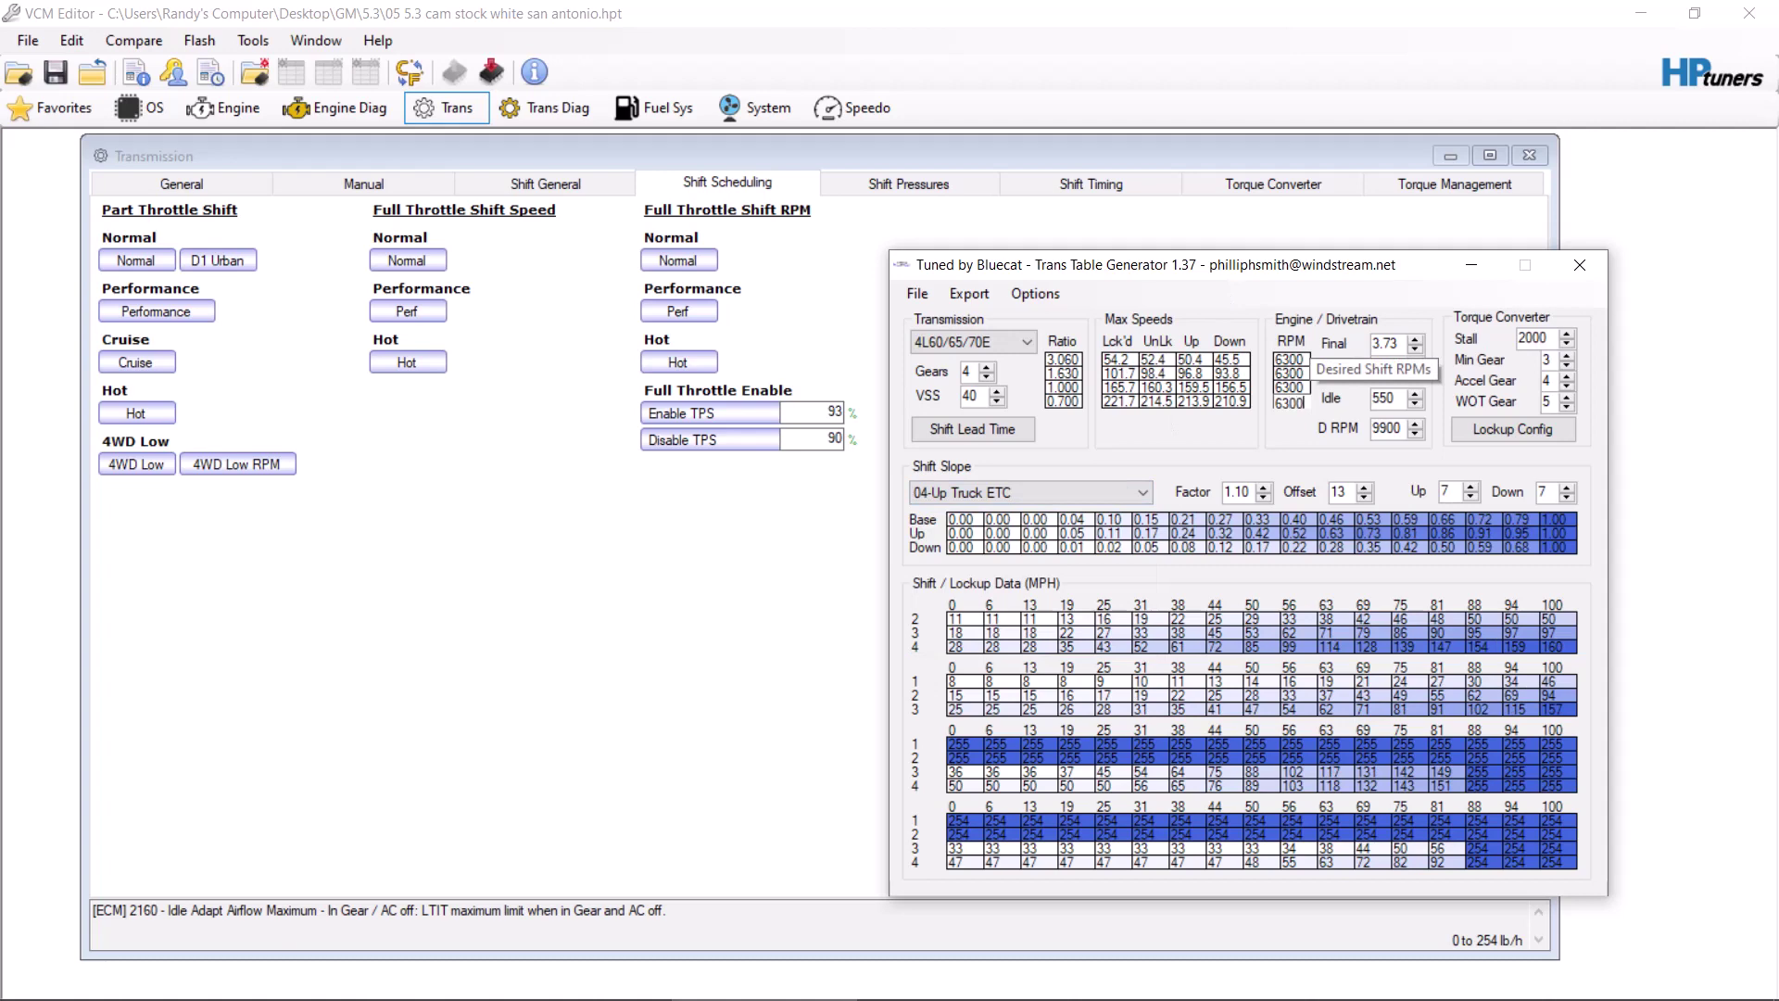
pyautogui.press('Return')
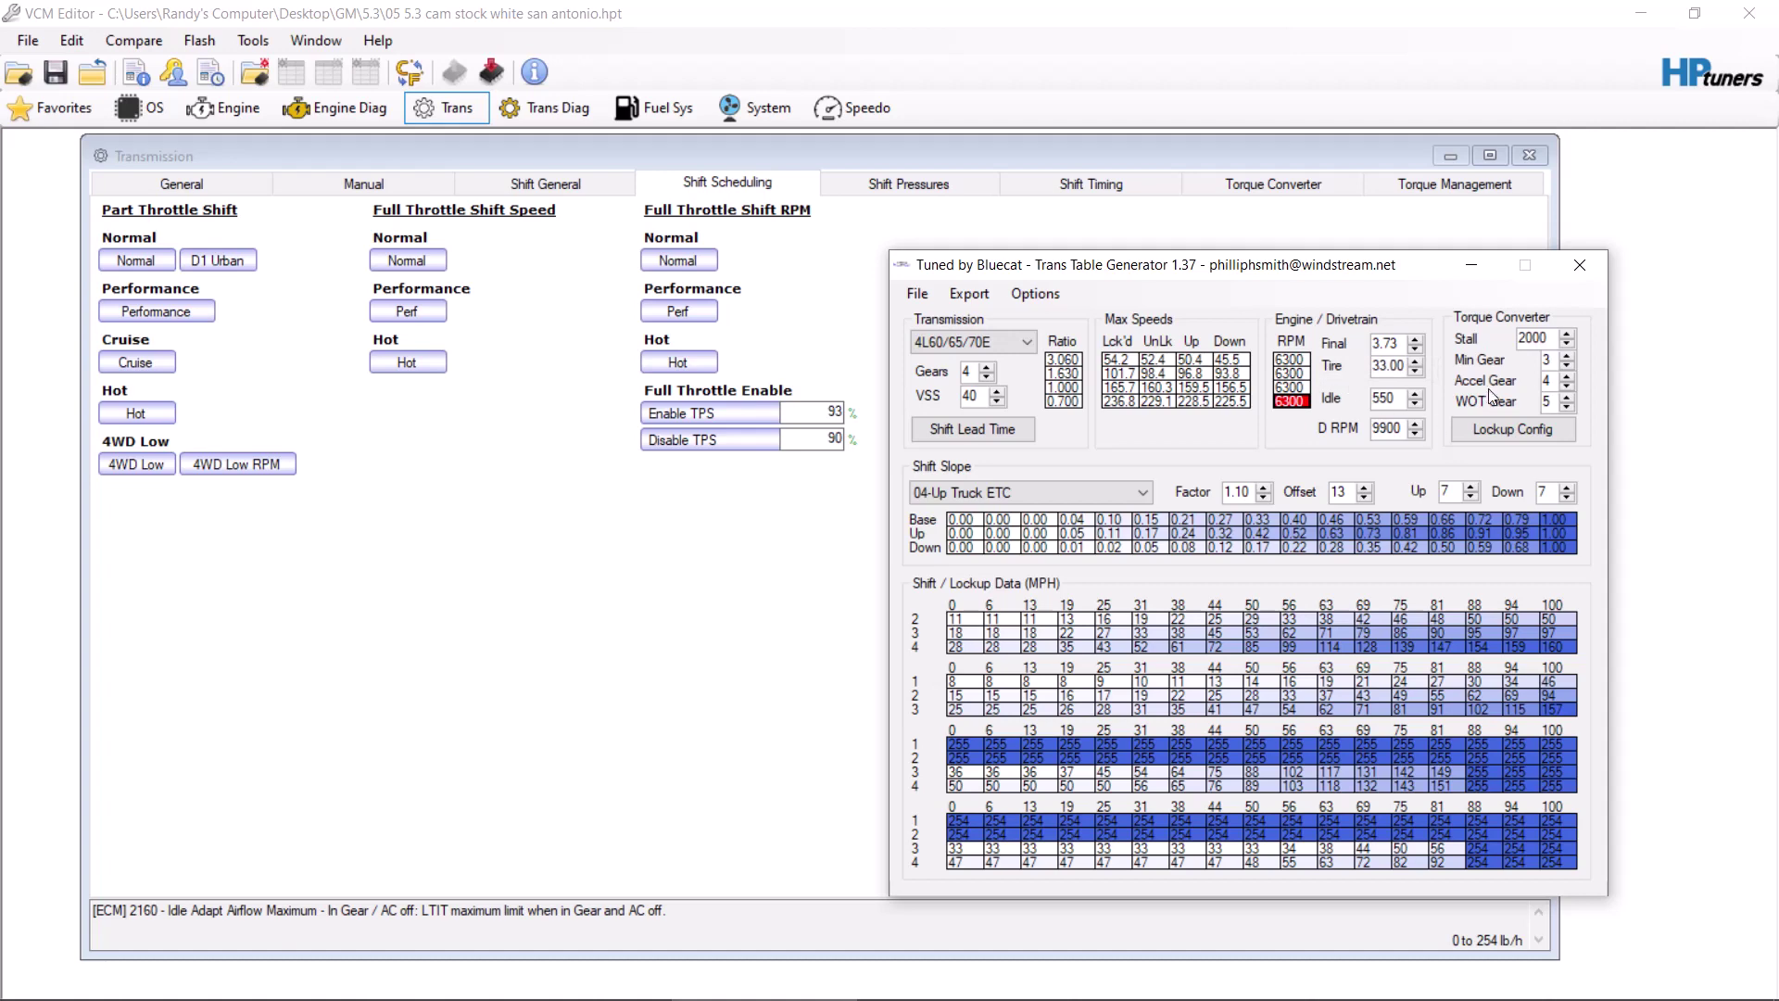
# Step: Raise the torque converter's minimum gear to 4 and copy the main shift table from the generator's export window
pyautogui.click(1568, 355)
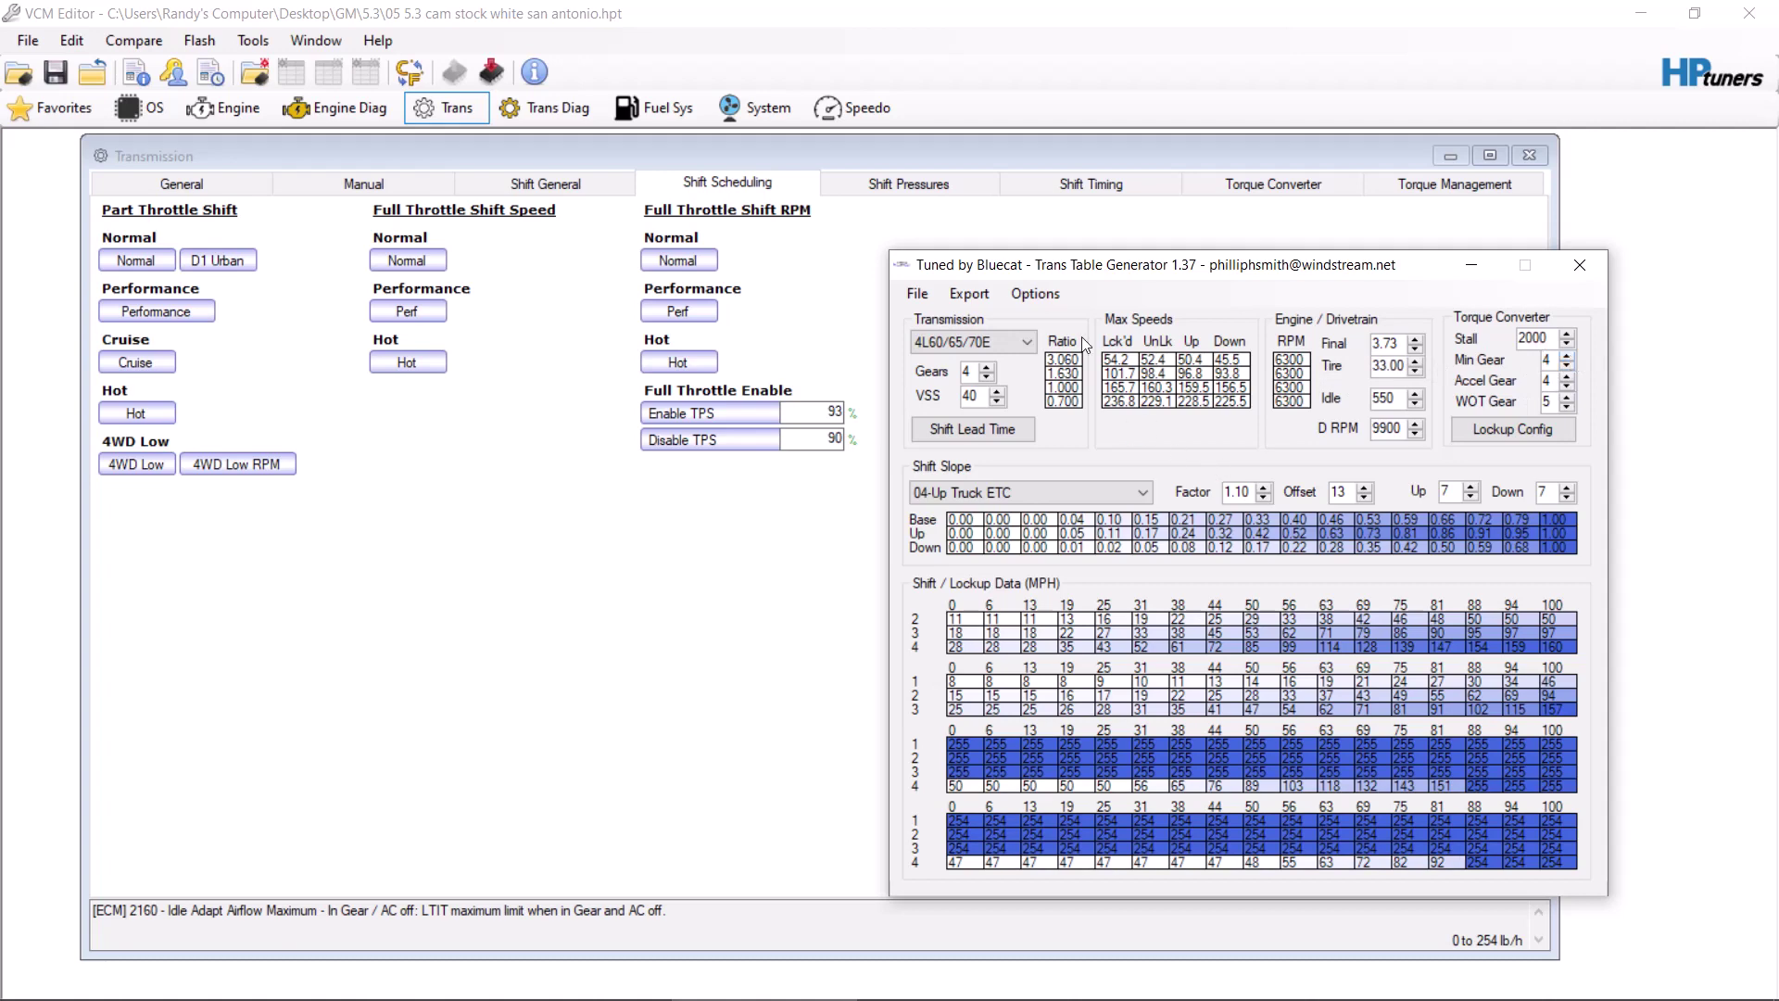
pyautogui.click(992, 302)
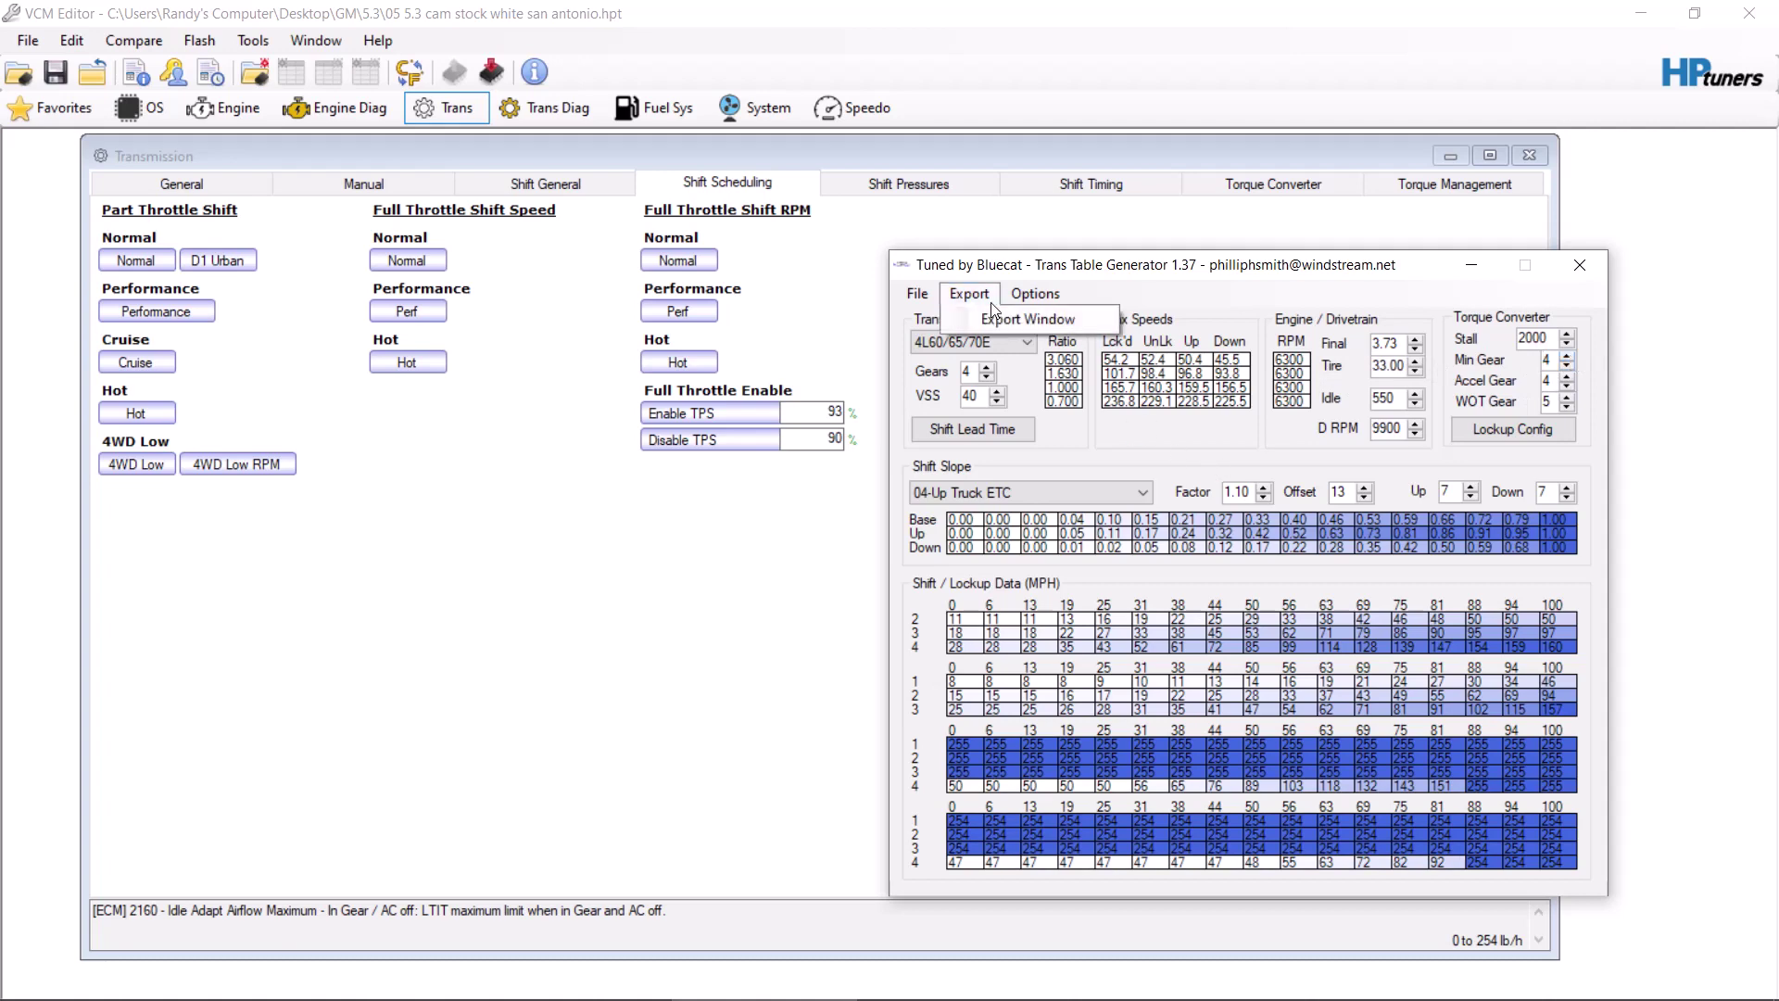
pyautogui.click(1001, 328)
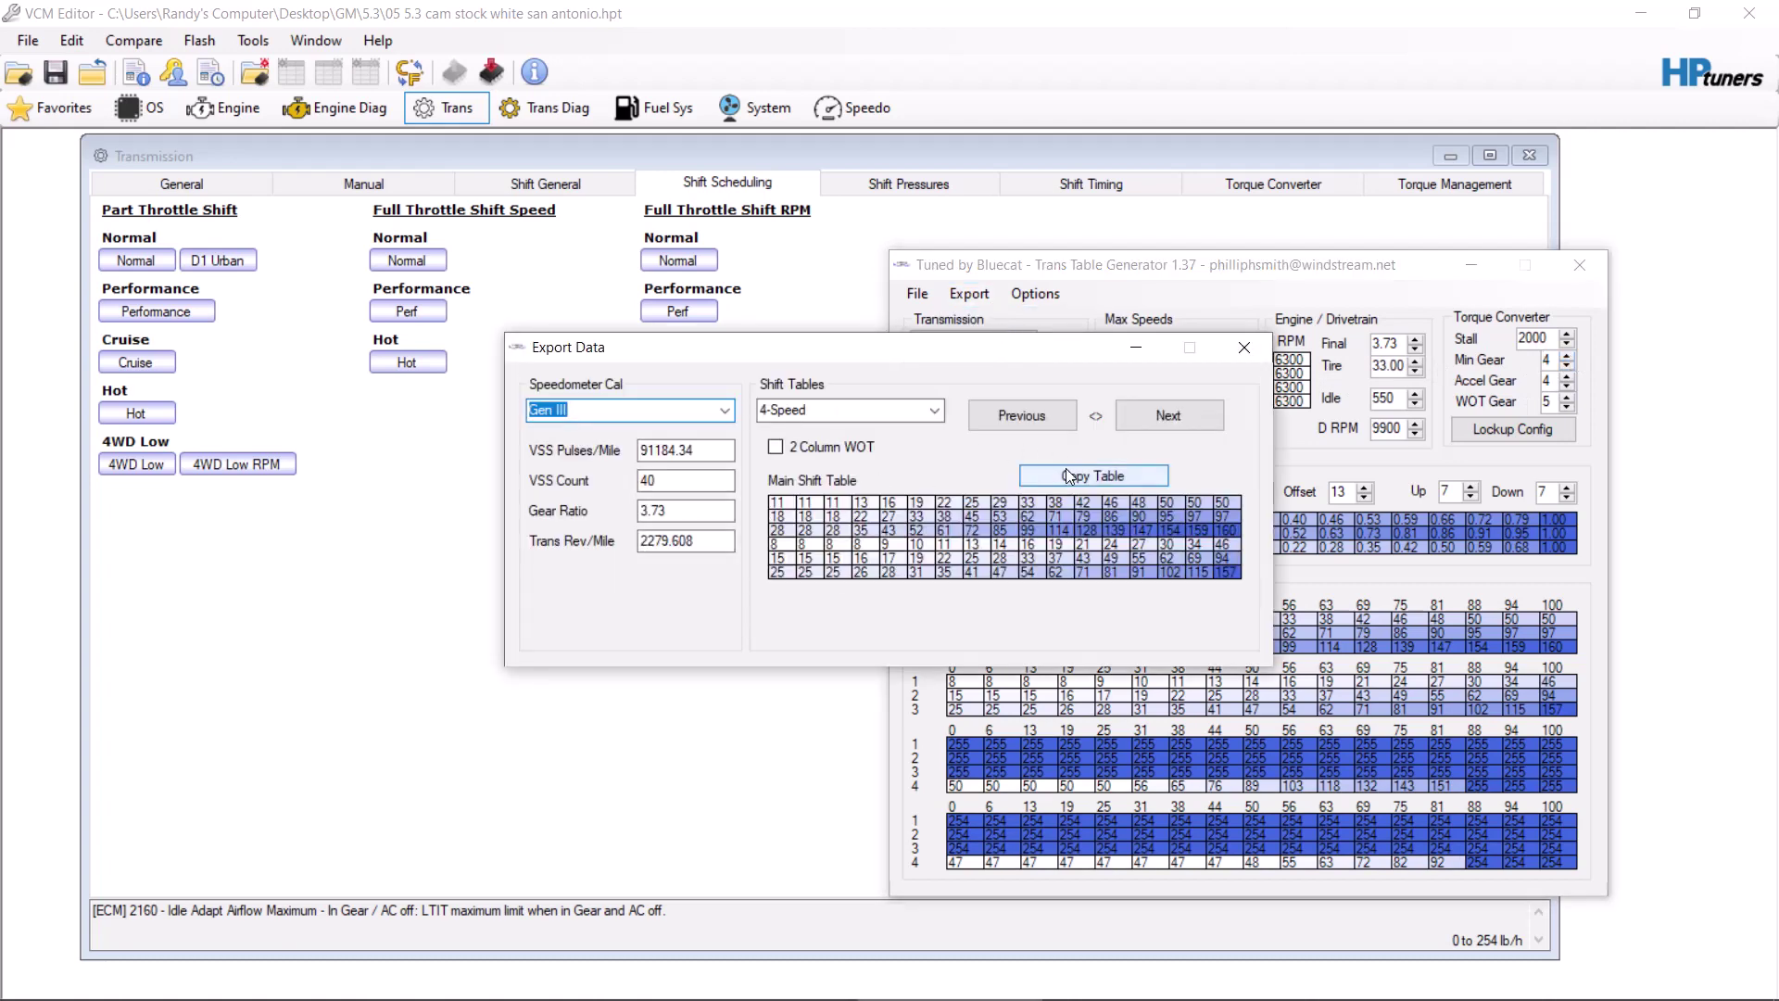
pyautogui.click(1093, 475)
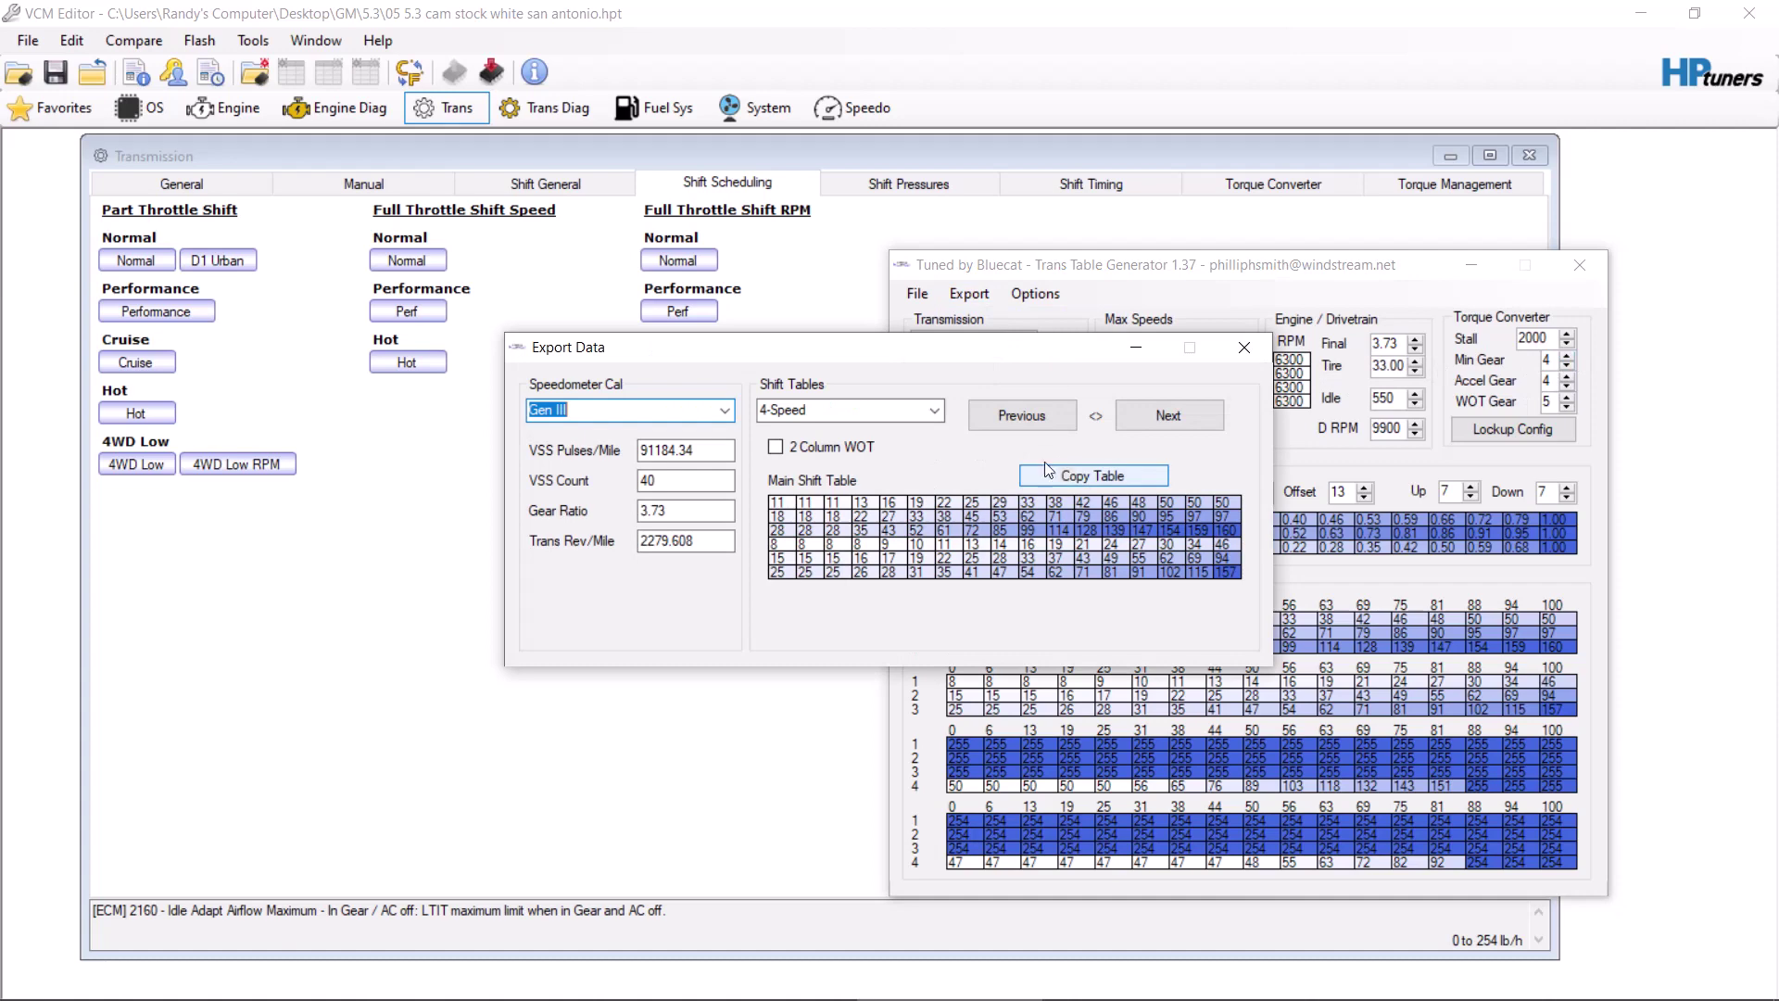
pyautogui.click(1101, 481)
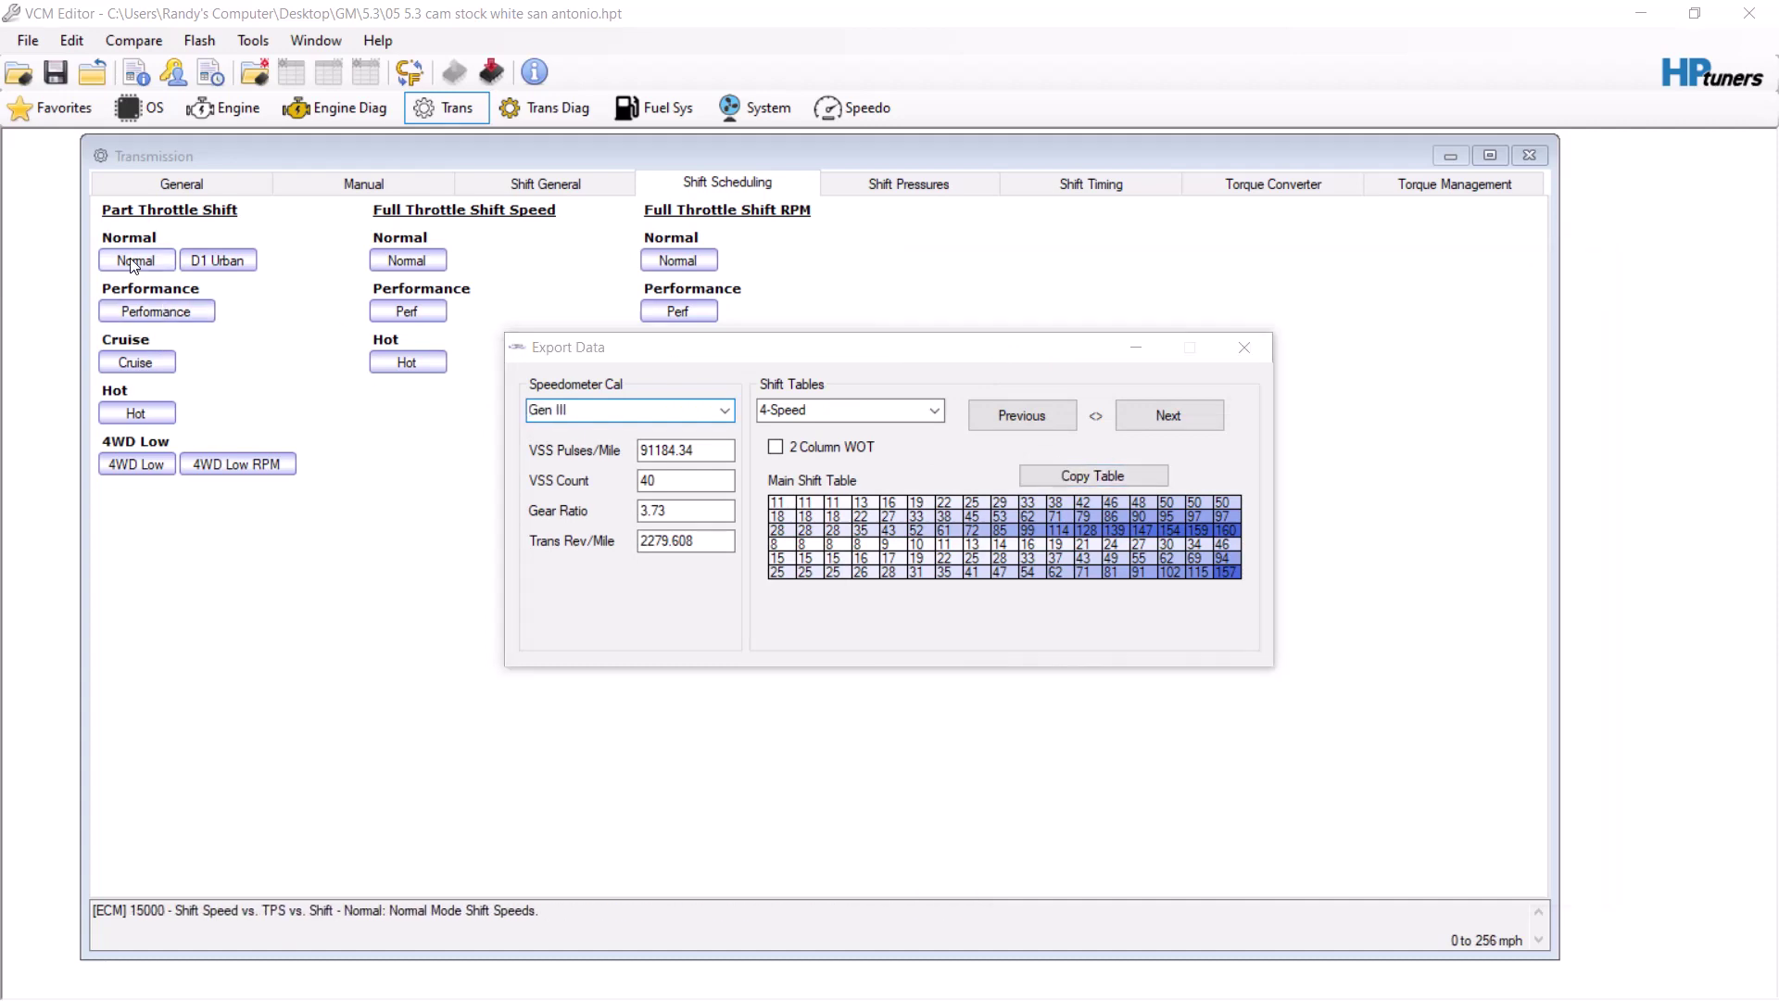
# Step: Compare the exported main, WOT shift and WOT RPM tables with the tune's Normal part-throttle, full-throttle speed and full-throttle RPM tables
pyautogui.moveTo(713, 349); pyautogui.dragTo(757, 576)
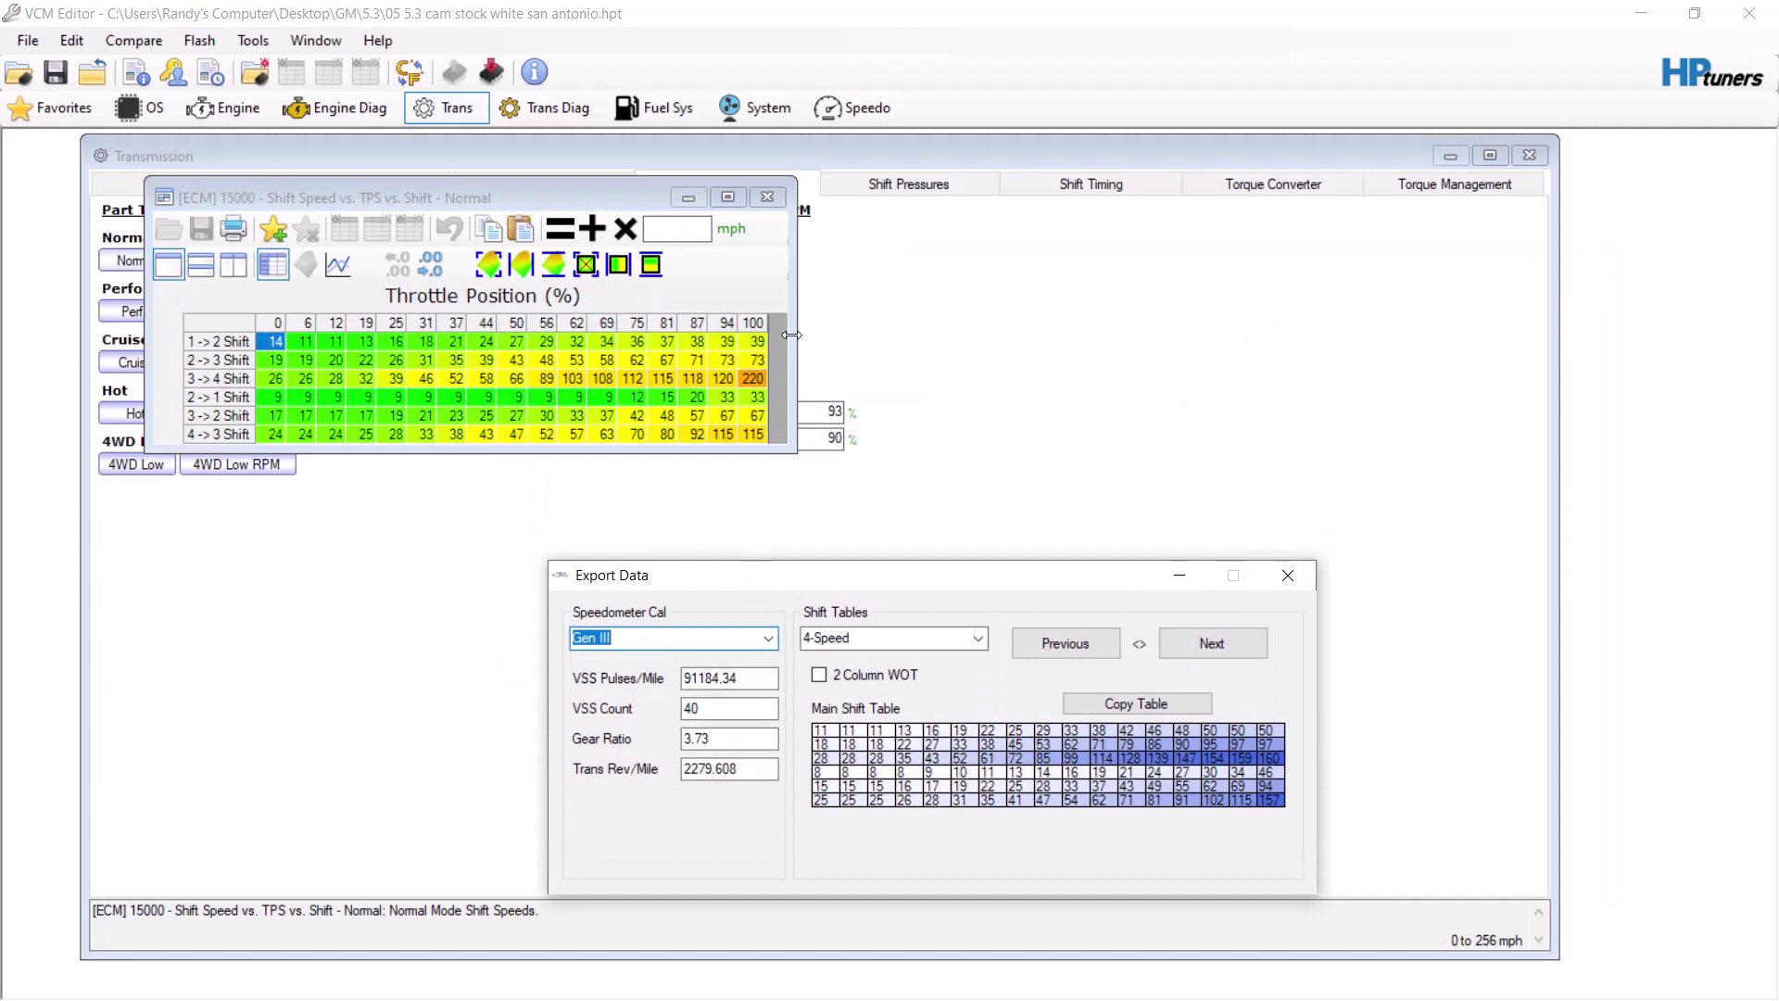
pyautogui.click(768, 198)
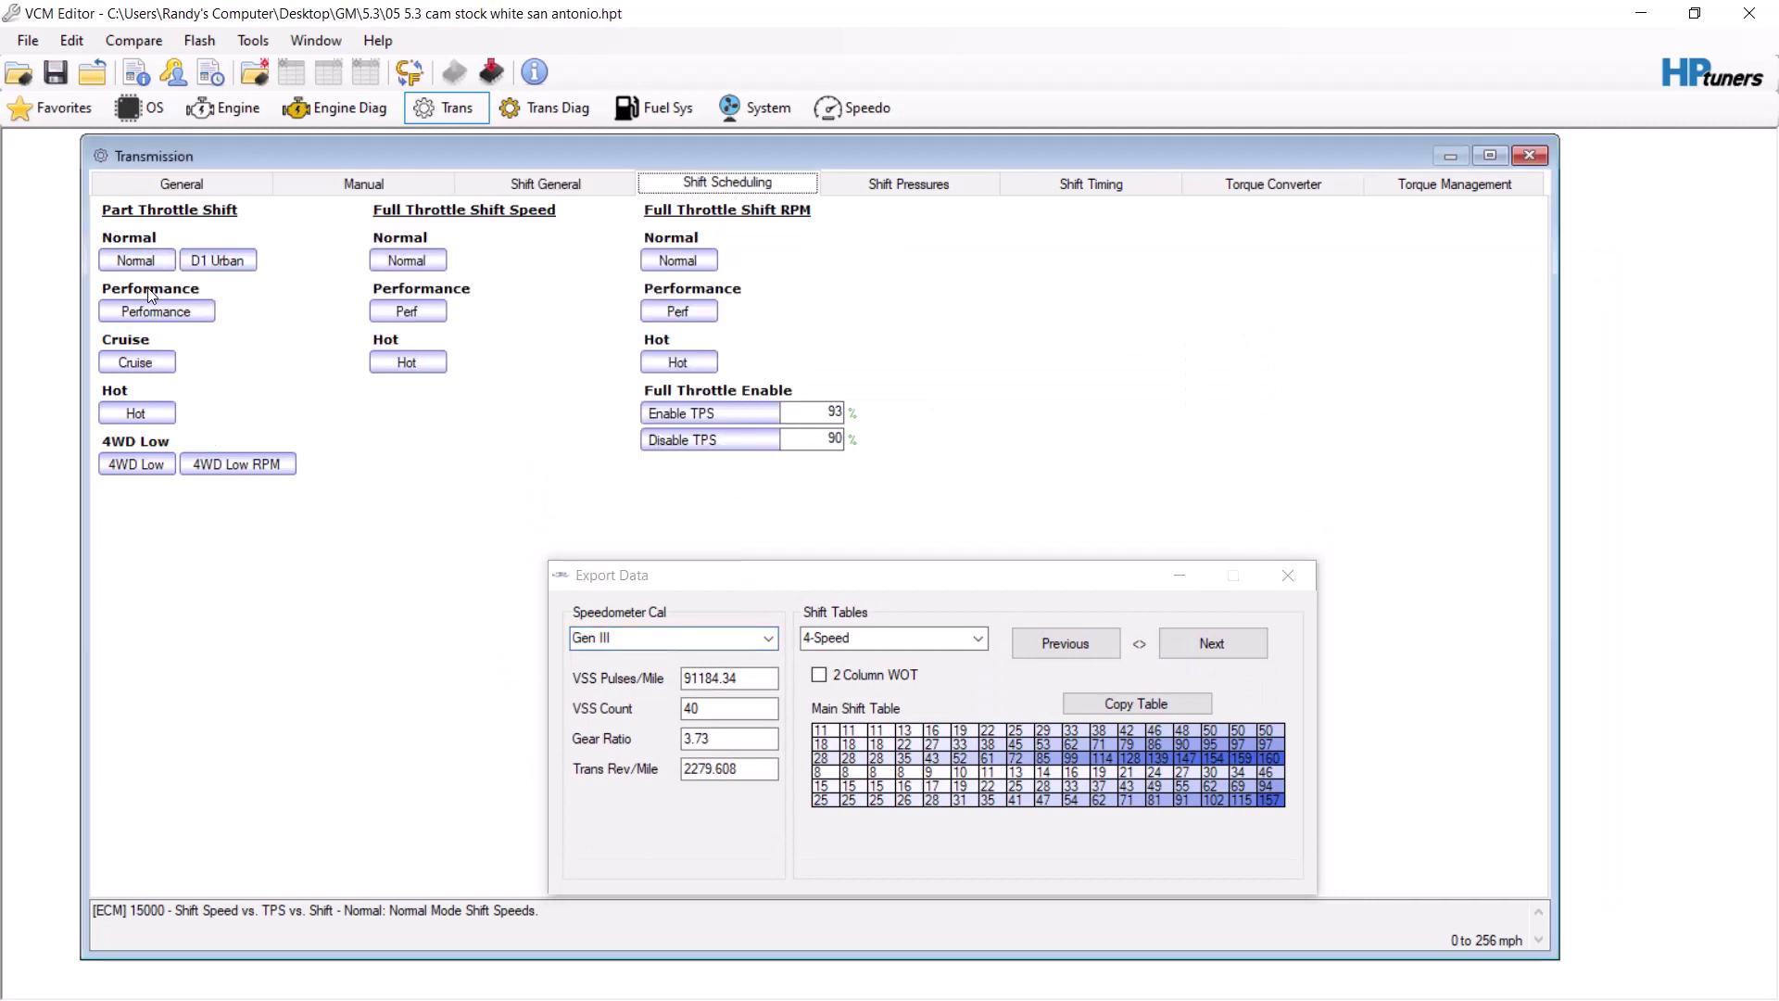
pyautogui.click(1255, 647)
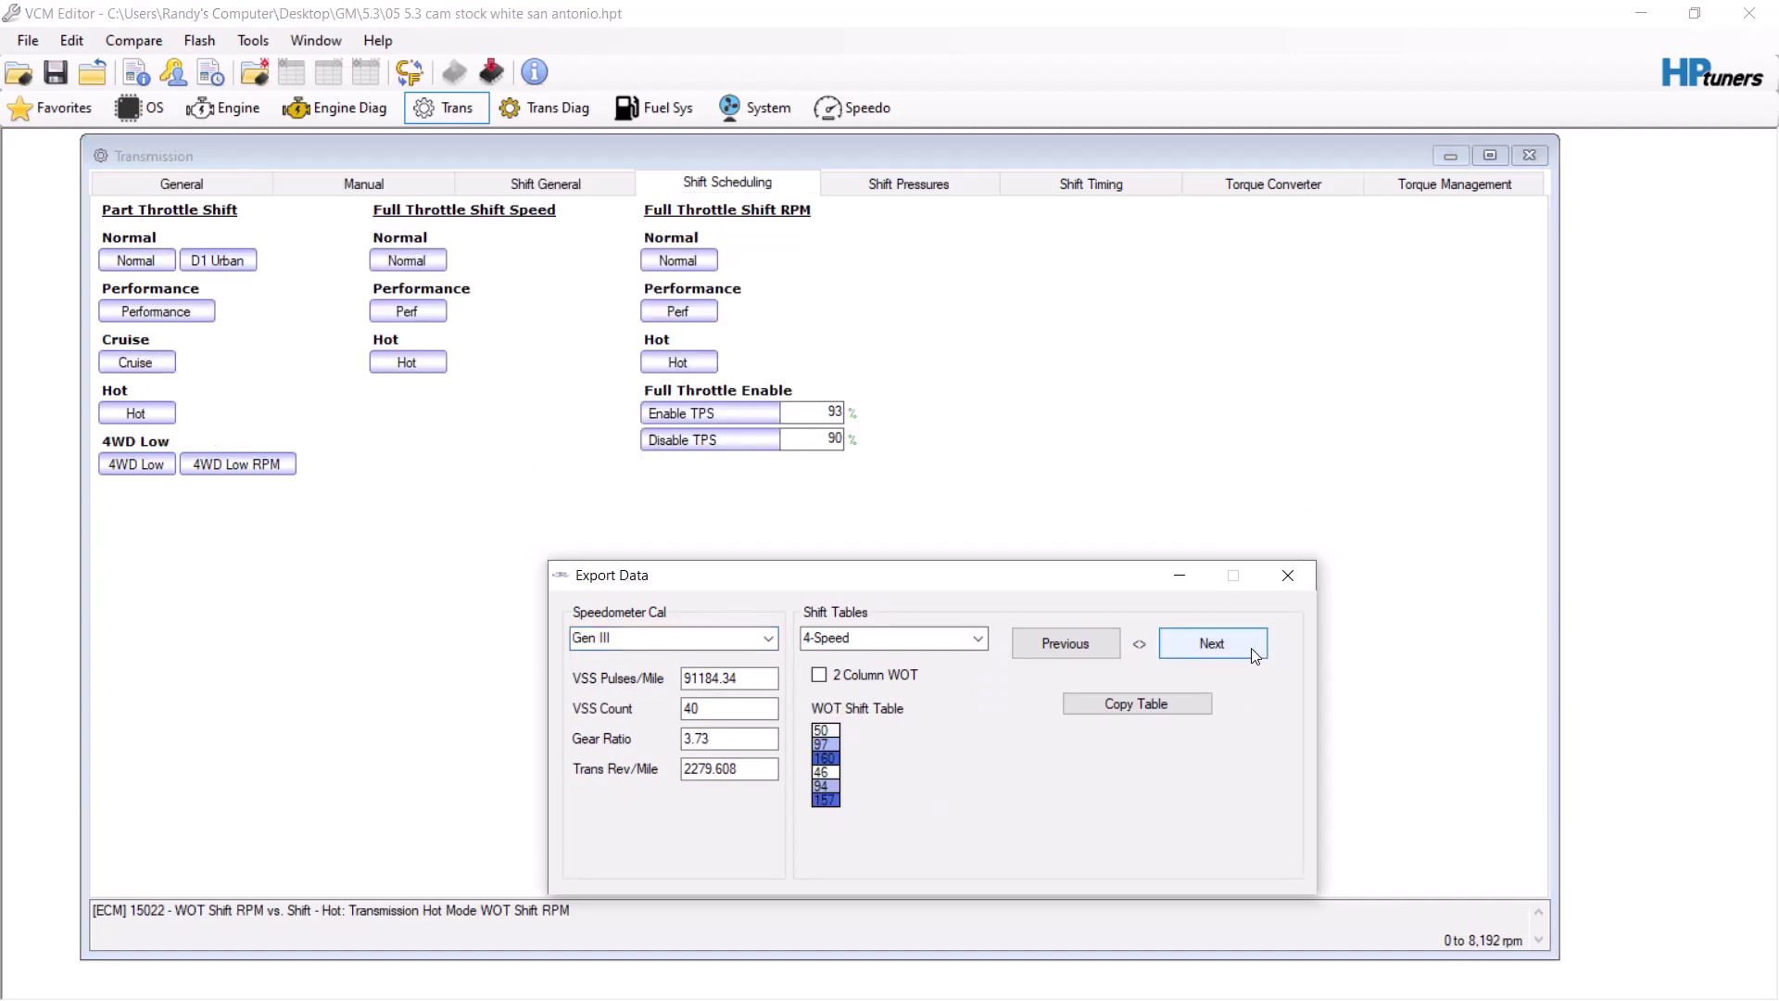
pyautogui.click(428, 266)
pyautogui.click(773, 375)
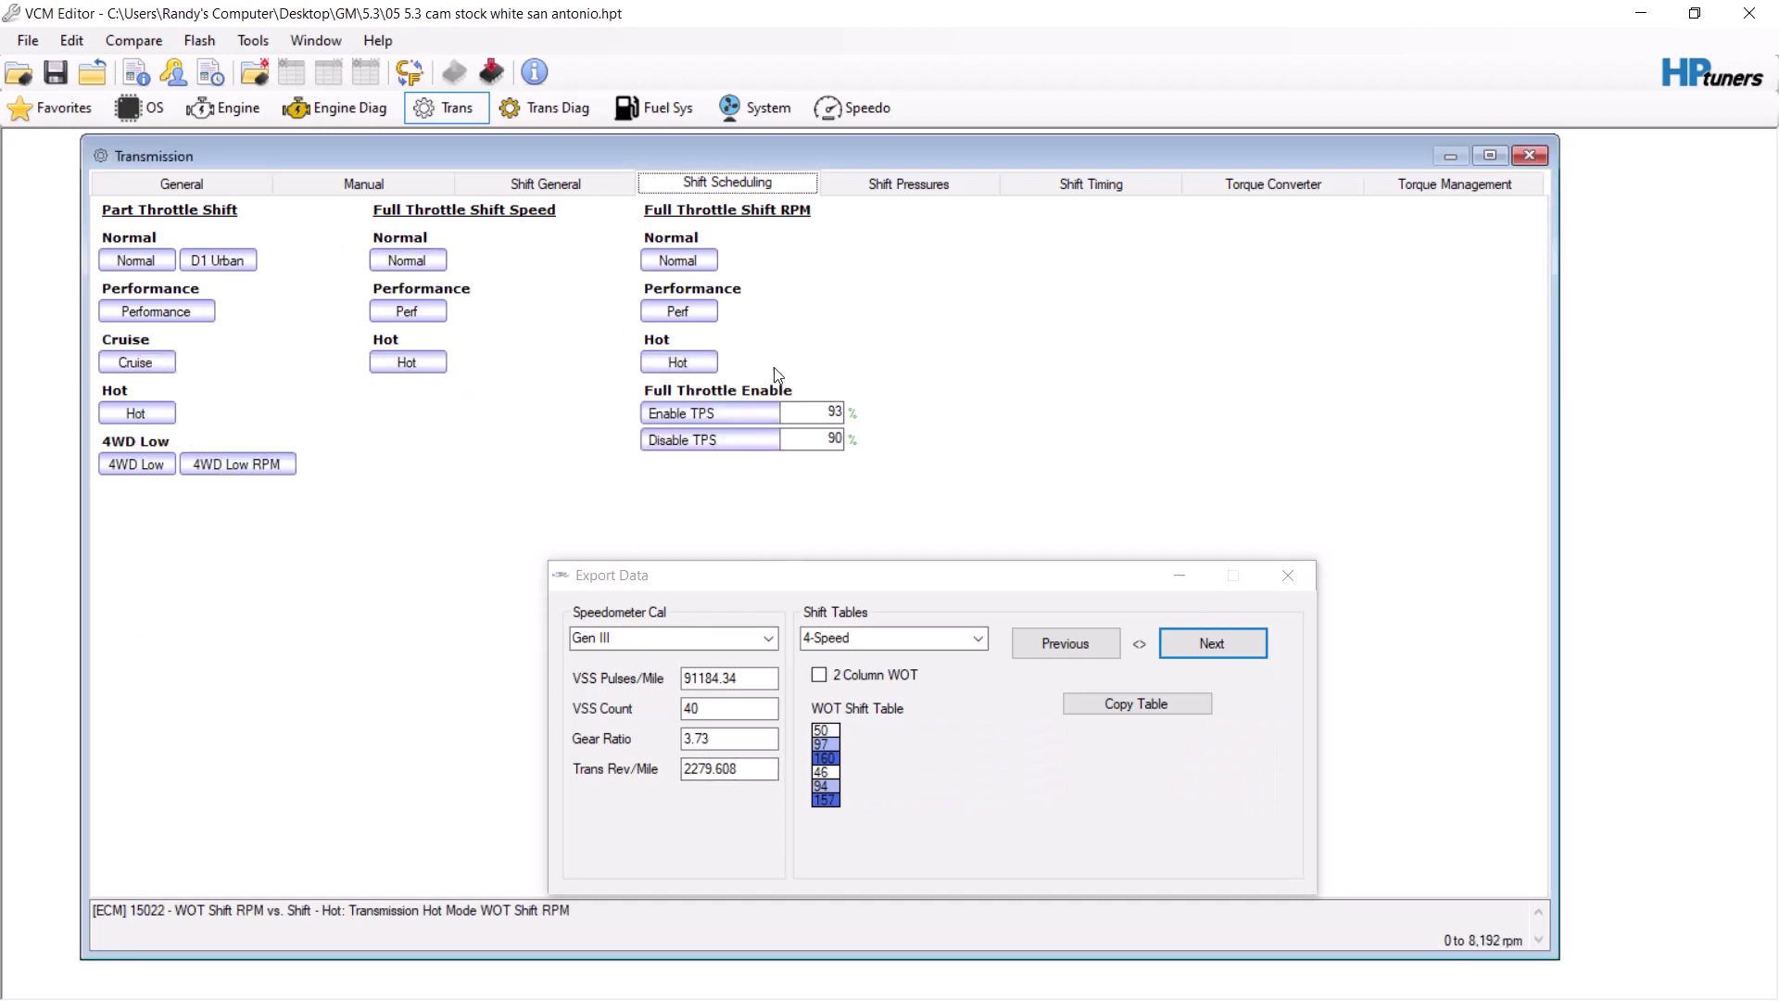
pyautogui.click(1209, 639)
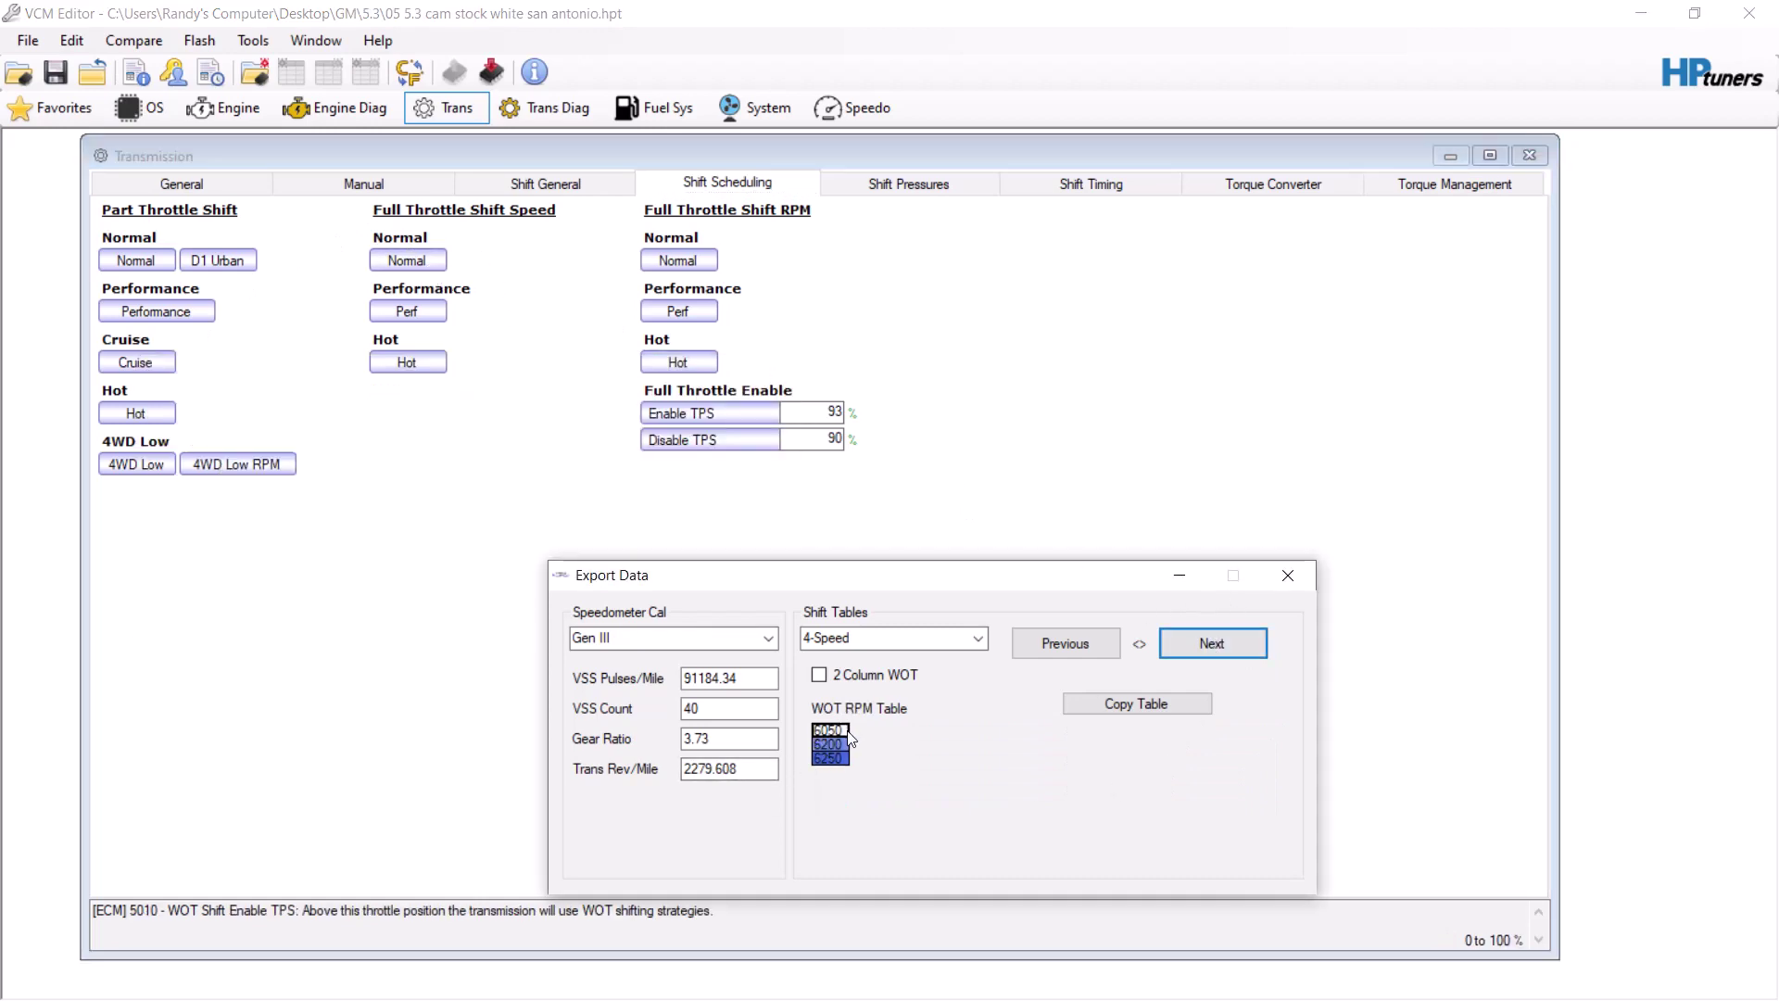
pyautogui.moveTo(850, 739); pyautogui.dragTo(854, 750)
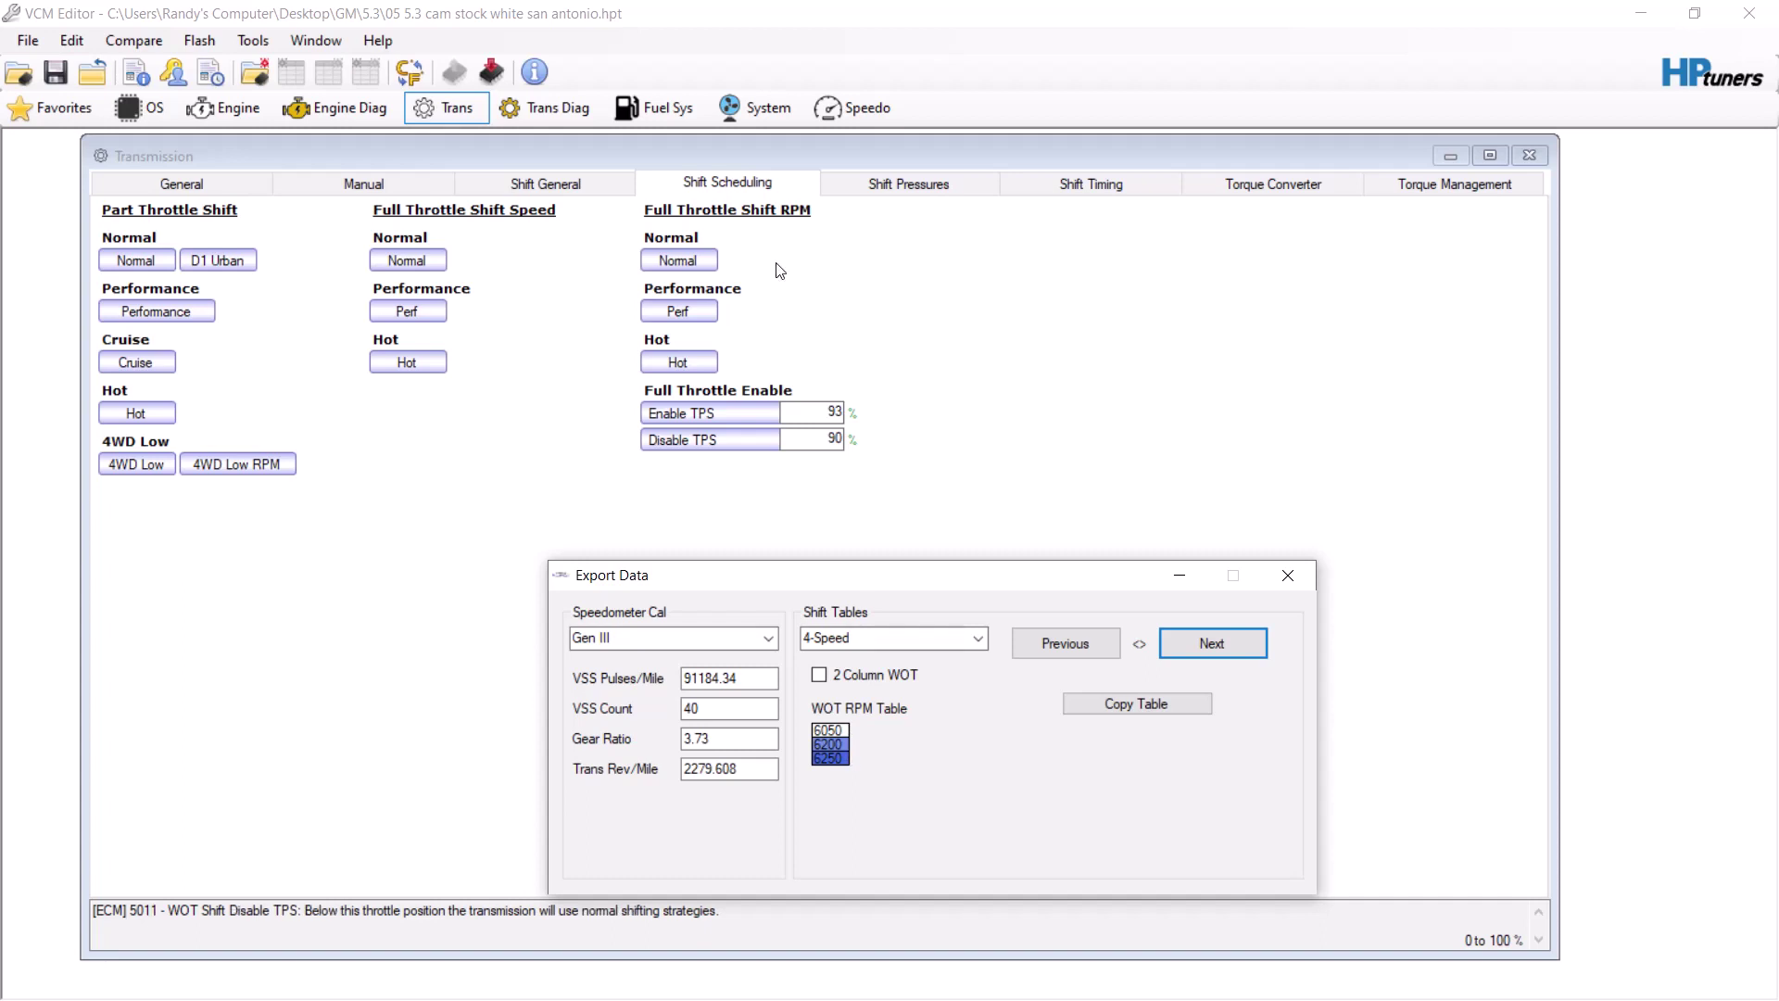
pyautogui.click(681, 260)
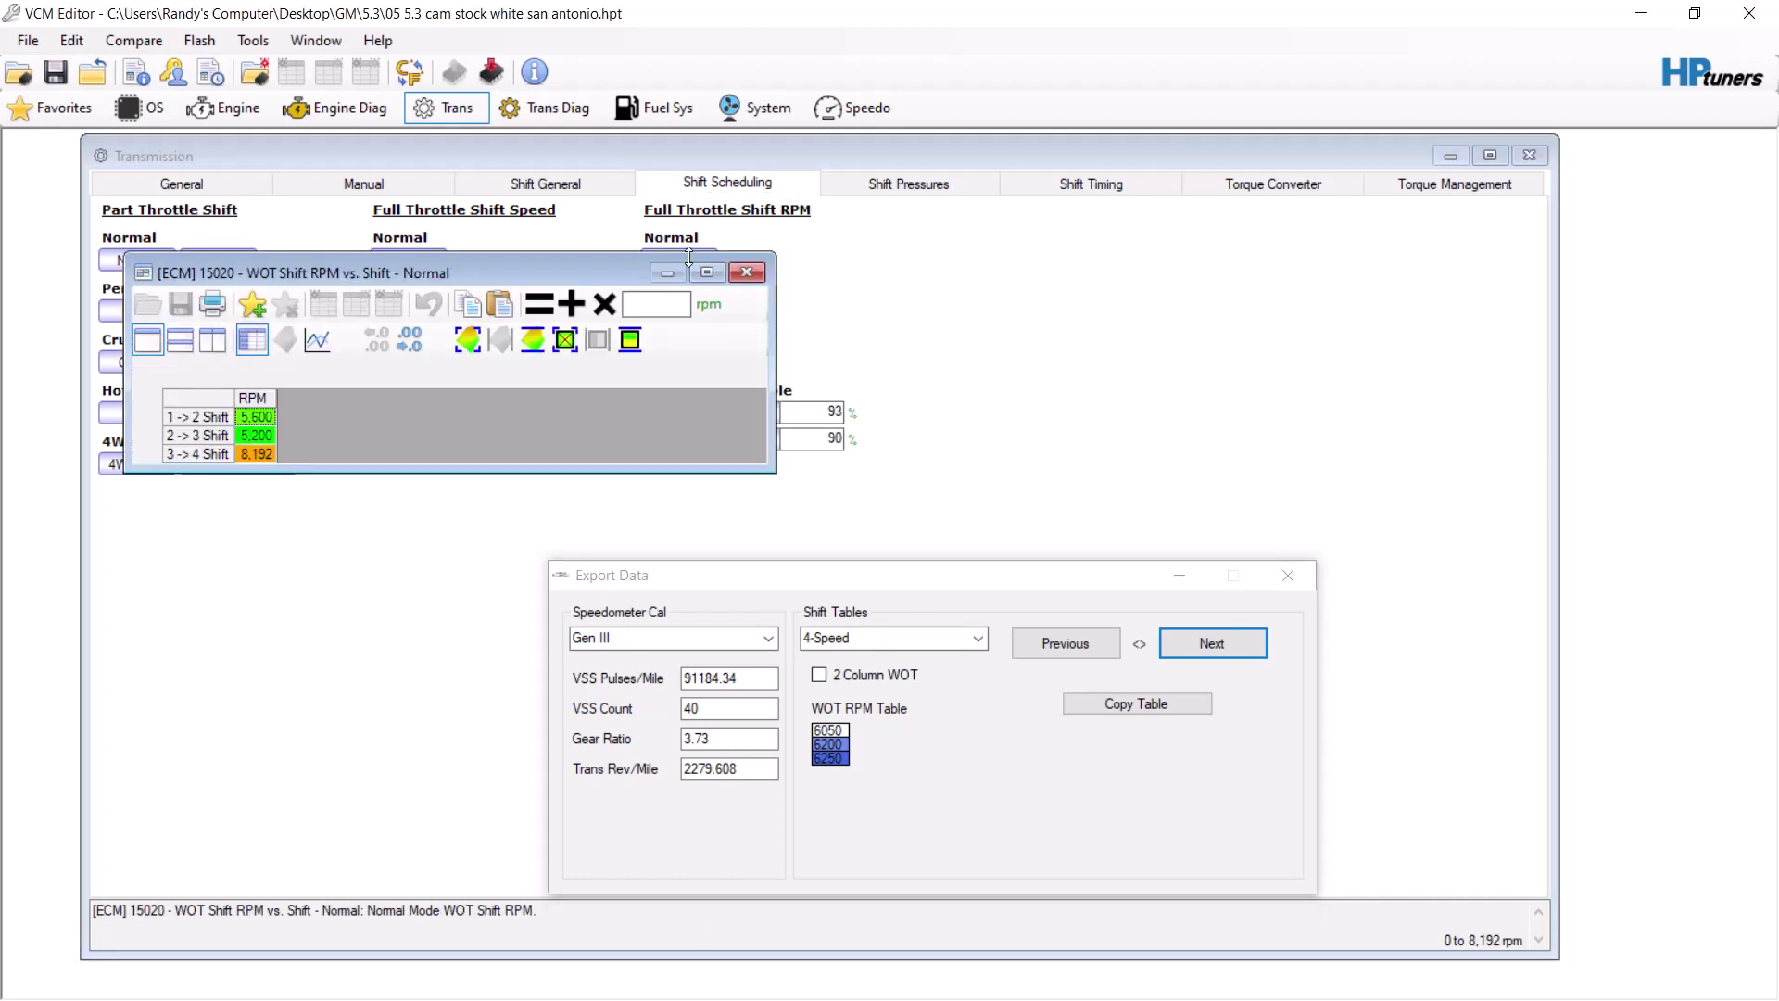
pyautogui.click(746, 272)
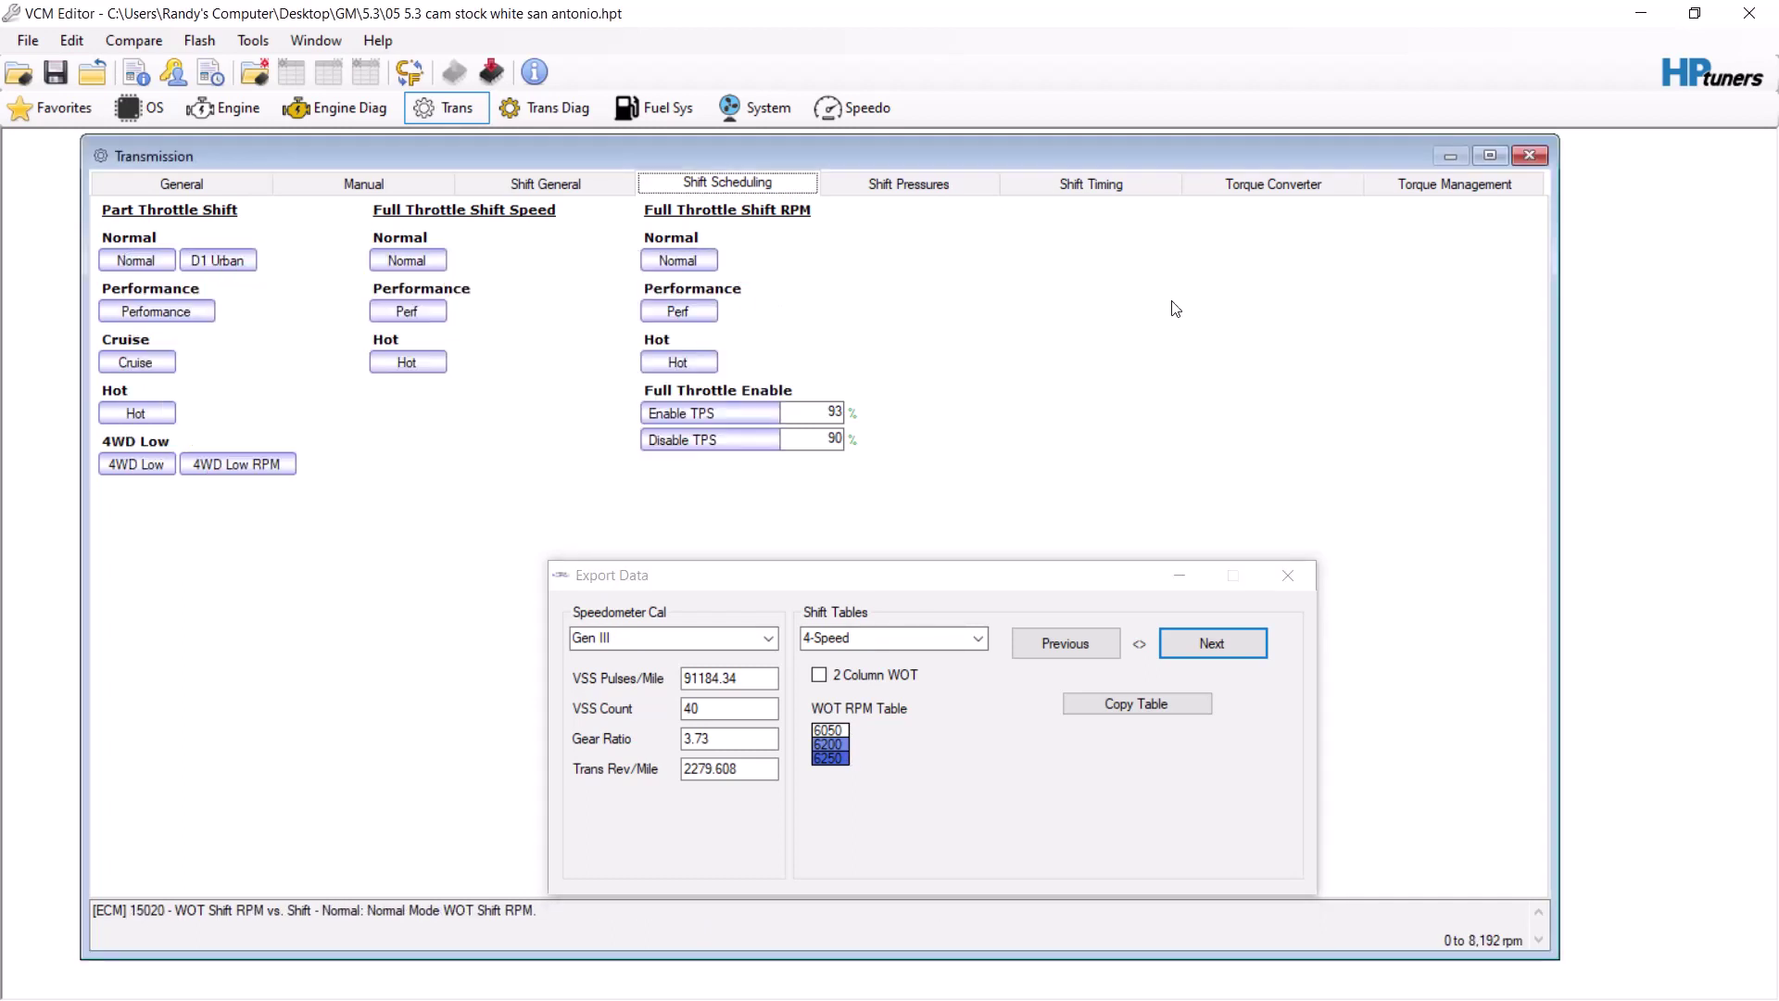
# Step: Compare the exported TCC table with the Normal converter apply/release speeds, view the TCC WOT table, and close the export window
pyautogui.click(1276, 185)
pyautogui.click(1210, 648)
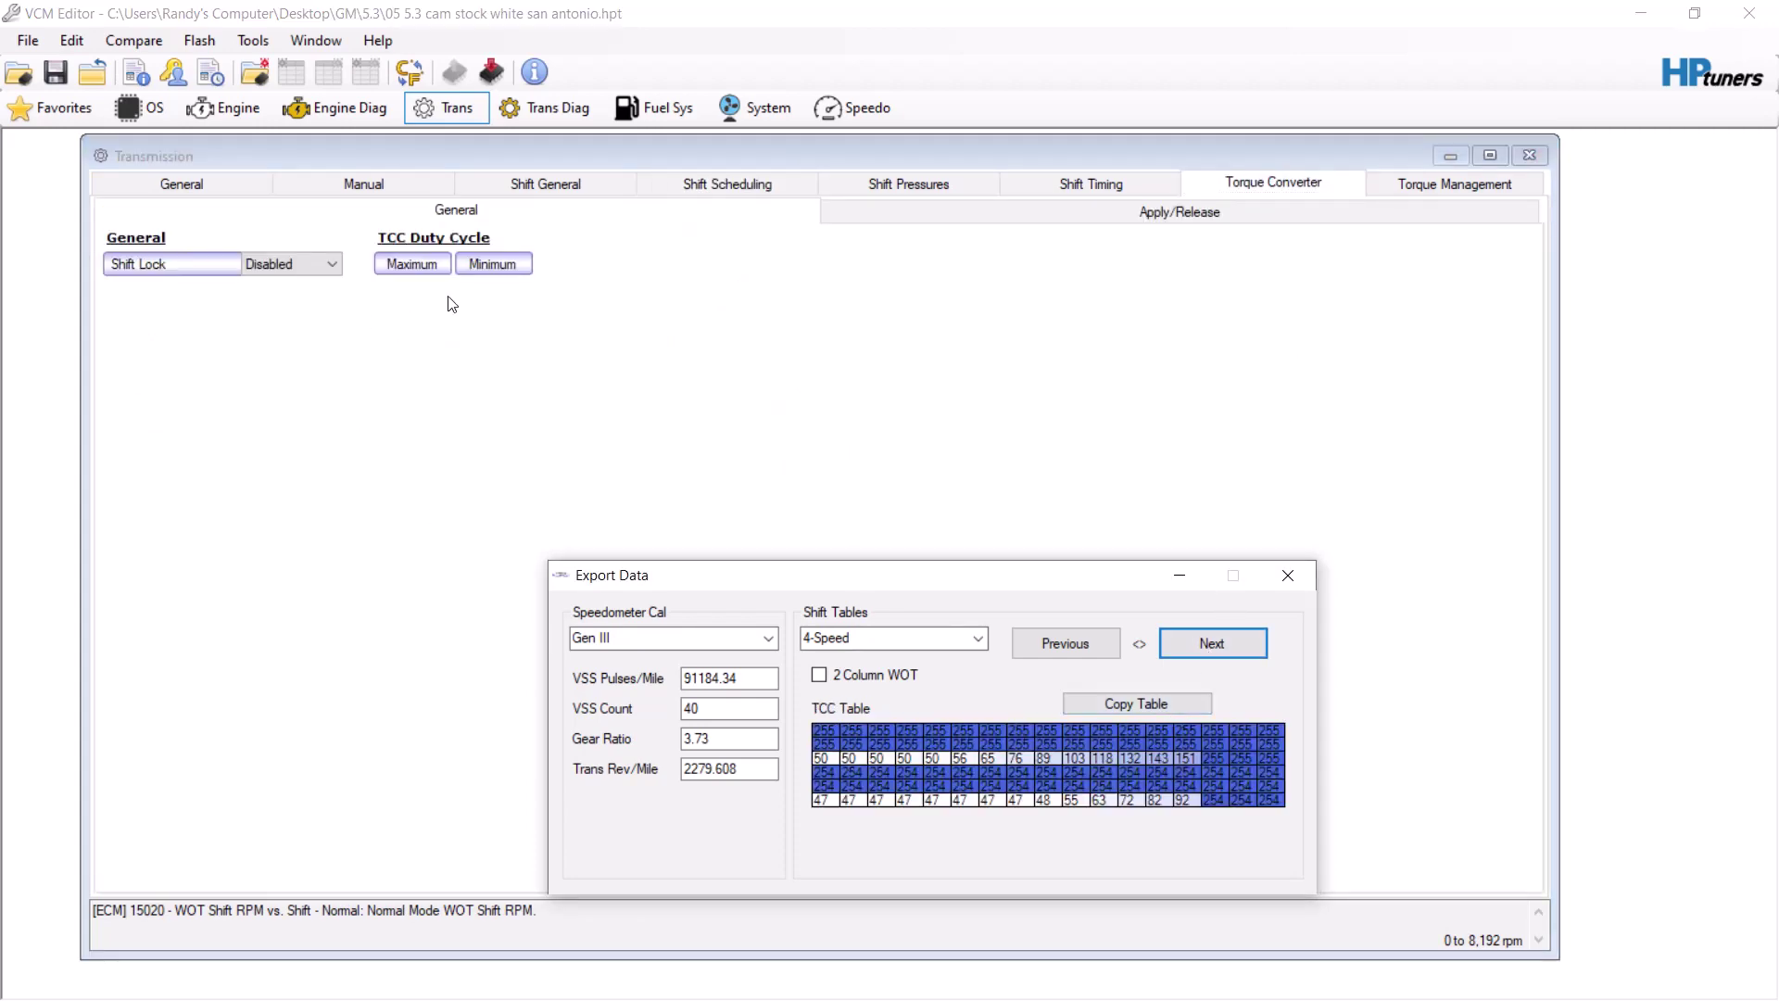
pyautogui.click(889, 205)
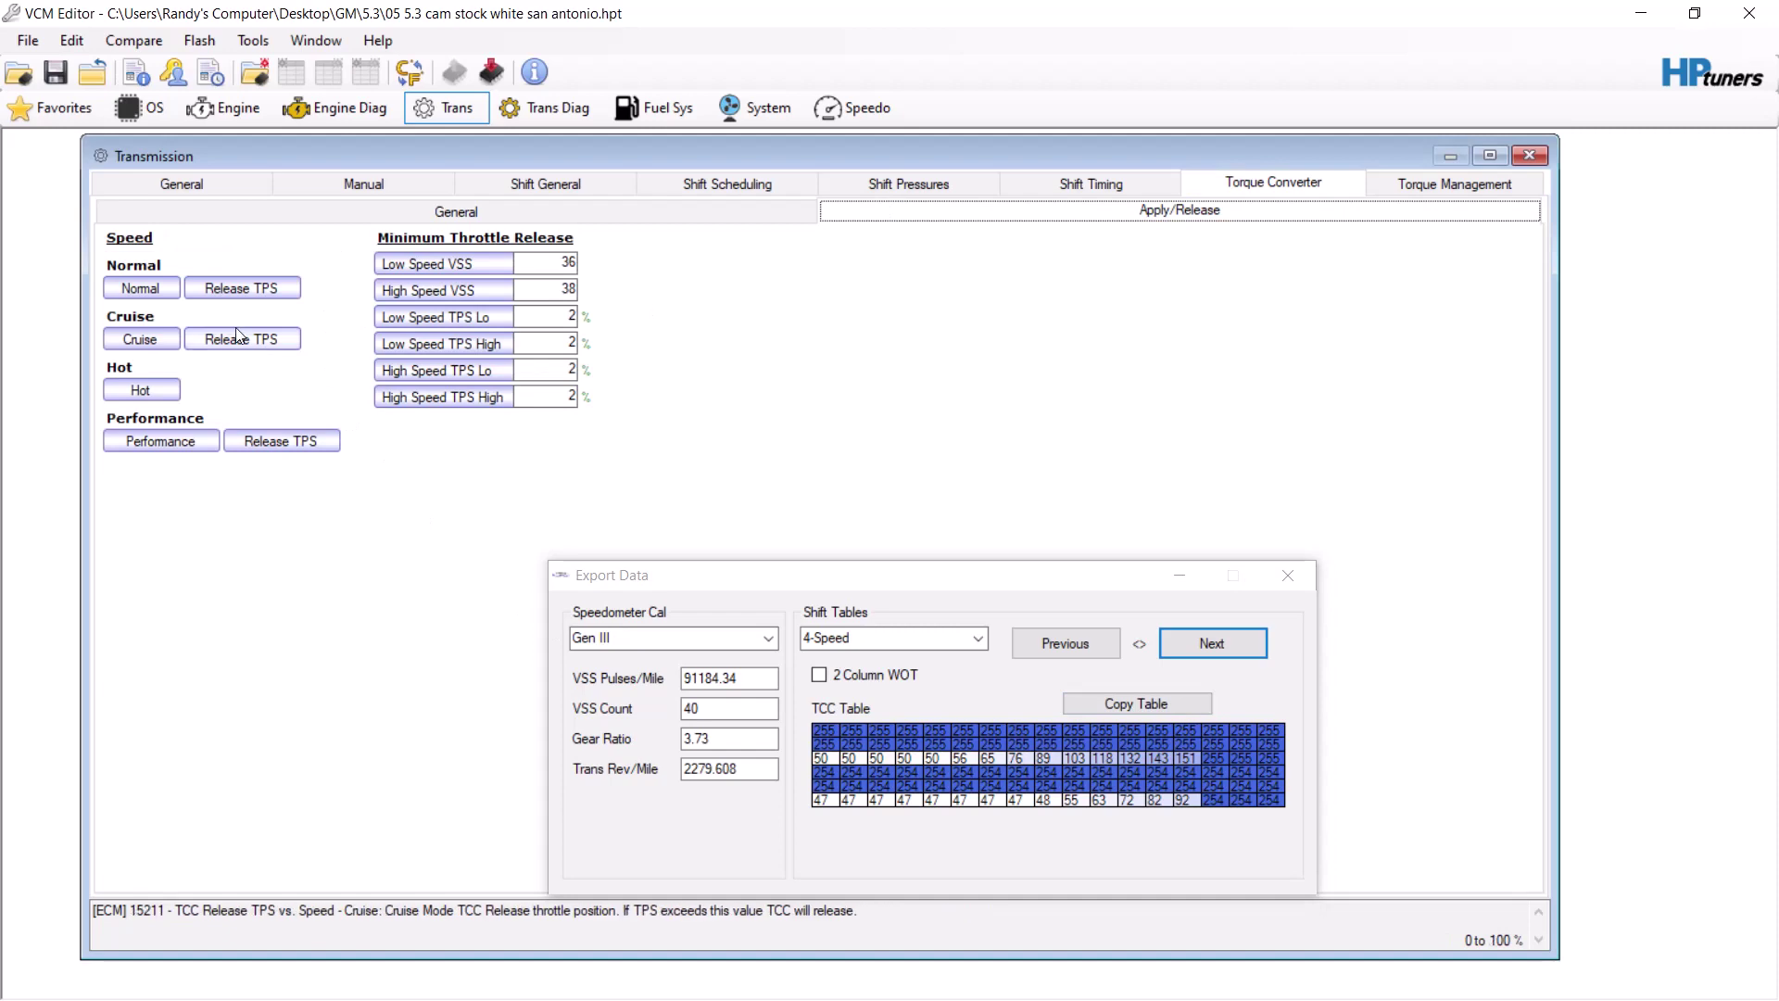
pyautogui.click(122, 292)
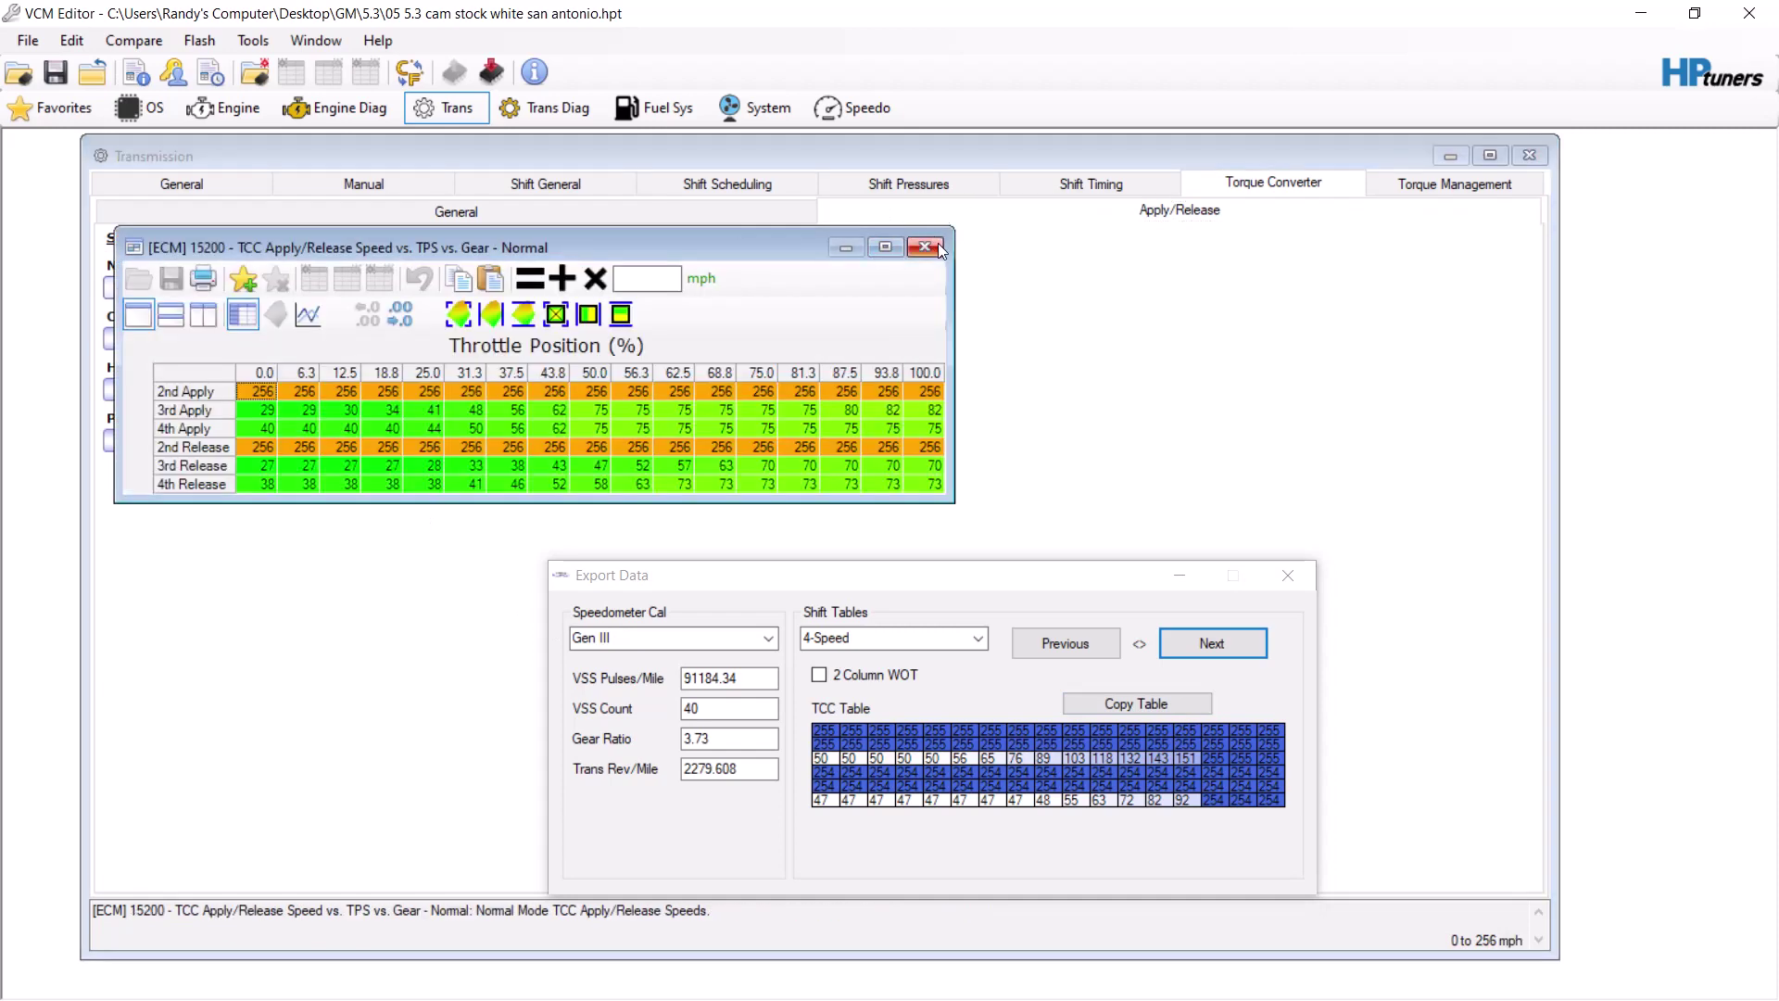
pyautogui.click(941, 248)
pyautogui.click(1232, 643)
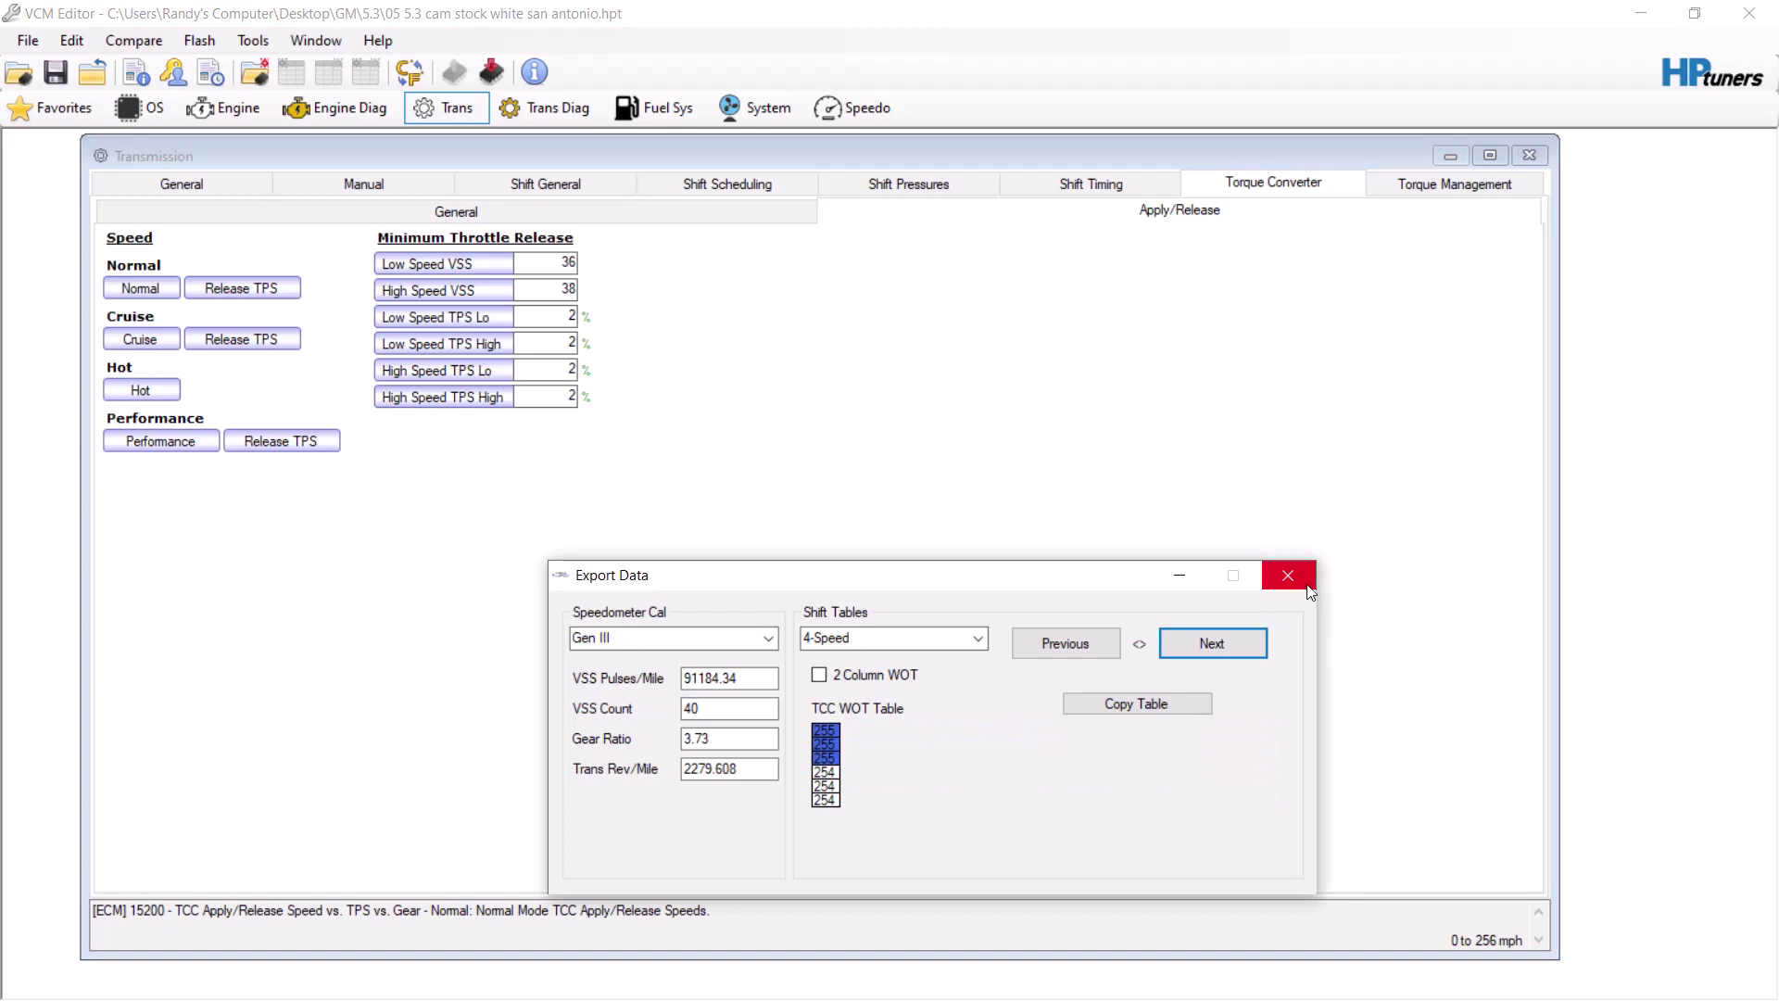
pyautogui.click(1288, 576)
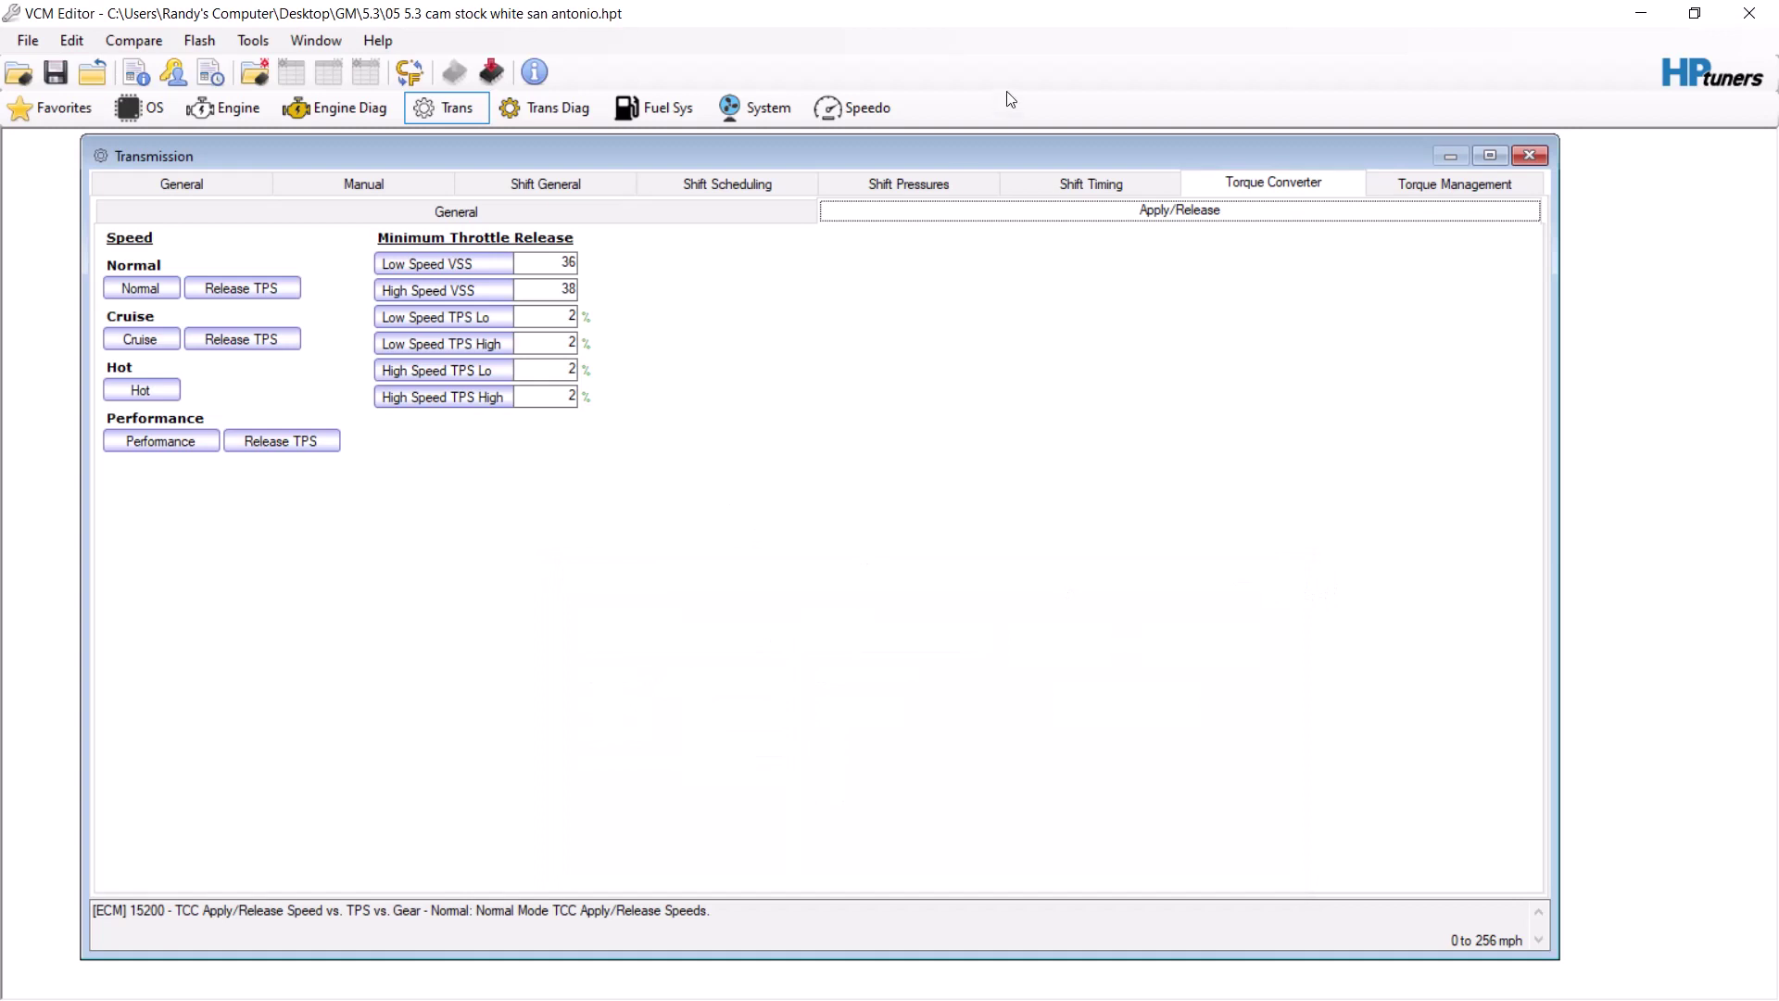
# Step: Multiply the Performance torque reduction for the 1->2 and 2->3 shifts by 0.9 from 80 to 640 lb·ft
pyautogui.click(1418, 185)
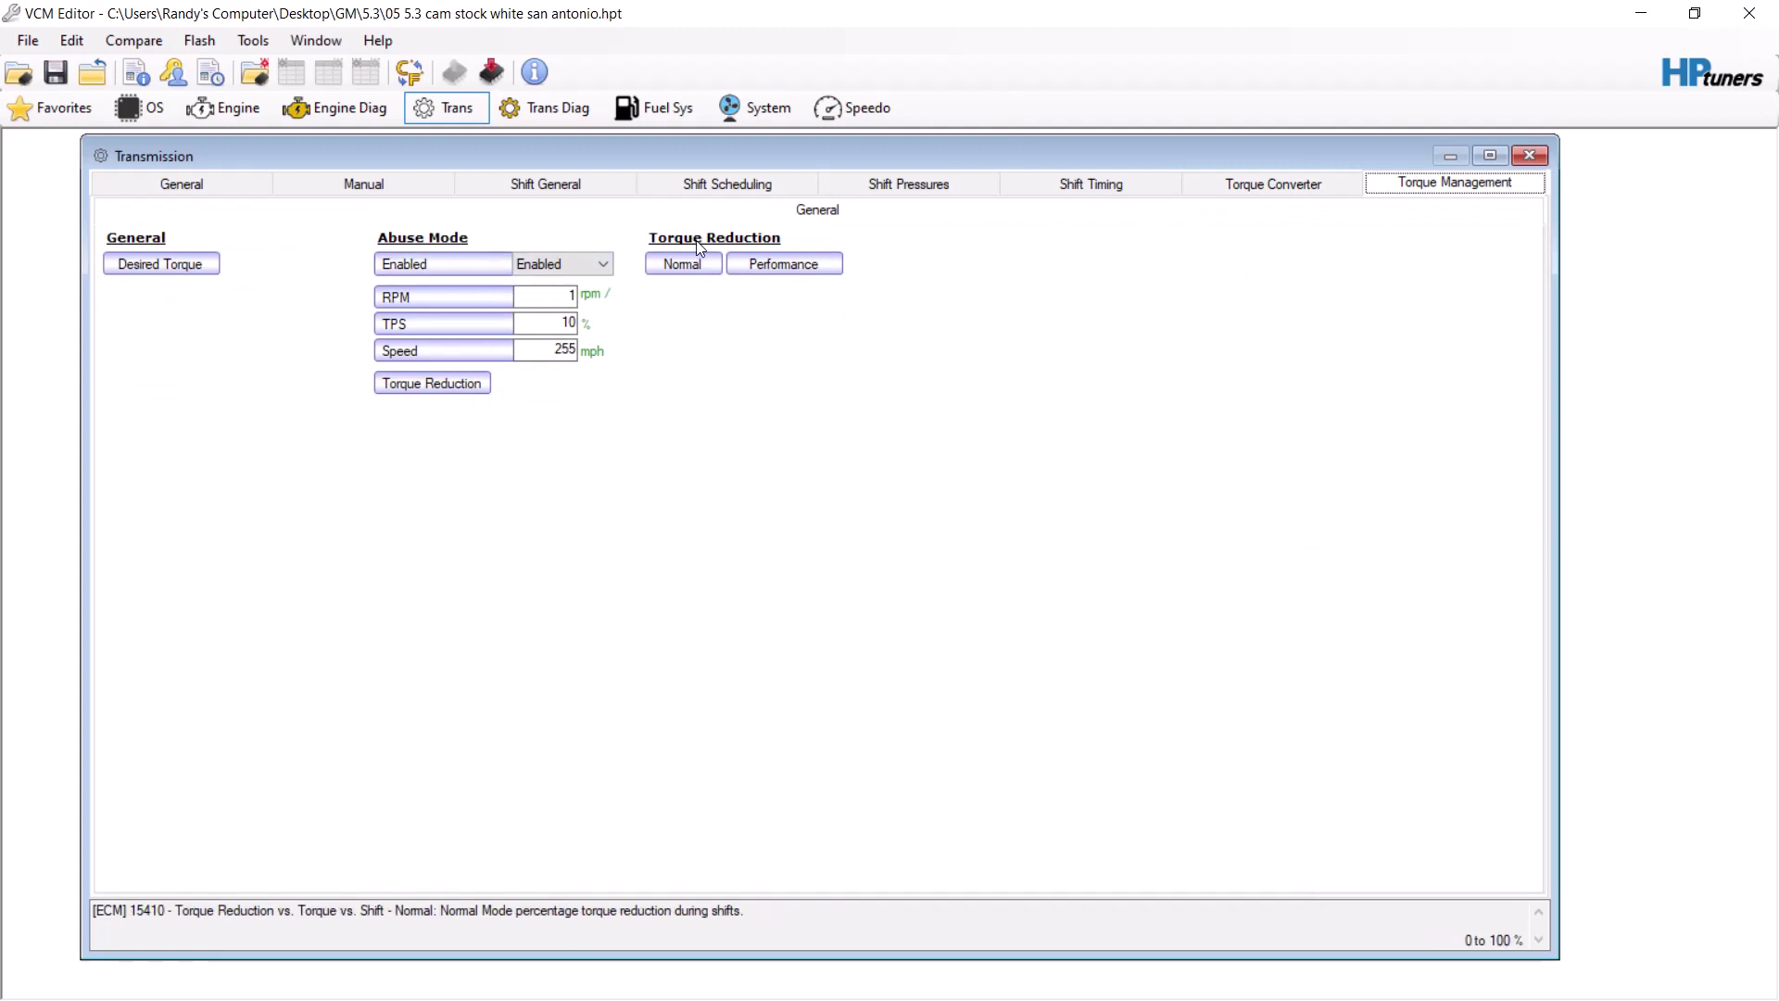
pyautogui.click(683, 264)
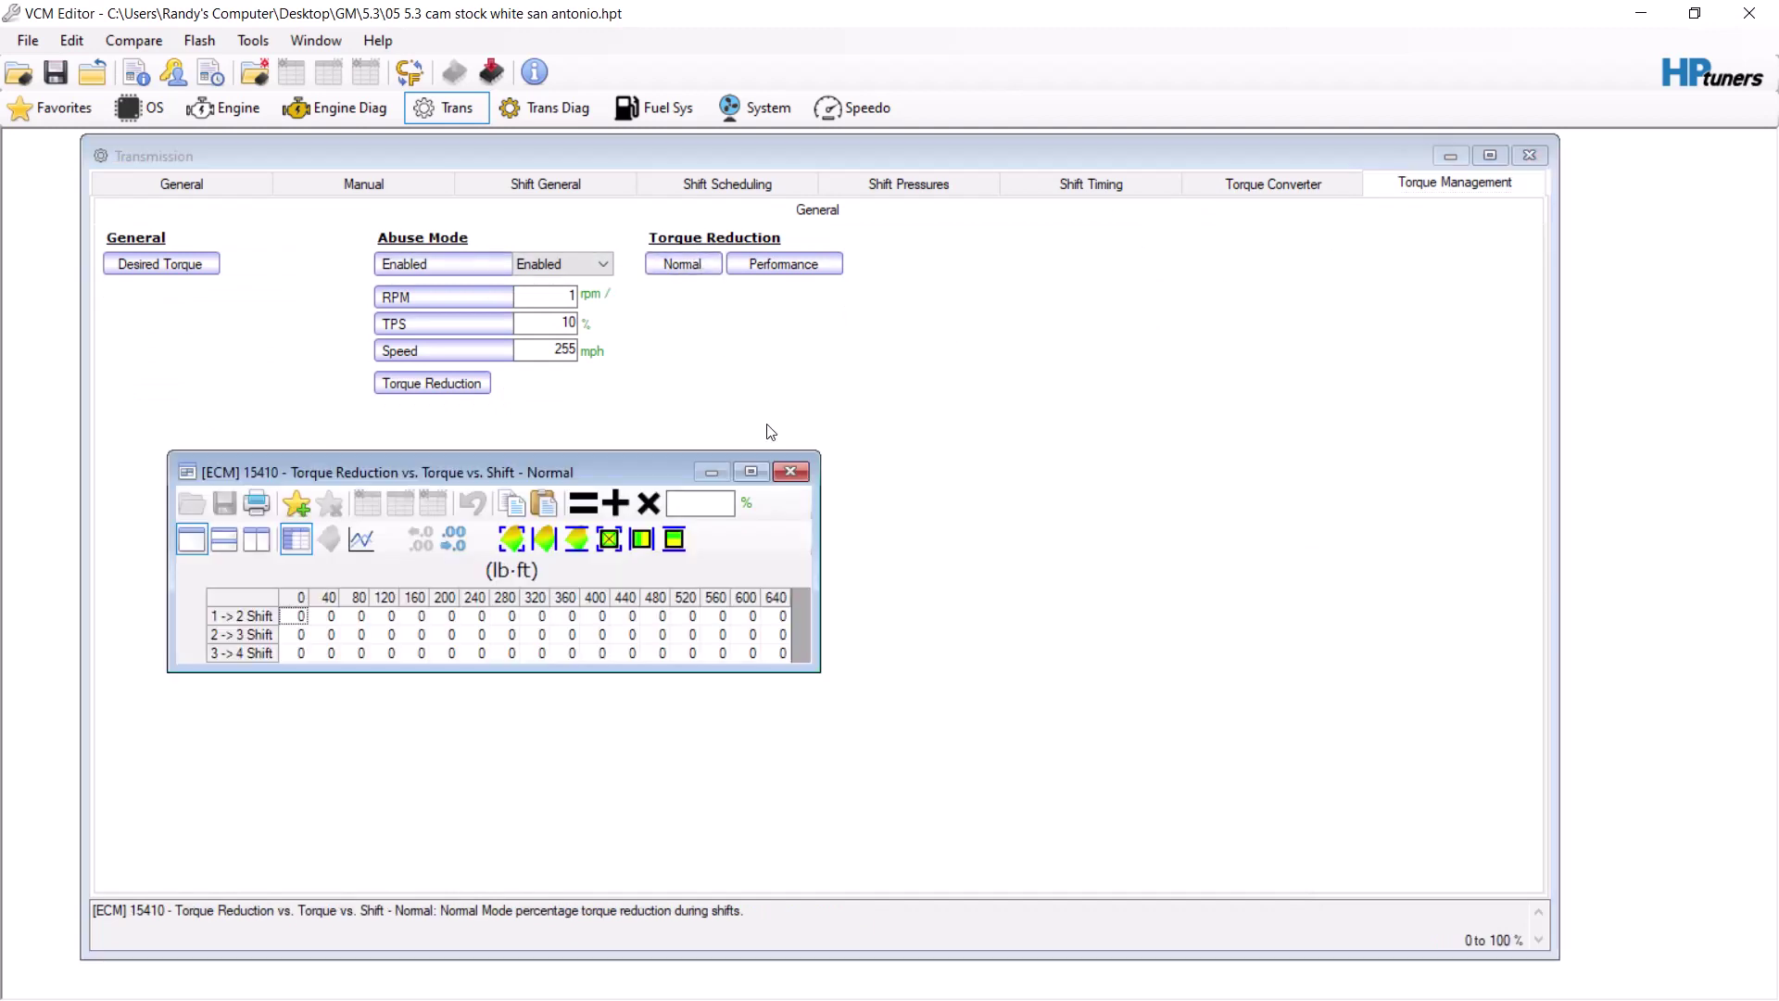
pyautogui.click(799, 471)
pyautogui.click(784, 264)
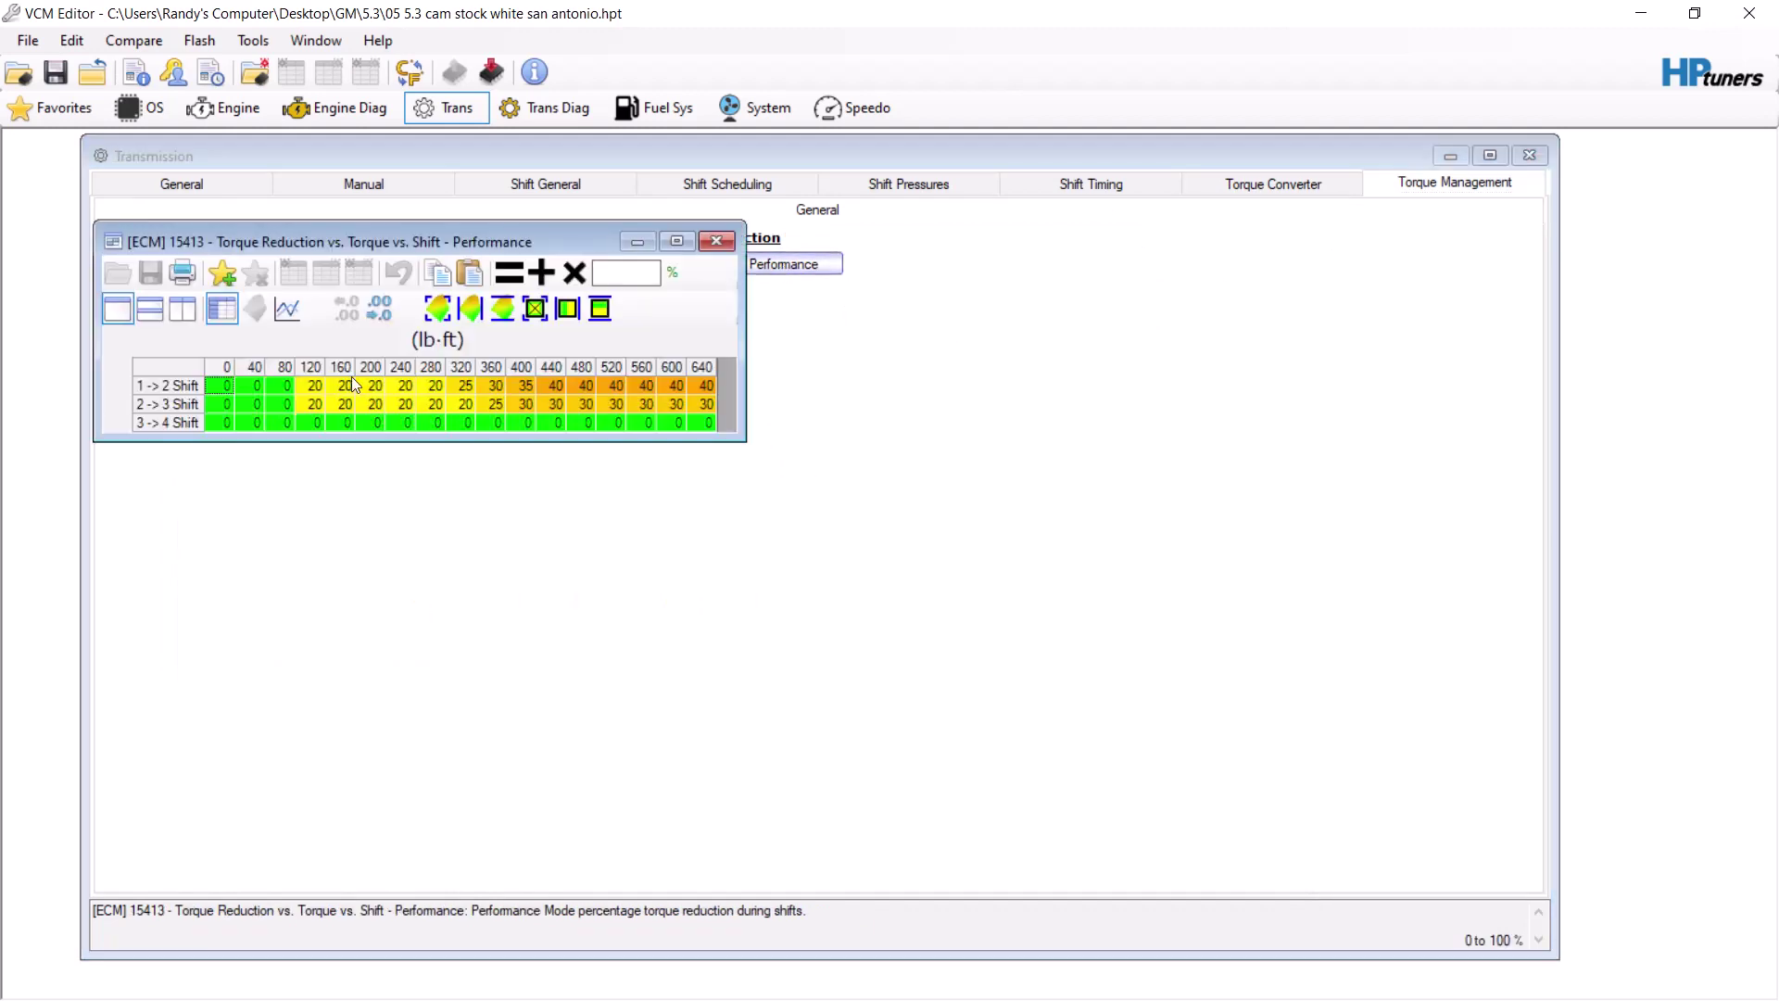
pyautogui.moveTo(278, 404); pyautogui.dragTo(706, 385)
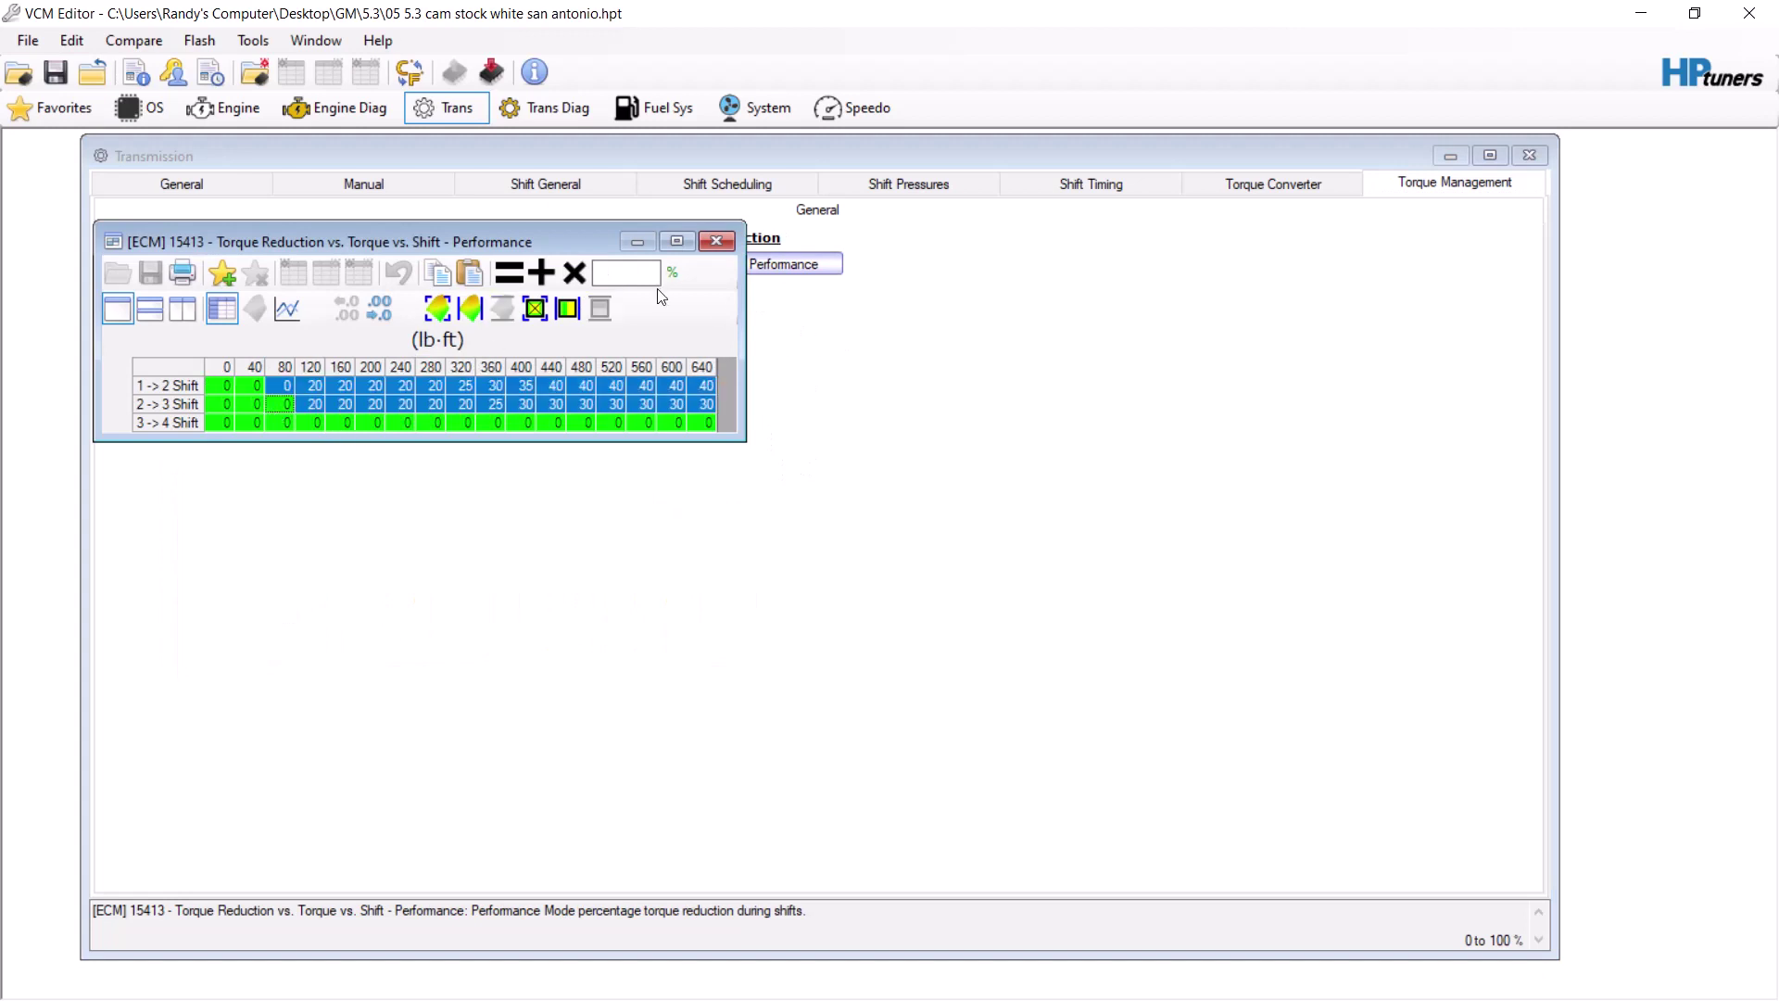
pyautogui.click(633, 275)
pyautogui.write('.9')
pyautogui.click(575, 272)
pyautogui.click(729, 240)
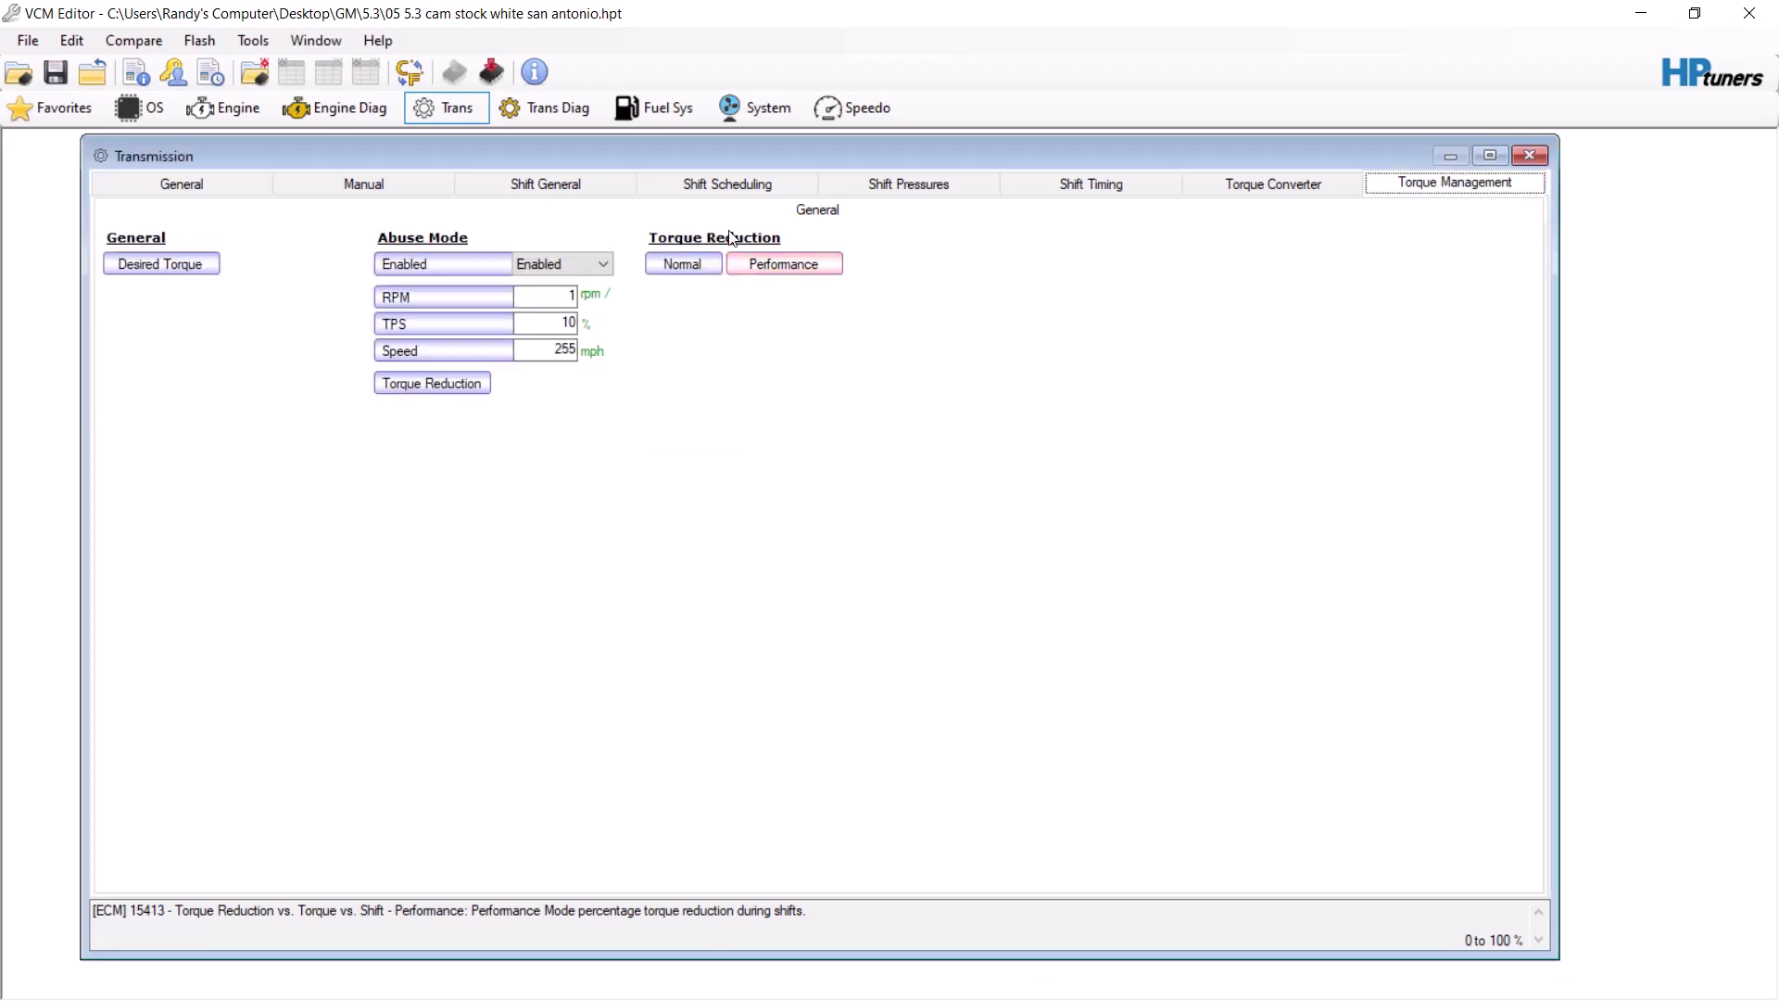
# Step: Set the transmission's maximum shift pressure to 95 psi
pyautogui.click(955, 208)
pyautogui.click(954, 190)
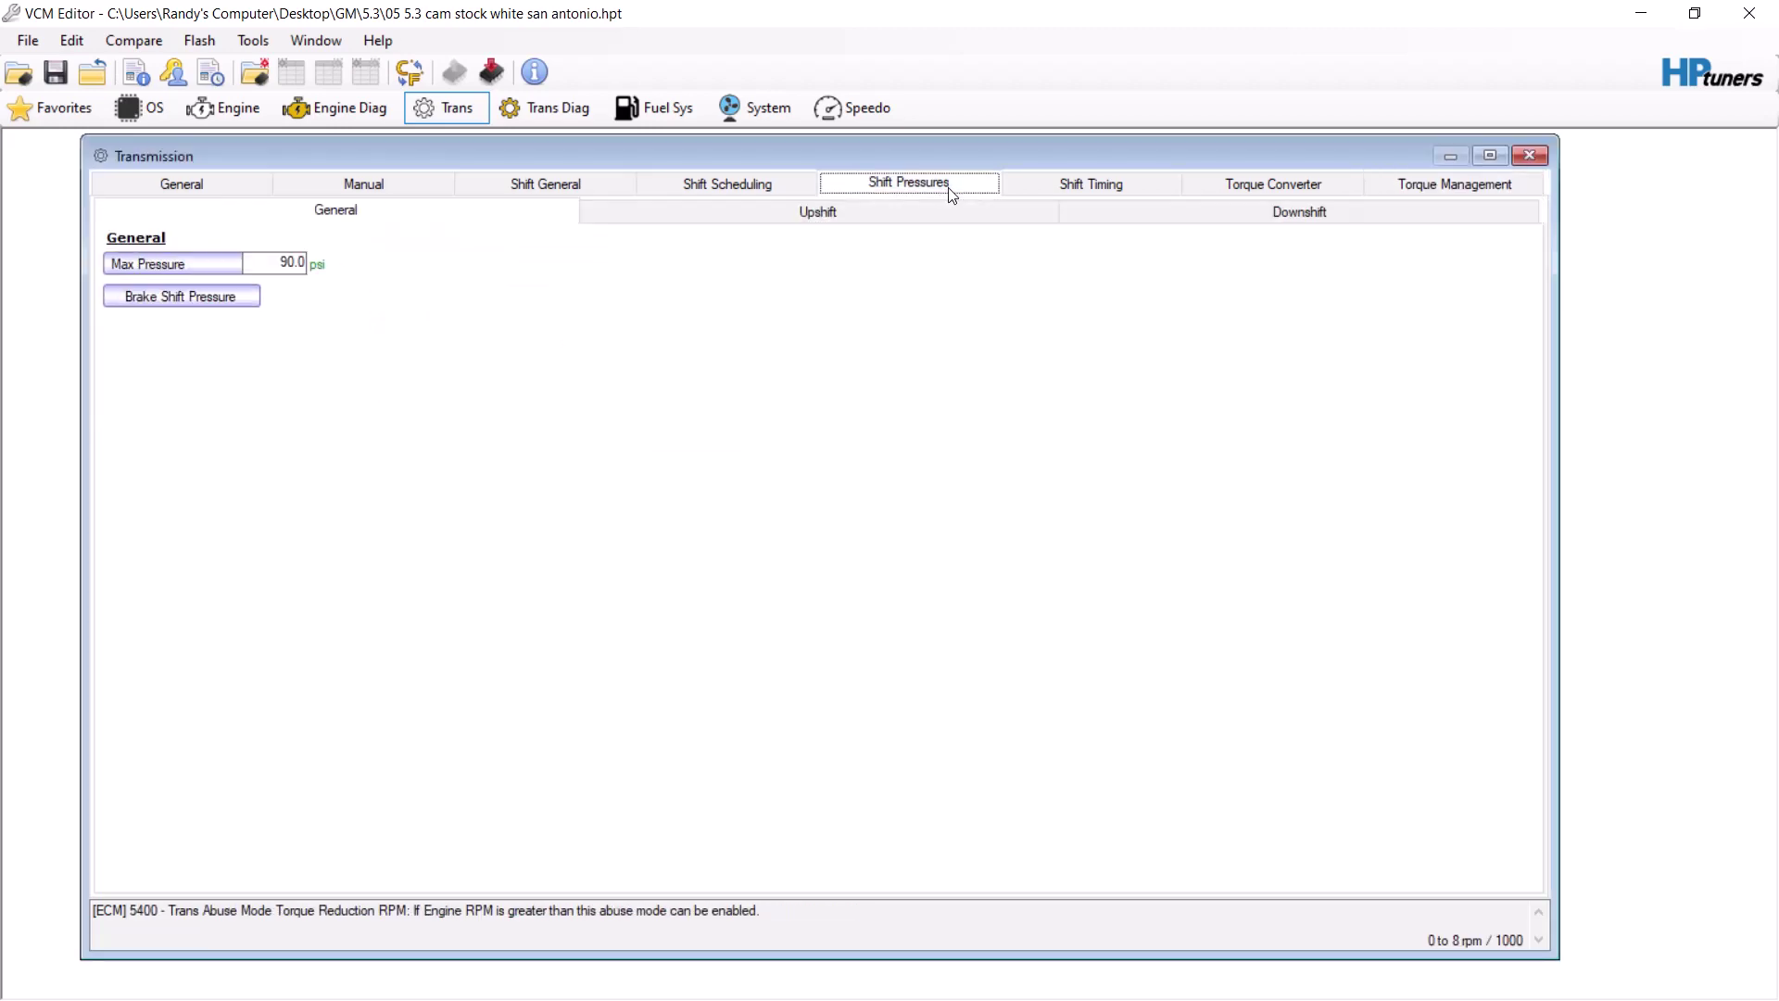
pyautogui.doubleClick(255, 264)
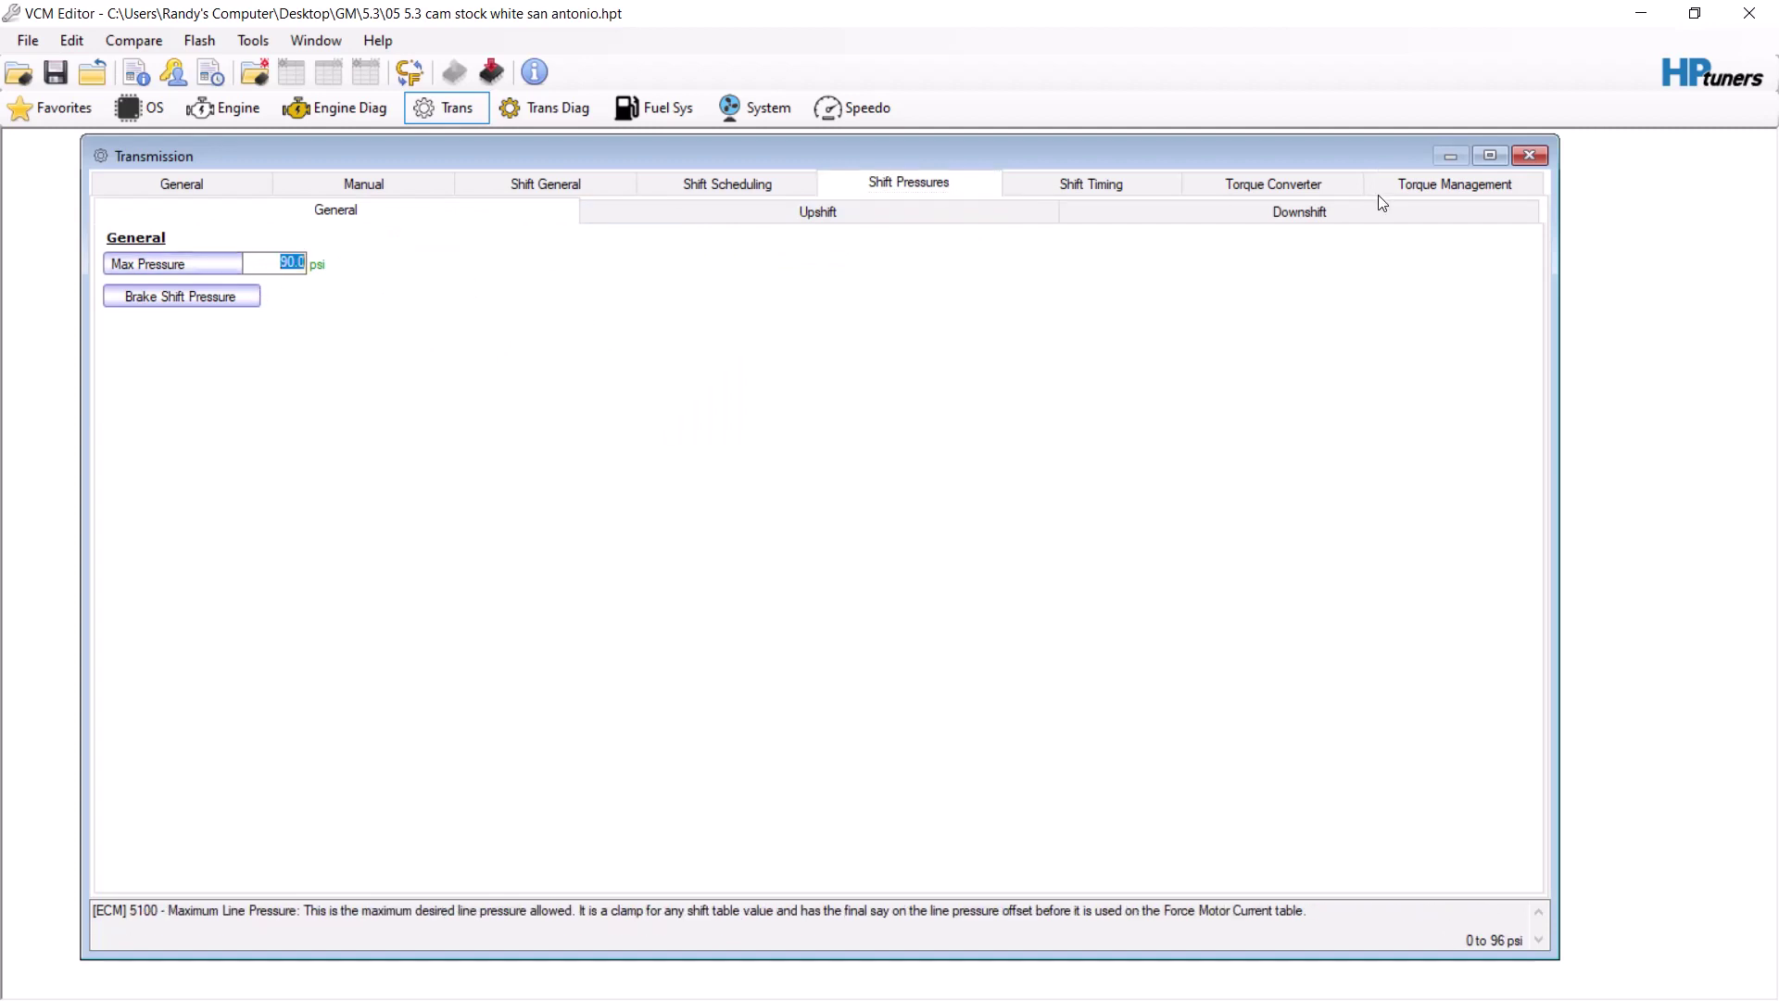
pyautogui.write('95')
pyautogui.press('Return')
# Step: Multiply the entire Normal upshift base shift pressure table by 1.05 and close it
pyautogui.click(1034, 213)
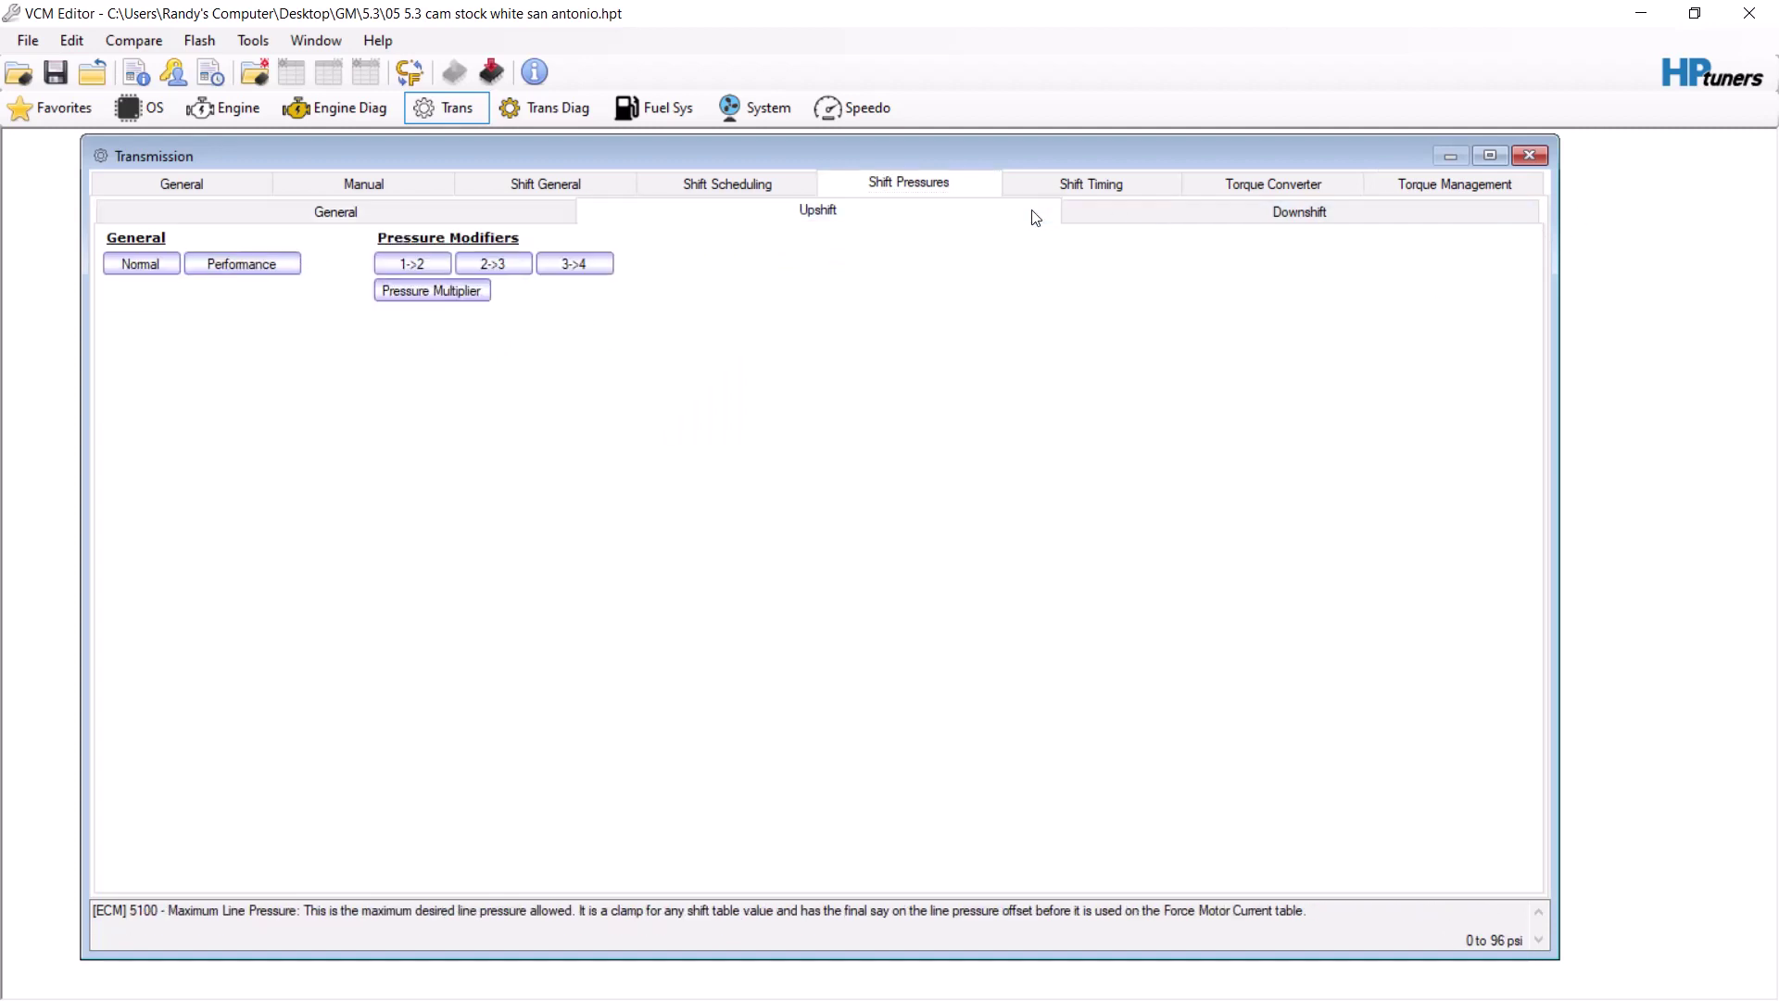
pyautogui.click(165, 270)
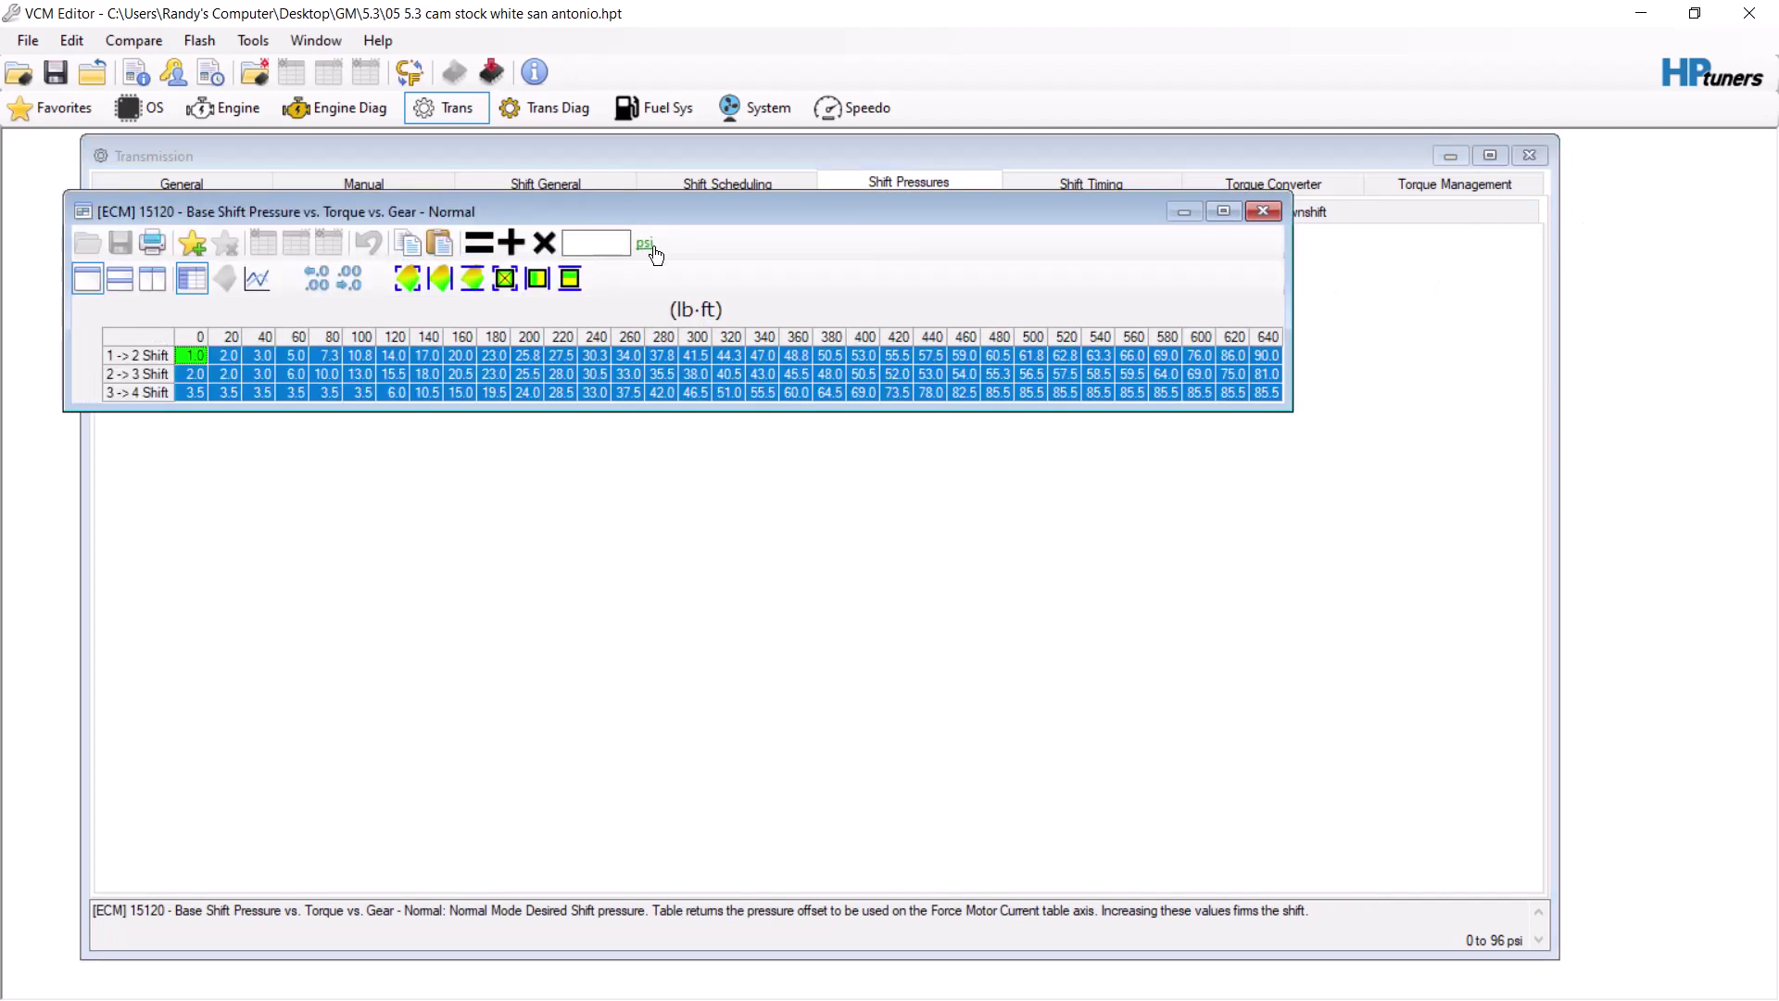
pyautogui.click(601, 245)
pyautogui.click(546, 246)
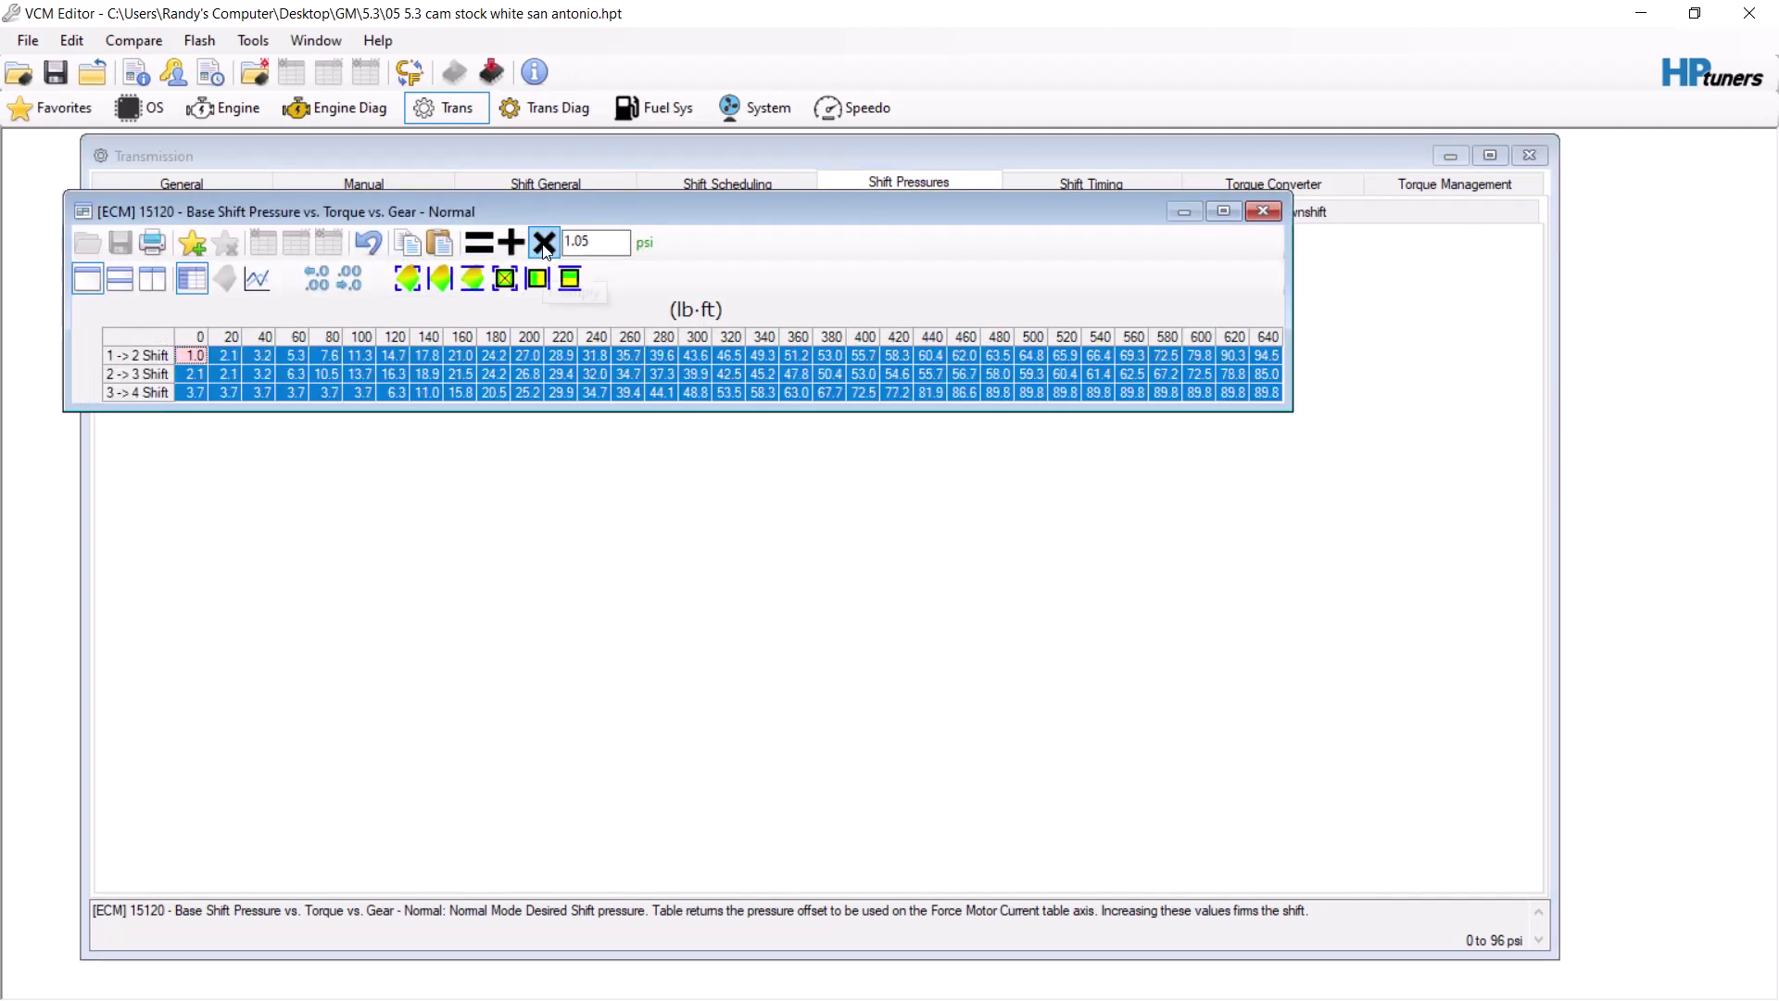
pyautogui.click(1262, 209)
# Step: Multiply the entire Performance upshift base shift pressure table by 1.05 and close it
pyautogui.click(278, 268)
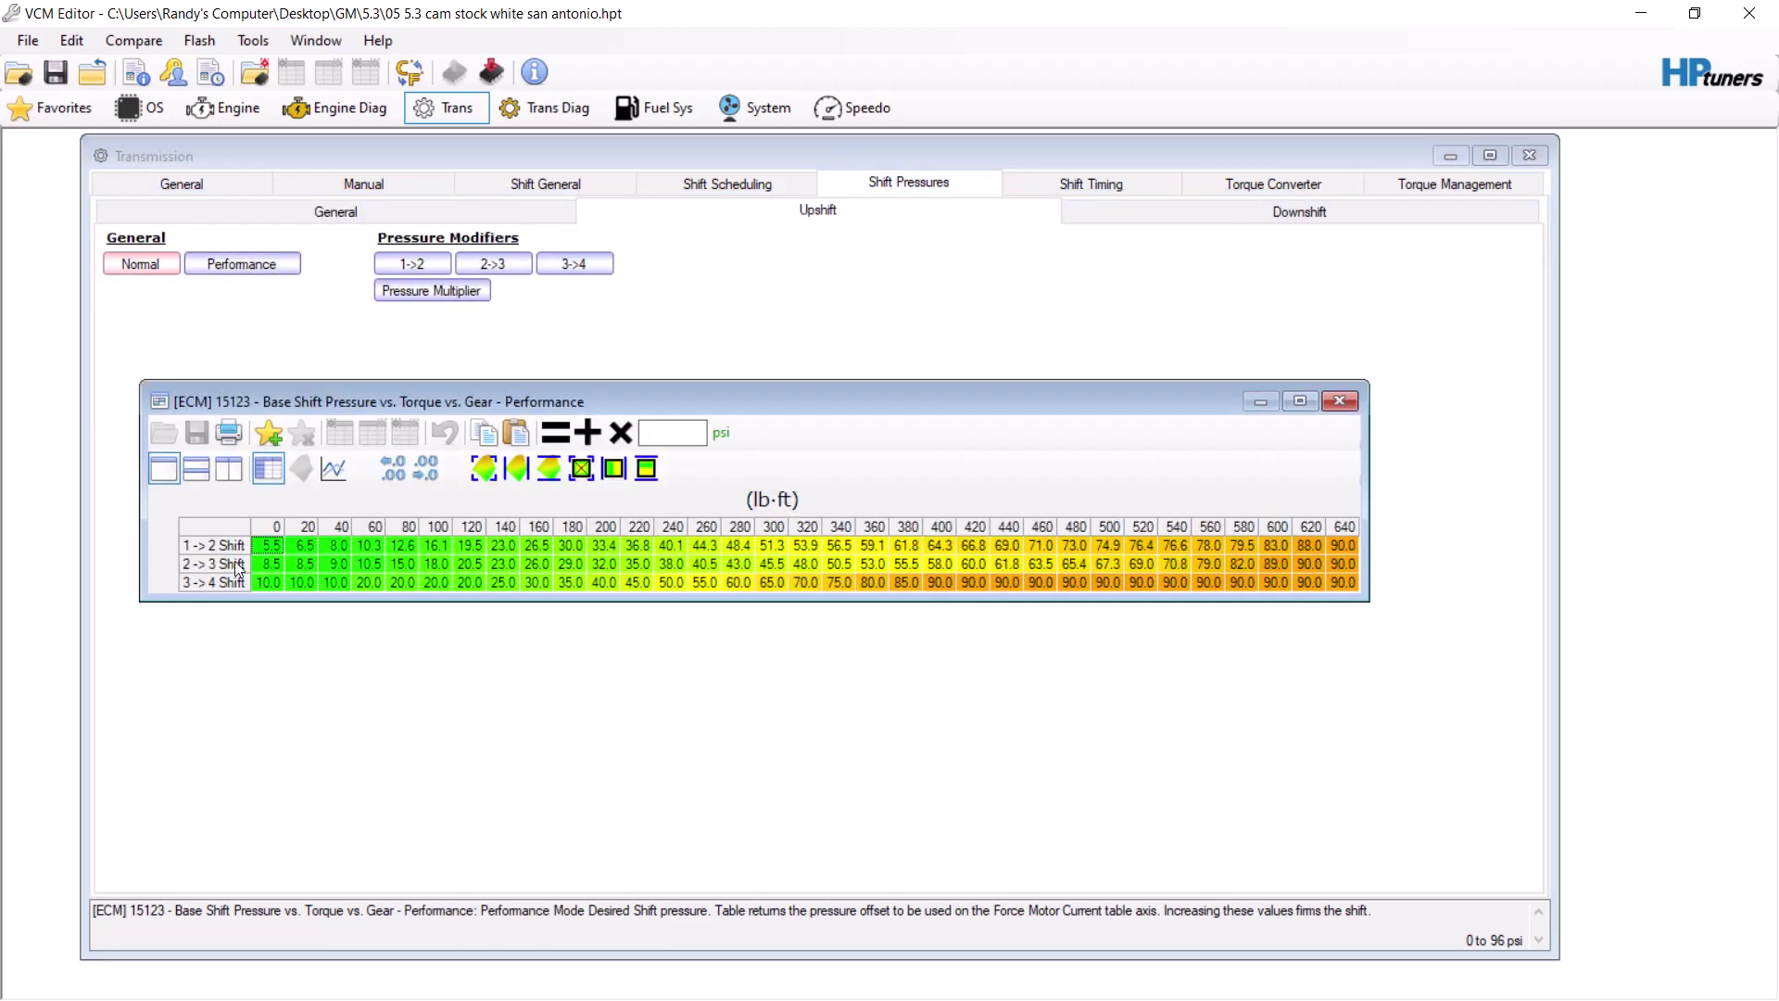
pyautogui.click(694, 434)
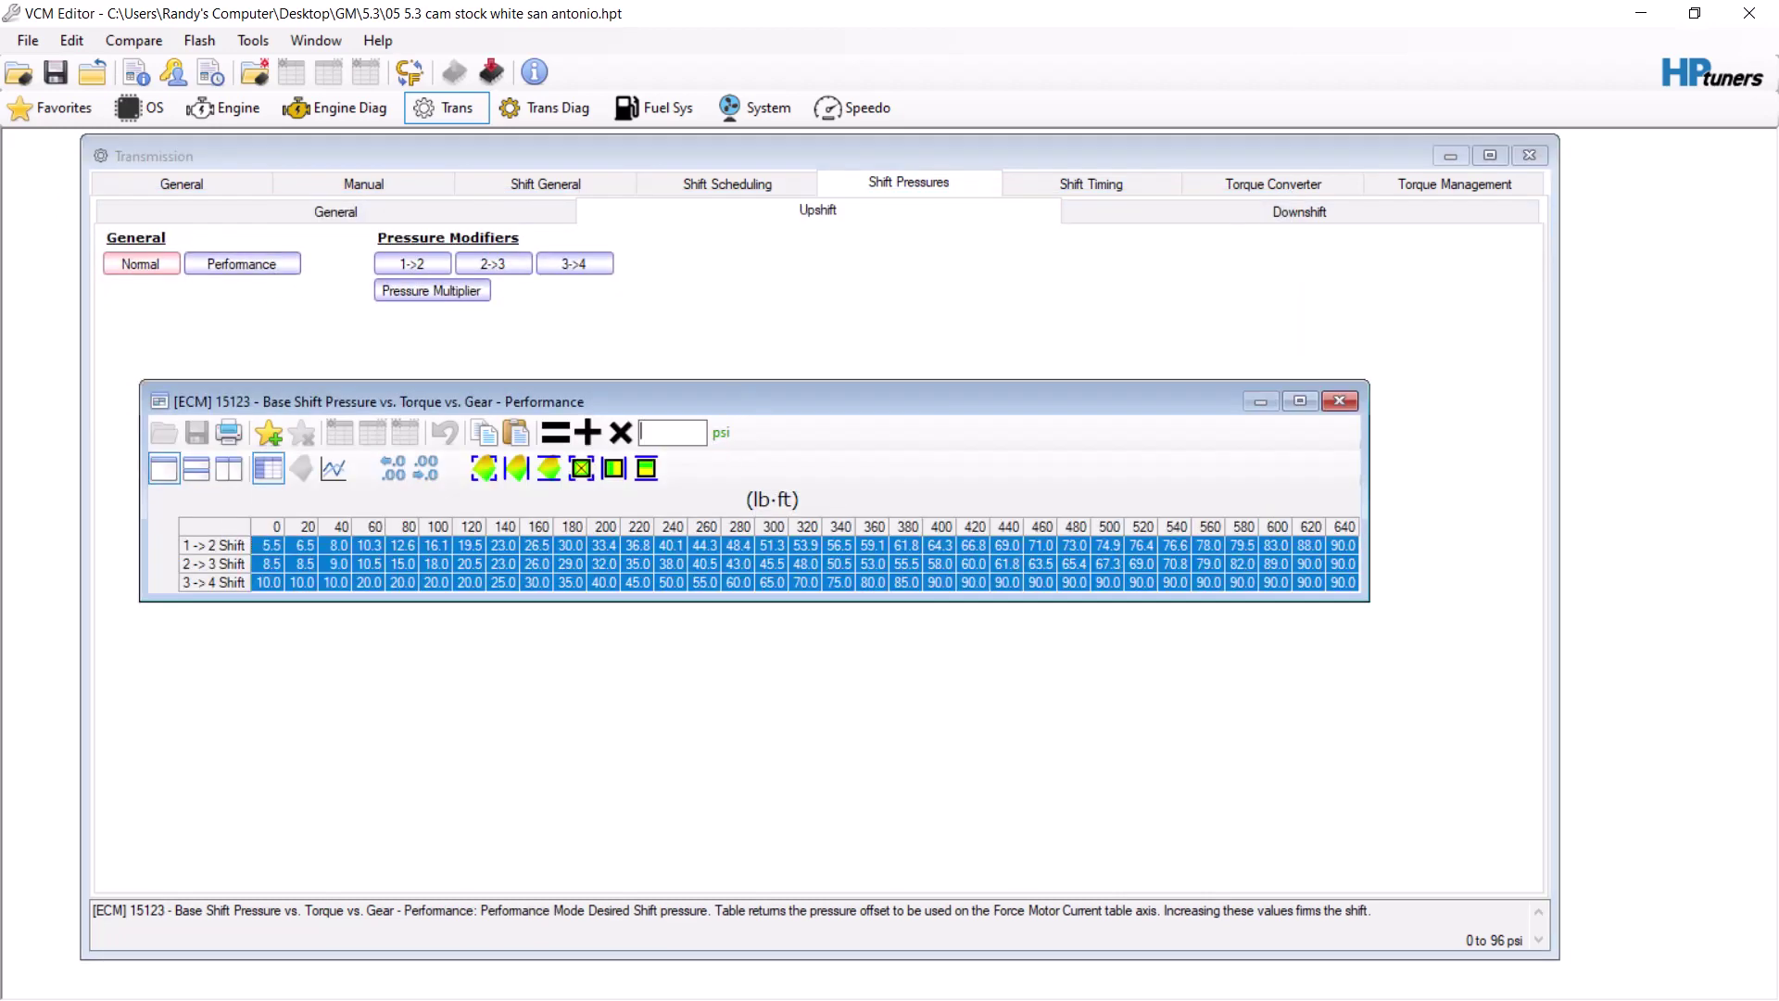
pyautogui.write('1.05')
pyautogui.click(620, 432)
pyautogui.click(1330, 404)
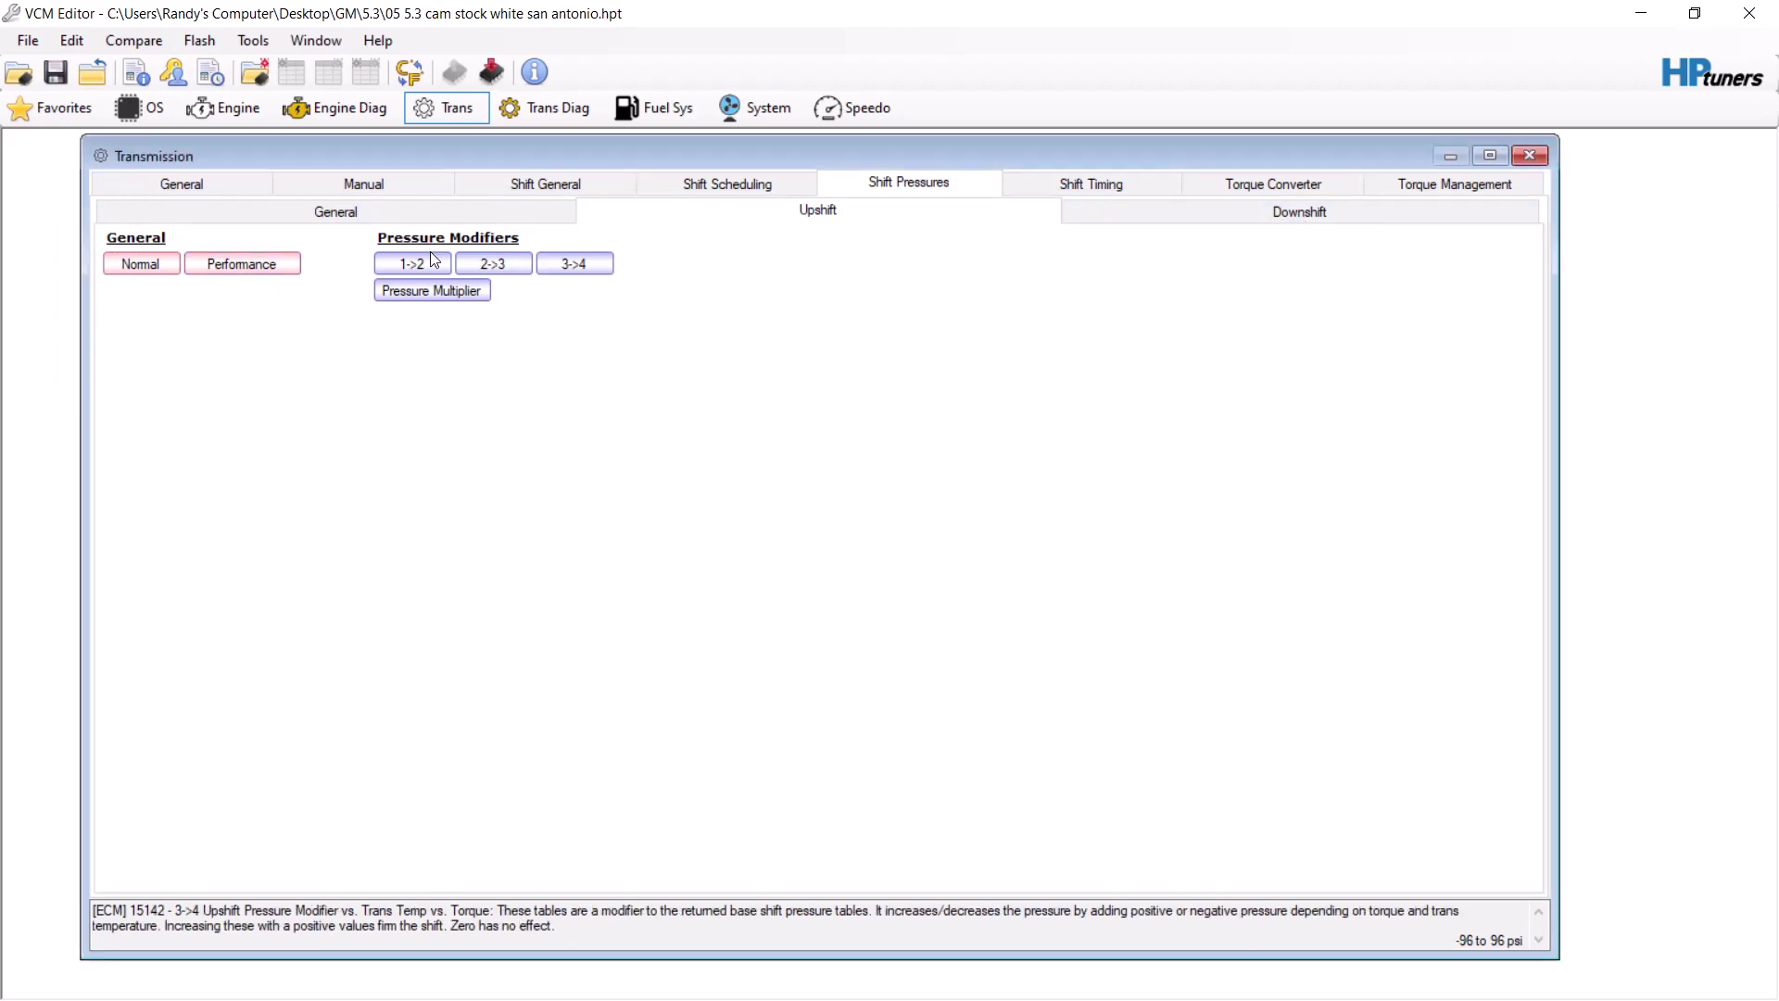
# Step: Scale the entire Normal desired shift time table with a multiplier and close it
pyautogui.click(1056, 186)
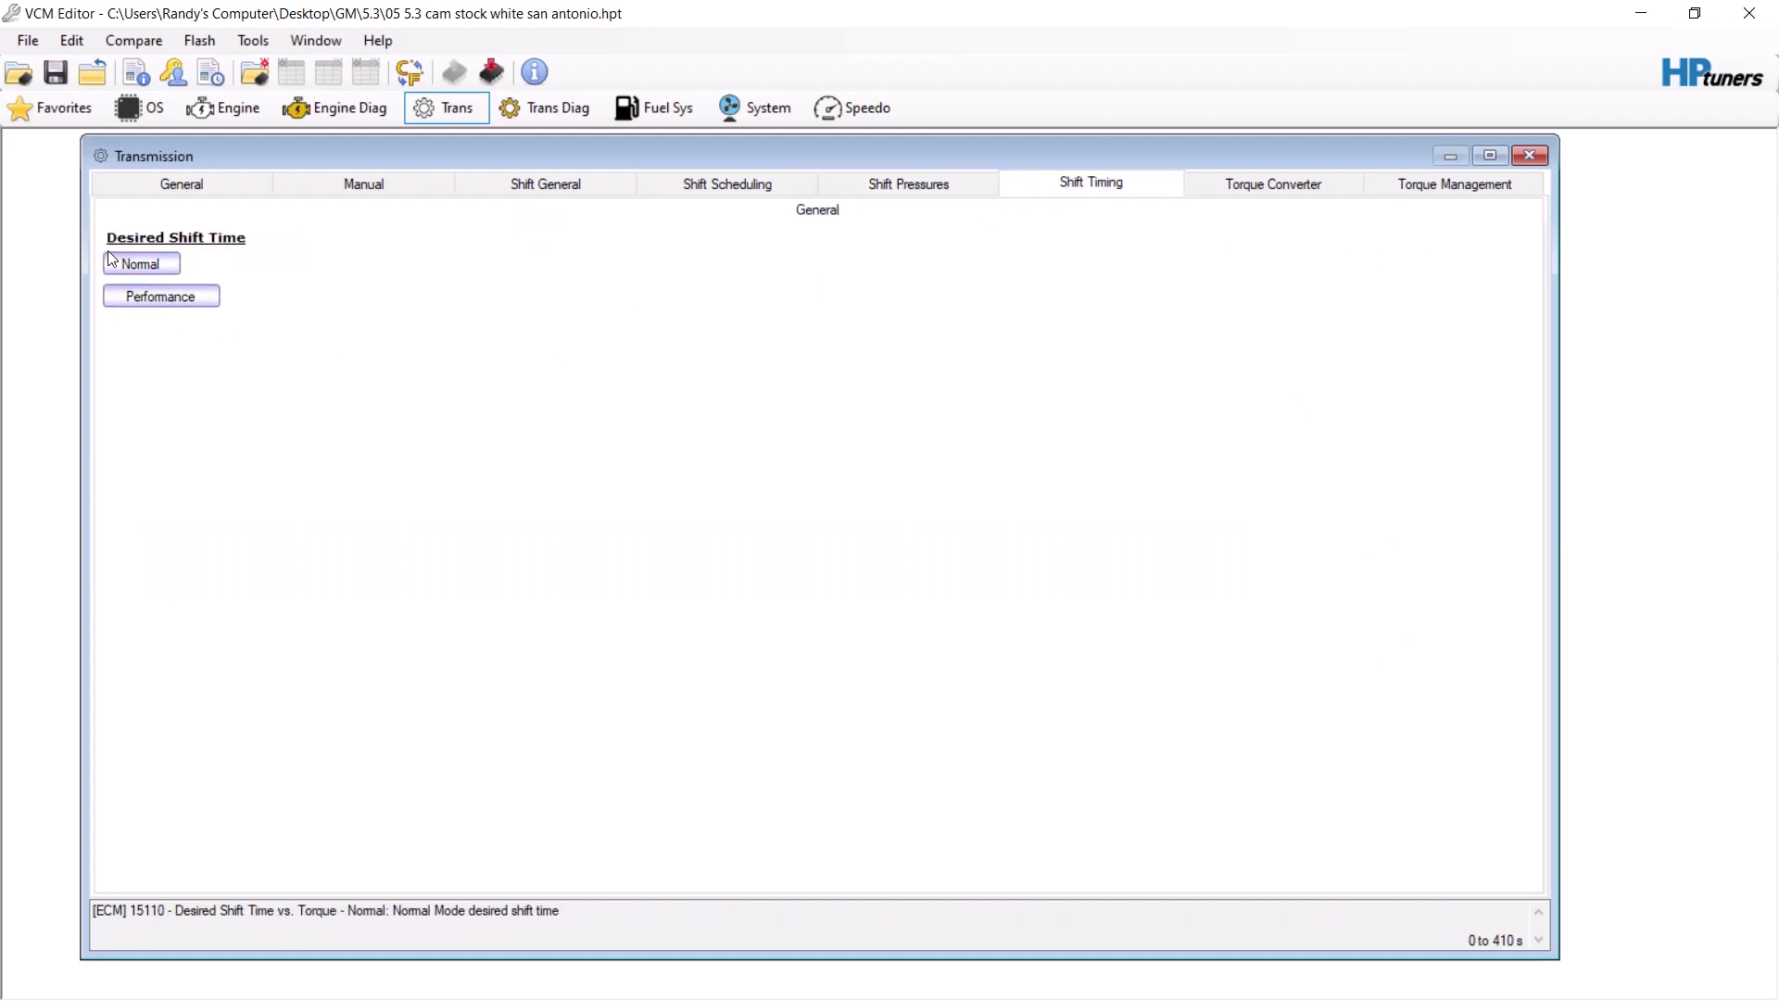
pyautogui.click(140, 264)
pyautogui.click(300, 485)
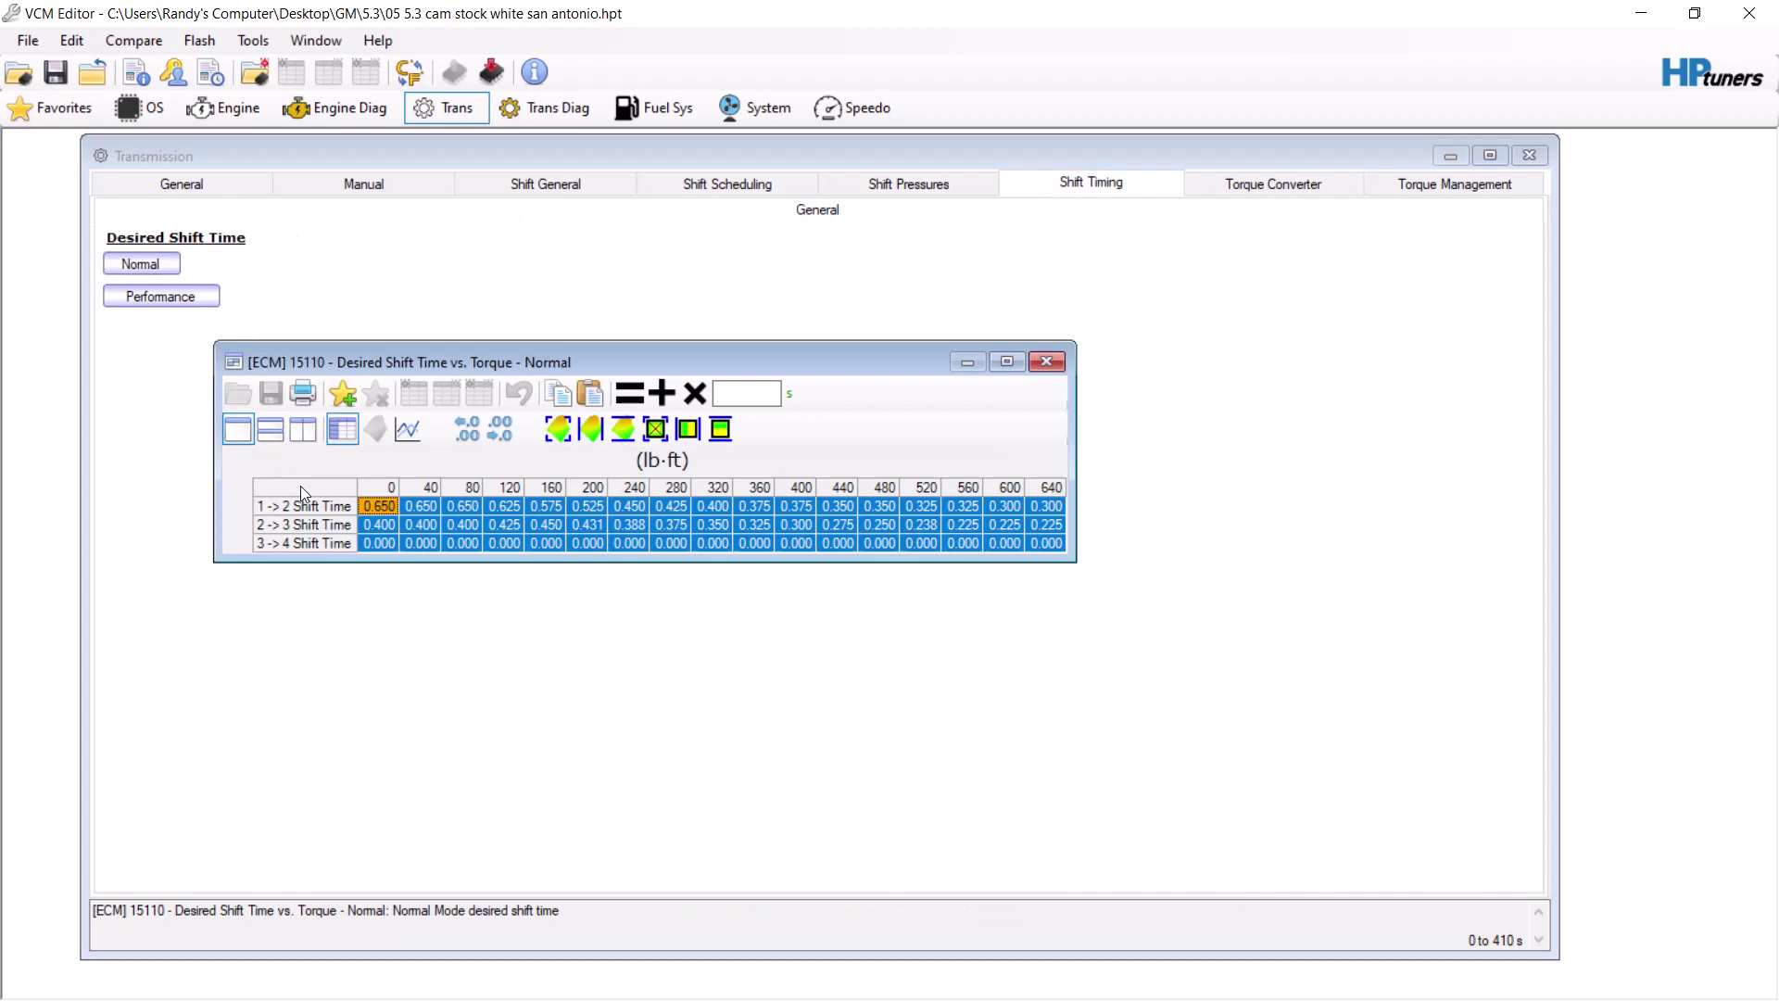
pyautogui.click(746, 397)
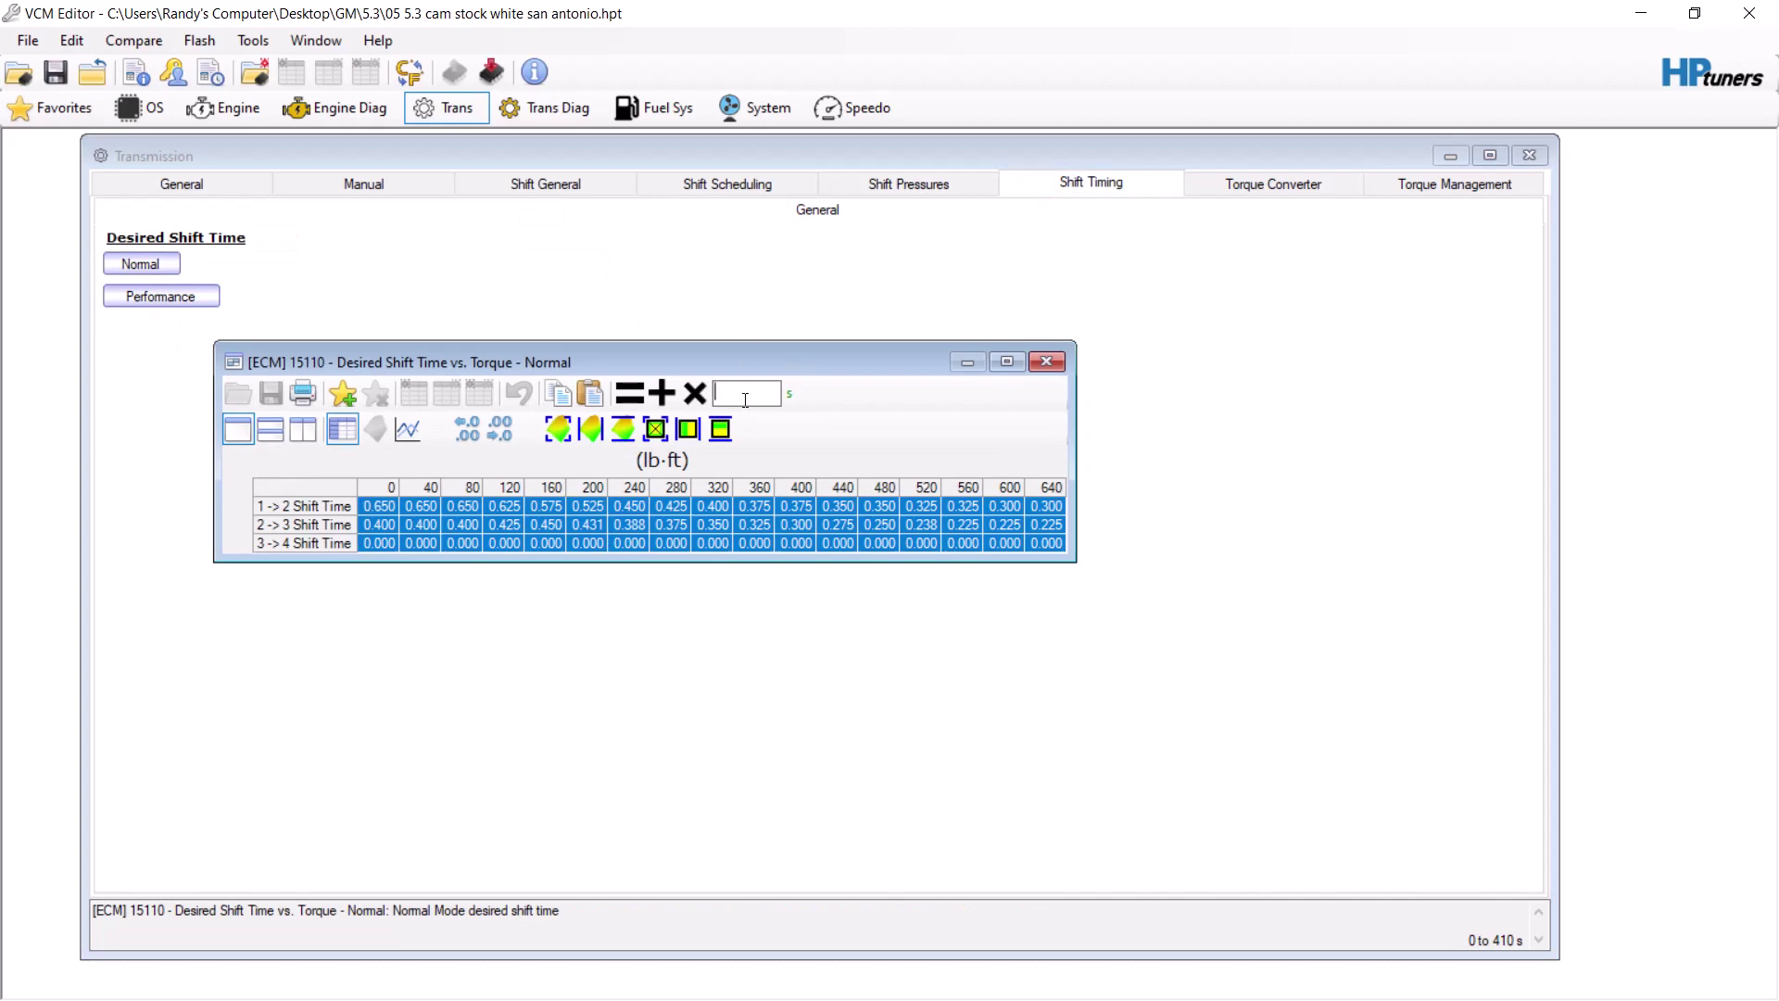
pyautogui.click(694, 393)
pyautogui.click(1046, 361)
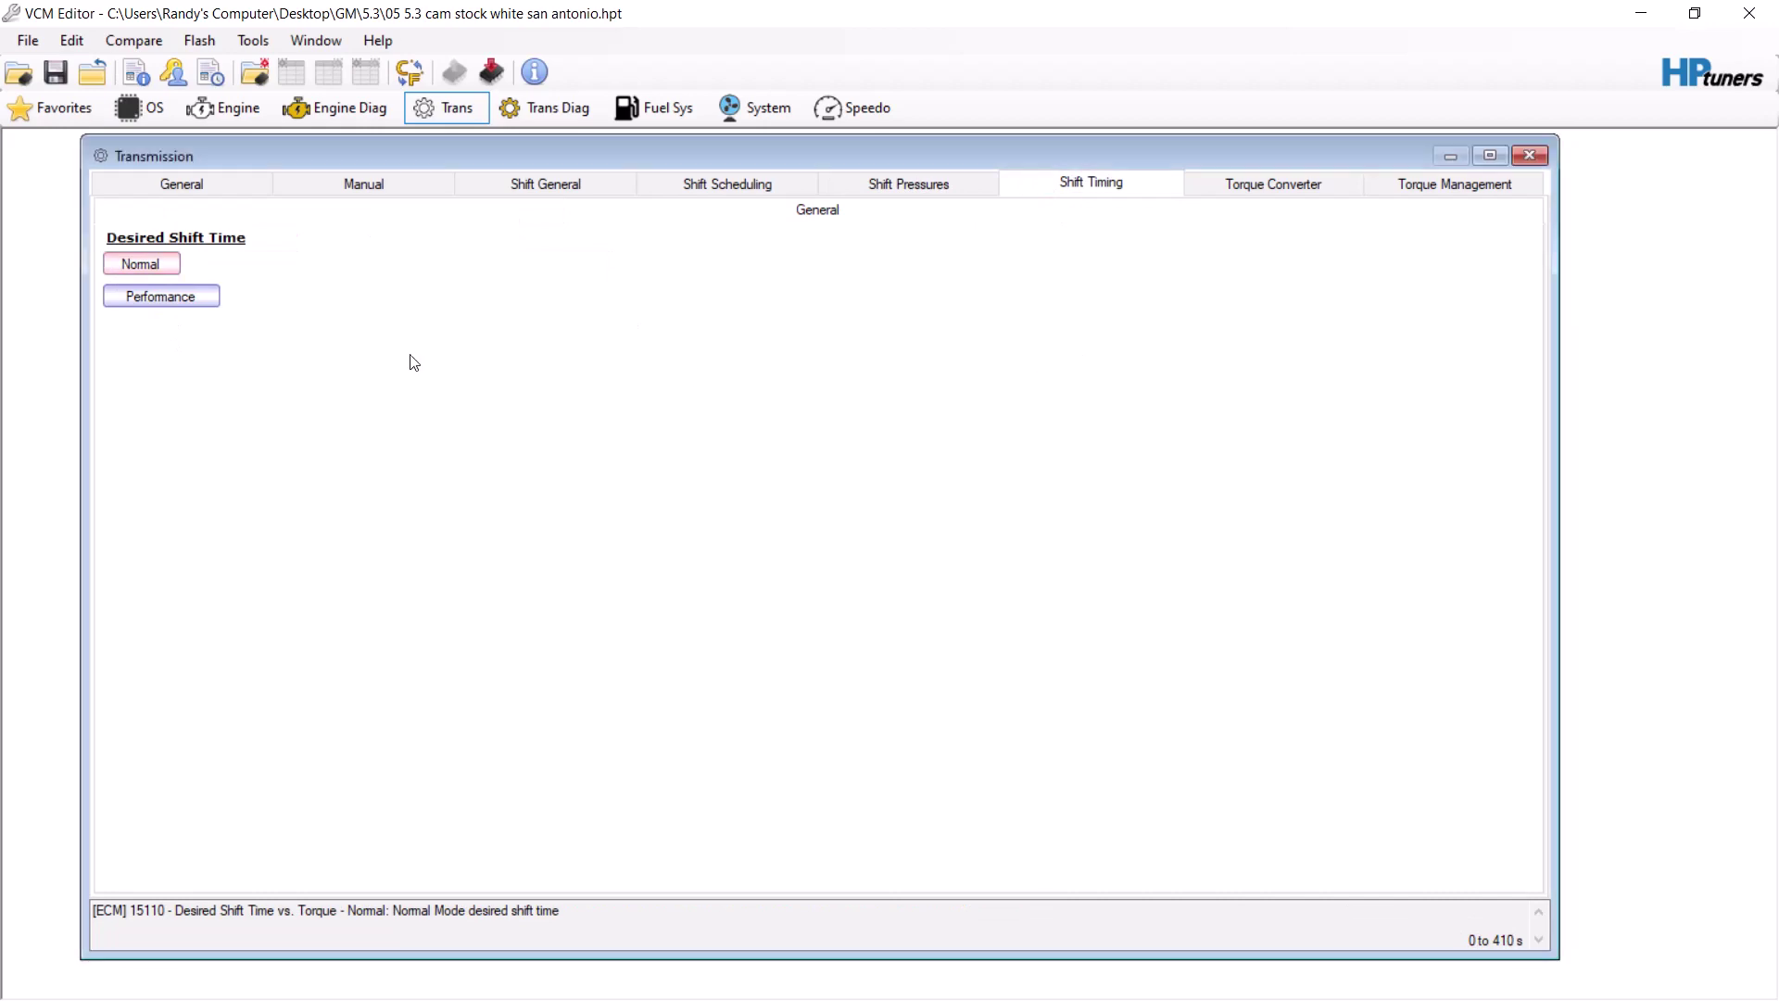
# Step: Multiply the entire Performance desired shift time table by 0.9 and close it
pyautogui.click(190, 308)
pyautogui.click(150, 306)
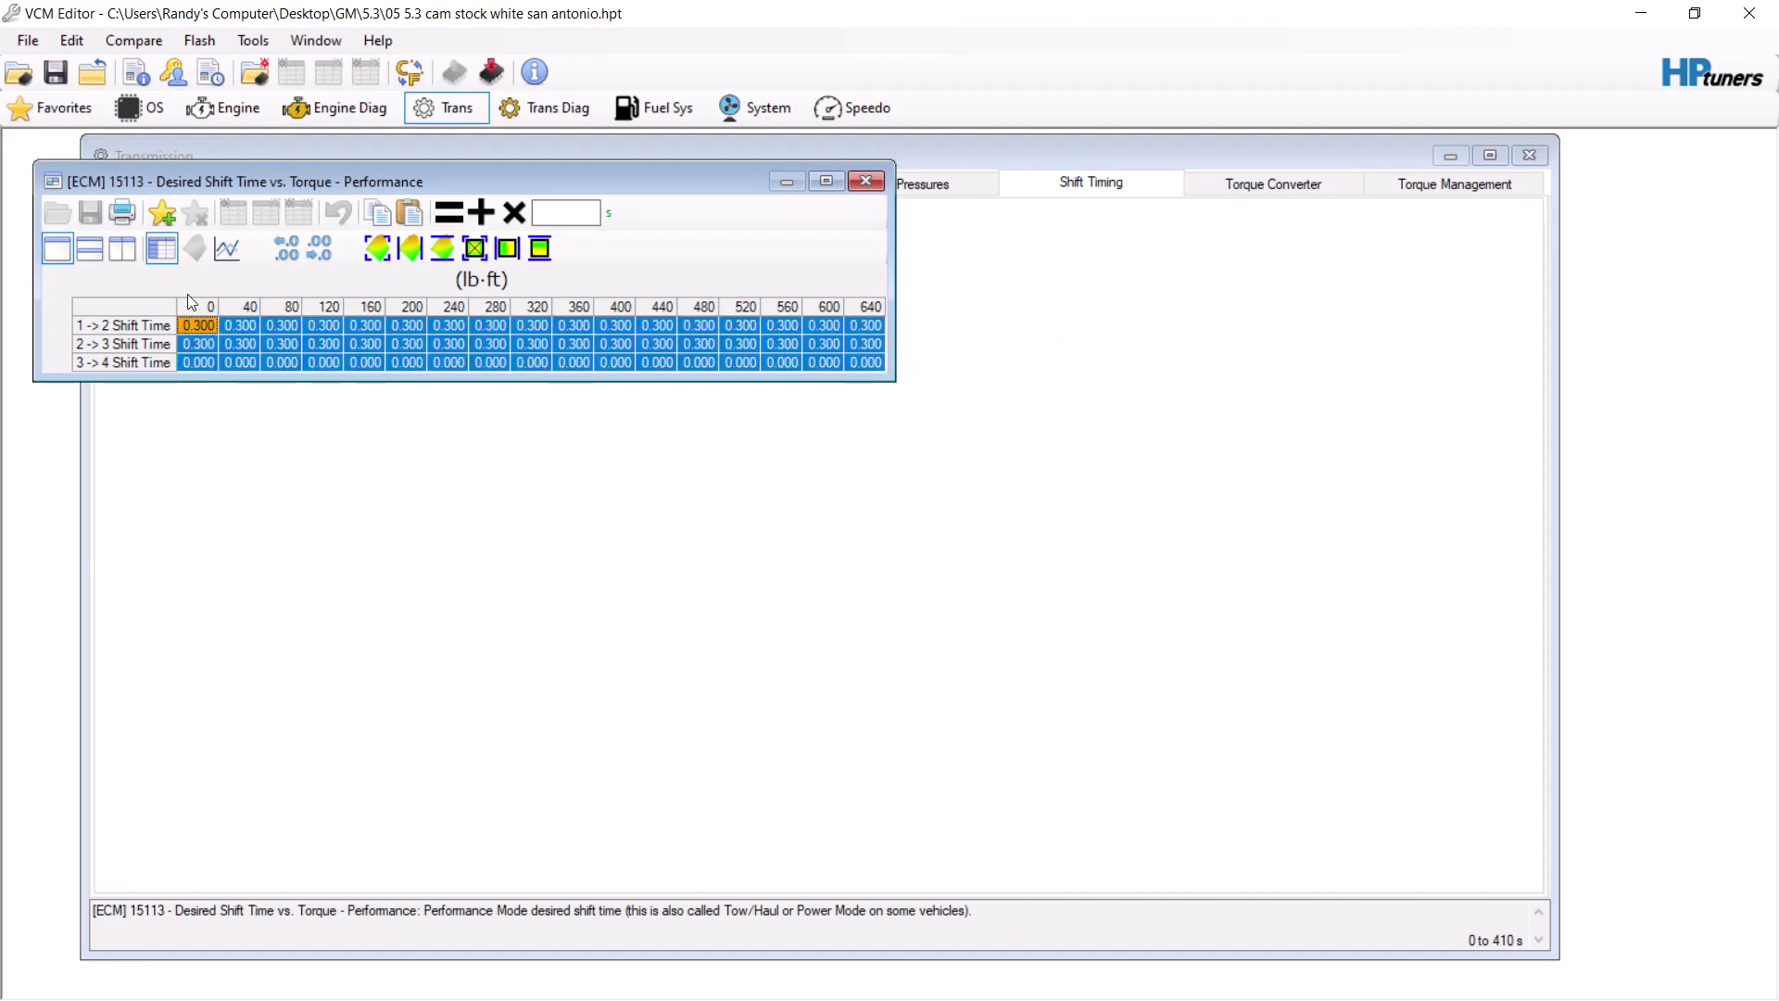
pyautogui.click(556, 212)
pyautogui.click(515, 212)
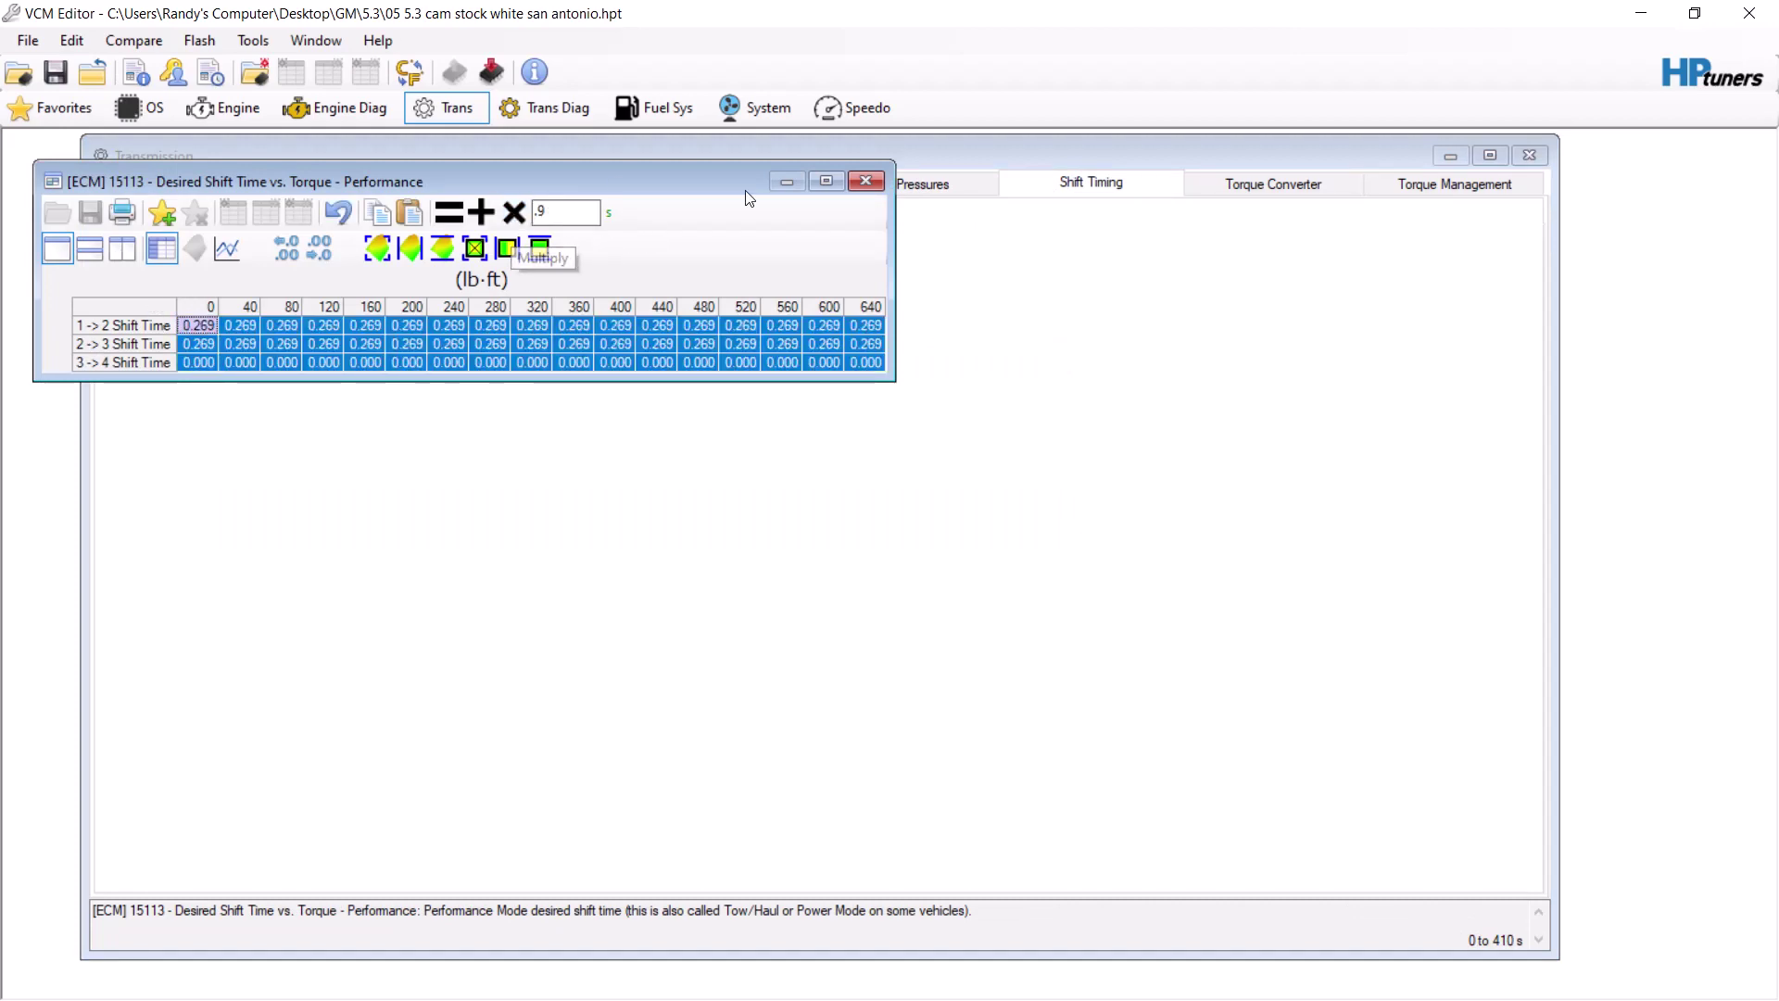
pyautogui.click(869, 181)
# Step: Review the transmission's general shift, manual and type settings, plus the engine's idle RPM and idle airflow settings
pyautogui.click(549, 181)
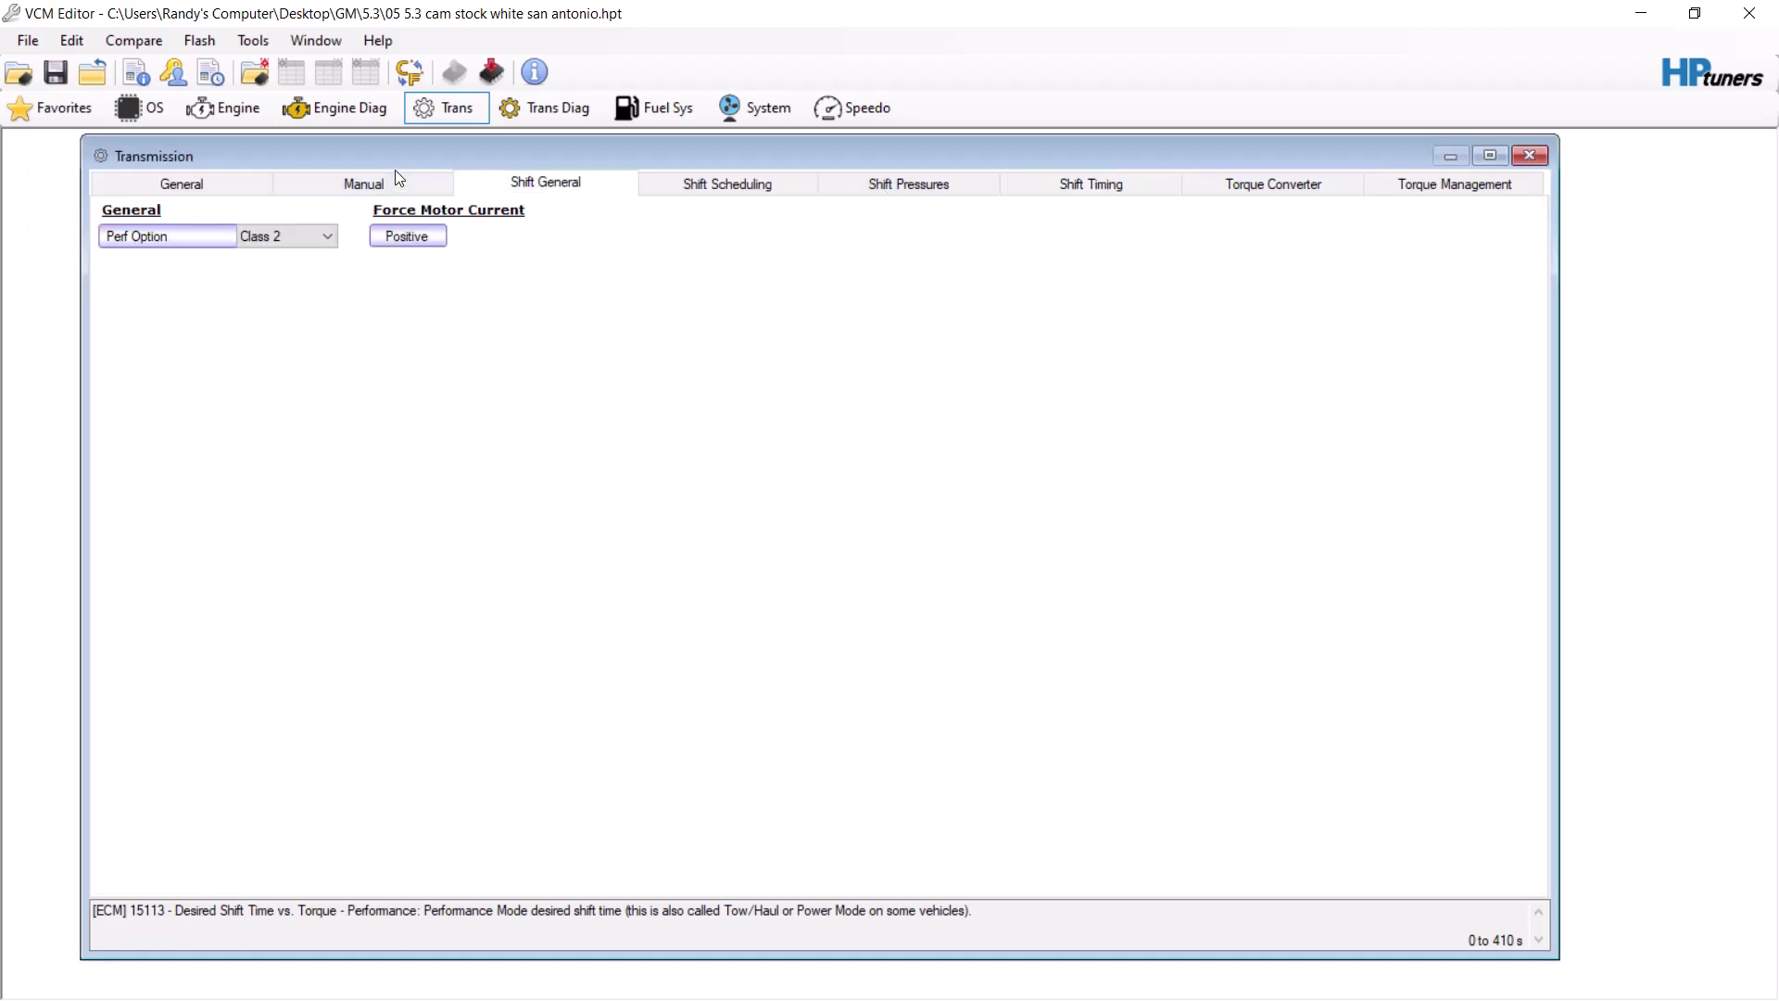
pyautogui.click(371, 181)
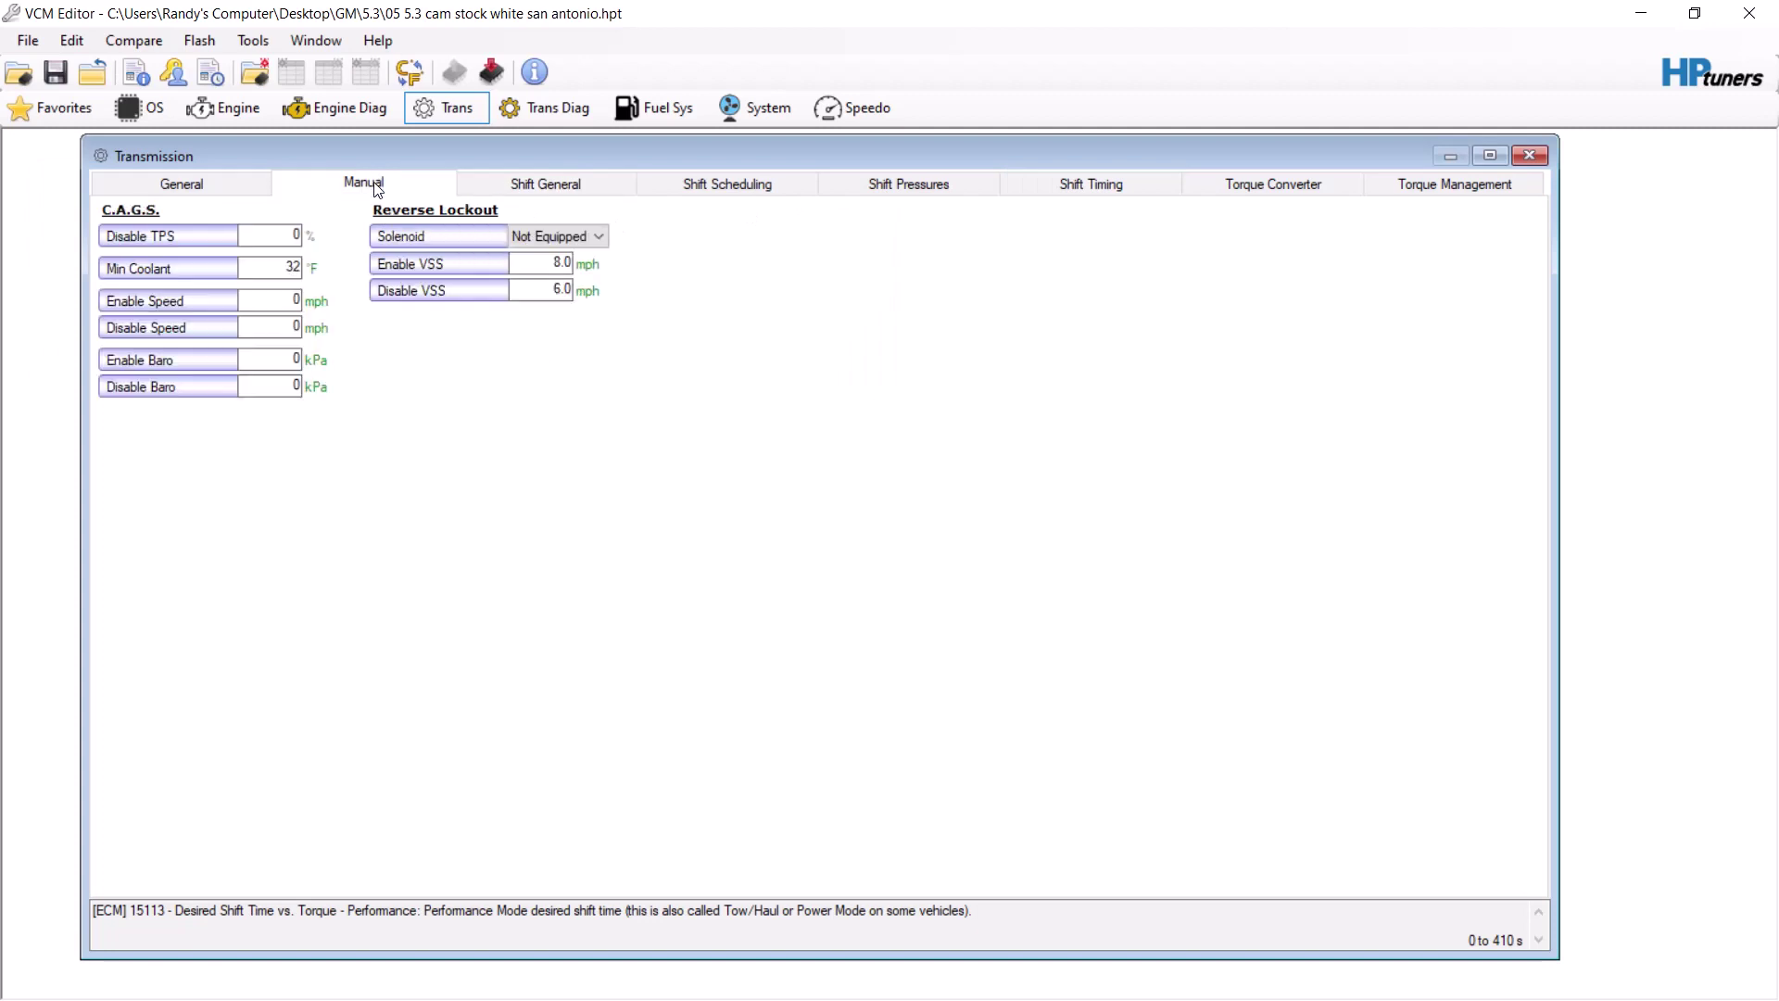
pyautogui.click(275, 188)
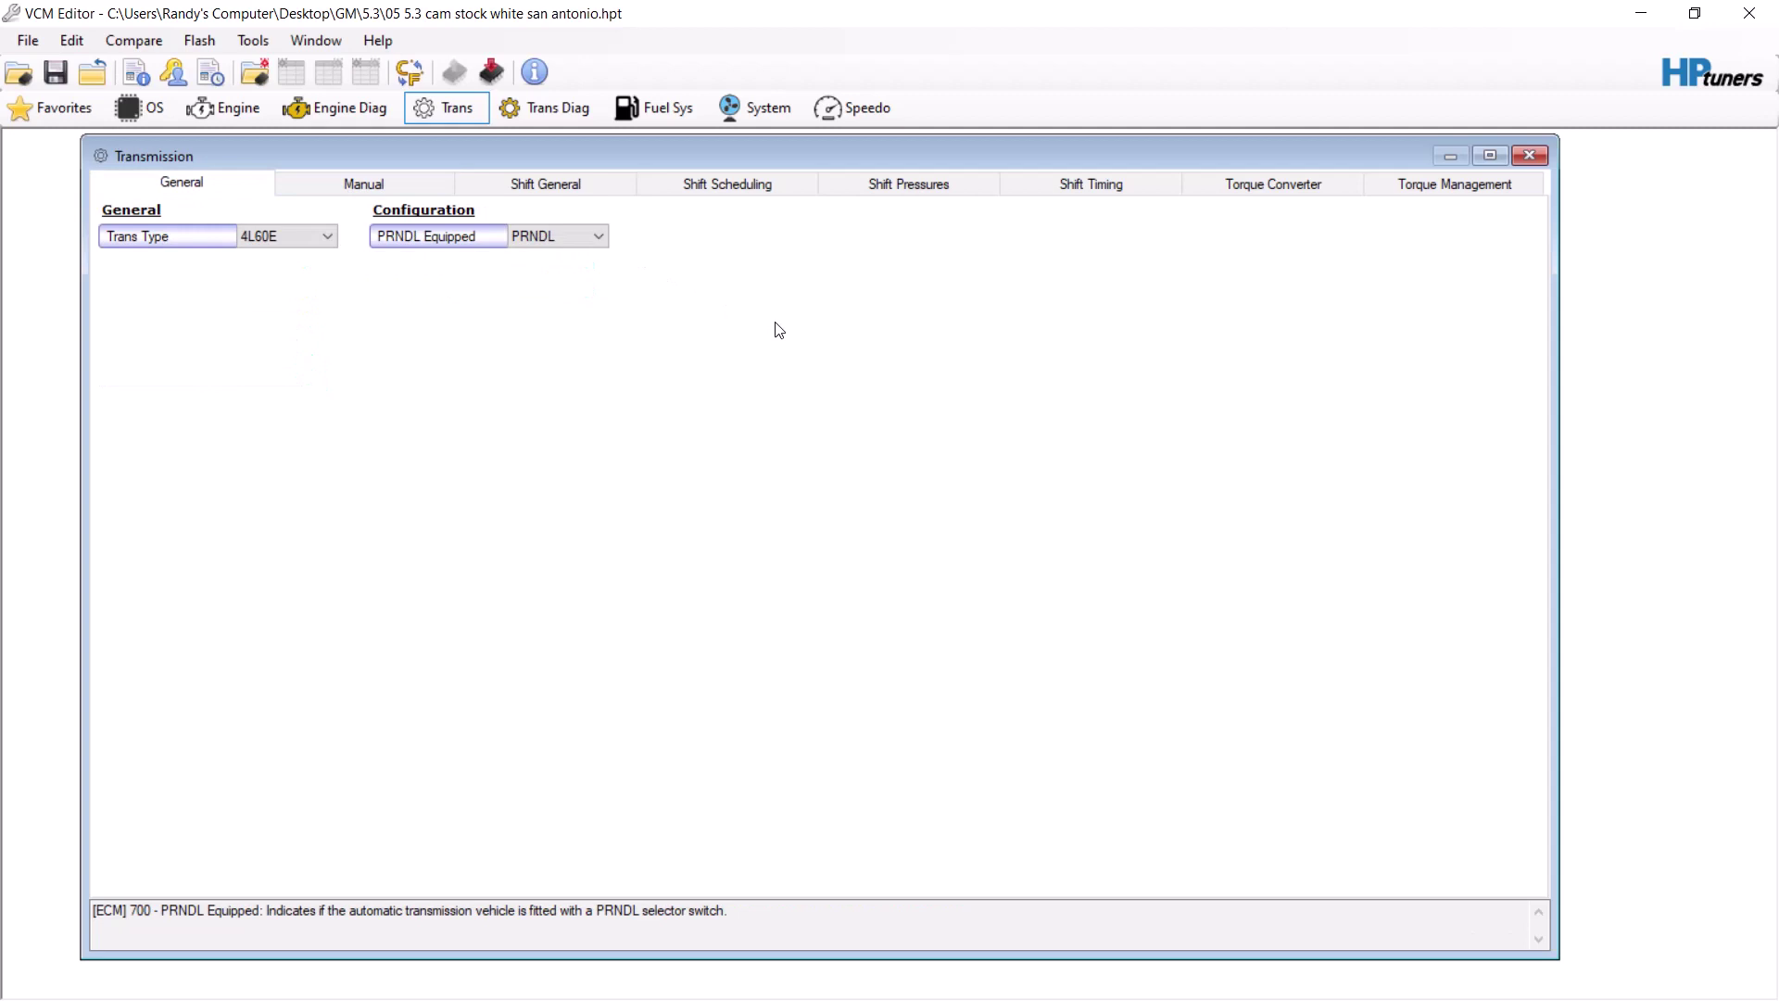
pyautogui.click(235, 109)
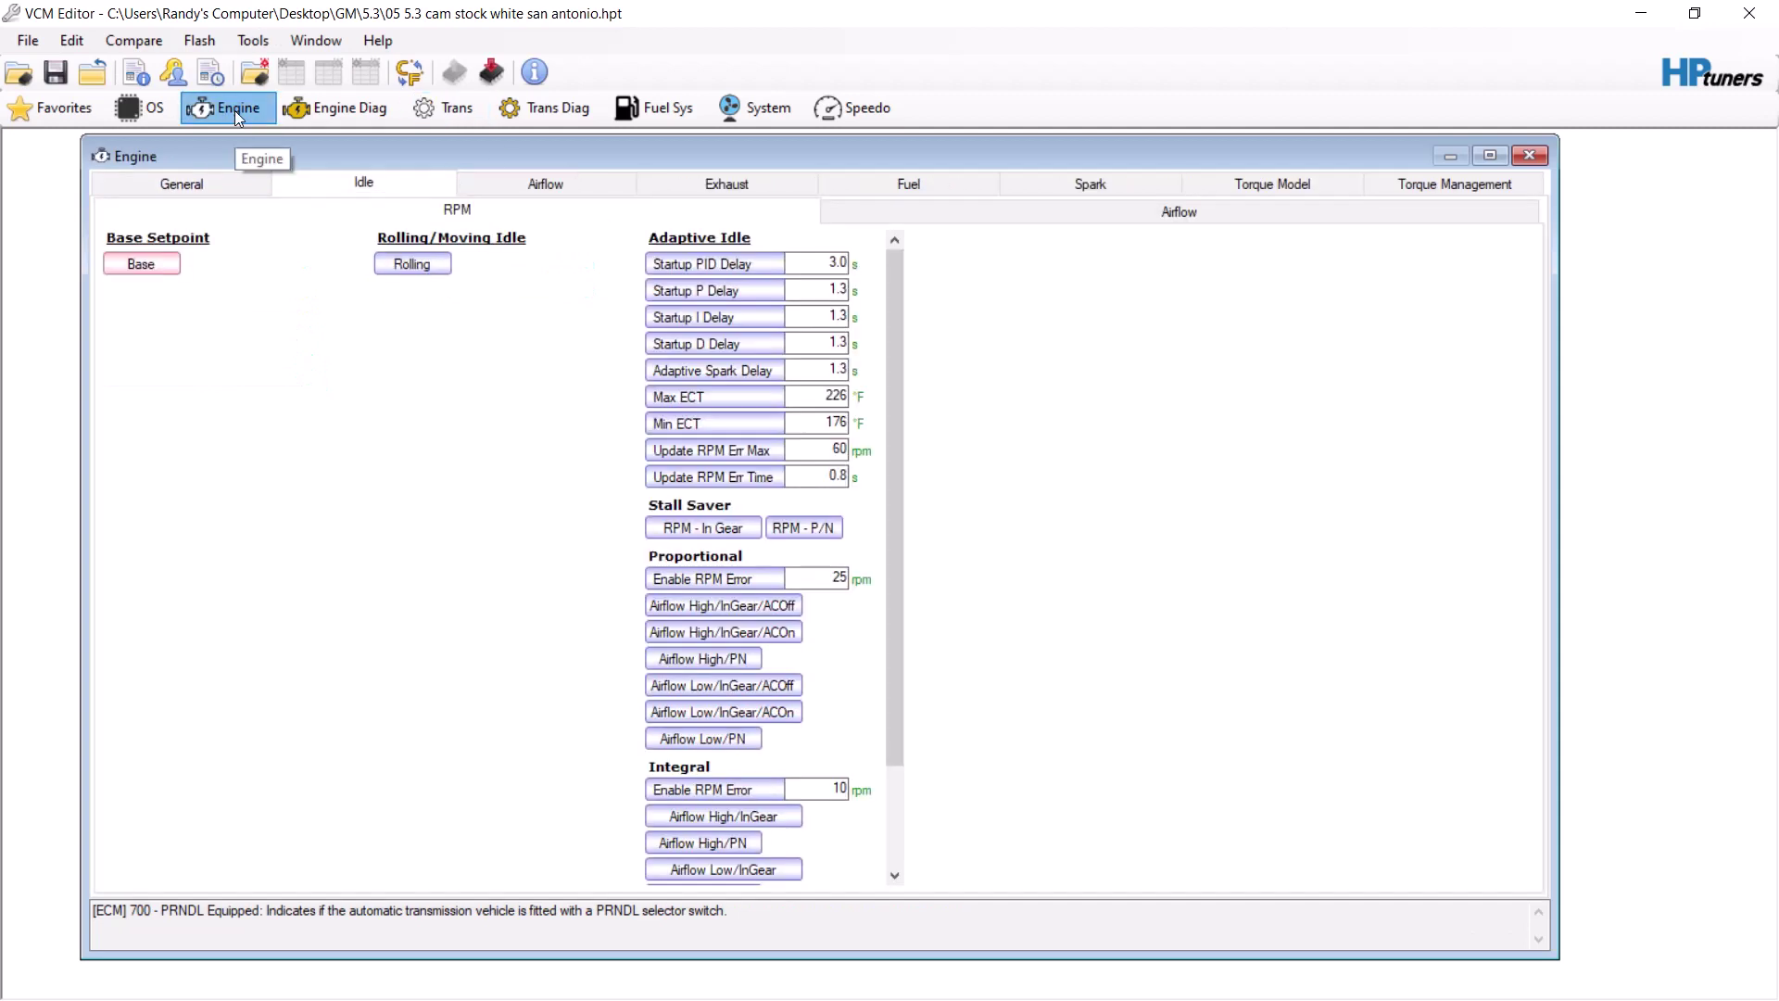
pyautogui.click(863, 215)
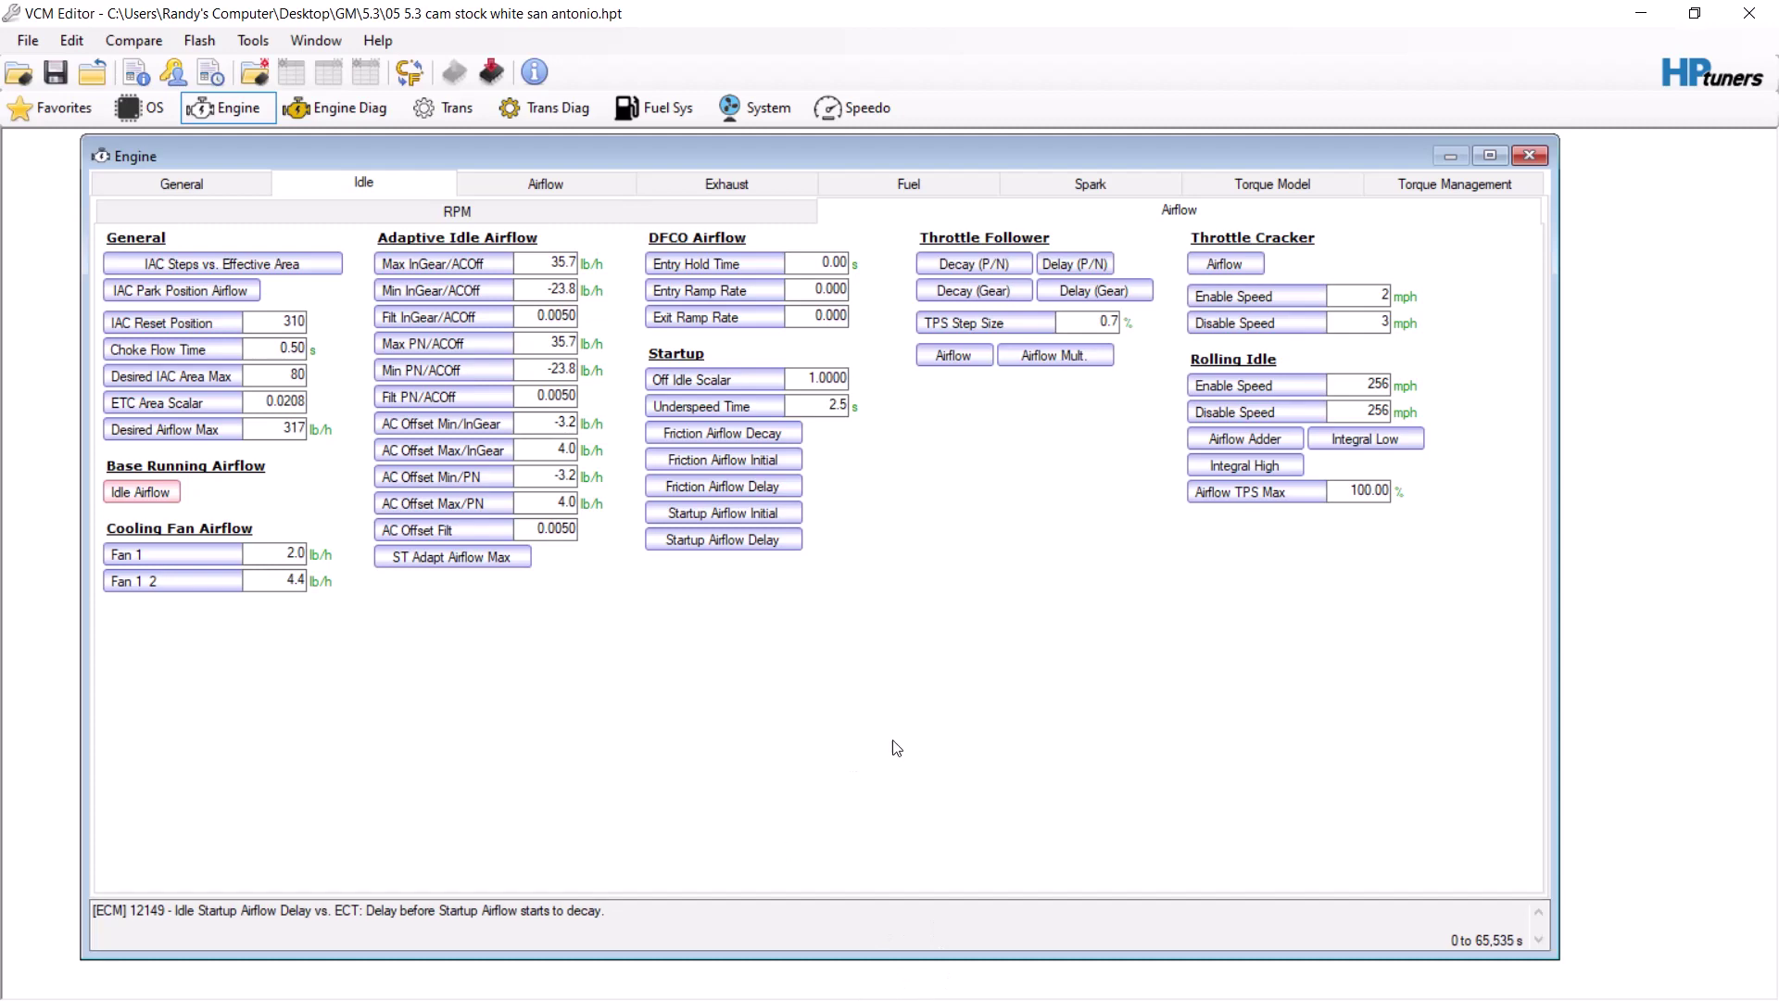
pyautogui.click(730, 994)
pyautogui.press('super')
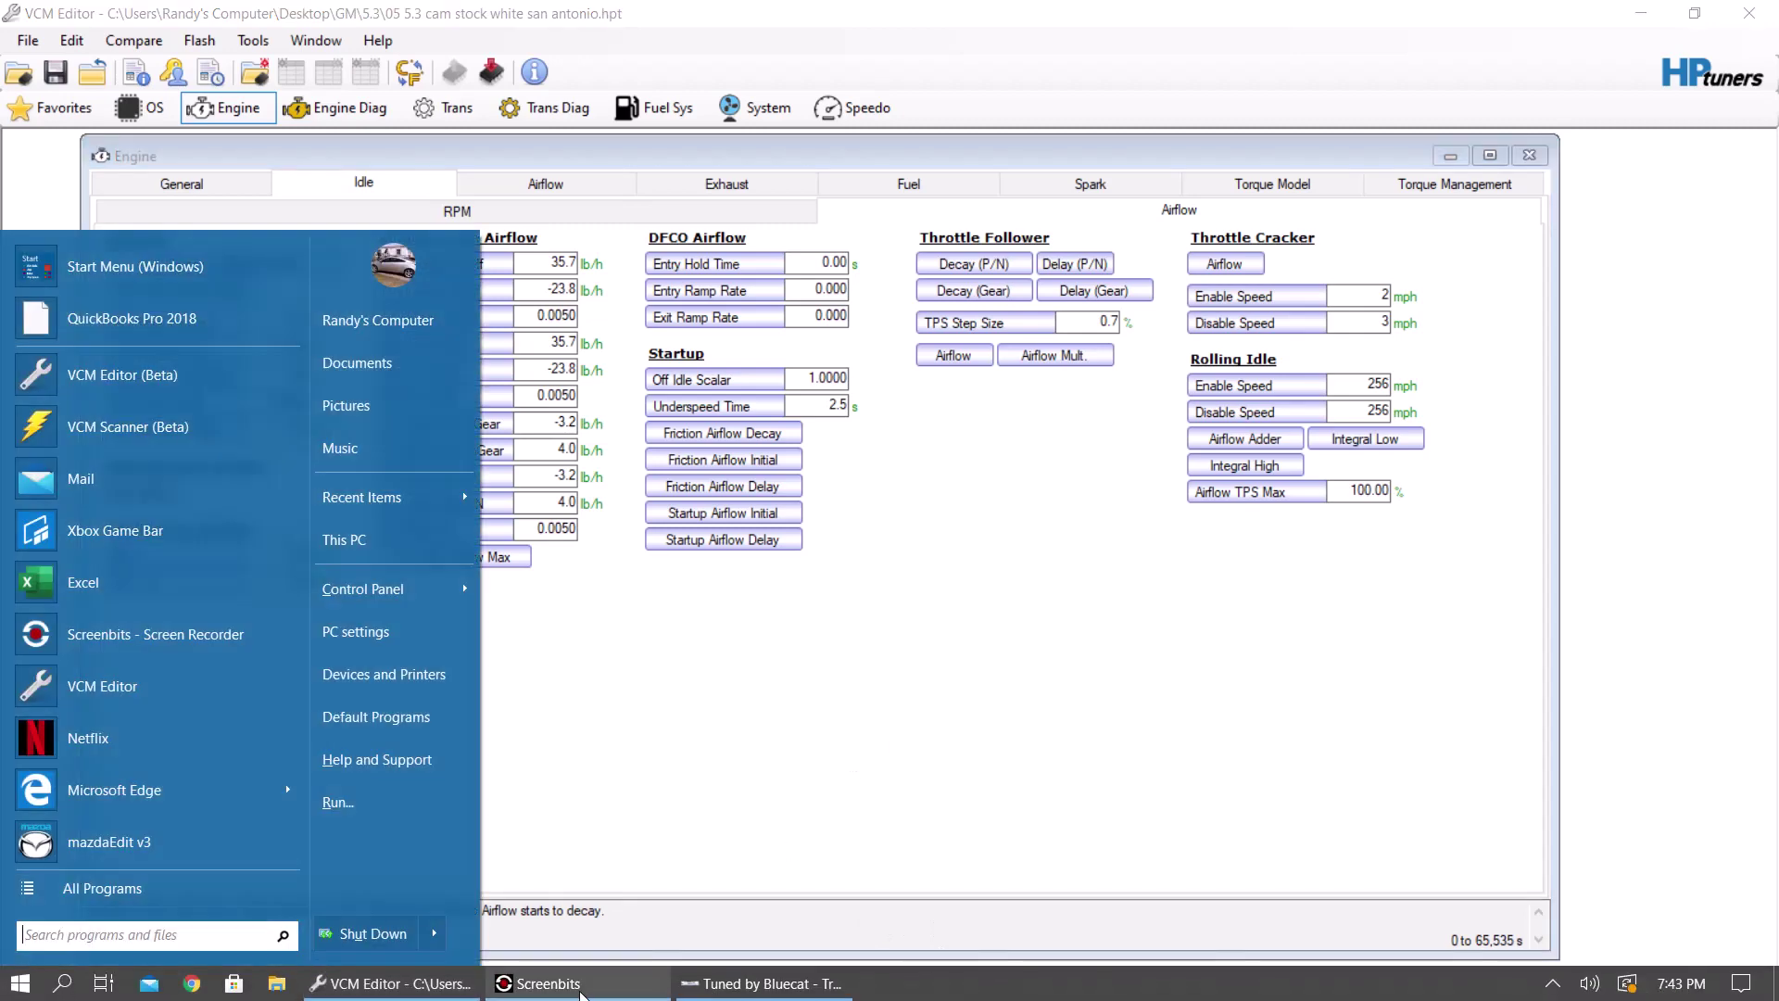
pyautogui.click(537, 983)
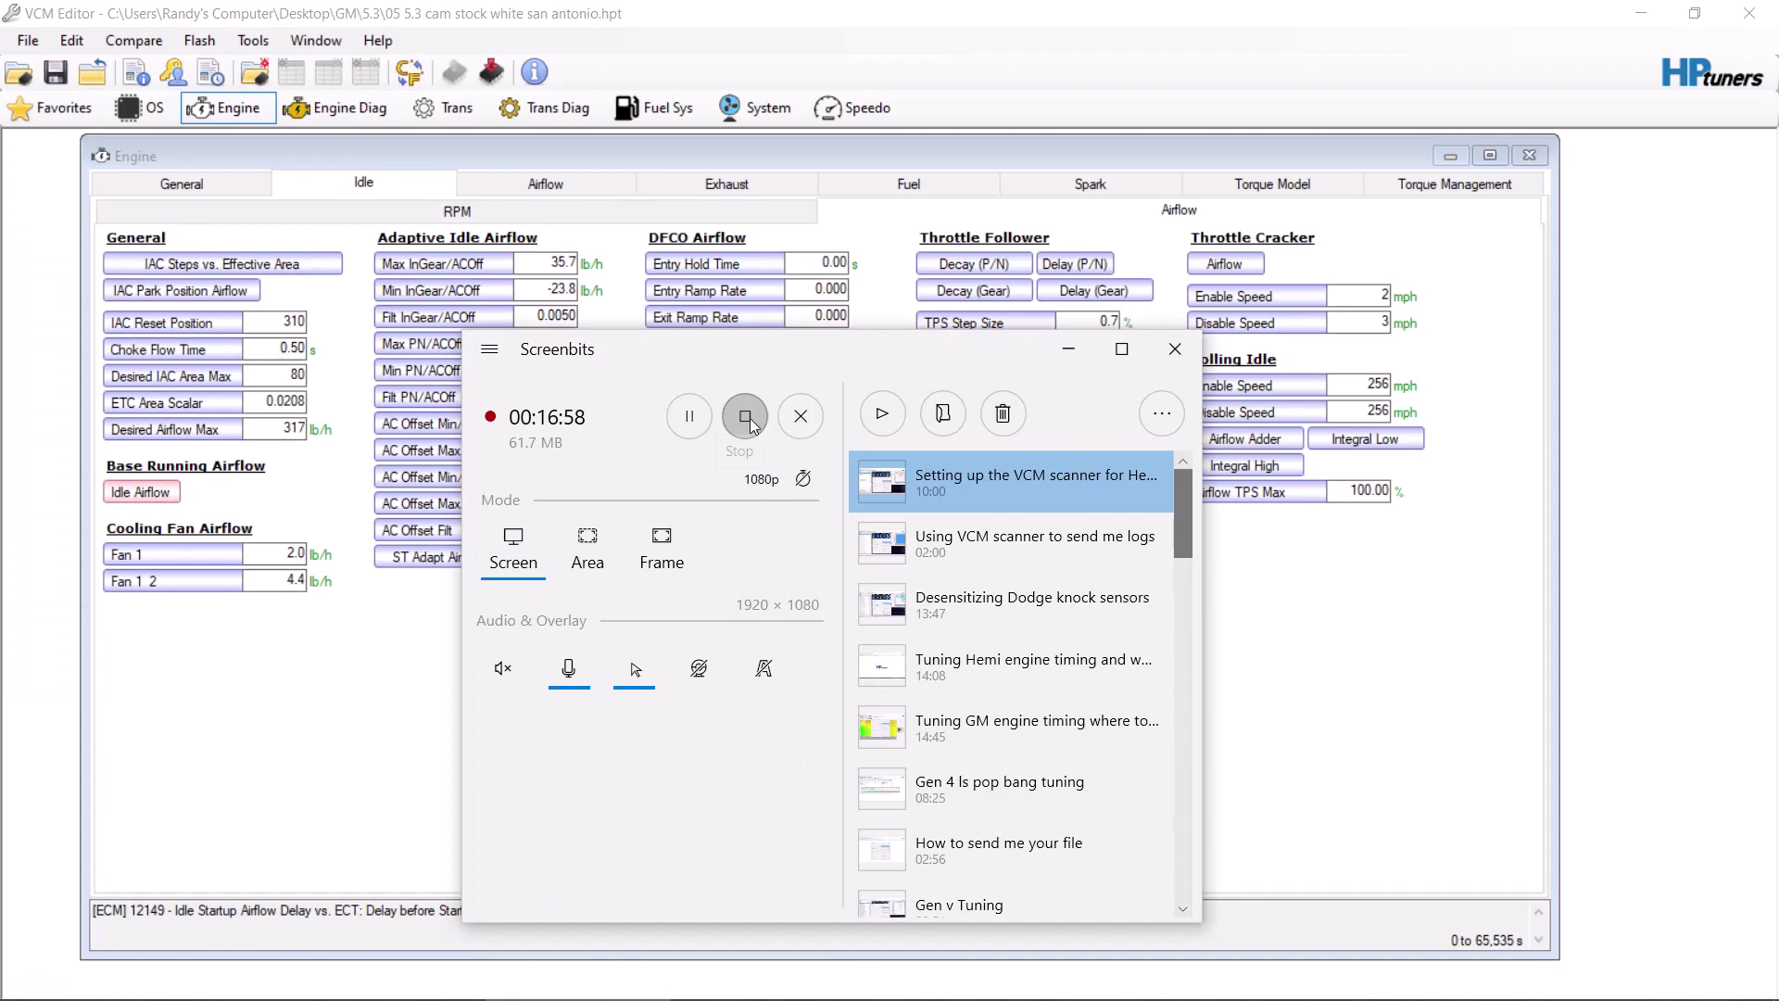